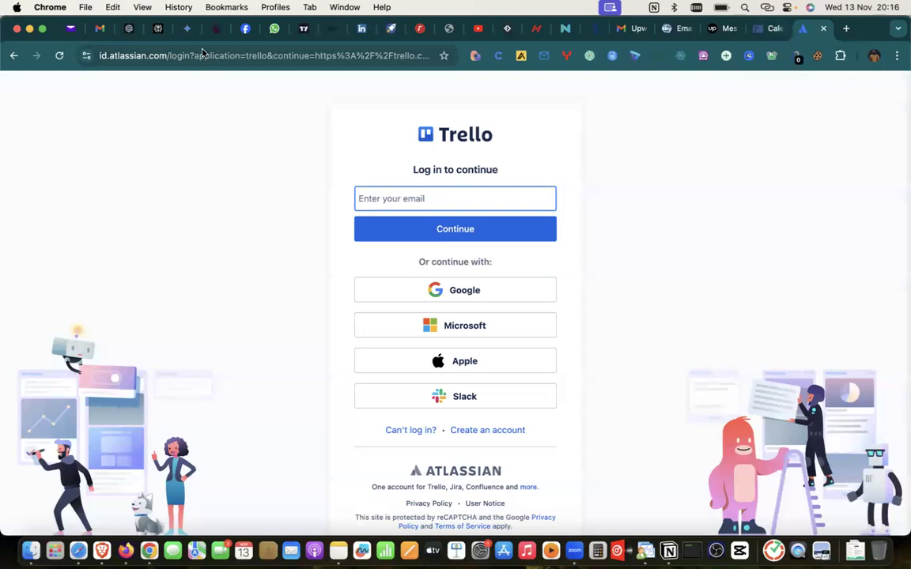
Step: Go to trello.com in the browser's address bar
{"action": "left_click", "coordinate": [179, 63]}
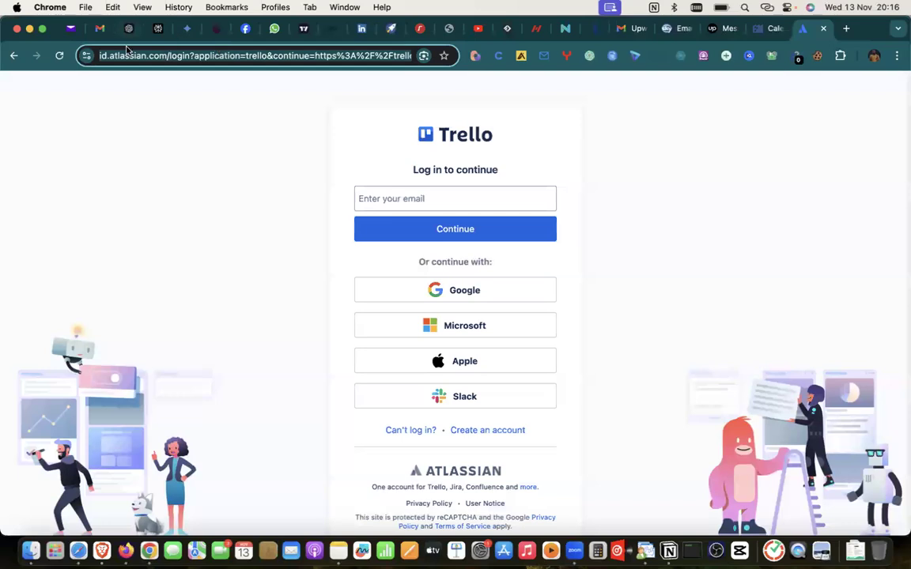
{"action": "type", "text": "trello.co"}
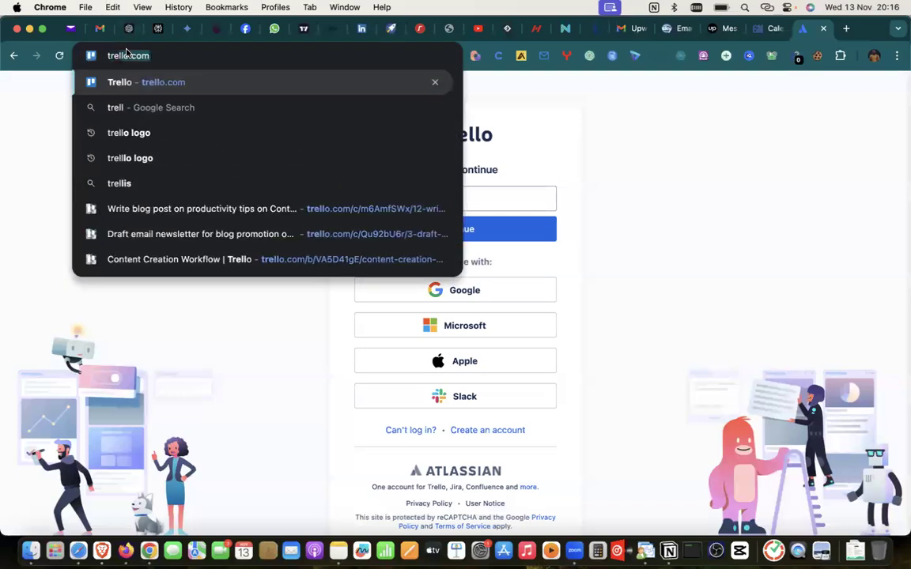
{"action": "key", "text": "Return"}
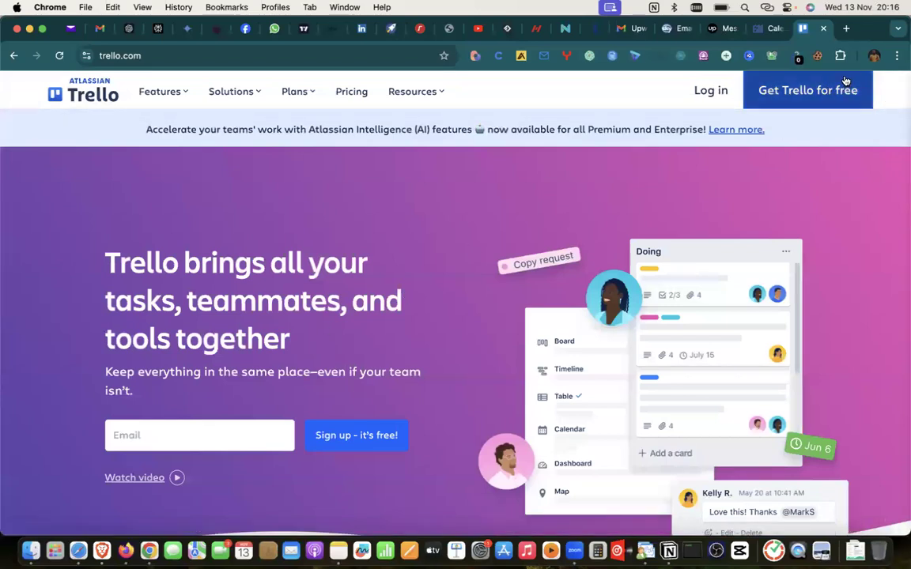
Step: Sign up for Trello free with Google, choosing the second listed Google account
{"action": "left_click", "coordinate": [825, 95]}
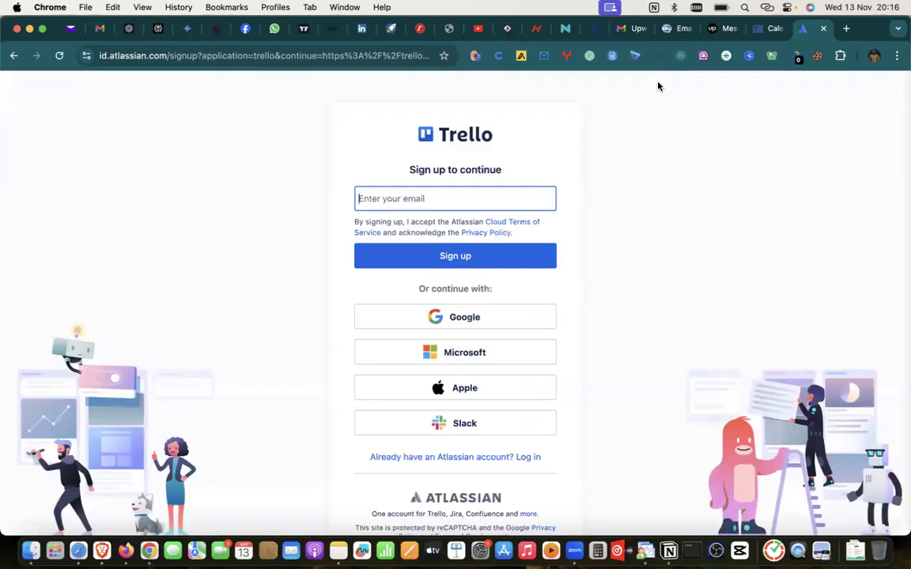
{"action": "left_click", "coordinate": [445, 318]}
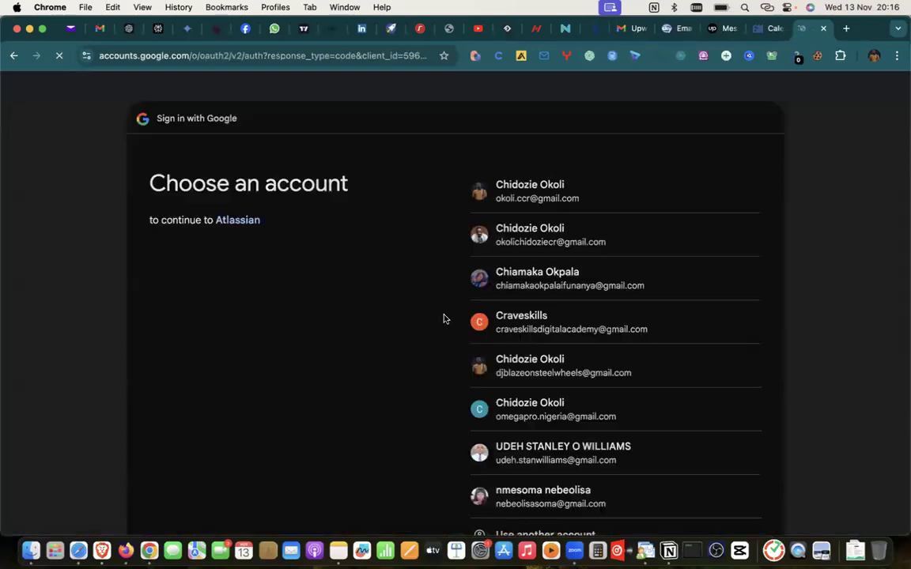
{"action": "scroll", "coordinate": [530, 414], "scroll_direction": "down", "scroll_amount": 3}
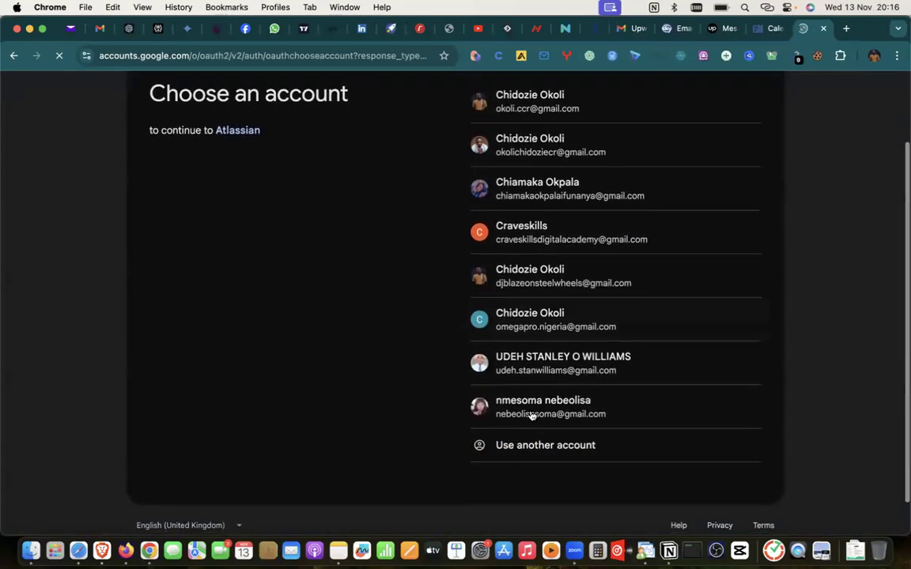
{"action": "scroll", "coordinate": [530, 415], "scroll_direction": "up", "scroll_amount": 3}
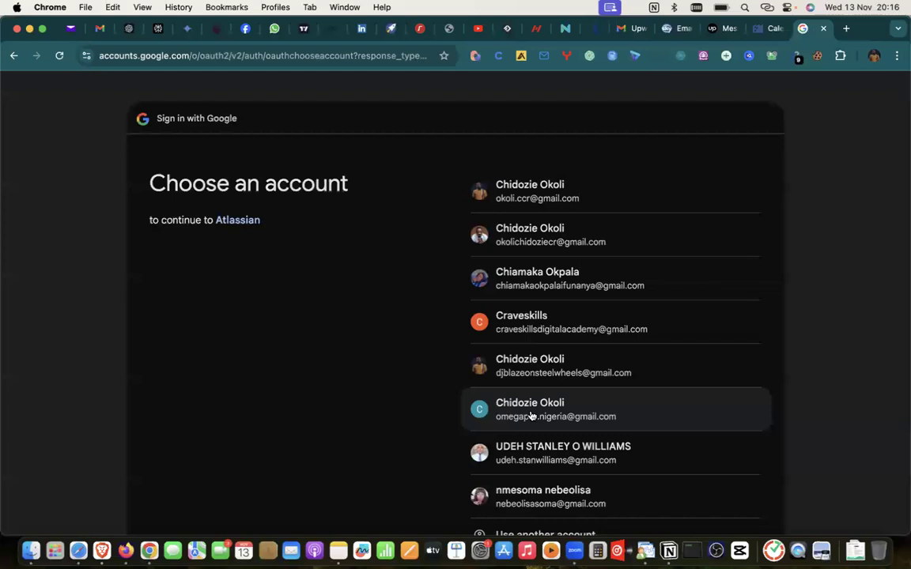
{"action": "scroll", "coordinate": [530, 415], "scroll_direction": "down", "scroll_amount": 2}
{"action": "scroll", "coordinate": [530, 416], "scroll_direction": "up", "scroll_amount": 1}
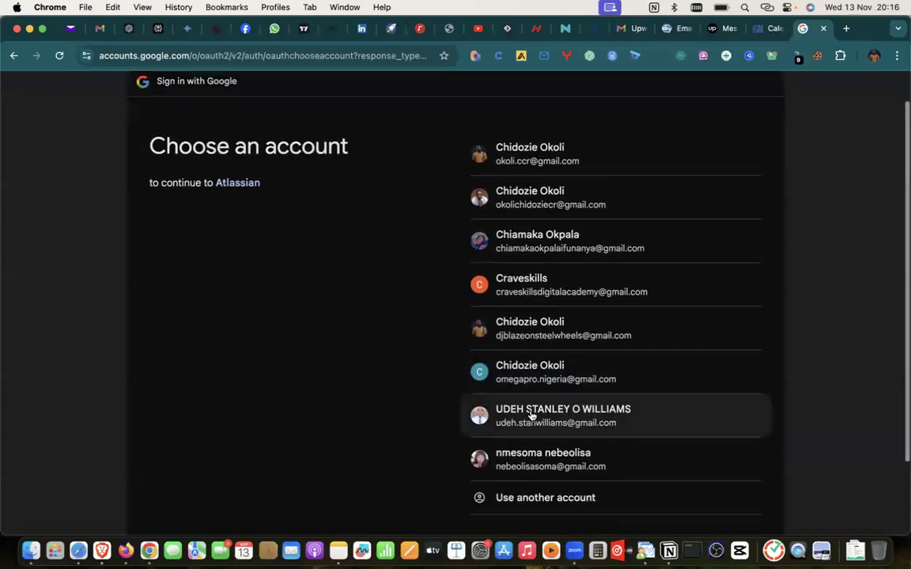
{"action": "left_click", "coordinate": [537, 208]}
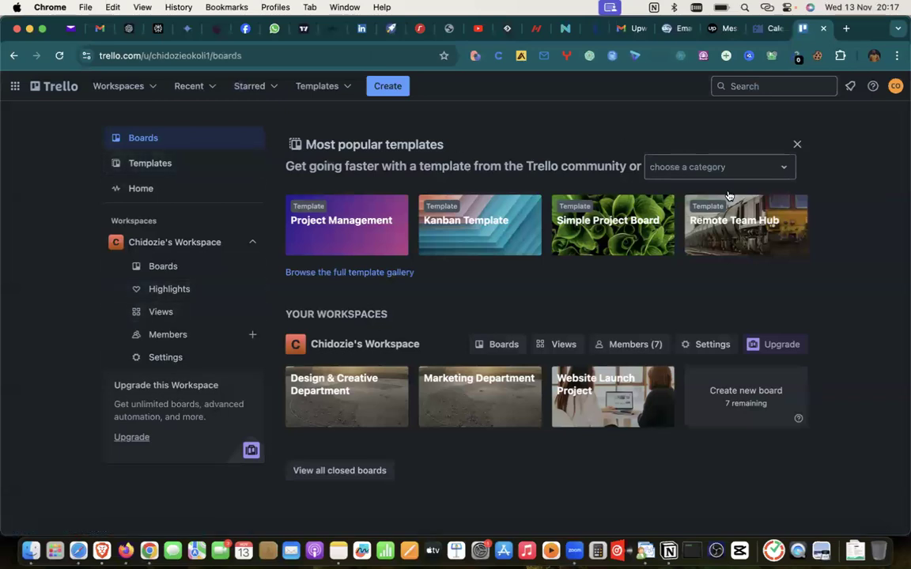
Step: Log out of Trello, choose to add another account, then switch to the Gmail tab
{"action": "left_click", "coordinate": [895, 87]}
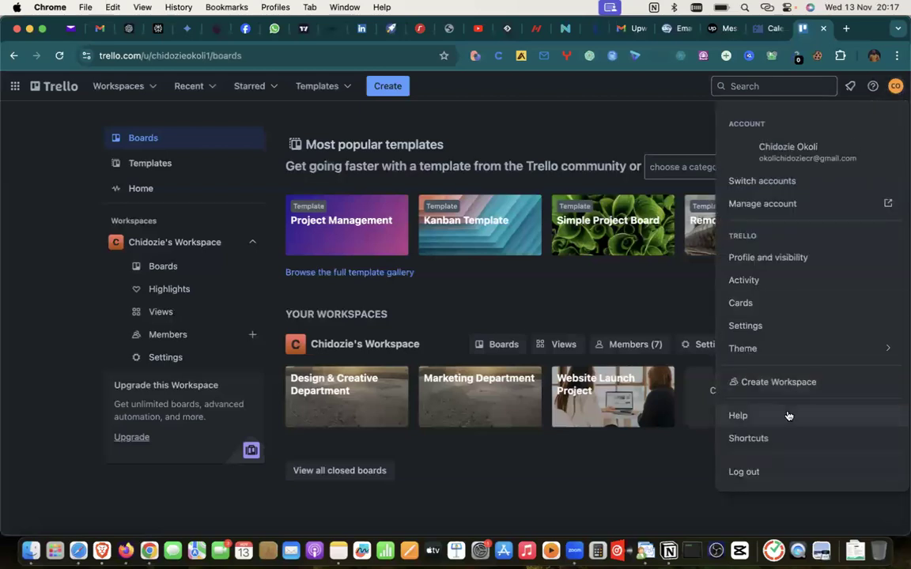
{"action": "left_click", "coordinate": [755, 480]}
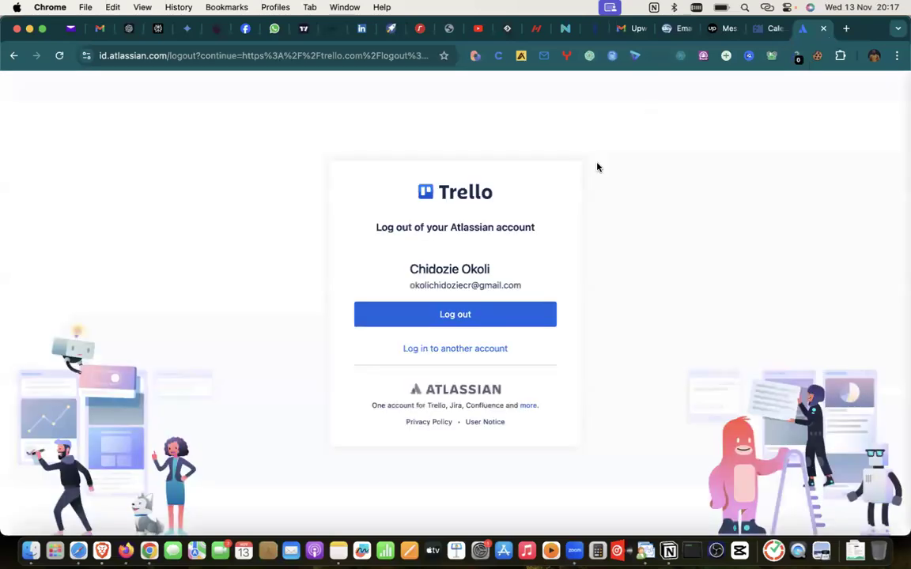
{"action": "left_click", "coordinate": [452, 349]}
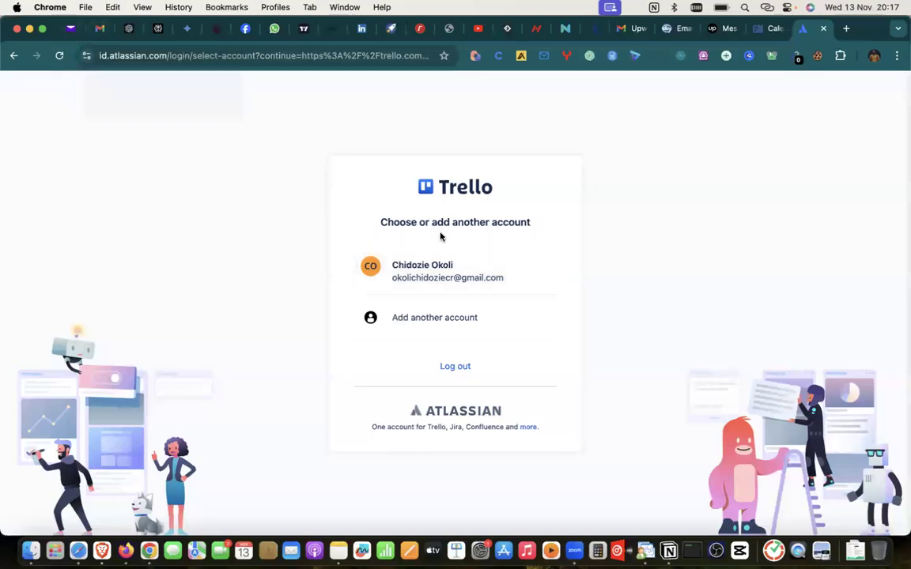
{"action": "left_click", "coordinate": [420, 321]}
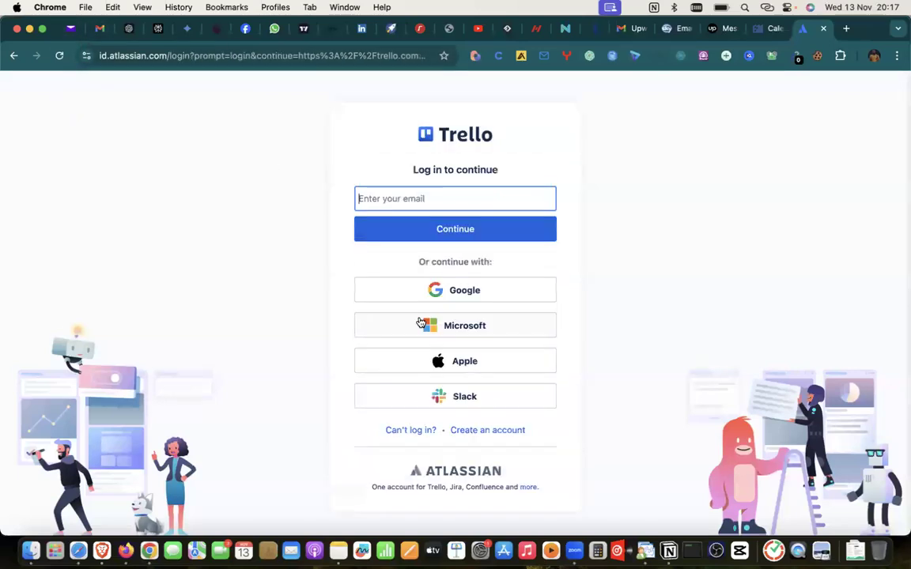
{"action": "left_click", "coordinate": [97, 29]}
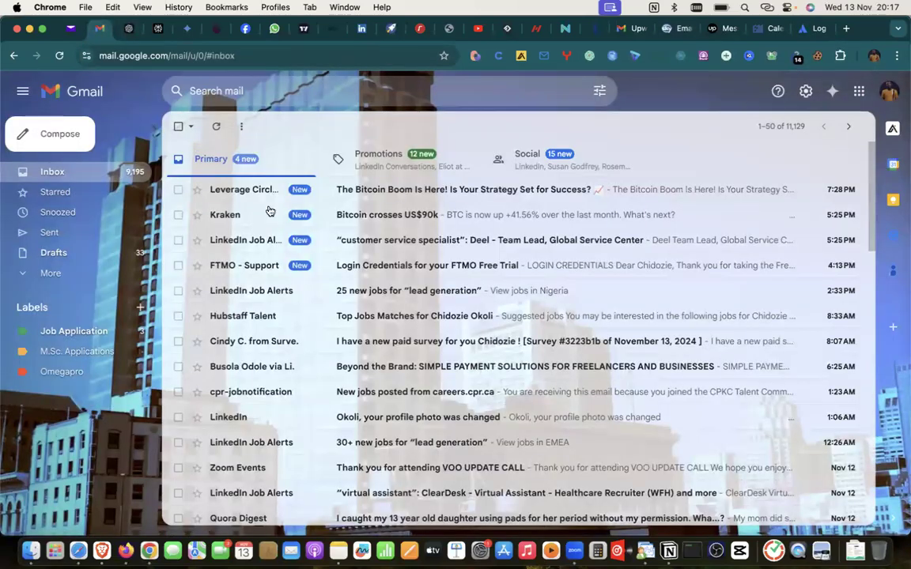
{"action": "left_click", "coordinate": [889, 91]}
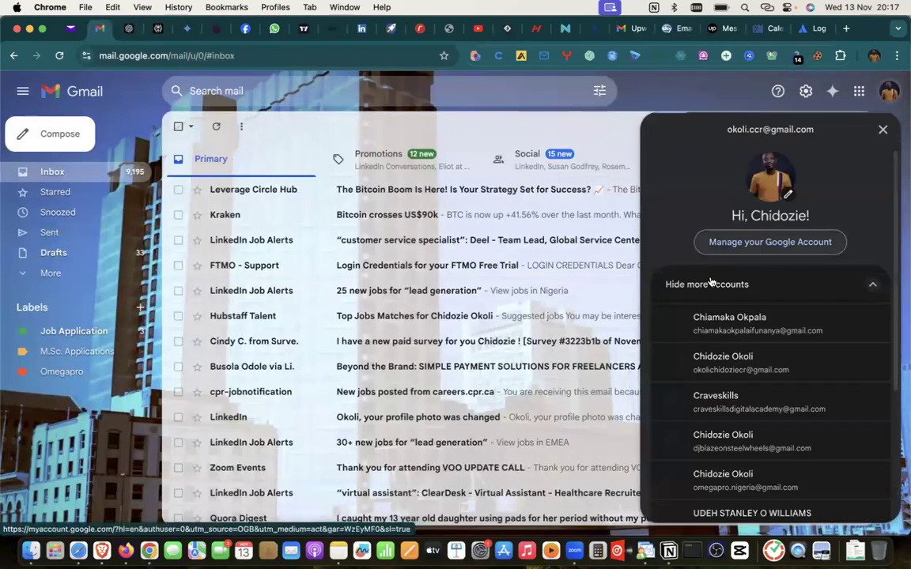
{"action": "scroll", "coordinate": [745, 293], "scroll_direction": "down", "scroll_amount": 5}
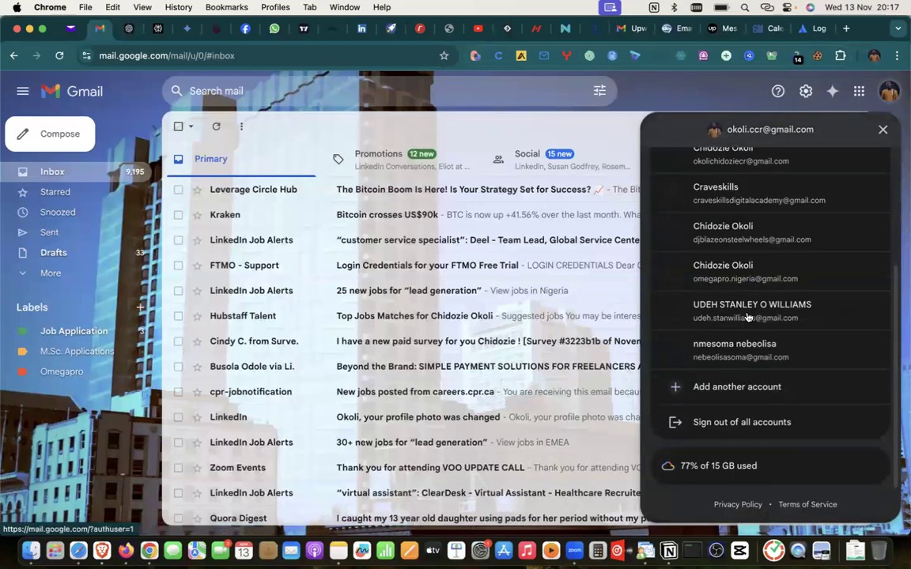
{"action": "left_click", "coordinate": [703, 387]}
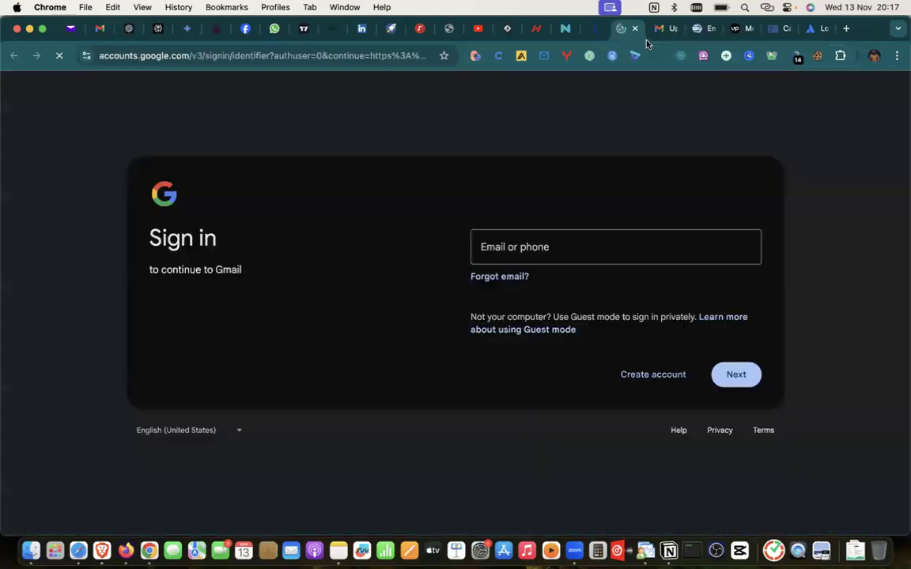
{"action": "left_click", "coordinate": [545, 249]}
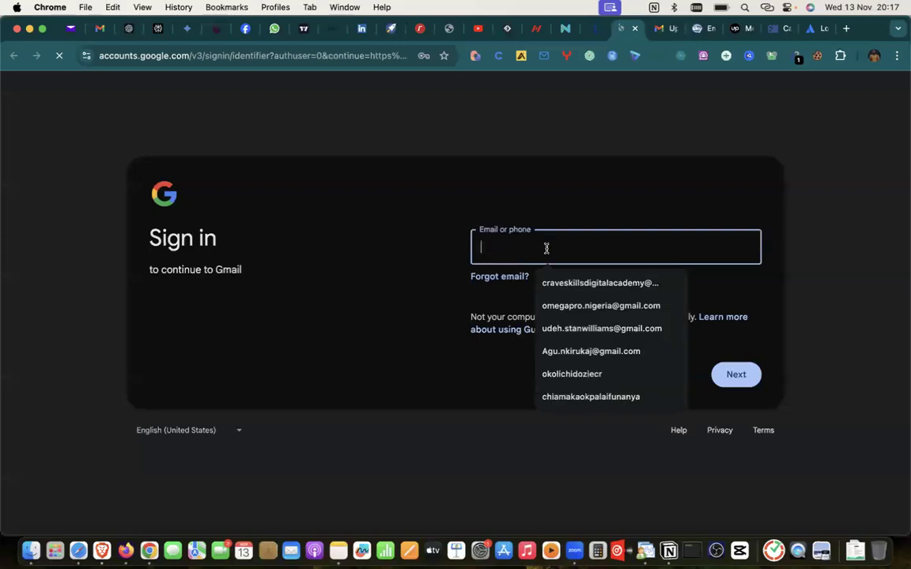
{"action": "left_click", "coordinate": [519, 251]}
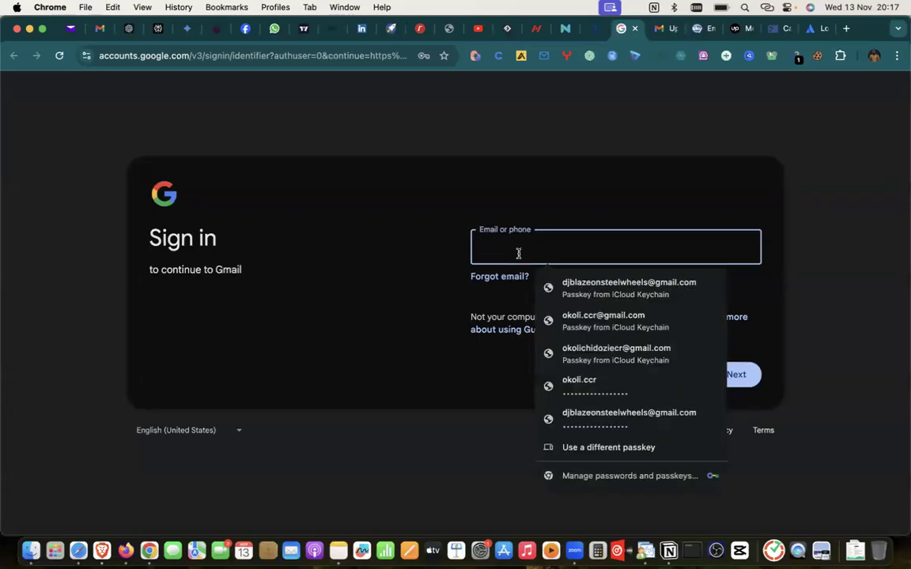
{"action": "left_click", "coordinate": [698, 120]}
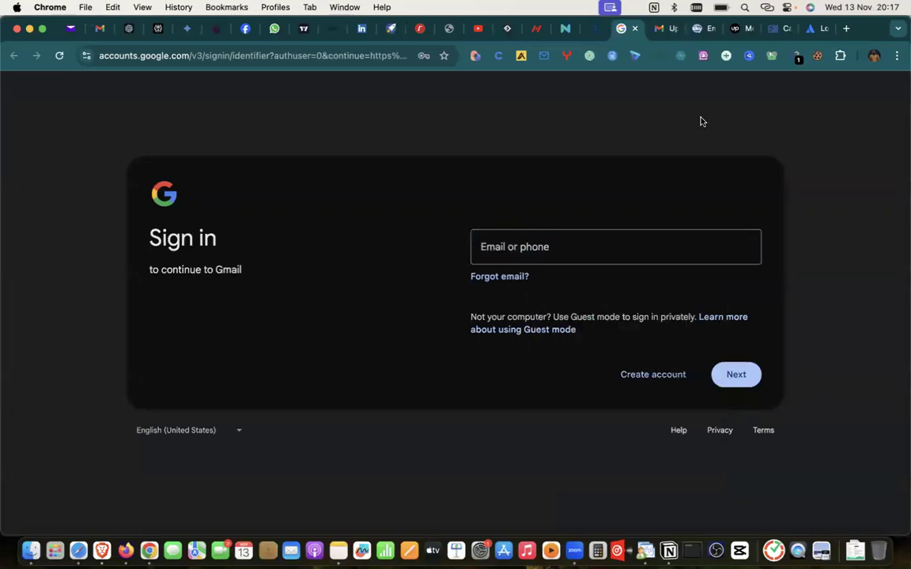
Step: Log in to Trello with a different Google account and create the Atlassian account
{"action": "left_click", "coordinate": [814, 30]}
{"action": "left_click", "coordinate": [445, 293]}
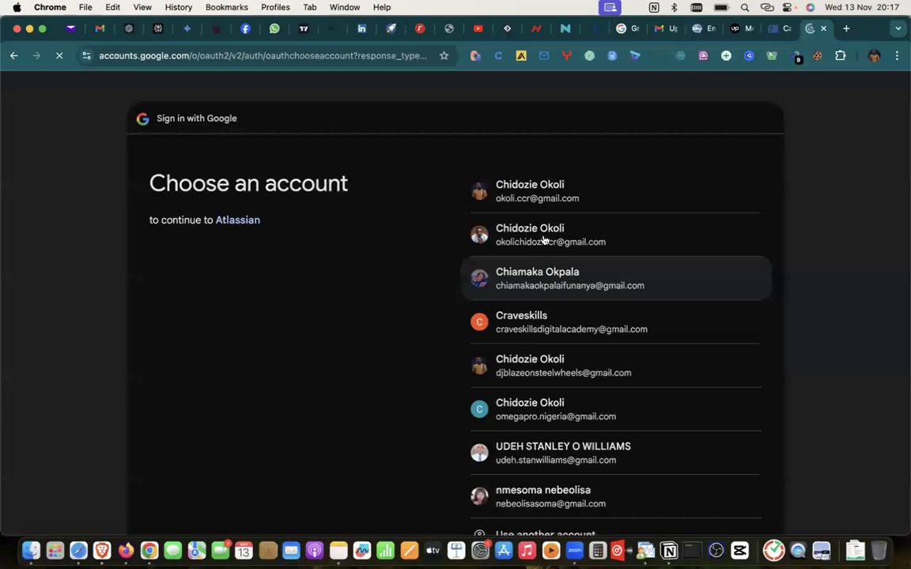
{"action": "left_click", "coordinate": [516, 410]}
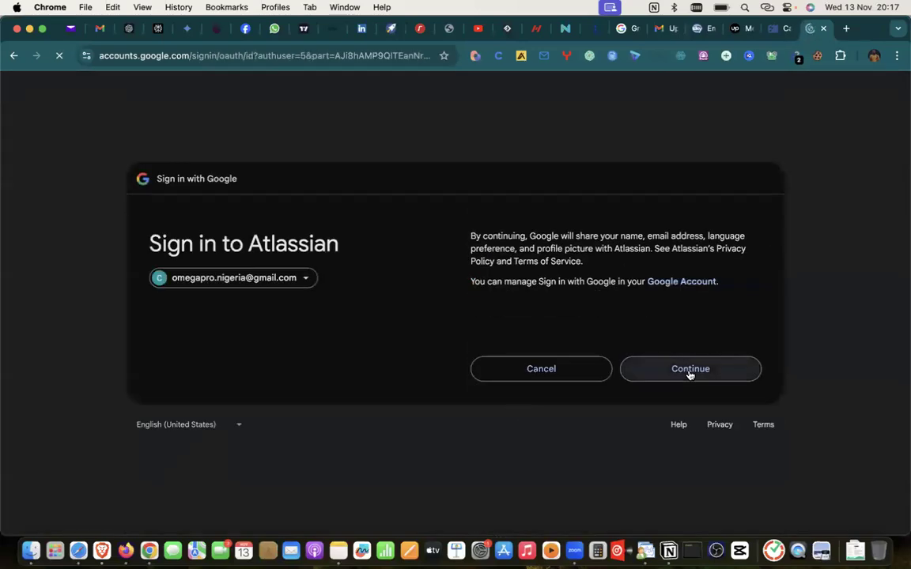
{"action": "left_click", "coordinate": [689, 372]}
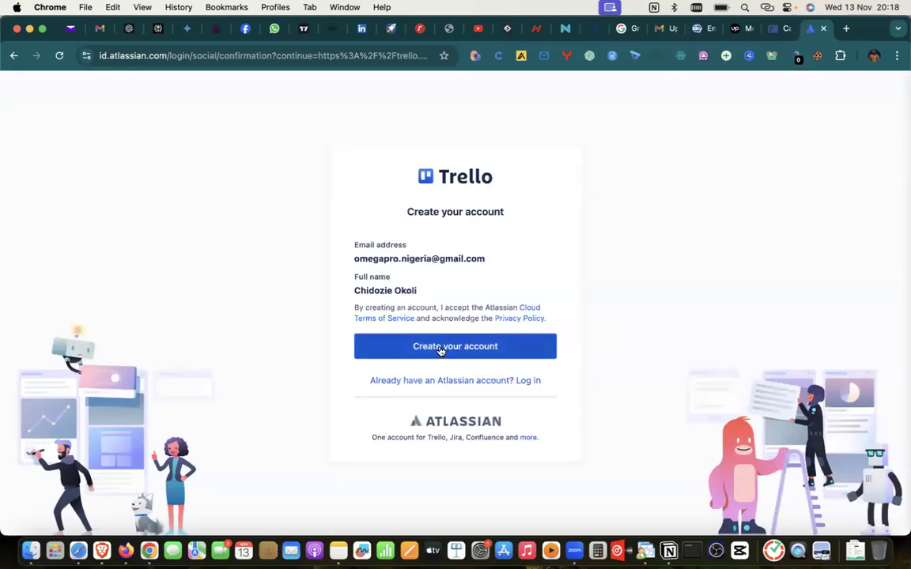
{"action": "left_click", "coordinate": [441, 349]}
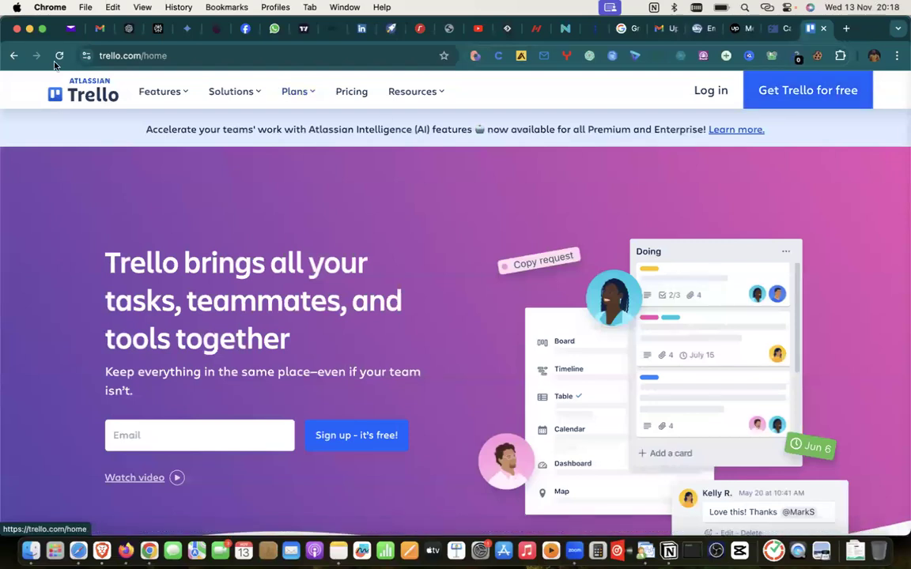
Step: Sign up for Trello free using the alternate Google account
{"action": "left_click", "coordinate": [790, 90]}
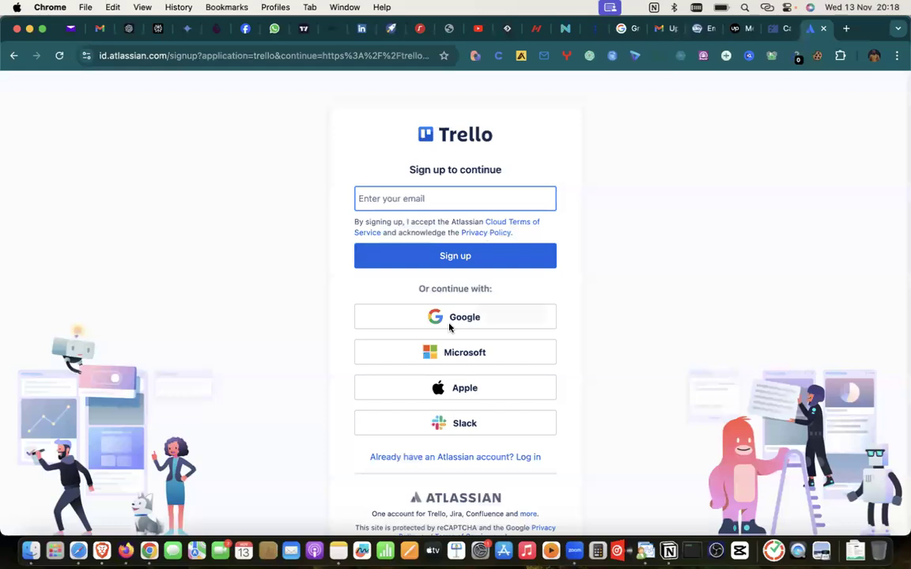
{"action": "left_click", "coordinate": [419, 319]}
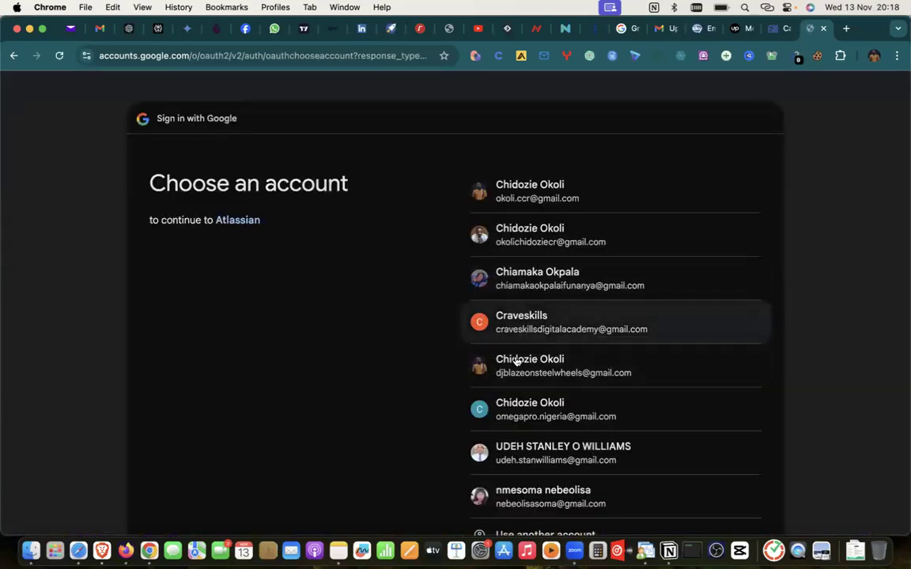
{"action": "left_click", "coordinate": [511, 412]}
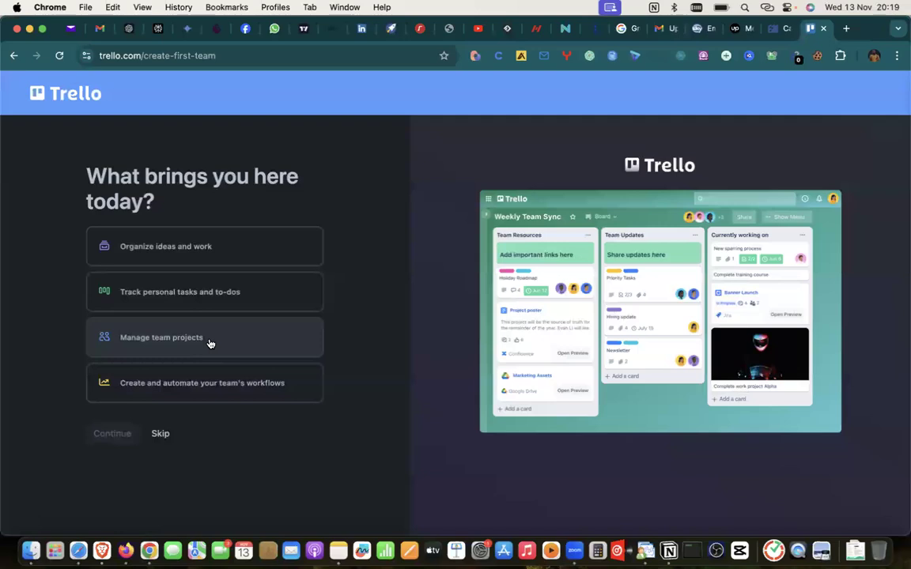
Step: Answer 'Organize ideas and work' as the reason for using Trello and continue
{"action": "left_click", "coordinate": [166, 340]}
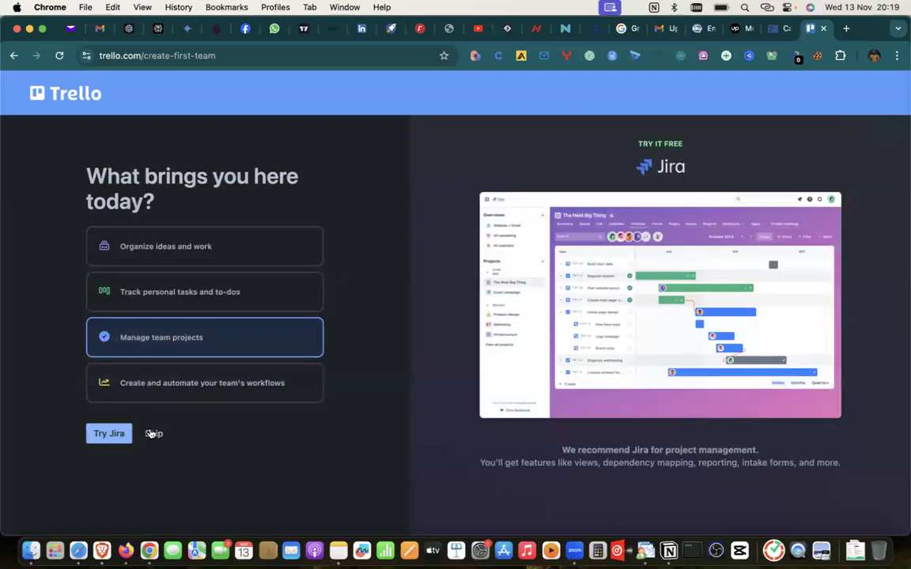
{"action": "left_click", "coordinate": [131, 279]}
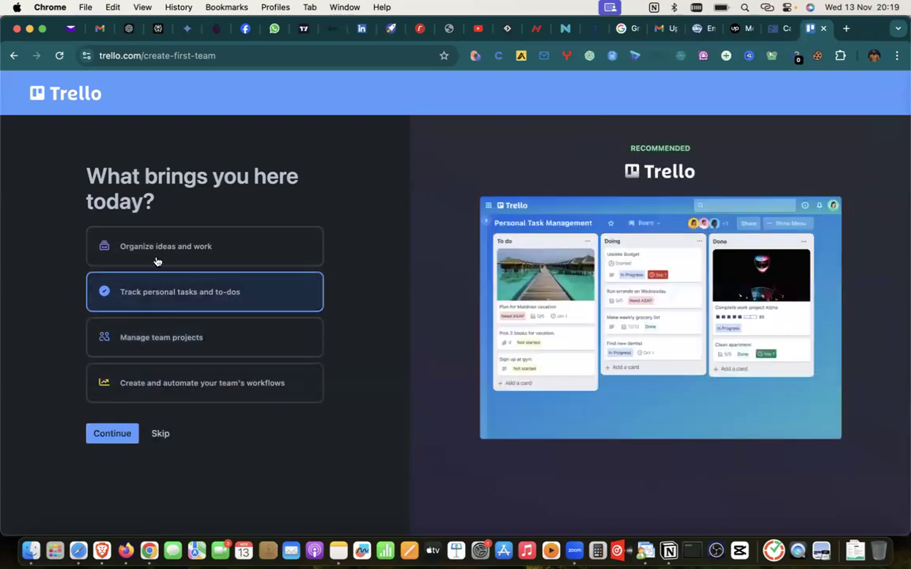
{"action": "left_click", "coordinate": [140, 237]}
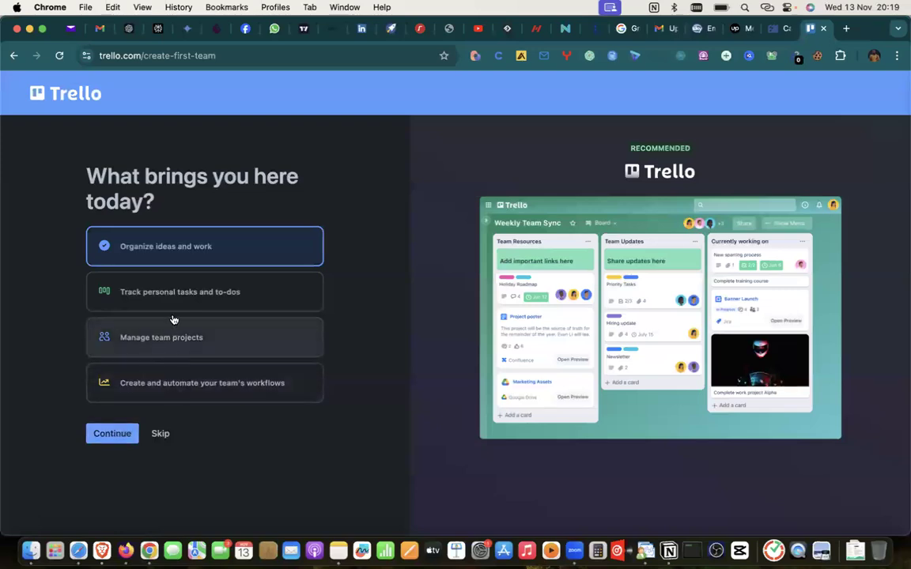
{"action": "left_click", "coordinate": [147, 337]}
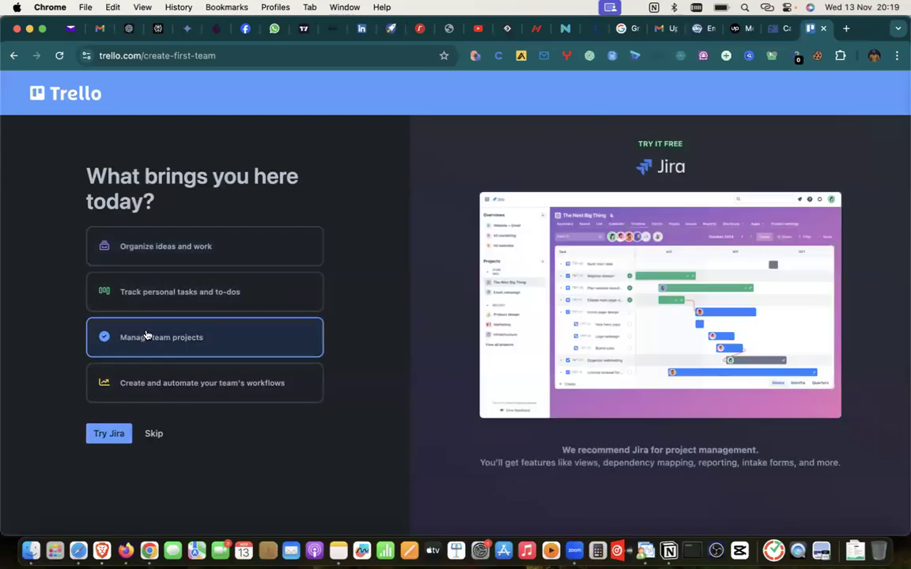
{"action": "left_click", "coordinate": [172, 247]}
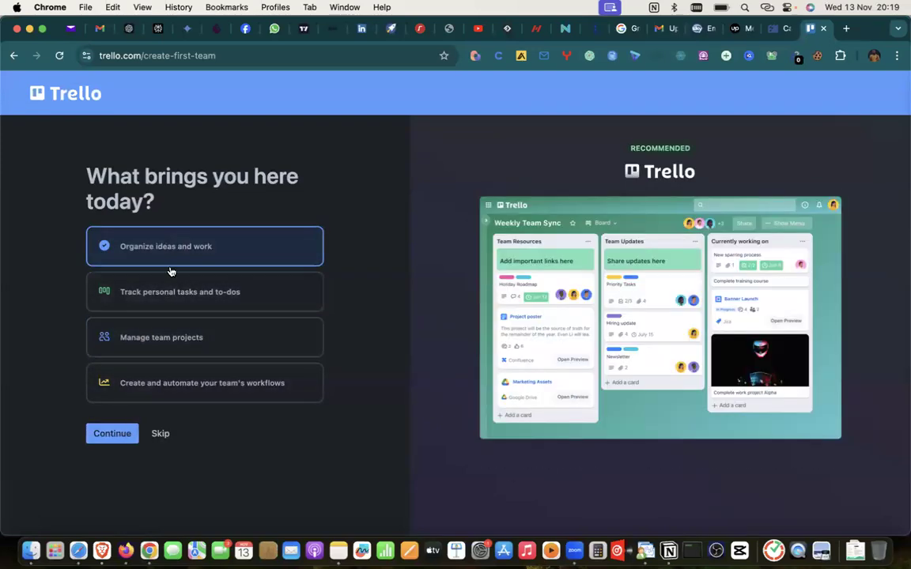
{"action": "left_click", "coordinate": [112, 437]}
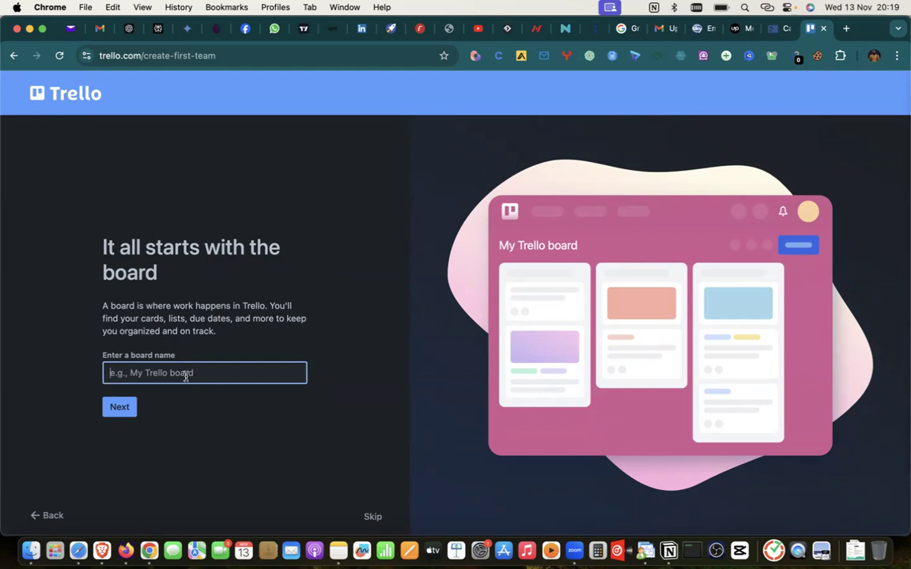
Step: Name the first board 'October/November Workspace', skipping list naming and teammate invites
{"action": "type", "text": "Octi"}
{"action": "type", "text": "ober"}
{"action": "type", "text": "/Npovem"}
{"action": "key", "text": "BackSpace"}
{"action": "key", "text": "BackSpace"}
{"action": "key", "text": "BackSpace"}
{"action": "key", "text": "BackSpace"}
{"action": "key", "text": "BackSpace"}
{"action": "type", "text": "ovember "}
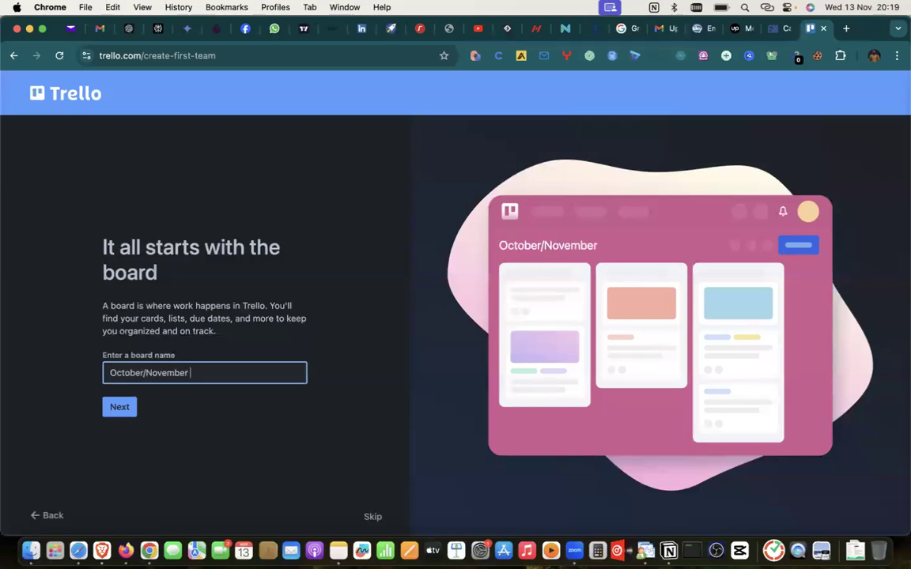
{"action": "type", "text": "Workspace"}
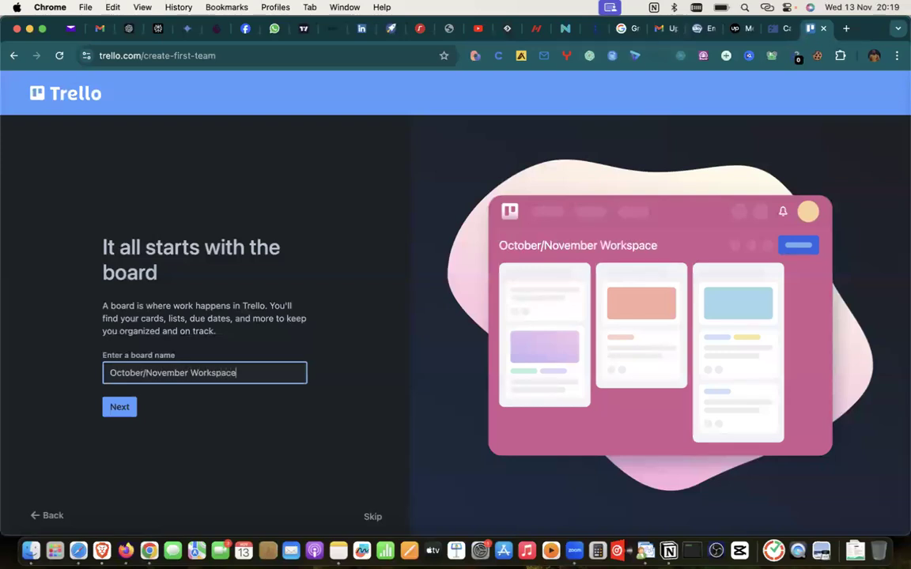
{"action": "left_click", "coordinate": [124, 406]}
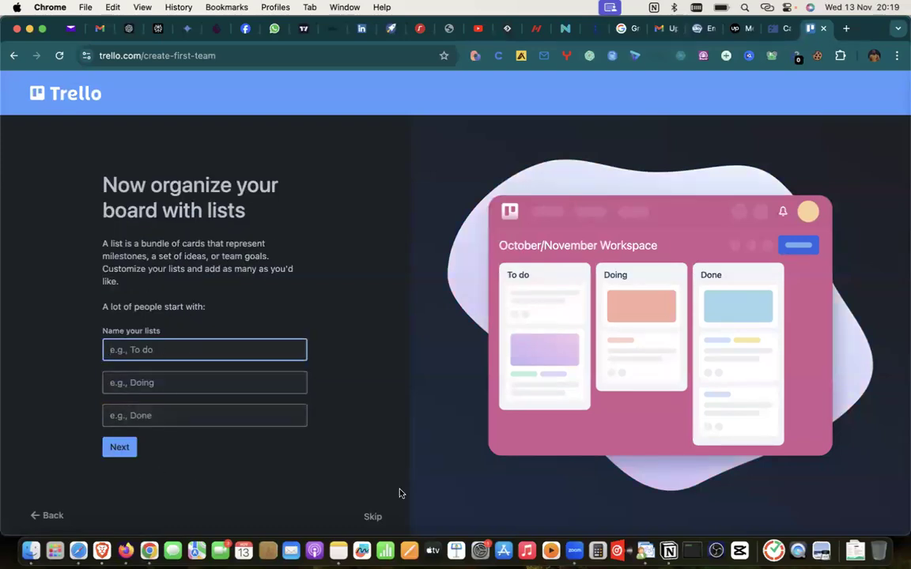
{"action": "left_click", "coordinate": [373, 518]}
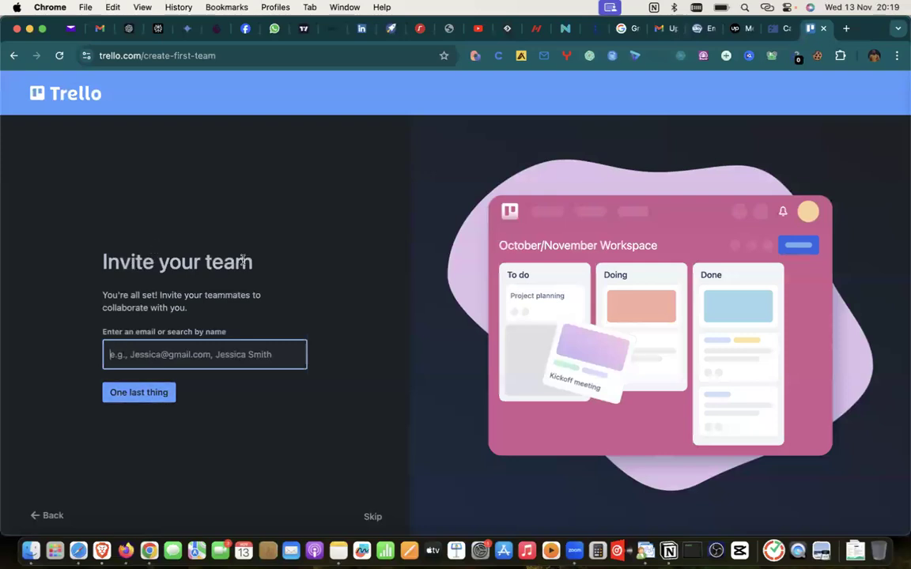
{"action": "left_click", "coordinate": [372, 517]}
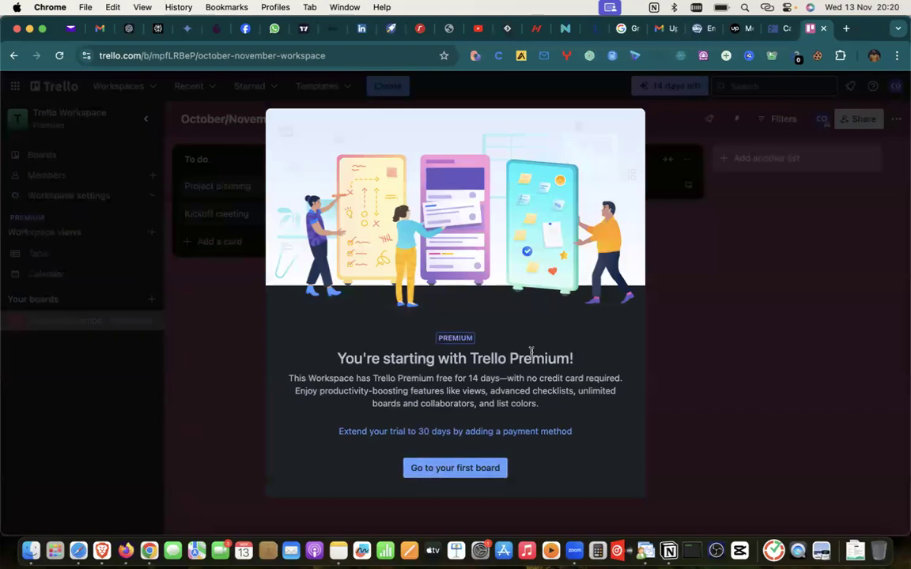
Step: Go to the new October/November Workspace board and browse the Workspaces dropdown
{"action": "left_click", "coordinate": [457, 468]}
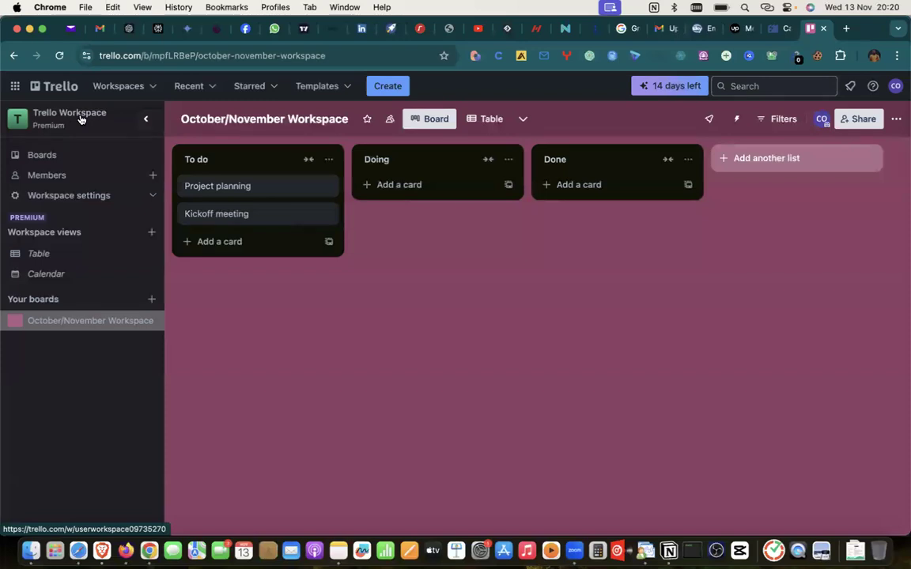
{"action": "left_click", "coordinate": [152, 87]}
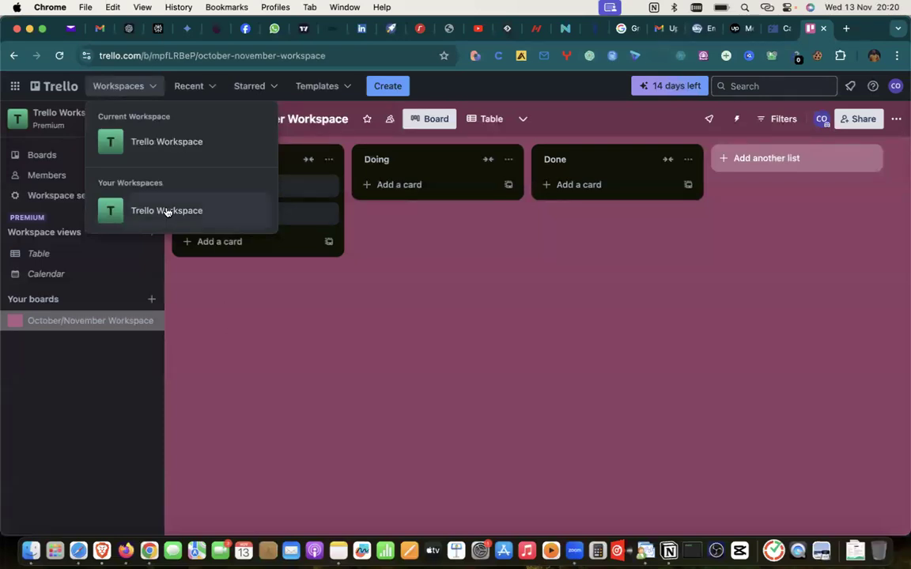
{"action": "left_click", "coordinate": [214, 291]}
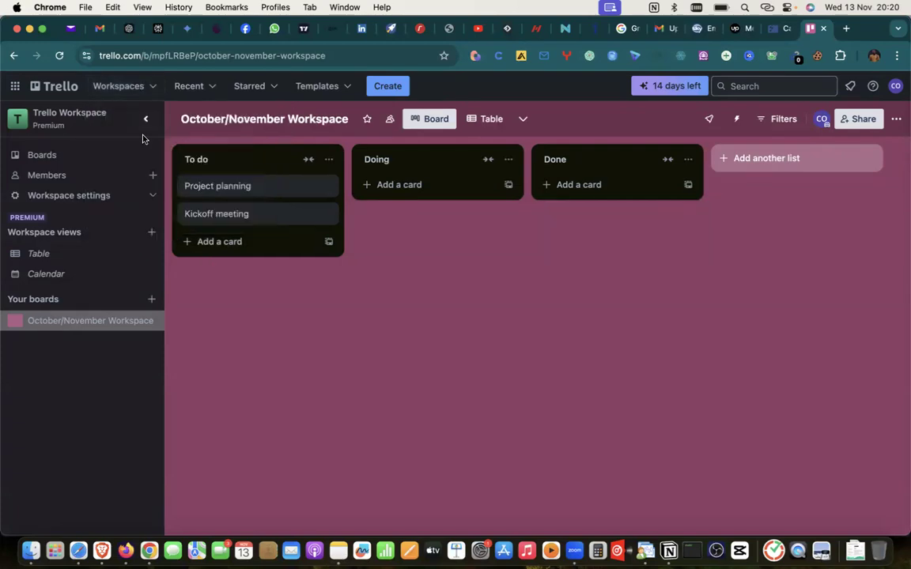
{"action": "left_click", "coordinate": [150, 87]}
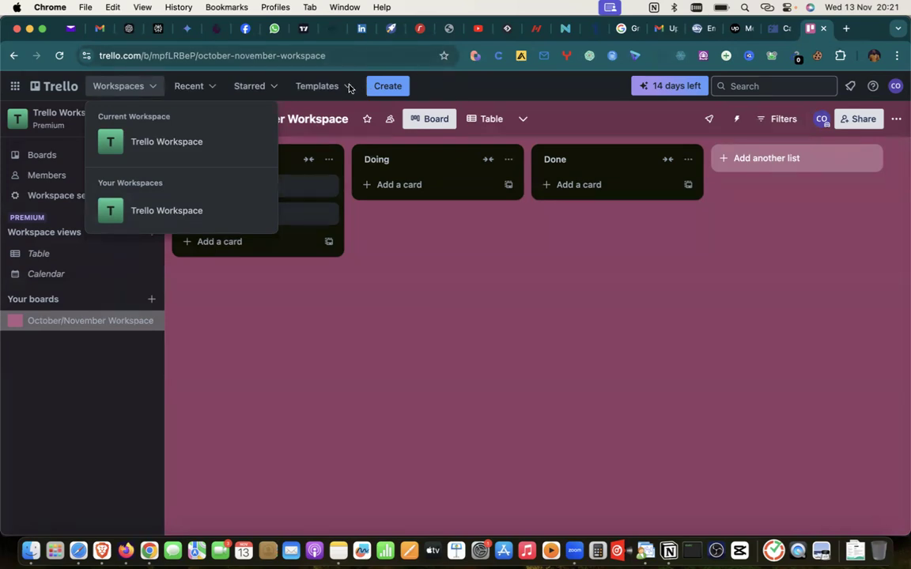
Step: Edit Trello Workspace's details, changing its name to 'October/November Workspace', and save
{"action": "left_click", "coordinate": [151, 87]}
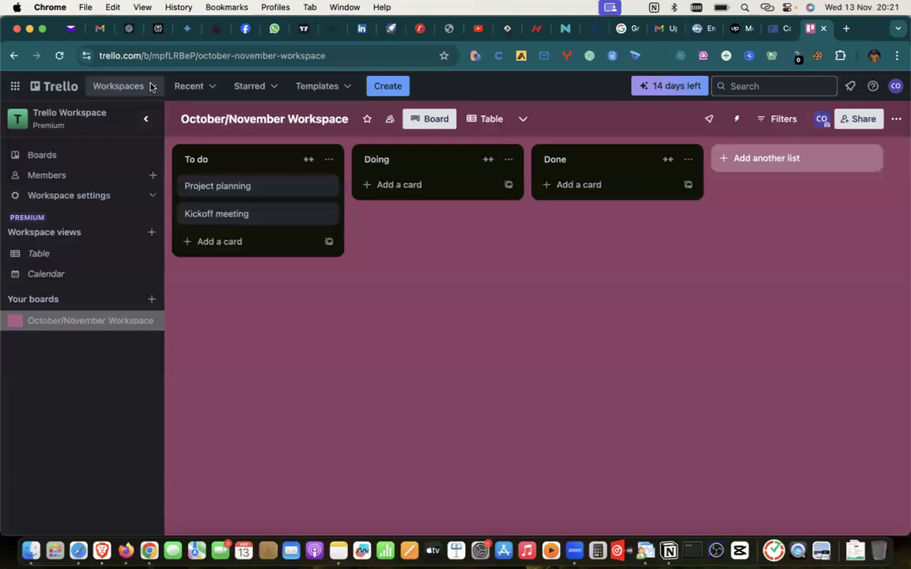
{"action": "left_click", "coordinate": [151, 87]}
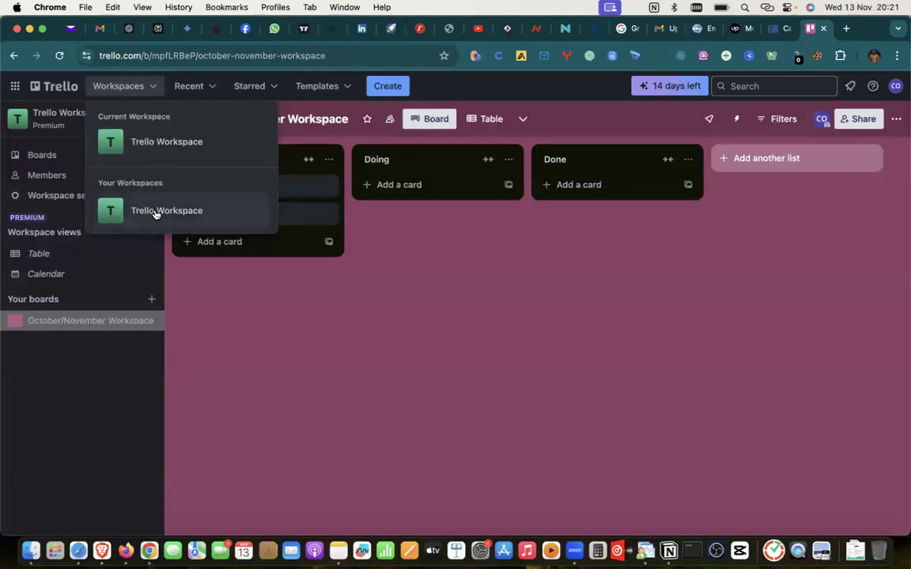
{"action": "left_click", "coordinate": [52, 107]}
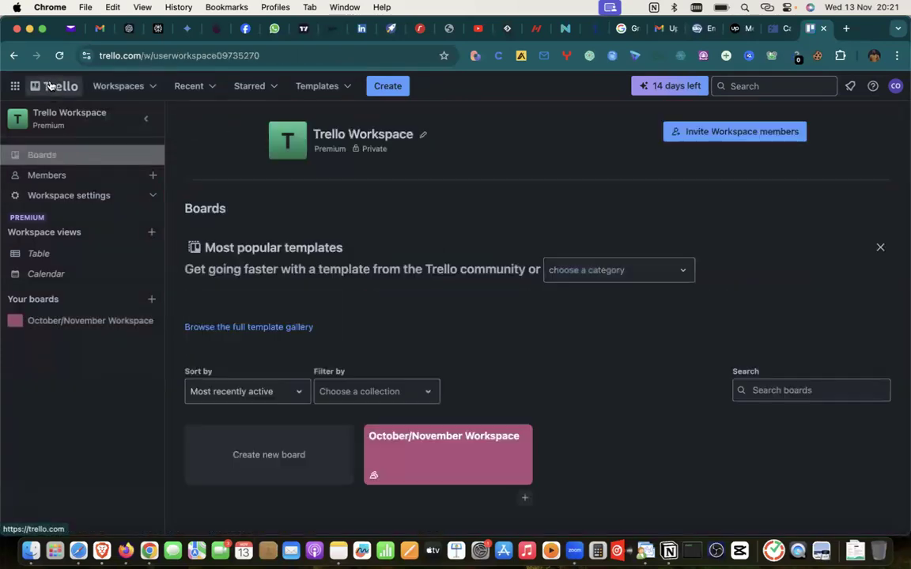
{"action": "left_click", "coordinate": [425, 136]}
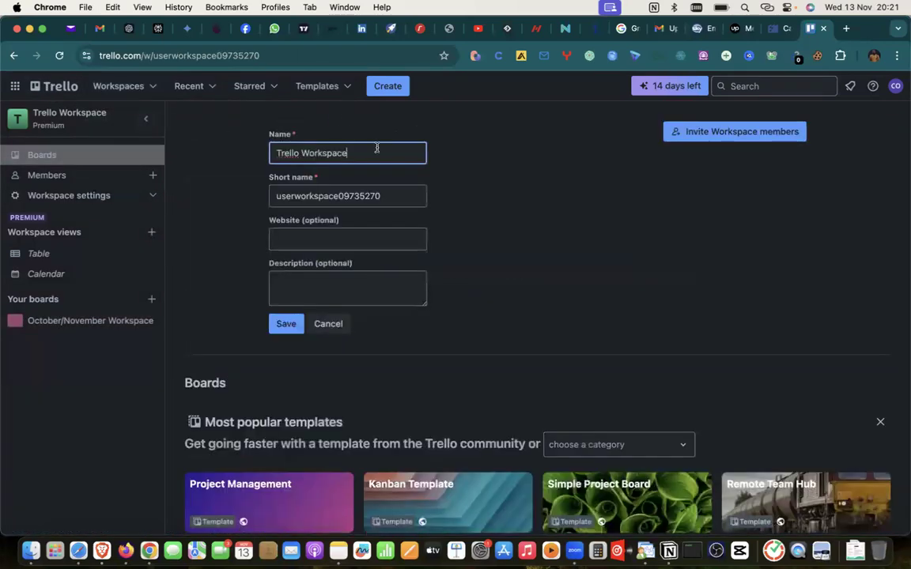
{"action": "triple_click", "coordinate": [320, 152]}
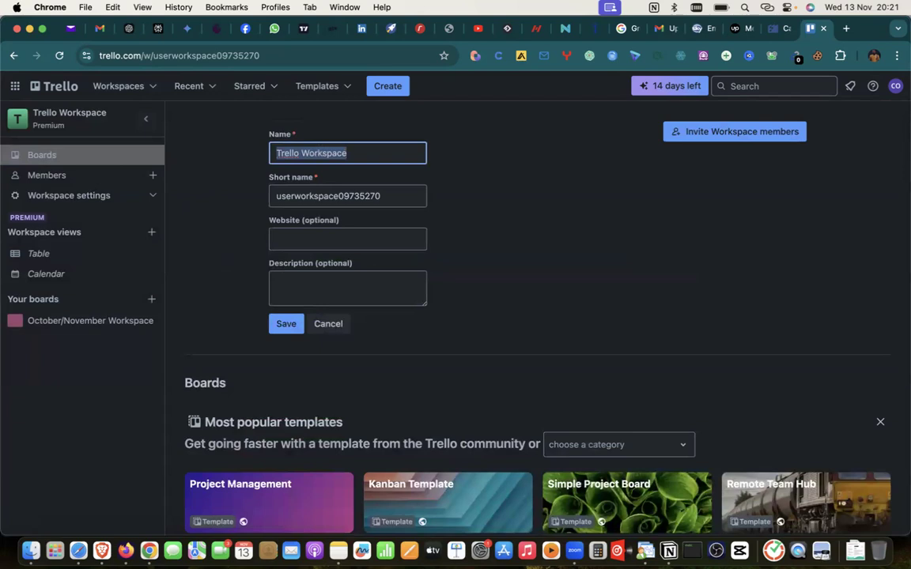
{"action": "type", "text": "October"}
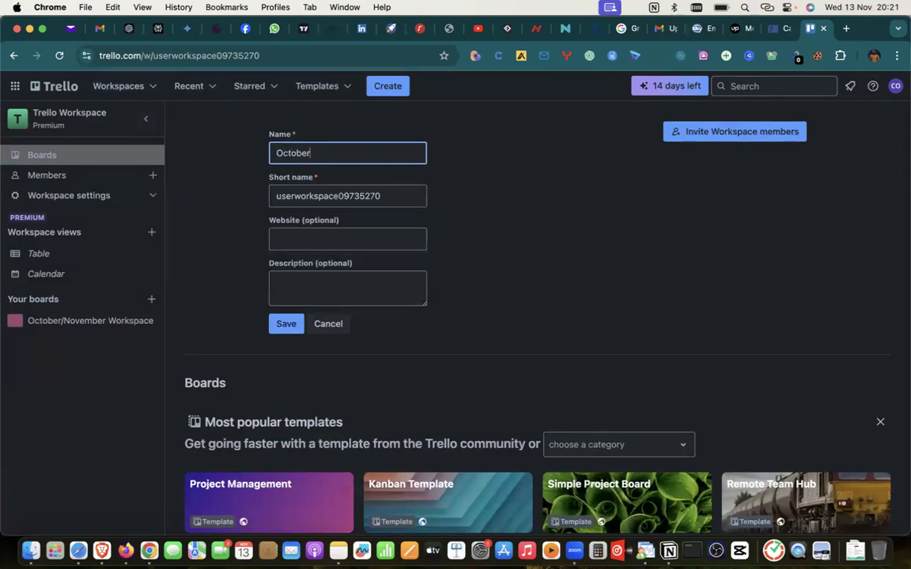
{"action": "type", "text": "/November Workspace"}
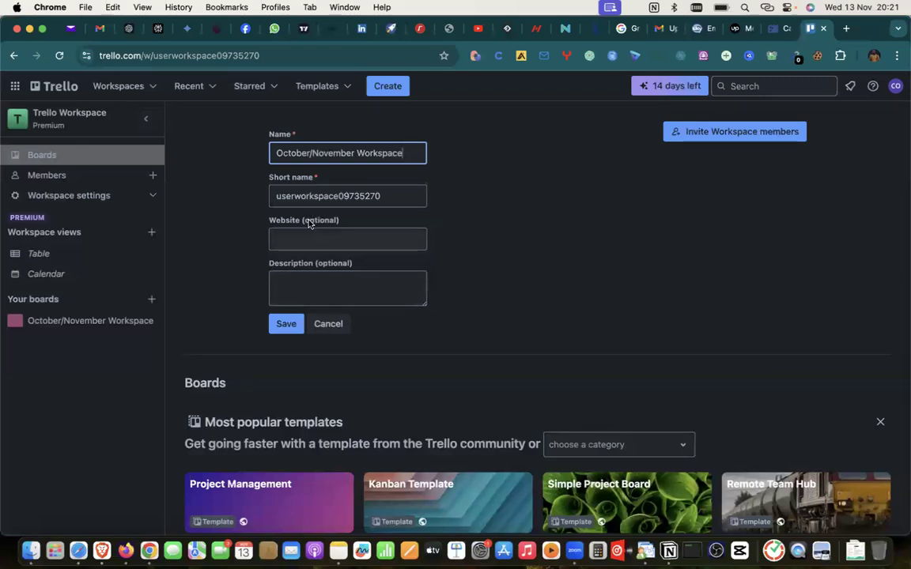
{"action": "left_click", "coordinate": [287, 323]}
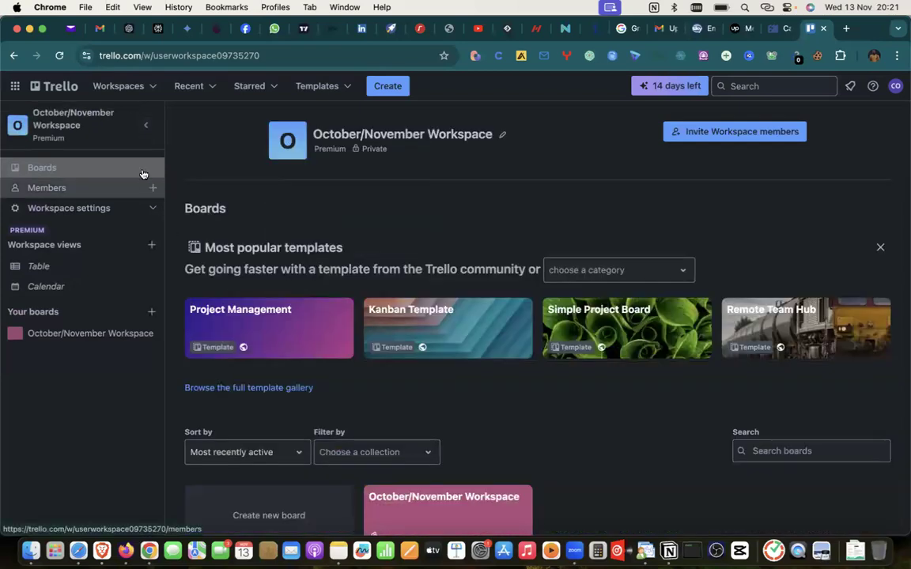
{"action": "left_click", "coordinate": [150, 87]}
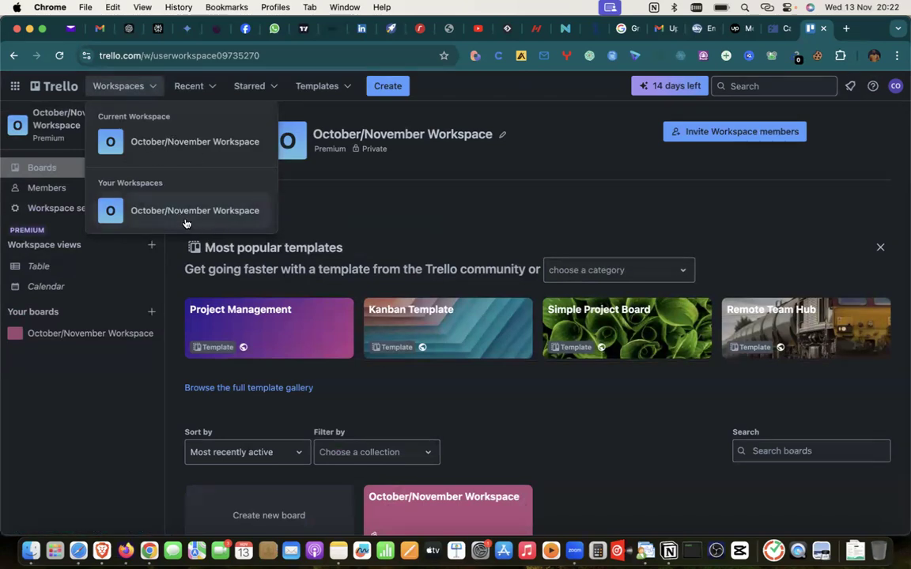
{"action": "left_click", "coordinate": [394, 197]}
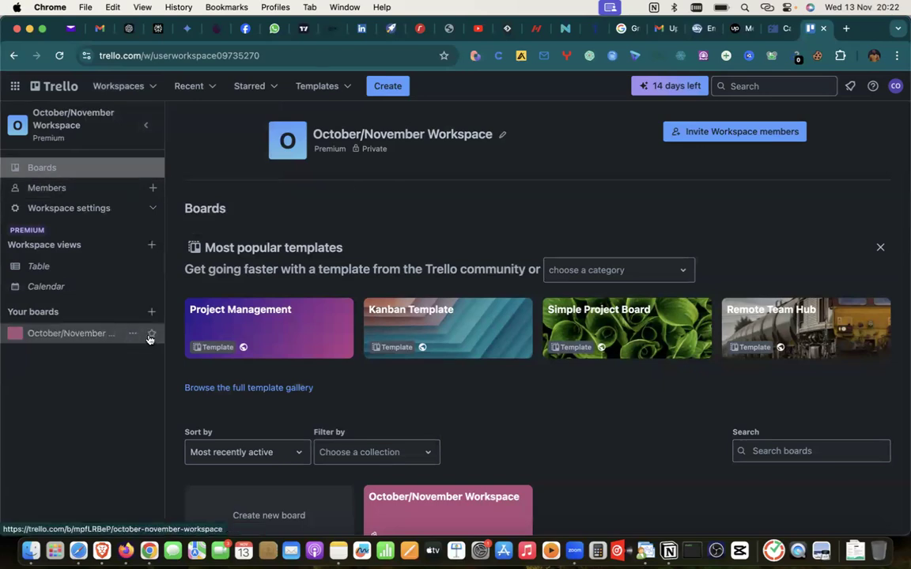
Step: Close the October/November Workspace board from its sidebar menu and confirm
{"action": "left_click", "coordinate": [132, 333]}
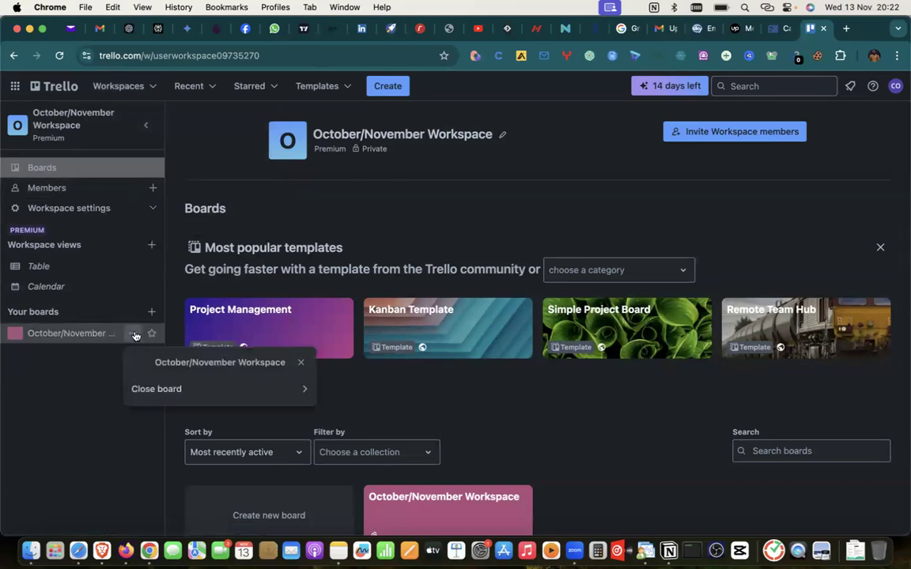
{"action": "left_click", "coordinate": [151, 389]}
{"action": "left_click", "coordinate": [233, 422]}
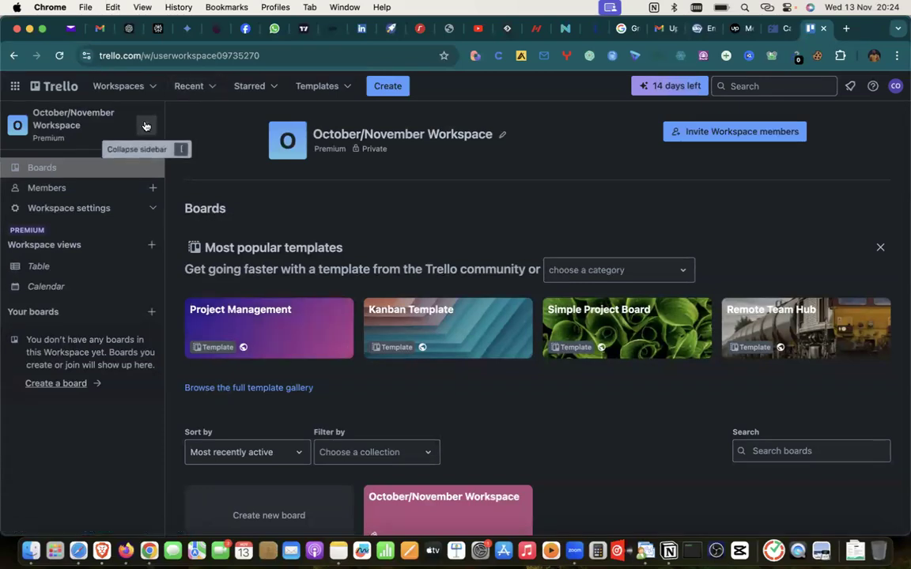
Step: Switch to ChatGPT and start a fresh empty chat, dismissing the canvas announcement
{"action": "left_click", "coordinate": [132, 29]}
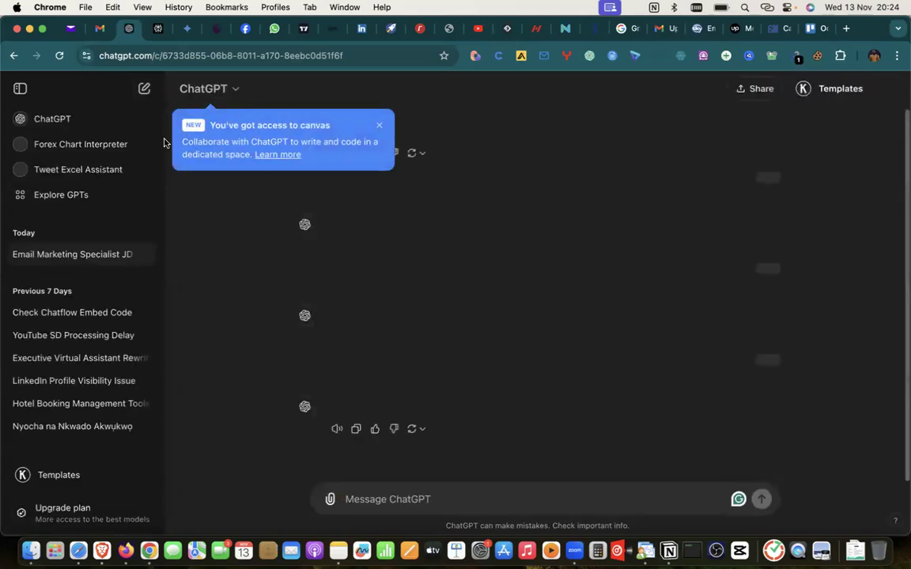
{"action": "left_click", "coordinate": [144, 90]}
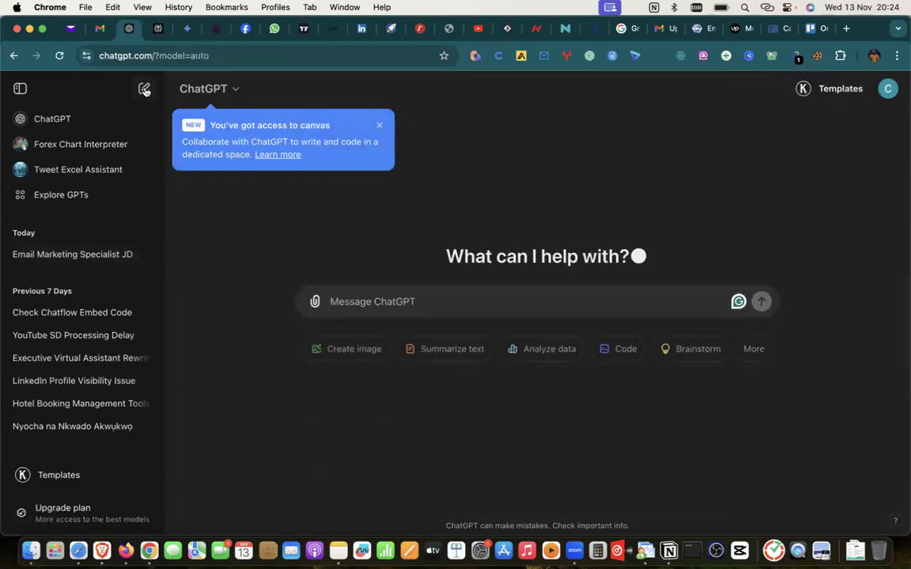
{"action": "left_click", "coordinate": [379, 125]}
{"action": "left_click", "coordinate": [355, 304]}
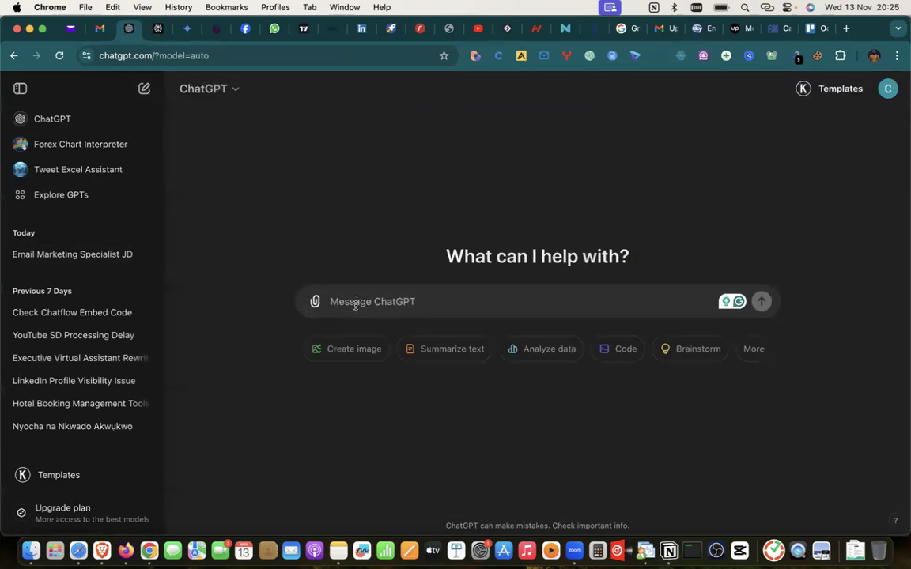
Step: Send ChatGPT the prompt 'I need a project to help me test my knowledge on trello.'
{"action": "type", "text": "I need a"}
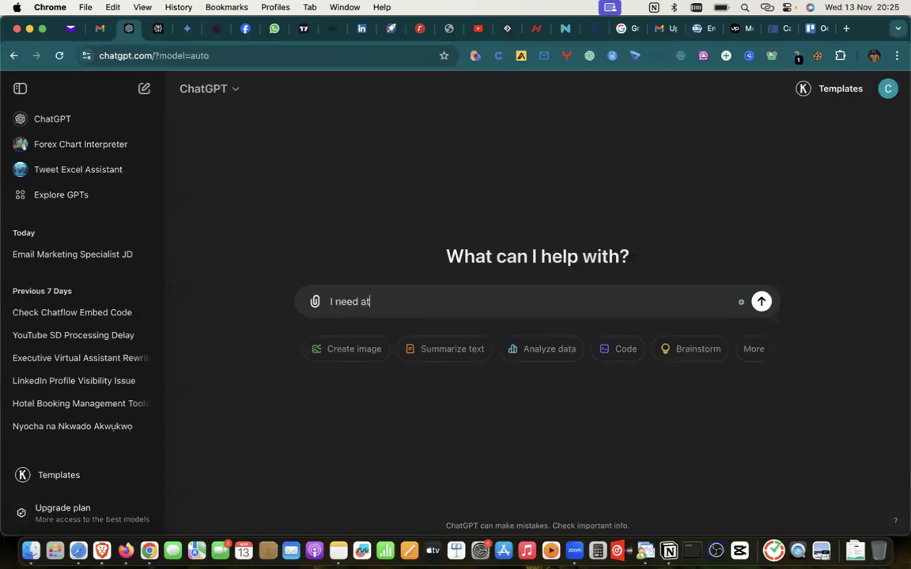
{"action": "type", "text": " task to he"}
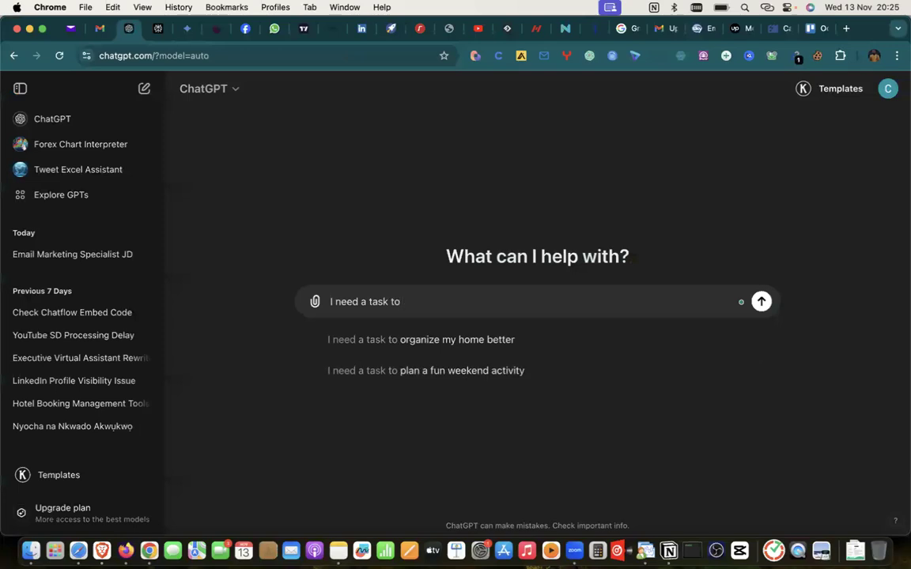
{"action": "key", "text": "BackSpace"}
{"action": "key", "text": "BackSpace"}
{"action": "key", "text": "BackSpace"}
{"action": "key", "text": "BackSpace"}
{"action": "key", "text": "BackSpace"}
{"action": "key", "text": "BackSpace"}
{"action": "key", "text": "BackSpace"}
{"action": "key", "text": "BackSpace"}
{"action": "key", "text": "BackSpace"}
{"action": "key", "text": "BackSpace"}
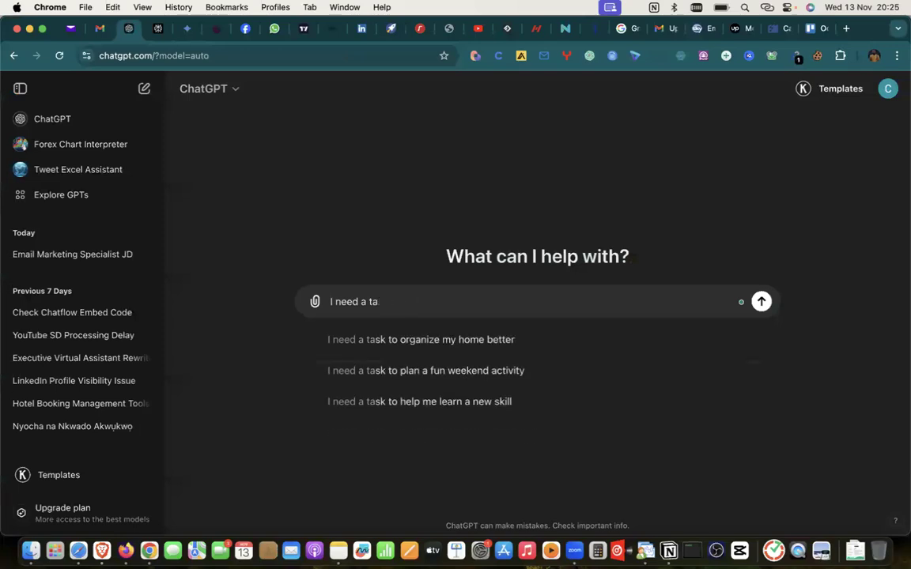
{"action": "type", "text": "pro"}
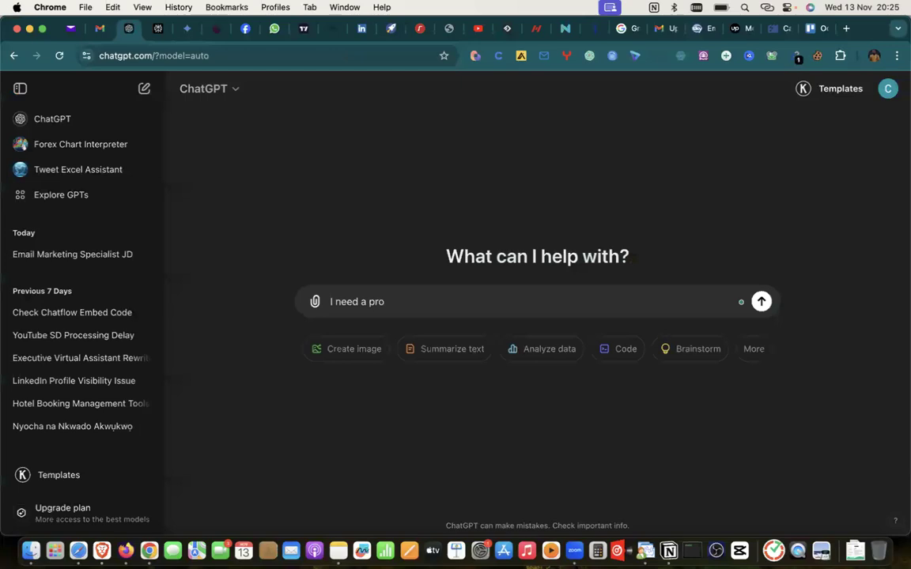
{"action": "type", "text": "ject to help"}
{"action": "key", "text": "BackSpace"}
{"action": "type", "text": "p me test "}
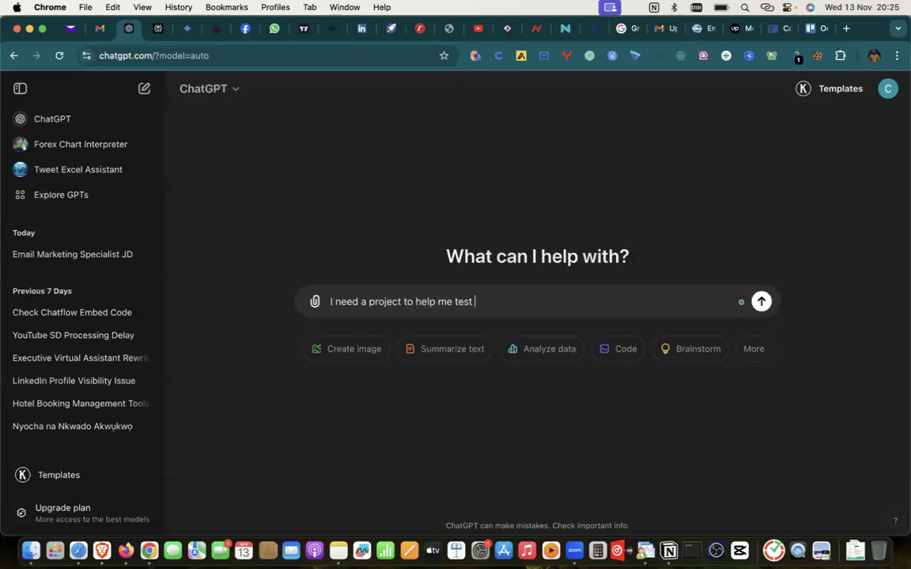
{"action": "type", "text": "my knowledge on h"}
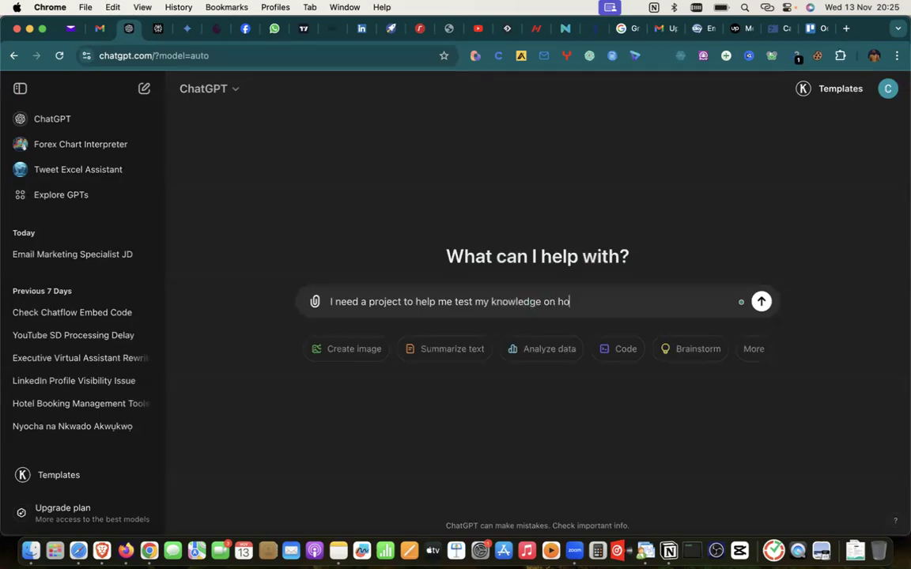
{"action": "key", "text": "BackSpace"}
{"action": "type", "text": "trello."}
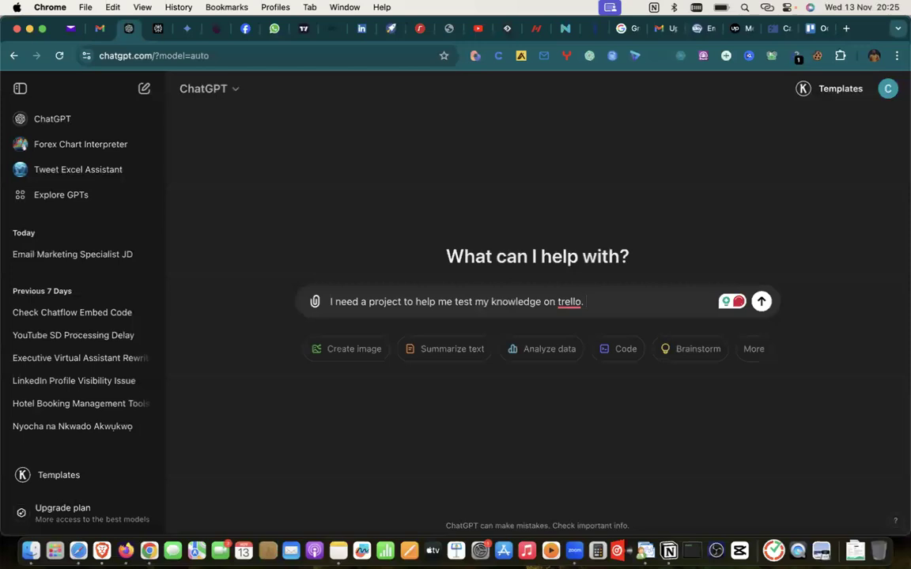
{"action": "key", "text": "Return"}
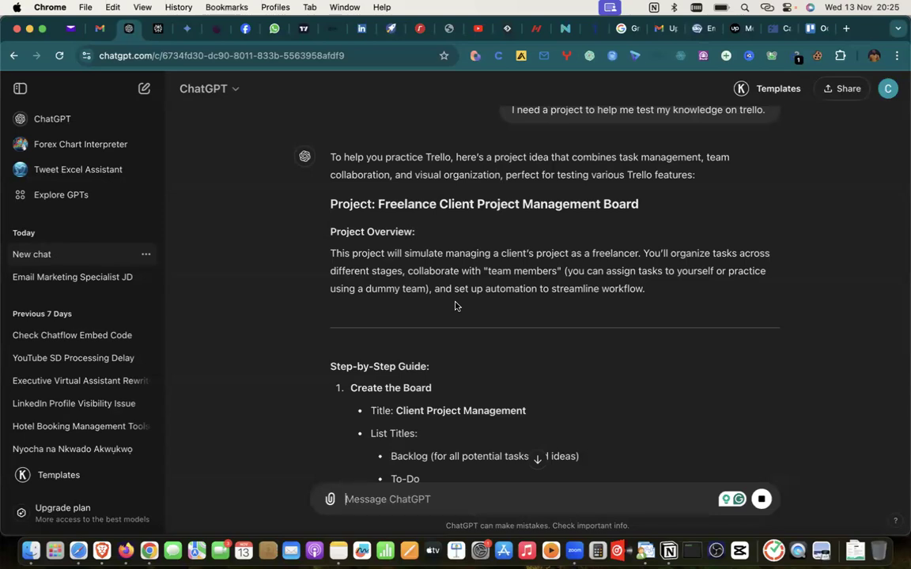
Step: Scroll through the Client Project Management guide down to step 10, Archive and Reflect
{"action": "scroll", "coordinate": [454, 306], "scroll_direction": "down", "scroll_amount": 3}
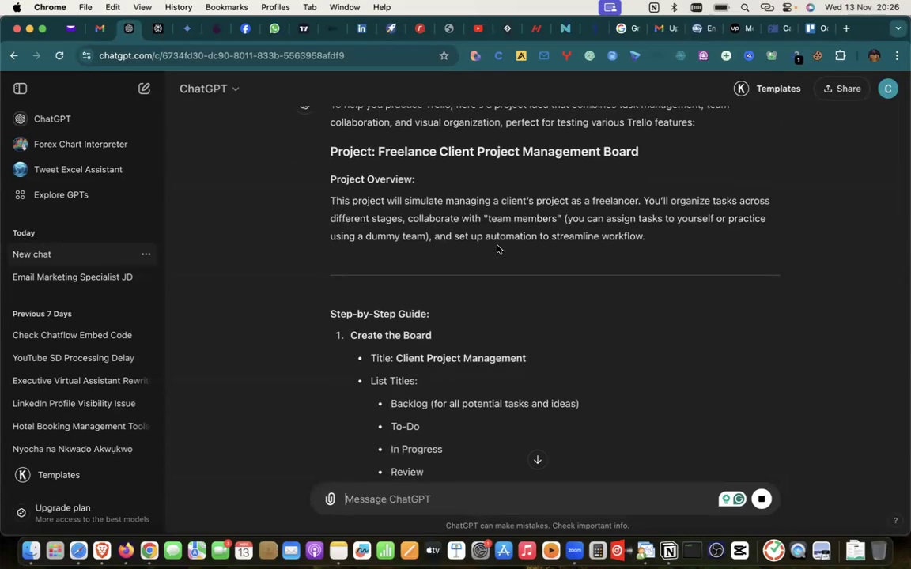
{"action": "scroll", "coordinate": [496, 249], "scroll_direction": "up", "scroll_amount": 1}
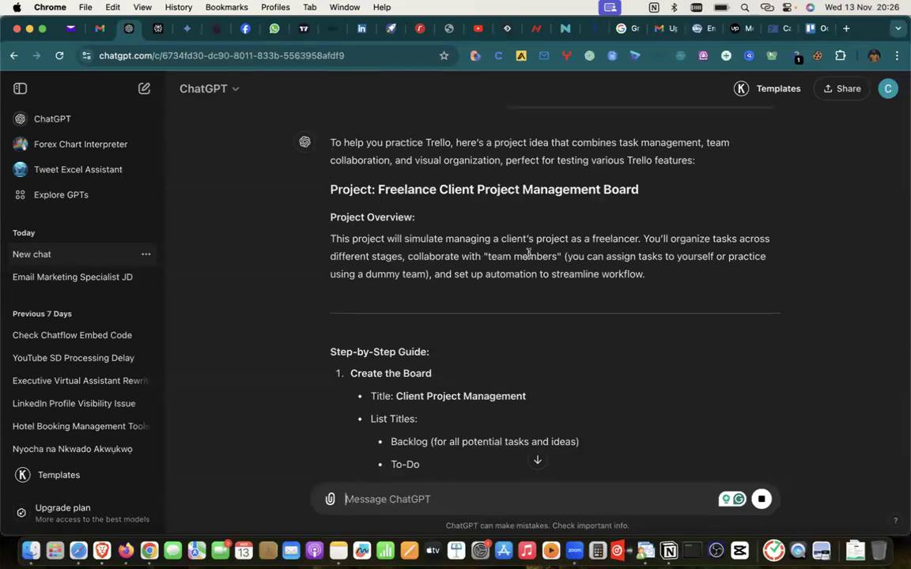
{"action": "scroll", "coordinate": [620, 314], "scroll_direction": "down", "scroll_amount": 5}
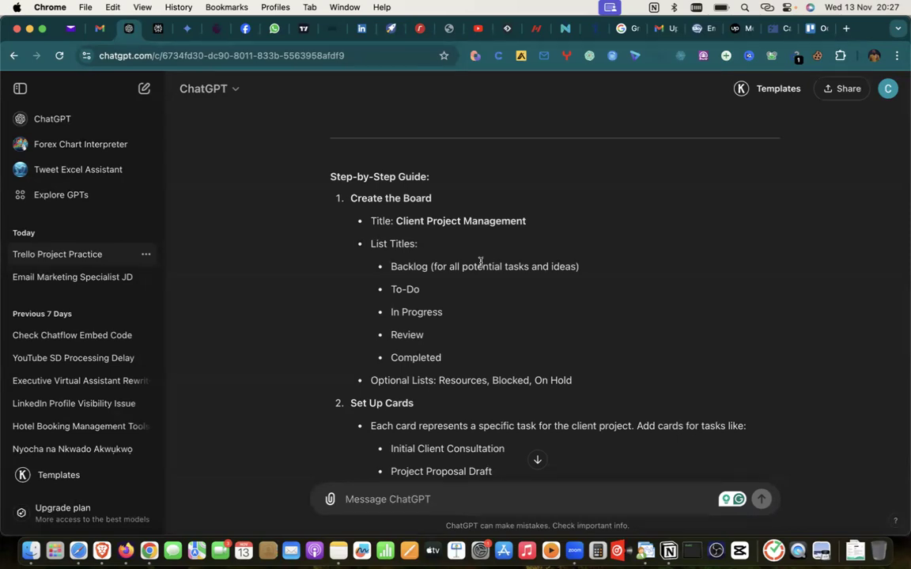
{"action": "scroll", "coordinate": [484, 305], "scroll_direction": "down", "scroll_amount": 2}
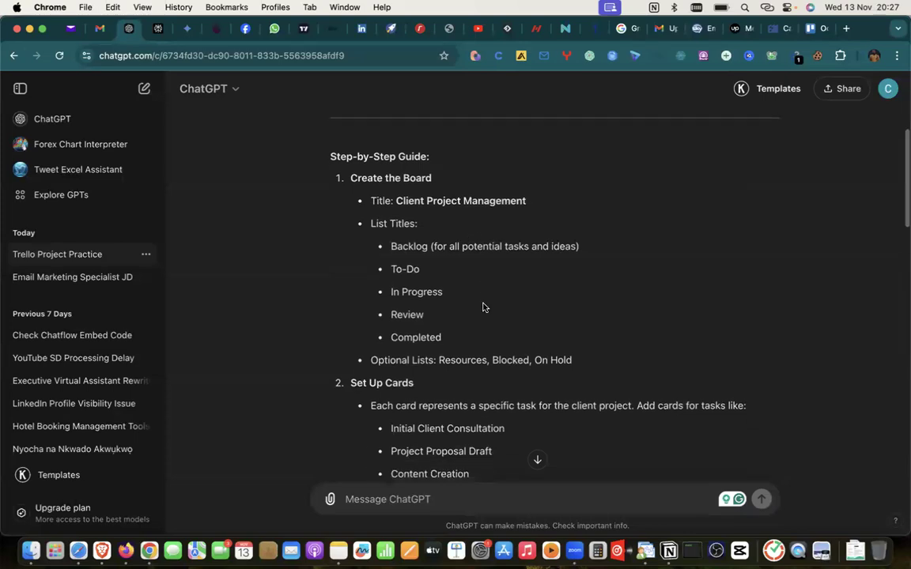
{"action": "scroll", "coordinate": [484, 305], "scroll_direction": "up", "scroll_amount": 5}
{"action": "scroll", "coordinate": [483, 307], "scroll_direction": "down", "scroll_amount": 4}
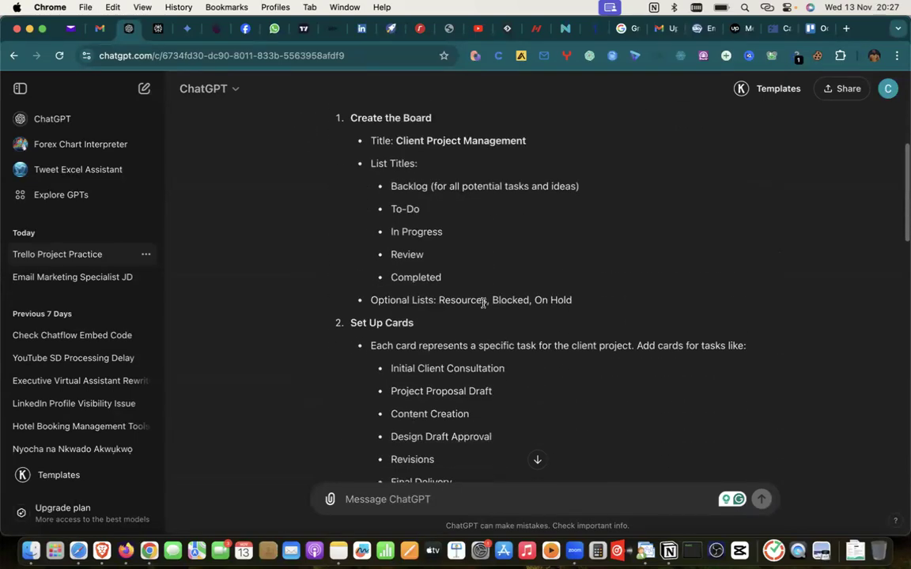
{"action": "scroll", "coordinate": [481, 301], "scroll_direction": "up", "scroll_amount": 1}
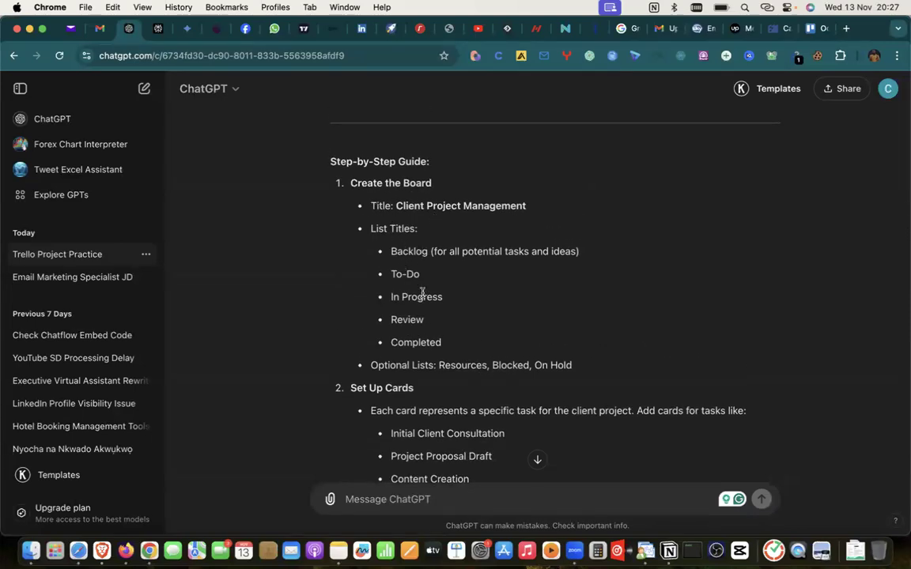
{"action": "scroll", "coordinate": [395, 320], "scroll_direction": "down", "scroll_amount": 2}
{"action": "scroll", "coordinate": [415, 315], "scroll_direction": "down", "scroll_amount": 1}
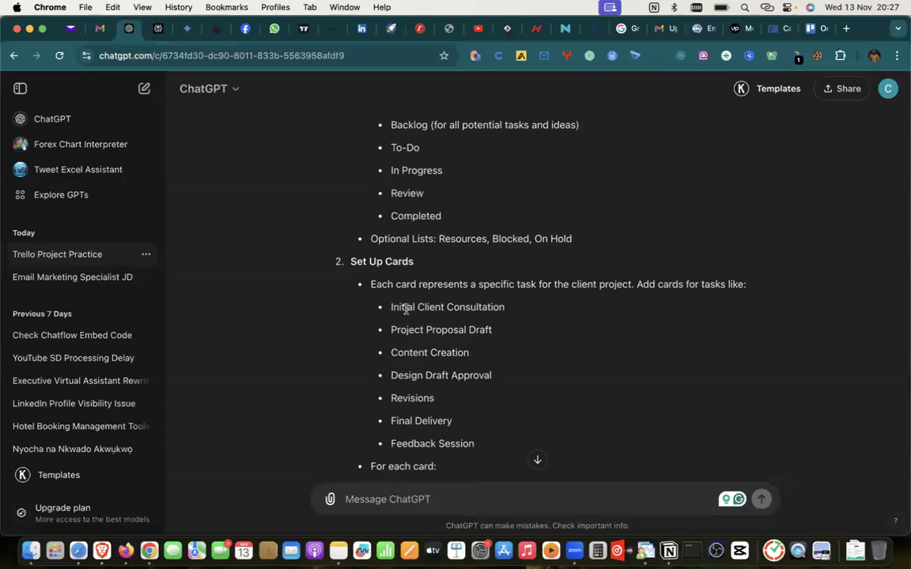
{"action": "scroll", "coordinate": [407, 300], "scroll_direction": "down", "scroll_amount": 2}
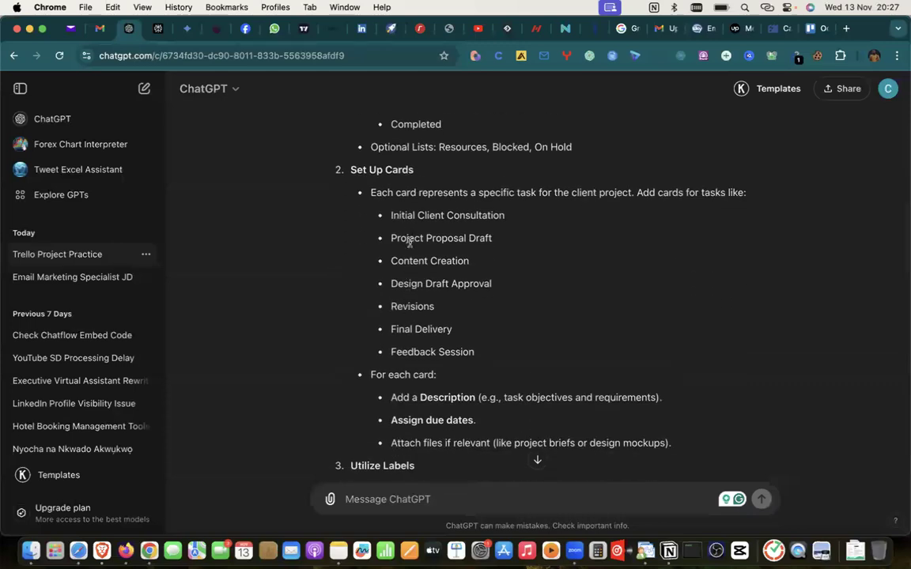
{"action": "scroll", "coordinate": [395, 356], "scroll_direction": "down", "scroll_amount": 2}
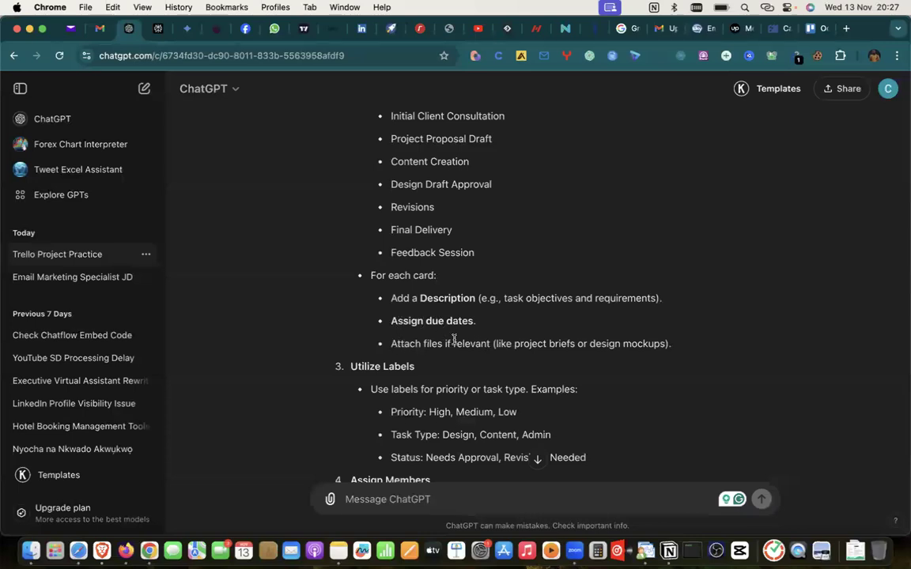
{"action": "scroll", "coordinate": [454, 338], "scroll_direction": "down", "scroll_amount": 6}
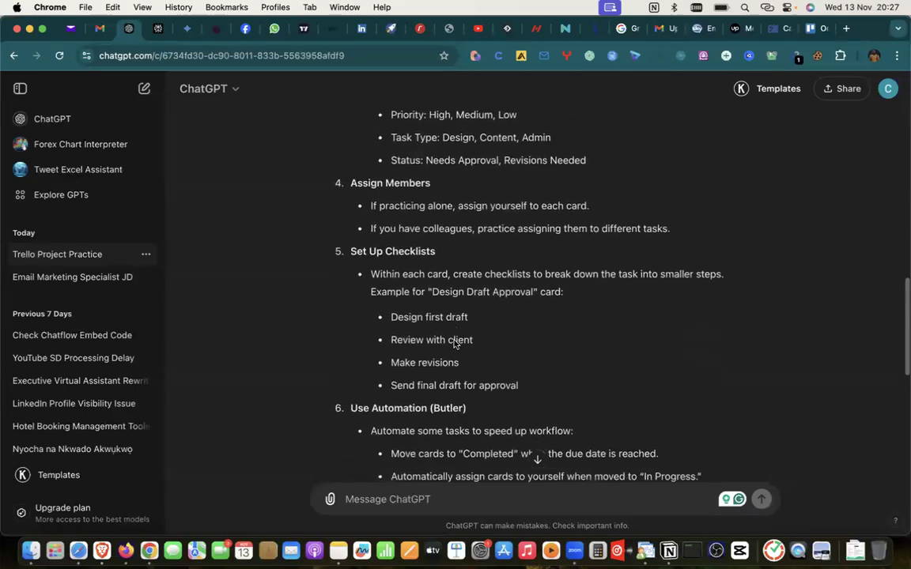
{"action": "scroll", "coordinate": [455, 344], "scroll_direction": "down", "scroll_amount": 2}
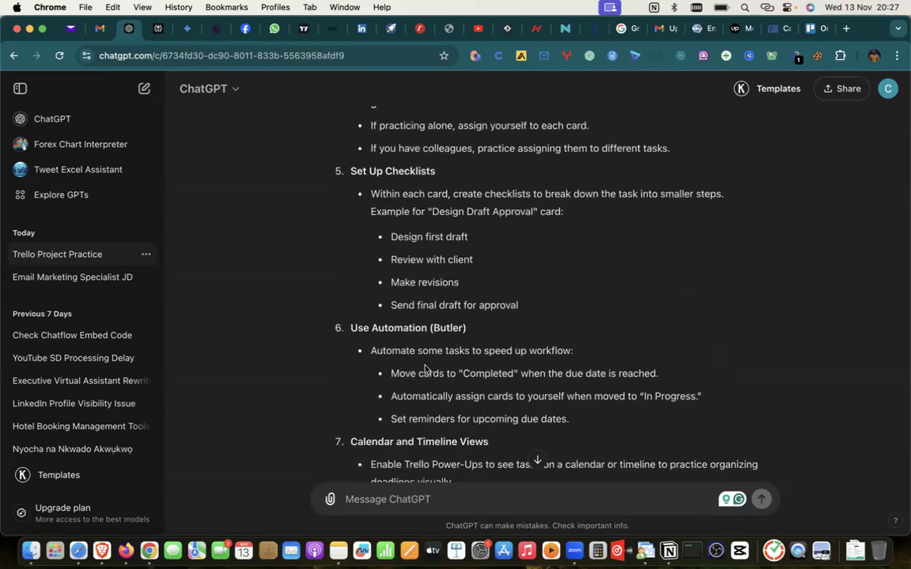
{"action": "scroll", "coordinate": [426, 369], "scroll_direction": "down", "scroll_amount": 1}
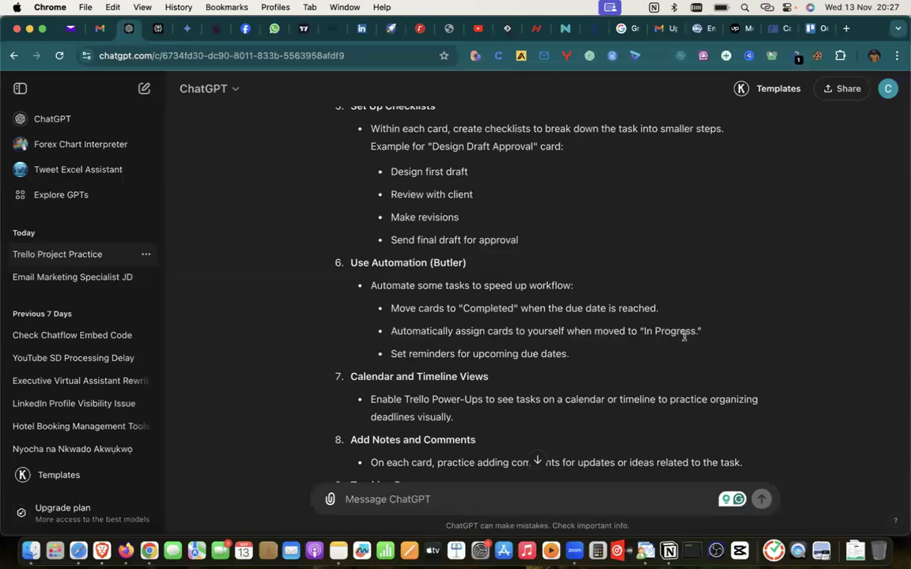
{"action": "scroll", "coordinate": [448, 366], "scroll_direction": "down", "scroll_amount": 5}
{"action": "scroll", "coordinate": [448, 366], "scroll_direction": "down", "scroll_amount": 2}
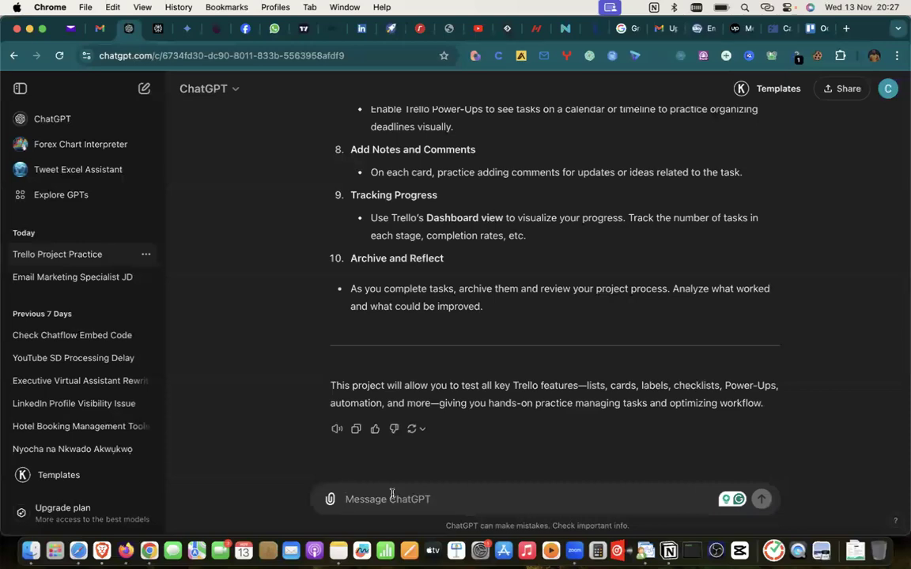
{"action": "type", "text": "I"}
{"action": "key", "text": "BackSpace"}
{"action": "scroll", "coordinate": [396, 378], "scroll_direction": "up", "scroll_amount": 3}
{"action": "scroll", "coordinate": [395, 378], "scroll_direction": "up", "scroll_amount": 12}
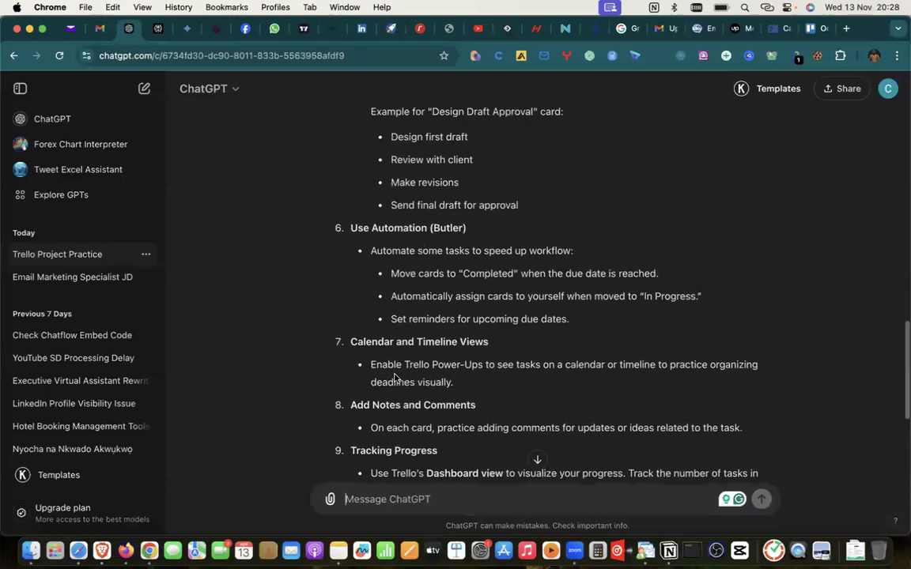
{"action": "scroll", "coordinate": [396, 378], "scroll_direction": "up", "scroll_amount": 5}
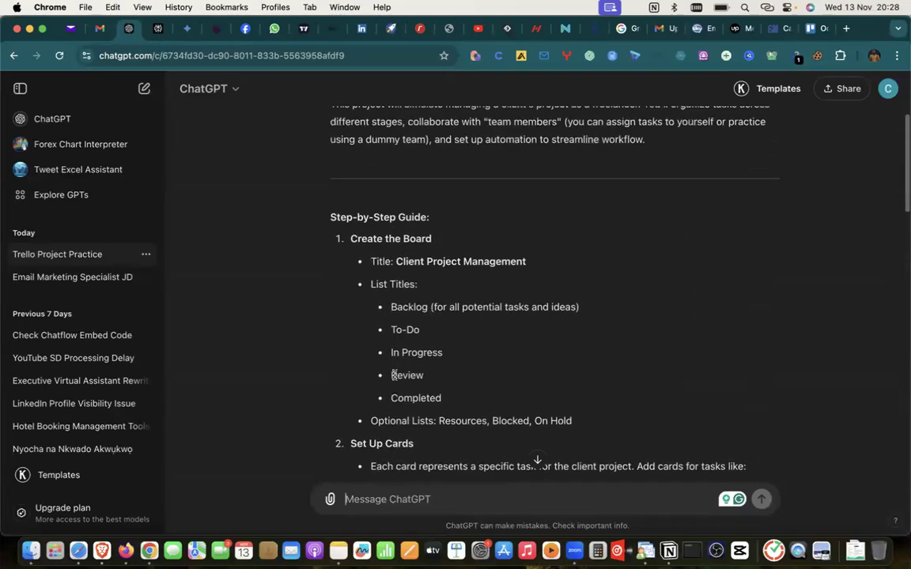
{"action": "scroll", "coordinate": [396, 378], "scroll_direction": "down", "scroll_amount": 3}
{"action": "scroll", "coordinate": [395, 378], "scroll_direction": "down", "scroll_amount": 1}
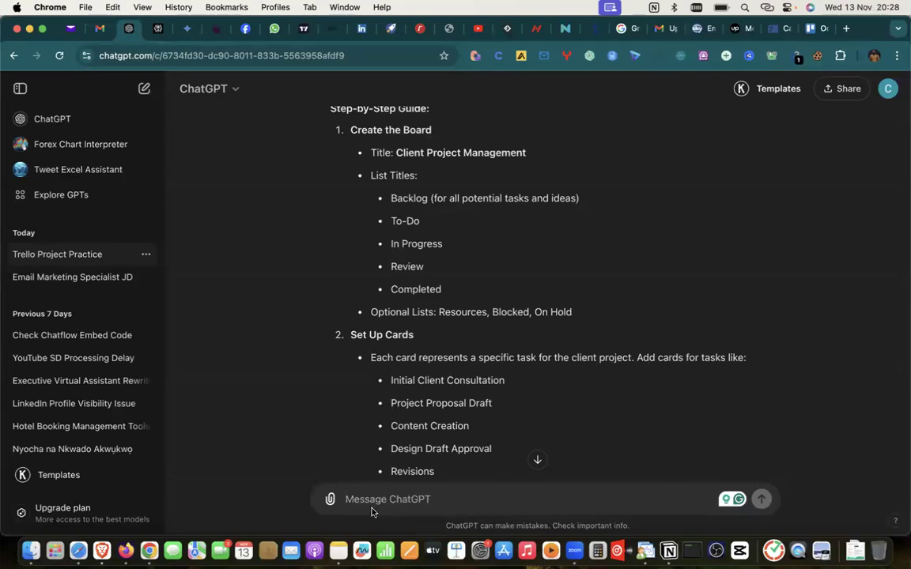
{"action": "type", "text": "I need a re"}
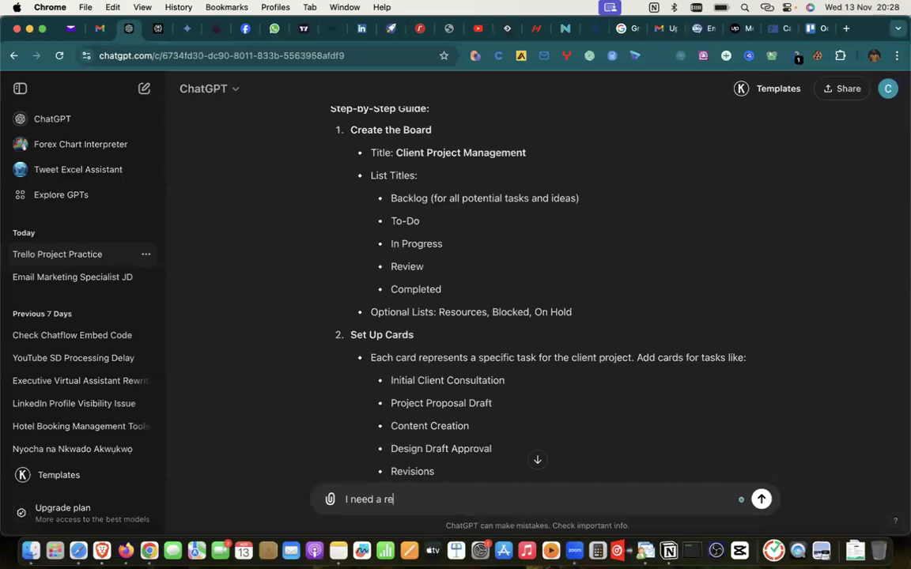
{"action": "type", "text": "al life projrct"}
Step: Ask for a real-life project sample such as website design or office renovation, accepting Grammarly's 'real-life' fix
{"action": "key", "text": "BackSpace"}
{"action": "key", "text": "BackSpace"}
{"action": "key", "text": "BackSpace"}
{"action": "key", "text": "BackSpace"}
{"action": "type", "text": "ect "}
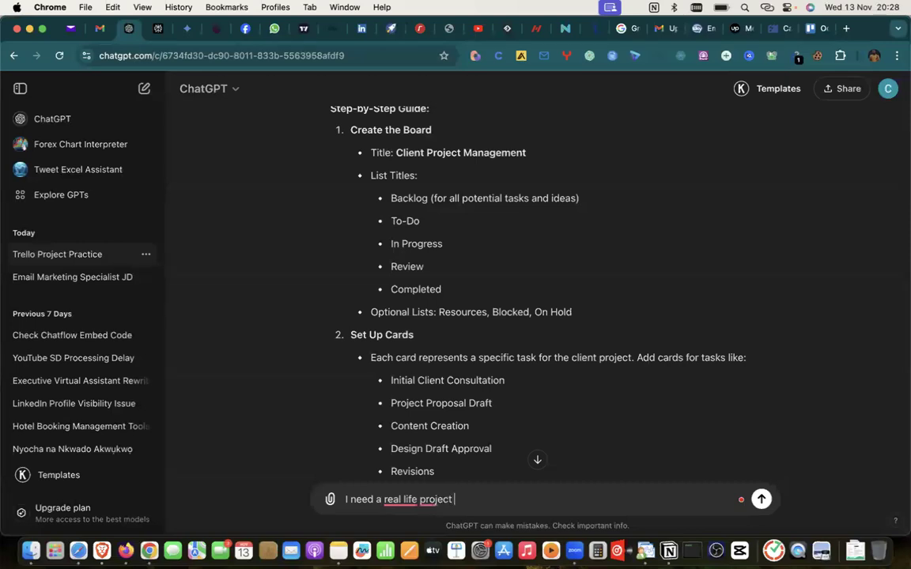
{"action": "type", "text": "sample"}
{"action": "mouse_move", "coordinate": [410, 499]}
{"action": "left_click", "coordinate": [403, 433]}
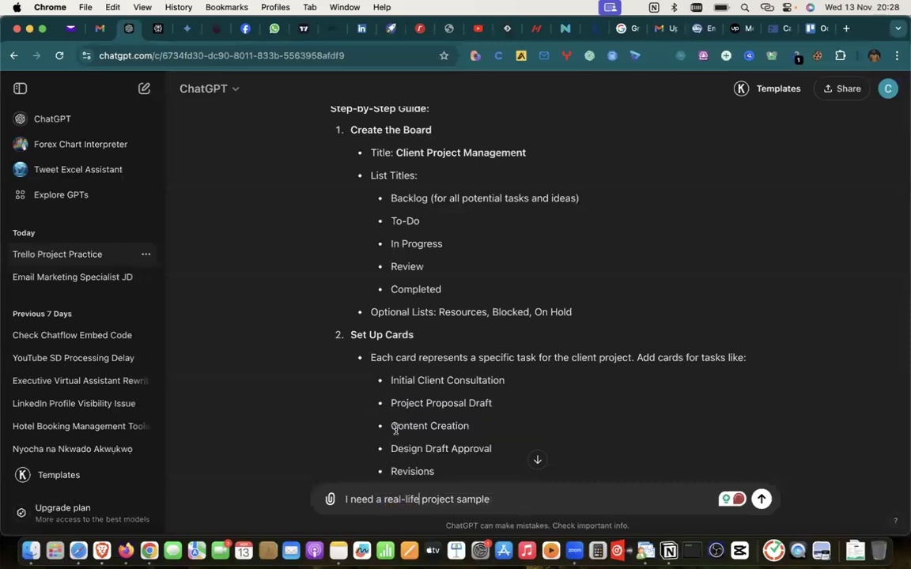
{"action": "left_click", "coordinate": [508, 503]}
{"action": "type", "text": "eg. "}
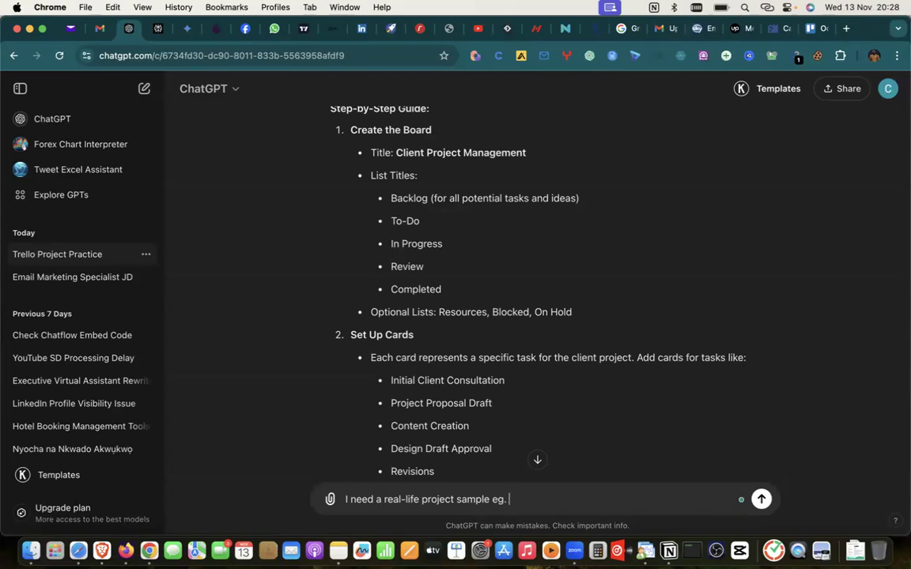
{"action": "type", "text": "website design, company"}
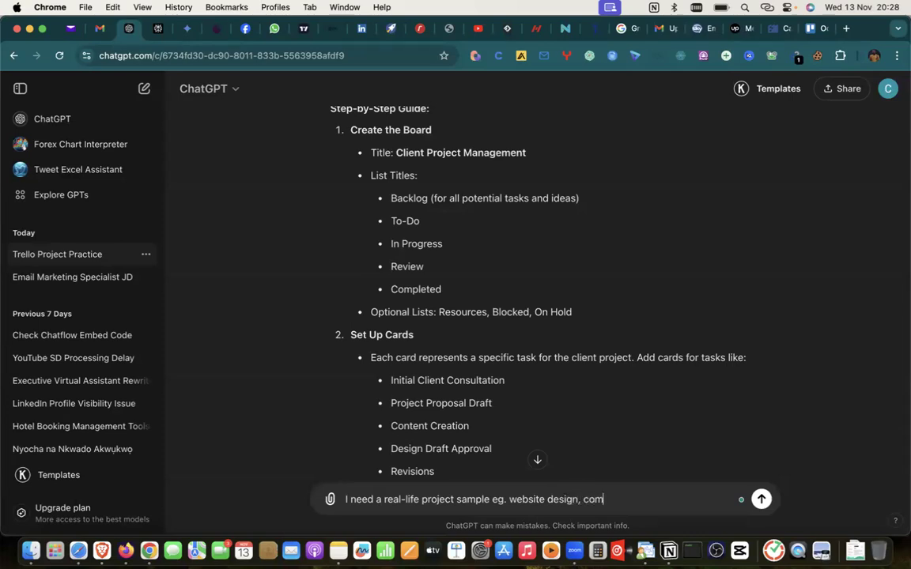
{"action": "key", "text": "BackSpace"}
{"action": "key", "text": "BackSpace"}
{"action": "key", "text": "BackSpace"}
{"action": "key", "text": "BackSpace"}
{"action": "key", "text": "BackSpace"}
{"action": "key", "text": "BackSpace"}
{"action": "key", "text": "BackSpace"}
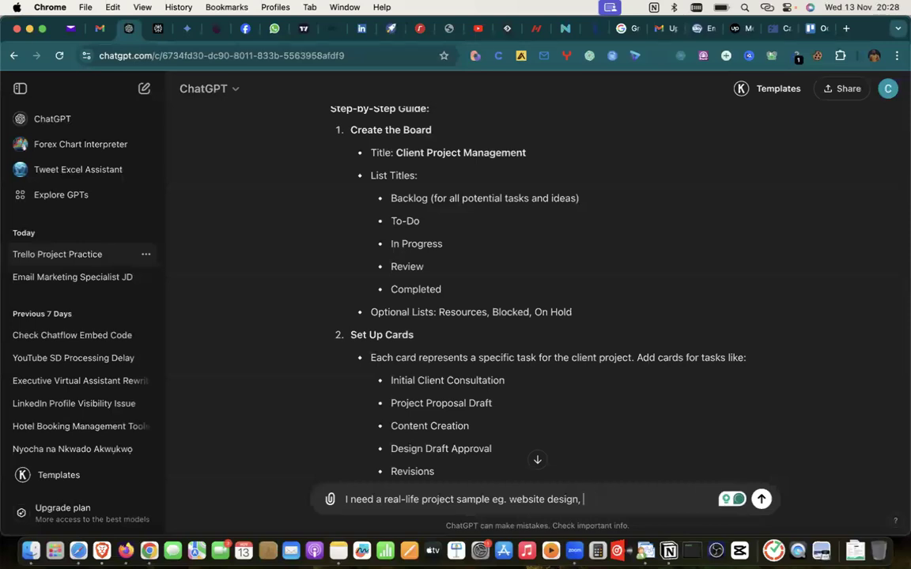
{"action": "type", "text": "Office renivation"}
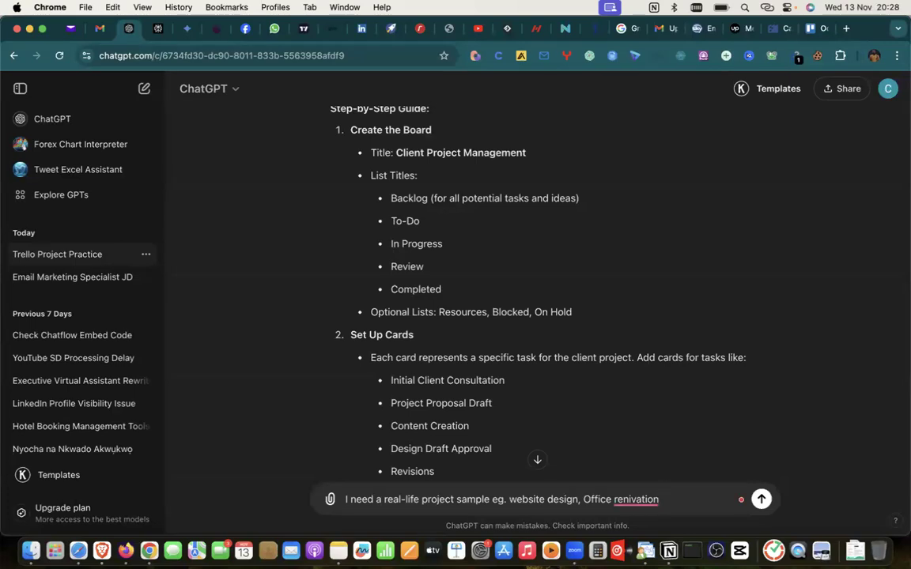
{"action": "type", "text": ". SOmething along"}
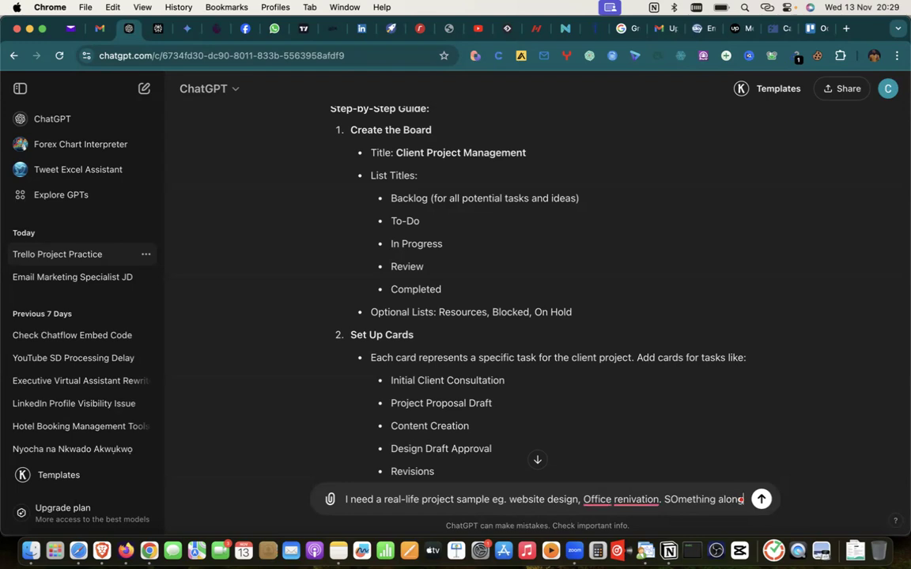
{"action": "type", "text": " this line of project"}
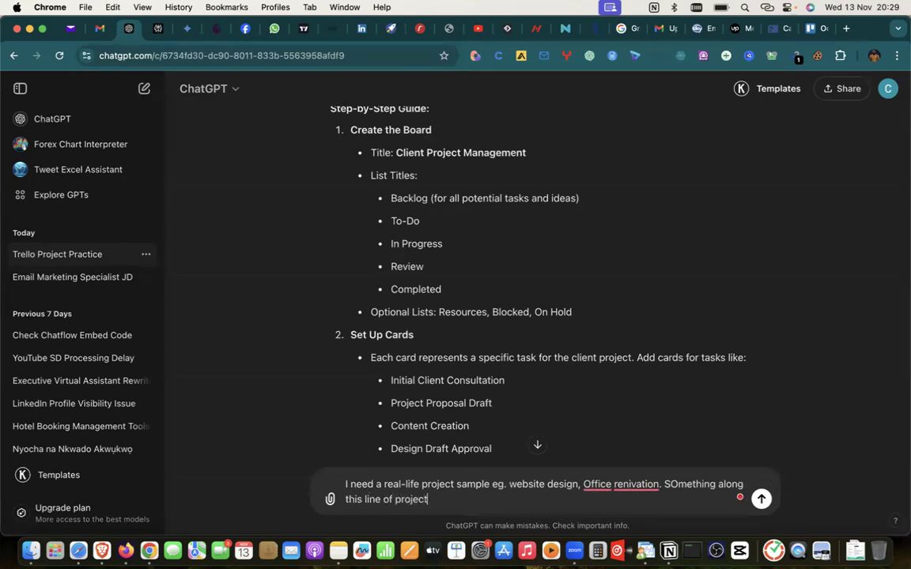
{"action": "key", "text": "Return"}
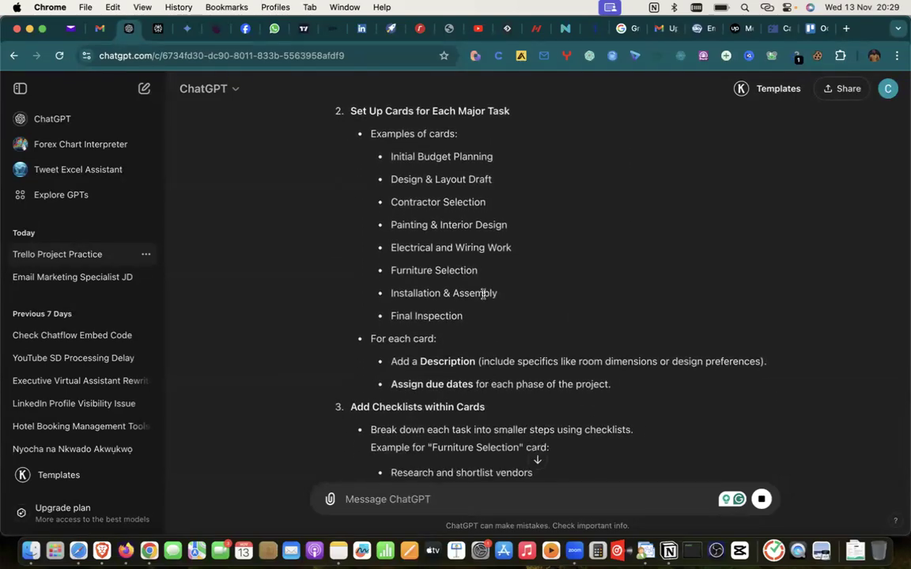
Step: Scroll the Office Renovation reply to read its overview and lists, Ideas & Inspiration through Completed
{"action": "scroll", "coordinate": [483, 294], "scroll_direction": "up", "scroll_amount": 10}
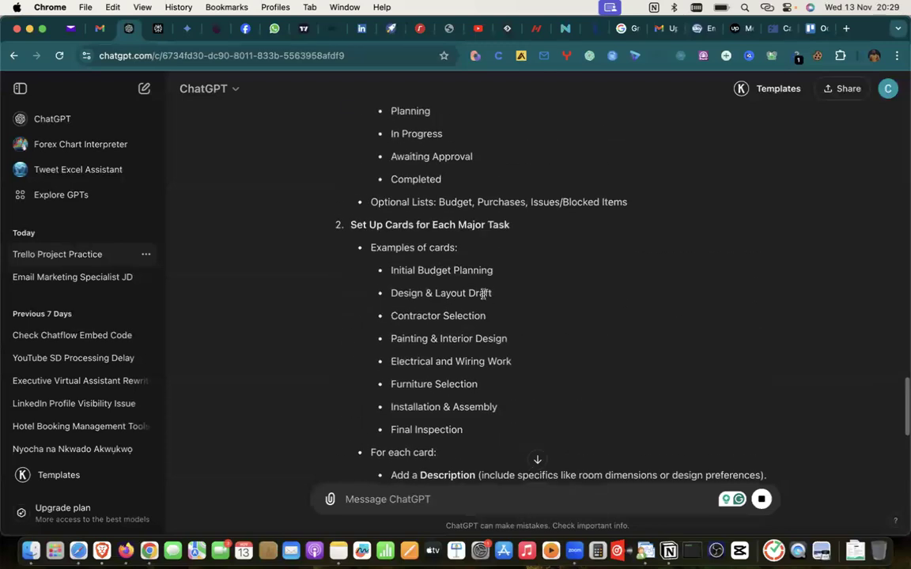
{"action": "scroll", "coordinate": [483, 298], "scroll_direction": "down", "scroll_amount": 2}
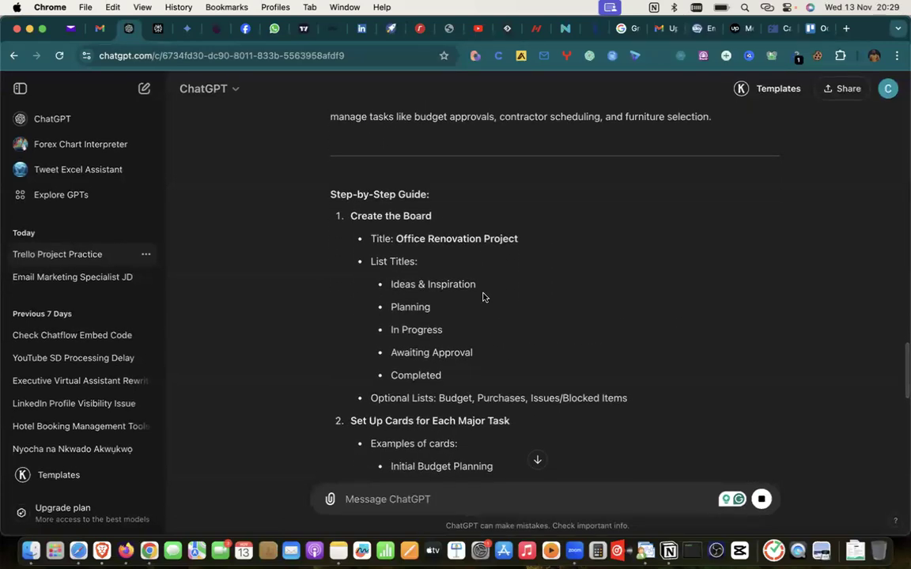
{"action": "scroll", "coordinate": [482, 297], "scroll_direction": "up", "scroll_amount": 5}
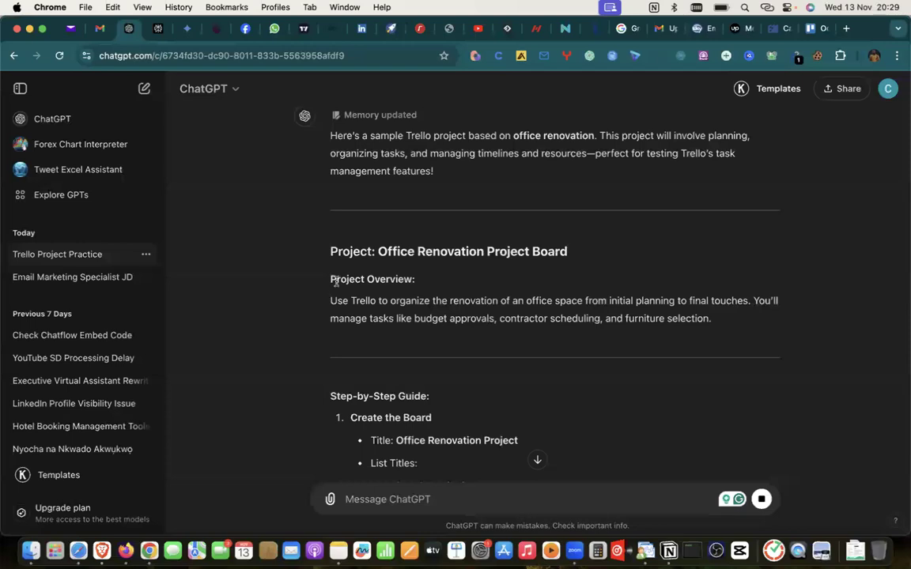
{"action": "scroll", "coordinate": [435, 388], "scroll_direction": "down", "scroll_amount": 9}
{"action": "scroll", "coordinate": [435, 386], "scroll_direction": "up", "scroll_amount": 5}
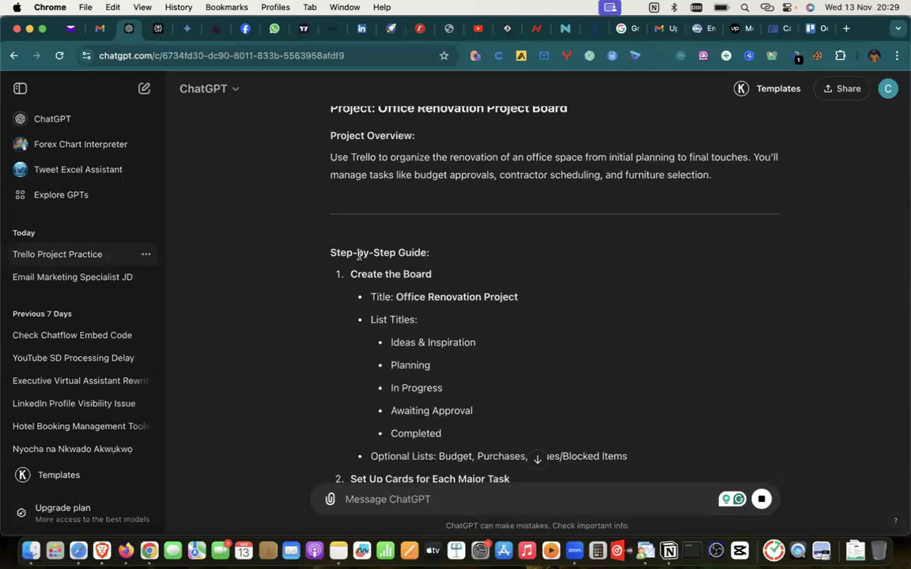
{"action": "scroll", "coordinate": [362, 437], "scroll_direction": "down", "scroll_amount": 2}
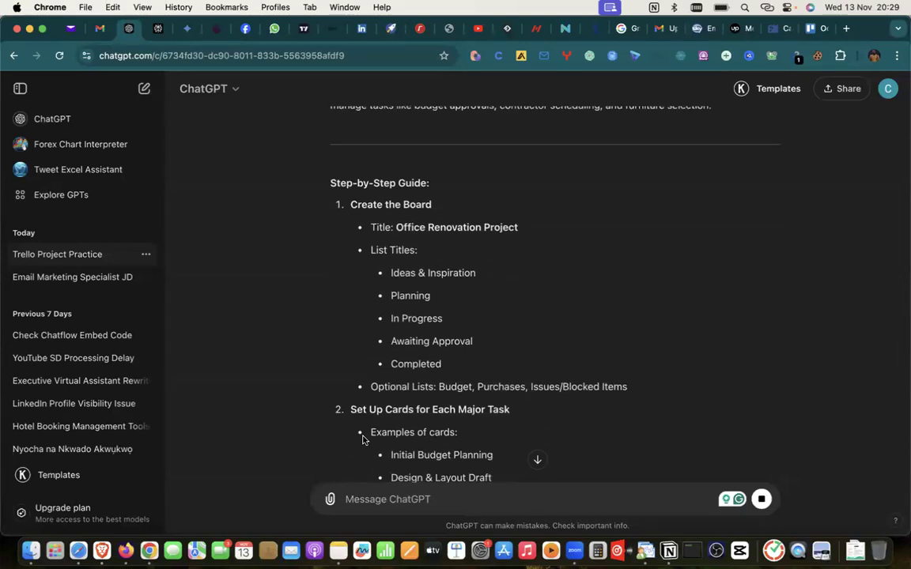
{"action": "scroll", "coordinate": [441, 320], "scroll_direction": "up", "scroll_amount": 4}
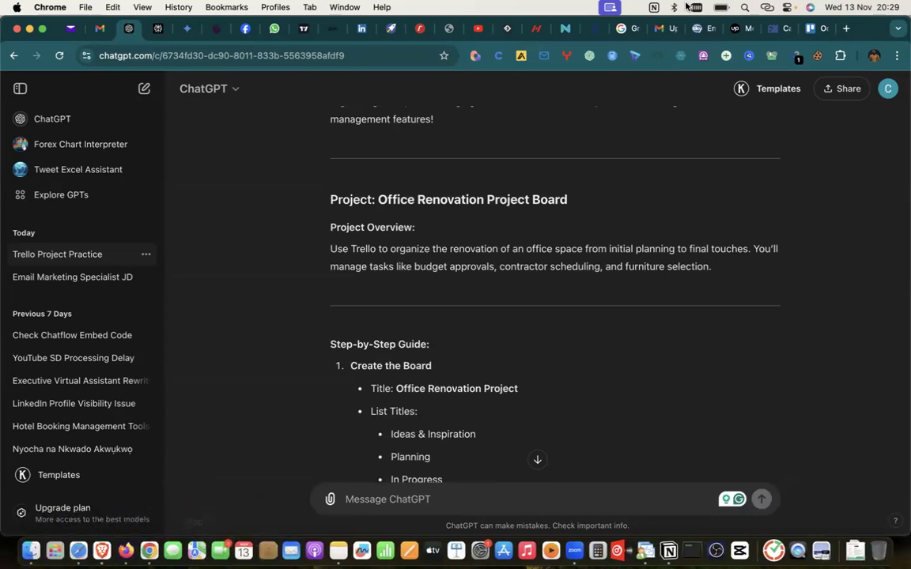
Step: Close the Forex Factory calendar and Upwork Messages tabs, landing on Trello's Workspace boards page
{"action": "left_click", "coordinate": [781, 30]}
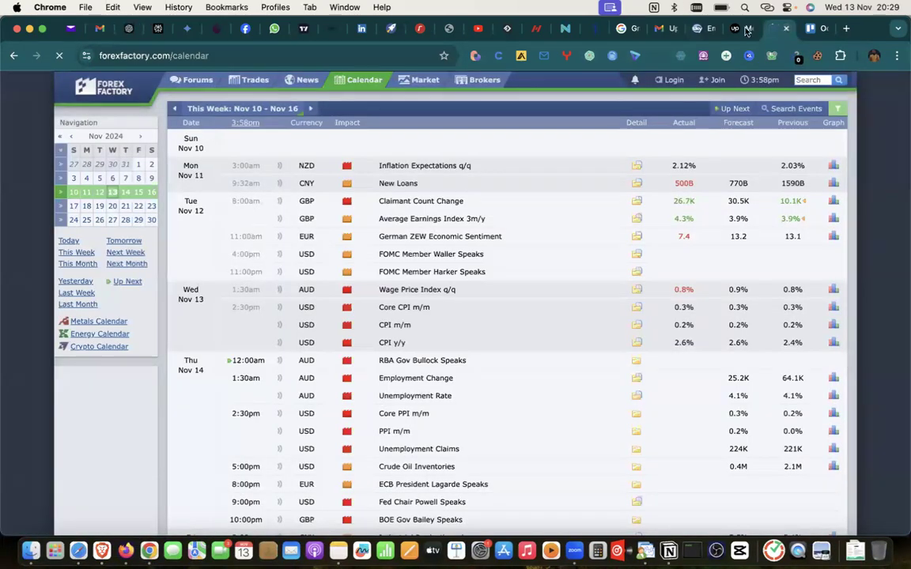
{"action": "left_click", "coordinate": [787, 30]}
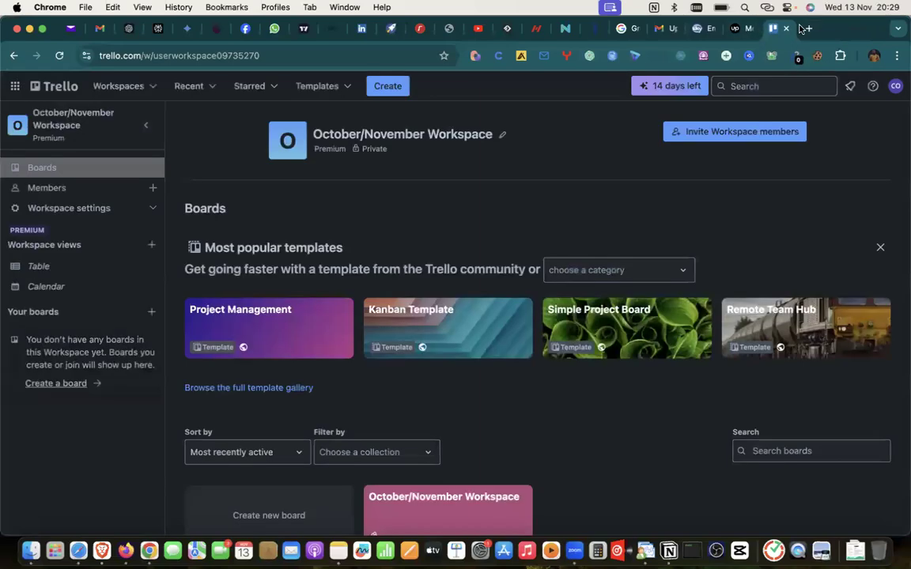
{"action": "left_click", "coordinate": [737, 30]}
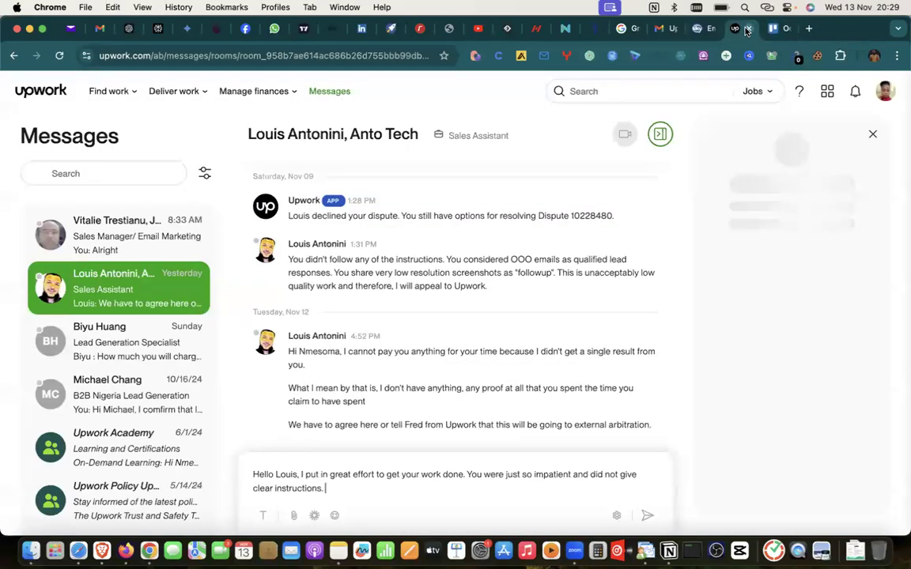
{"action": "key", "text": "super+w"}
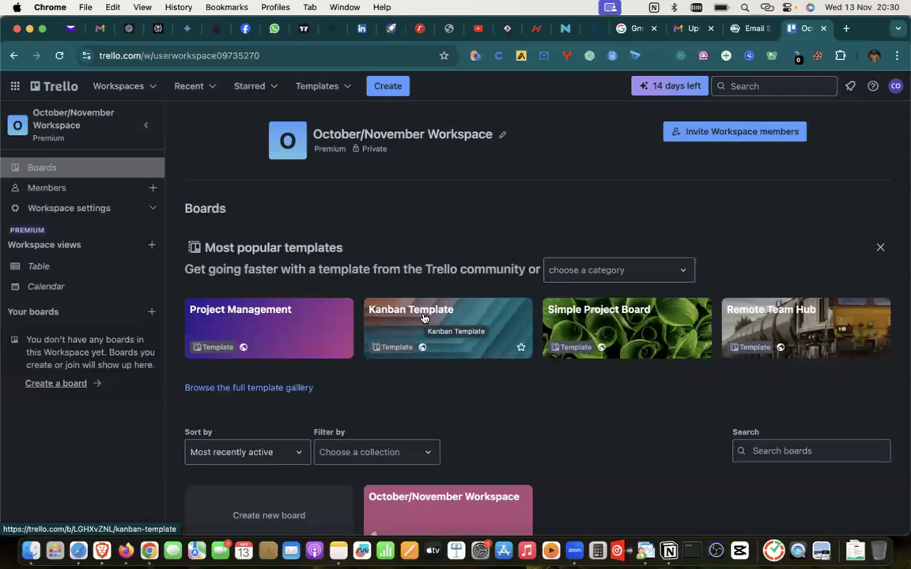
{"action": "scroll", "coordinate": [423, 317], "scroll_direction": "down", "scroll_amount": 2}
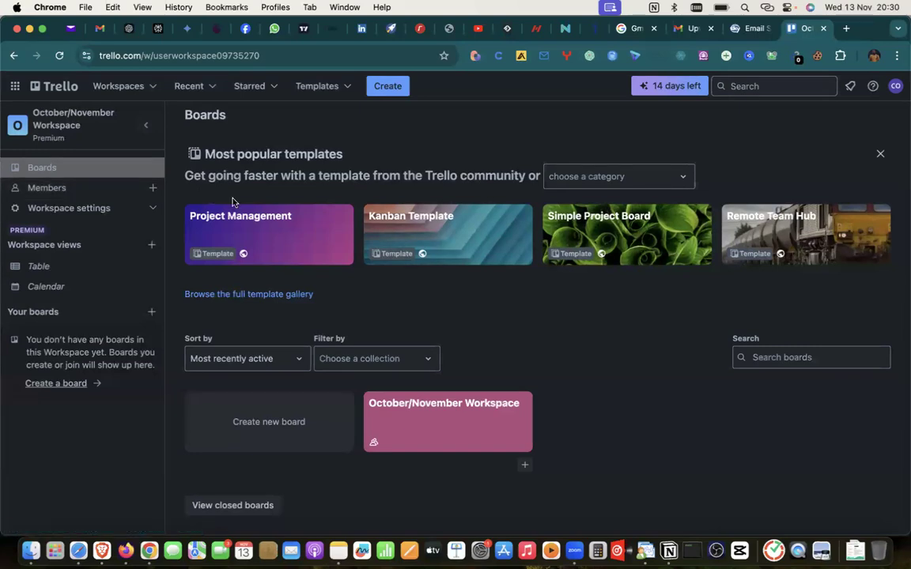
{"action": "left_click", "coordinate": [432, 223]}
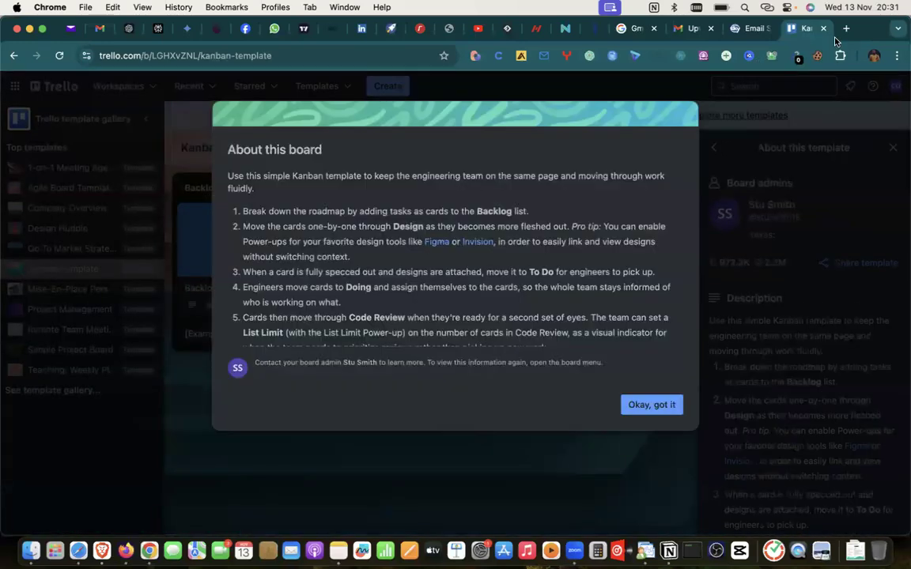
{"action": "left_click", "coordinate": [637, 406]}
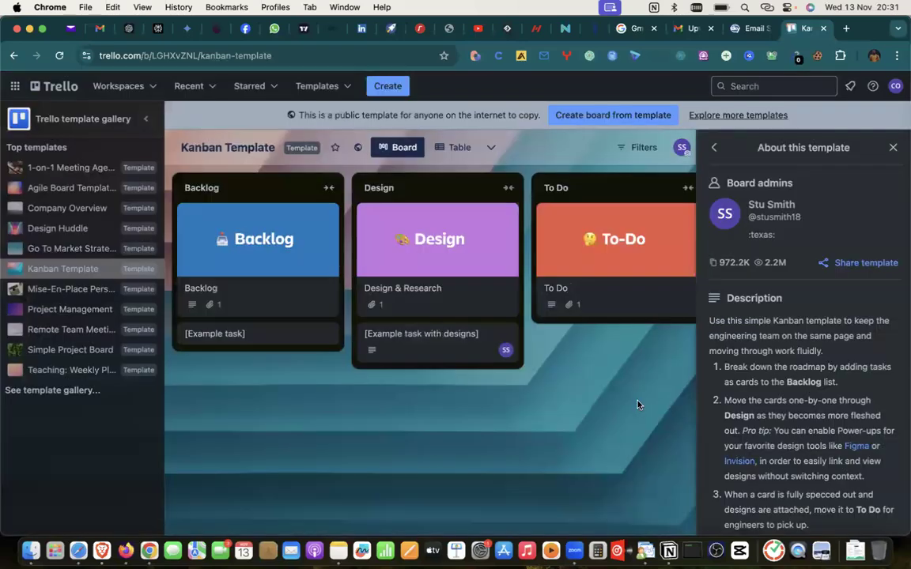
{"action": "left_click", "coordinate": [893, 148]}
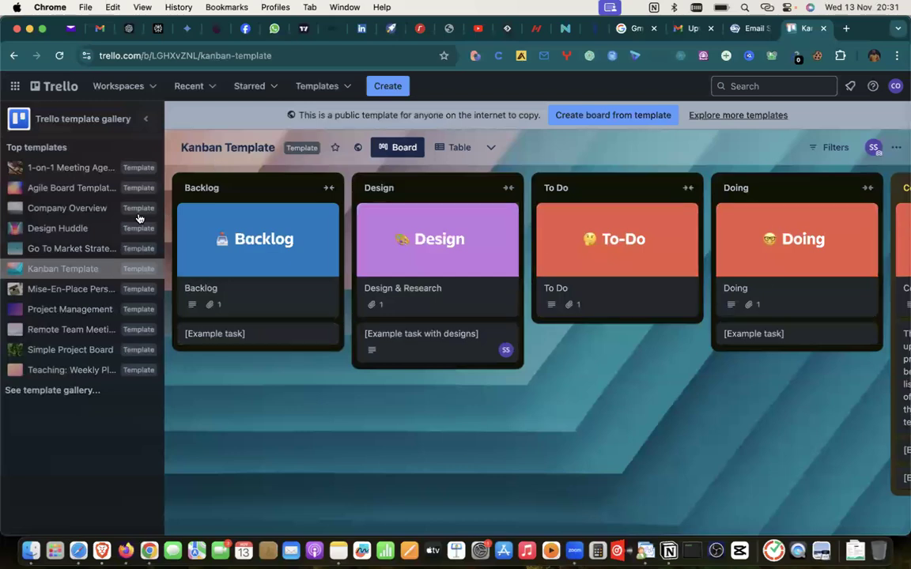
{"action": "left_click", "coordinate": [146, 118]}
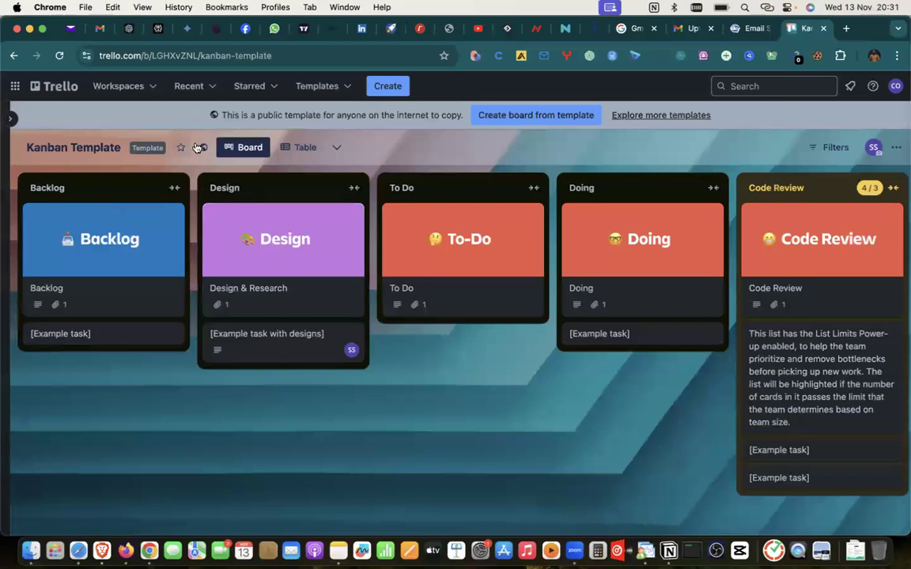
{"action": "left_click", "coordinate": [6, 117]}
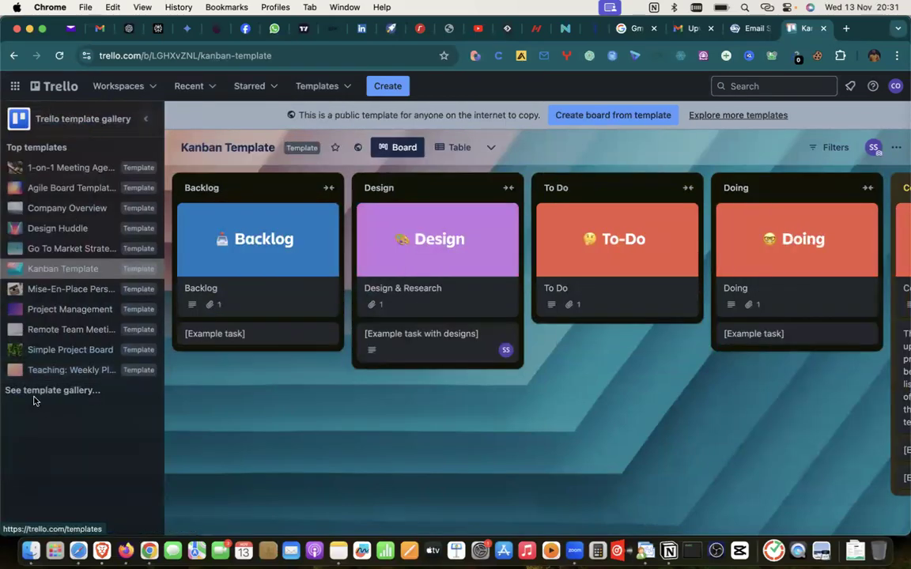
{"action": "left_click", "coordinate": [50, 119]}
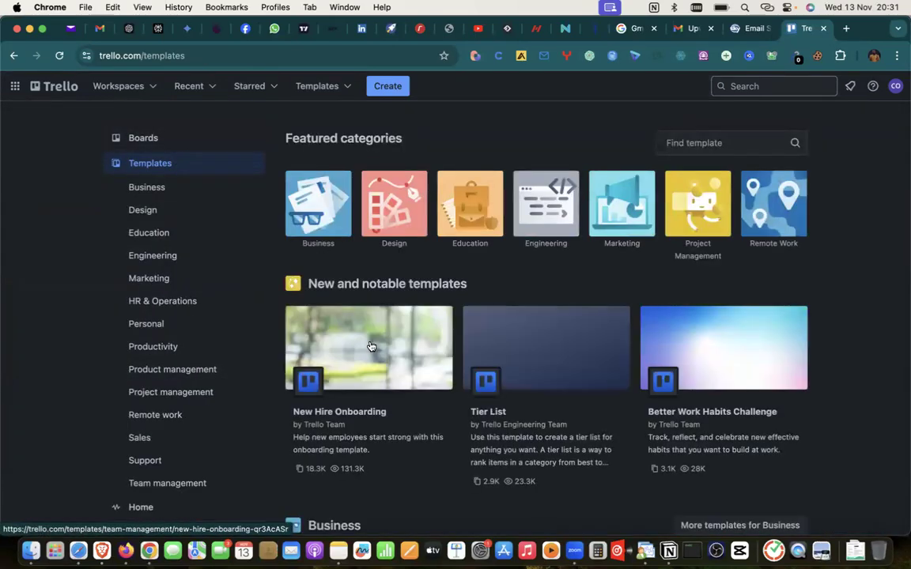
{"action": "scroll", "coordinate": [400, 239], "scroll_direction": "down", "scroll_amount": 5}
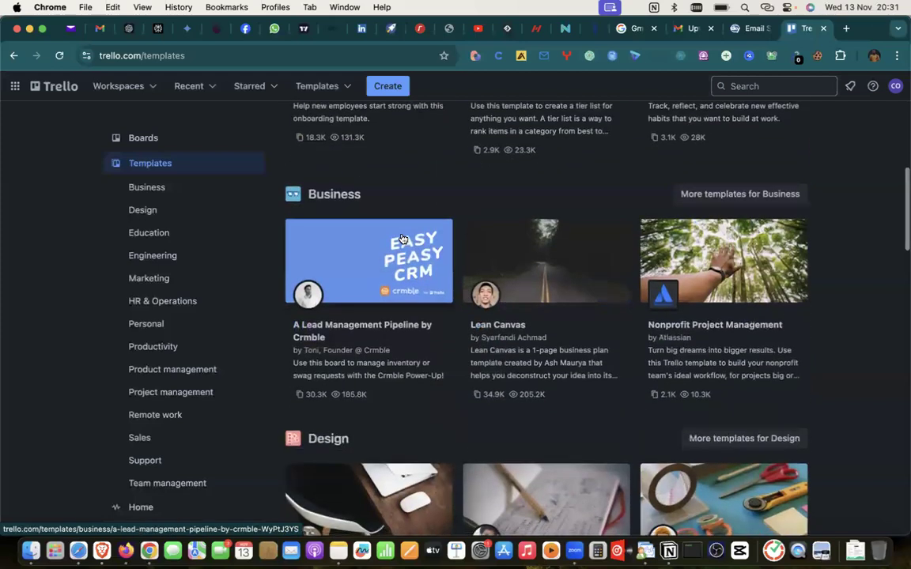
{"action": "scroll", "coordinate": [400, 239], "scroll_direction": "up", "scroll_amount": 5}
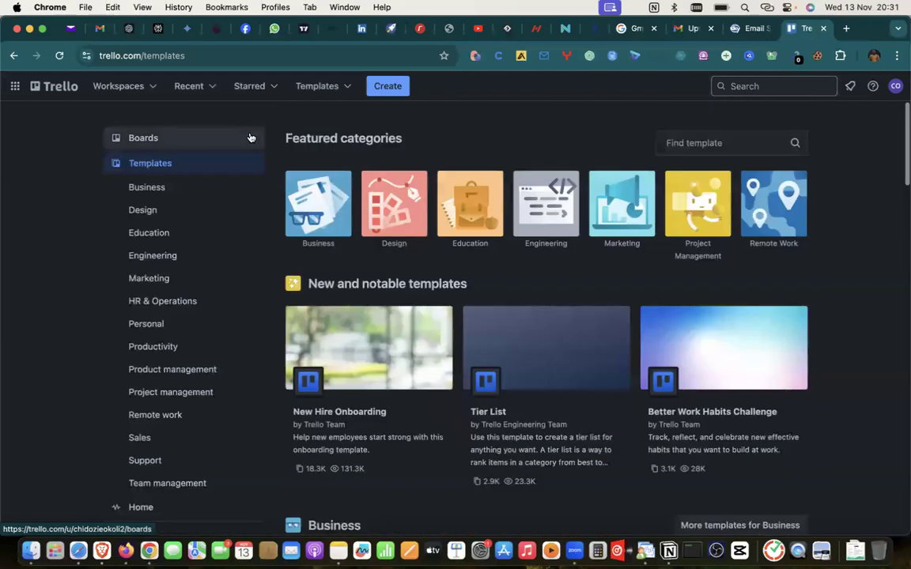
{"action": "left_click", "coordinate": [14, 55]}
{"action": "left_click", "coordinate": [152, 87]}
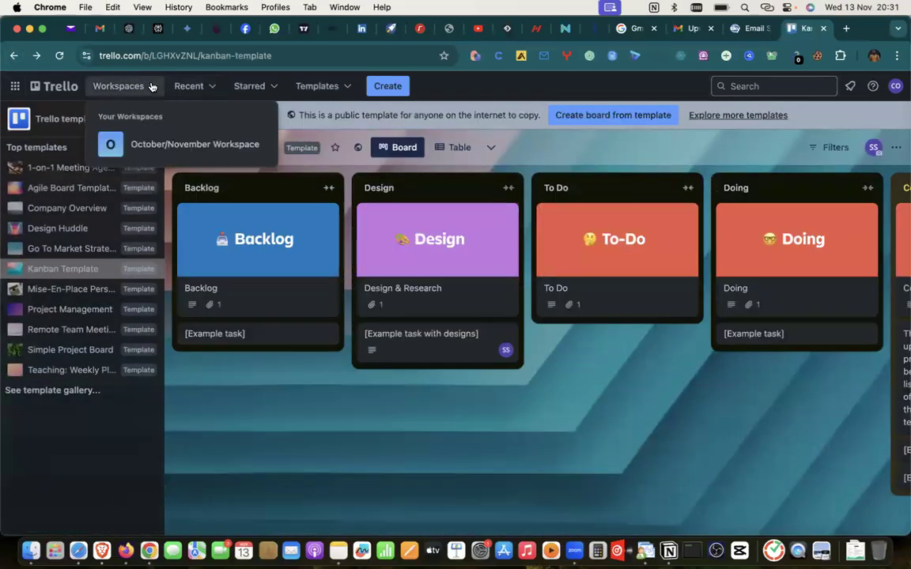
{"action": "left_click", "coordinate": [142, 144]}
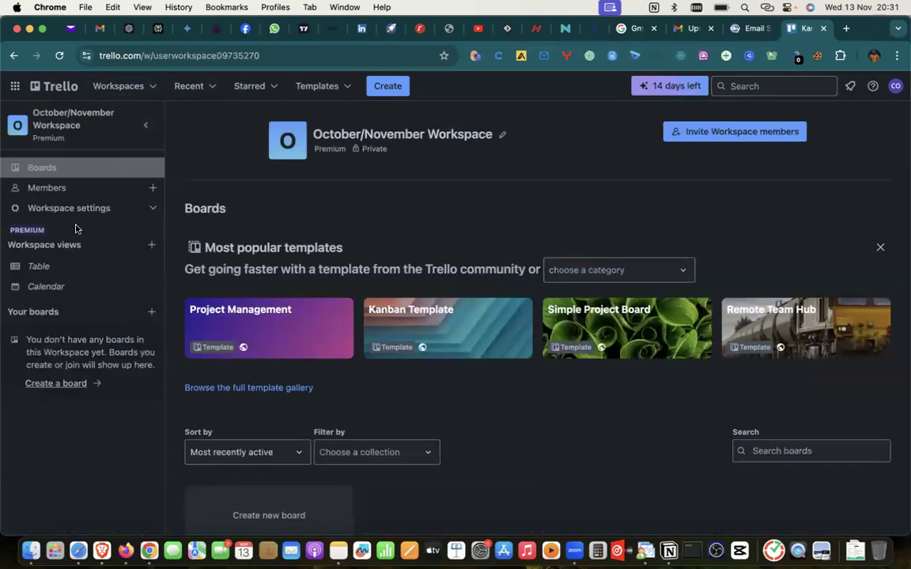
Step: Begin a Kanban Template board twice, cancelling and closing the new-board form both times
{"action": "scroll", "coordinate": [426, 342], "scroll_direction": "down", "scroll_amount": 2}
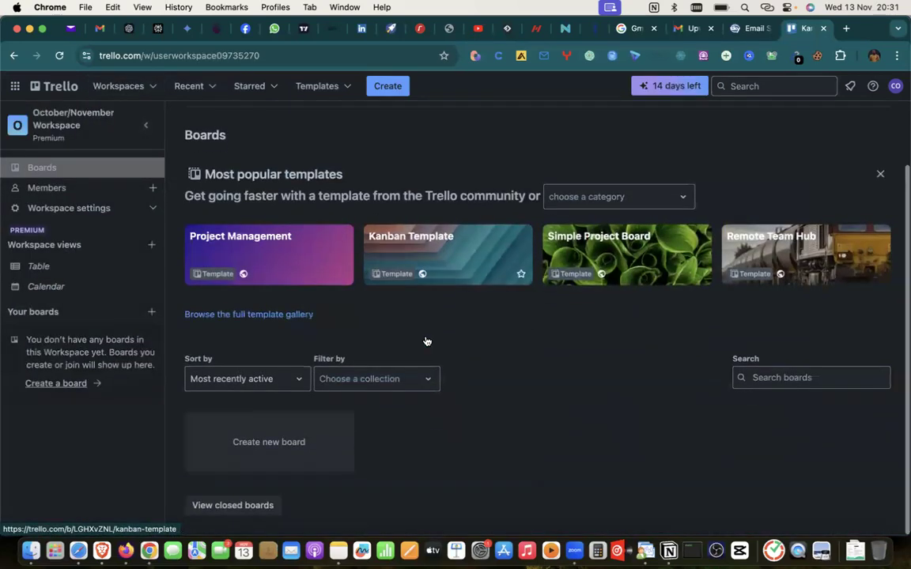
{"action": "left_click", "coordinate": [264, 444]}
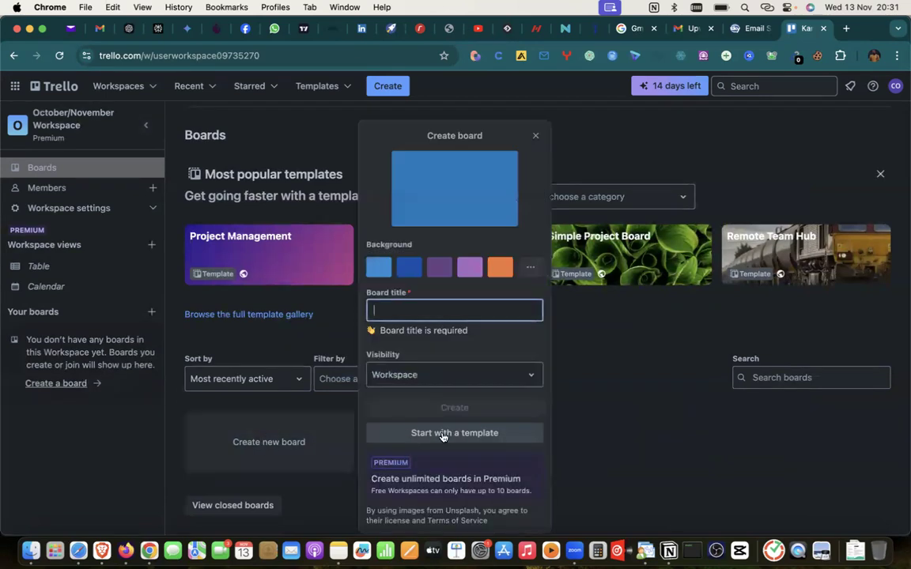
{"action": "left_click", "coordinate": [427, 433]}
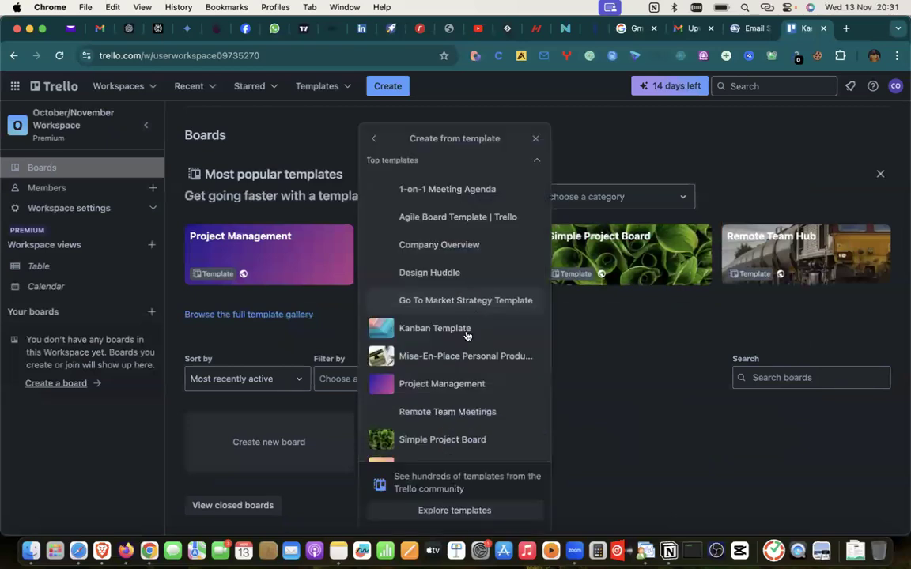
{"action": "left_click", "coordinate": [424, 332]}
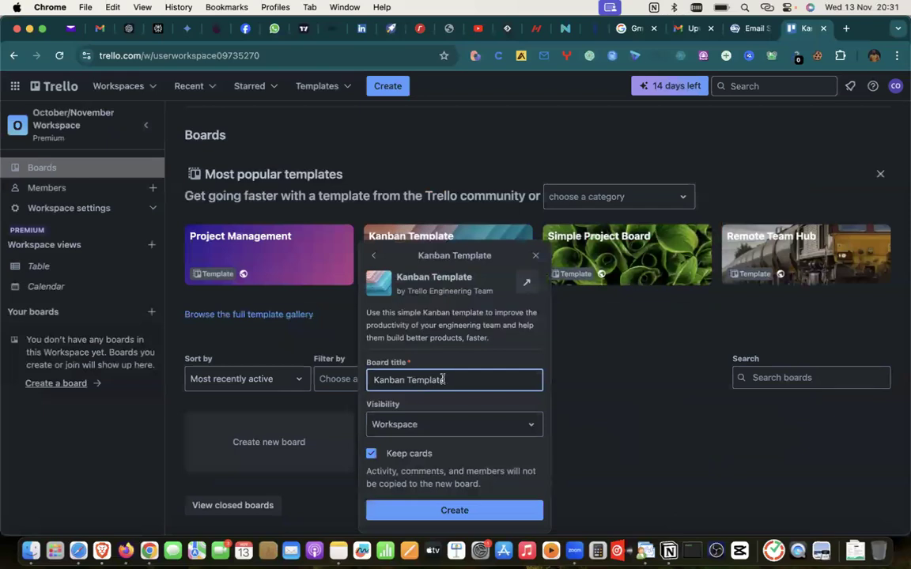
{"action": "triple_click", "coordinate": [437, 381]}
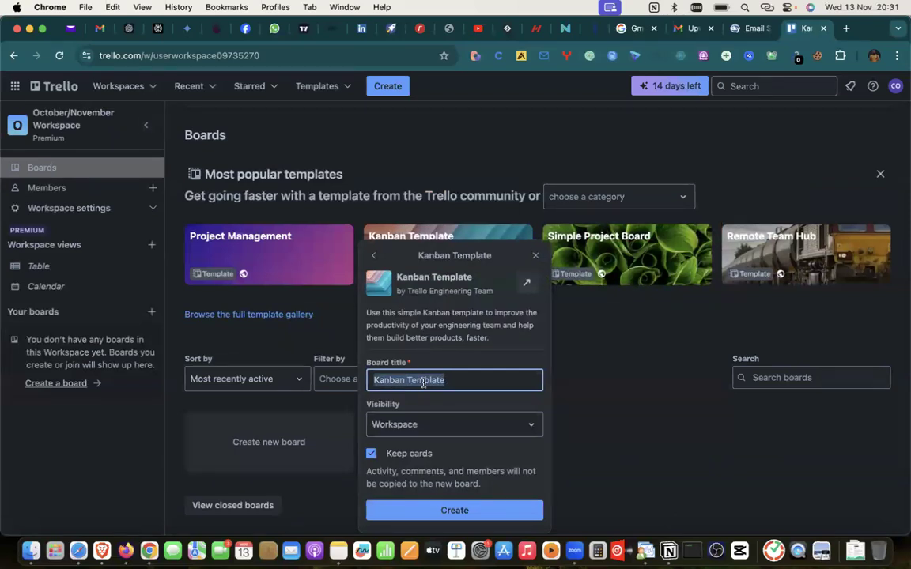
{"action": "left_click", "coordinate": [445, 173]}
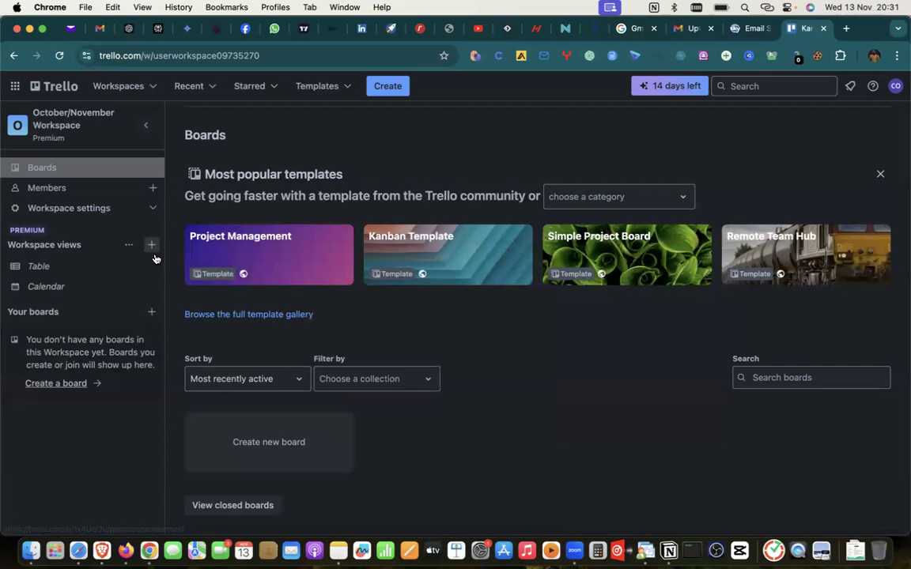
{"action": "left_click", "coordinate": [258, 448]}
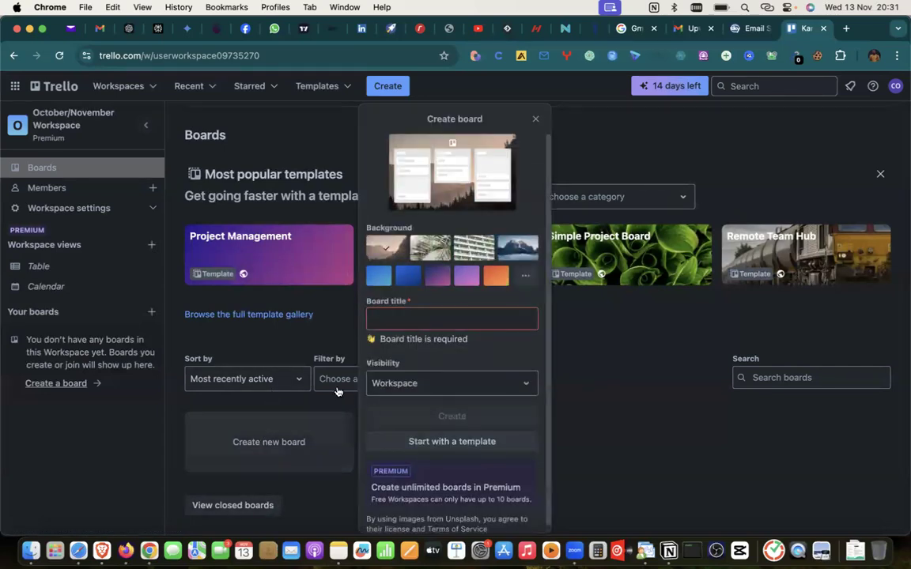
{"action": "left_click", "coordinate": [535, 119]}
Step: Choose Kanban Template again, start typing the title, check visibility, then dismiss the form
{"action": "left_click", "coordinate": [257, 435]}
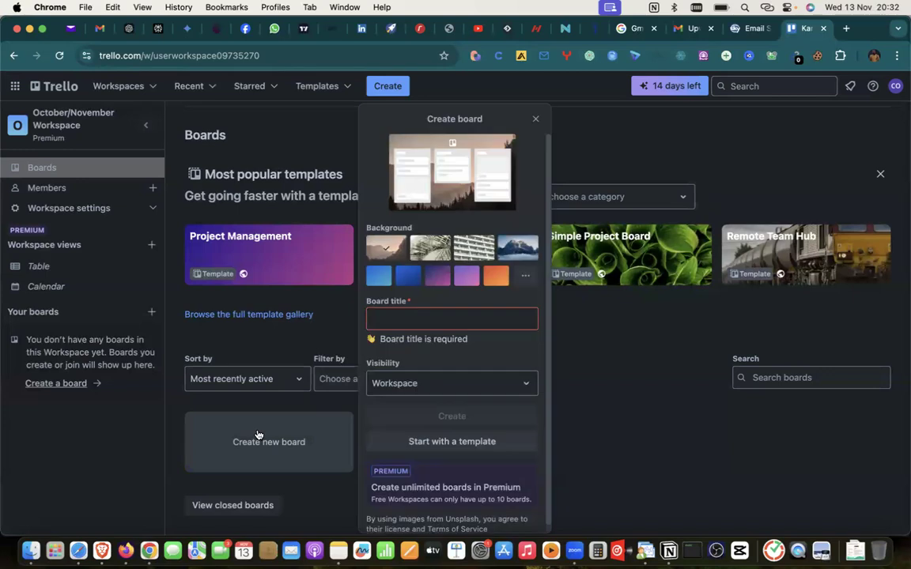
{"action": "left_click", "coordinate": [443, 444]}
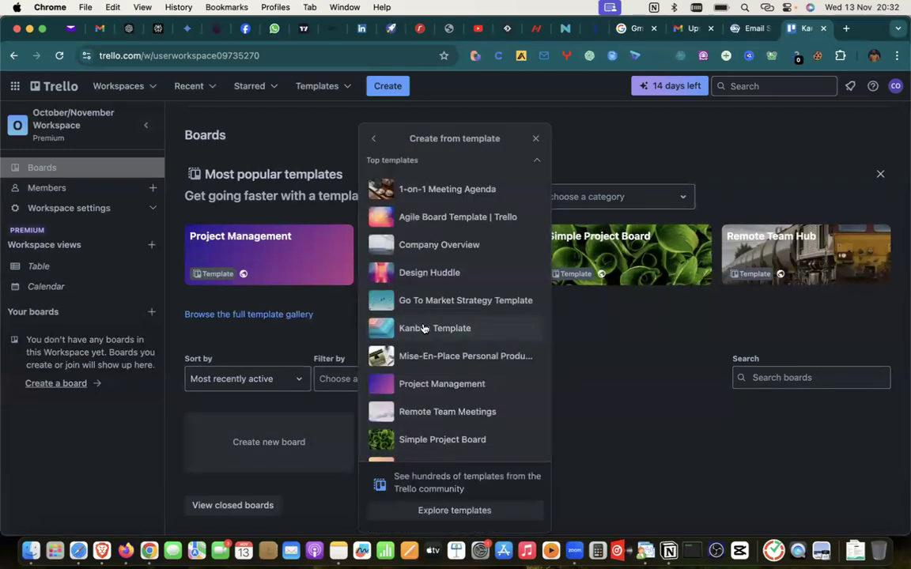
{"action": "scroll", "coordinate": [410, 418], "scroll_direction": "down", "scroll_amount": 1}
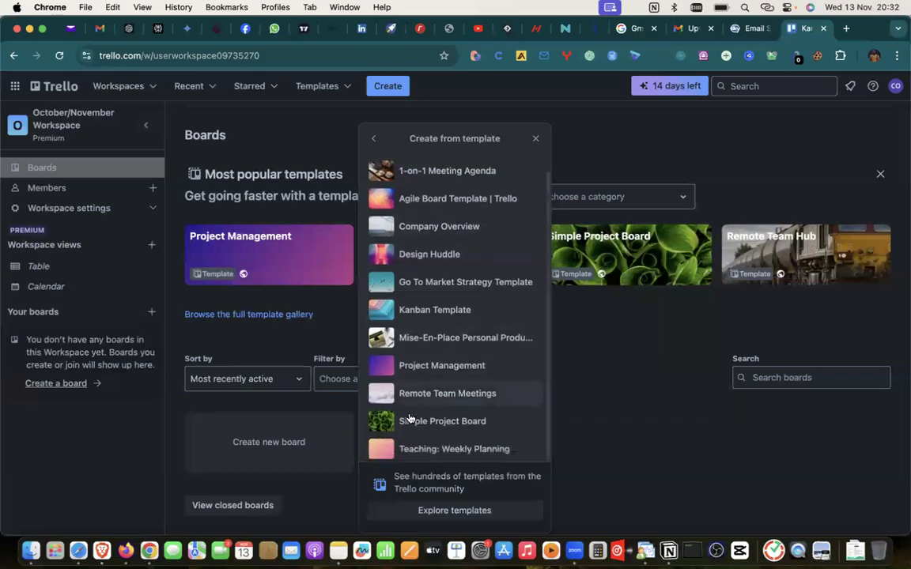
{"action": "scroll", "coordinate": [399, 314], "scroll_direction": "up", "scroll_amount": 1}
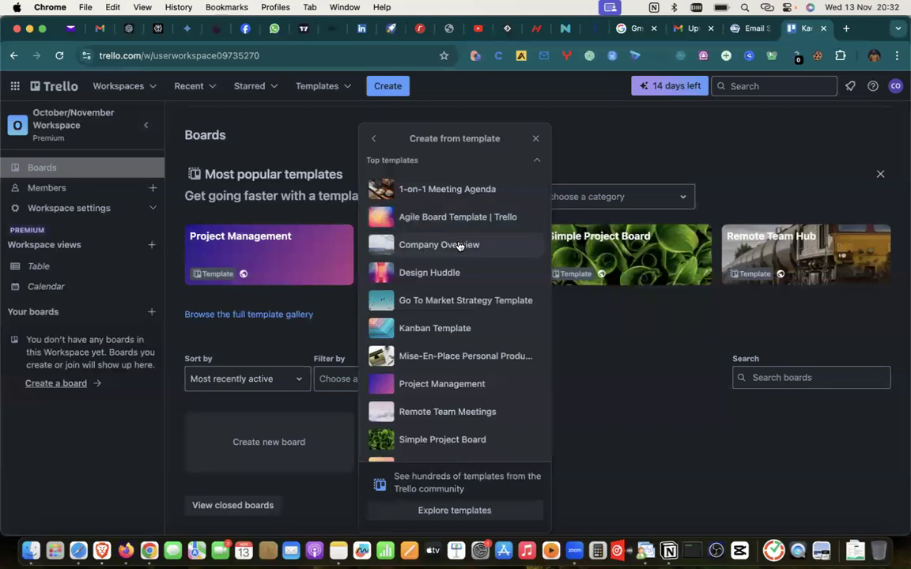
{"action": "scroll", "coordinate": [427, 395], "scroll_direction": "down", "scroll_amount": 1}
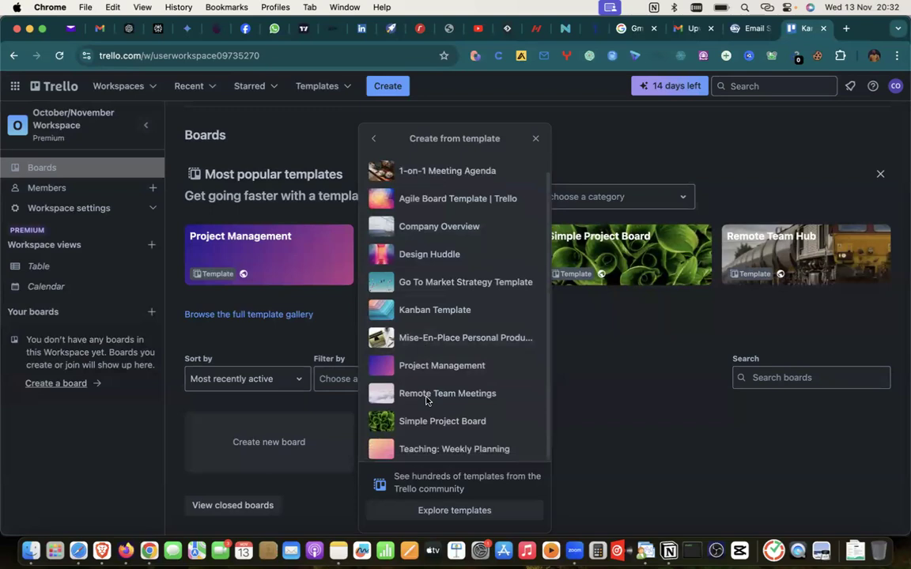
{"action": "left_click", "coordinate": [433, 311]}
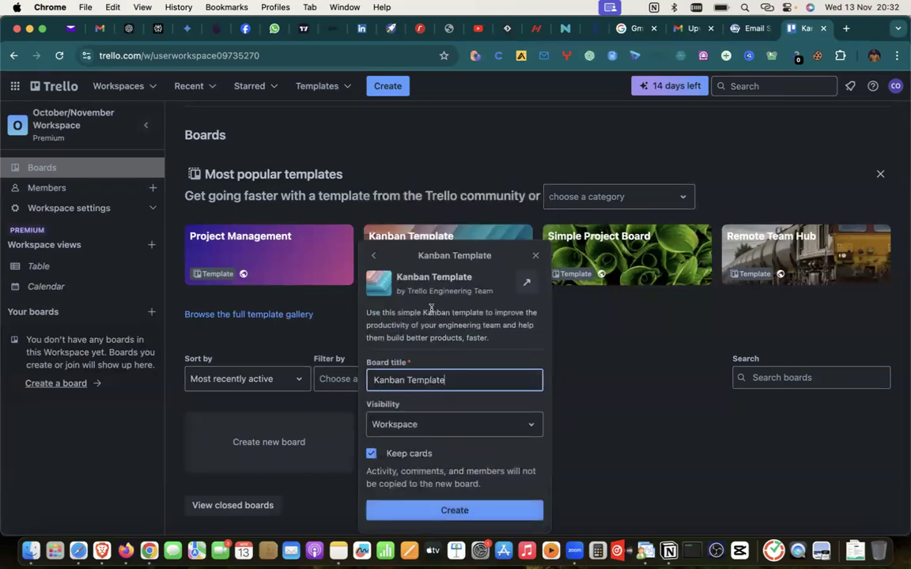
{"action": "triple_click", "coordinate": [420, 380]}
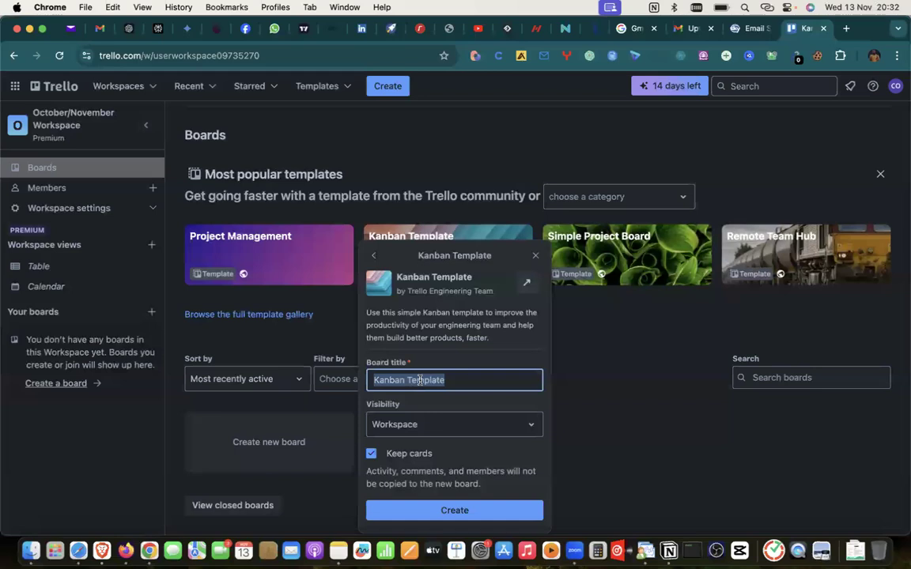
{"action": "type", "text": "Office Renovation"}
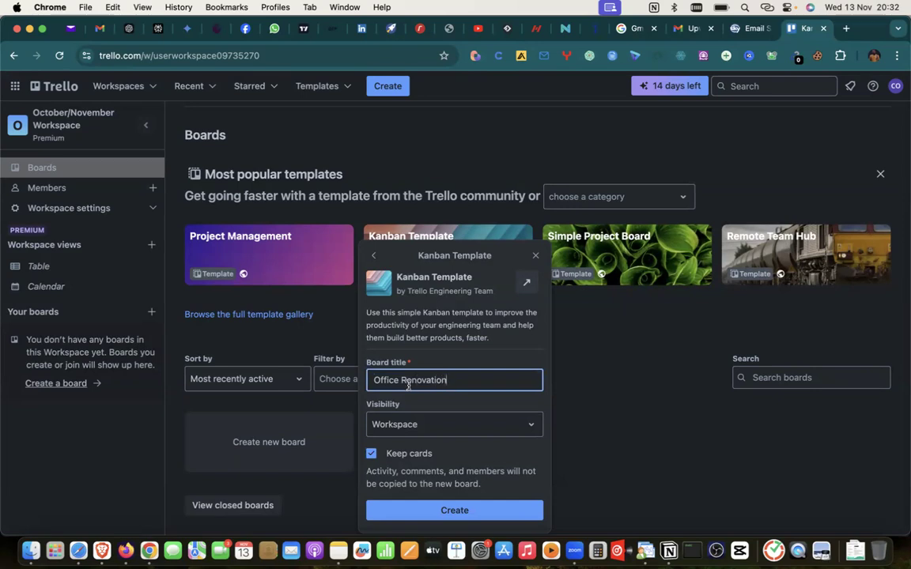
{"action": "left_click", "coordinate": [411, 425]}
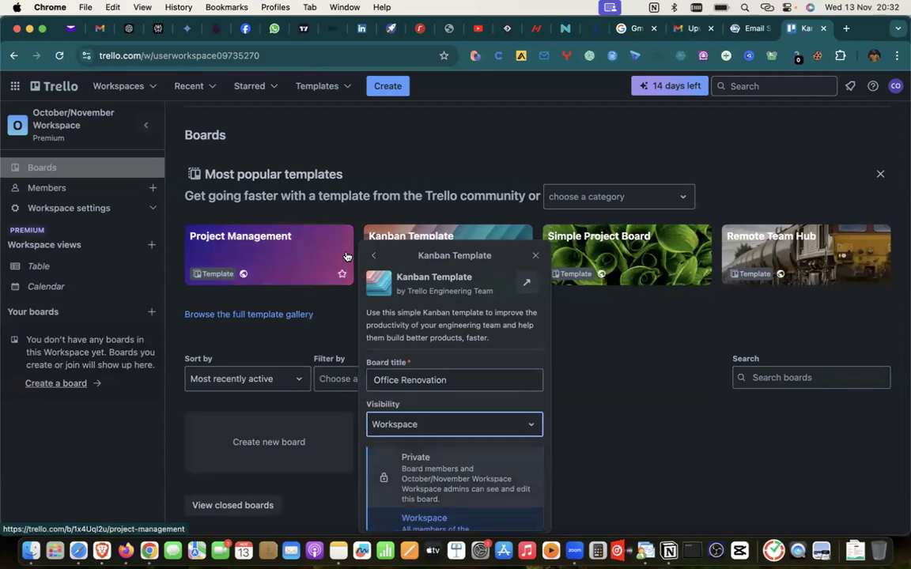
{"action": "left_click", "coordinate": [653, 404]}
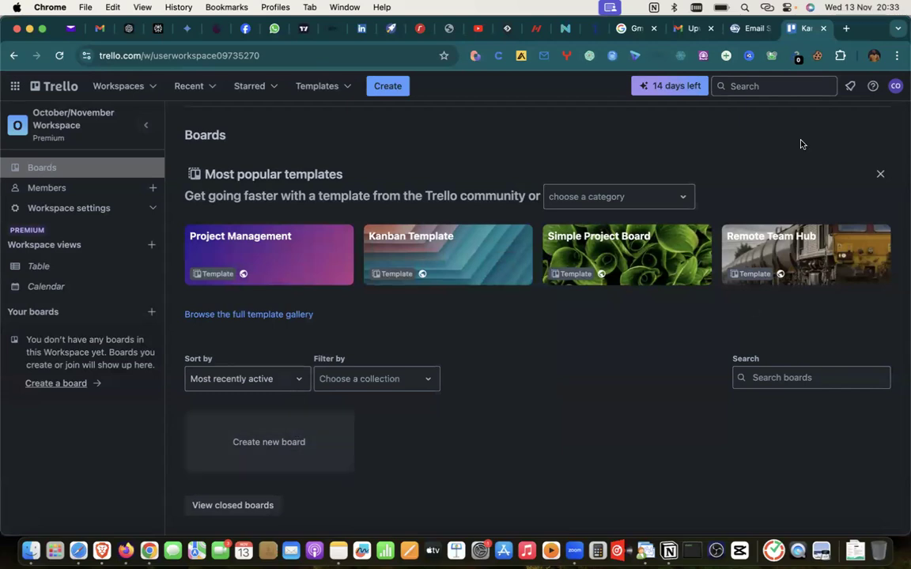
Step: Set Chrome's page zoom to 90%
{"action": "left_click", "coordinate": [896, 55]}
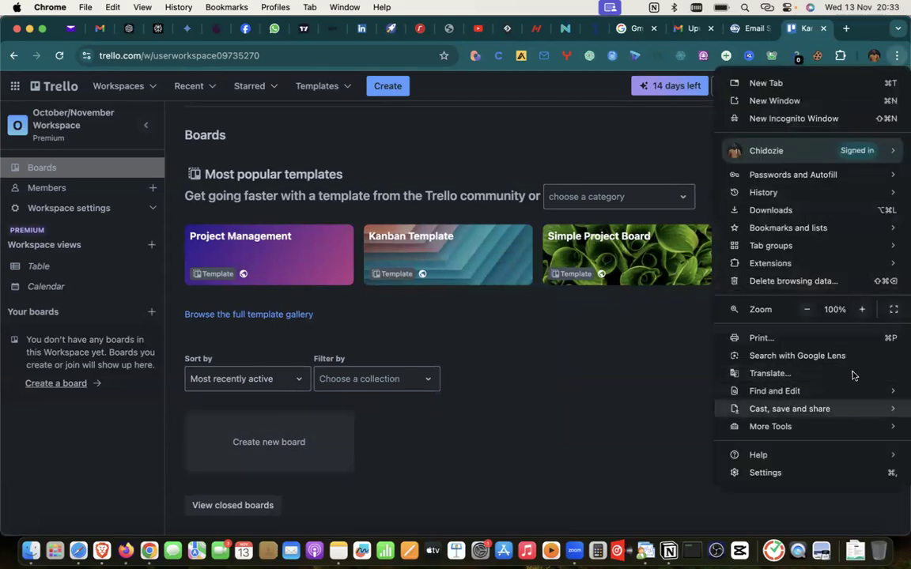
{"action": "left_click", "coordinate": [806, 309]}
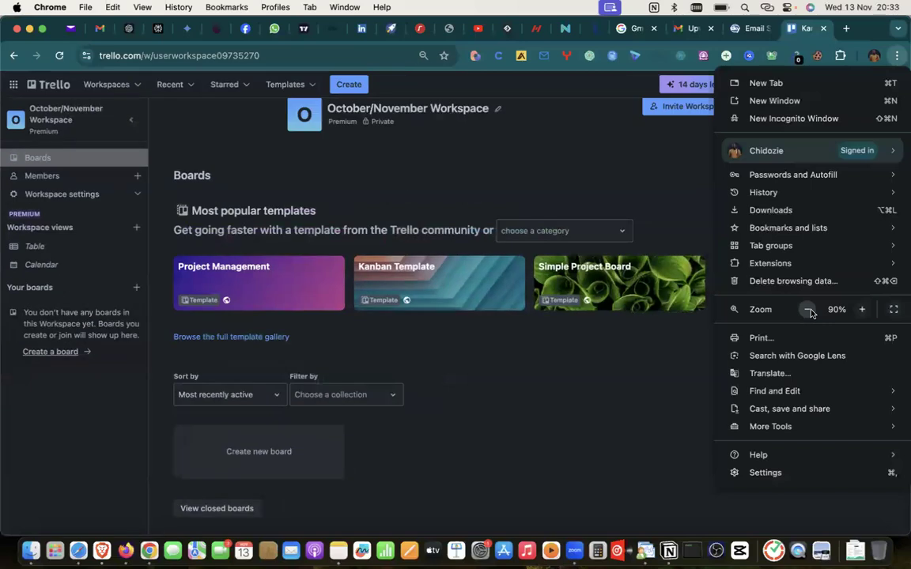
{"action": "left_click", "coordinate": [273, 450]}
Step: Start a new board from Kanban Template, replacing its default title with 'Office Renovation'
{"action": "left_click", "coordinate": [269, 451]}
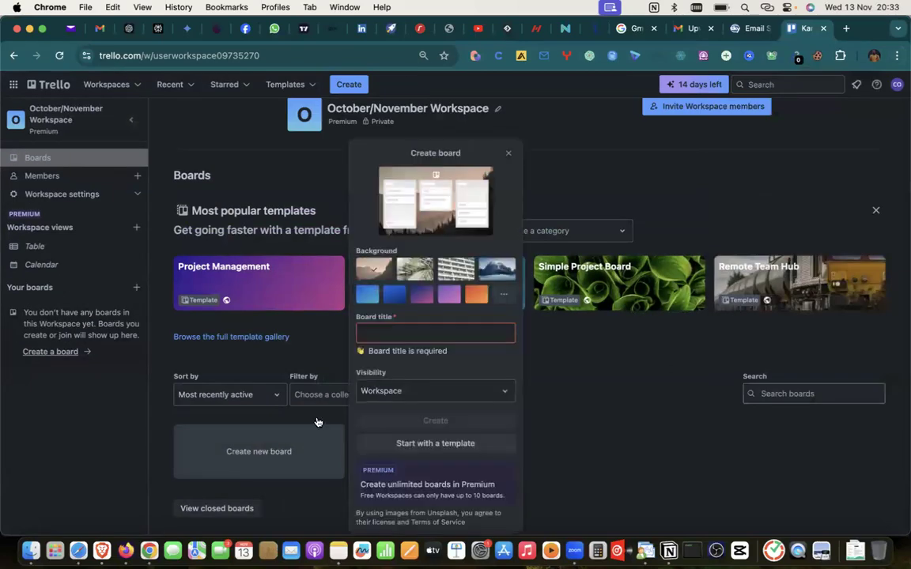
{"action": "left_click", "coordinate": [439, 442]}
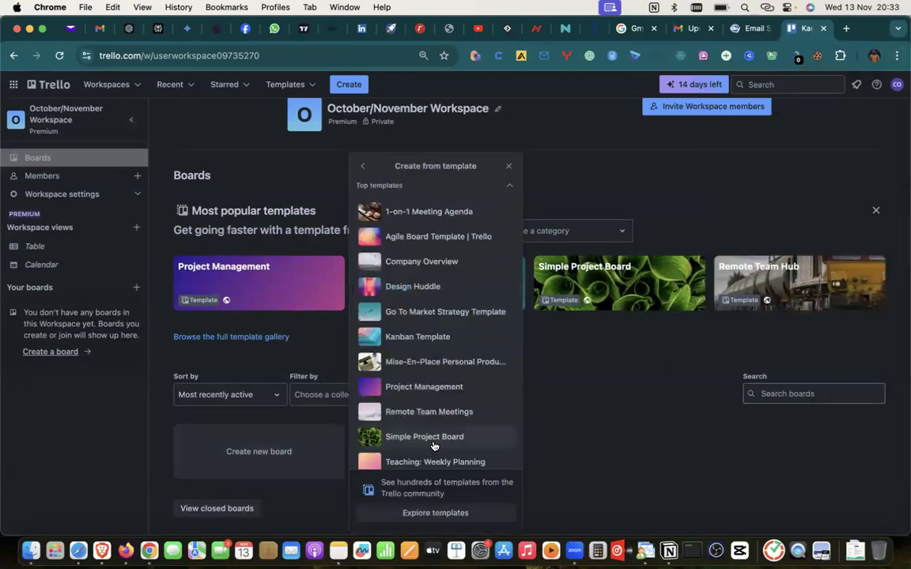
{"action": "left_click", "coordinate": [405, 337]}
{"action": "triple_click", "coordinate": [403, 392]}
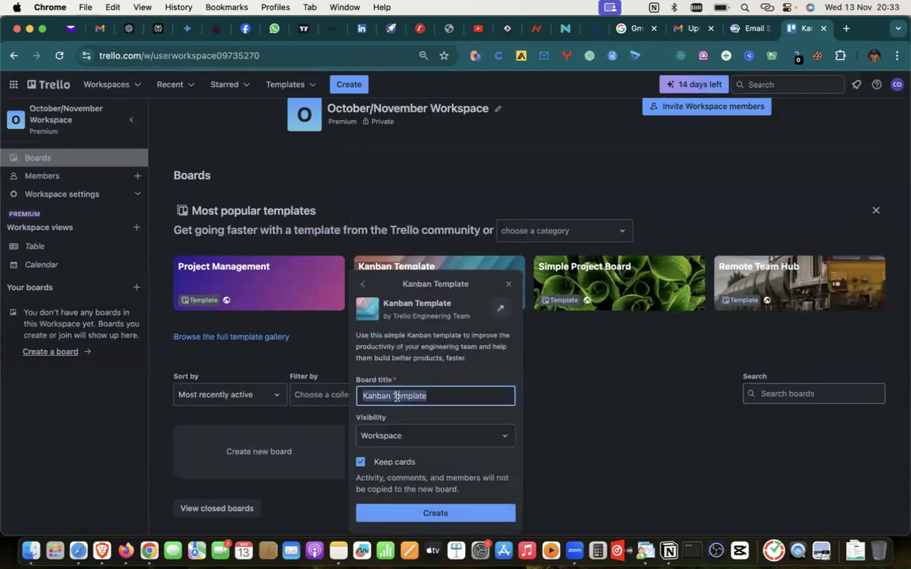
{"action": "type", "text": "Office Renovation"}
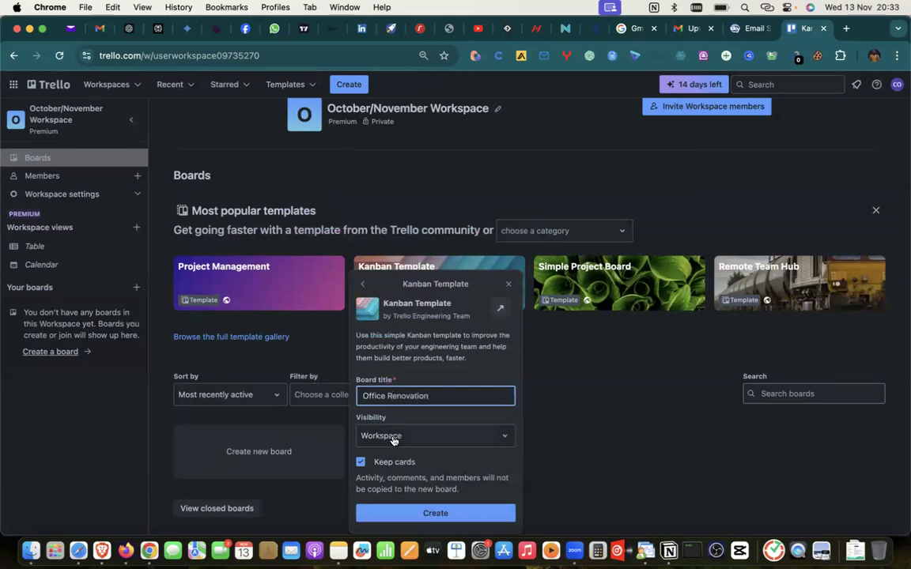
{"action": "left_click", "coordinate": [394, 437]}
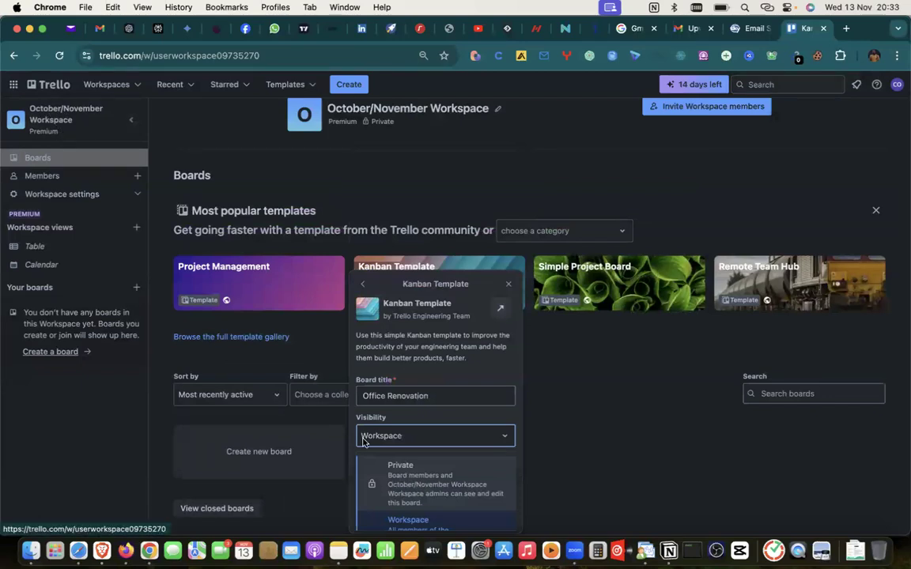
Step: Compare the Private, Workspace and Public visibility options and keep Workspace selected
{"action": "scroll", "coordinate": [417, 518], "scroll_direction": "down", "scroll_amount": 2}
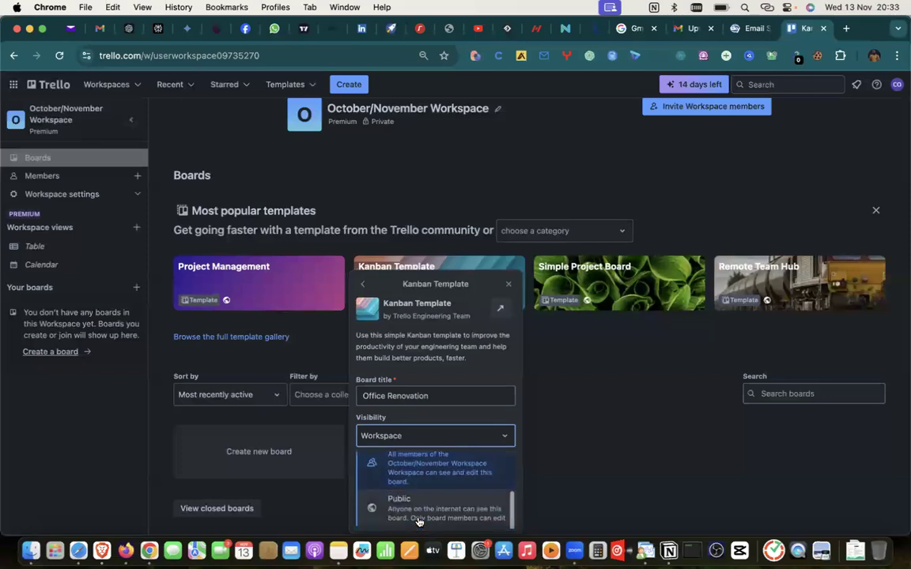
{"action": "scroll", "coordinate": [415, 510], "scroll_direction": "up", "scroll_amount": 1}
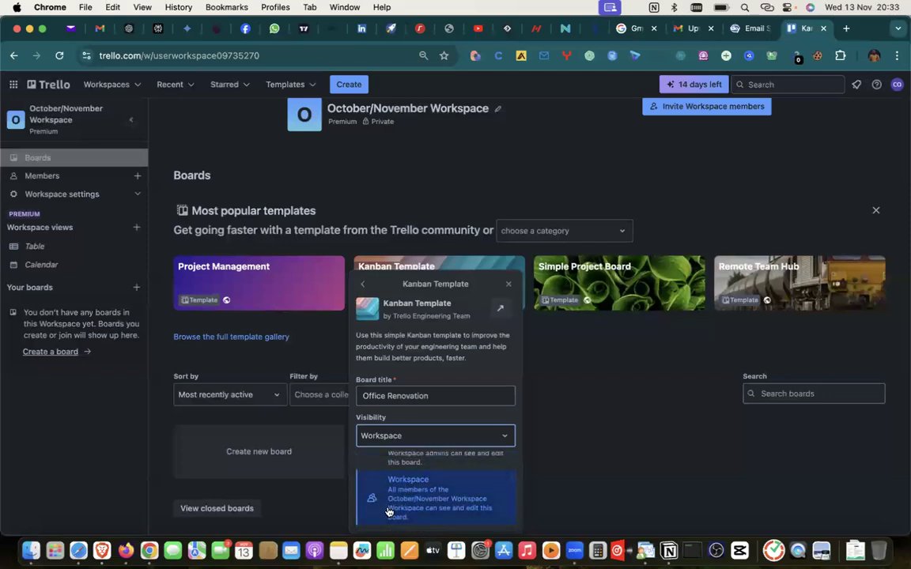
{"action": "scroll", "coordinate": [407, 498], "scroll_direction": "up", "scroll_amount": 2}
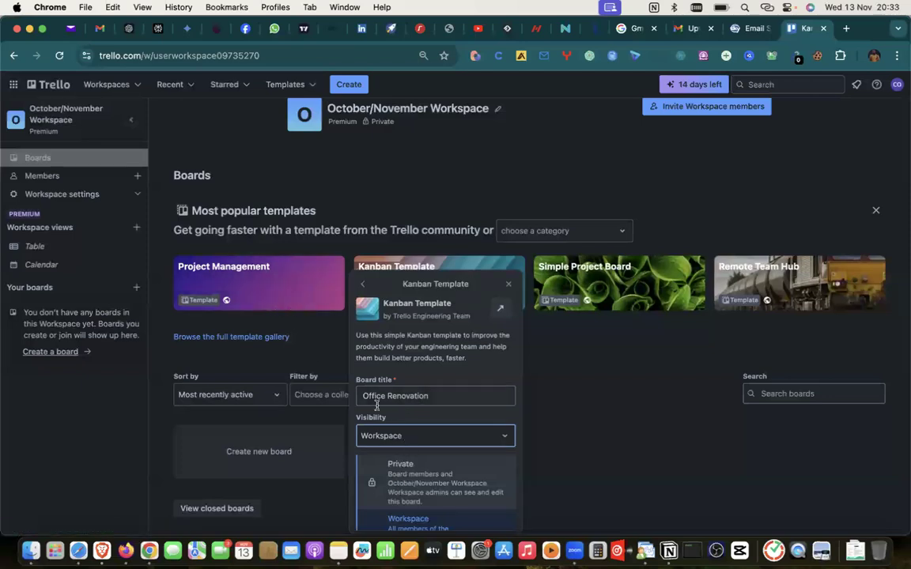
{"action": "scroll", "coordinate": [395, 475], "scroll_direction": "down", "scroll_amount": 2}
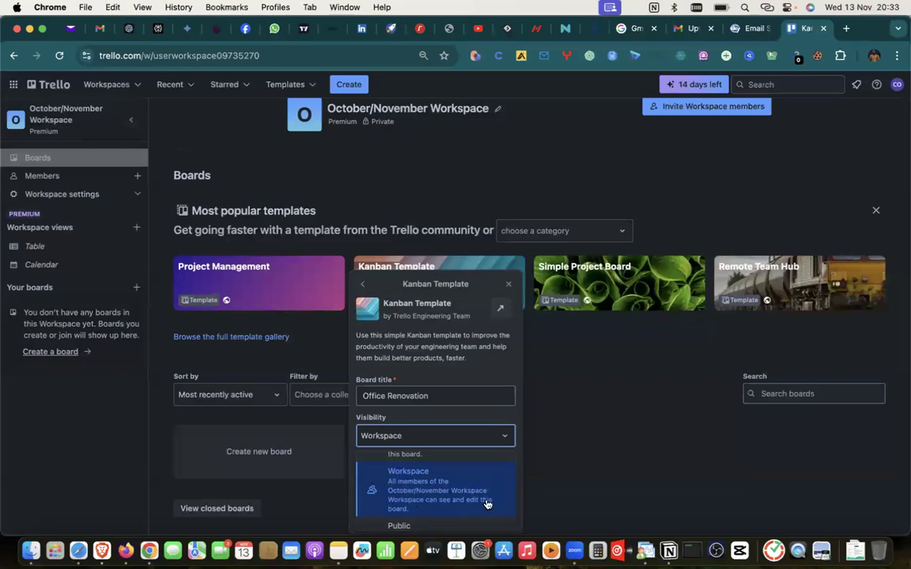
{"action": "scroll", "coordinate": [485, 505], "scroll_direction": "down", "scroll_amount": 1}
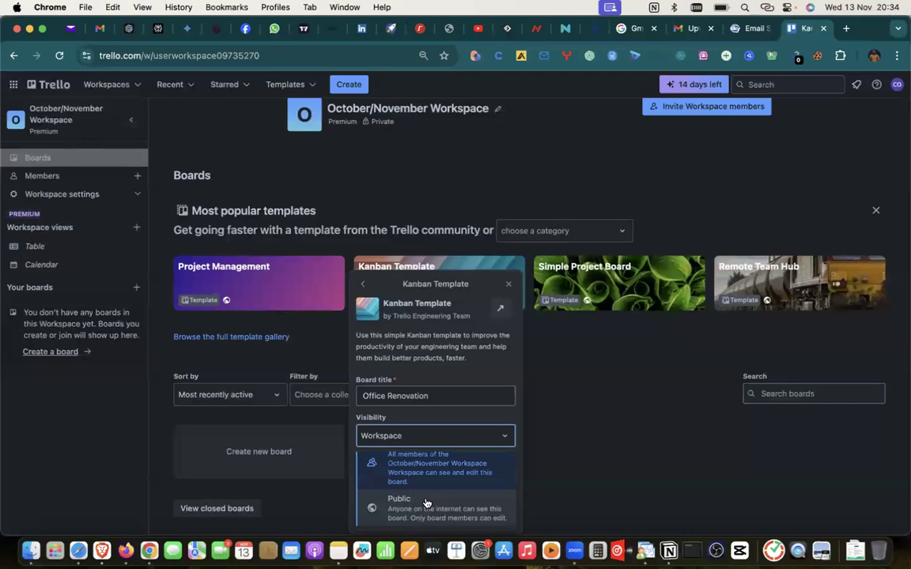
{"action": "scroll", "coordinate": [399, 473], "scroll_direction": "up", "scroll_amount": 1}
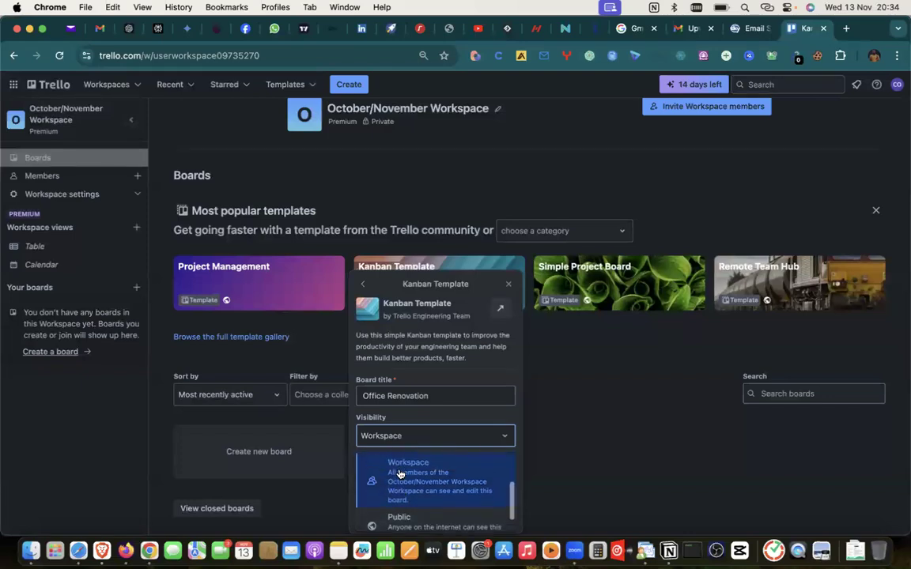
{"action": "left_click", "coordinate": [417, 480]}
Step: Create the Office Renovation board, scan its Kanban lists, then bring up ChatGPT's list titles
{"action": "left_click", "coordinate": [412, 517]}
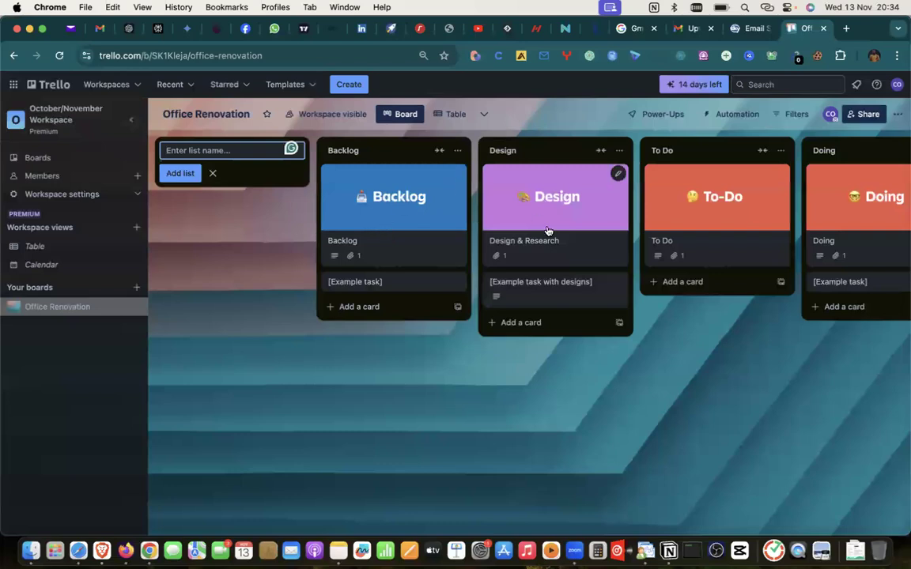
{"action": "scroll", "coordinate": [790, 197], "scroll_direction": "right", "scroll_amount": 5}
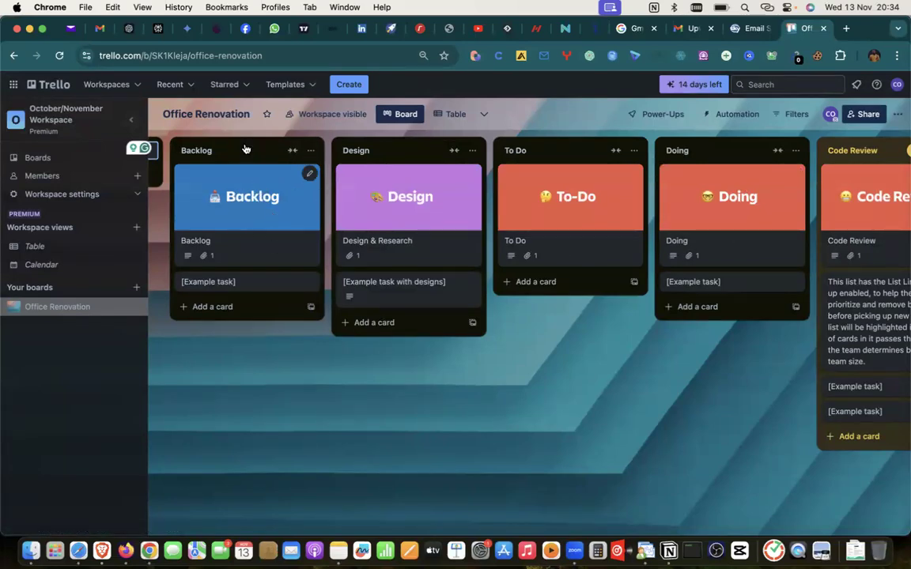
{"action": "left_click", "coordinate": [140, 30]}
{"action": "scroll", "coordinate": [402, 205], "scroll_direction": "down", "scroll_amount": 5}
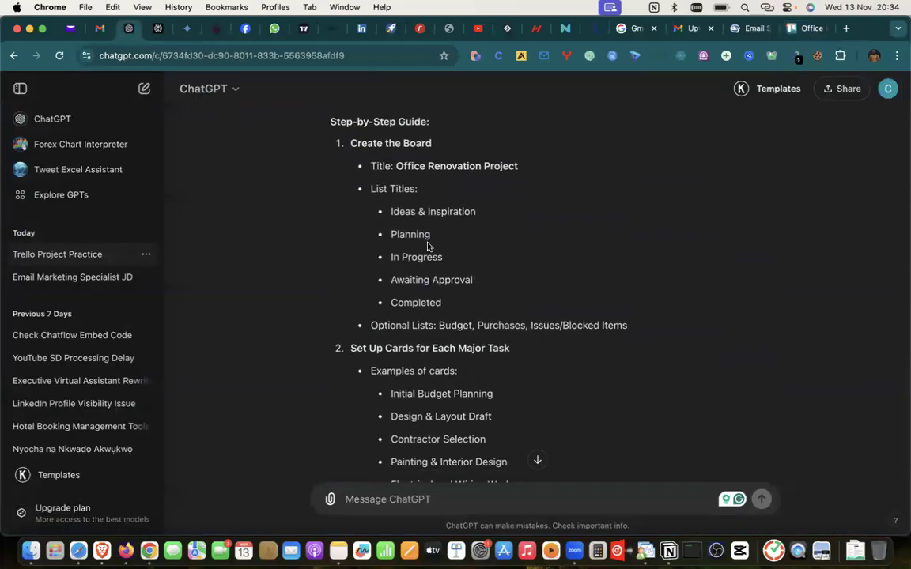
Step: Reread ChatGPT's list titles and example cards, then go back to the Office Renovation board
{"action": "scroll", "coordinate": [427, 245], "scroll_direction": "down", "scroll_amount": 3}
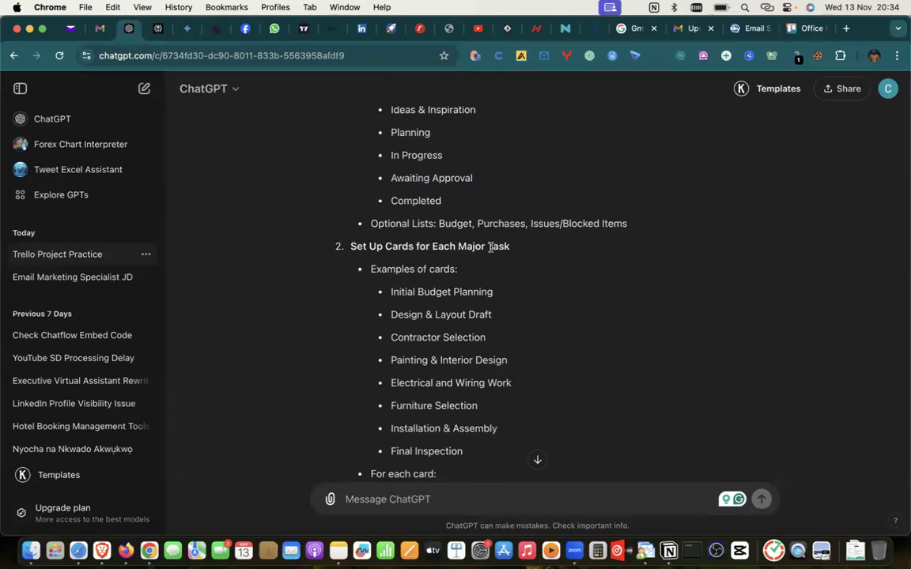
{"action": "scroll", "coordinate": [439, 248], "scroll_direction": "up", "scroll_amount": 3}
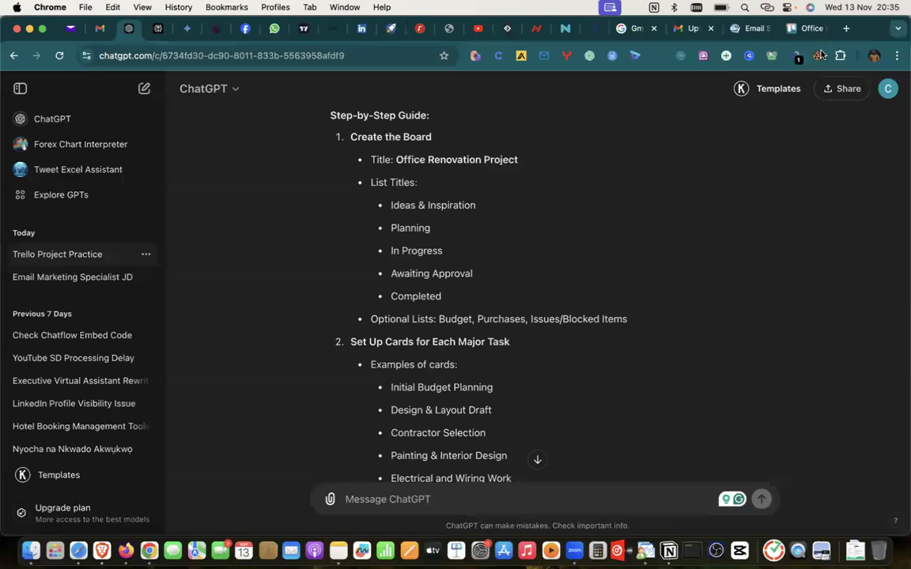
{"action": "left_click", "coordinate": [807, 28]}
{"action": "scroll", "coordinate": [203, 184], "scroll_direction": "left", "scroll_amount": 4}
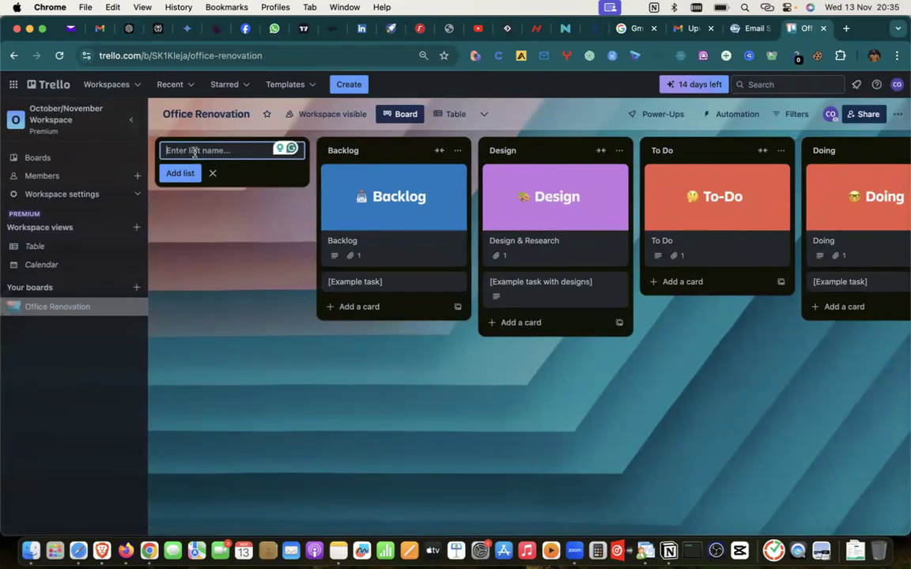
{"action": "left_click", "coordinate": [382, 190]}
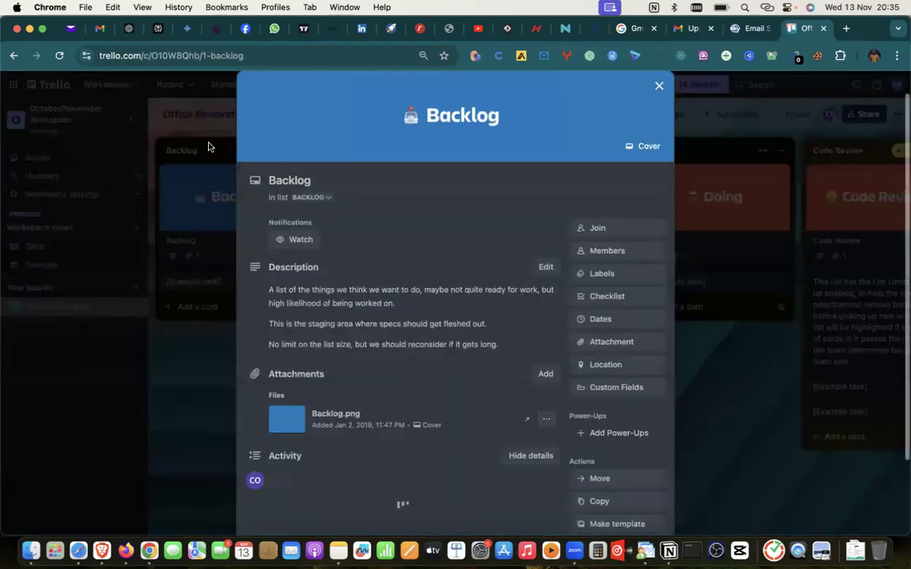
{"action": "left_click", "coordinate": [212, 148]}
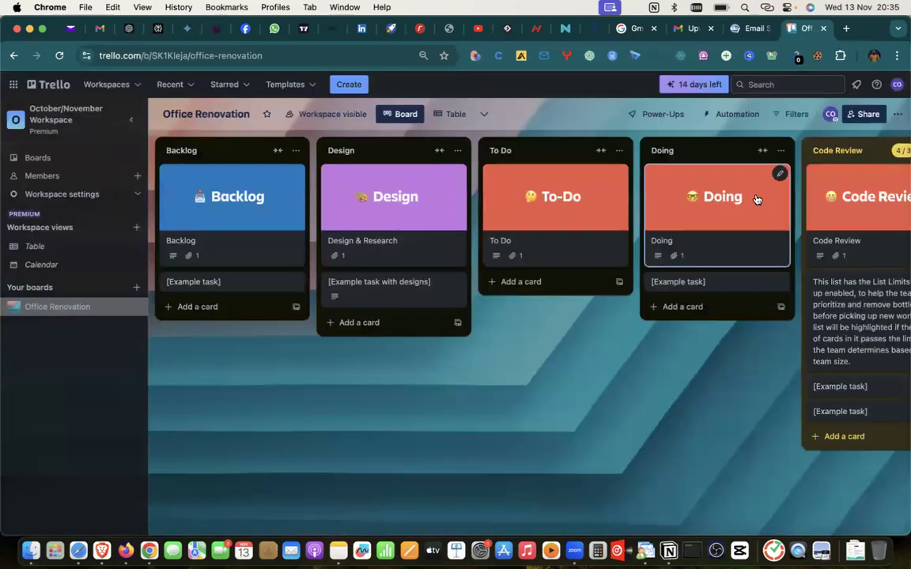
{"action": "scroll", "coordinate": [757, 199], "scroll_direction": "right", "scroll_amount": 10}
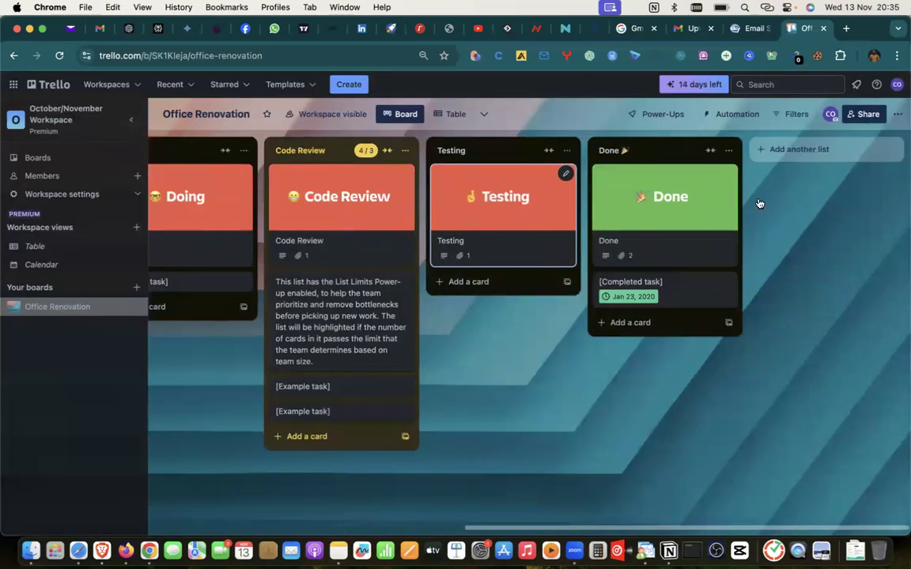
{"action": "scroll", "coordinate": [641, 193], "scroll_direction": "left", "scroll_amount": 10}
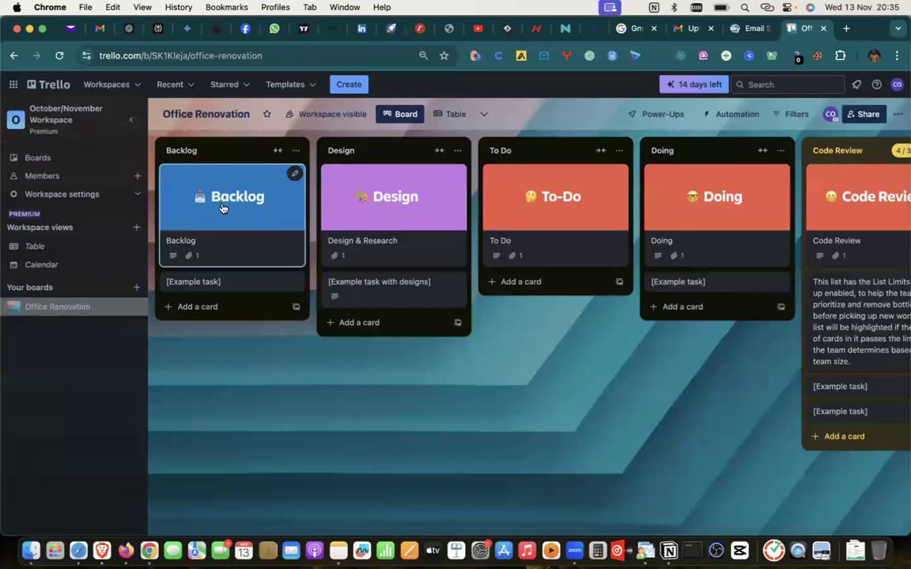
Step: Rename the Backlog list to 'Ideas & Inspiration', copied from the ChatGPT plan
{"action": "left_click", "coordinate": [129, 30]}
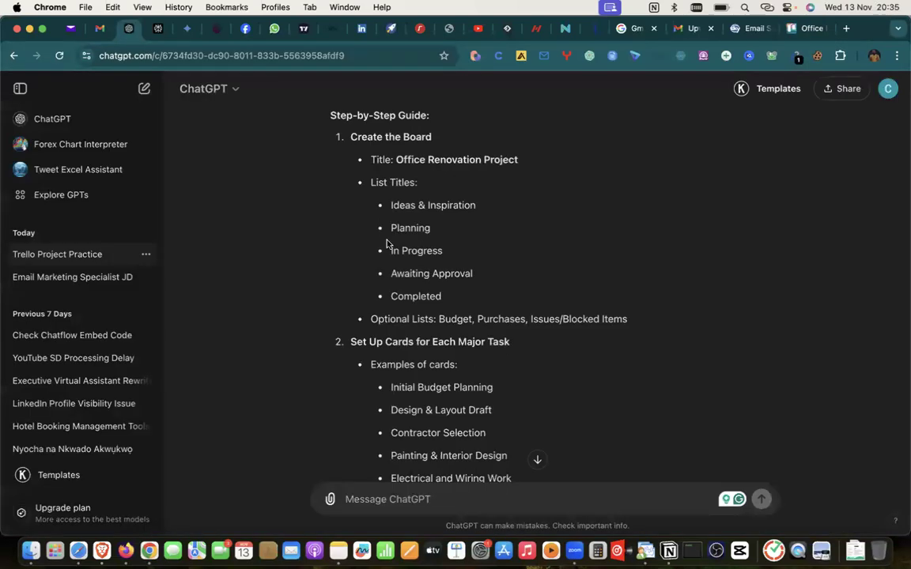
{"action": "triple_click", "coordinate": [406, 204]}
{"action": "key", "text": "super+c"}
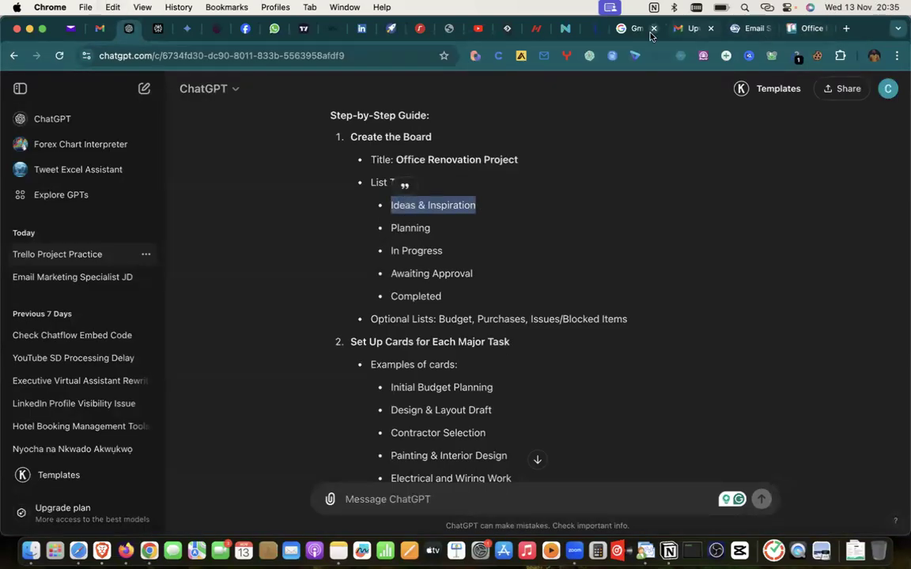
{"action": "left_click", "coordinate": [792, 30]}
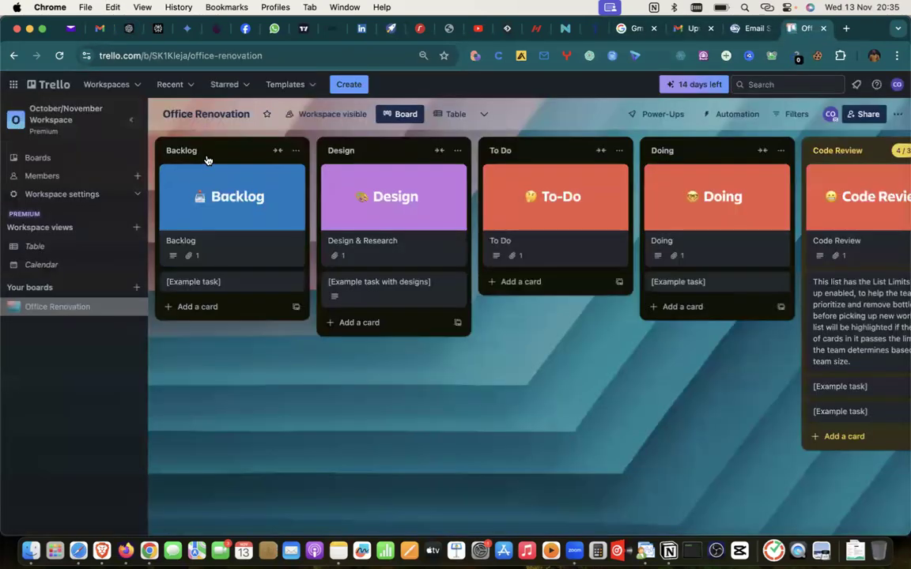
{"action": "left_click", "coordinate": [230, 181]}
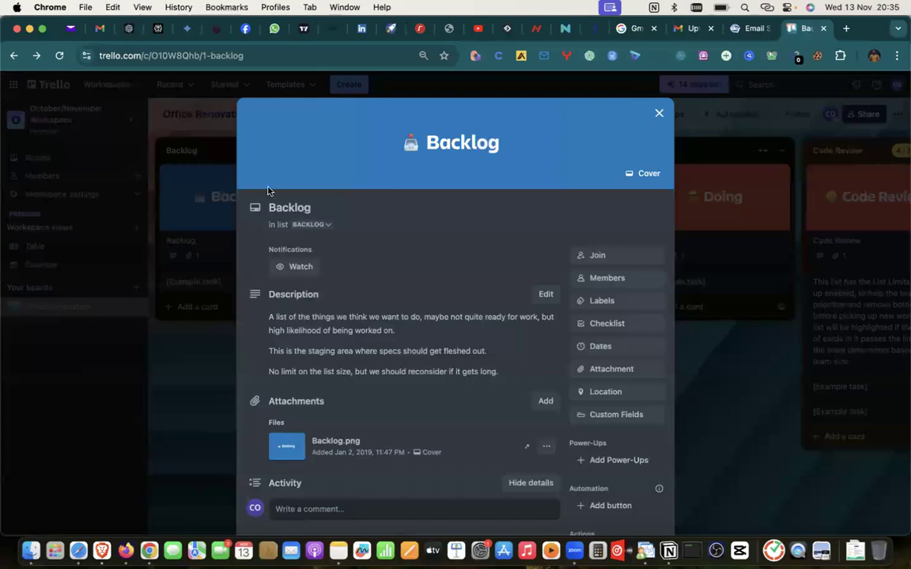
{"action": "left_click", "coordinate": [658, 112]}
{"action": "scroll", "coordinate": [200, 285], "scroll_direction": "left", "scroll_amount": 5}
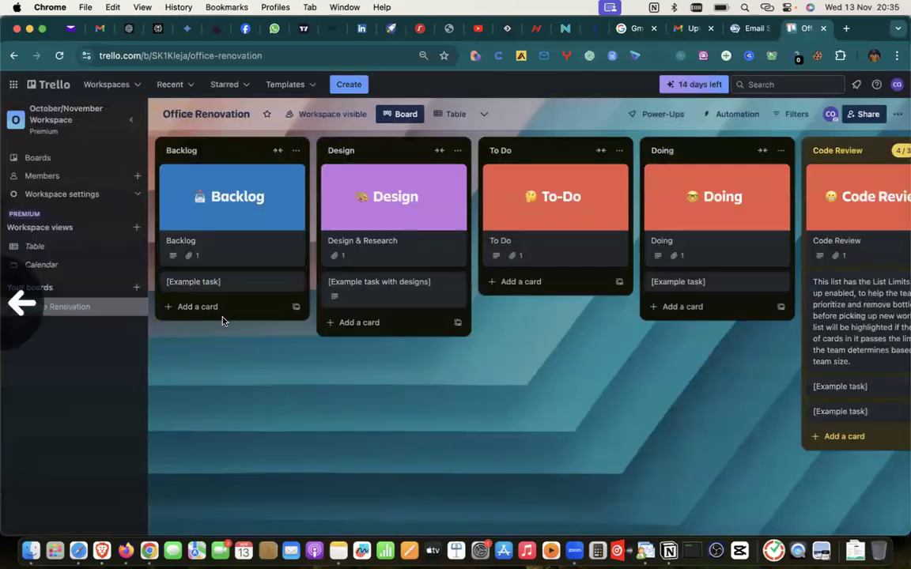
{"action": "left_click", "coordinate": [657, 112]}
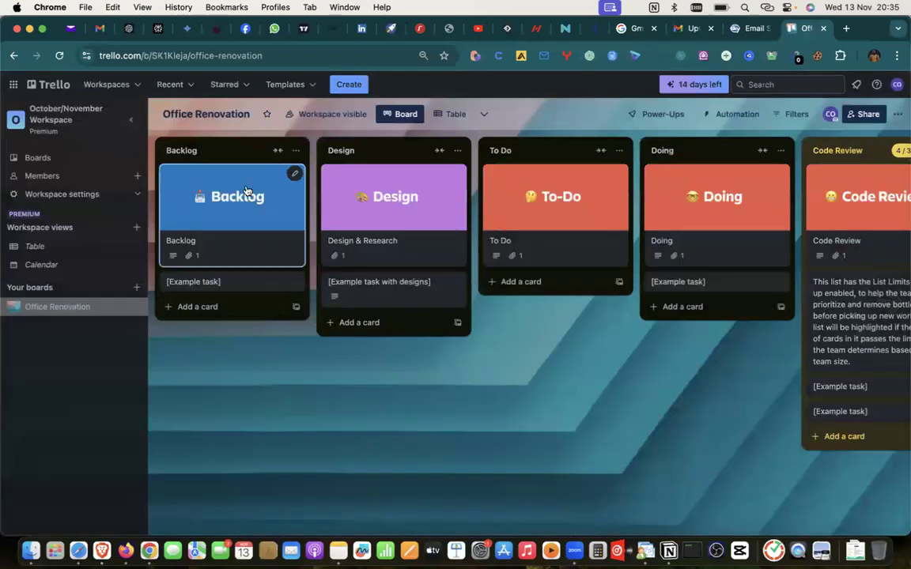
{"action": "left_click", "coordinate": [180, 153]}
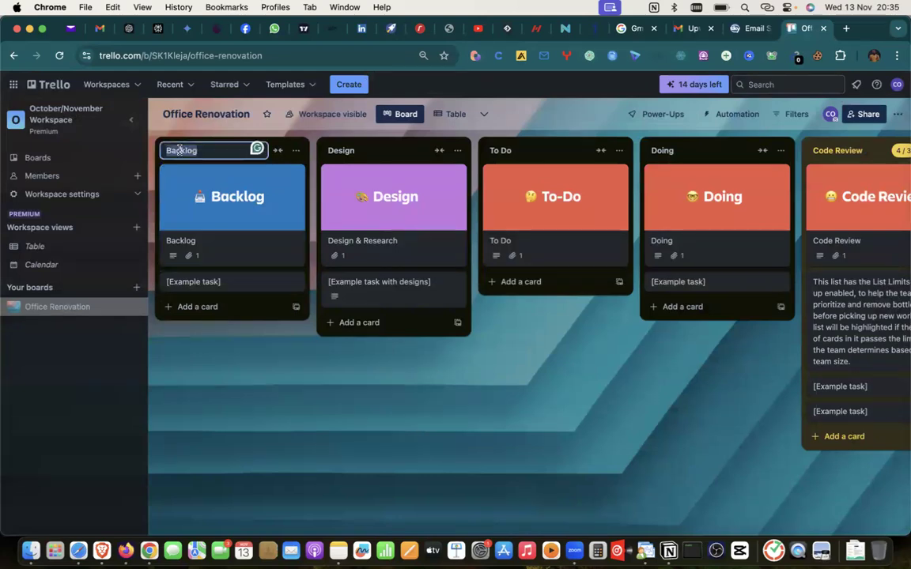
{"action": "key", "text": "super+v"}
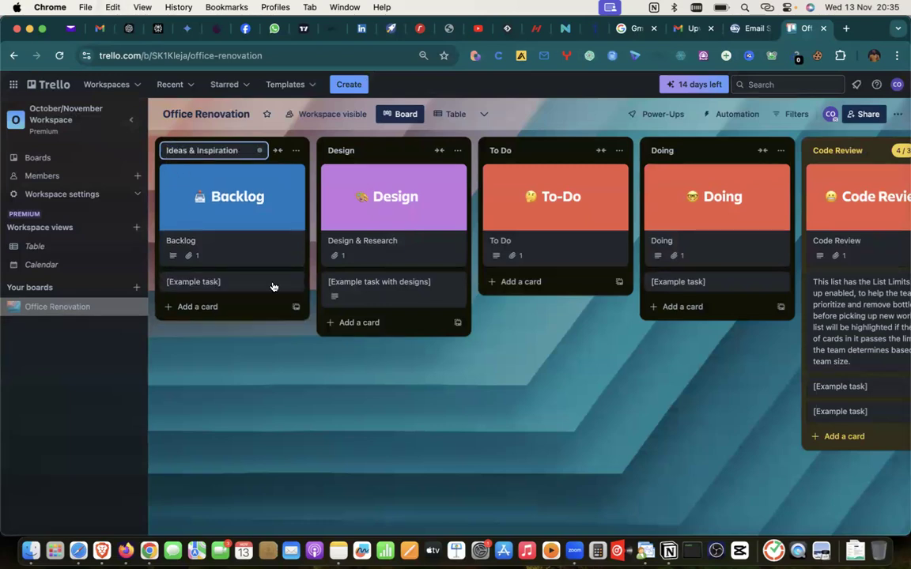
{"action": "left_click", "coordinate": [274, 357]}
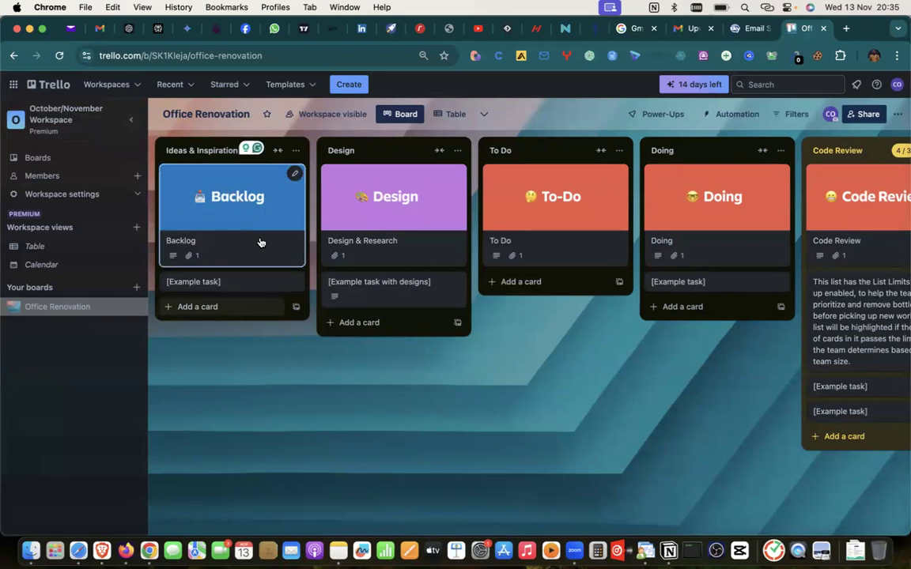
Step: Rename the Design list to 'Planning', copied from the ChatGPT plan
{"action": "left_click", "coordinate": [121, 25]}
{"action": "double_click", "coordinate": [400, 228]}
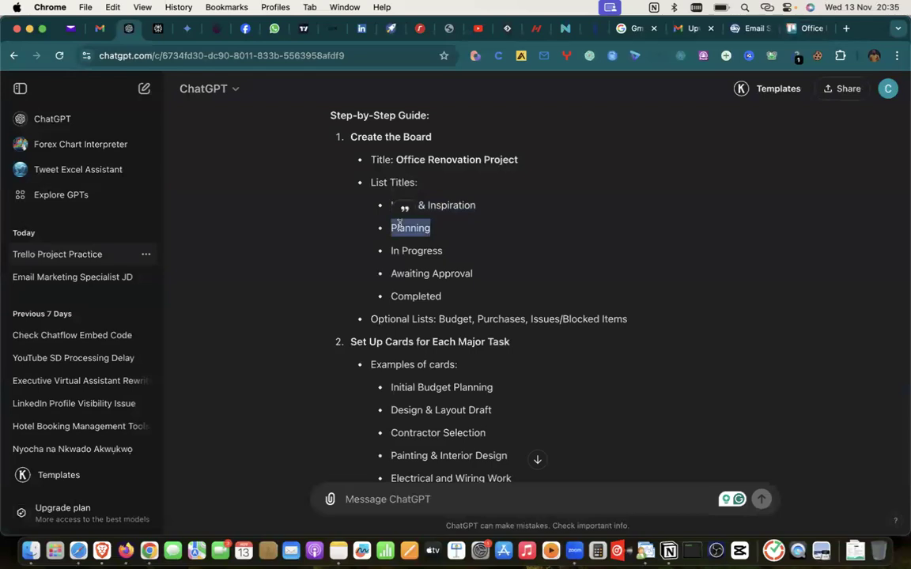
{"action": "key", "text": "super+c"}
{"action": "left_click", "coordinate": [806, 29]}
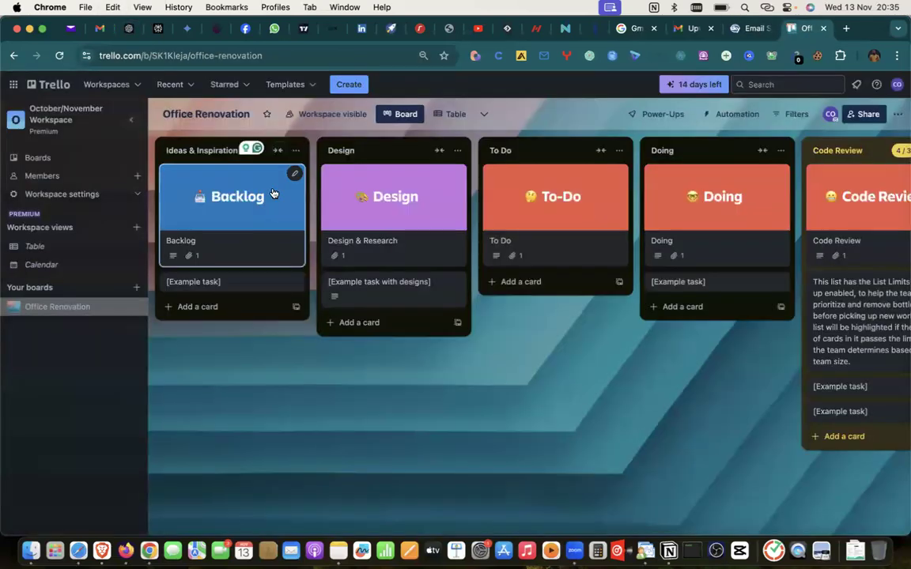
{"action": "left_click", "coordinate": [347, 150]}
{"action": "key", "text": "super+v"}
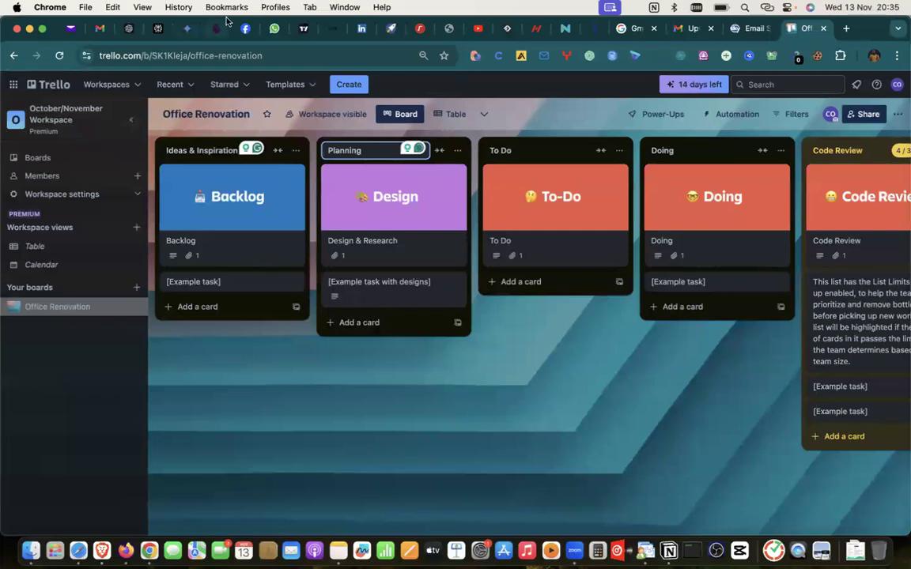
{"action": "key", "text": "Tab"}
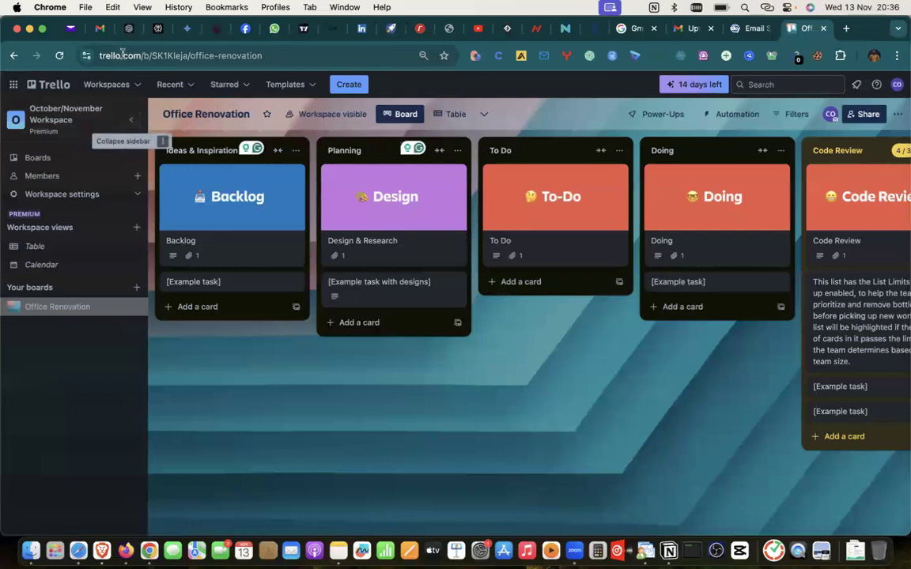
Step: Rename the To Do list to 'In Progress', copied from the ChatGPT plan
{"action": "left_click", "coordinate": [128, 28]}
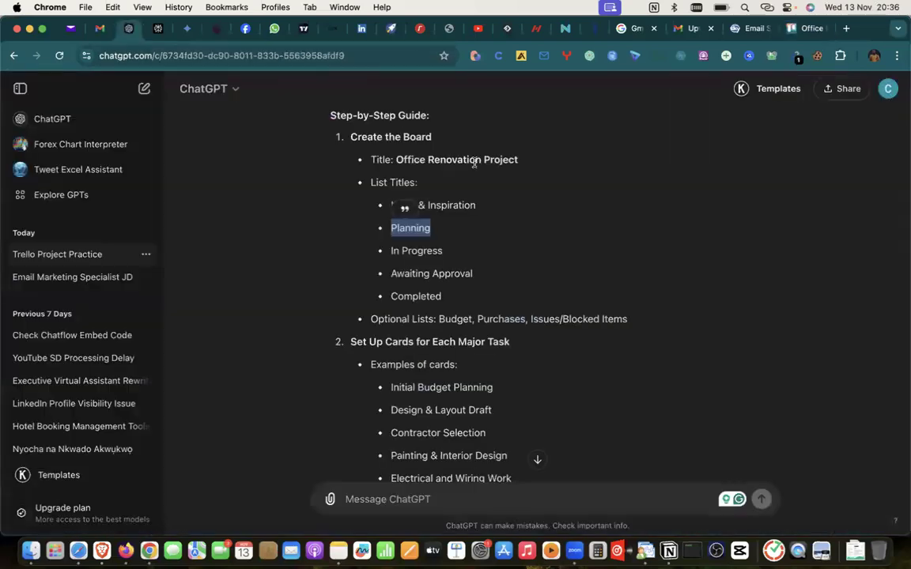
{"action": "triple_click", "coordinate": [408, 248]}
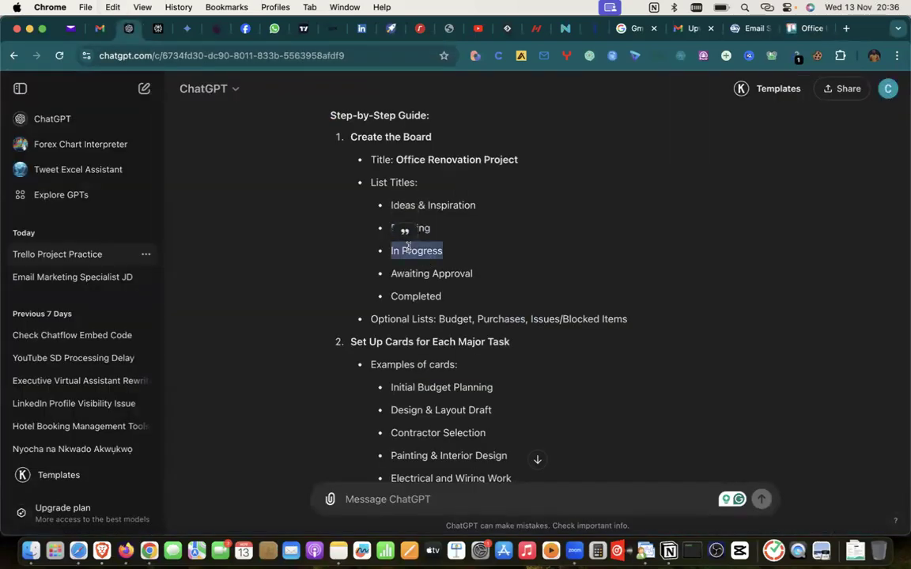
{"action": "left_click", "coordinate": [805, 28]}
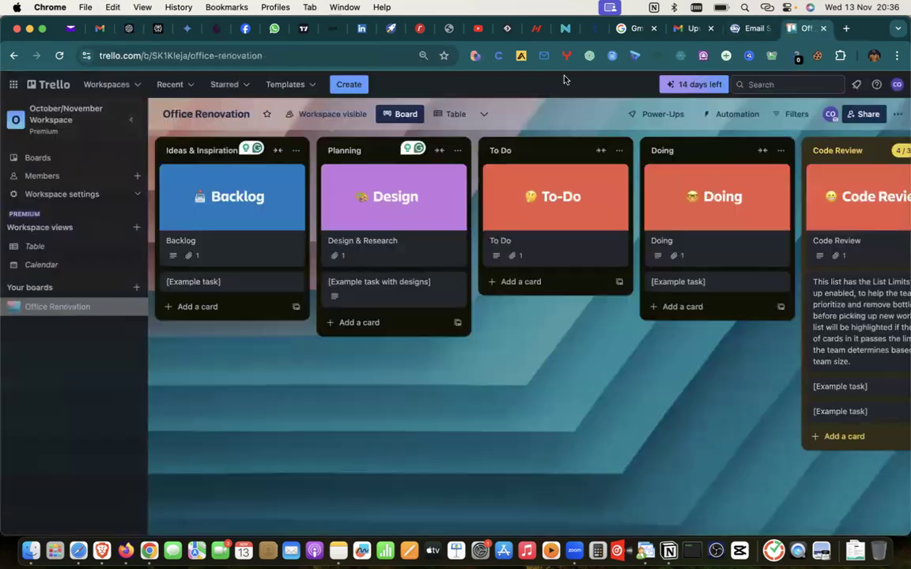
{"action": "left_click", "coordinate": [502, 151]}
{"action": "key", "text": "super+v"}
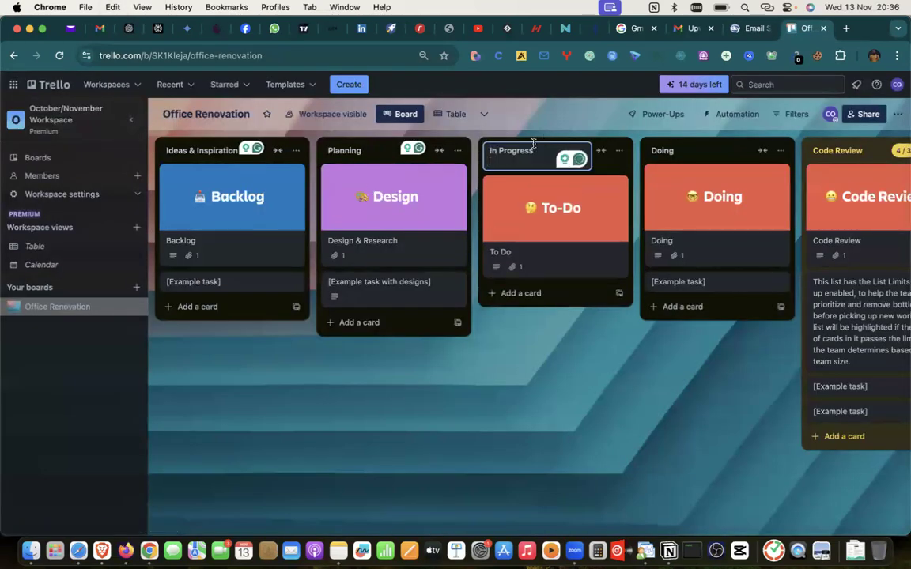
{"action": "key", "text": "Return"}
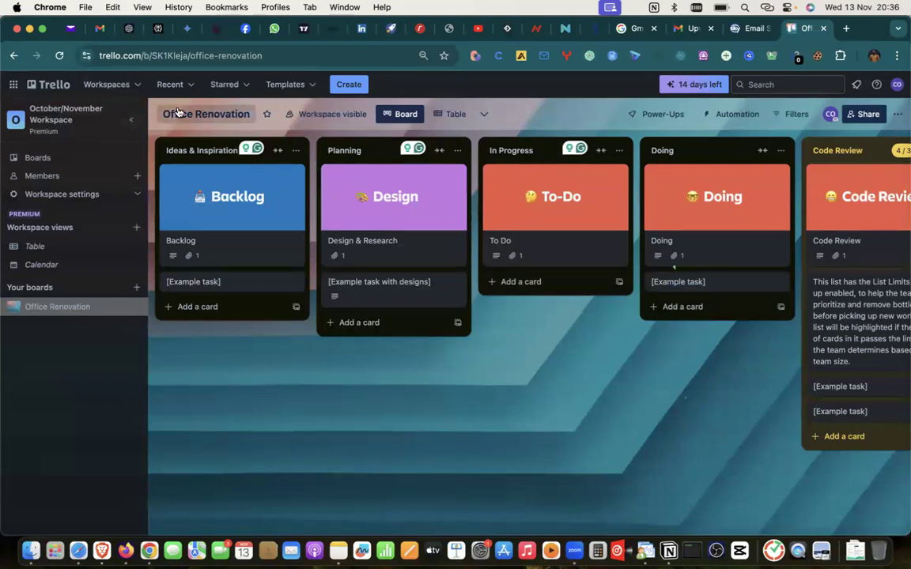
Step: Rename the Doing list to 'Awaiting Approval', copied from the ChatGPT plan
{"action": "left_click", "coordinate": [128, 28]}
{"action": "triple_click", "coordinate": [413, 273]}
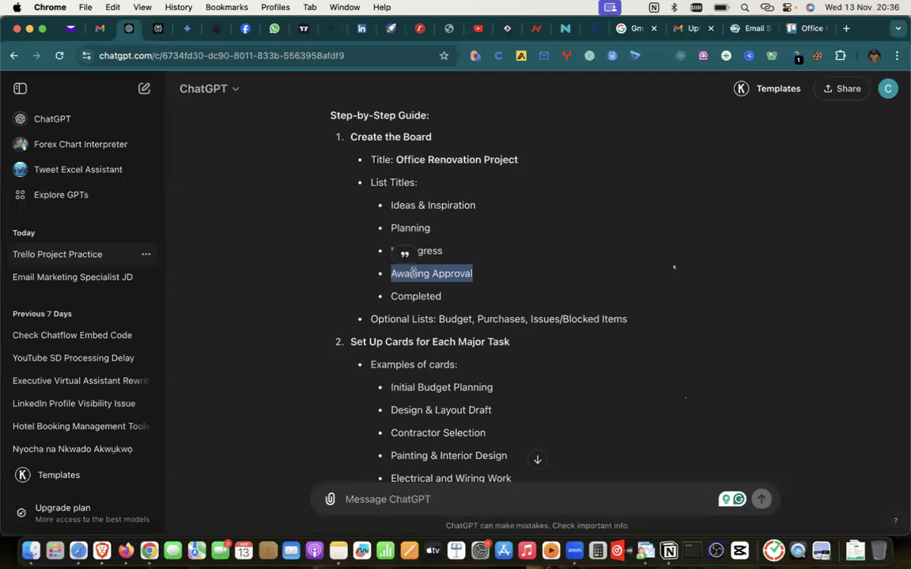
{"action": "left_click", "coordinate": [802, 29]}
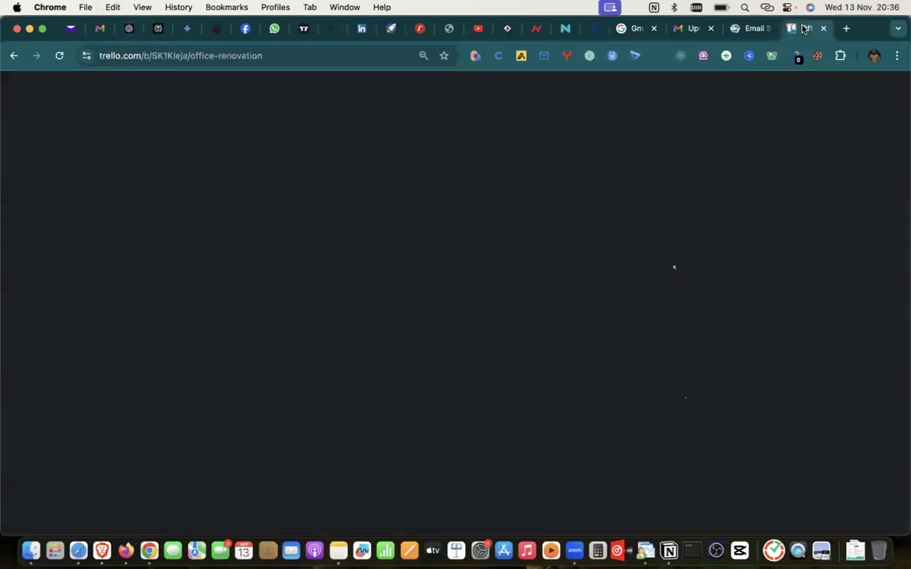
{"action": "left_click", "coordinate": [664, 152]}
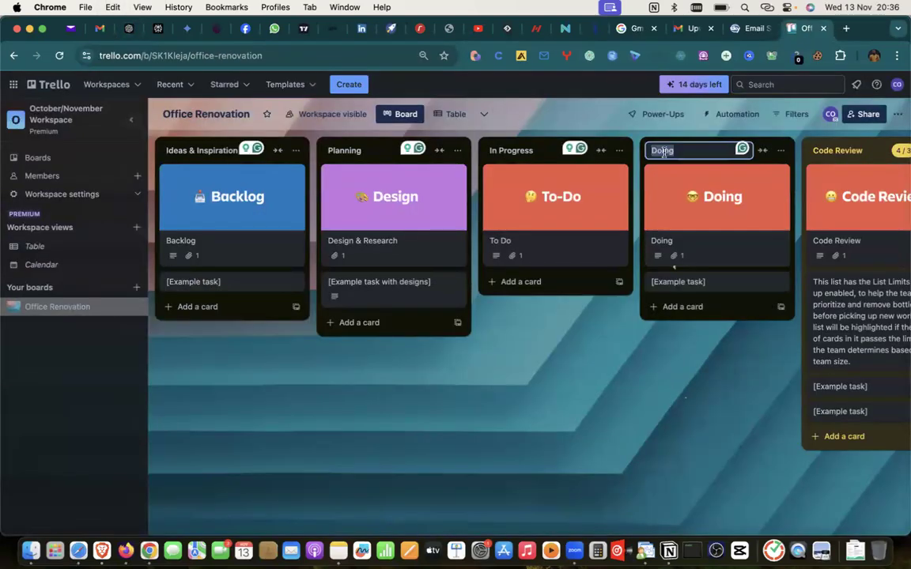
{"action": "key", "text": "super+v"}
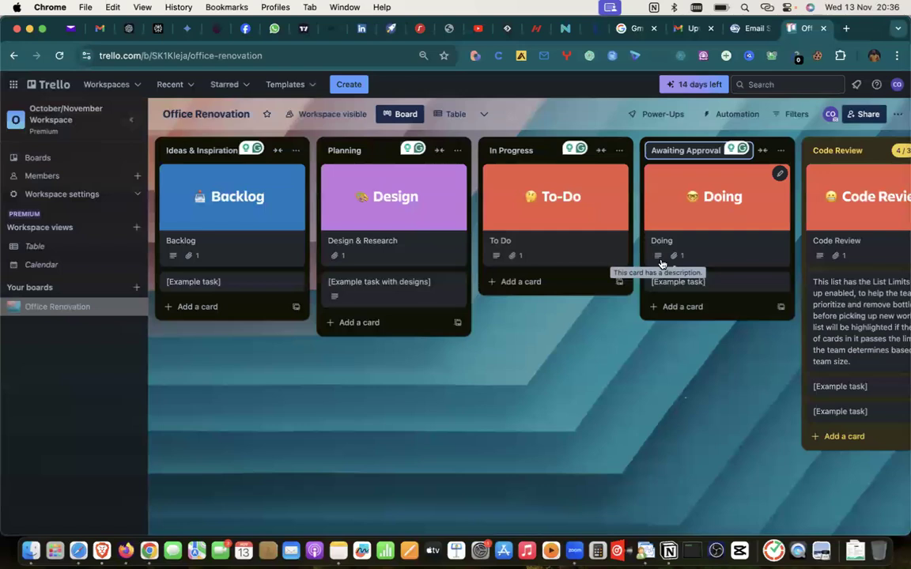
Step: Copy 'Completed' from the plan and bring up the Code Review list's actions menu
{"action": "left_click", "coordinate": [130, 30]}
{"action": "double_click", "coordinate": [415, 295]}
{"action": "key", "text": "super+c"}
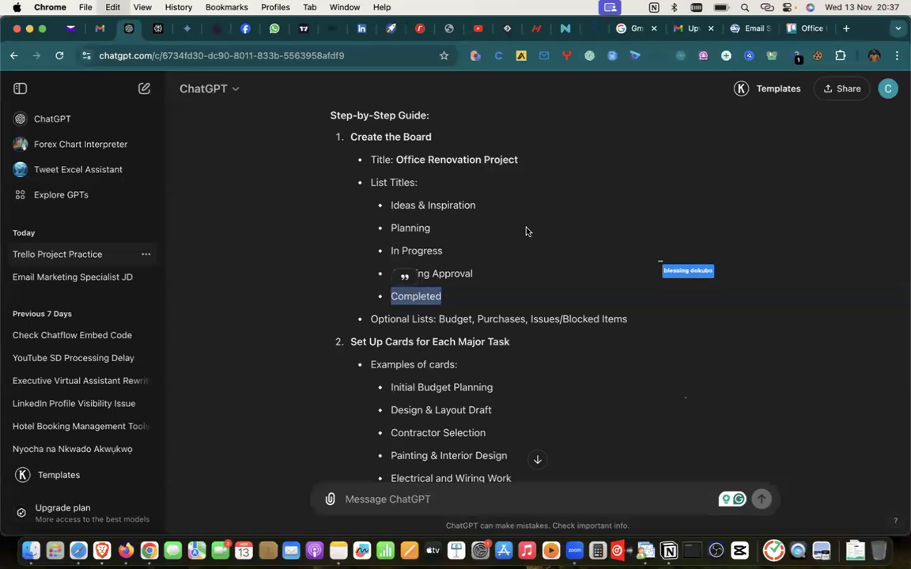
{"action": "left_click", "coordinate": [802, 30]}
{"action": "scroll", "coordinate": [790, 158], "scroll_direction": "right", "scroll_amount": 2}
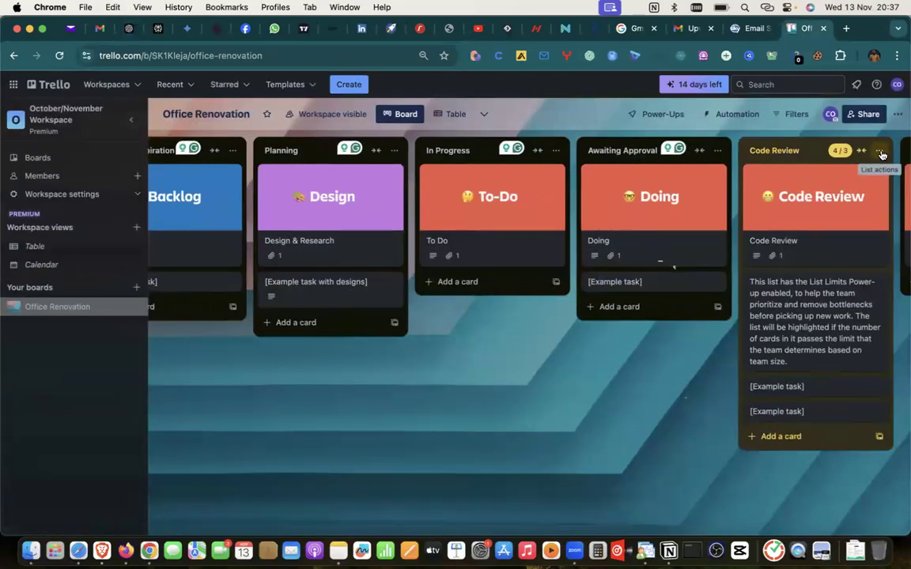
{"action": "scroll", "coordinate": [807, 152], "scroll_direction": "right", "scroll_amount": 3}
{"action": "left_click", "coordinate": [768, 150]}
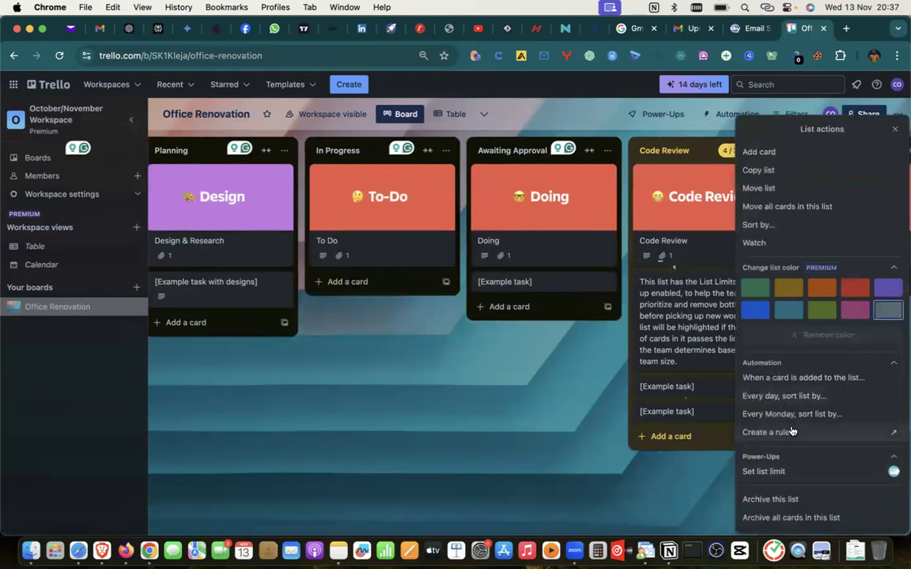
Step: Archive the Code Review and Testing lists
{"action": "left_click", "coordinate": [771, 499]}
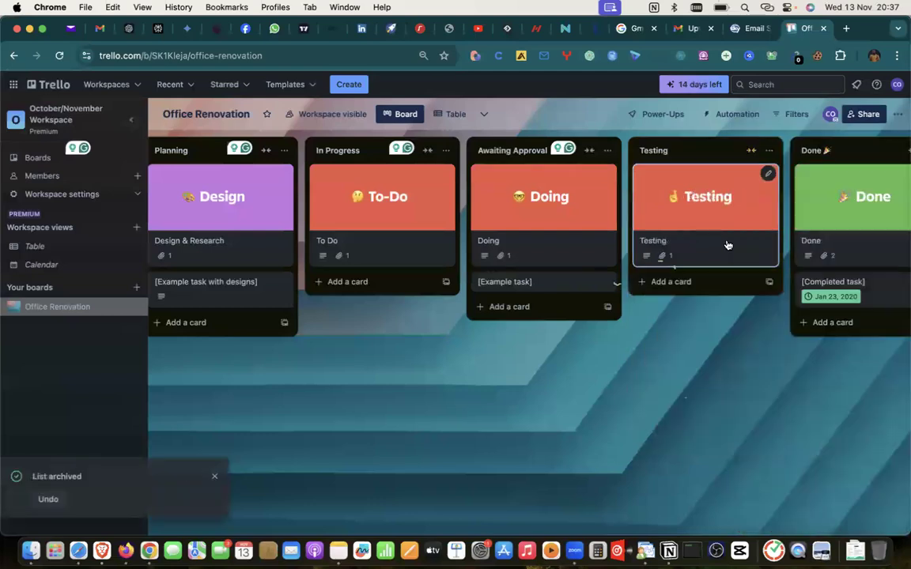
{"action": "left_click", "coordinate": [757, 150]}
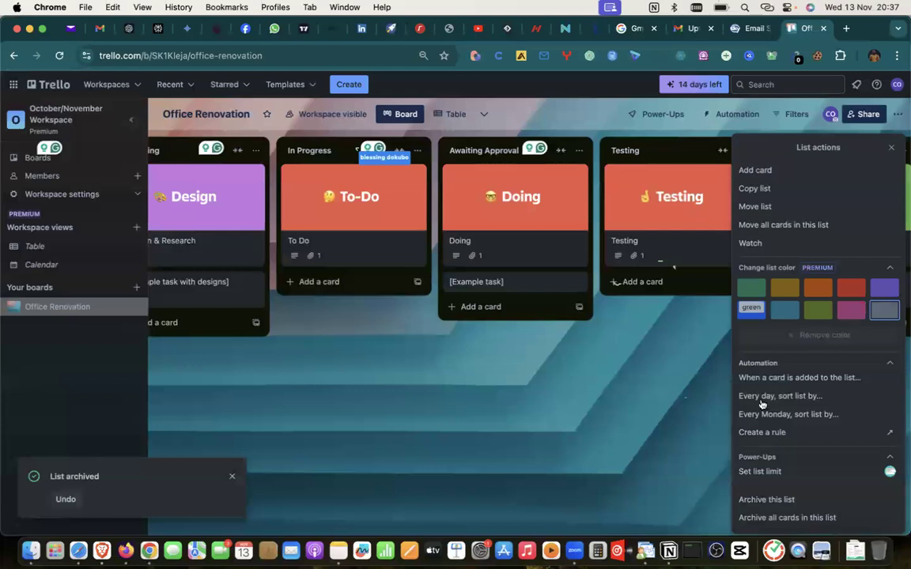
{"action": "left_click", "coordinate": [763, 500]}
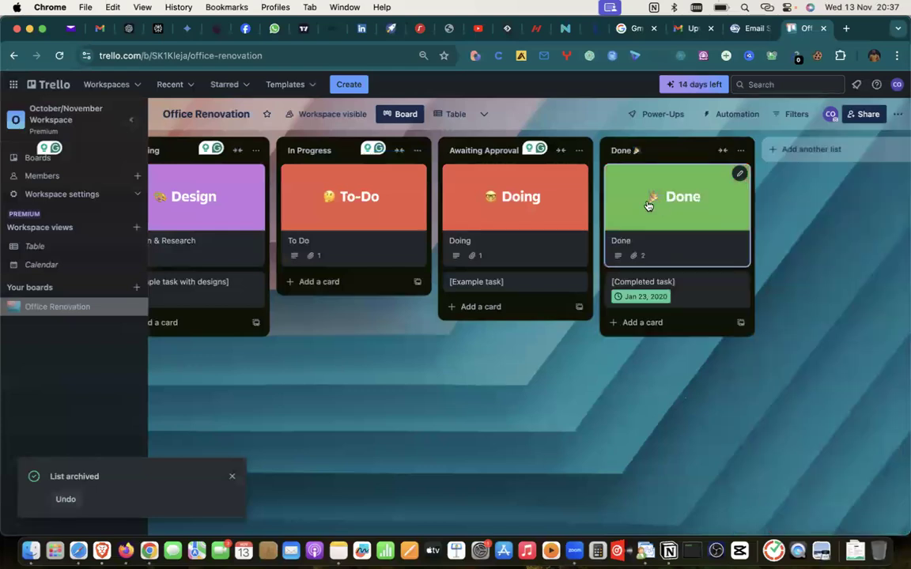
Step: Rename the Done list to 'Completed🎉', keeping the emoji
{"action": "left_click", "coordinate": [624, 149]}
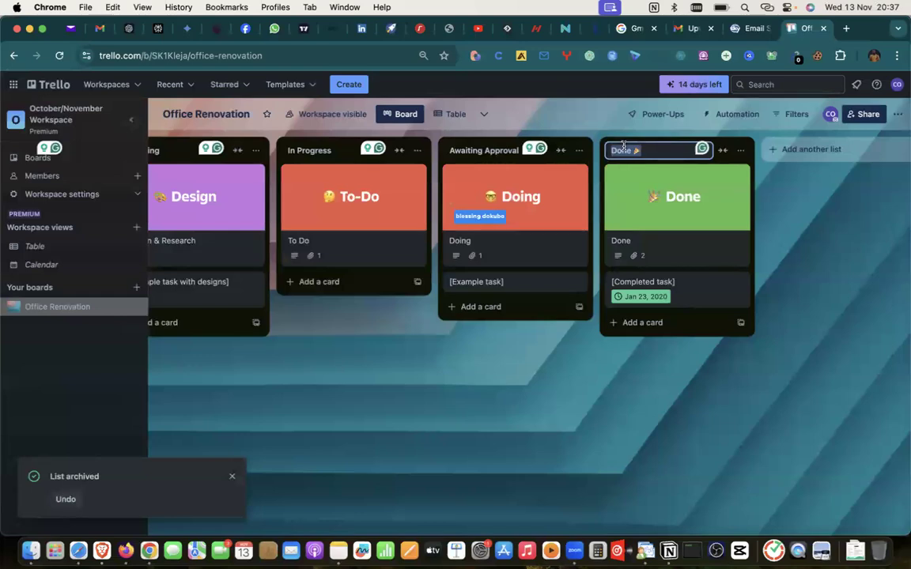
{"action": "left_click", "coordinate": [632, 149]}
{"action": "left_click_drag", "start_coordinate": [632, 150], "coordinate": [610, 149]}
{"action": "key", "text": "super+v"}
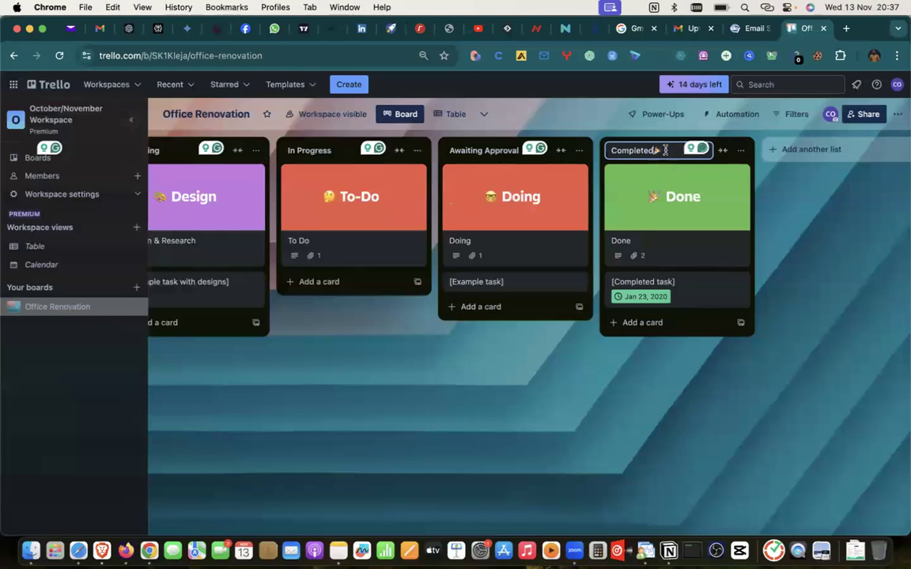
{"action": "left_click", "coordinate": [780, 205]}
{"action": "scroll", "coordinate": [531, 210], "scroll_direction": "left", "scroll_amount": 5}
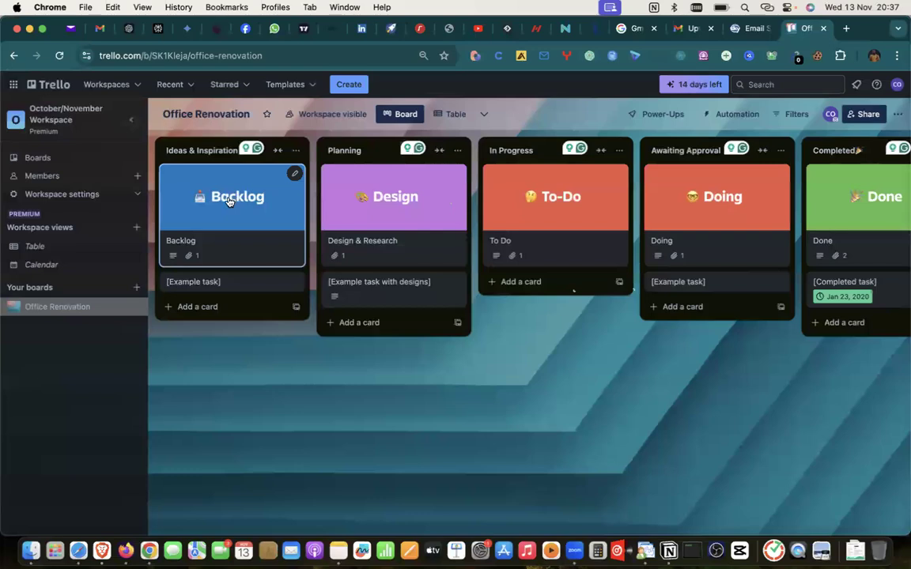
{"action": "left_click", "coordinate": [632, 57]}
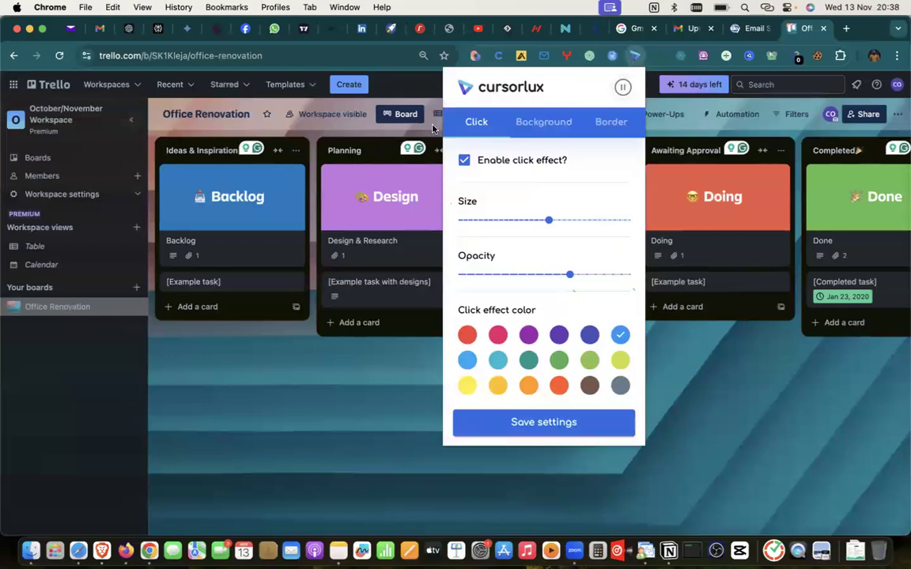
{"action": "left_click", "coordinate": [351, 195]}
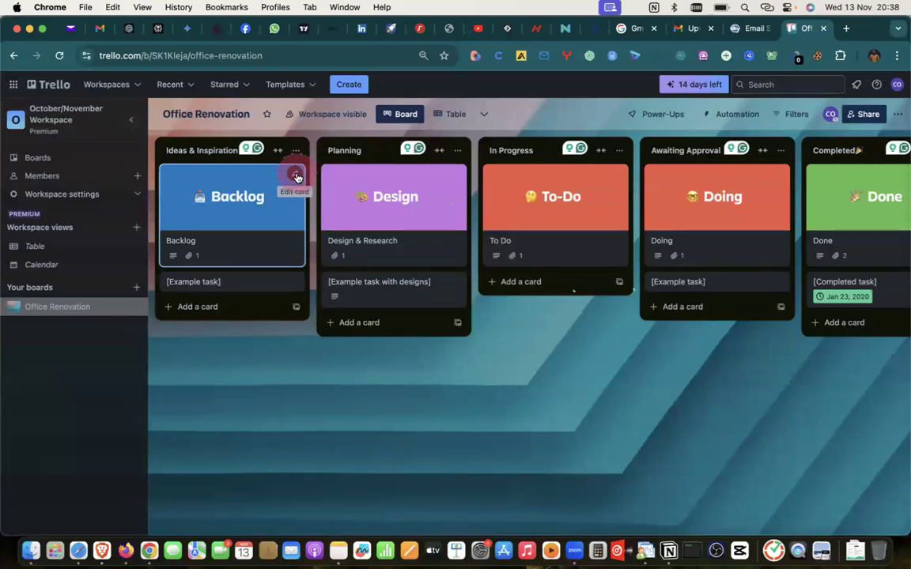
Step: Open the Backlog card in Ideas & Inspiration and show its cover settings, currently Backlog.png
{"action": "left_click", "coordinate": [296, 177]}
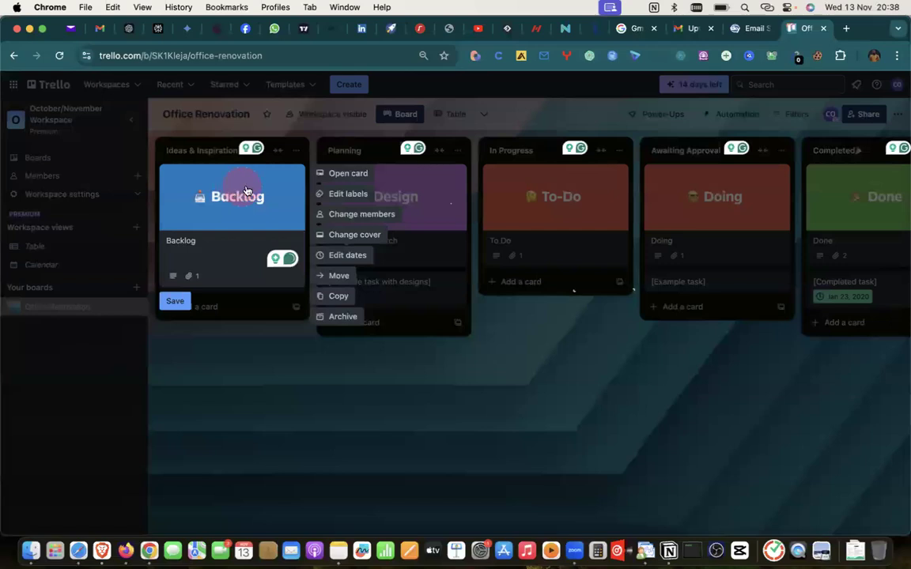
{"action": "left_click", "coordinate": [234, 380]}
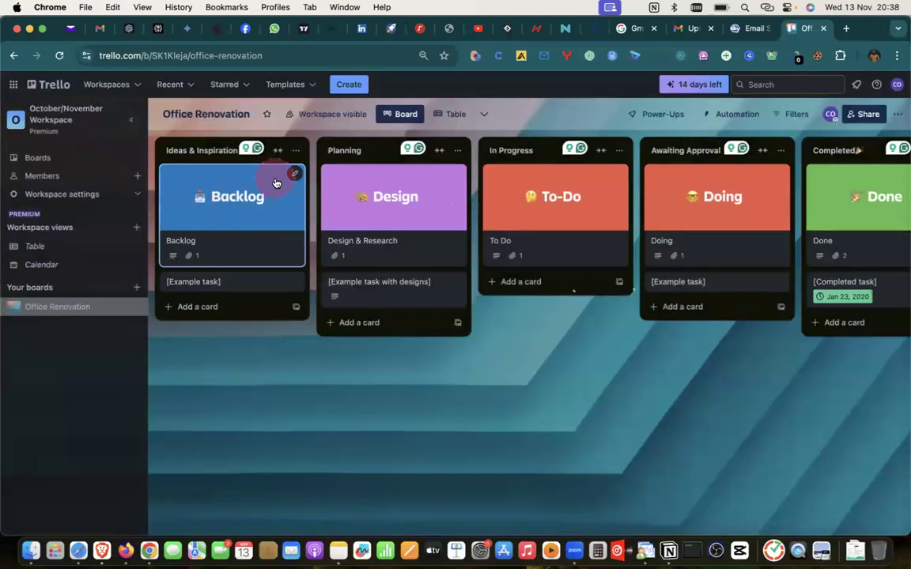
{"action": "left_click", "coordinate": [229, 193]}
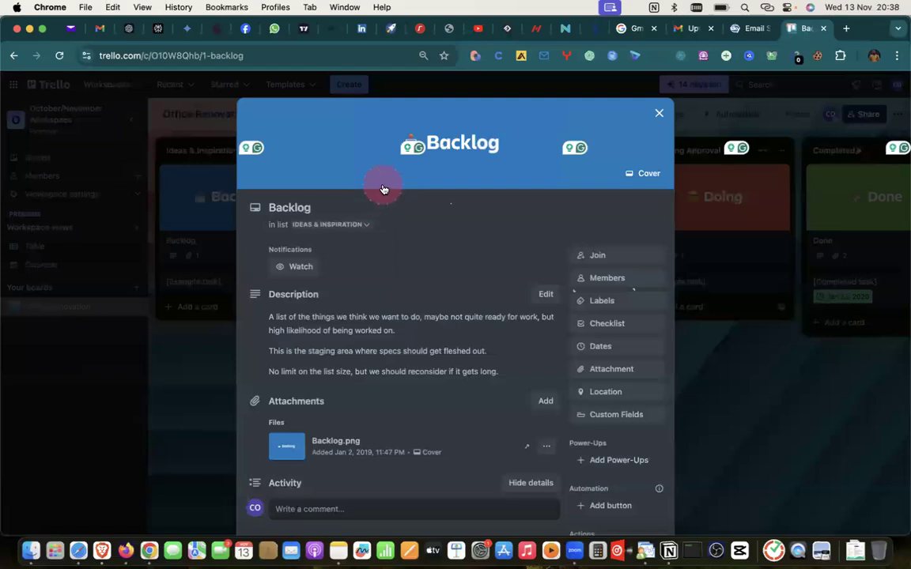
{"action": "left_click", "coordinate": [645, 177]}
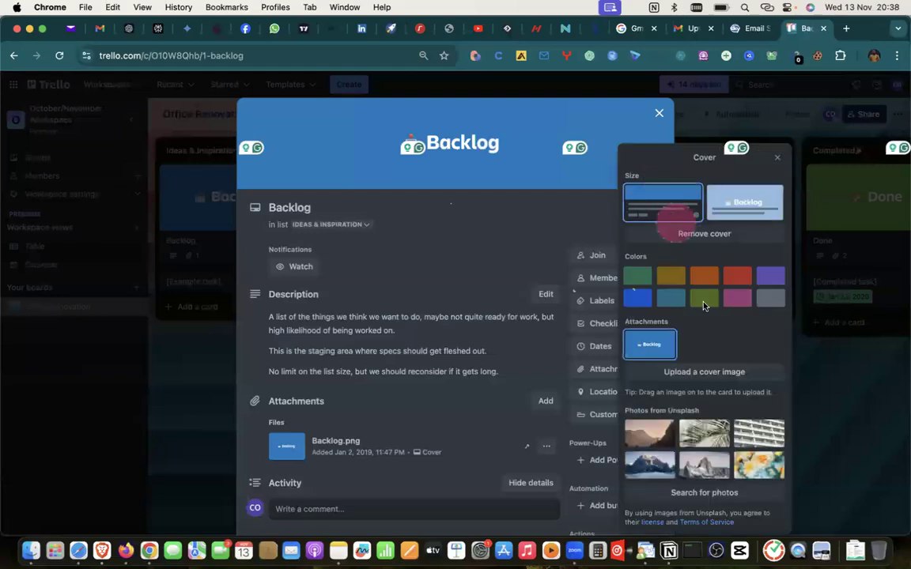
{"action": "left_click", "coordinate": [651, 348]}
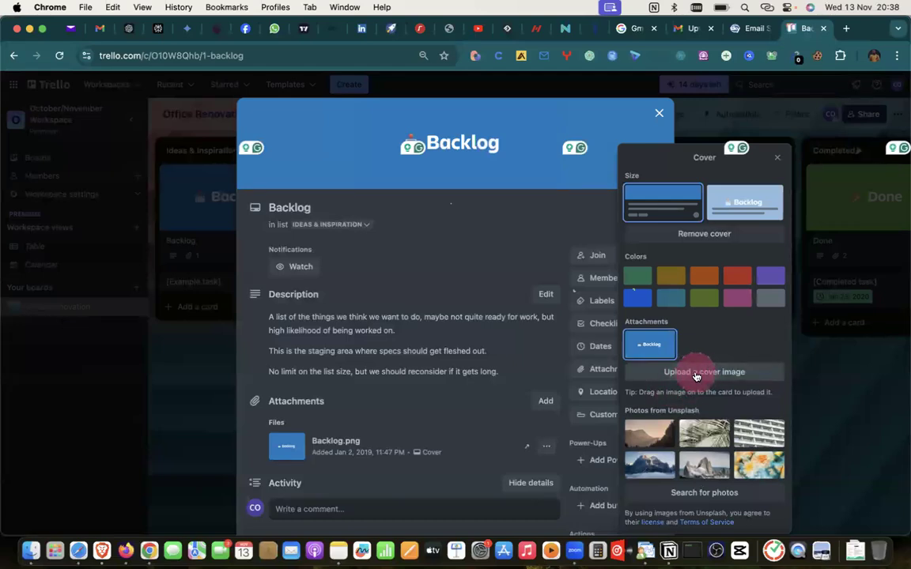
Step: Search Unsplash for 'Ideas and inspiration' and set the laptop photo as the Backlog card's cover
{"action": "left_click", "coordinate": [689, 495]}
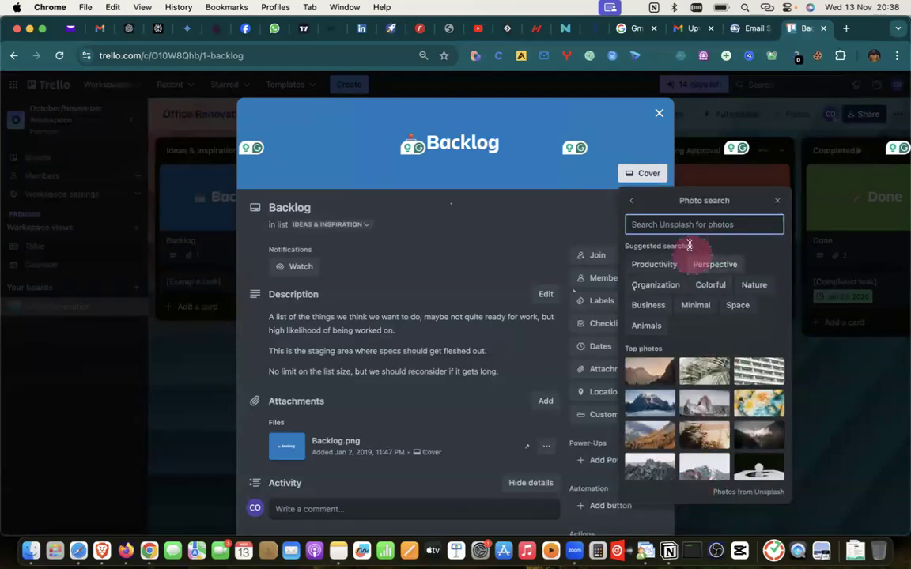
{"action": "type", "text": "Ideas"}
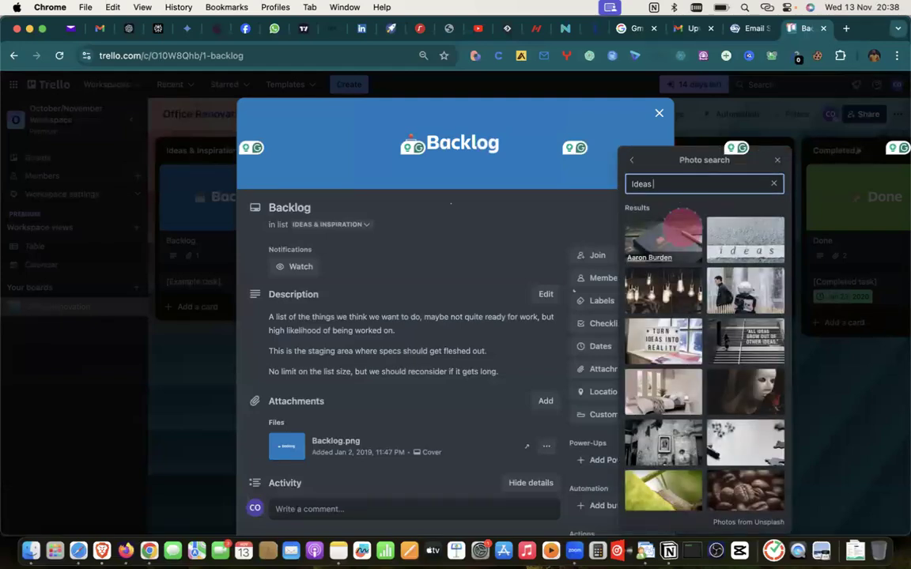
{"action": "type", "text": " and inspiration"}
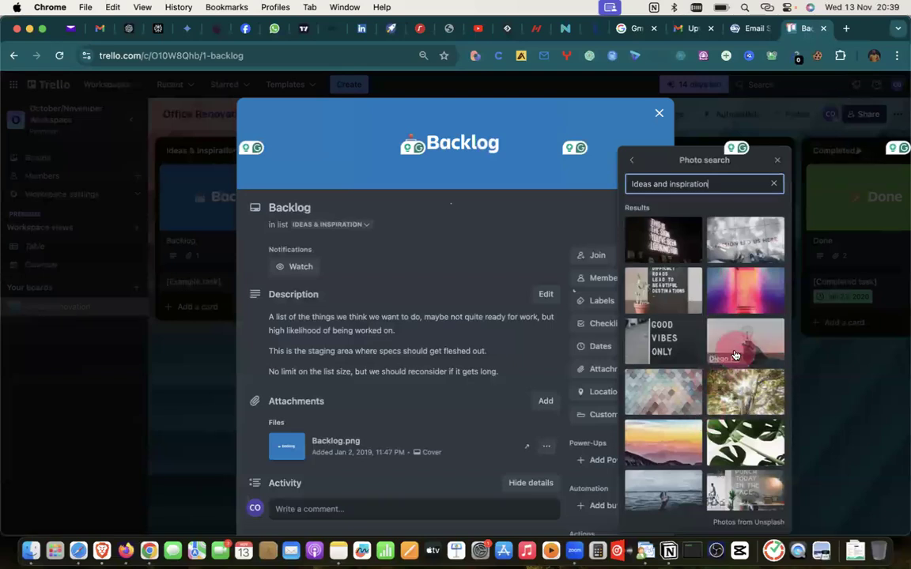
{"action": "scroll", "coordinate": [738, 332], "scroll_direction": "down", "scroll_amount": 3}
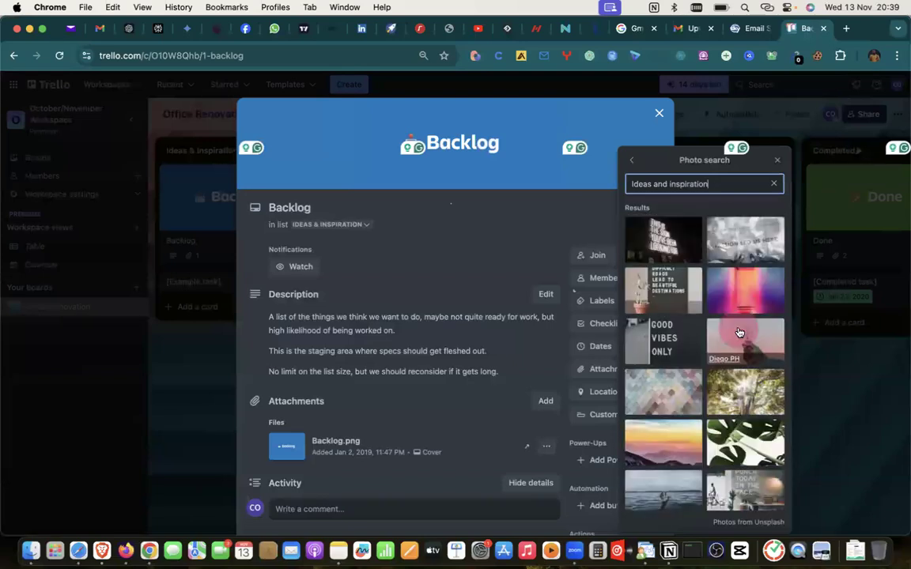
{"action": "scroll", "coordinate": [739, 332], "scroll_direction": "down", "scroll_amount": 10}
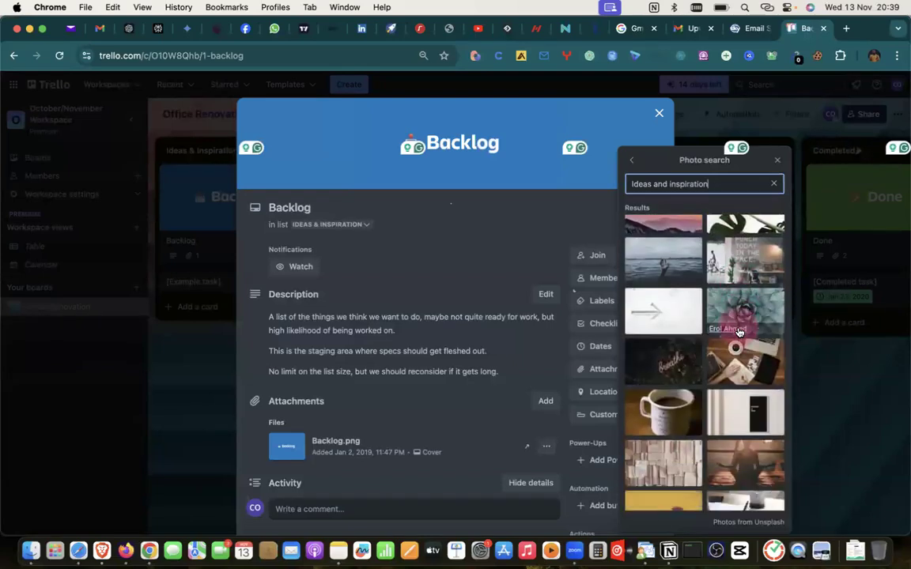
{"action": "scroll", "coordinate": [738, 332], "scroll_direction": "down", "scroll_amount": 10}
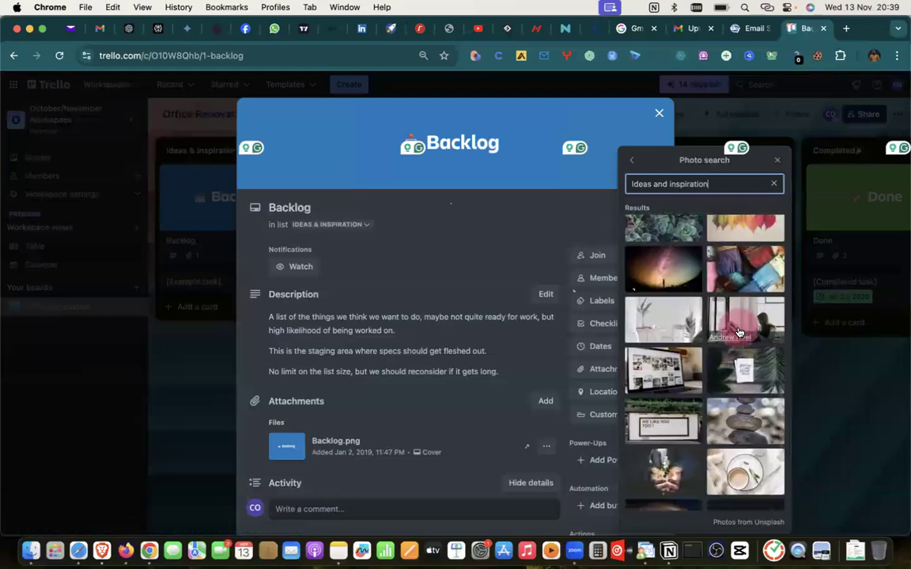
{"action": "scroll", "coordinate": [738, 332], "scroll_direction": "down", "scroll_amount": 1}
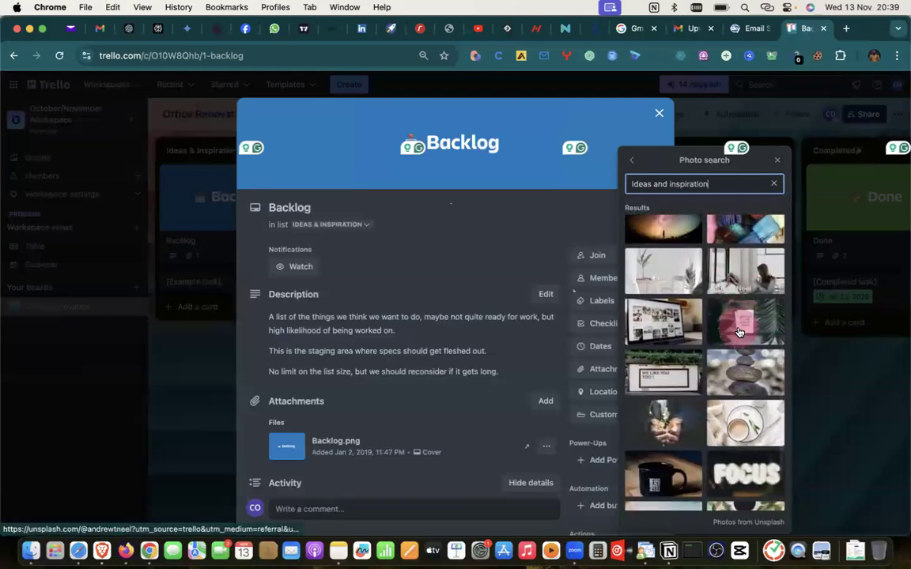
{"action": "scroll", "coordinate": [738, 332], "scroll_direction": "down", "scroll_amount": 2}
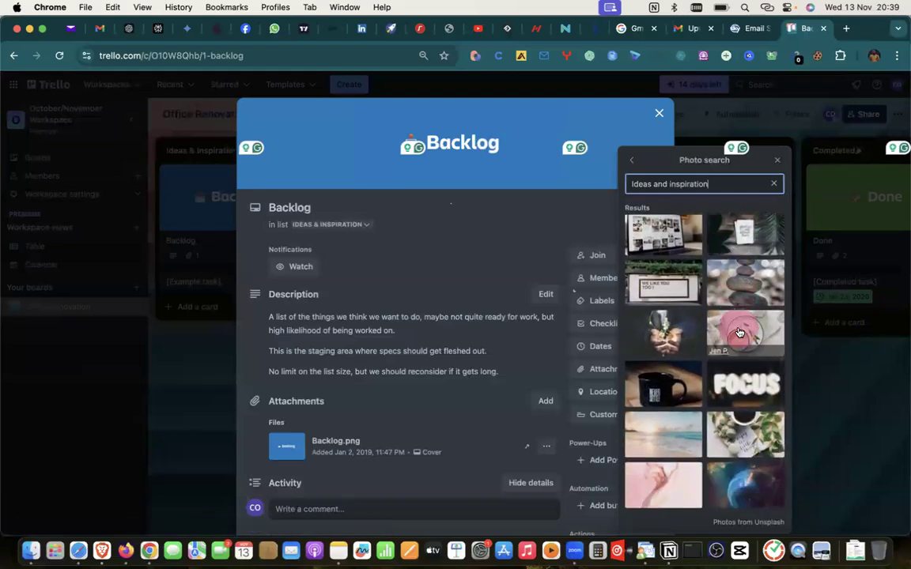
{"action": "scroll", "coordinate": [738, 332], "scroll_direction": "up", "scroll_amount": 3}
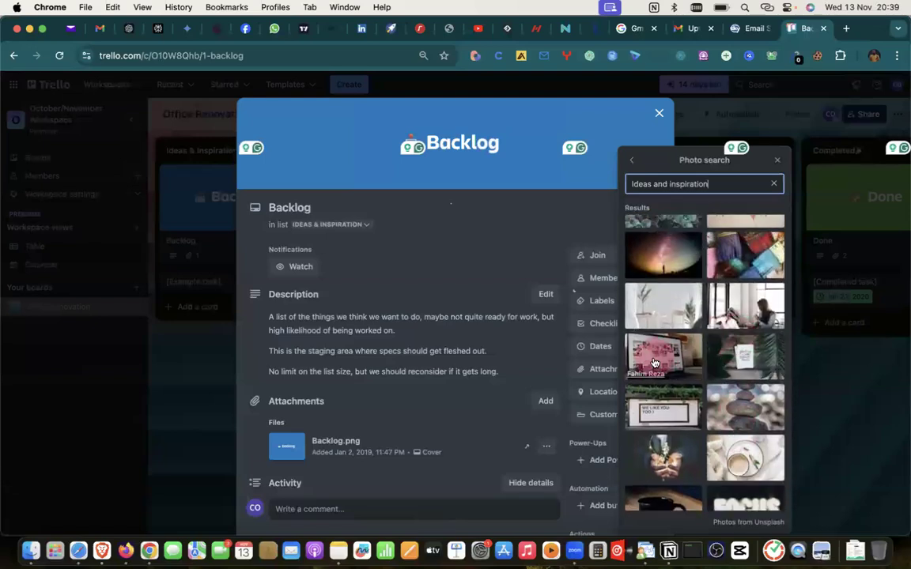
{"action": "left_click", "coordinate": [654, 359]}
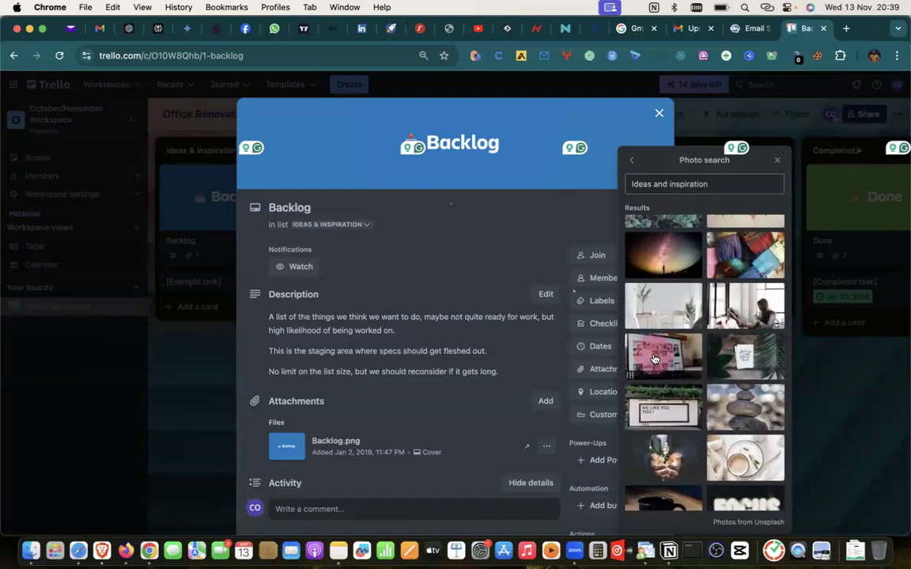
{"action": "left_click", "coordinate": [659, 360]}
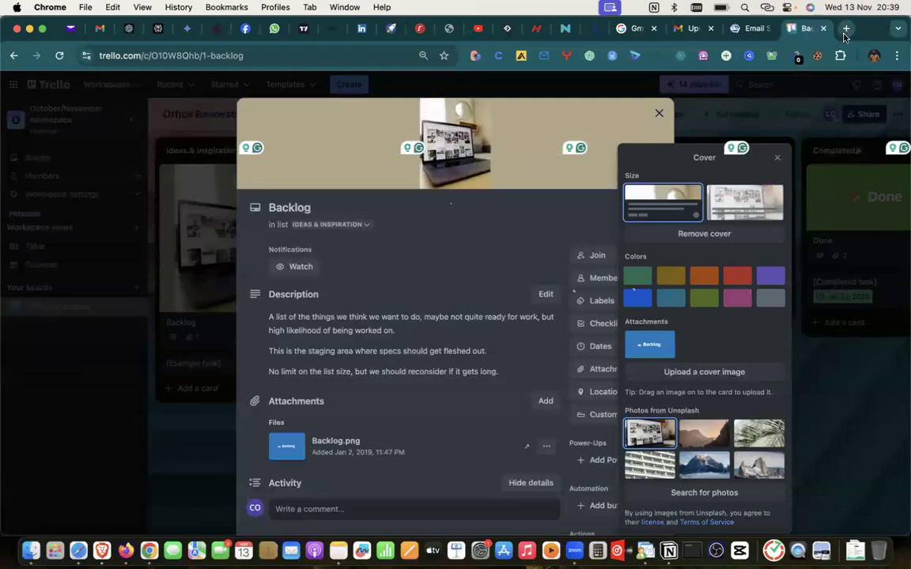
{"action": "left_click", "coordinate": [777, 158]}
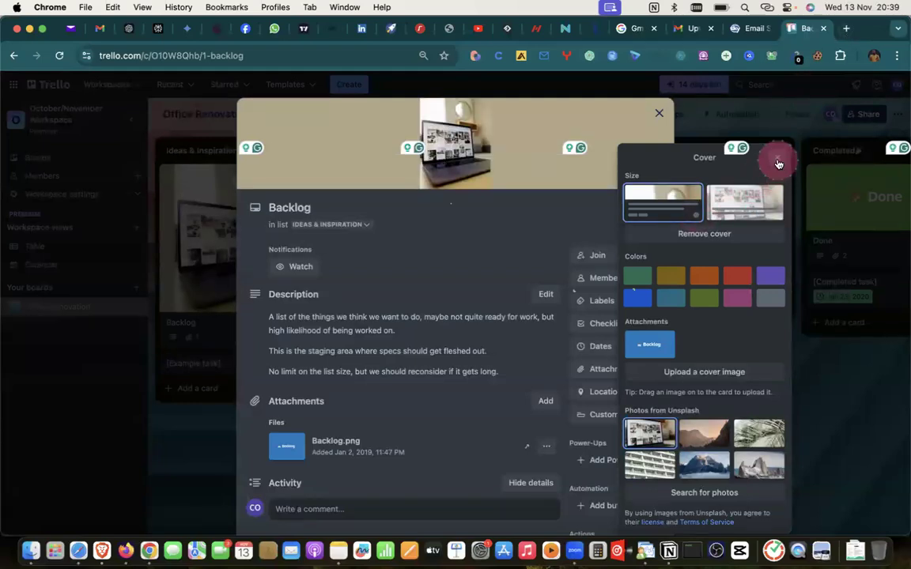
Step: Browse Google Images results for 'ideas and inspirations' in a new tab, then return to Trello
{"action": "key", "text": "super+t"}
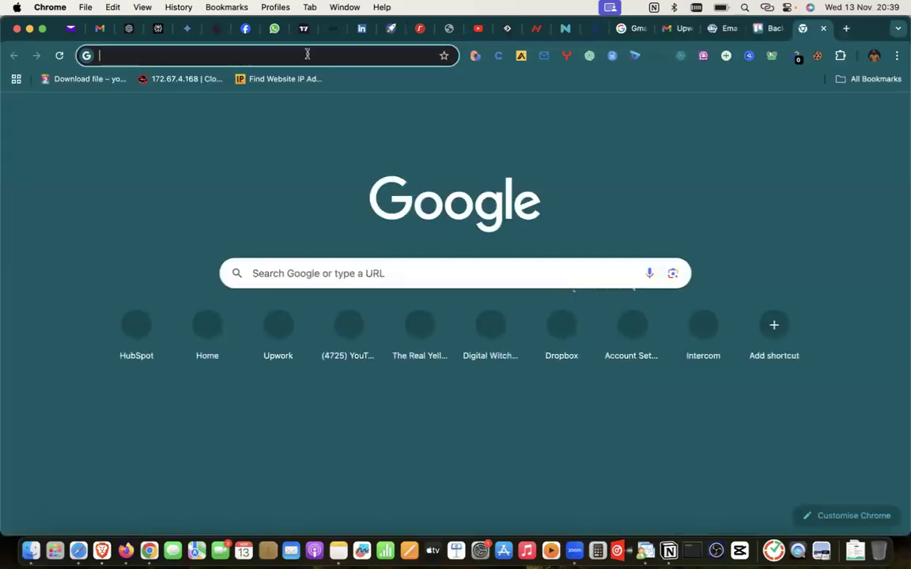
{"action": "type", "text": "ideas and"}
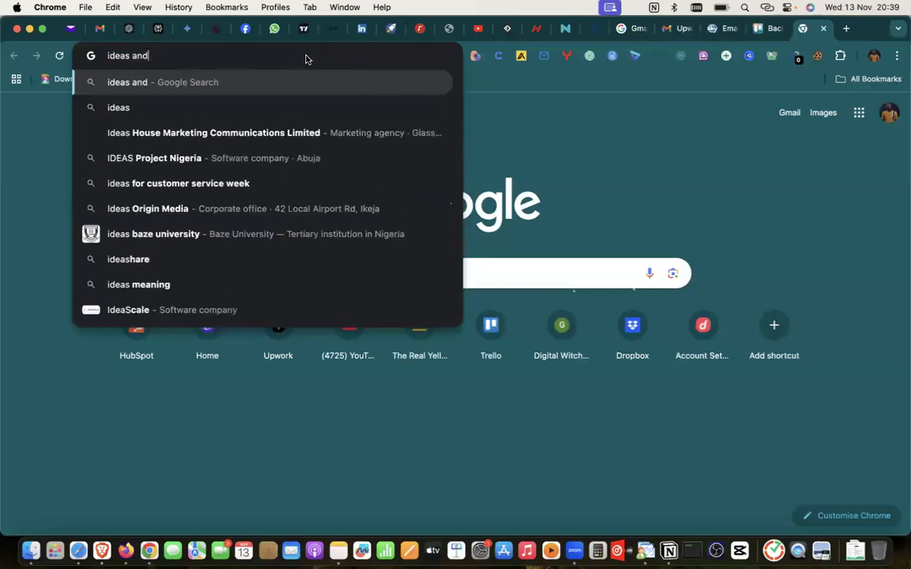
{"action": "type", "text": " inspirations"}
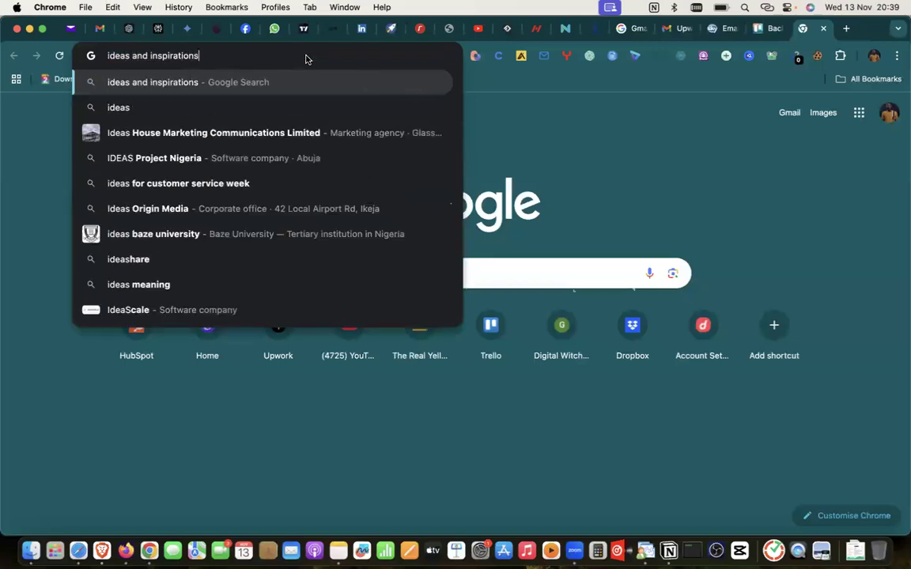
{"action": "key", "text": "Return"}
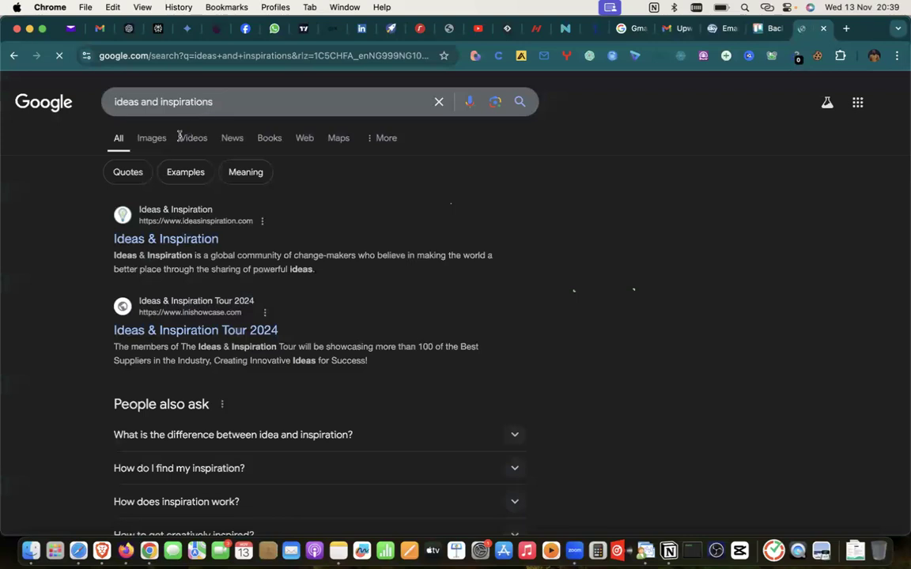
{"action": "left_click", "coordinate": [153, 142]}
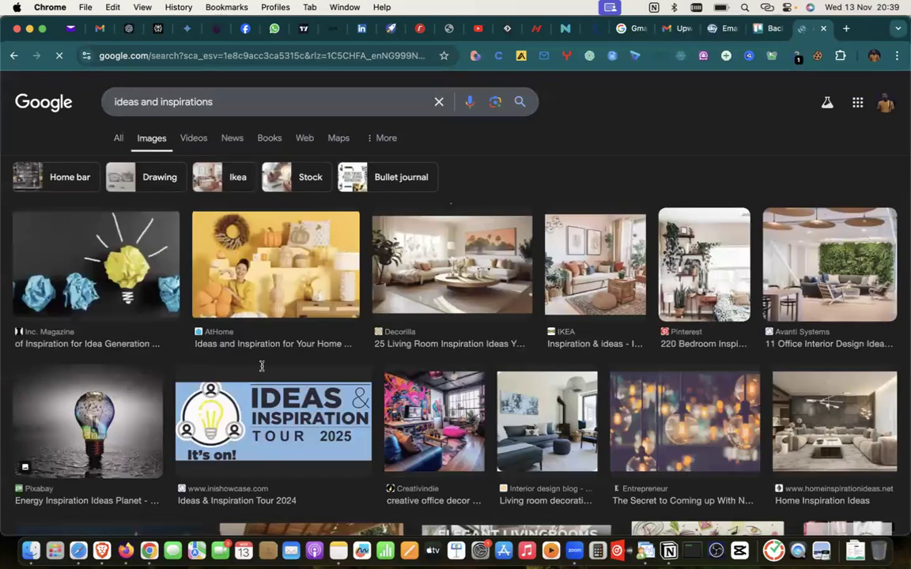
{"action": "scroll", "coordinate": [276, 433], "scroll_direction": "down", "scroll_amount": 1}
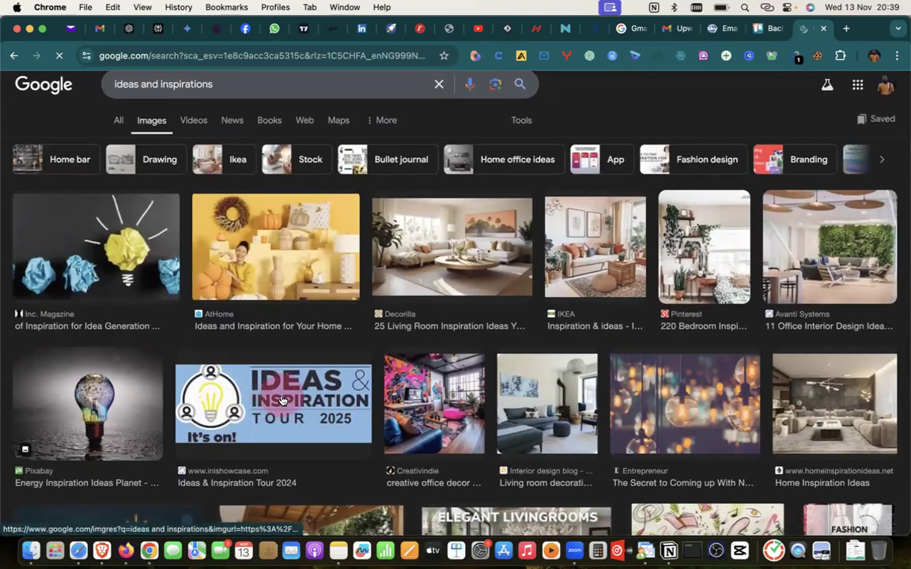
{"action": "scroll", "coordinate": [280, 399], "scroll_direction": "down", "scroll_amount": 1}
{"action": "scroll", "coordinate": [282, 400], "scroll_direction": "down", "scroll_amount": 10}
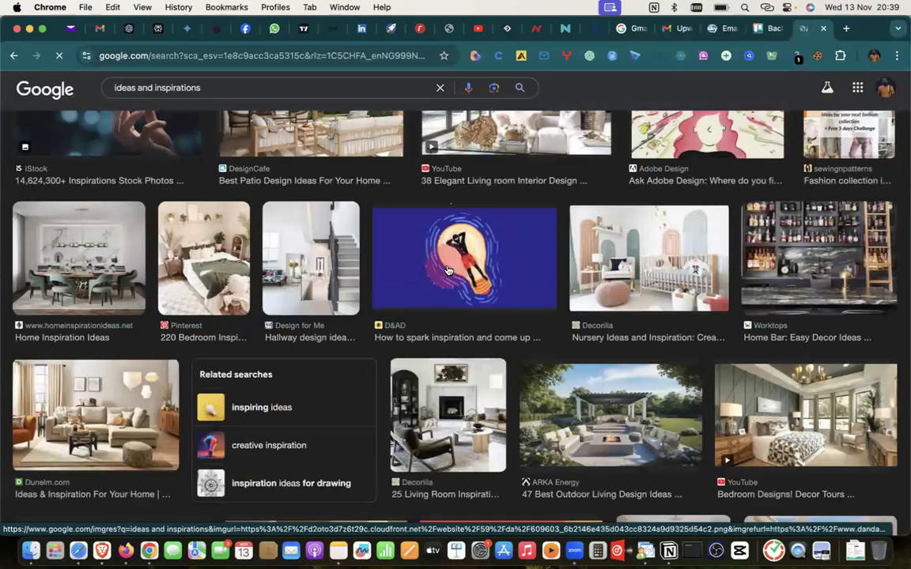
{"action": "scroll", "coordinate": [464, 261], "scroll_direction": "down", "scroll_amount": 6}
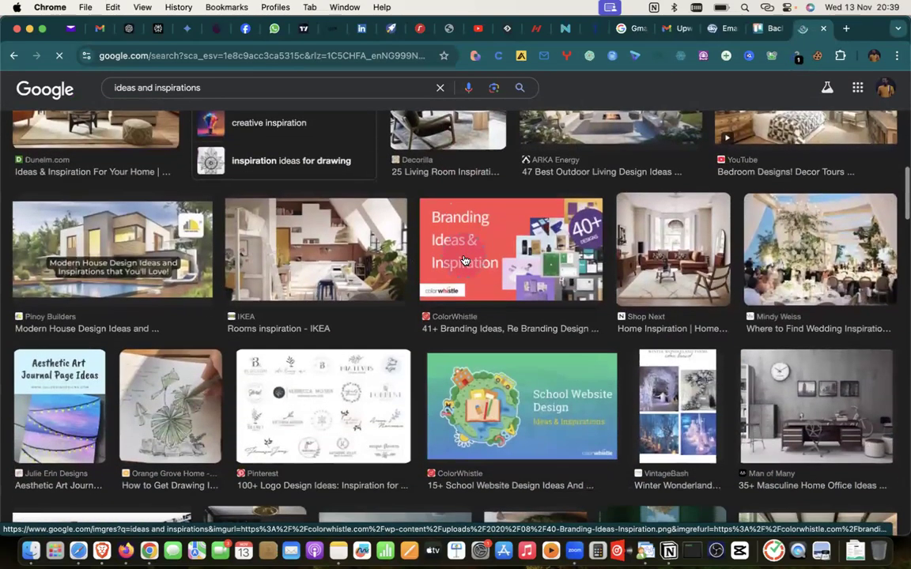
{"action": "scroll", "coordinate": [672, 237], "scroll_direction": "up", "scroll_amount": 8}
{"action": "left_click", "coordinate": [787, 33]}
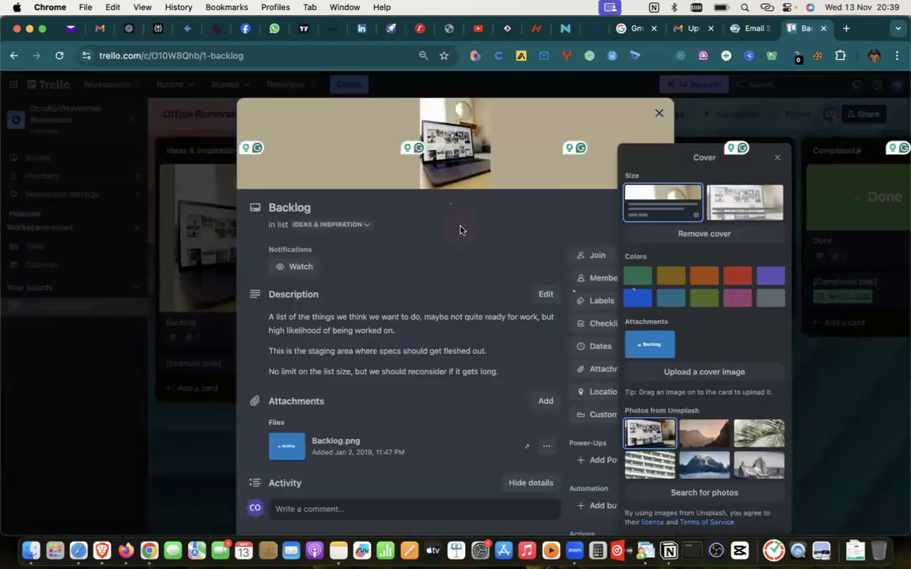
Step: Close the Backlog card and open the Design & Research card's cover options
{"action": "left_click", "coordinate": [611, 128]}
{"action": "left_click", "coordinate": [661, 115]}
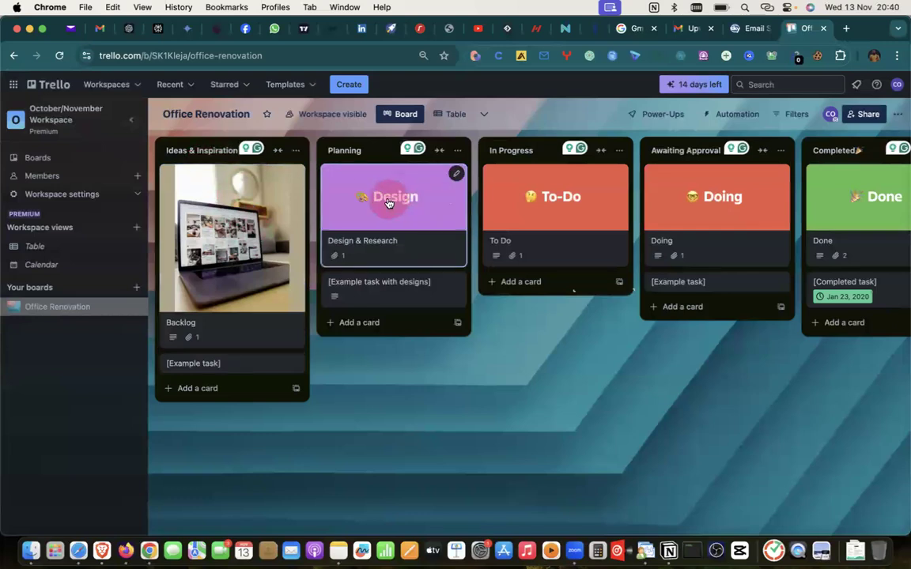
{"action": "left_click", "coordinate": [454, 174]}
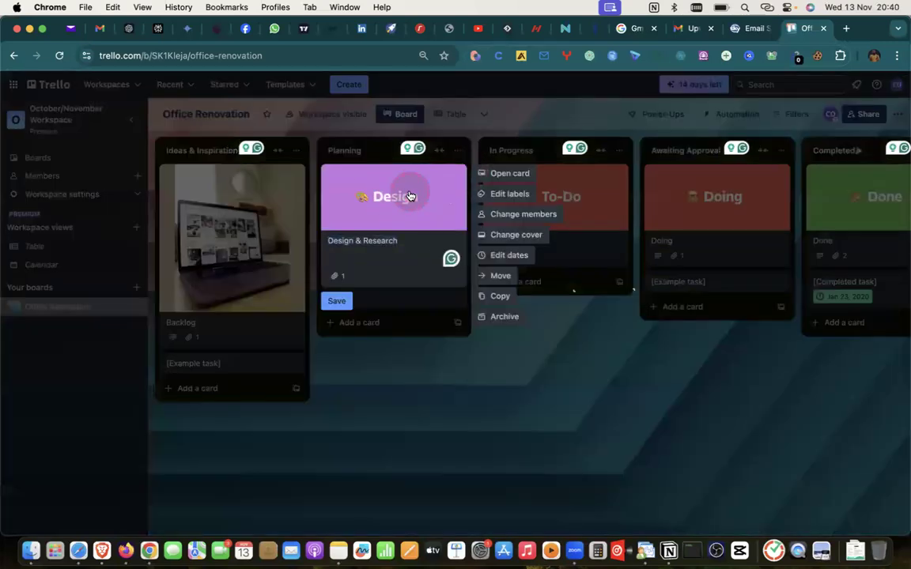
{"action": "left_click", "coordinate": [474, 128]}
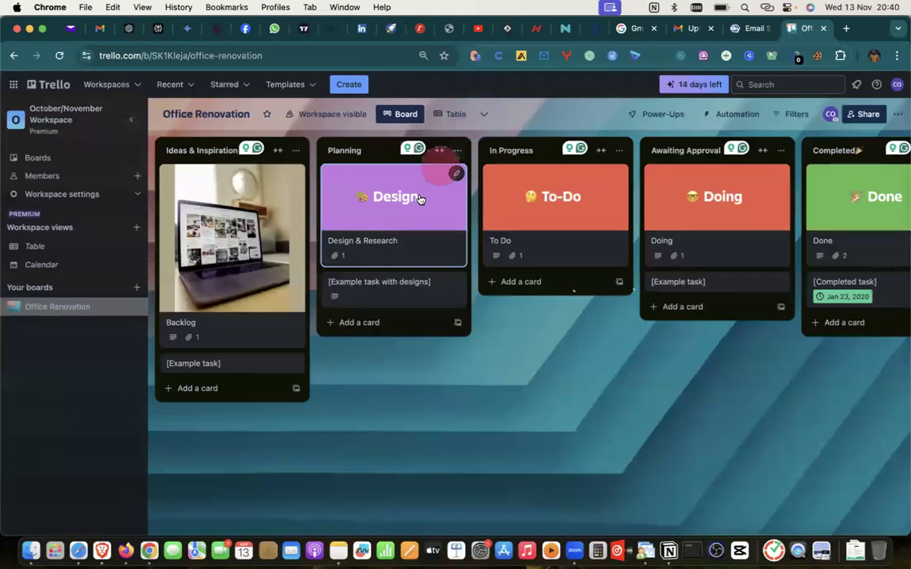
{"action": "left_click", "coordinate": [411, 199]}
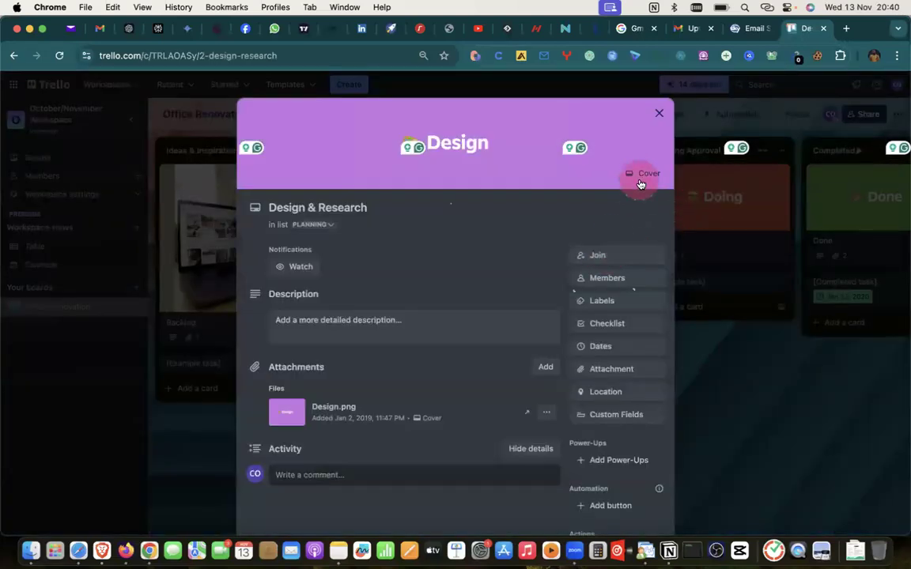
{"action": "left_click", "coordinate": [644, 174]}
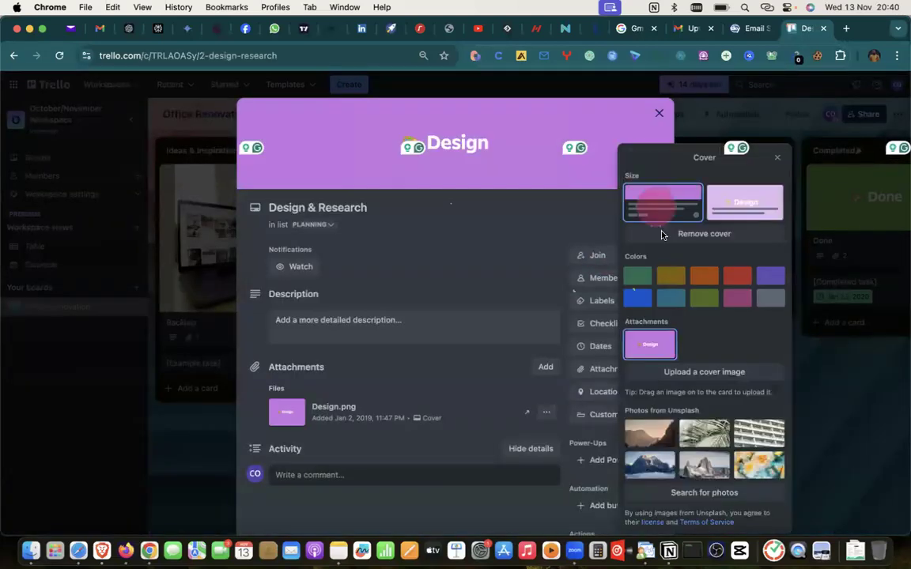
Step: Set an Unsplash 'Planning' photo of people over paper plans as the cover, then close the card
{"action": "left_click", "coordinate": [676, 491]}
{"action": "type", "text": "Planning"}
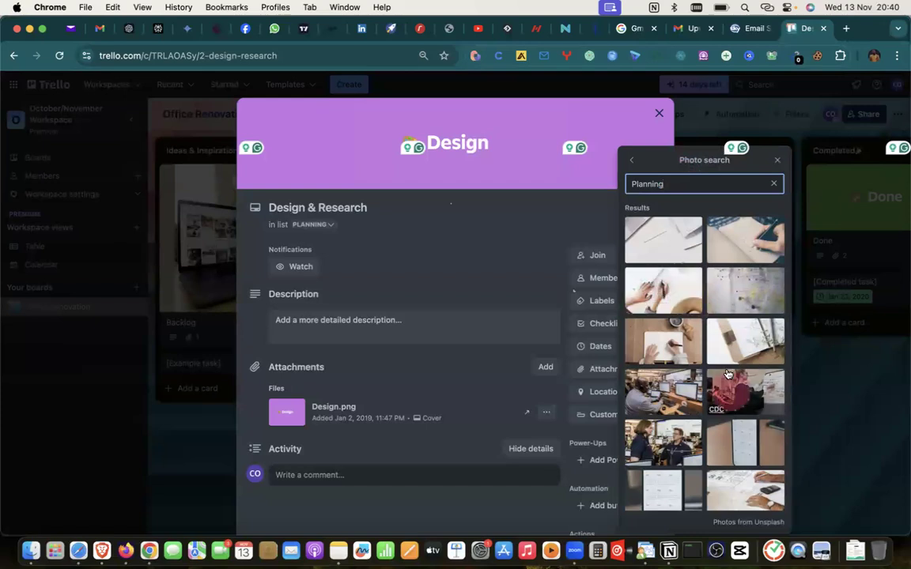
{"action": "left_click", "coordinate": [743, 485]}
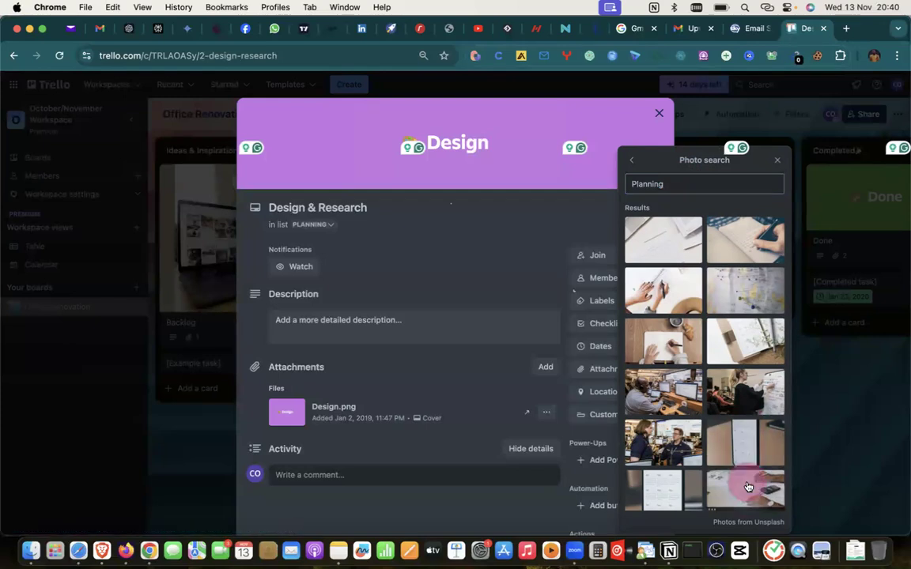
{"action": "left_click", "coordinate": [748, 487]}
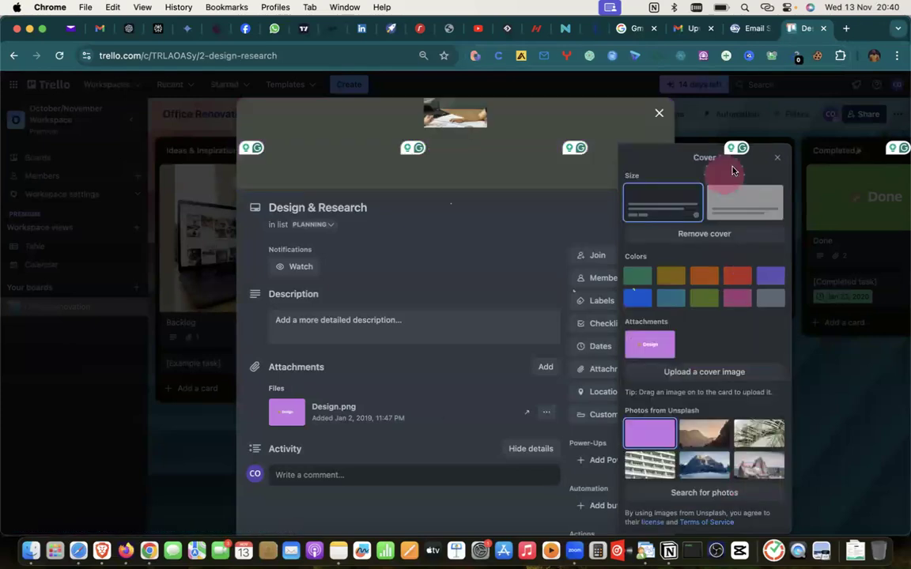
{"action": "left_click", "coordinate": [778, 158]}
{"action": "left_click", "coordinate": [658, 113]}
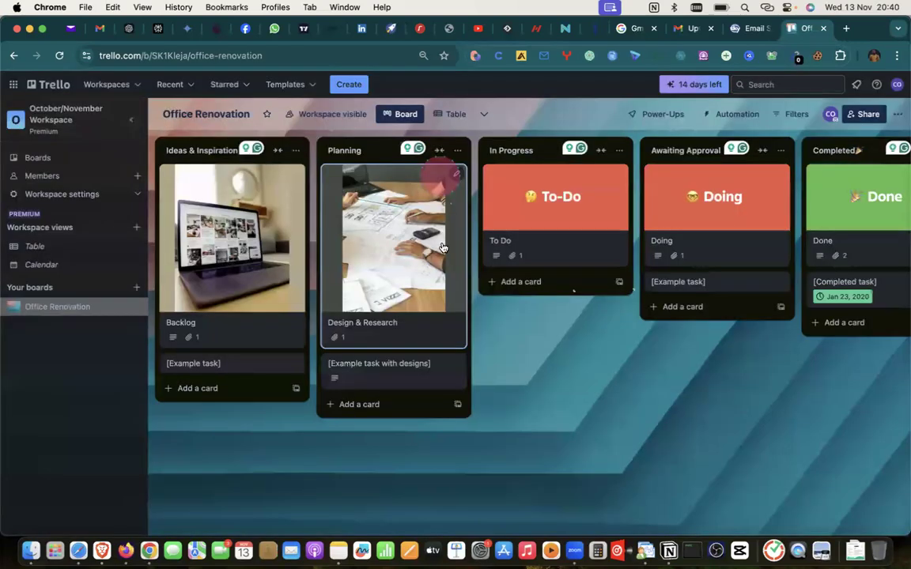
Step: Open the To Do card's cover options and search Unsplash for 'In progress'
{"action": "left_click", "coordinate": [564, 201]}
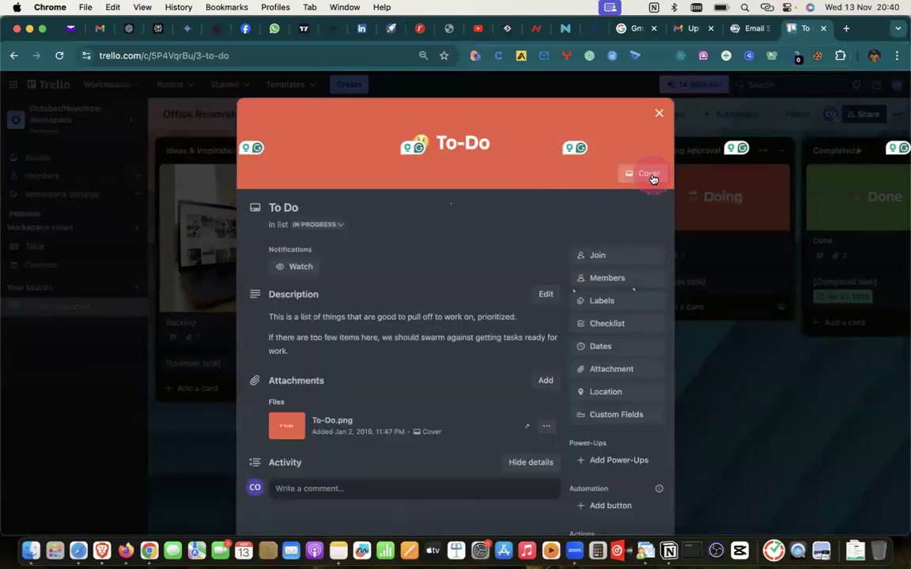
{"action": "left_click", "coordinate": [647, 176]}
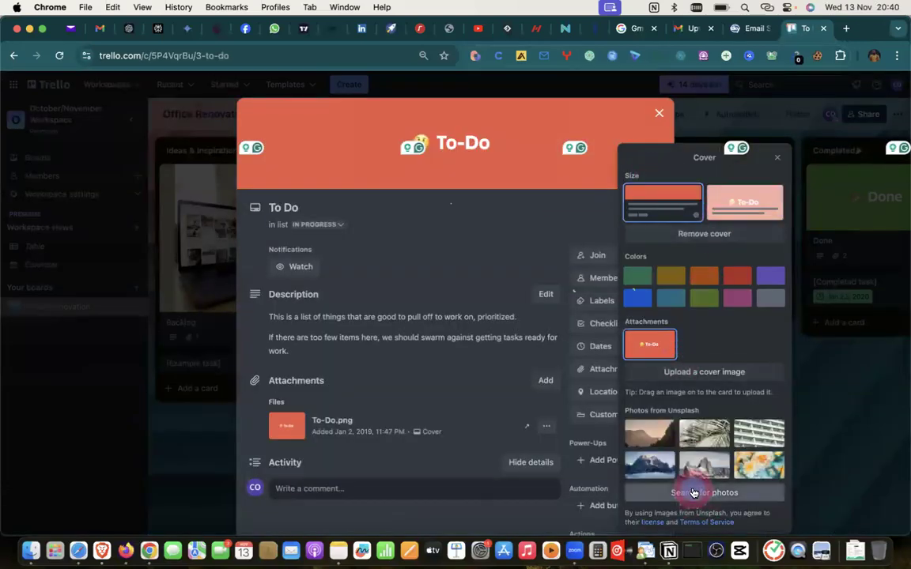
{"action": "left_click", "coordinate": [693, 492]}
{"action": "left_click", "coordinate": [696, 226]}
{"action": "type", "text": "In progree"}
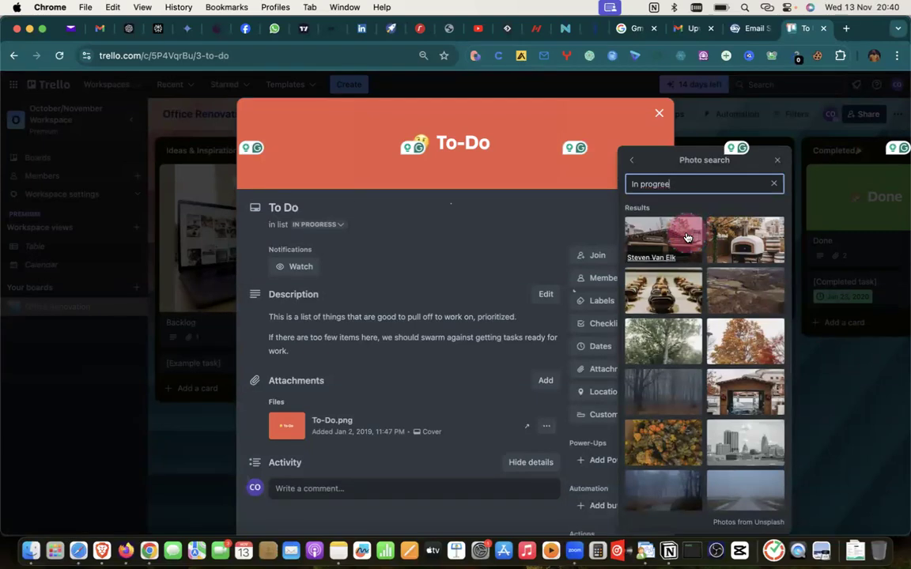
{"action": "scroll", "coordinate": [701, 352], "scroll_direction": "down", "scroll_amount": 2}
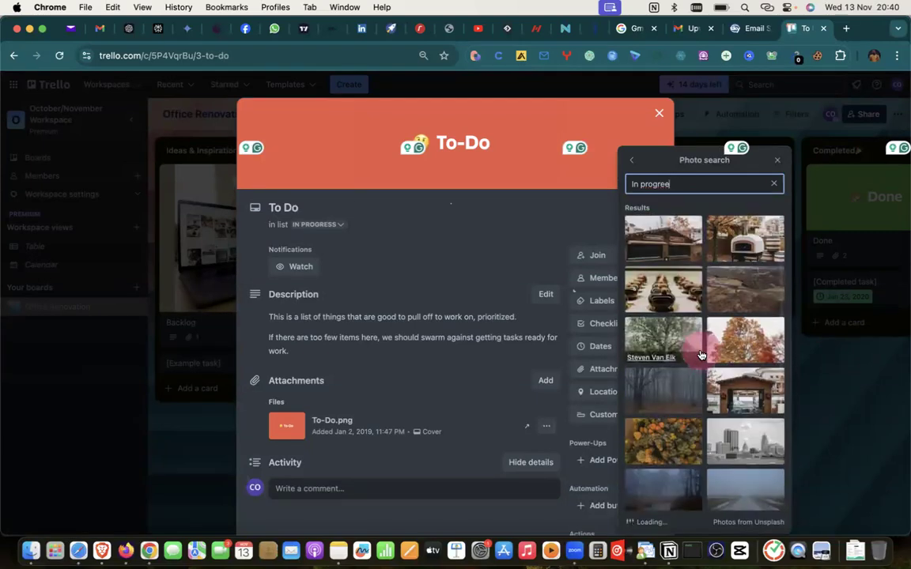
{"action": "scroll", "coordinate": [701, 354], "scroll_direction": "down", "scroll_amount": 10}
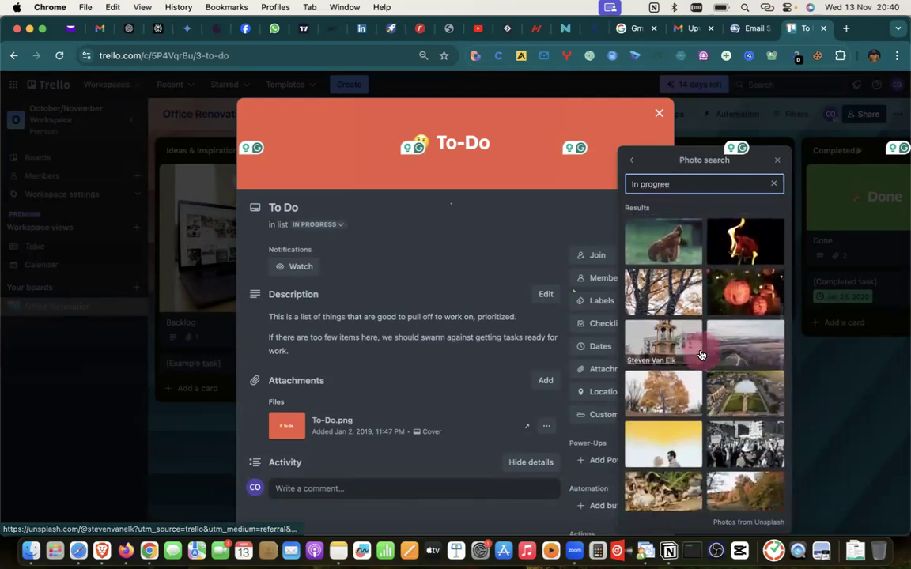
{"action": "scroll", "coordinate": [701, 355], "scroll_direction": "down", "scroll_amount": 5}
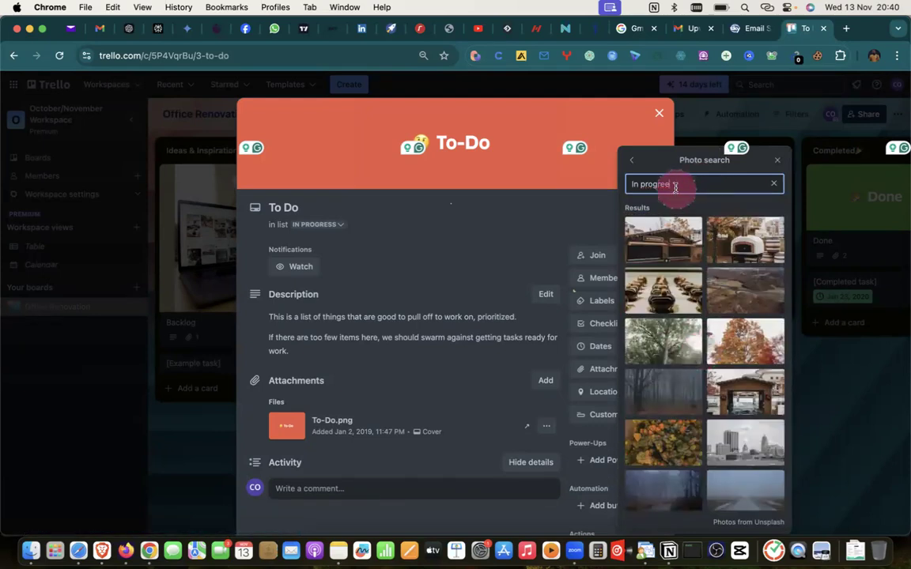
{"action": "key", "text": "BackSpace"}
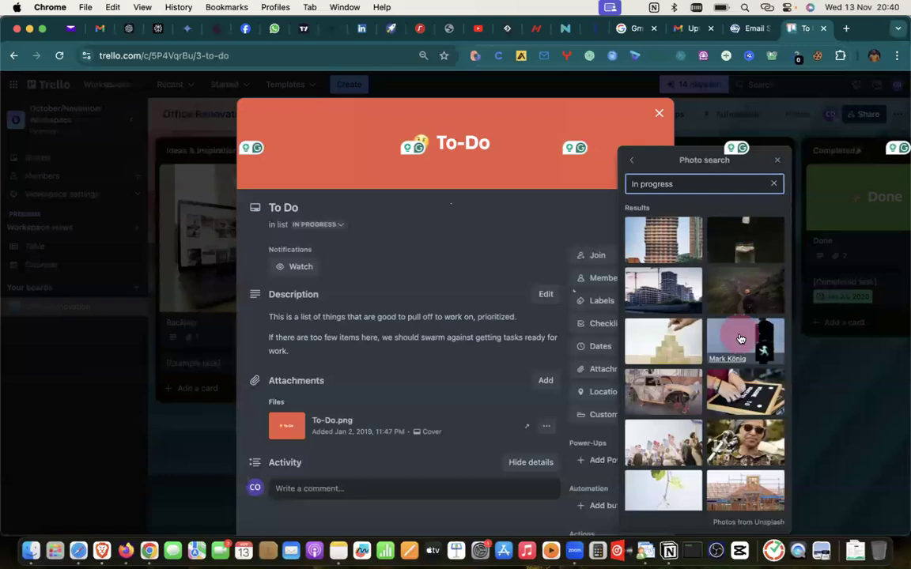
Step: Choose the road-works sign photo as the To Do card's cover and close the card
{"action": "scroll", "coordinate": [746, 379], "scroll_direction": "down", "scroll_amount": 3}
{"action": "scroll", "coordinate": [746, 401], "scroll_direction": "up", "scroll_amount": 3}
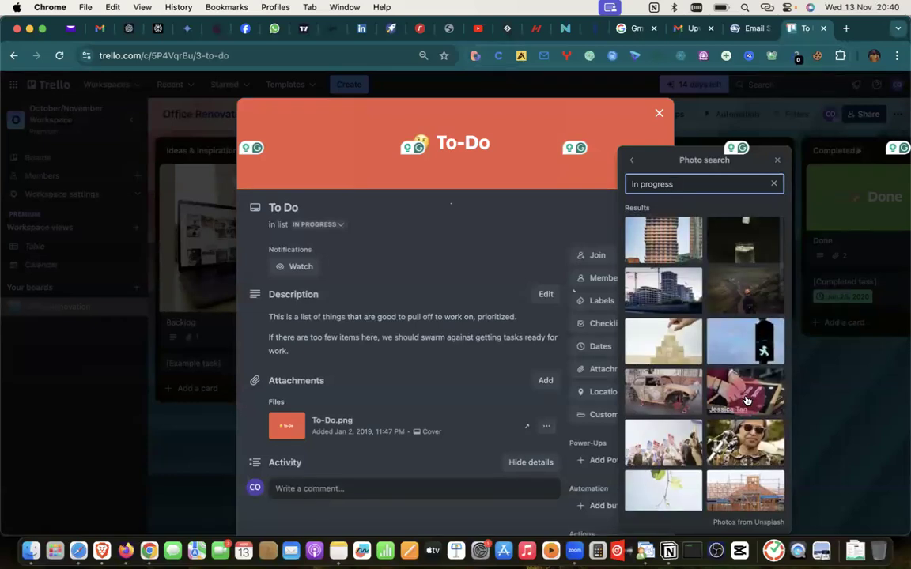
{"action": "scroll", "coordinate": [732, 361], "scroll_direction": "down", "scroll_amount": 3}
{"action": "scroll", "coordinate": [729, 356], "scroll_direction": "up", "scroll_amount": 3}
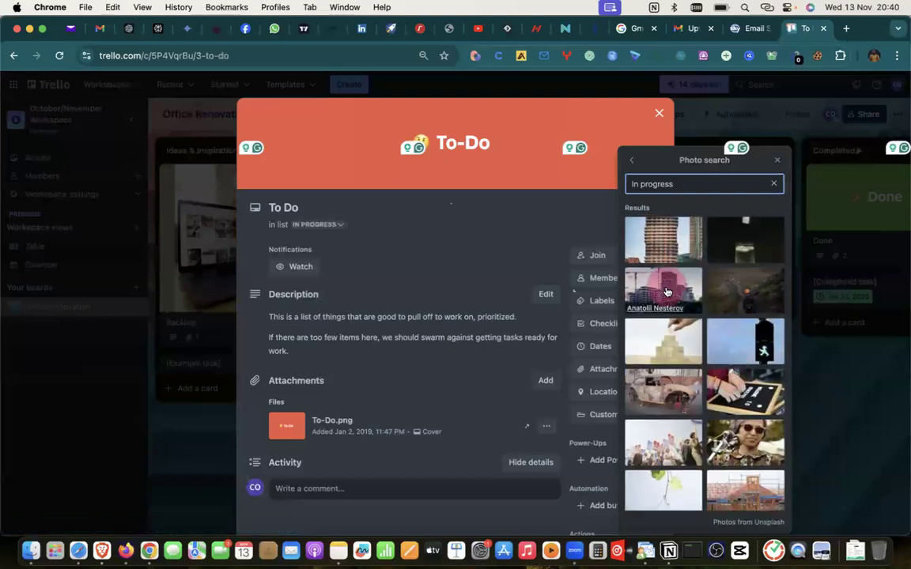
{"action": "scroll", "coordinate": [681, 385], "scroll_direction": "down", "scroll_amount": 5}
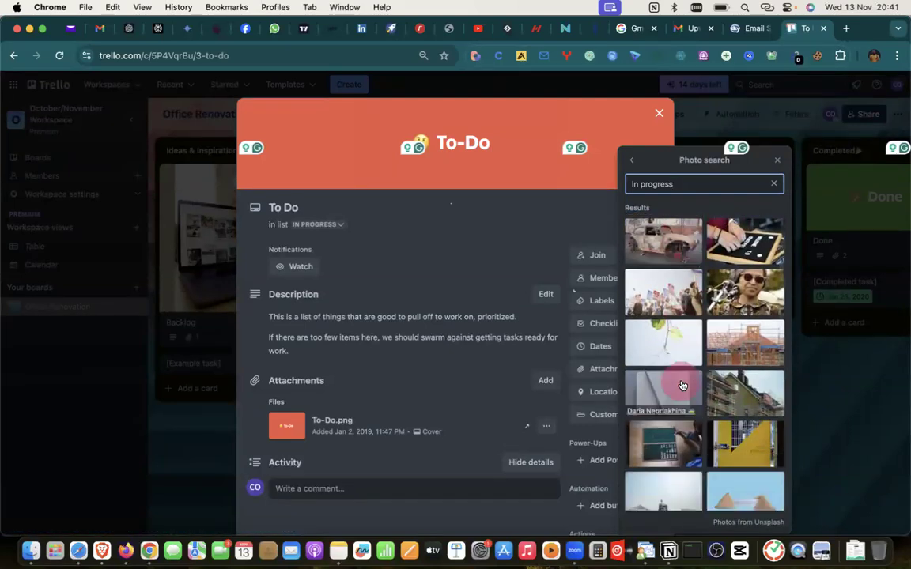
{"action": "scroll", "coordinate": [682, 386], "scroll_direction": "down", "scroll_amount": 6}
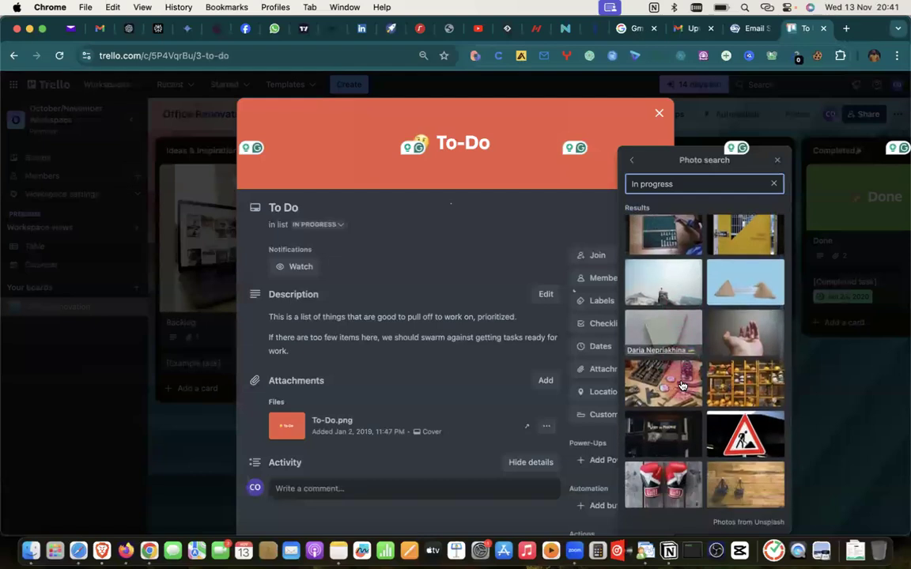
{"action": "left_click", "coordinate": [744, 440]}
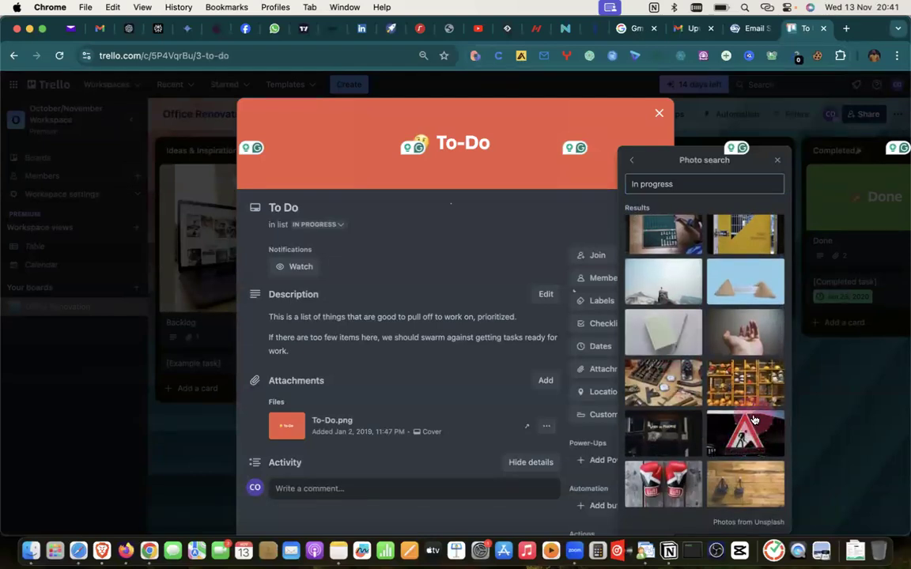
{"action": "left_click", "coordinate": [776, 161]}
{"action": "left_click", "coordinate": [659, 113]}
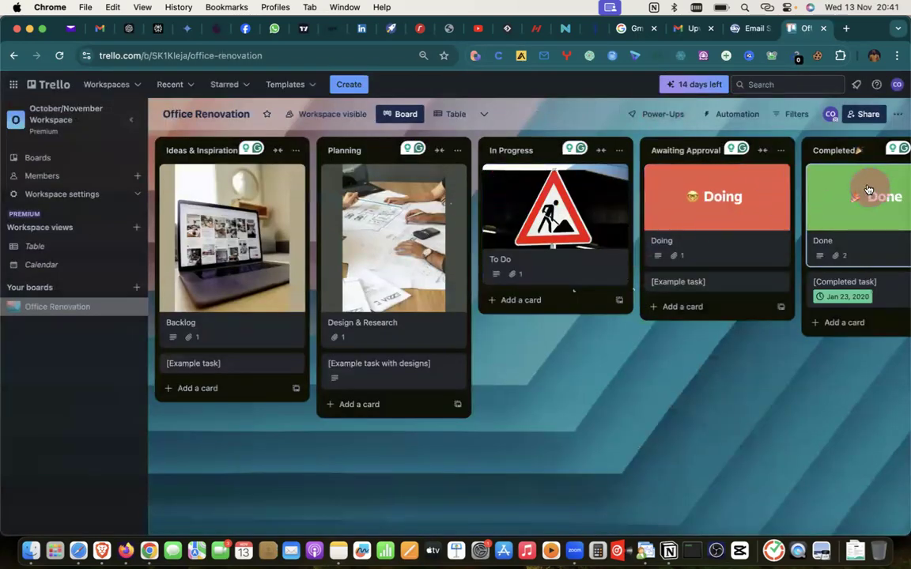
Step: Scroll across the renamed board lists, then return to the ChatGPT plan's list titles
{"action": "scroll", "coordinate": [830, 189], "scroll_direction": "right", "scroll_amount": 6}
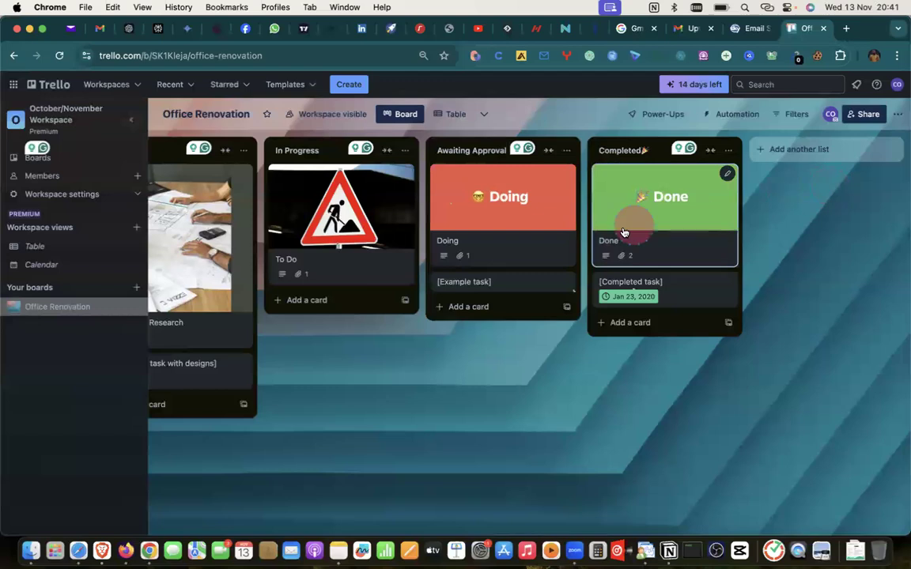
{"action": "scroll", "coordinate": [628, 218], "scroll_direction": "left", "scroll_amount": 5}
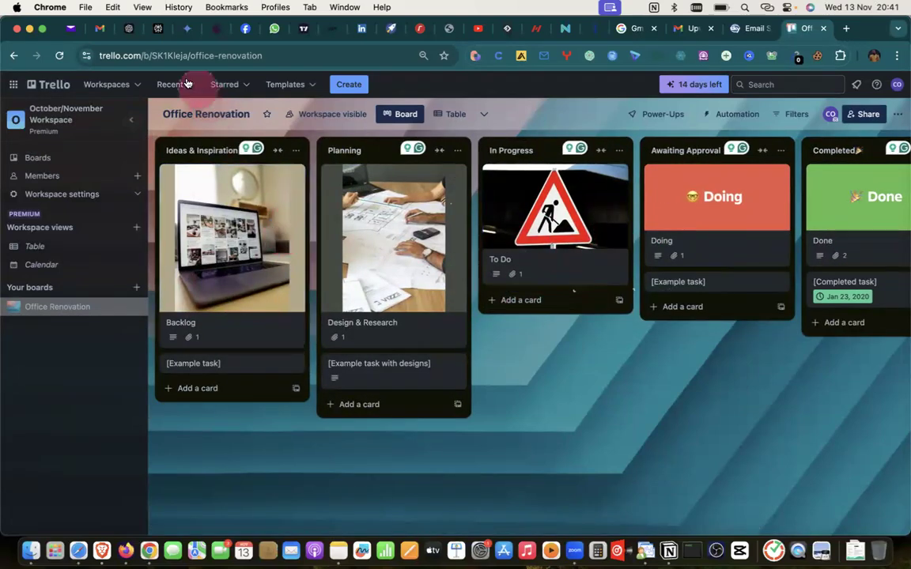
{"action": "left_click", "coordinate": [129, 29]}
{"action": "scroll", "coordinate": [413, 290], "scroll_direction": "down", "scroll_amount": 2}
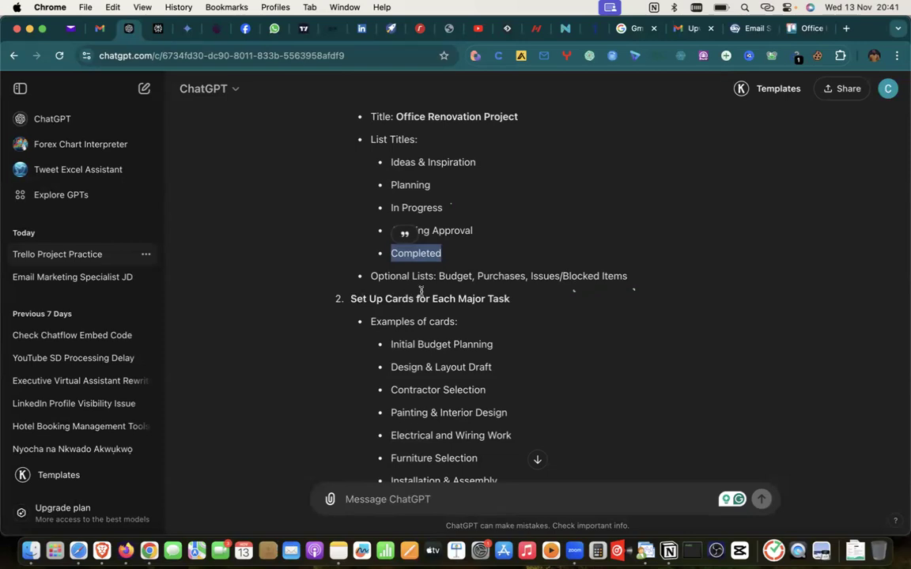
Step: Draft a ChatGPT message asking for a project timeline and task due dates, correcting 'og' to 'of'
{"action": "left_click", "coordinate": [389, 500]}
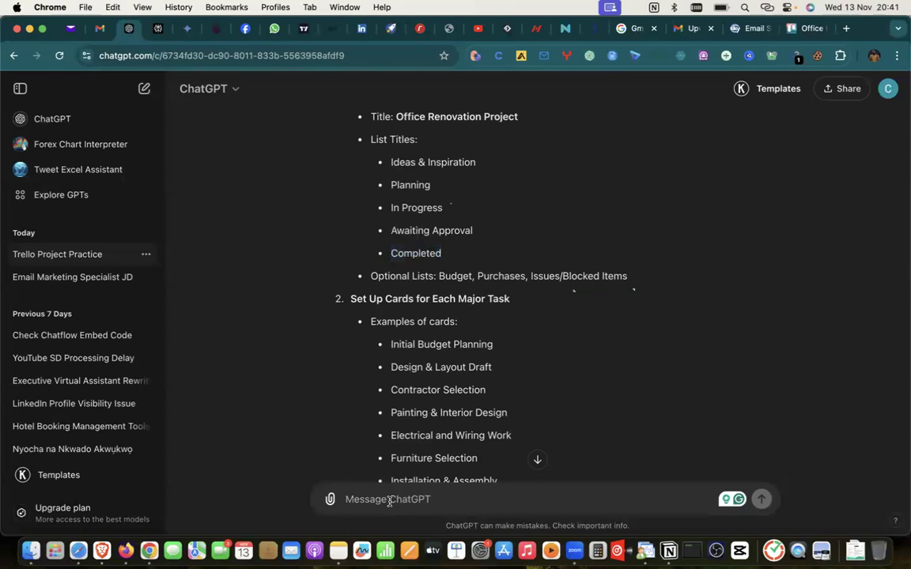
{"action": "type", "text": "I"}
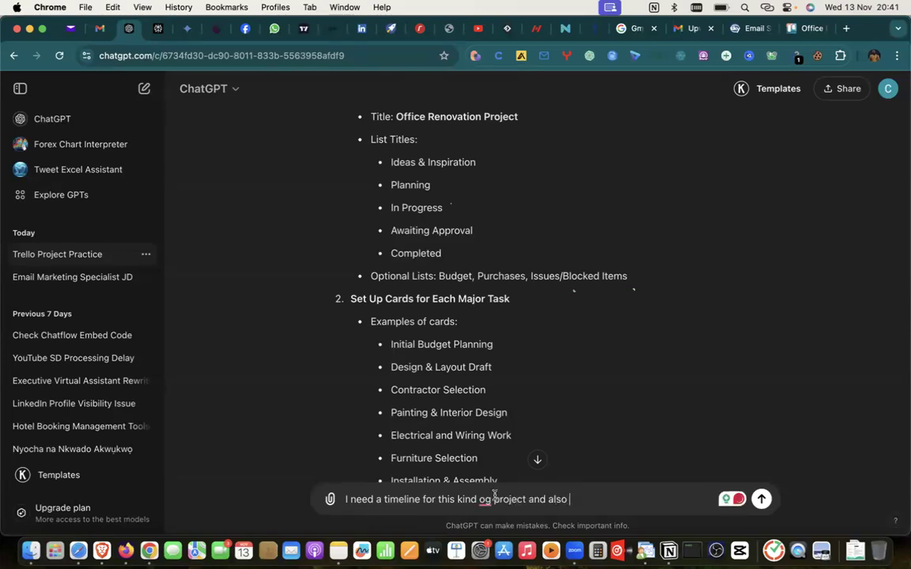
{"action": "mouse_move", "coordinate": [486, 499]}
{"action": "key", "text": "BackSpace"}
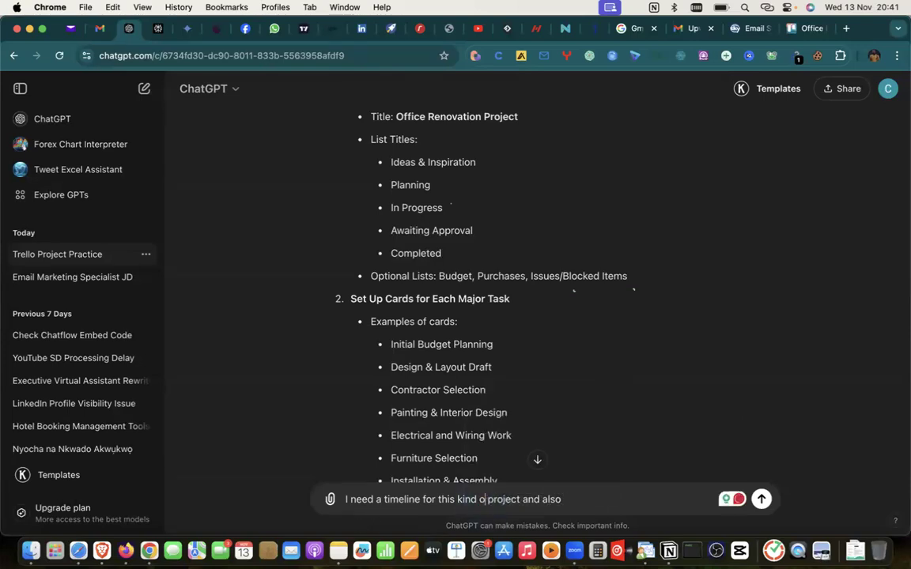
{"action": "type", "text": "f"}
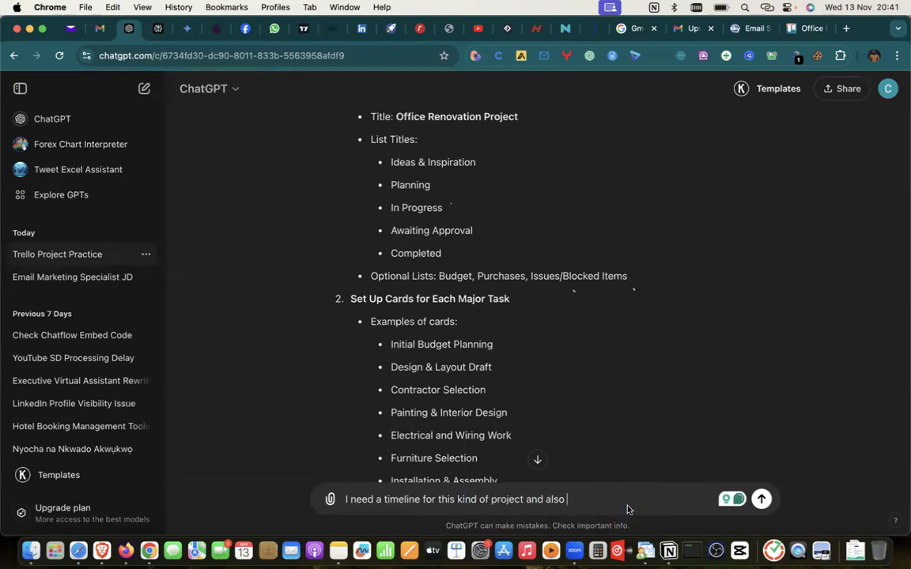
{"action": "type", "text": " assign"}
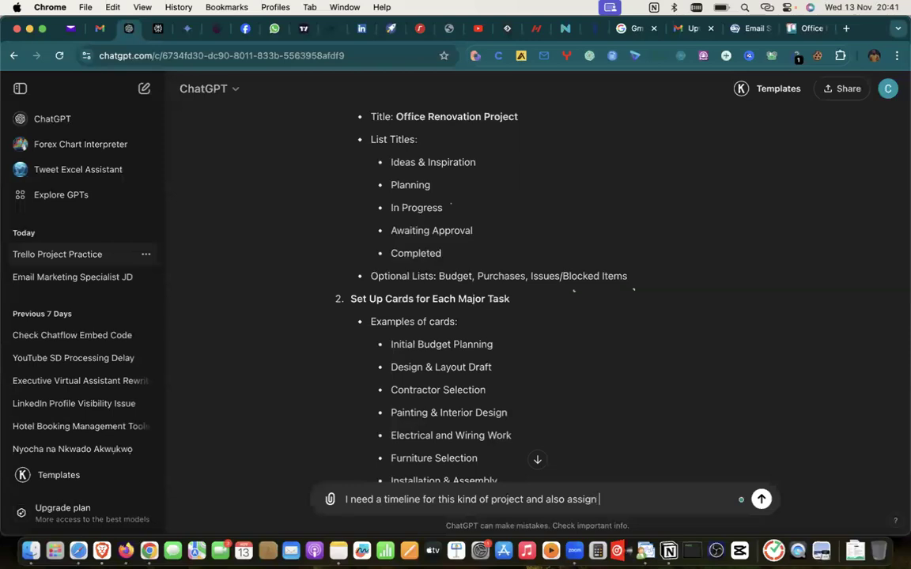
{"action": "type", "text": " due dates to each li"}
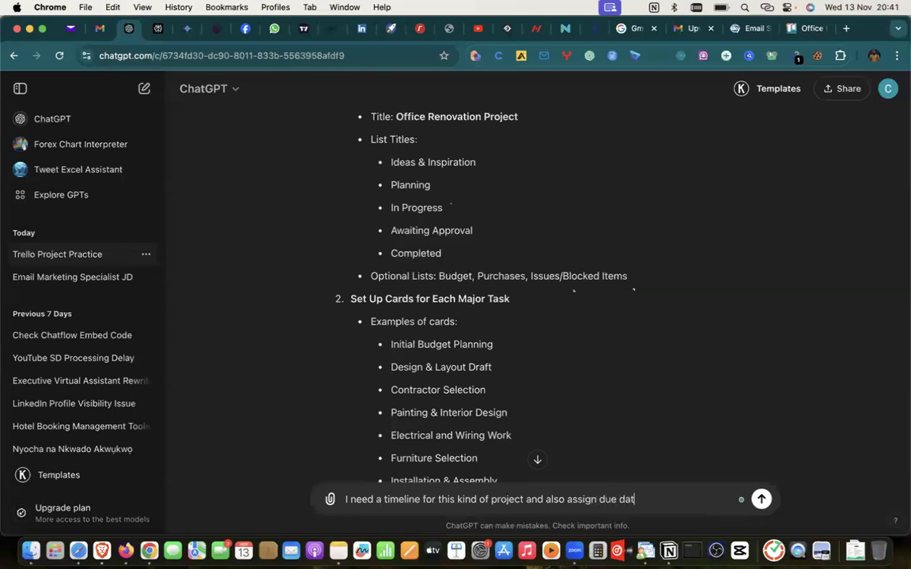
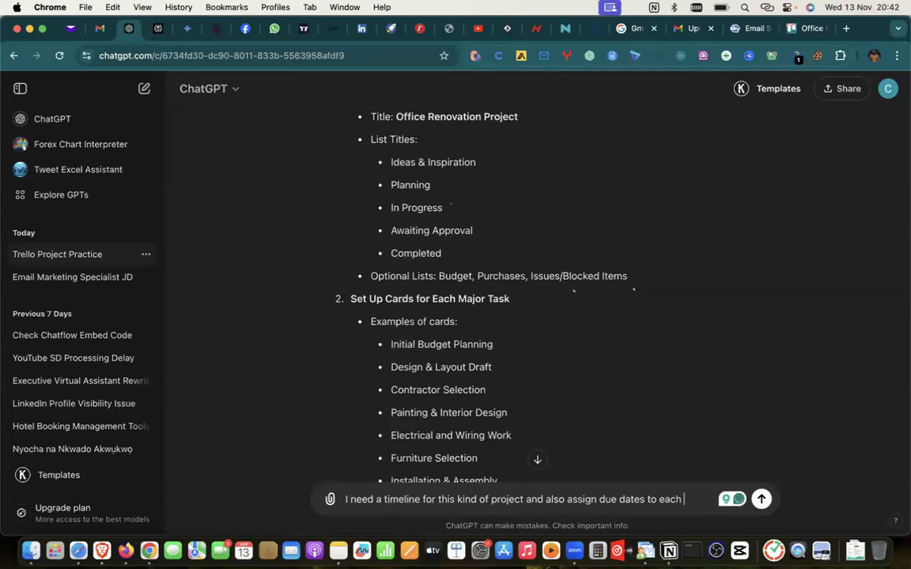
Step: Finish and send the prompt asking for due dates for each card and checklists for each task
{"action": "key", "text": "BackSpace"}
{"action": "type", "text": "card and tak"}
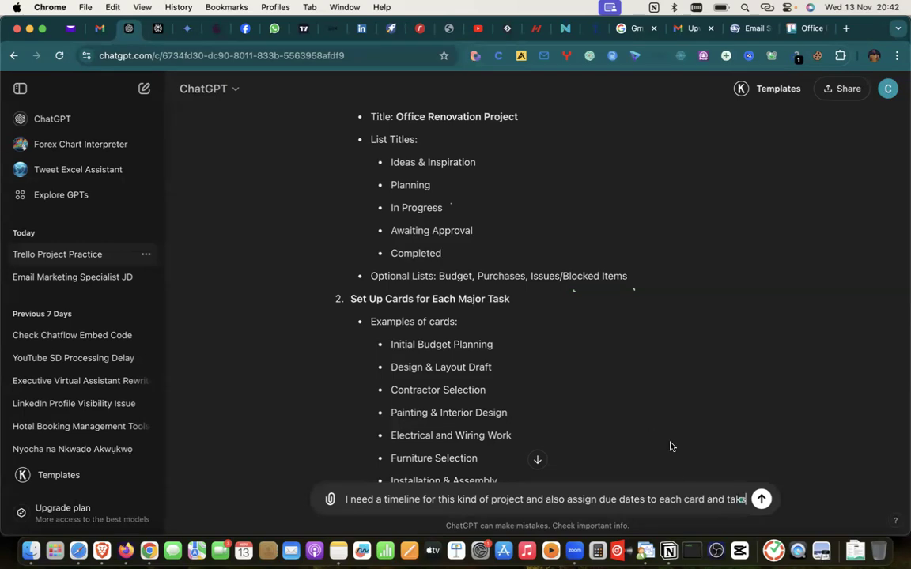
{"action": "key", "text": "BackSpace"}
{"action": "scroll", "coordinate": [681, 409], "scroll_direction": "down", "scroll_amount": 8}
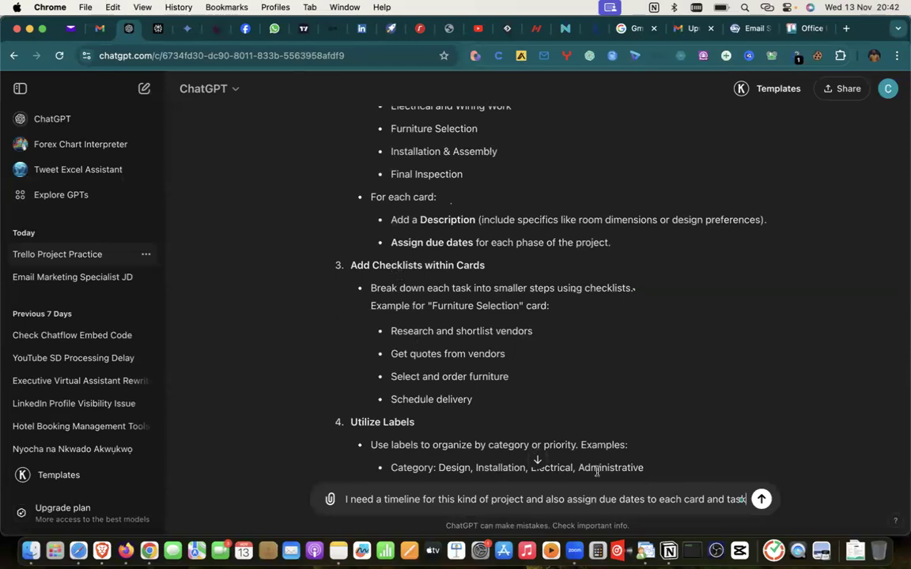
{"action": "type", "text": "."}
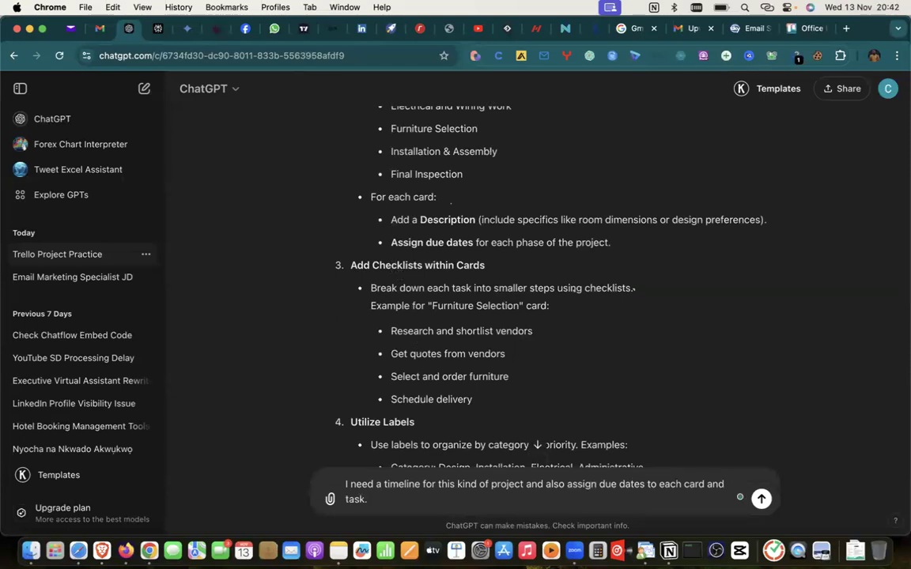
{"action": "type", "text": " I also need checklist "}
{"action": "type", "text": " to comple"}
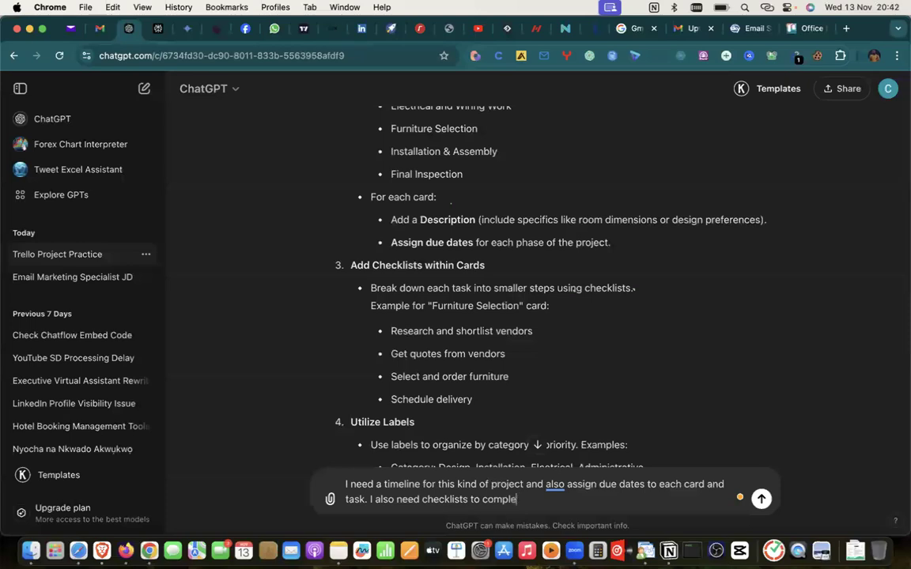
{"action": "key", "text": "BackSpace"}
{"action": "key", "text": "BackSpace"}
{"action": "key", "text": "BackSpace"}
{"action": "type", "text": "ach task"}
{"action": "key", "text": "Return"}
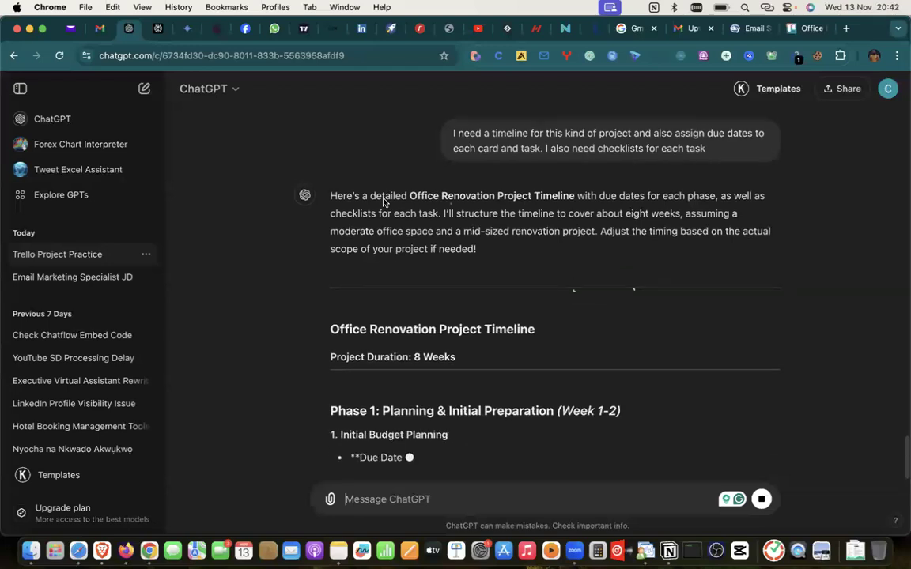
{"action": "scroll", "coordinate": [544, 321], "scroll_direction": "down", "scroll_amount": 2}
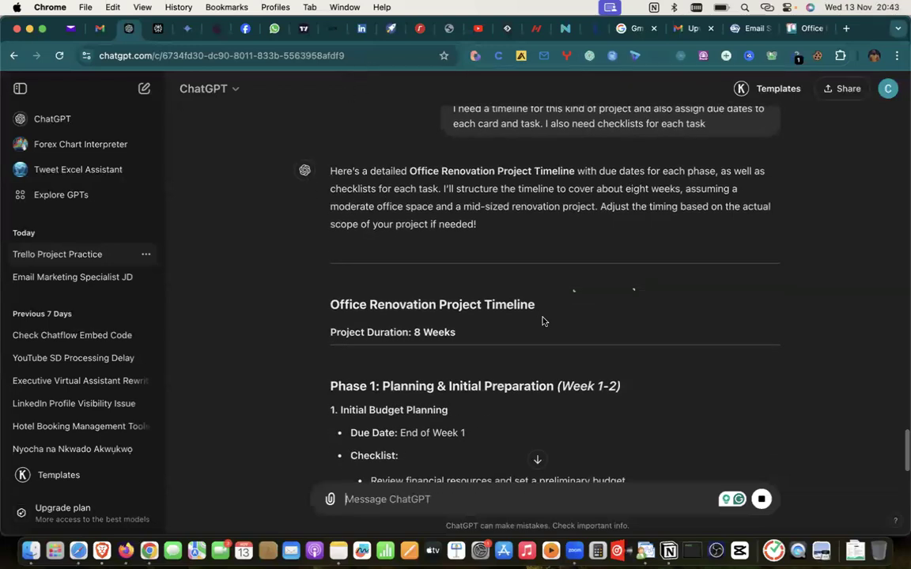
{"action": "scroll", "coordinate": [542, 320], "scroll_direction": "down", "scroll_amount": 1}
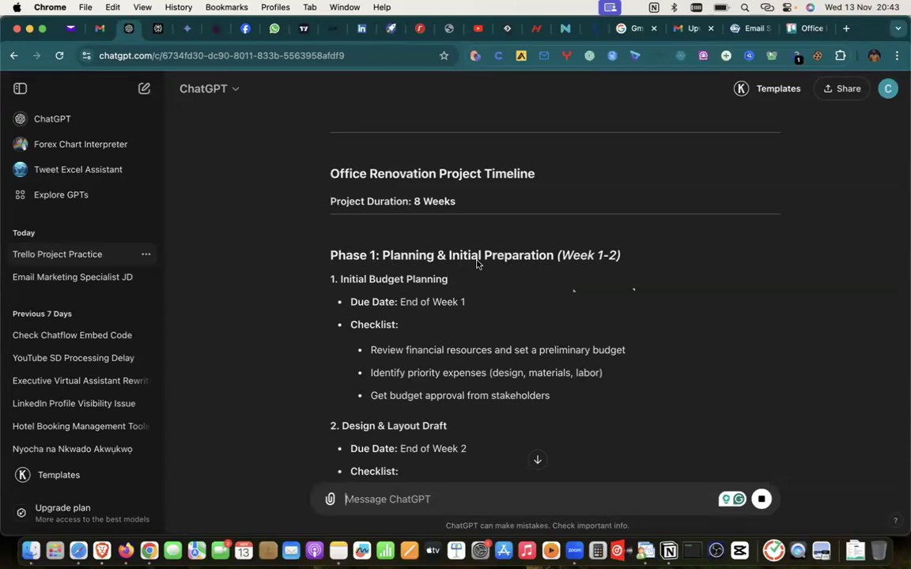
{"action": "left_click", "coordinate": [806, 28]}
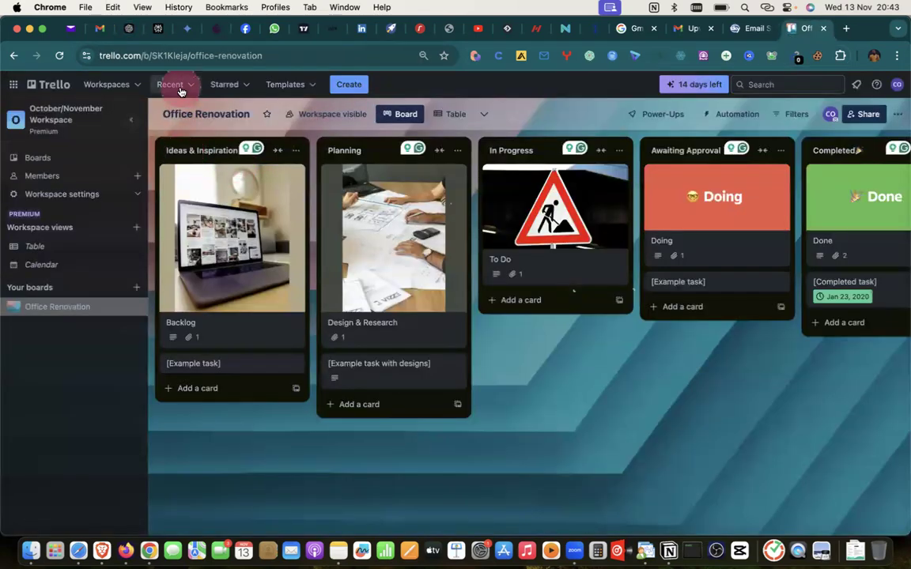
{"action": "left_click", "coordinate": [129, 29]}
{"action": "scroll", "coordinate": [398, 277], "scroll_direction": "down", "scroll_amount": 2}
{"action": "scroll", "coordinate": [398, 277], "scroll_direction": "down", "scroll_amount": 6}
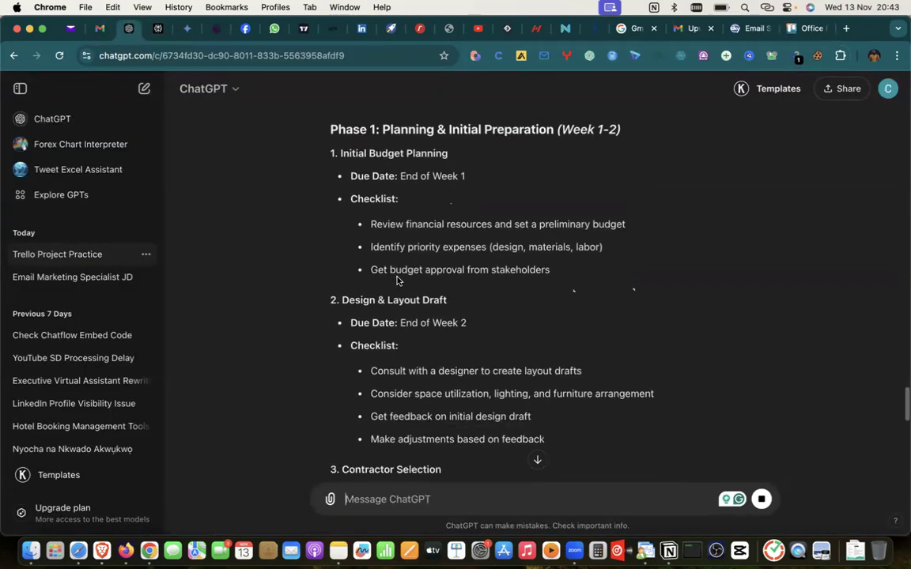
{"action": "scroll", "coordinate": [398, 277], "scroll_direction": "up", "scroll_amount": 5}
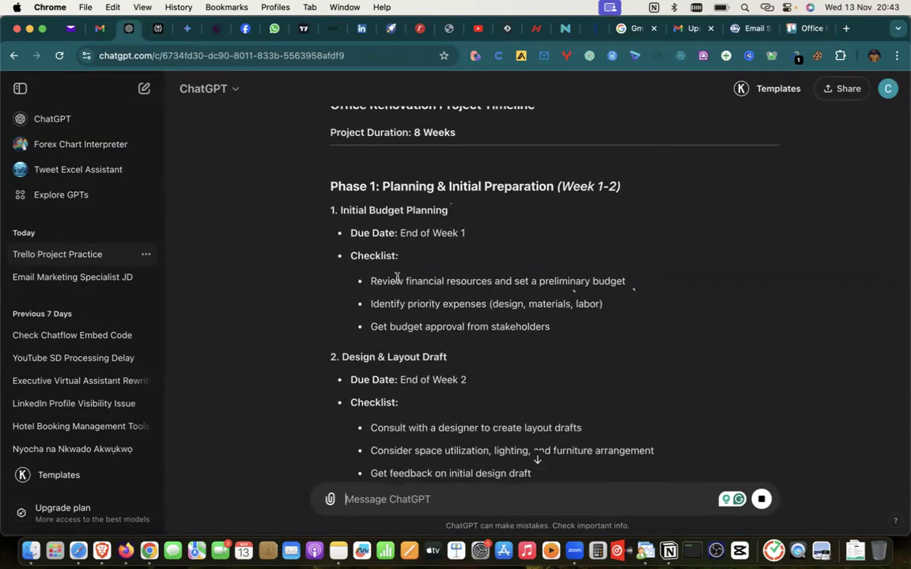
{"action": "scroll", "coordinate": [389, 371], "scroll_direction": "down", "scroll_amount": 4}
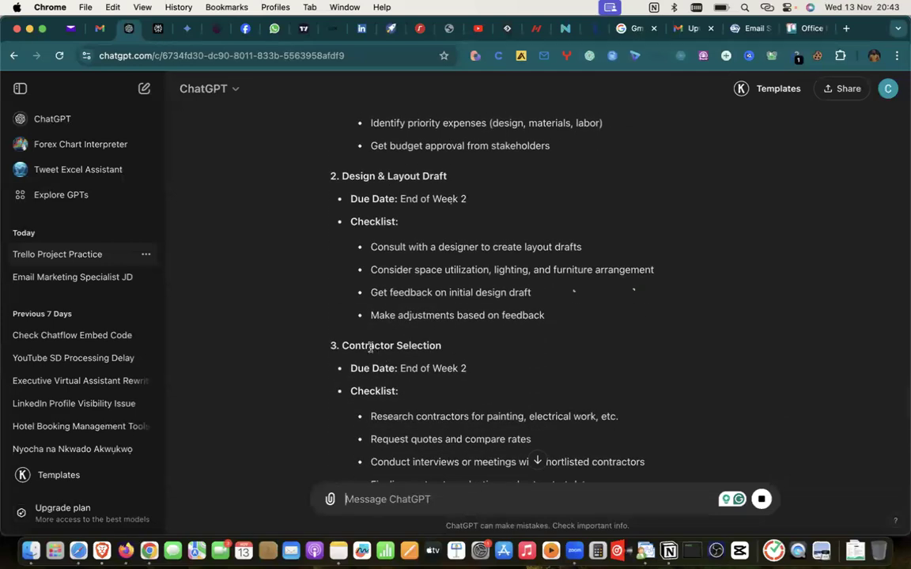
{"action": "scroll", "coordinate": [423, 348], "scroll_direction": "down", "scroll_amount": 4}
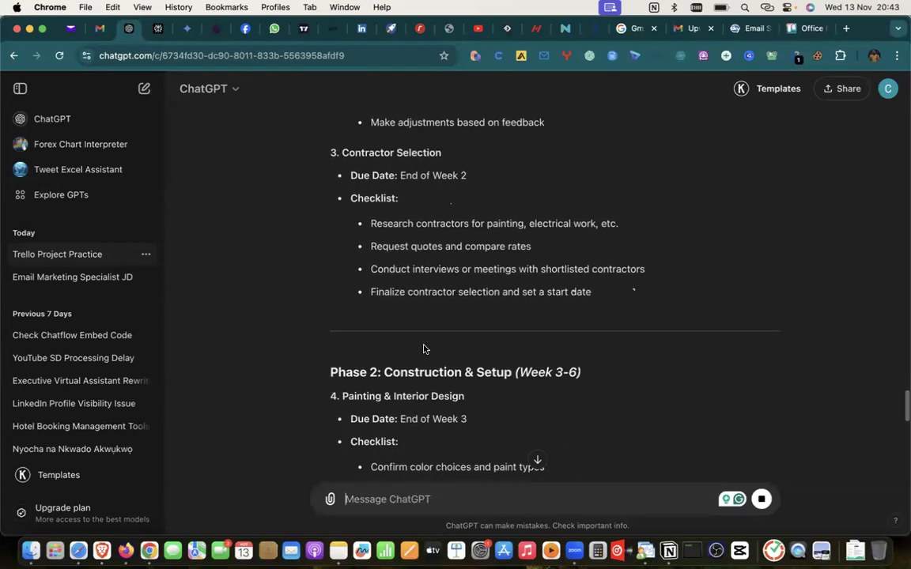
{"action": "scroll", "coordinate": [424, 347], "scroll_direction": "up", "scroll_amount": 5}
{"action": "scroll", "coordinate": [422, 344], "scroll_direction": "up", "scroll_amount": 6}
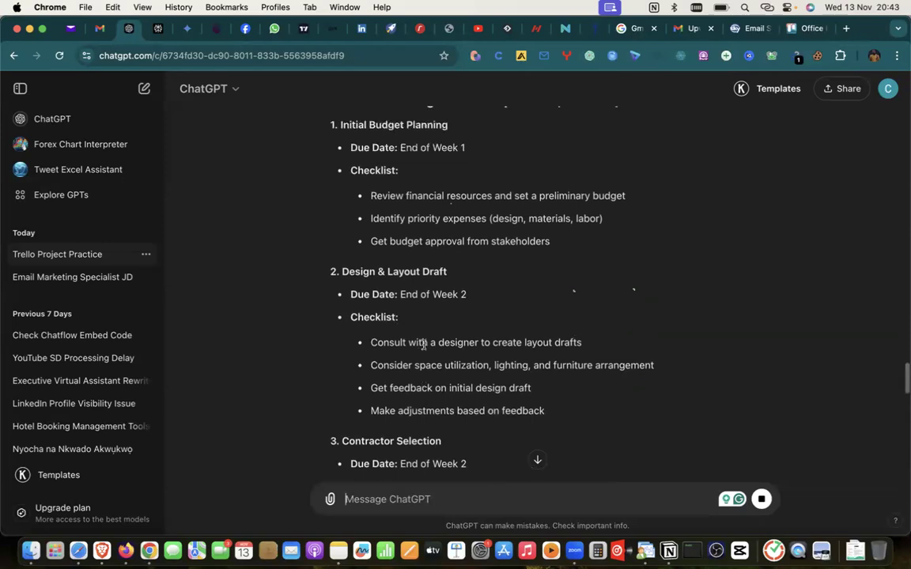
{"action": "scroll", "coordinate": [422, 351], "scroll_direction": "down", "scroll_amount": 8}
{"action": "scroll", "coordinate": [423, 348], "scroll_direction": "down", "scroll_amount": 7}
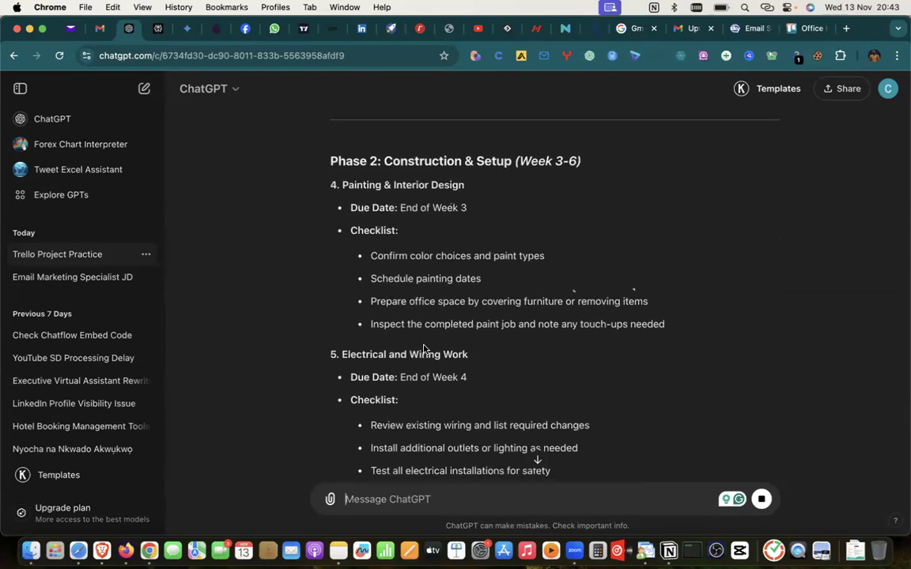
{"action": "scroll", "coordinate": [423, 348], "scroll_direction": "down", "scroll_amount": 1}
{"action": "scroll", "coordinate": [423, 344], "scroll_direction": "up", "scroll_amount": 2}
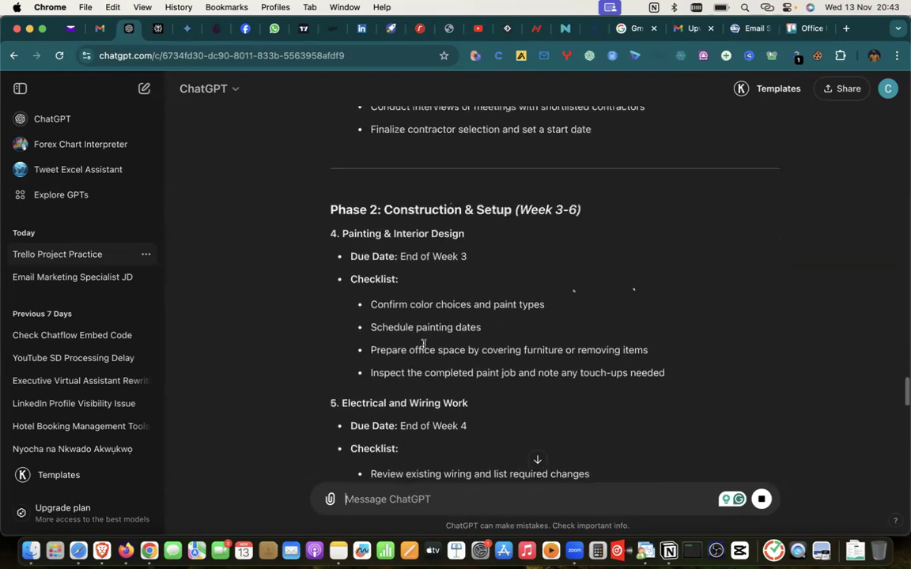
{"action": "scroll", "coordinate": [423, 345], "scroll_direction": "up", "scroll_amount": 14}
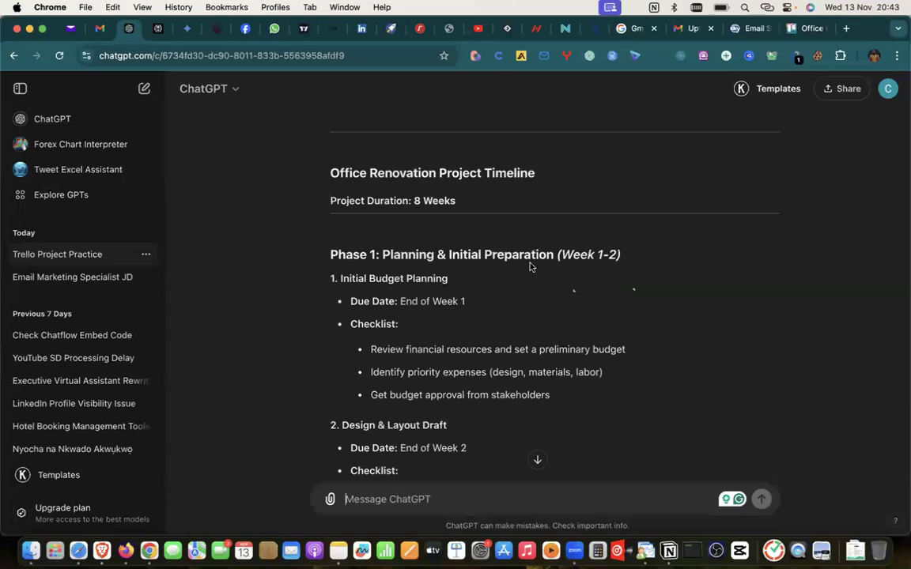
Step: Write a follow-up asking ChatGPT to keep the same list it gave earlier while giving the deadlines
{"action": "left_click", "coordinate": [362, 494]}
{"action": "type", "text": "I ne"}
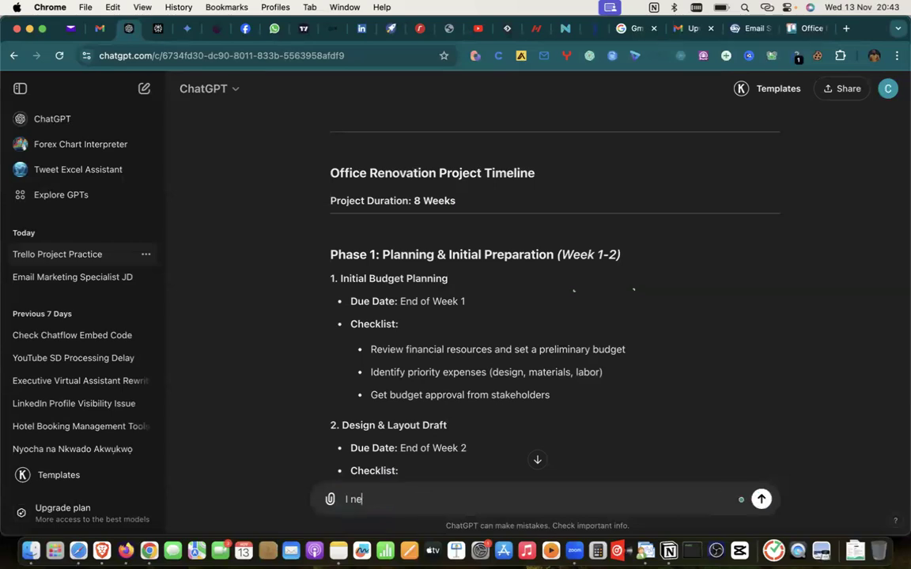
{"action": "type", "text": "ed you maintain the same"}
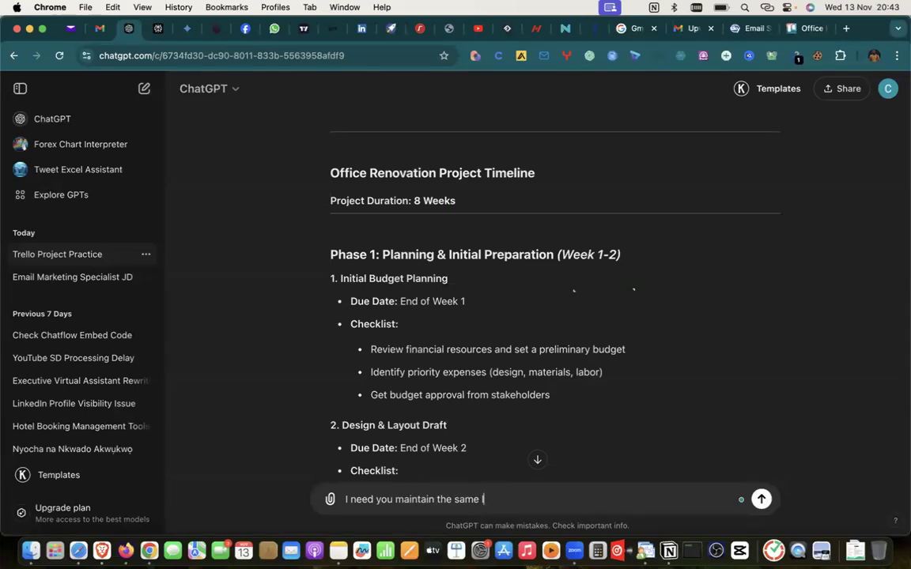
{"action": "type", "text": " list you gave earlier"}
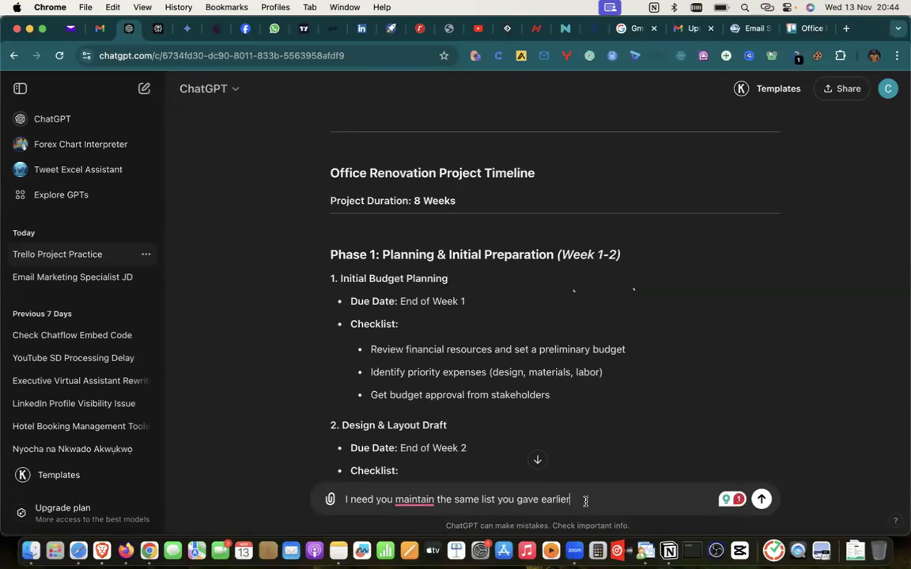
{"action": "type", "text": "while giving the de"}
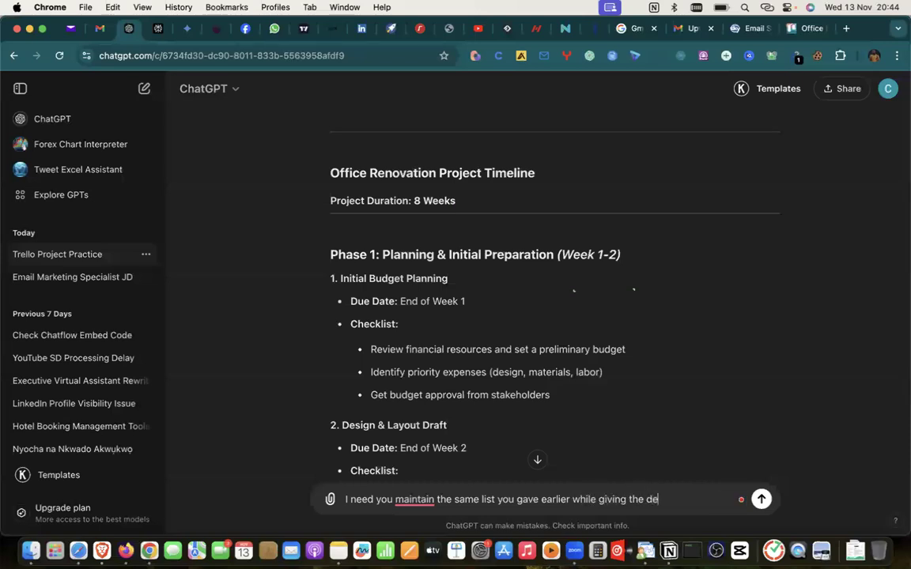
{"action": "type", "text": "adlines"}
{"action": "scroll", "coordinate": [573, 383], "scroll_direction": "down", "scroll_amount": 15}
{"action": "scroll", "coordinate": [572, 383], "scroll_direction": "up", "scroll_amount": 20}
{"action": "scroll", "coordinate": [572, 380], "scroll_direction": "down", "scroll_amount": 2}
{"action": "scroll", "coordinate": [572, 382], "scroll_direction": "up", "scroll_amount": 10}
{"action": "scroll", "coordinate": [573, 384], "scroll_direction": "up", "scroll_amount": 8}
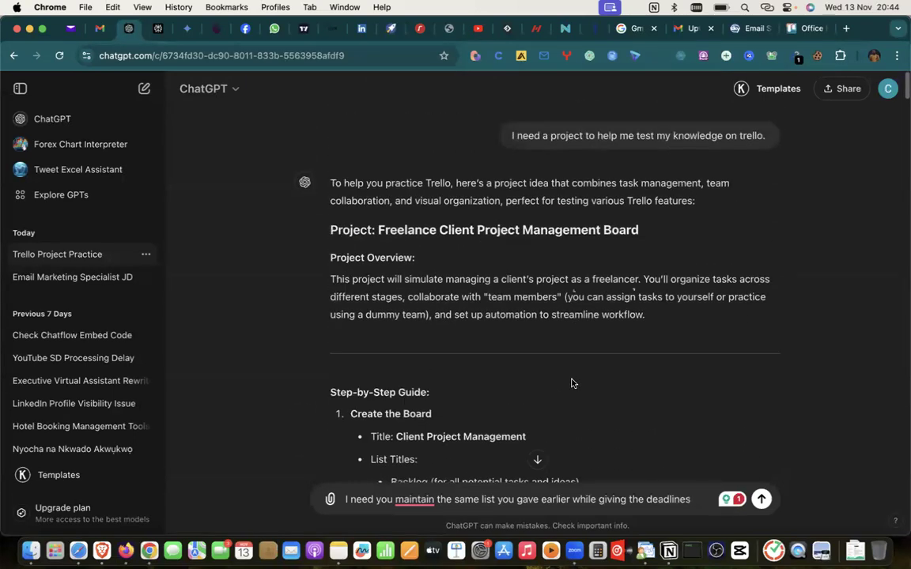
{"action": "scroll", "coordinate": [573, 383], "scroll_direction": "down", "scroll_amount": 5}
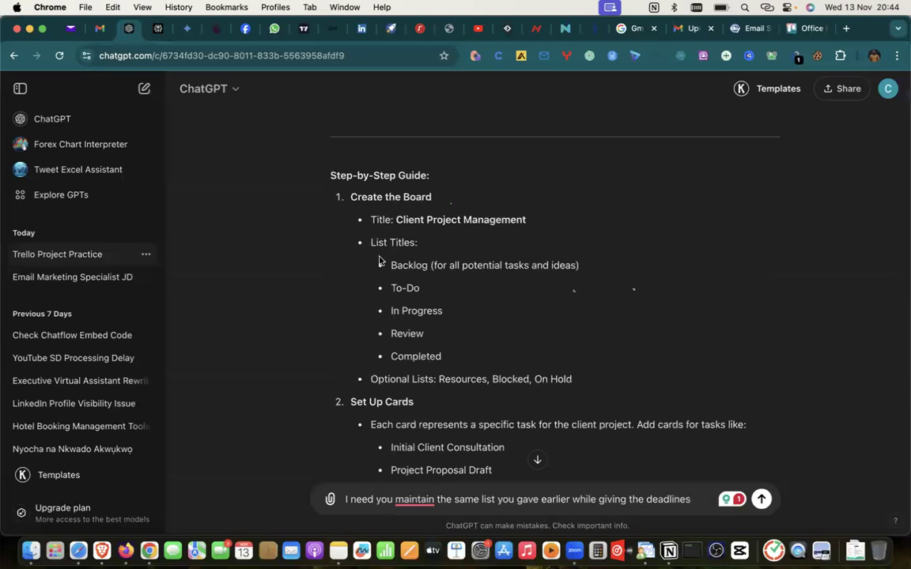
Step: Add 'I mean this list below' with the five copied list titles and send the follow-up
{"action": "left_click_drag", "start_coordinate": [372, 262], "coordinate": [478, 366]}
{"action": "key", "text": "super+c"}
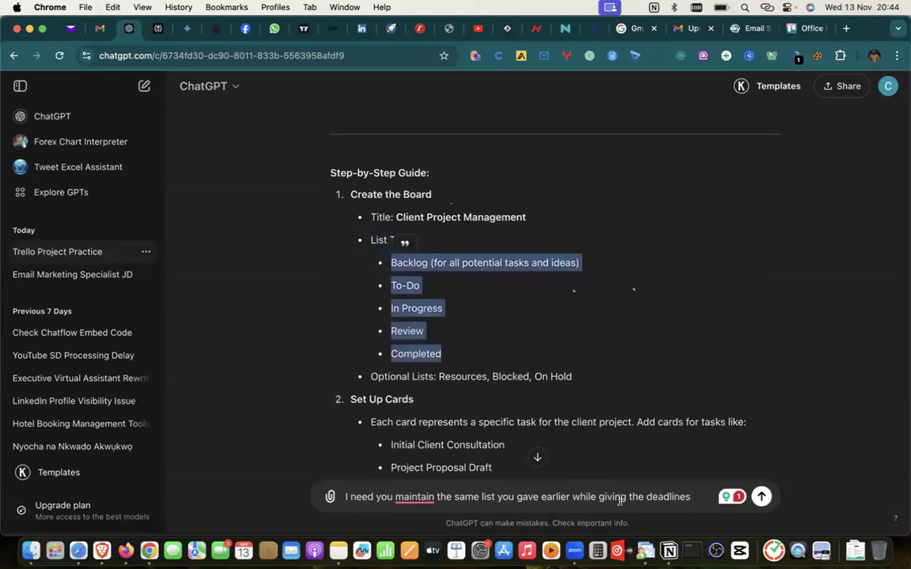
{"action": "left_click", "coordinate": [694, 501]}
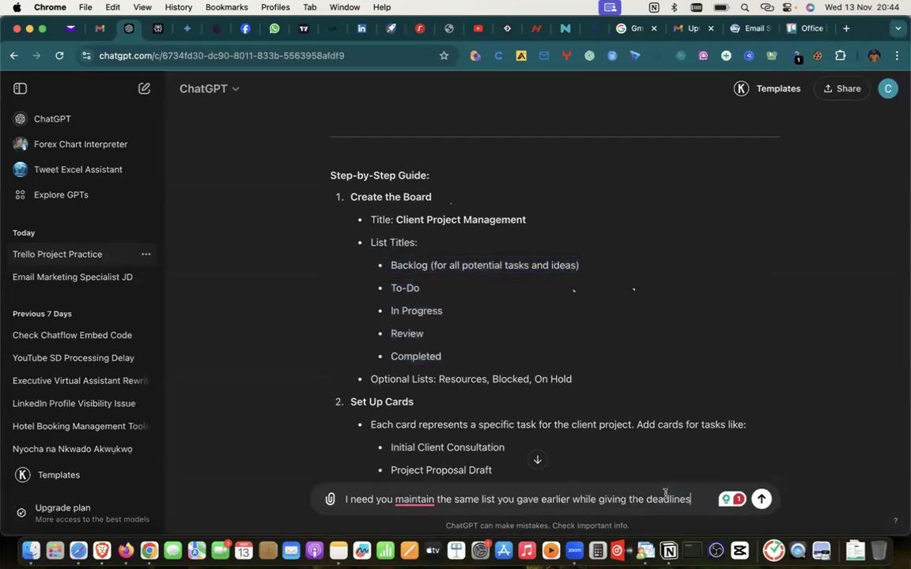
{"action": "key", "text": "shift+Return"}
{"action": "type", "text": "I mean this list below"}
{"action": "key", "text": "shift+Return"}
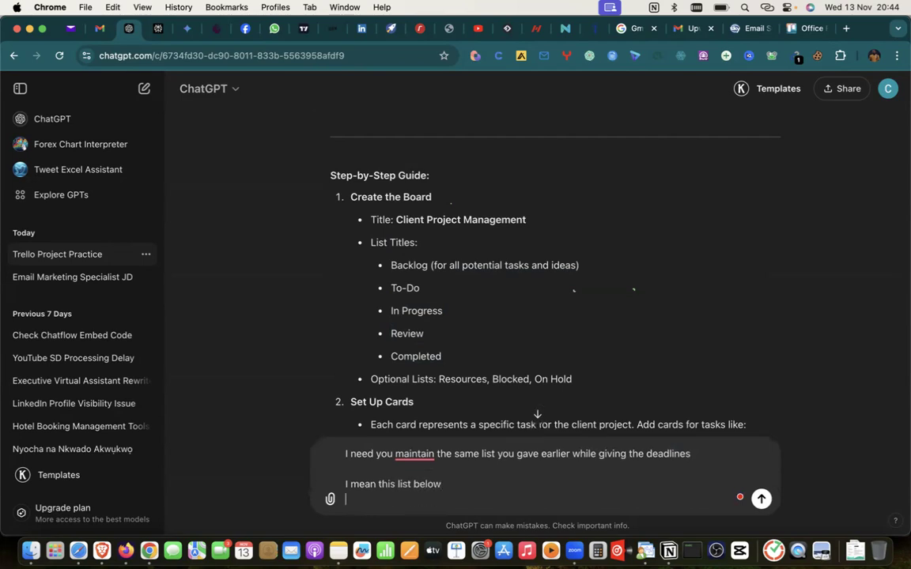
{"action": "key", "text": "super+v"}
{"action": "key", "text": "Return"}
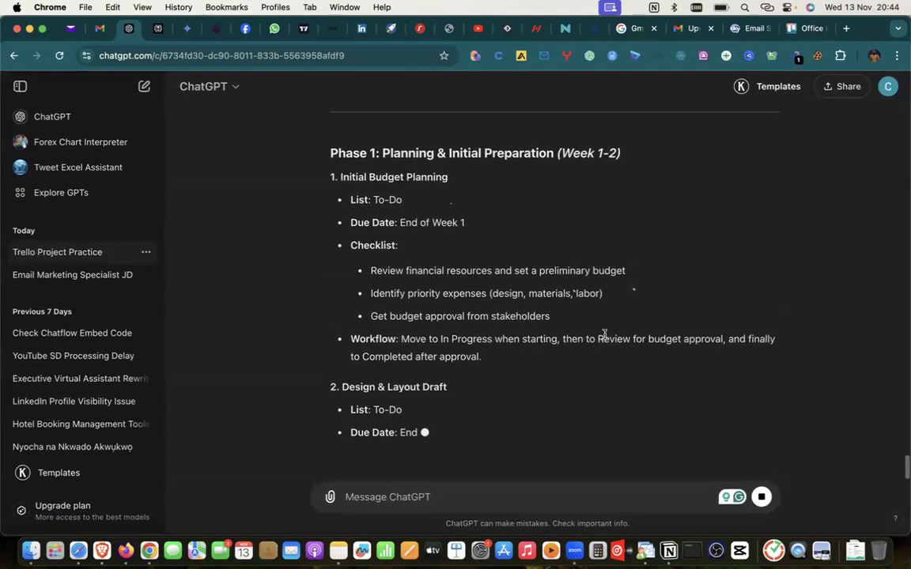
Step: Scroll through ChatGPT's list-based timeline reply until it finishes, then back up to Board Structure
{"action": "scroll", "coordinate": [605, 338], "scroll_direction": "up", "scroll_amount": 10}
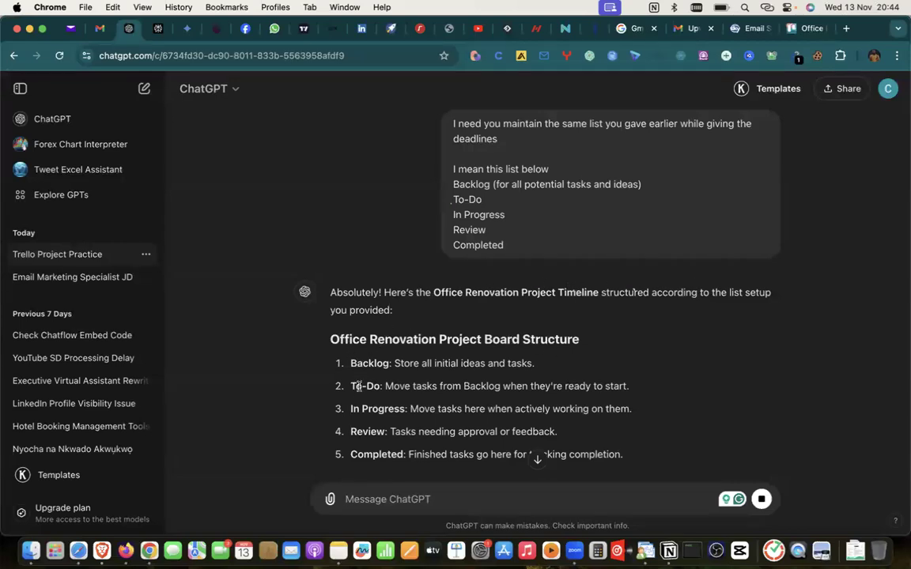
{"action": "scroll", "coordinate": [360, 376], "scroll_direction": "down", "scroll_amount": 2}
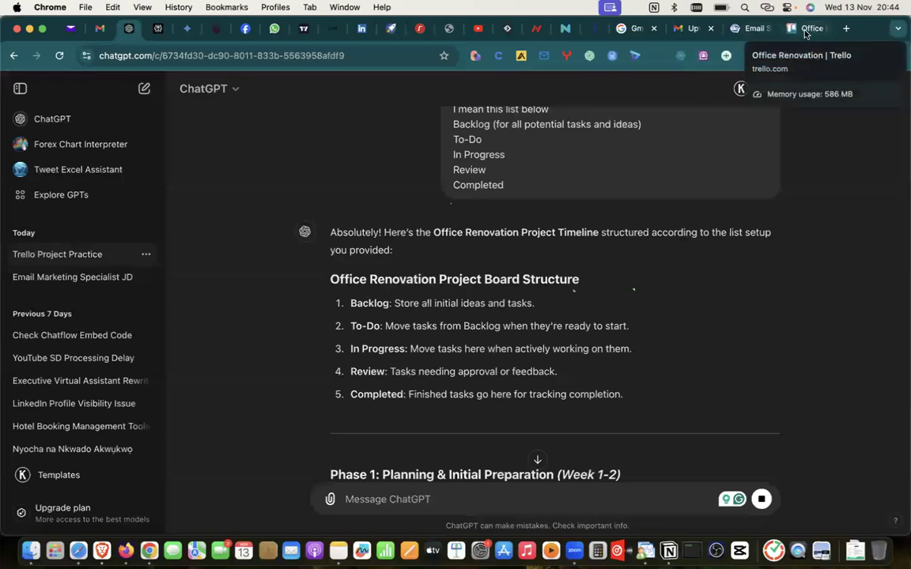
{"action": "scroll", "coordinate": [514, 408], "scroll_direction": "down", "scroll_amount": 5}
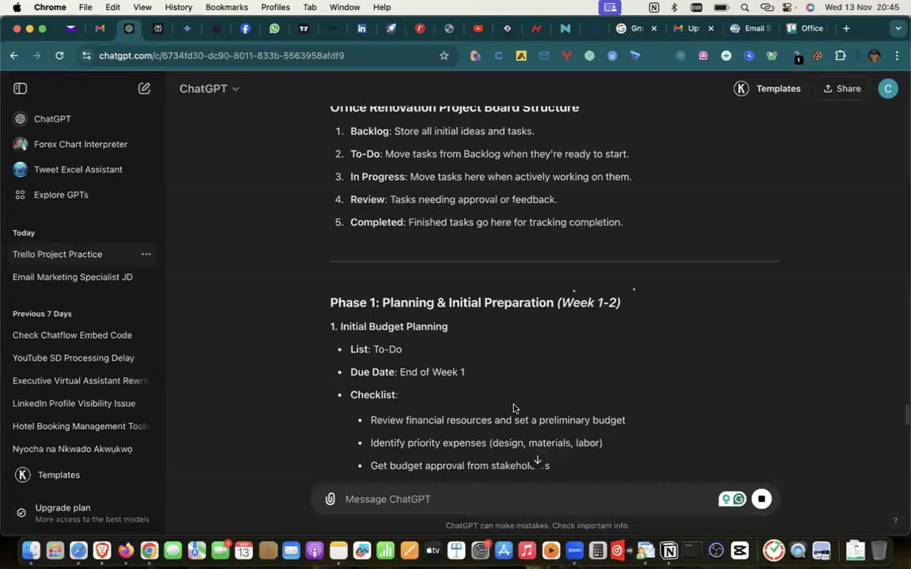
{"action": "scroll", "coordinate": [514, 408], "scroll_direction": "down", "scroll_amount": 8}
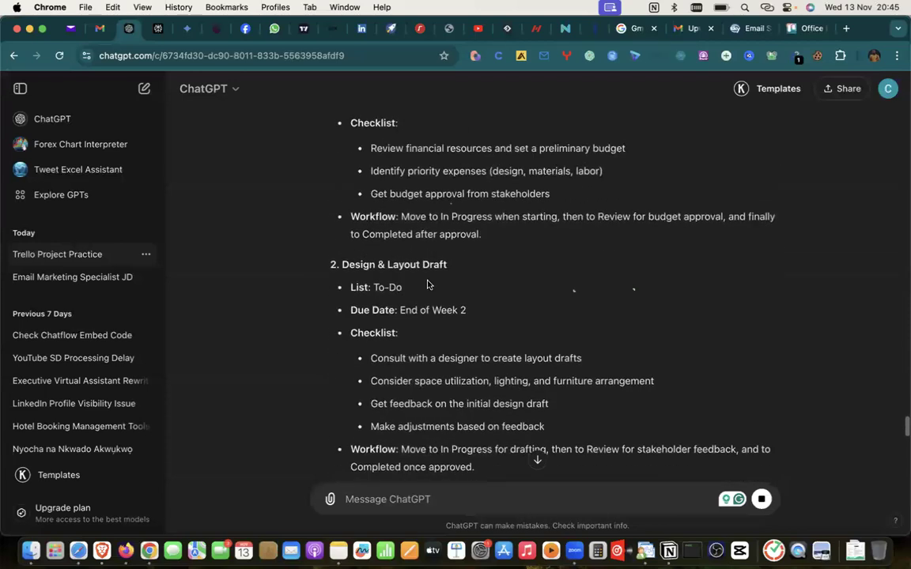
{"action": "scroll", "coordinate": [381, 291], "scroll_direction": "down", "scroll_amount": 8}
{"action": "scroll", "coordinate": [380, 291], "scroll_direction": "down", "scroll_amount": 8}
{"action": "scroll", "coordinate": [378, 285], "scroll_direction": "down", "scroll_amount": 6}
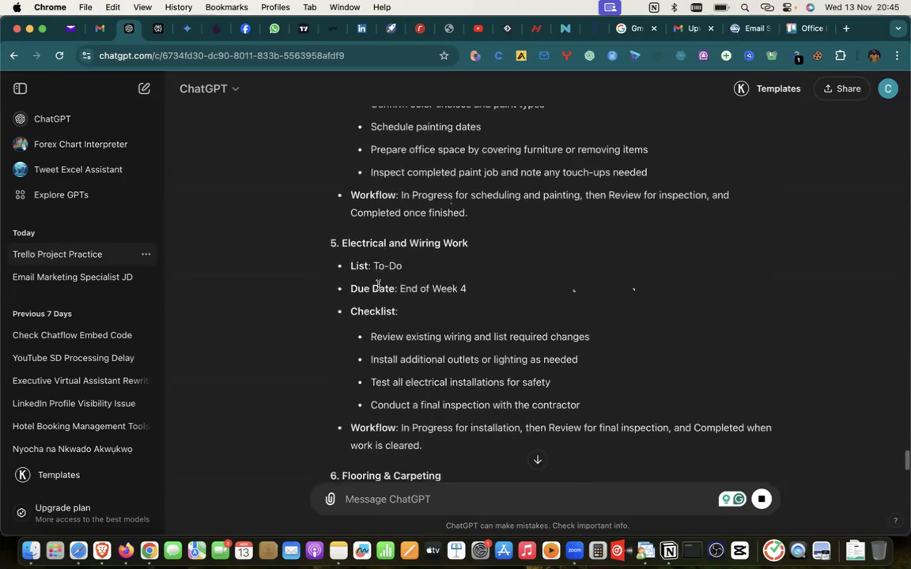
{"action": "scroll", "coordinate": [378, 281], "scroll_direction": "down", "scroll_amount": 10}
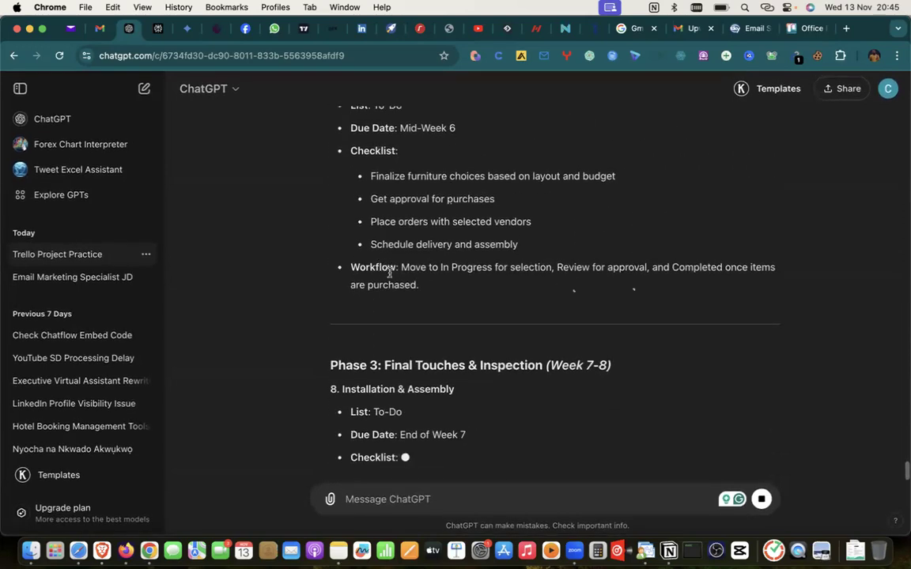
{"action": "scroll", "coordinate": [389, 274], "scroll_direction": "up", "scroll_amount": 2}
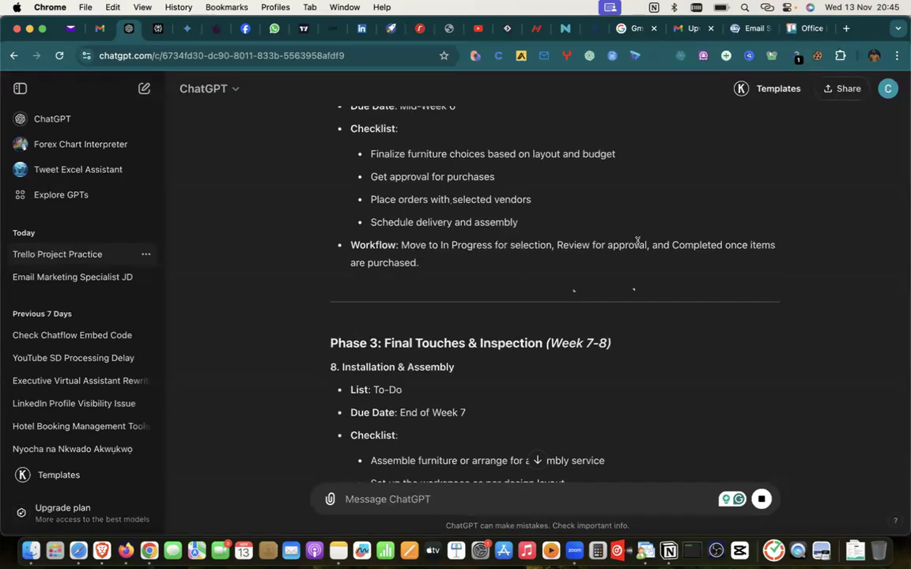
{"action": "scroll", "coordinate": [510, 276], "scroll_direction": "down", "scroll_amount": 5}
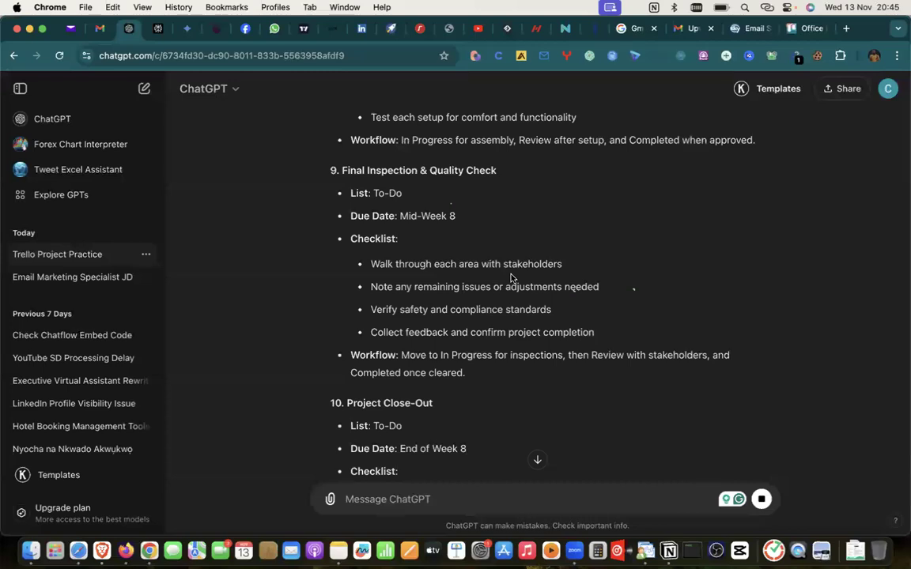
{"action": "scroll", "coordinate": [511, 277], "scroll_direction": "down", "scroll_amount": 3}
{"action": "scroll", "coordinate": [511, 278], "scroll_direction": "down", "scroll_amount": 5}
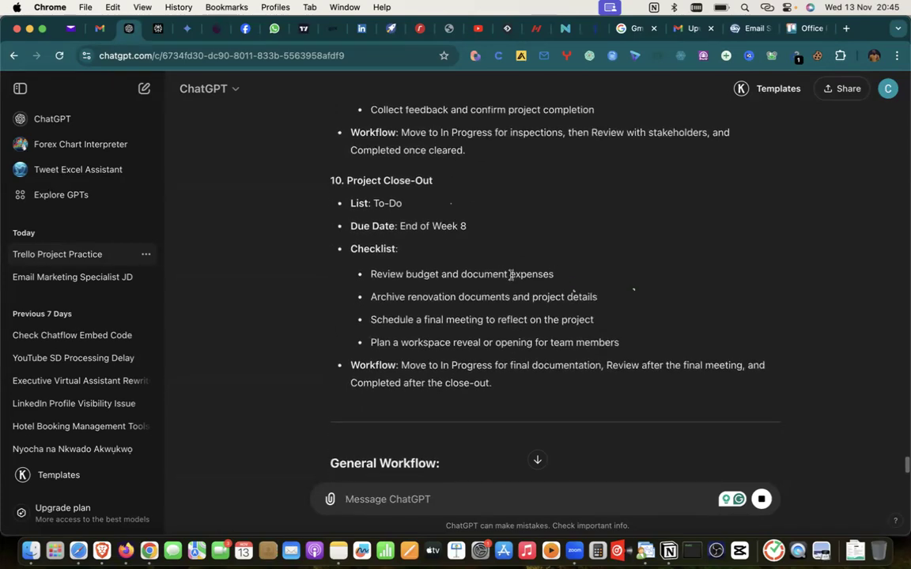
{"action": "scroll", "coordinate": [511, 278], "scroll_direction": "up", "scroll_amount": 15}
{"action": "scroll", "coordinate": [511, 278], "scroll_direction": "up", "scroll_amount": 3}
{"action": "scroll", "coordinate": [511, 279], "scroll_direction": "down", "scroll_amount": 6}
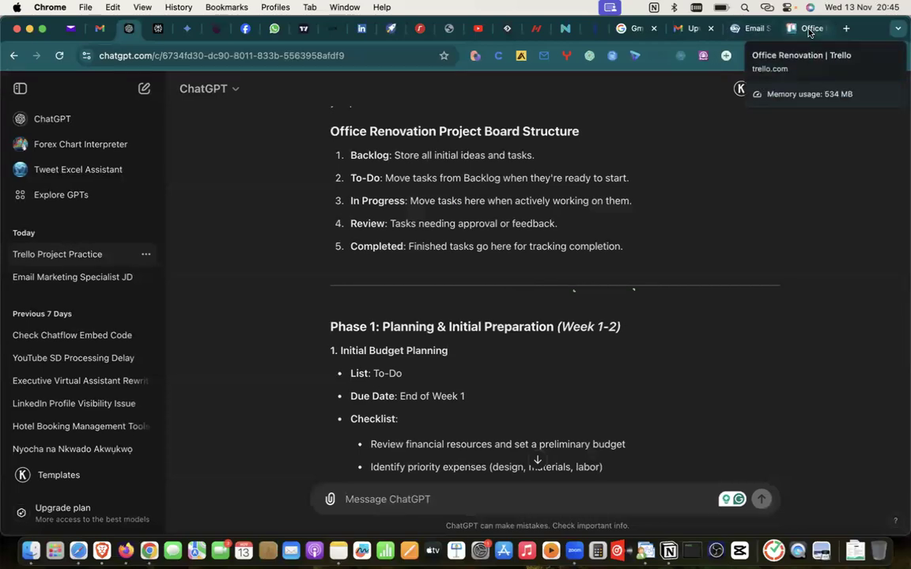
Step: Rename the Ideas & Inspiration list to 'Backlog' using the word copied from ChatGPT
{"action": "double_click", "coordinate": [356, 155]}
{"action": "key", "text": "super+c"}
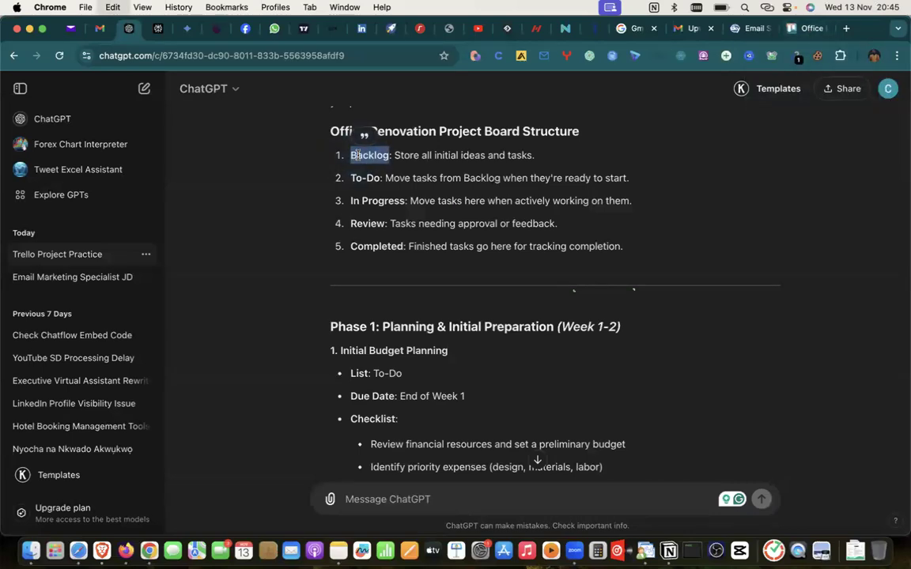
{"action": "left_click", "coordinate": [798, 29]}
{"action": "left_click", "coordinate": [192, 152]}
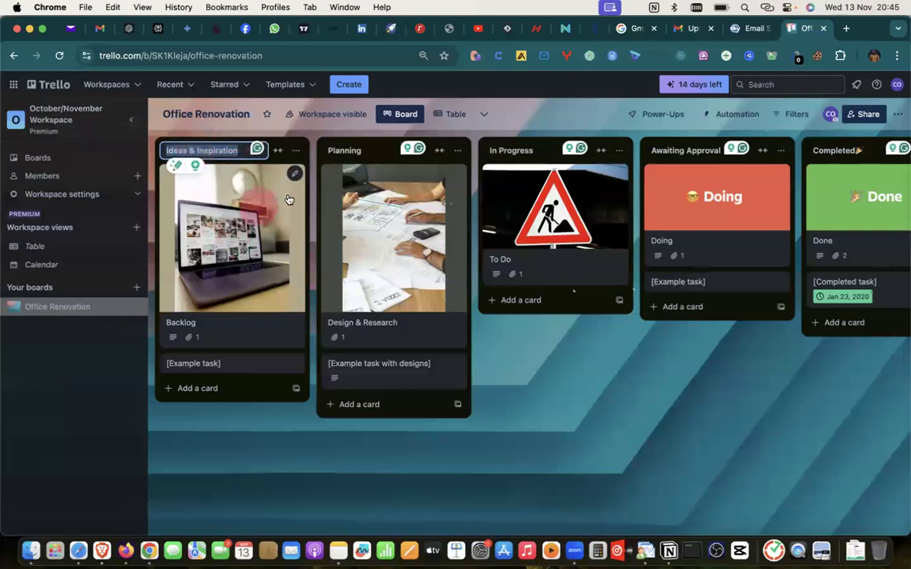
{"action": "key", "text": "super+v"}
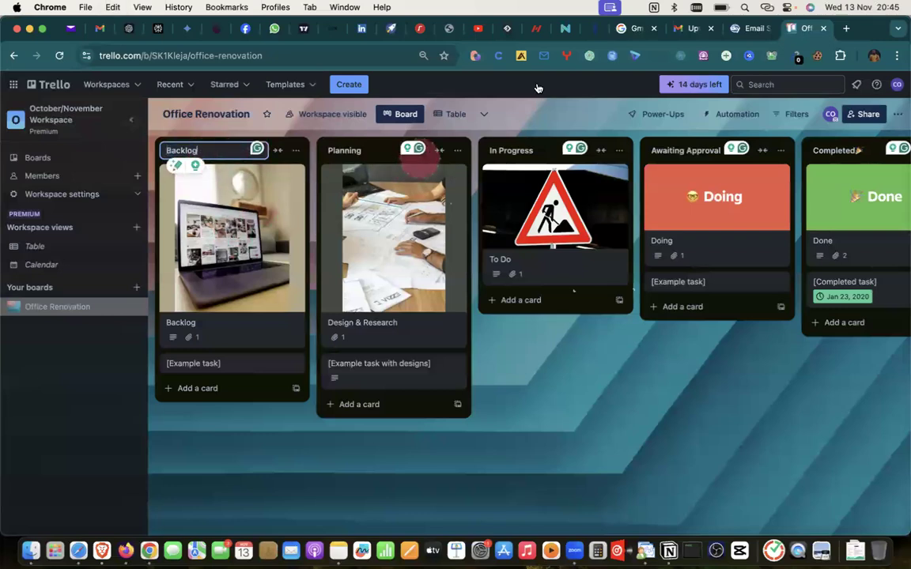
{"action": "key", "text": "Tab"}
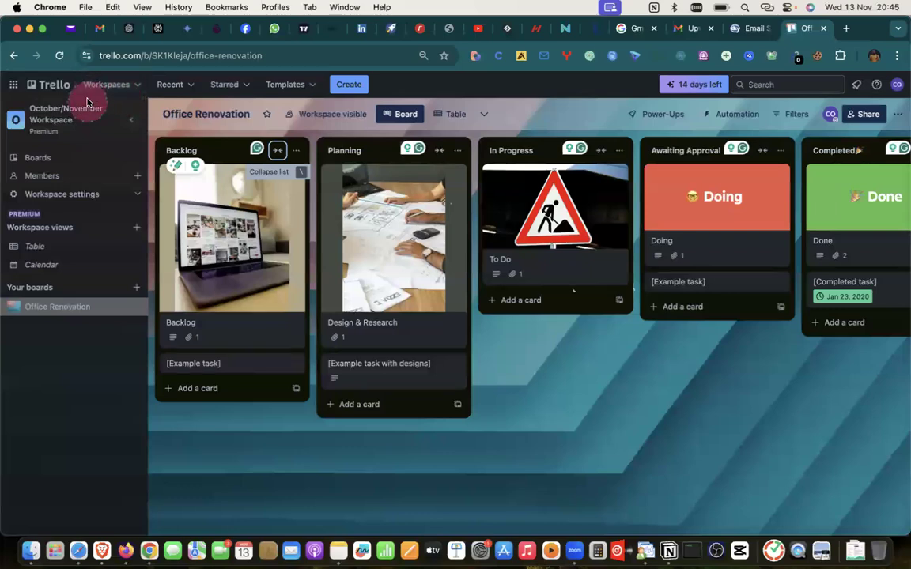
Step: Rename the Planning list to 'To-Do' using the name copied from ChatGPT
{"action": "left_click", "coordinate": [129, 28]}
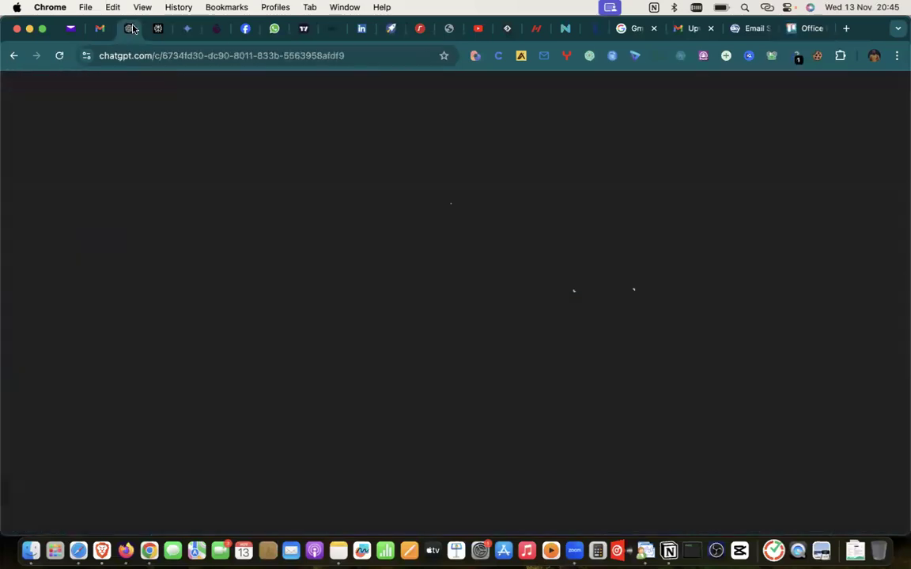
{"action": "left_click_drag", "start_coordinate": [351, 177], "coordinate": [378, 178]}
{"action": "key", "text": "super+c"}
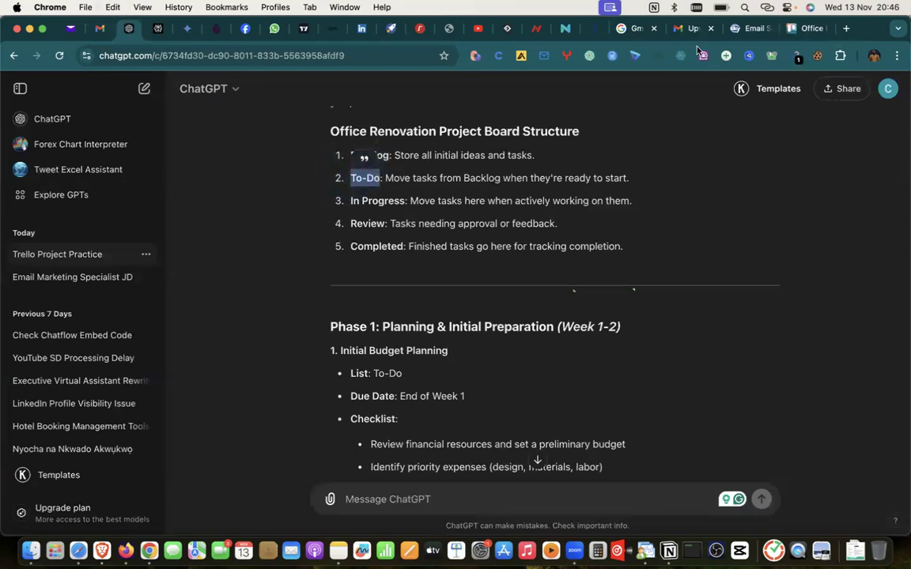
{"action": "left_click", "coordinate": [800, 28]}
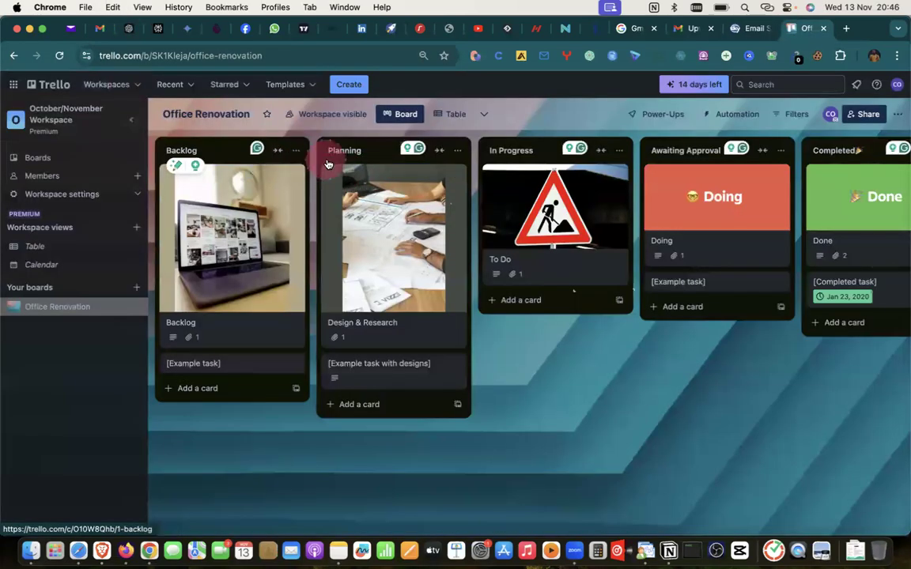
{"action": "left_click", "coordinate": [349, 150]}
{"action": "key", "text": "super+v"}
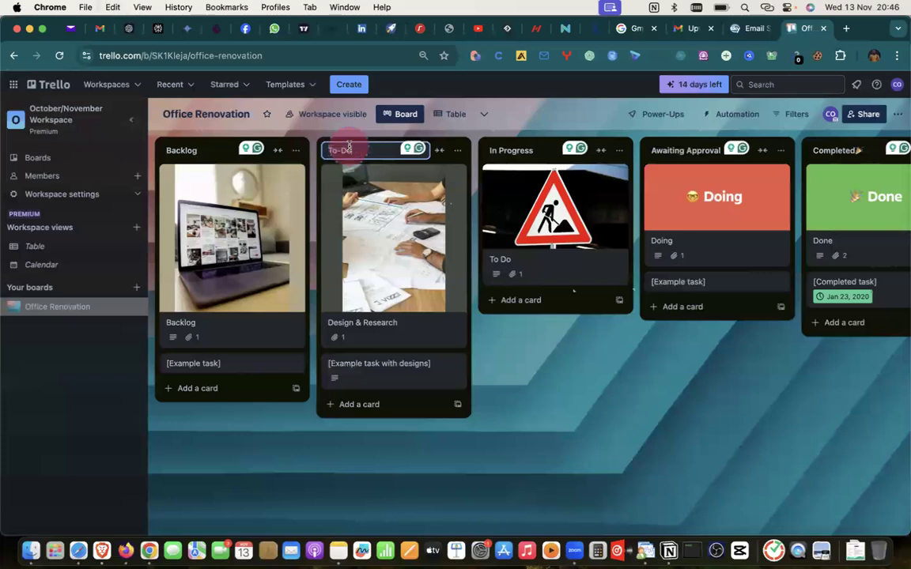
Step: Copy 'In Progress' from ChatGPT and compare its board structure with the Trello lists
{"action": "left_click", "coordinate": [136, 30]}
{"action": "left_click_drag", "start_coordinate": [350, 201], "coordinate": [406, 201]}
{"action": "key", "text": "super+c"}
{"action": "left_click", "coordinate": [798, 25]}
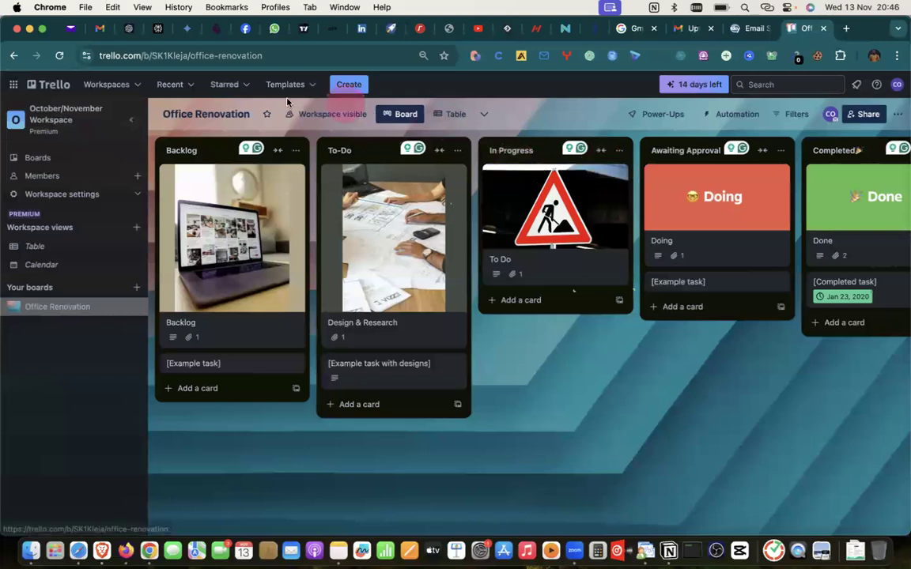
{"action": "left_click", "coordinate": [129, 29]}
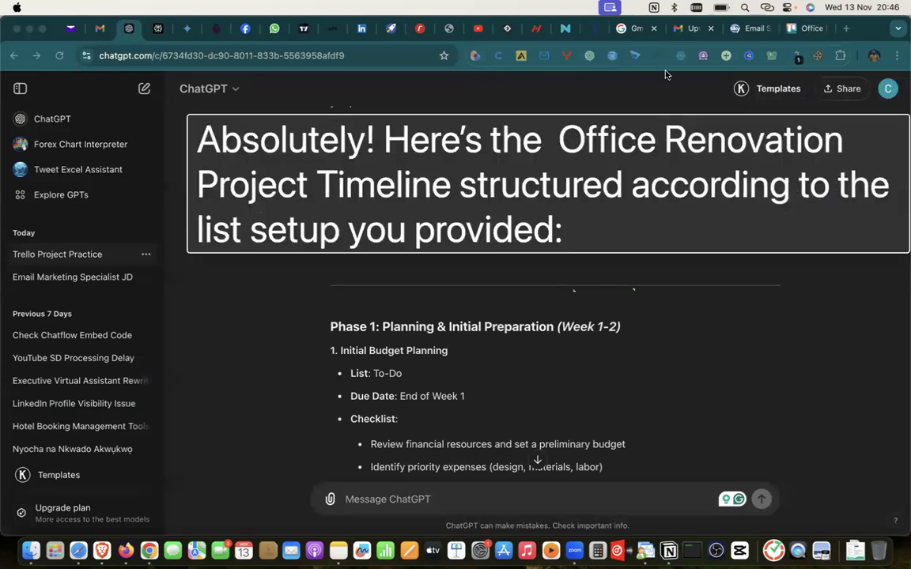
{"action": "left_click", "coordinate": [805, 28]}
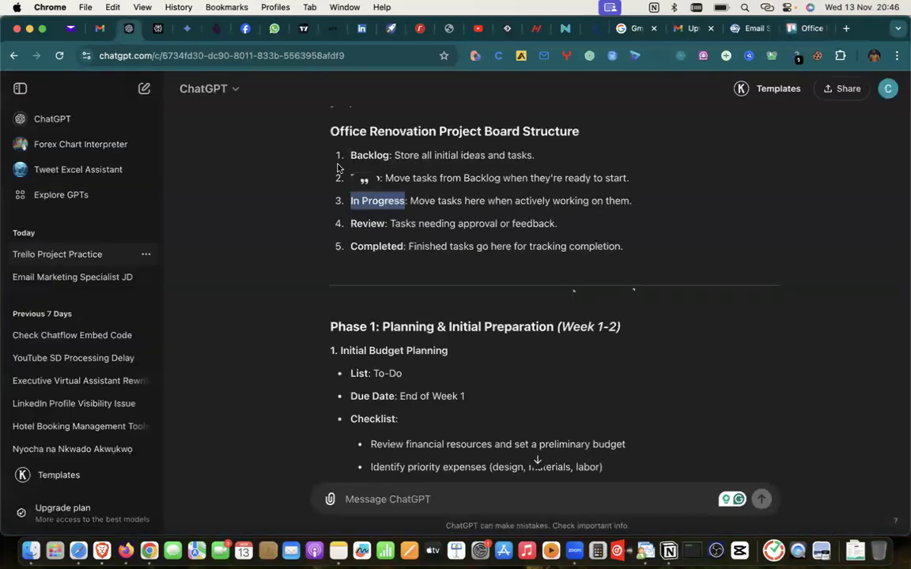
{"action": "left_click", "coordinate": [128, 28]}
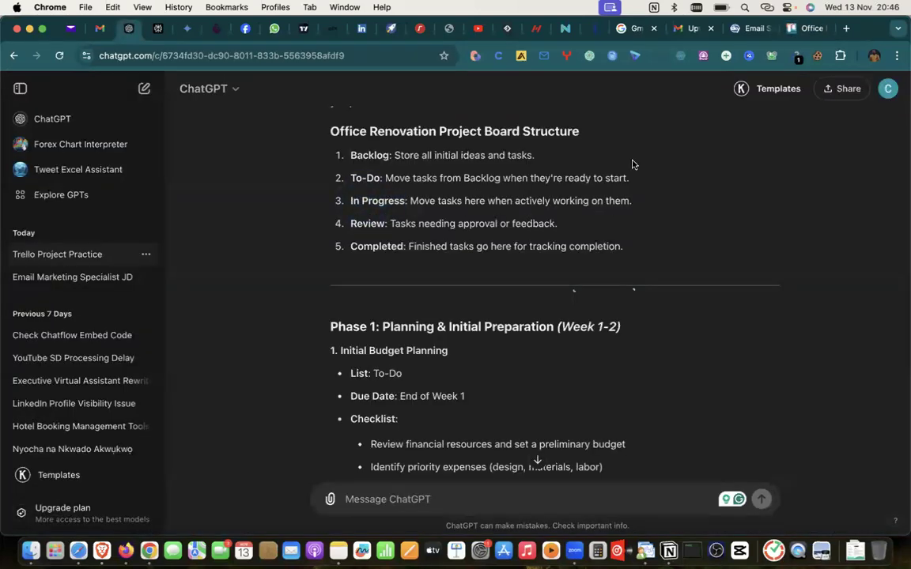
{"action": "left_click", "coordinate": [805, 28]}
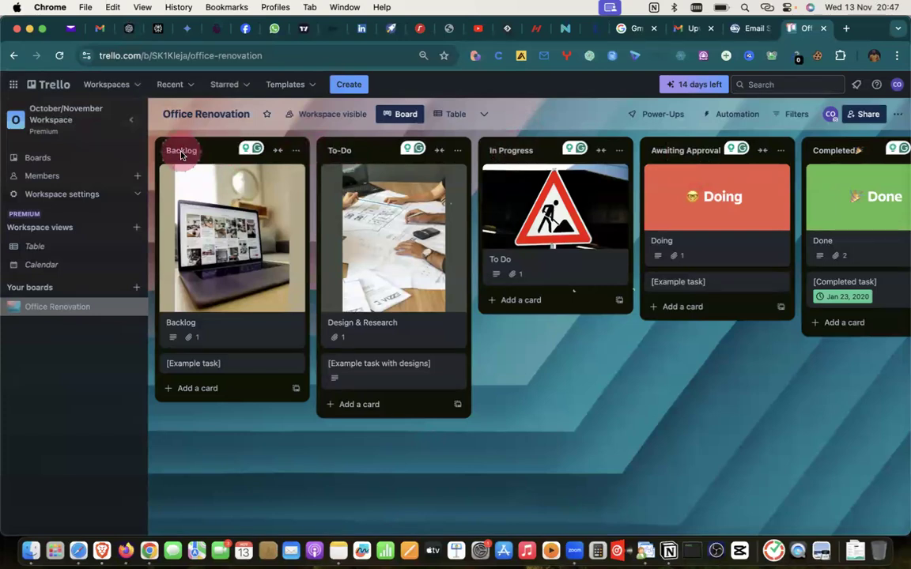
Step: Rename the Awaiting Approval list to 'Review', removing the copied trailing colon
{"action": "left_click", "coordinate": [130, 28]}
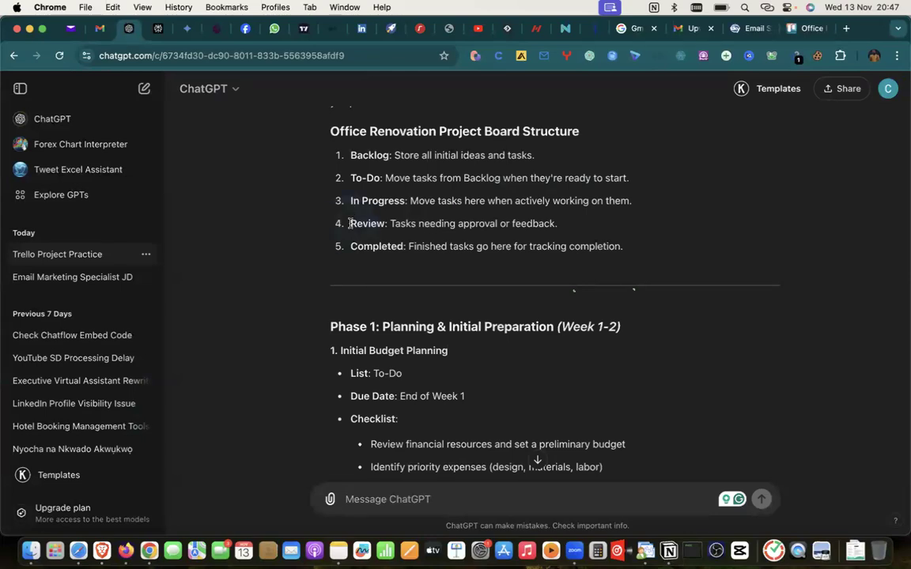
{"action": "double_click", "coordinate": [375, 222]}
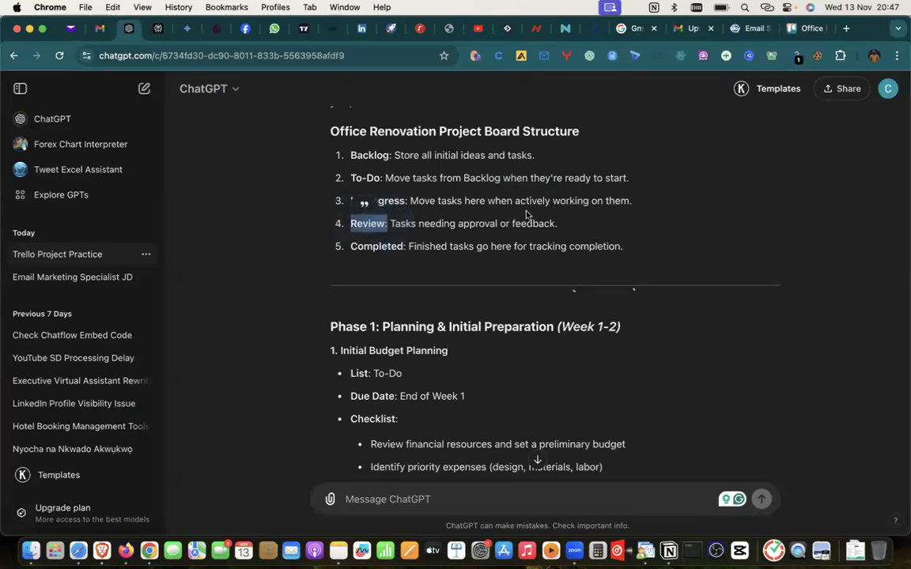
{"action": "left_click", "coordinate": [810, 29]}
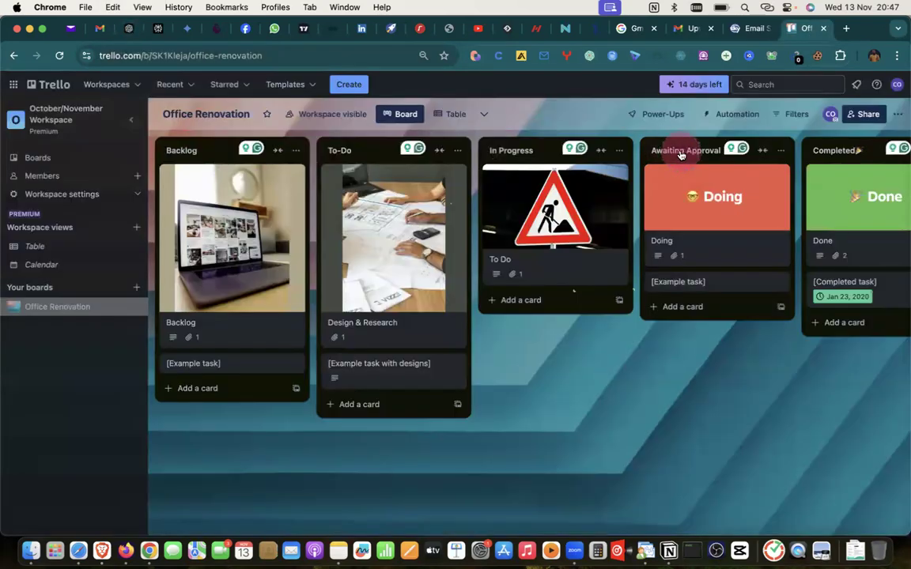
{"action": "left_click", "coordinate": [680, 150]}
{"action": "key", "text": "super+v"}
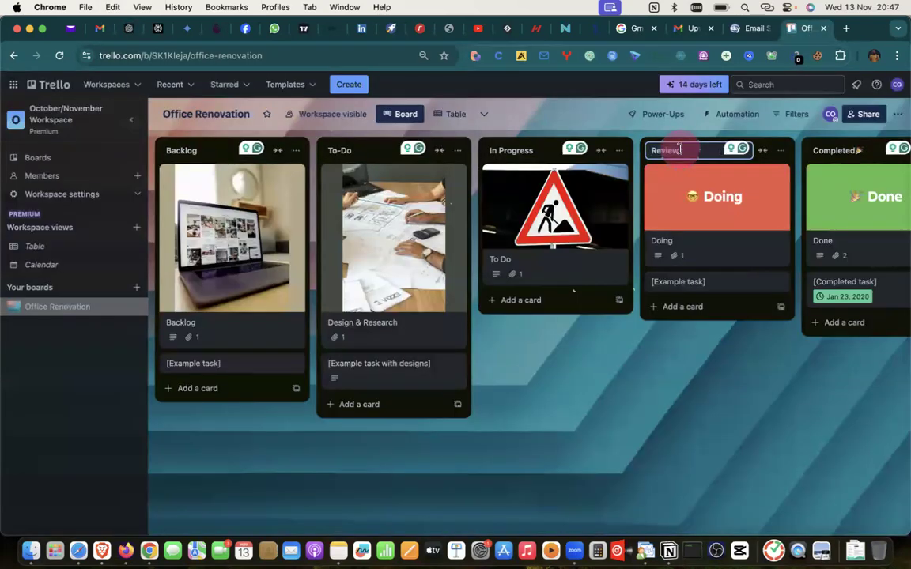
{"action": "key", "text": "BackSpace"}
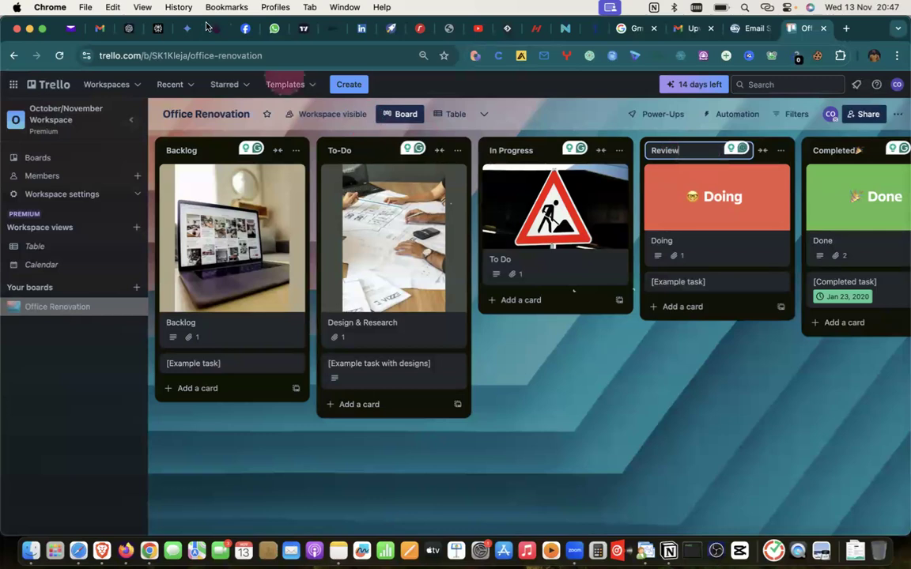
{"action": "left_click", "coordinate": [132, 28]}
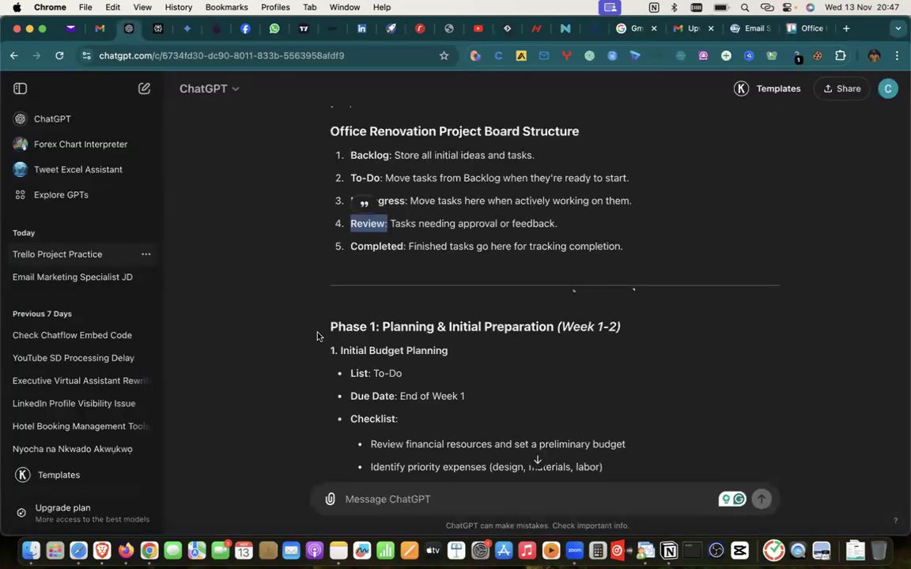
{"action": "left_click", "coordinate": [352, 249]}
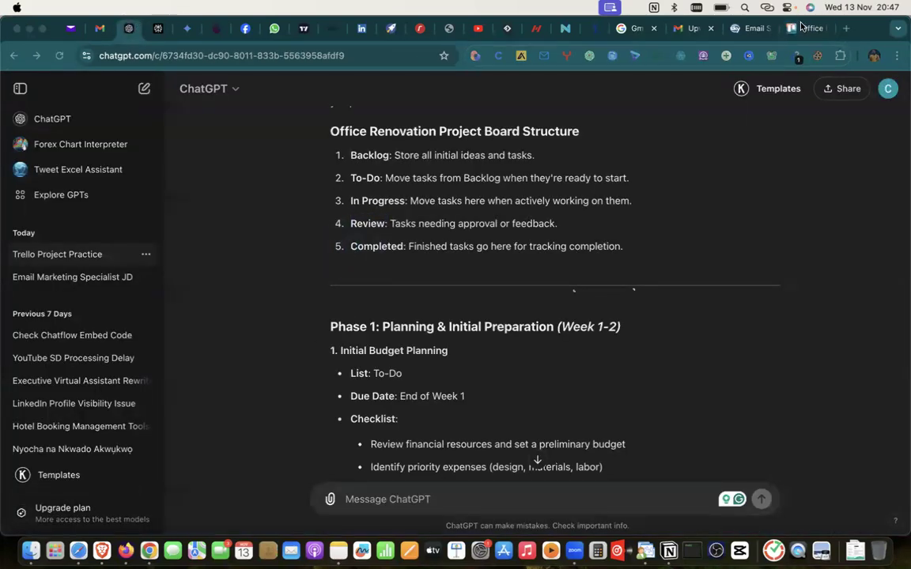
{"action": "left_click", "coordinate": [801, 28]}
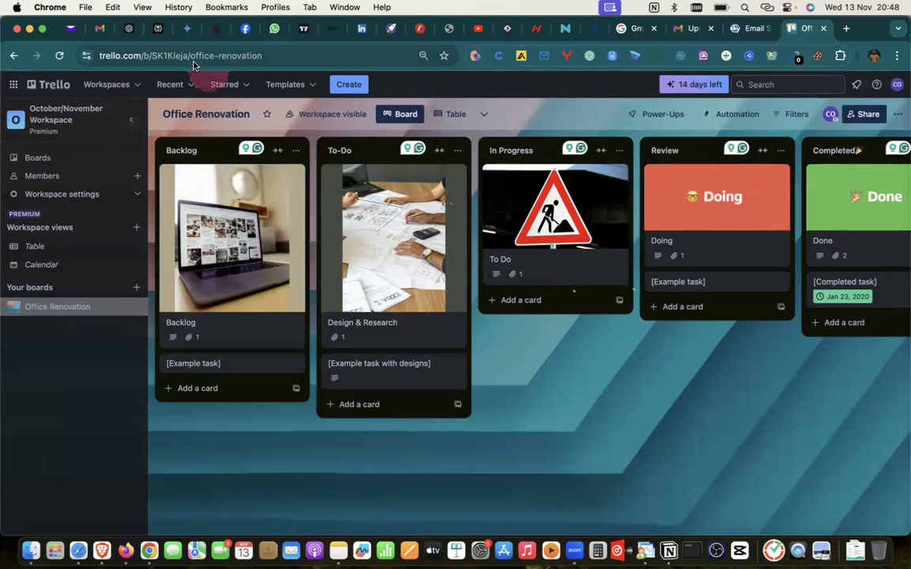
Step: Scroll ChatGPT's timeline to Phase 1 and select the 'Initial Budget Planning' heading
{"action": "left_click", "coordinate": [129, 28]}
{"action": "scroll", "coordinate": [395, 315], "scroll_direction": "down", "scroll_amount": 1}
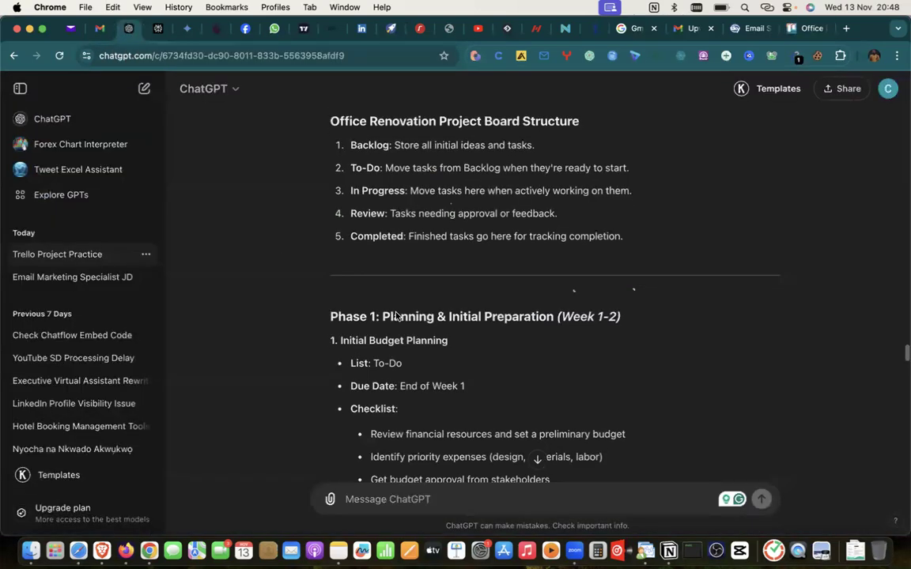
{"action": "scroll", "coordinate": [395, 315], "scroll_direction": "down", "scroll_amount": 2}
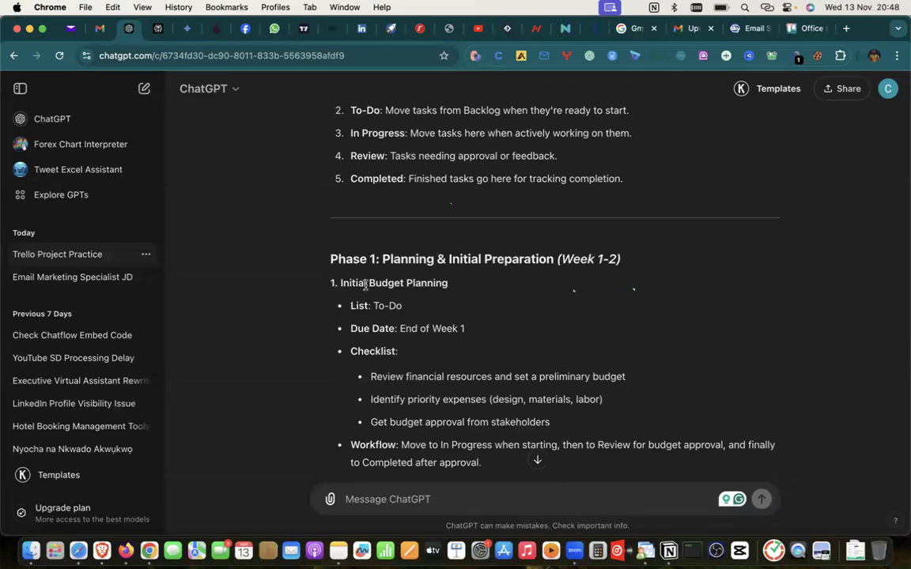
{"action": "scroll", "coordinate": [365, 283], "scroll_direction": "down", "scroll_amount": 3}
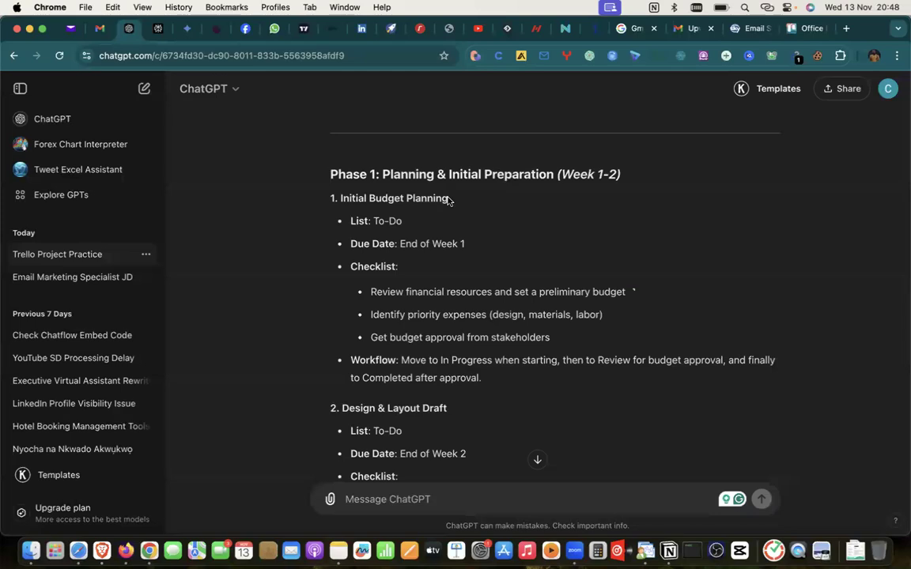
{"action": "scroll", "coordinate": [448, 200], "scroll_direction": "down", "scroll_amount": 15}
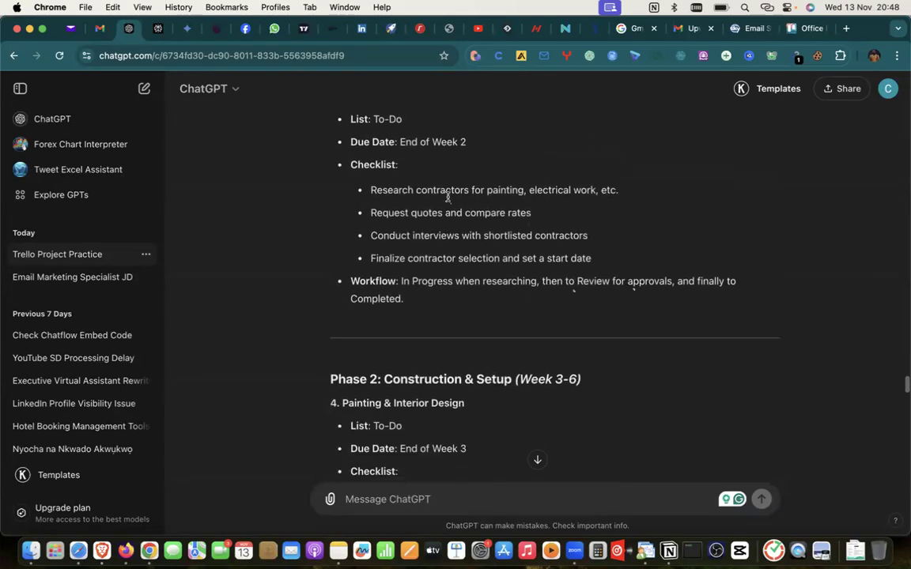
{"action": "scroll", "coordinate": [448, 197], "scroll_direction": "down", "scroll_amount": 1}
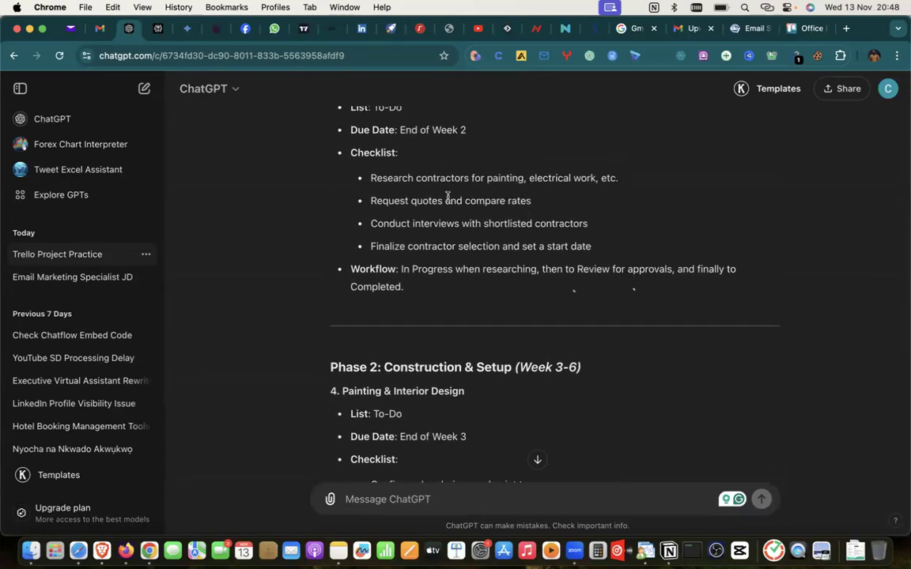
{"action": "scroll", "coordinate": [448, 197], "scroll_direction": "up", "scroll_amount": 20}
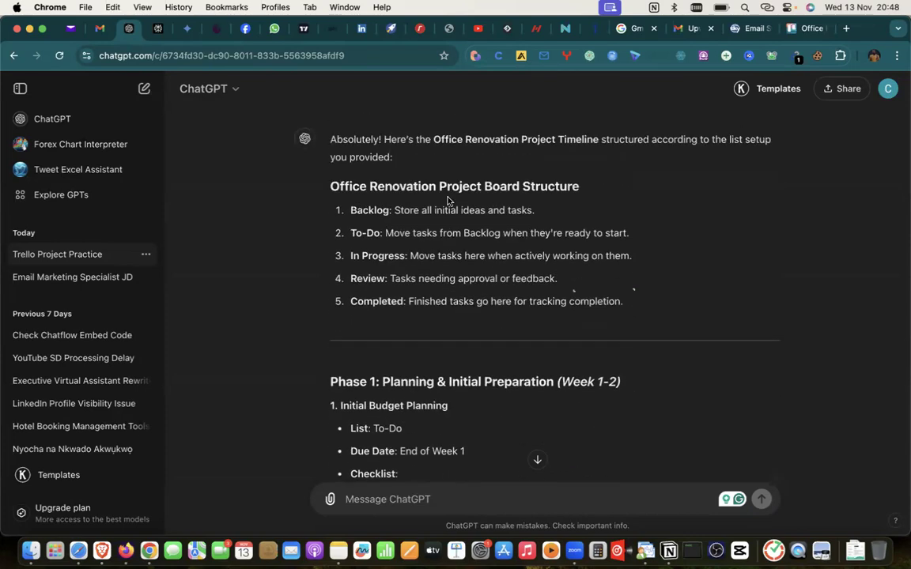
{"action": "scroll", "coordinate": [448, 200], "scroll_direction": "down", "scroll_amount": 10}
{"action": "scroll", "coordinate": [423, 325], "scroll_direction": "up", "scroll_amount": 10}
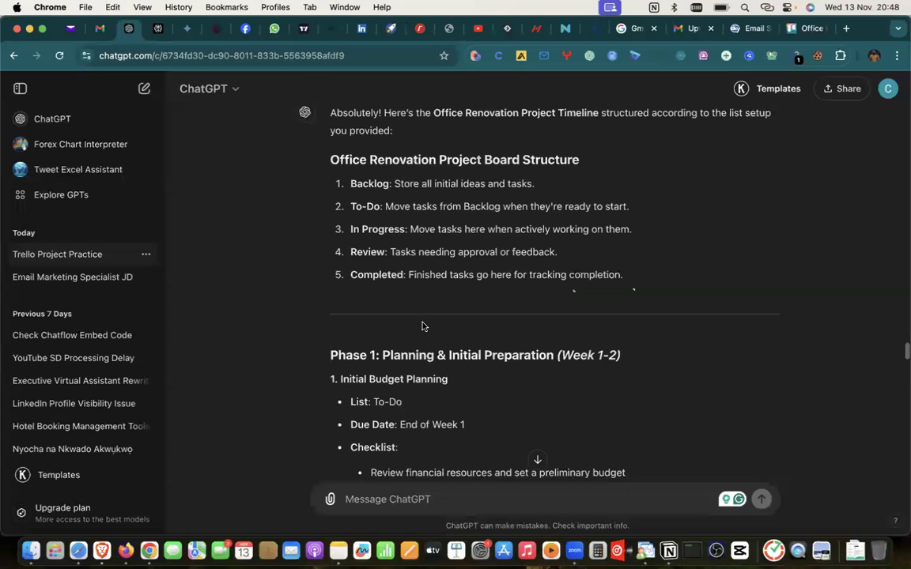
{"action": "scroll", "coordinate": [423, 325], "scroll_direction": "down", "scroll_amount": 3}
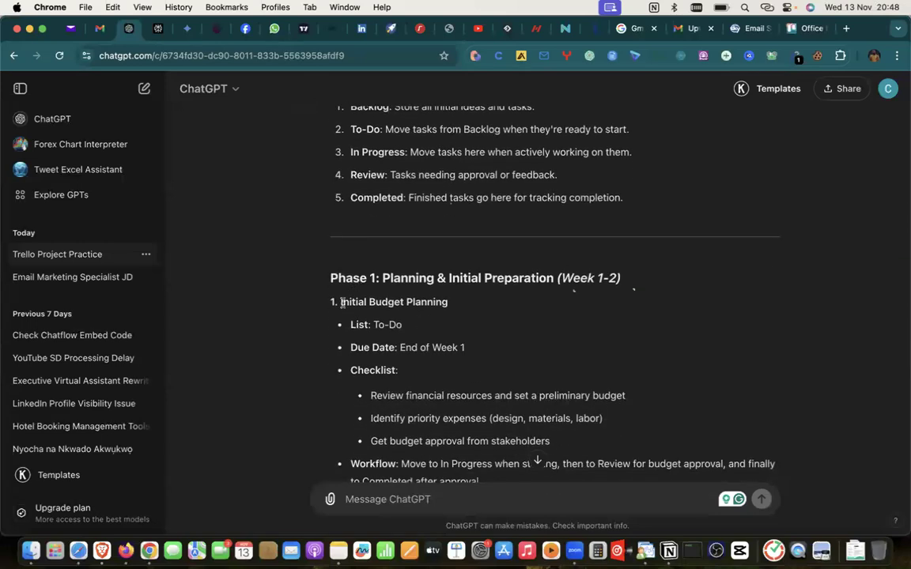
{"action": "scroll", "coordinate": [342, 302], "scroll_direction": "down", "scroll_amount": 1}
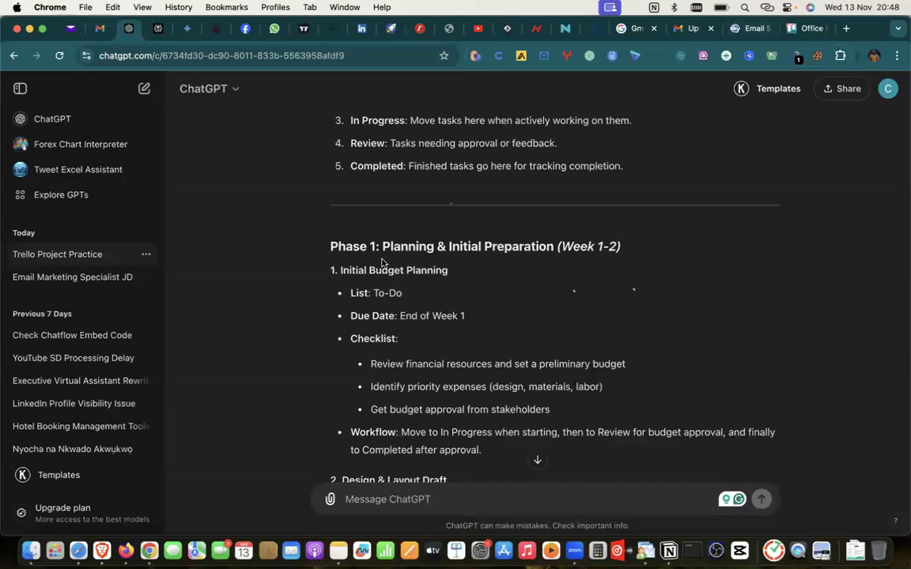
{"action": "left_click", "coordinate": [340, 268]}
{"action": "left_click_drag", "start_coordinate": [449, 271], "coordinate": [341, 271]}
{"action": "key", "text": "super+c"}
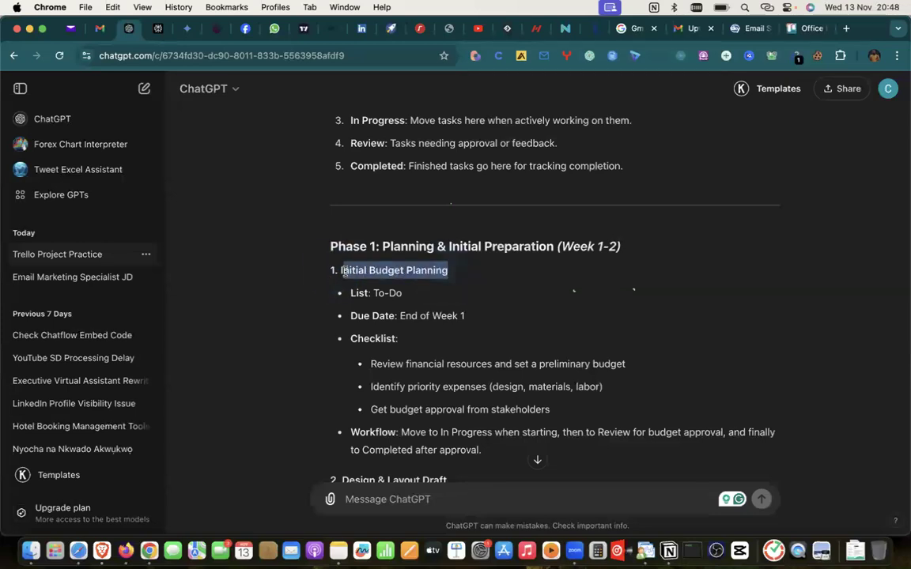
Step: Archive the example card in To-Do and enter 'Initial Budget Planning' as a new card title
{"action": "left_click", "coordinate": [801, 27]}
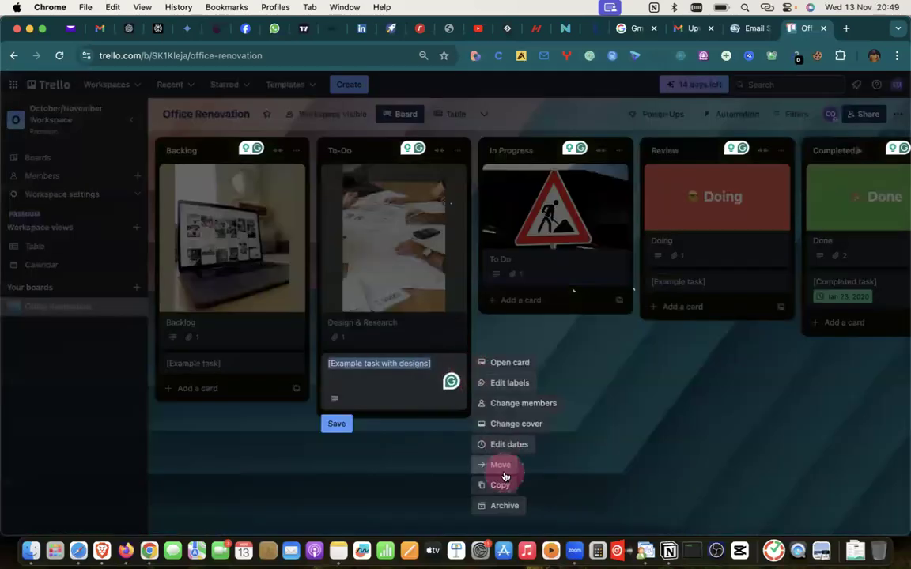
{"action": "left_click", "coordinate": [496, 508]}
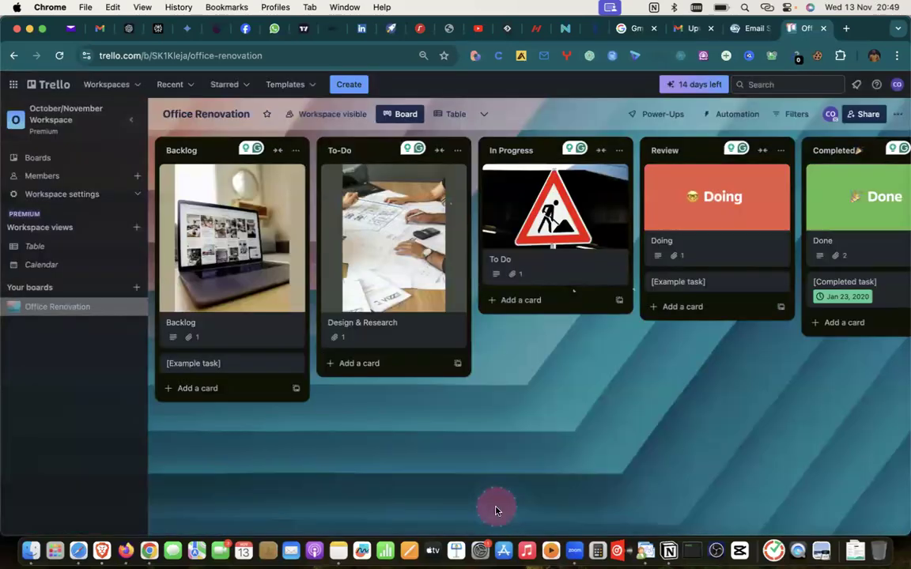
{"action": "left_click", "coordinate": [335, 365]}
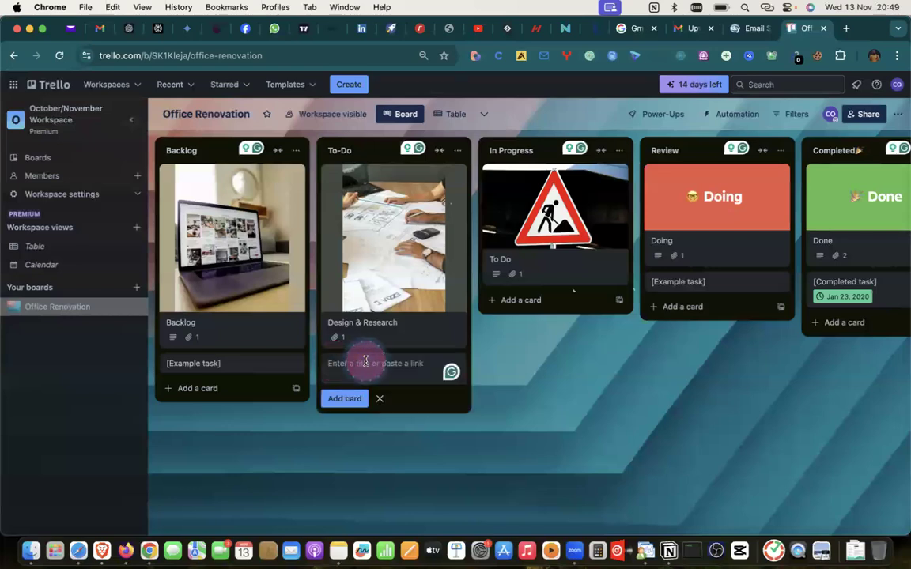
{"action": "key", "text": "super+v"}
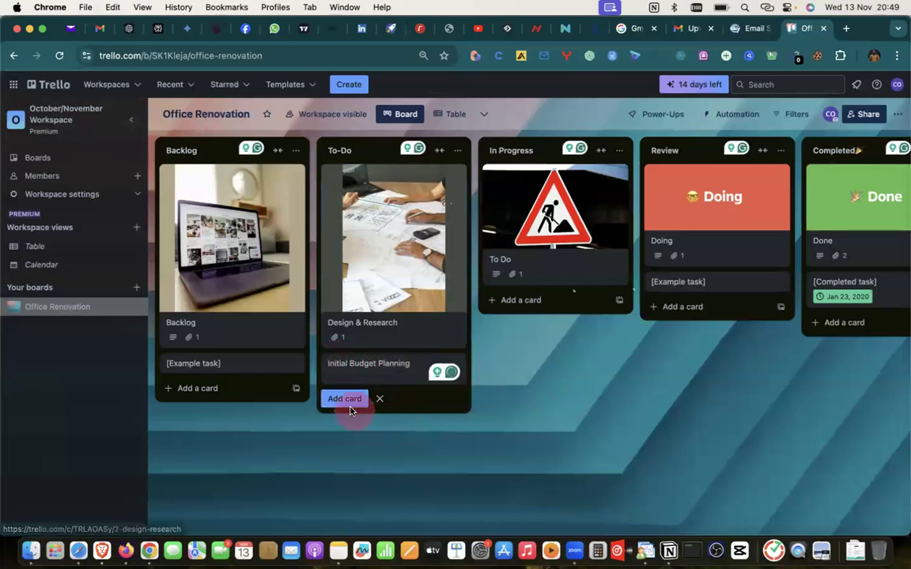
{"action": "left_click", "coordinate": [129, 28]}
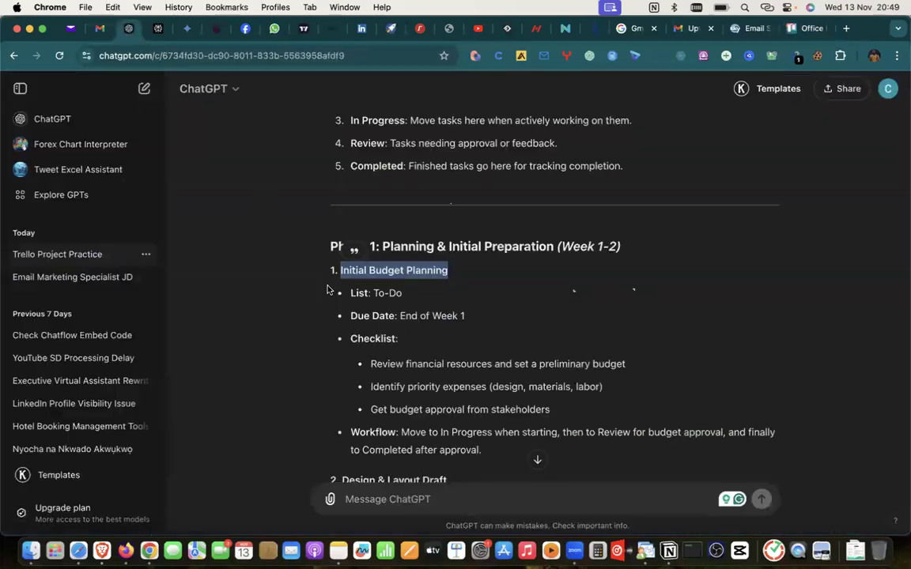
Step: Copy 'Design & Layout Draft' from ChatGPT and save the Initial Budget Planning To-Do card
{"action": "scroll", "coordinate": [326, 289], "scroll_direction": "down", "scroll_amount": 3}
{"action": "left_click_drag", "start_coordinate": [343, 358], "coordinate": [448, 362]}
{"action": "key", "text": "super+c"}
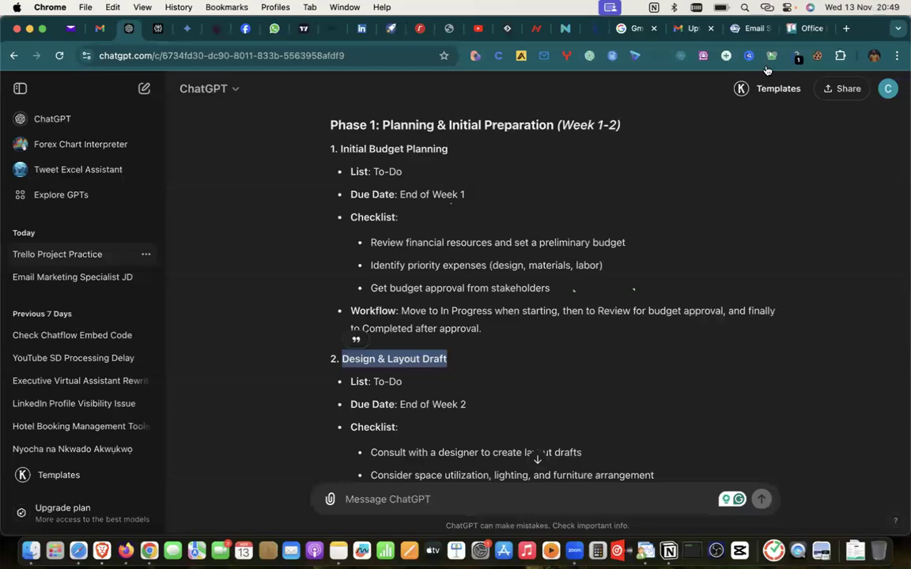
{"action": "left_click", "coordinate": [807, 28]}
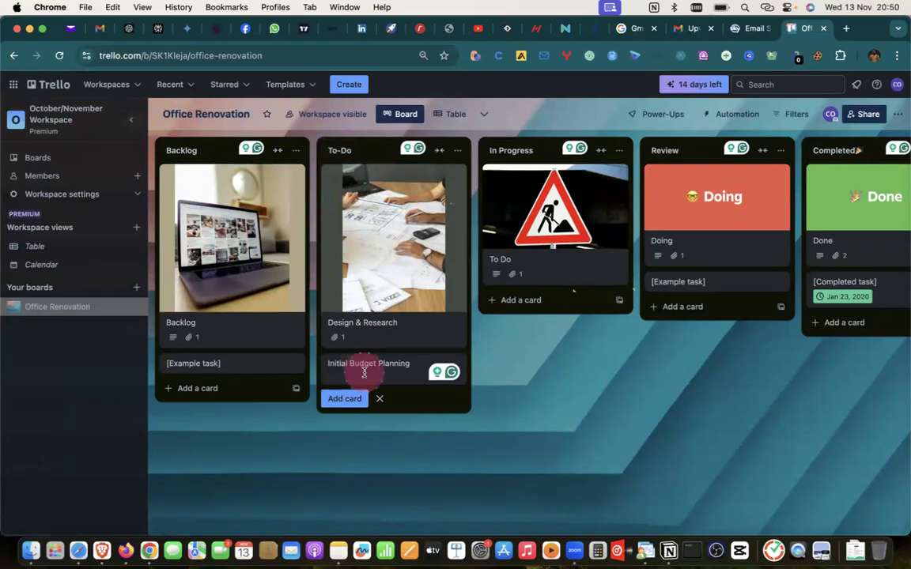
{"action": "left_click", "coordinate": [126, 28]}
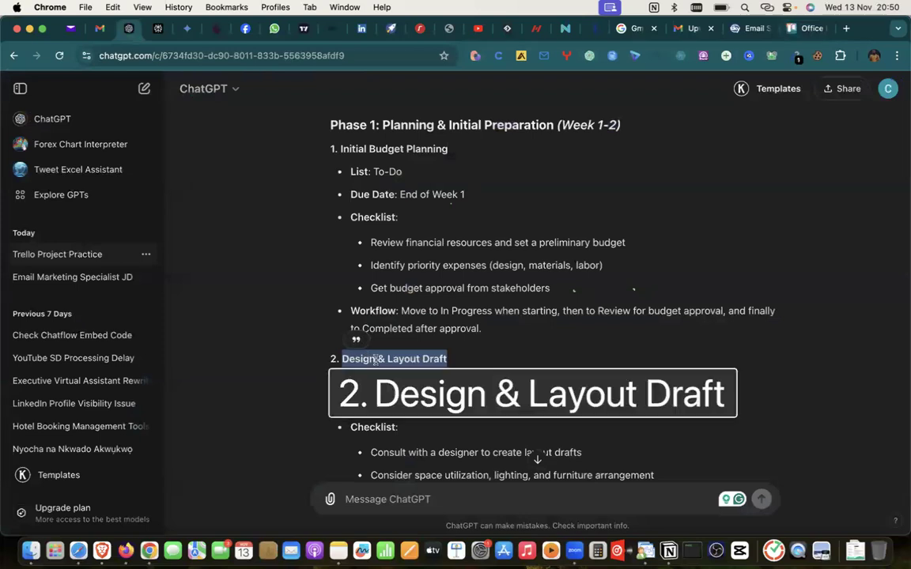
{"action": "left_click", "coordinate": [814, 28]}
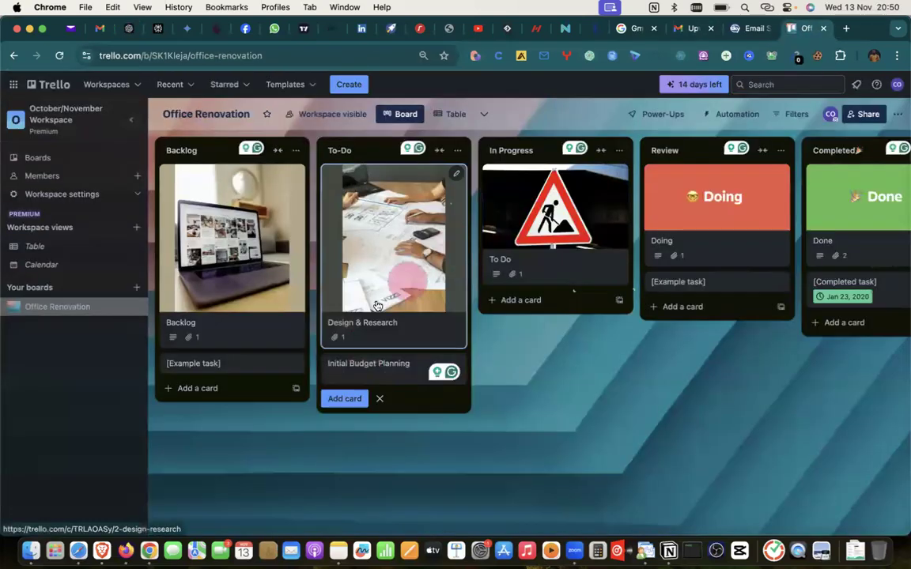
{"action": "left_click", "coordinate": [344, 399]}
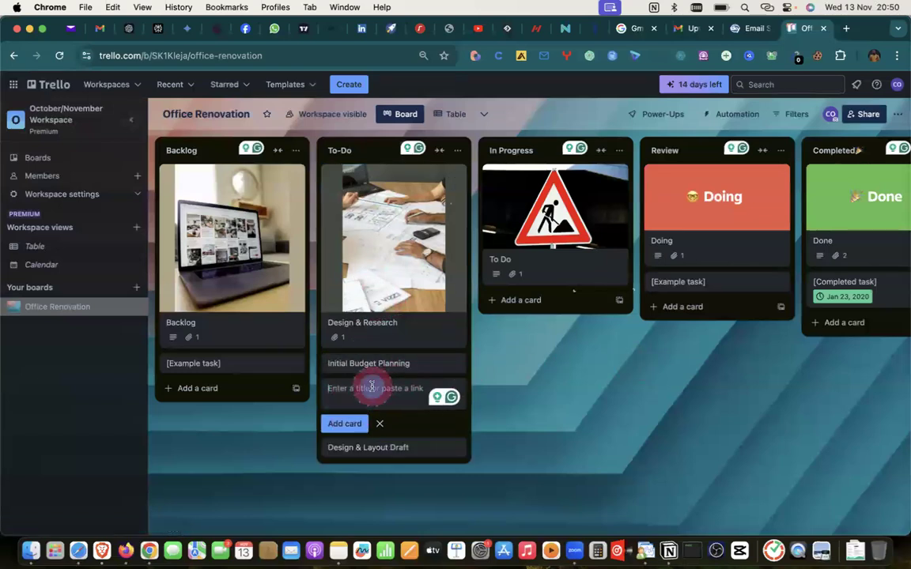
Step: Add the Design & Layout Draft card and archive the accidental duplicate
{"action": "key", "text": "super+v"}
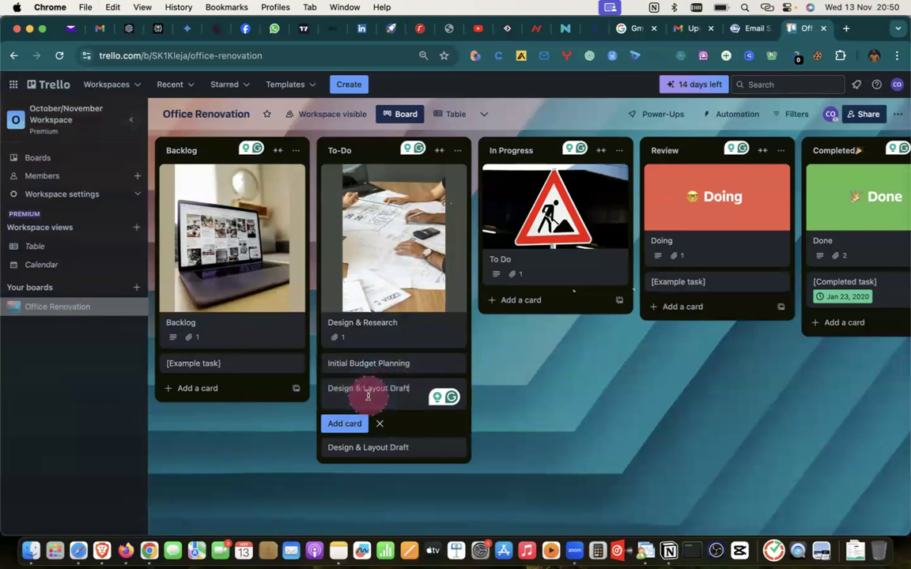
{"action": "left_click", "coordinate": [457, 447]}
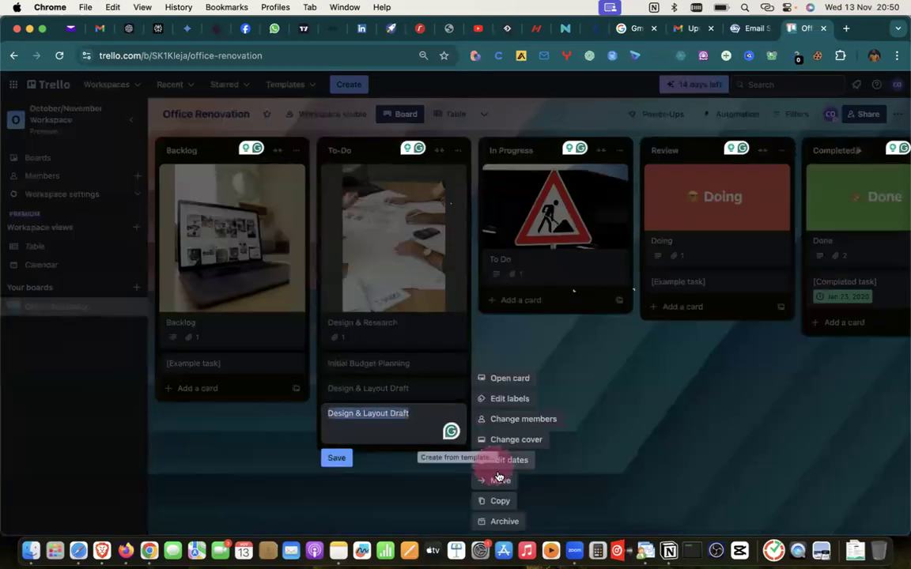
{"action": "left_click", "coordinate": [502, 521]}
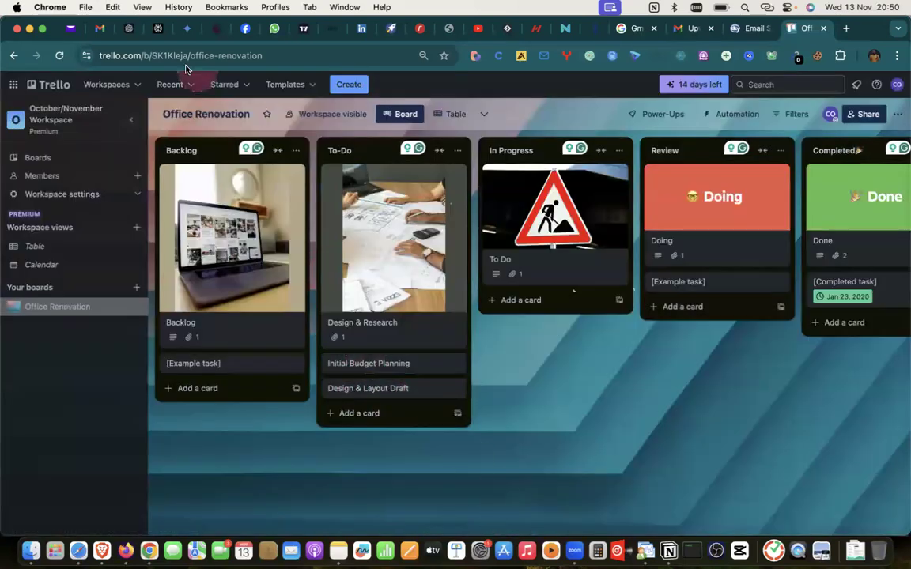
{"action": "left_click", "coordinate": [119, 27]}
{"action": "scroll", "coordinate": [530, 451], "scroll_direction": "down", "scroll_amount": 5}
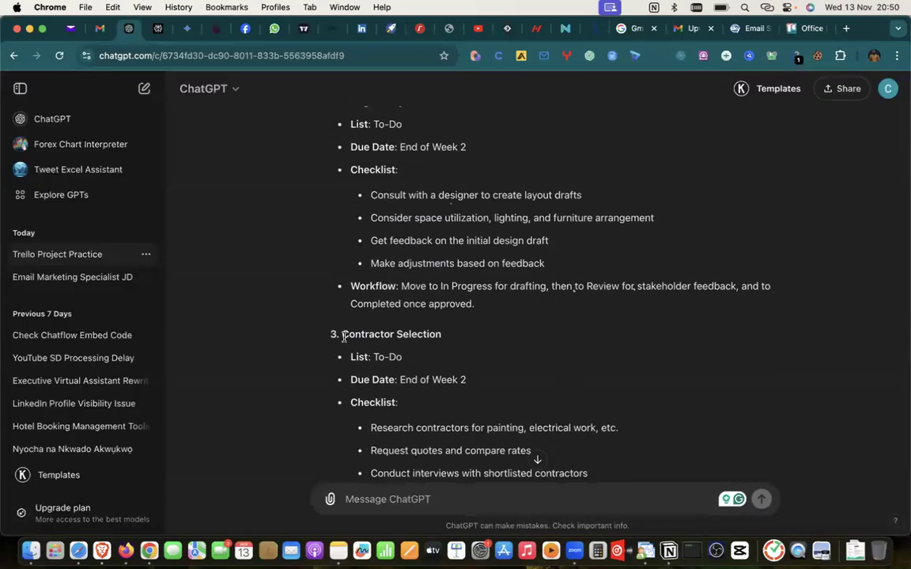
Step: Copy 'Contractor Selection' from ChatGPT and paste it as a new To-Do card title
{"action": "left_click_drag", "start_coordinate": [342, 333], "coordinate": [442, 335]}
{"action": "key", "text": "super+c"}
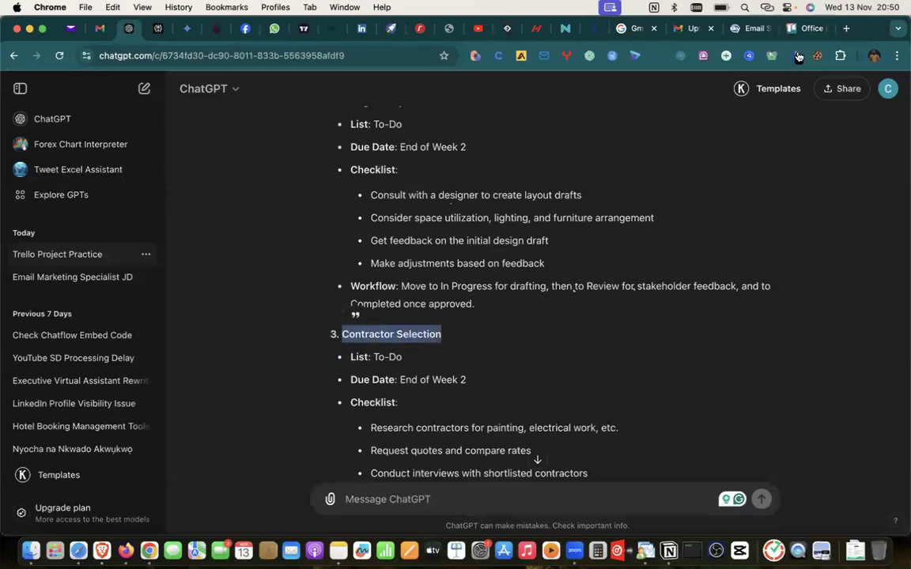
{"action": "left_click", "coordinate": [807, 29]}
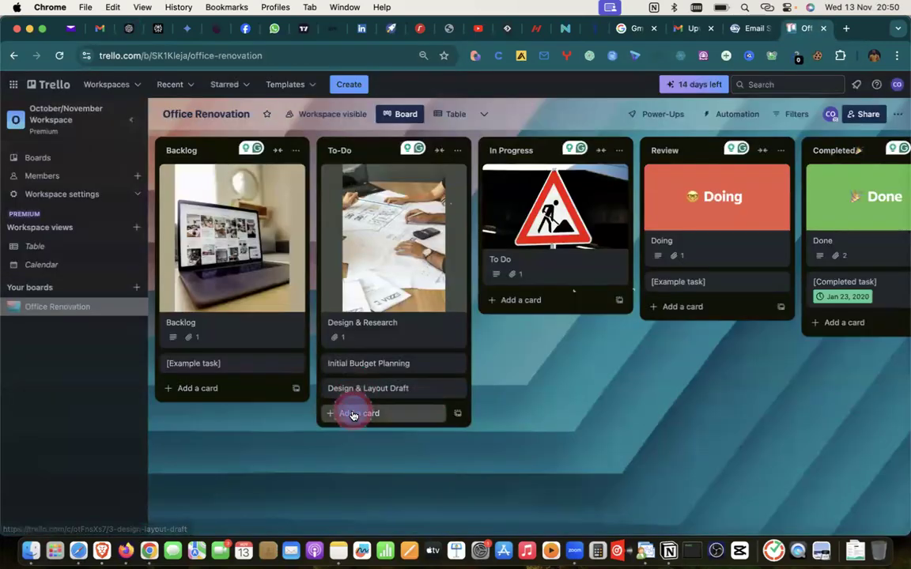
{"action": "left_click", "coordinate": [354, 416]}
{"action": "key", "text": "super+v"}
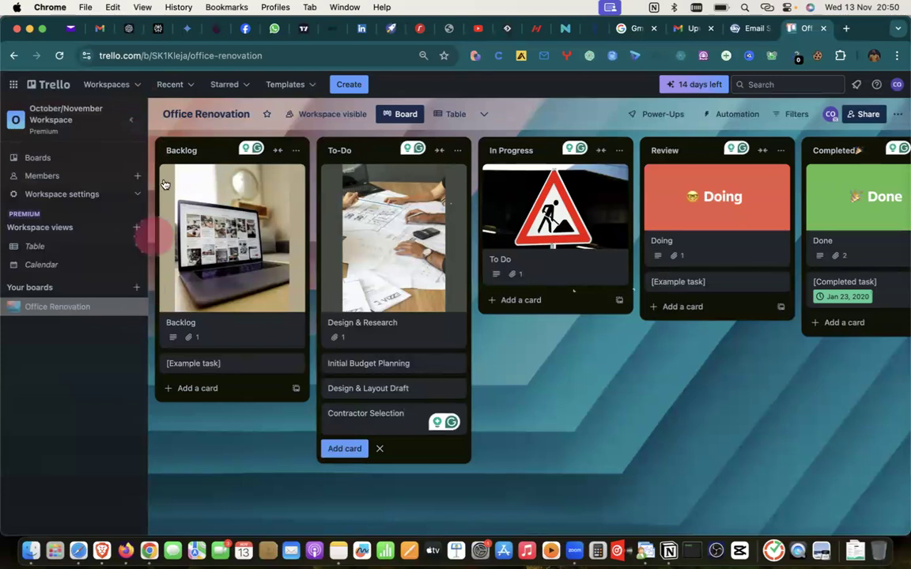
Step: Review the Phase 1 tasks in ChatGPT's timeline, then return to the Office Renovation board
{"action": "left_click", "coordinate": [129, 28]}
{"action": "scroll", "coordinate": [347, 255], "scroll_direction": "down", "scroll_amount": 5}
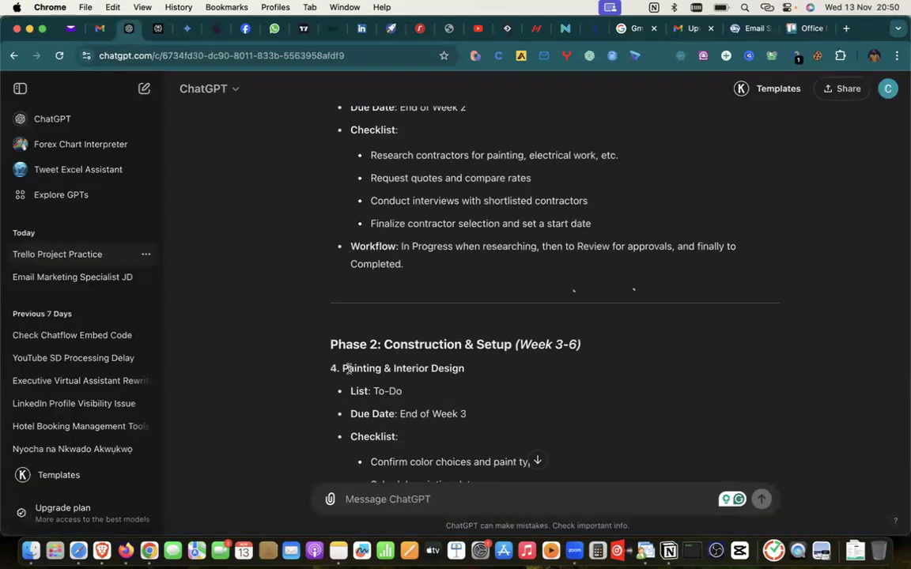
{"action": "scroll", "coordinate": [383, 349], "scroll_direction": "down", "scroll_amount": 15}
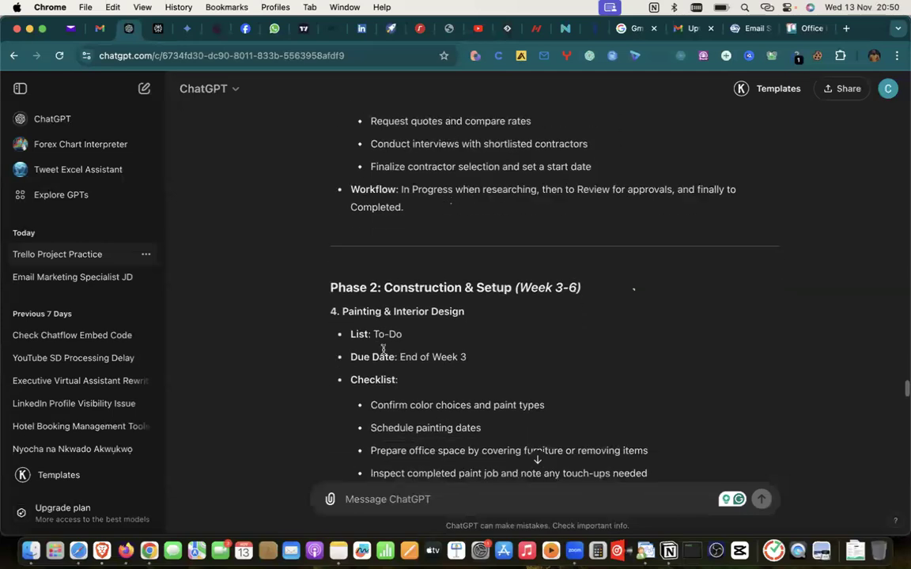
{"action": "scroll", "coordinate": [384, 324], "scroll_direction": "up", "scroll_amount": 10}
{"action": "scroll", "coordinate": [384, 324], "scroll_direction": "up", "scroll_amount": 15}
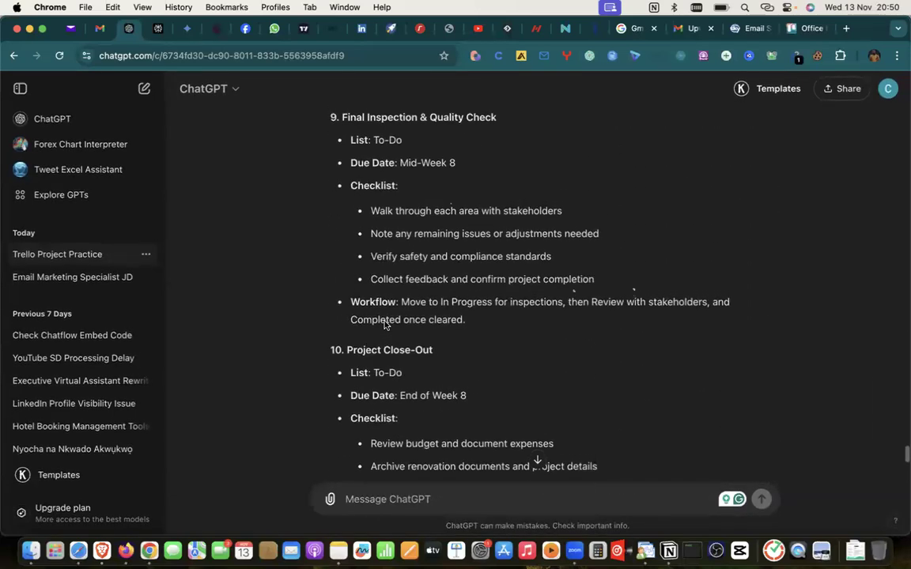
{"action": "scroll", "coordinate": [384, 322], "scroll_direction": "up", "scroll_amount": 1}
{"action": "scroll", "coordinate": [384, 322], "scroll_direction": "down", "scroll_amount": 5}
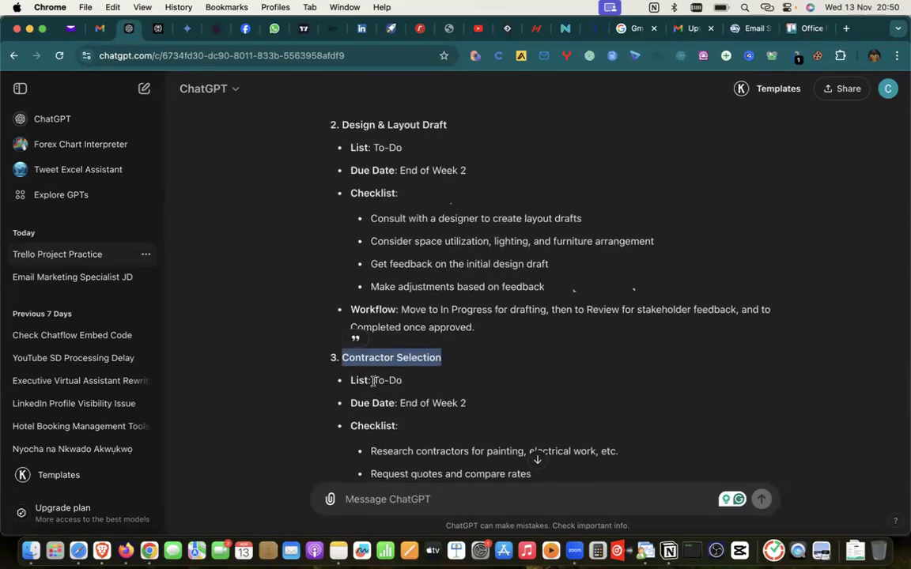
{"action": "scroll", "coordinate": [373, 382], "scroll_direction": "down", "scroll_amount": 9}
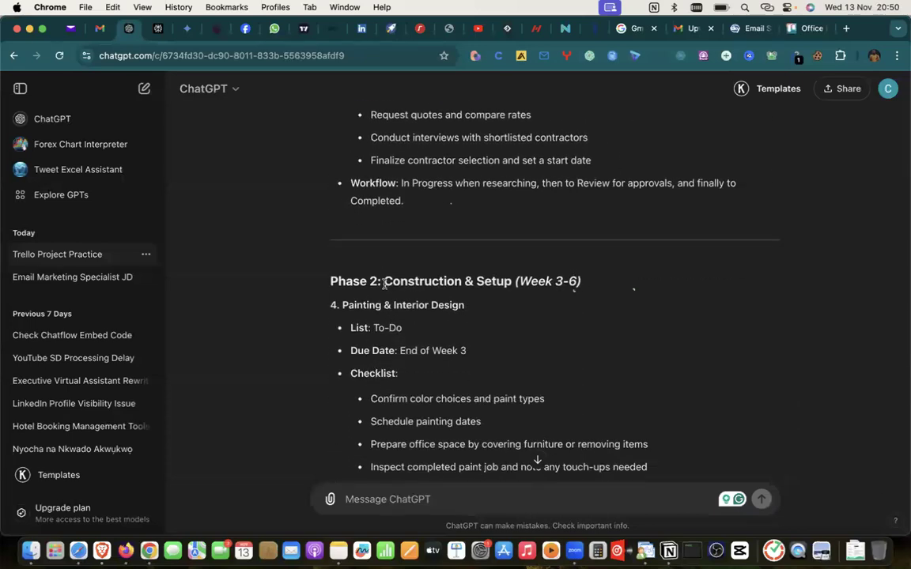
{"action": "scroll", "coordinate": [397, 286], "scroll_direction": "up", "scroll_amount": 20}
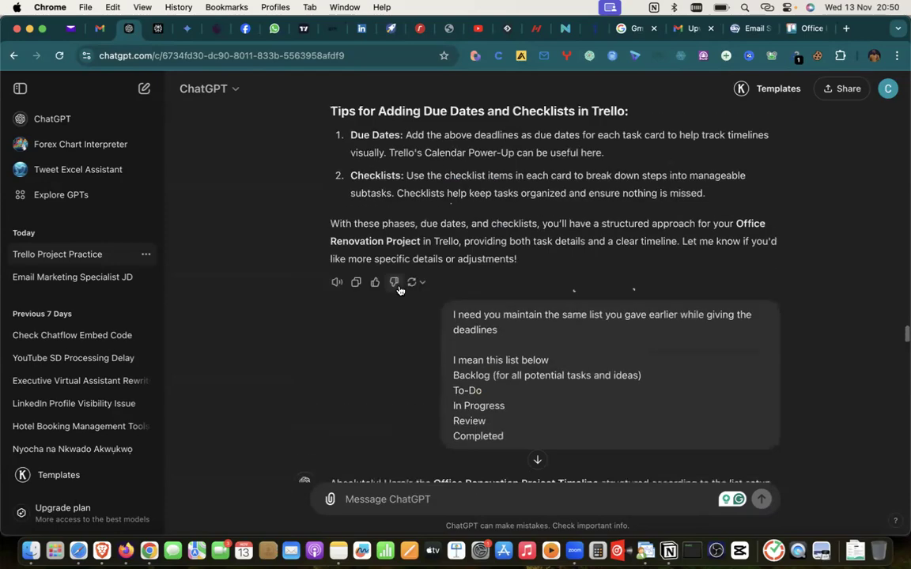
{"action": "scroll", "coordinate": [399, 290], "scroll_direction": "down", "scroll_amount": 5}
{"action": "scroll", "coordinate": [399, 289], "scroll_direction": "down", "scroll_amount": 3}
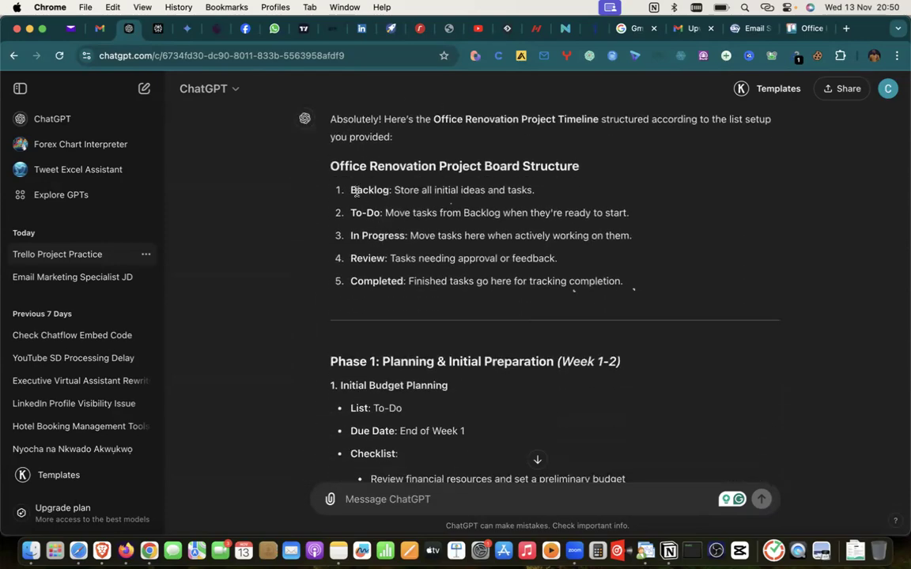
{"action": "scroll", "coordinate": [393, 341], "scroll_direction": "down", "scroll_amount": 2}
{"action": "scroll", "coordinate": [392, 341], "scroll_direction": "down", "scroll_amount": 5}
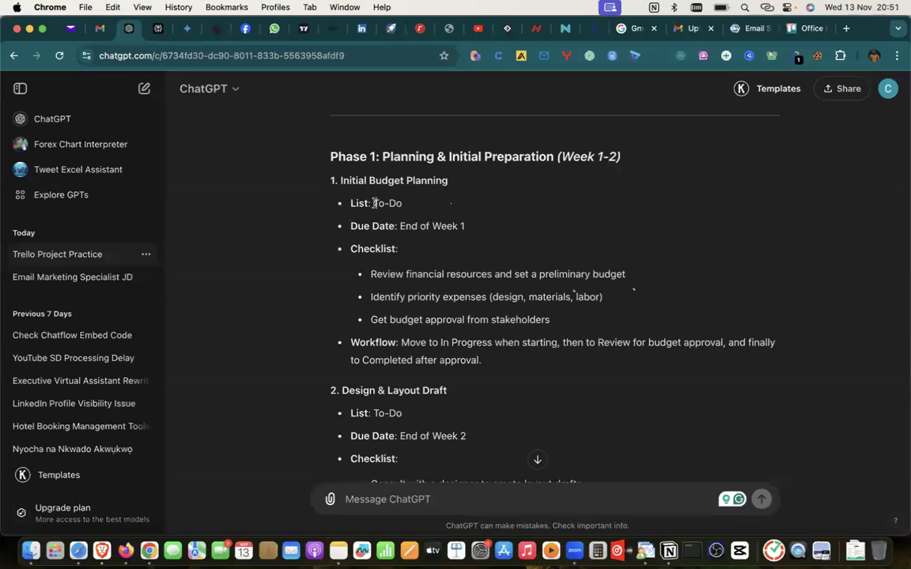
{"action": "scroll", "coordinate": [375, 203], "scroll_direction": "down", "scroll_amount": 1}
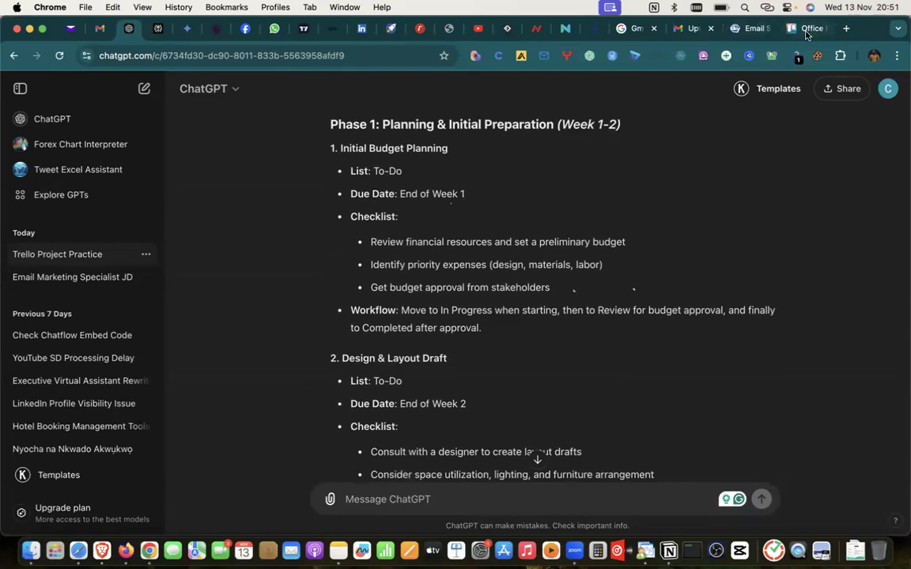
{"action": "left_click", "coordinate": [808, 28]}
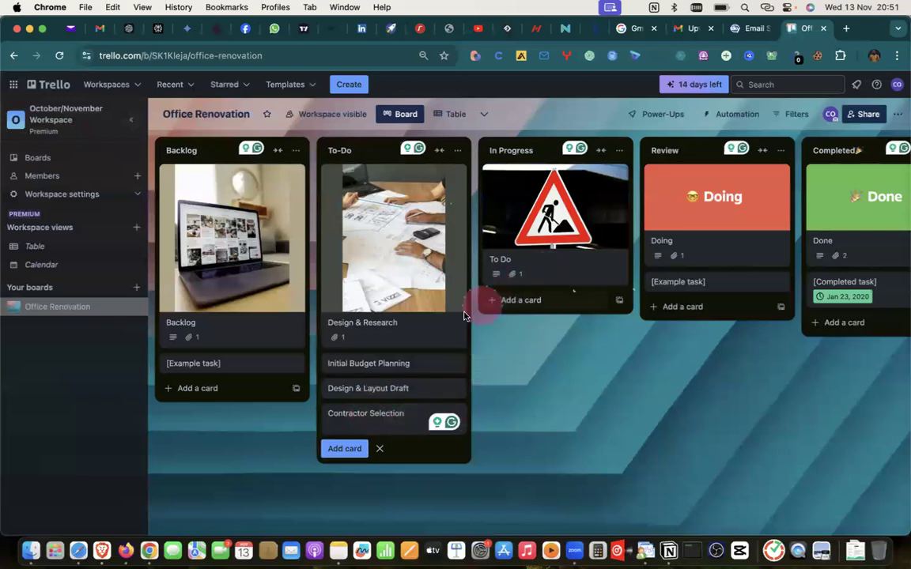
Step: Select the checklist line 'Review financial resources and set a preliminary budget' under Initial Budget Planning
{"action": "left_click", "coordinate": [419, 360]}
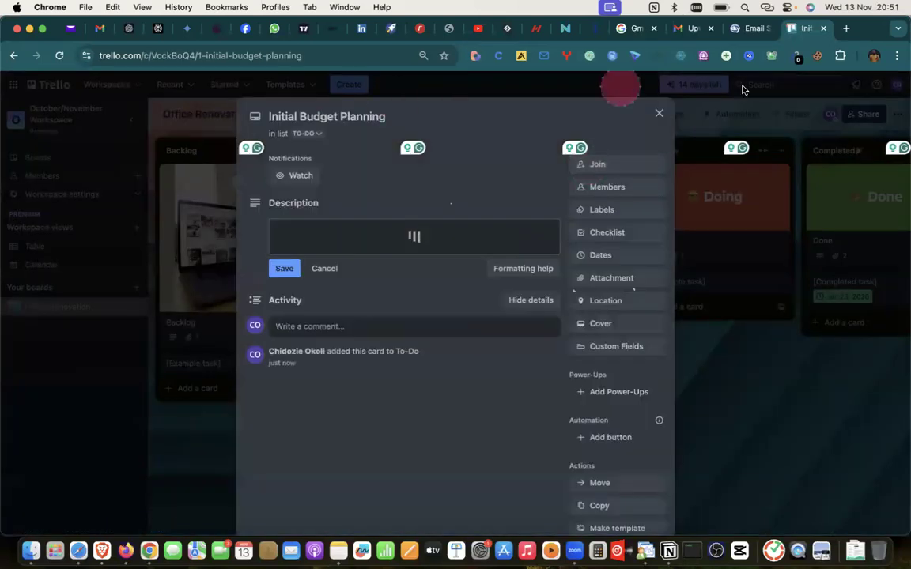
{"action": "left_click", "coordinate": [660, 114]}
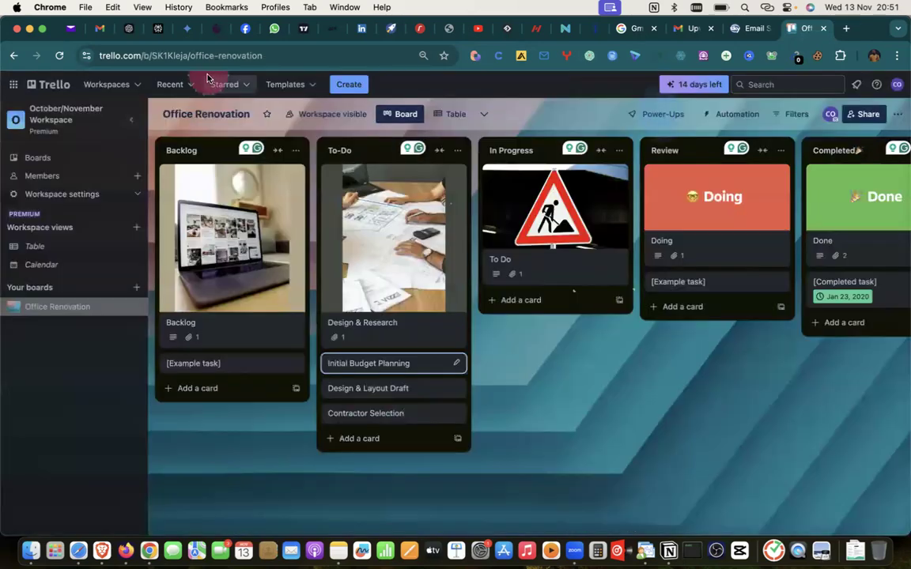
{"action": "left_click", "coordinate": [133, 30]}
{"action": "scroll", "coordinate": [404, 390], "scroll_direction": "down", "scroll_amount": 3}
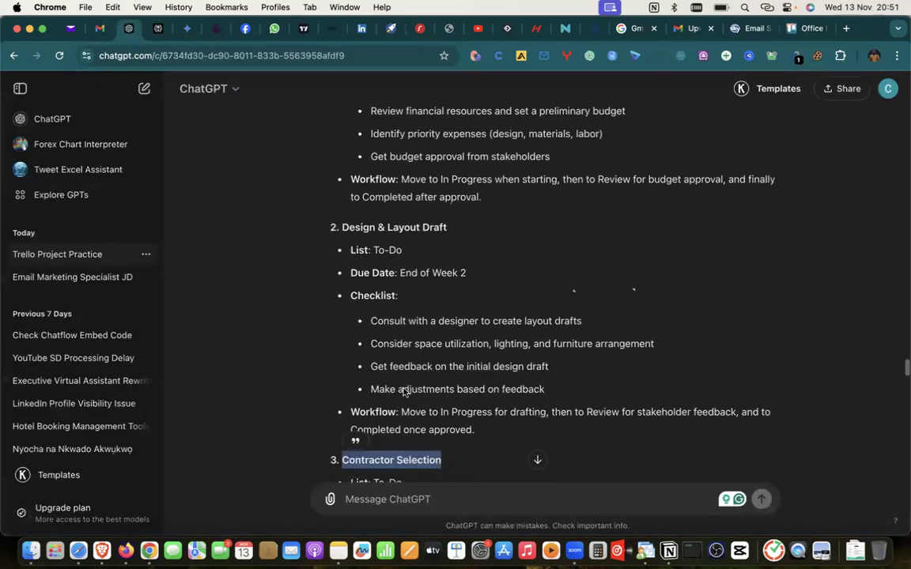
{"action": "scroll", "coordinate": [404, 391], "scroll_direction": "down", "scroll_amount": 5}
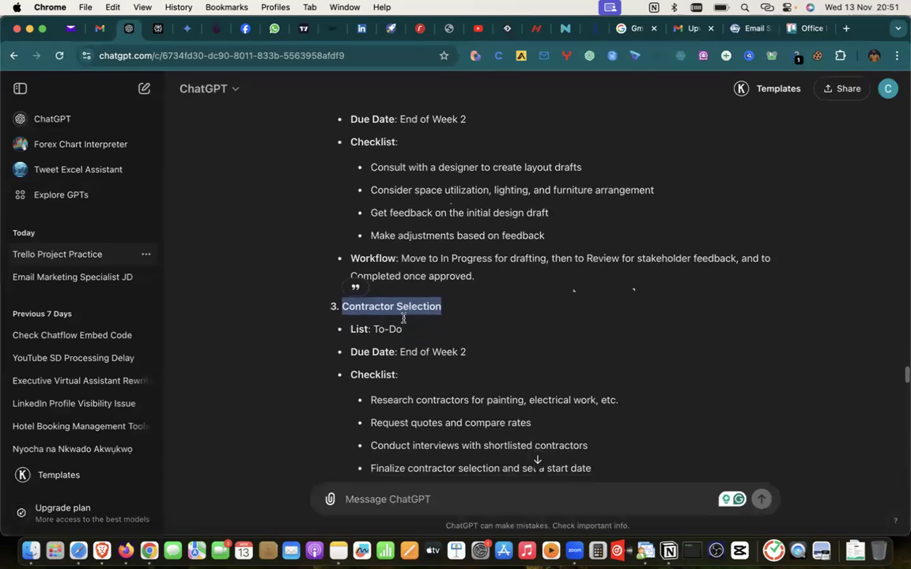
{"action": "scroll", "coordinate": [402, 319], "scroll_direction": "up", "scroll_amount": 10}
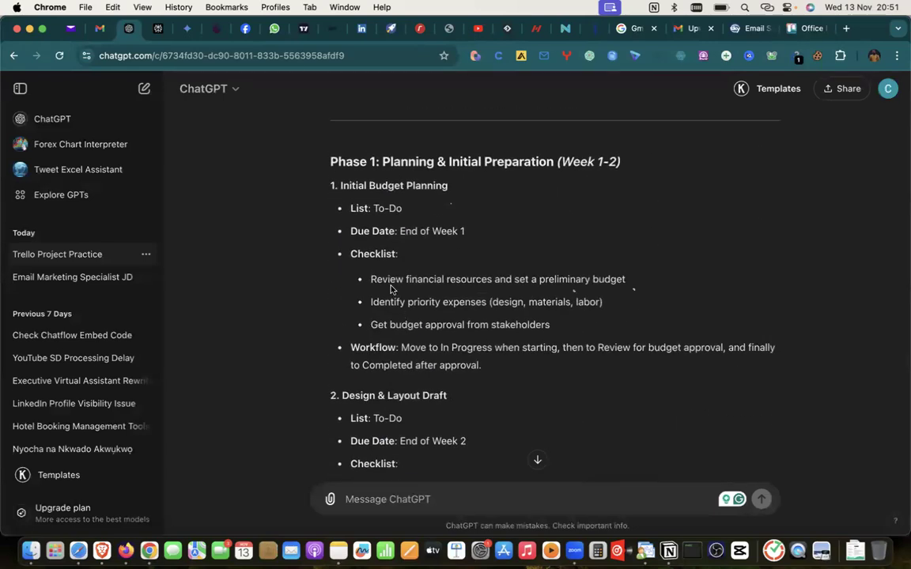
{"action": "scroll", "coordinate": [401, 252], "scroll_direction": "up", "scroll_amount": 1}
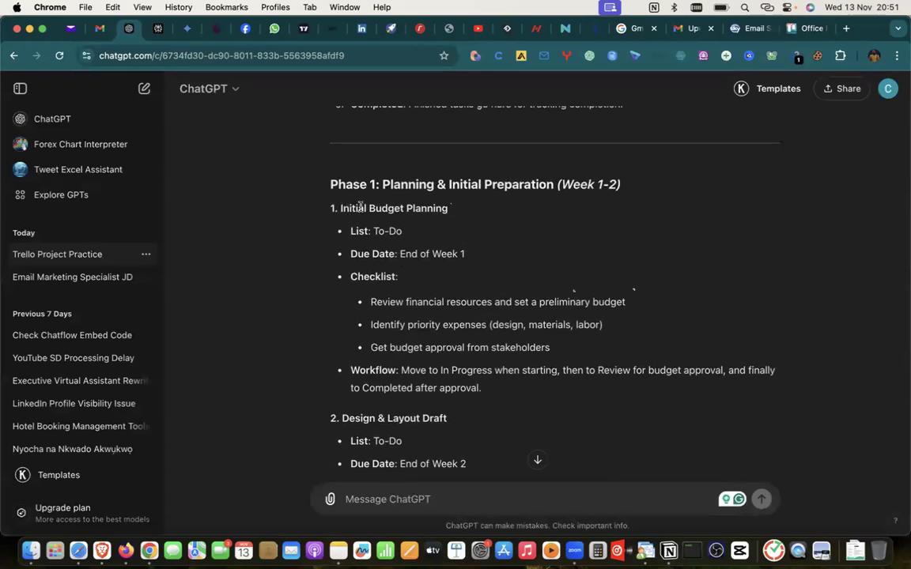
{"action": "left_click", "coordinate": [812, 30]}
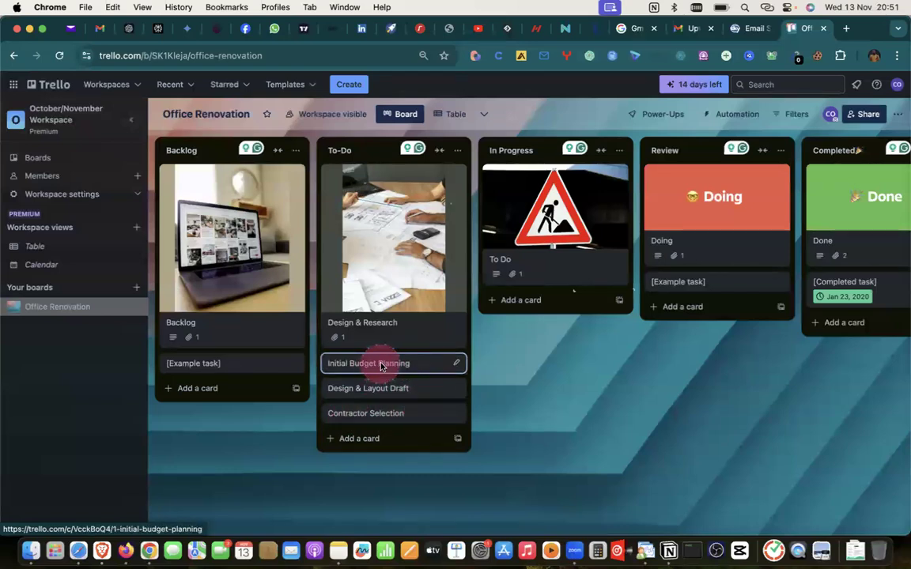
{"action": "left_click", "coordinate": [134, 32]}
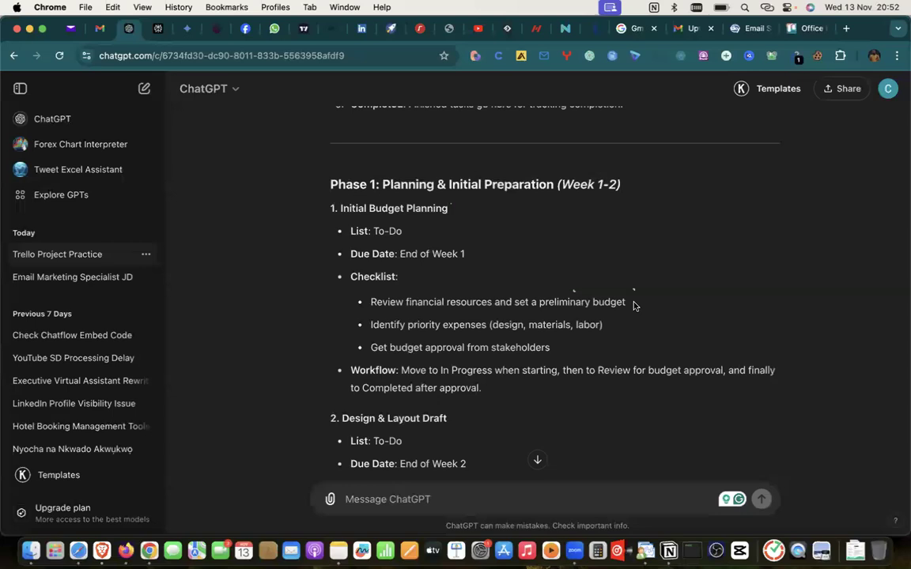
{"action": "left_click_drag", "start_coordinate": [627, 306], "coordinate": [369, 305]}
{"action": "key", "text": "super+c"}
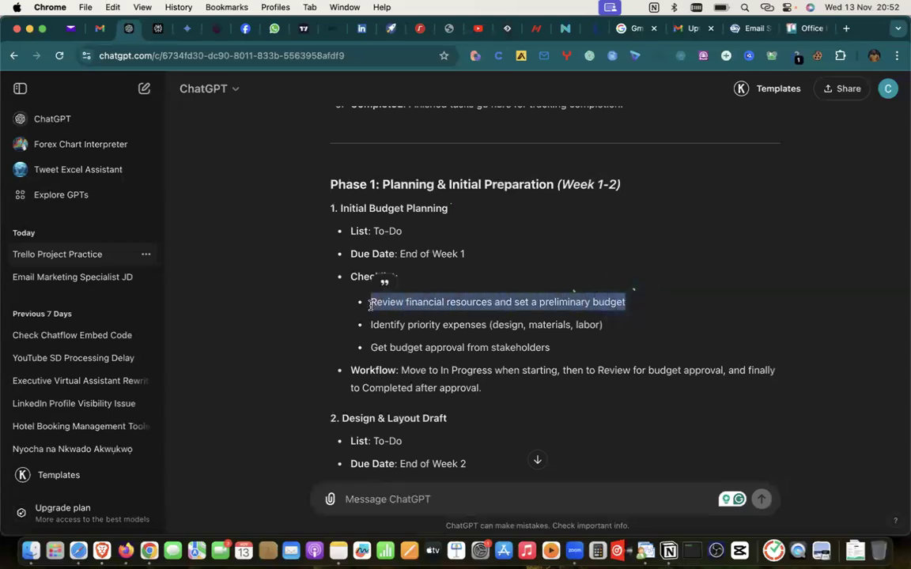
Step: Open the Initial Budget Planning card and add a checklist with 'Review financial resources and set a preliminary budget'
{"action": "left_click", "coordinate": [795, 32]}
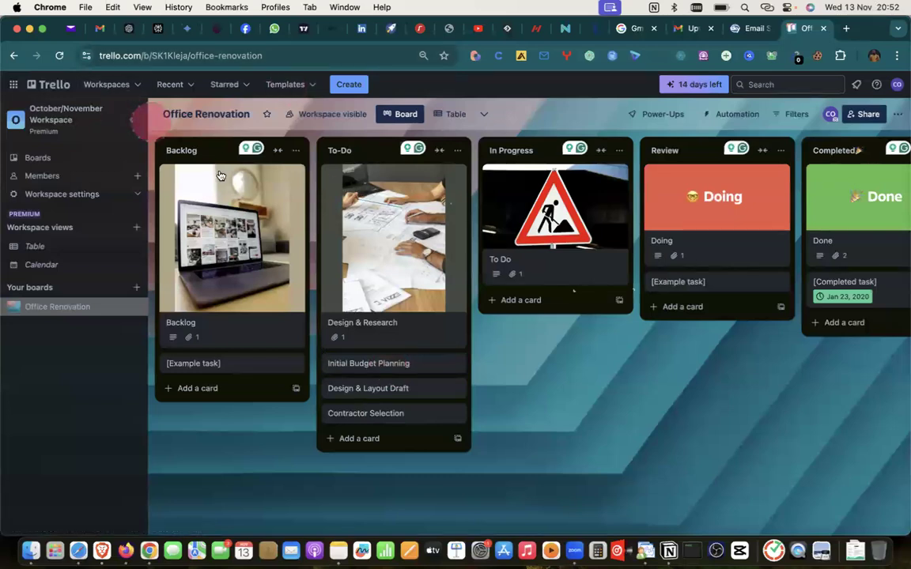
{"action": "left_click", "coordinate": [419, 363]}
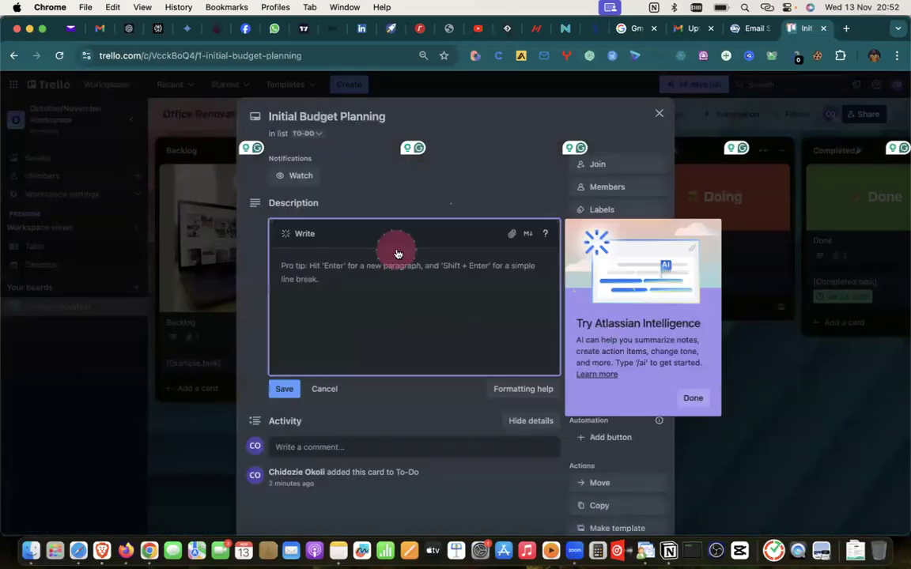
{"action": "left_click", "coordinate": [690, 397]}
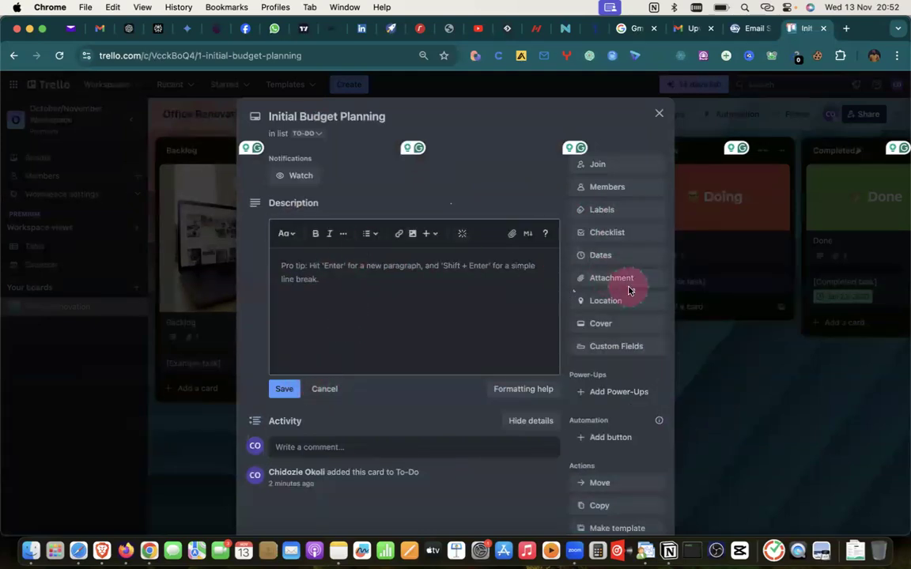
{"action": "left_click", "coordinate": [613, 235]}
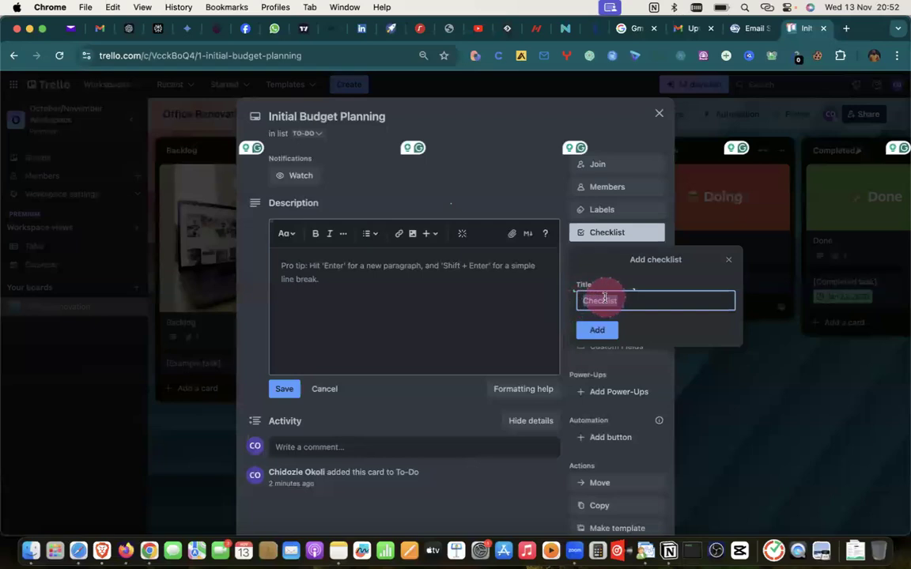
{"action": "left_click", "coordinate": [597, 332]}
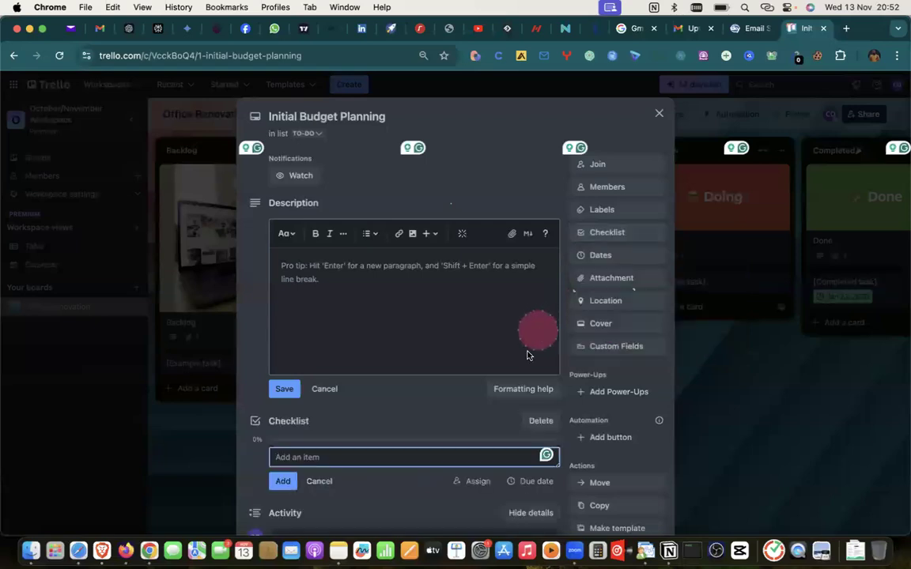
{"action": "scroll", "coordinate": [331, 457], "scroll_direction": "down", "scroll_amount": 2}
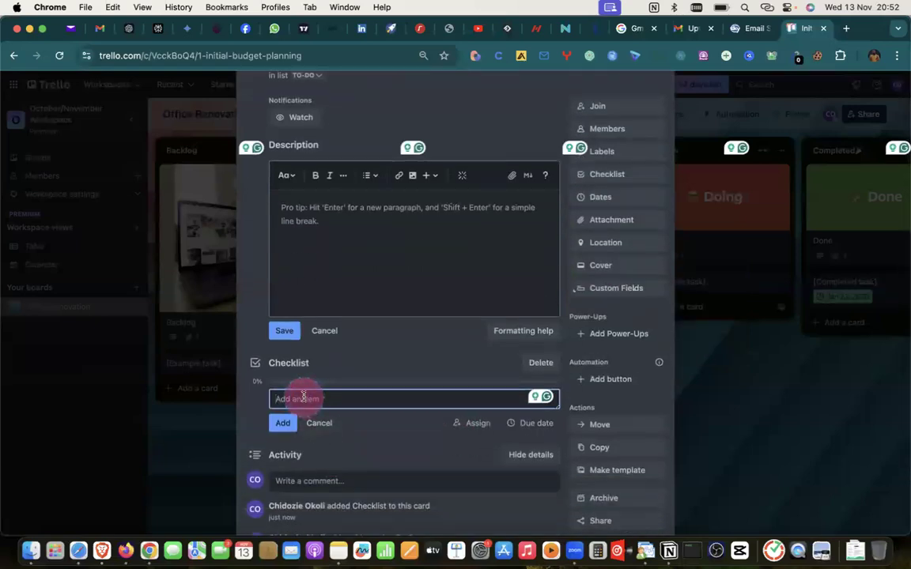
{"action": "key", "text": "super+v"}
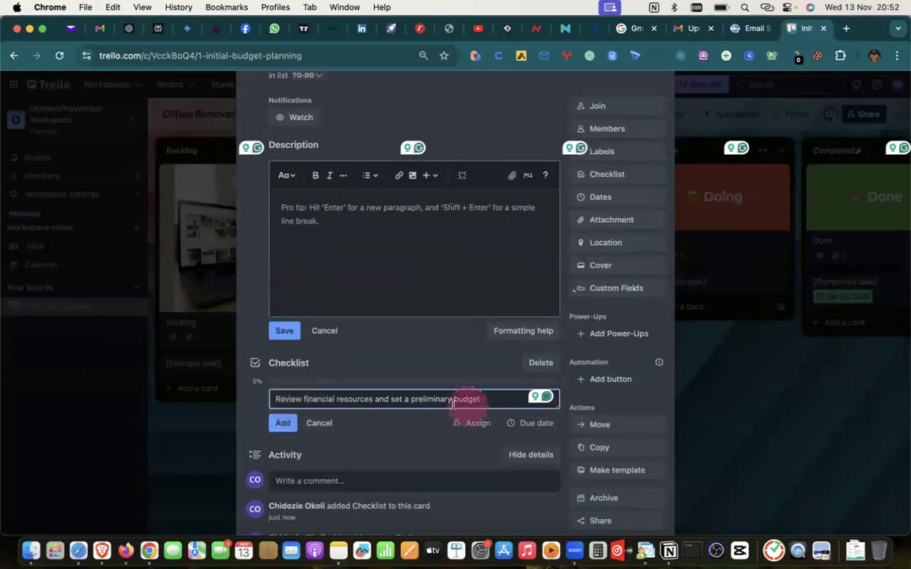
{"action": "left_click", "coordinate": [279, 422]}
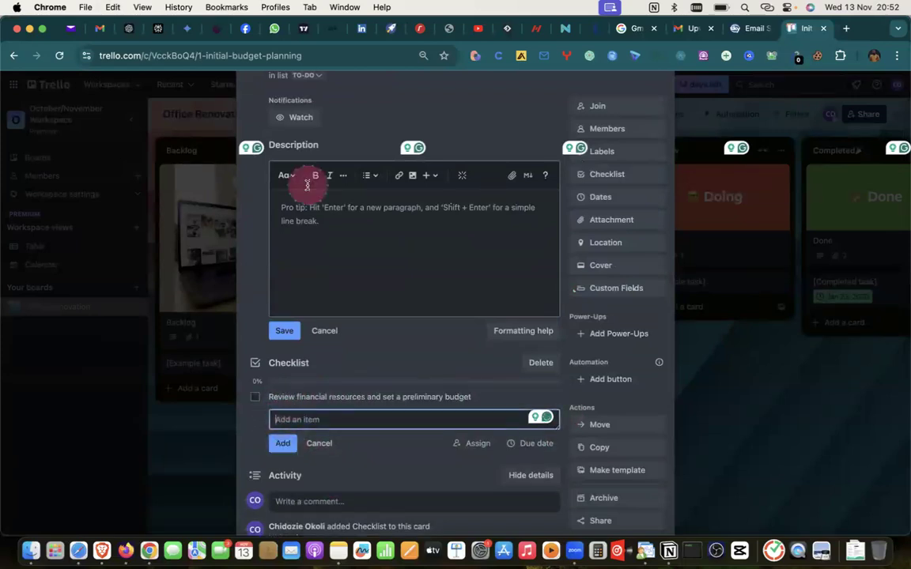
Step: Add 'Identify priority expenses (design, materials, labor)' from ChatGPT as the second checklist item
{"action": "left_click", "coordinate": [129, 29]}
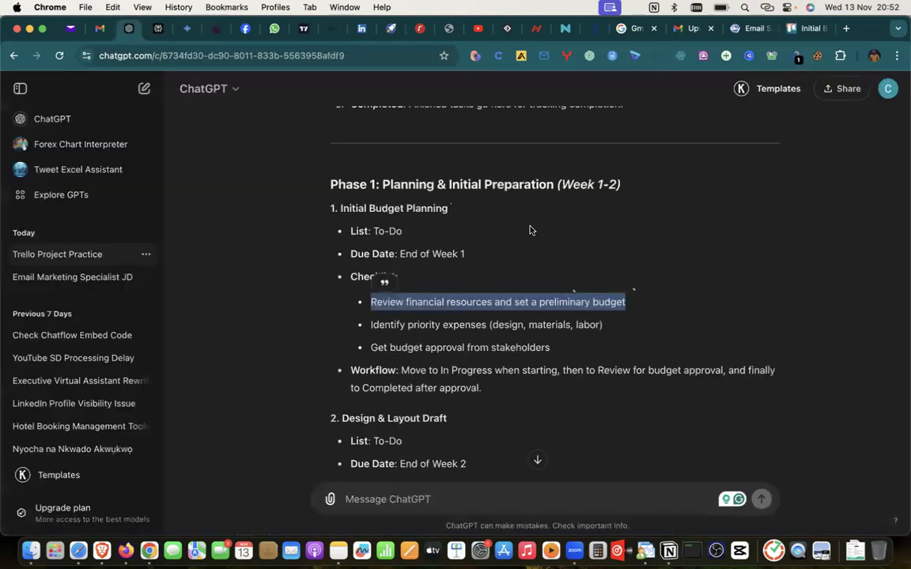
{"action": "left_click_drag", "start_coordinate": [369, 323], "coordinate": [603, 333]}
{"action": "key", "text": "super+c"}
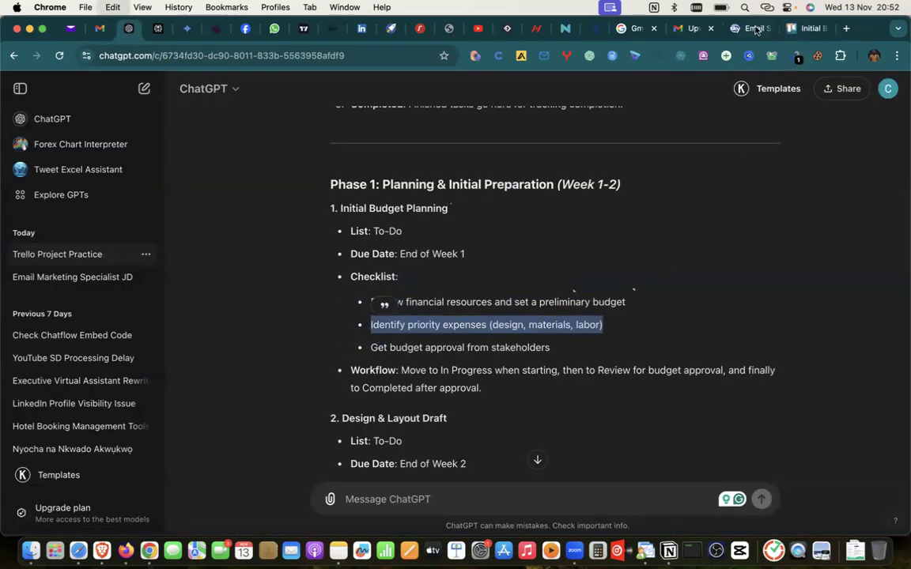
{"action": "left_click", "coordinate": [806, 27]}
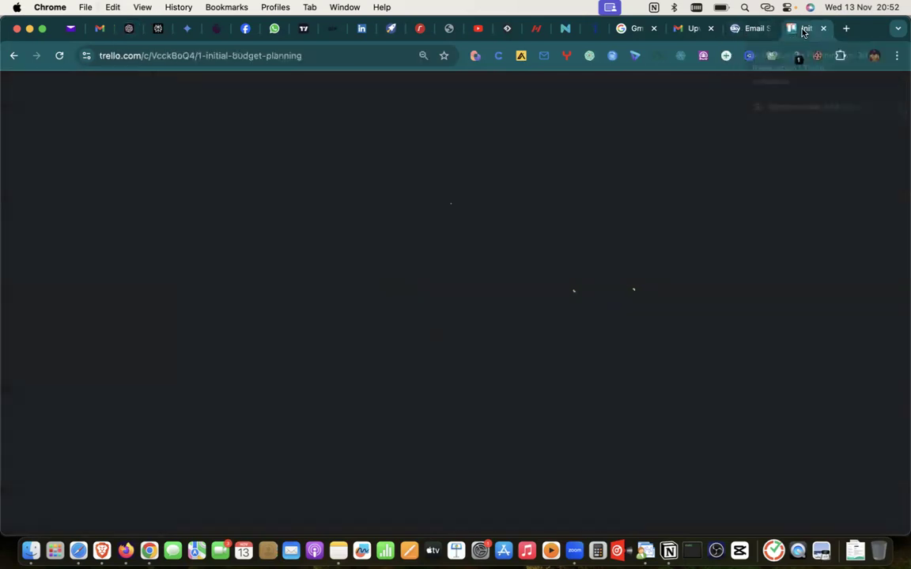
{"action": "left_click", "coordinate": [290, 449]}
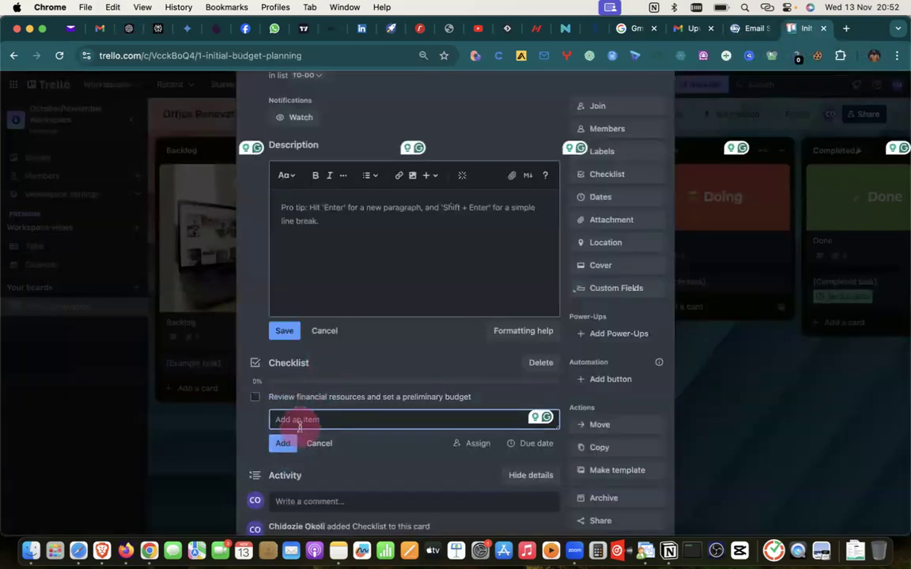
{"action": "left_click", "coordinate": [299, 417]}
{"action": "key", "text": "super+v"}
{"action": "left_click", "coordinate": [282, 442]}
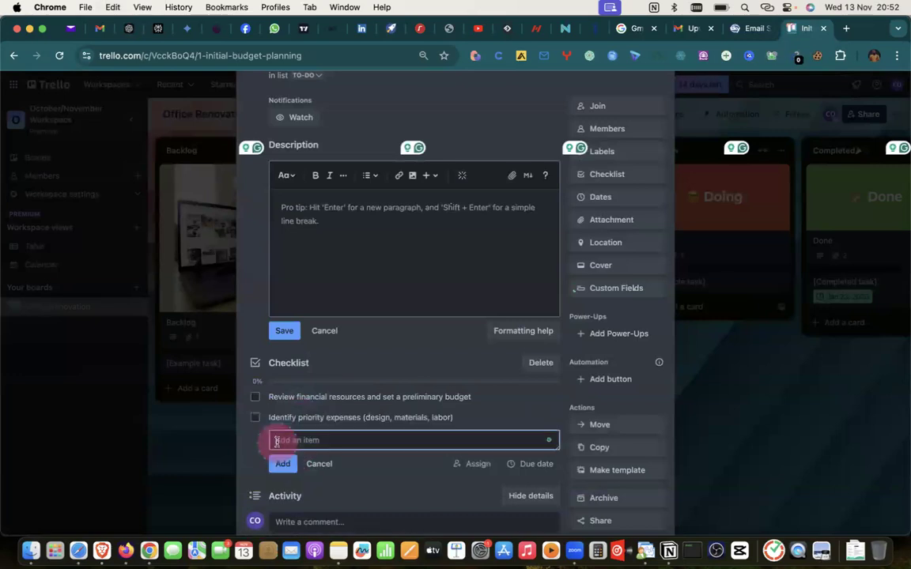
Step: Add 'Get budget approval from stakeholders' as the third checklist item
{"action": "left_click", "coordinate": [130, 30]}
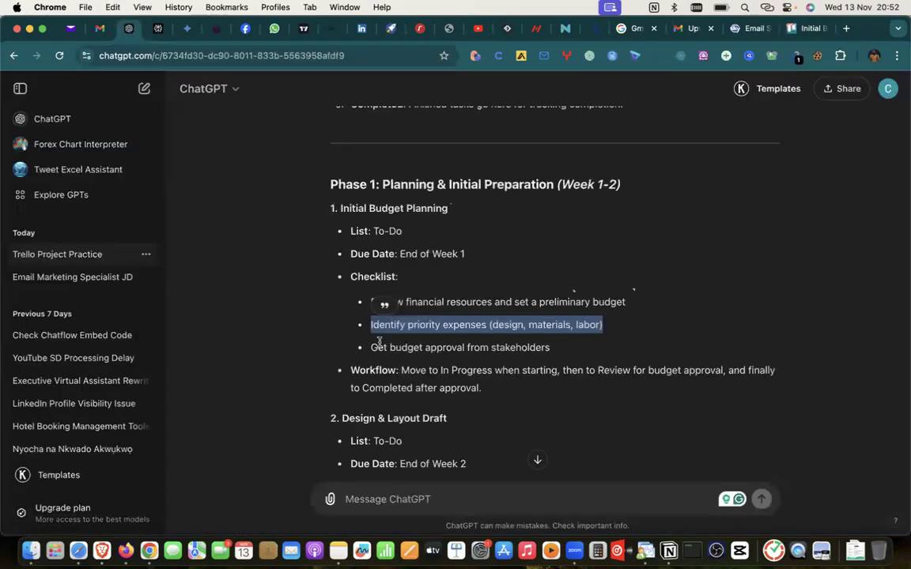
{"action": "left_click_drag", "start_coordinate": [371, 348], "coordinate": [557, 350]}
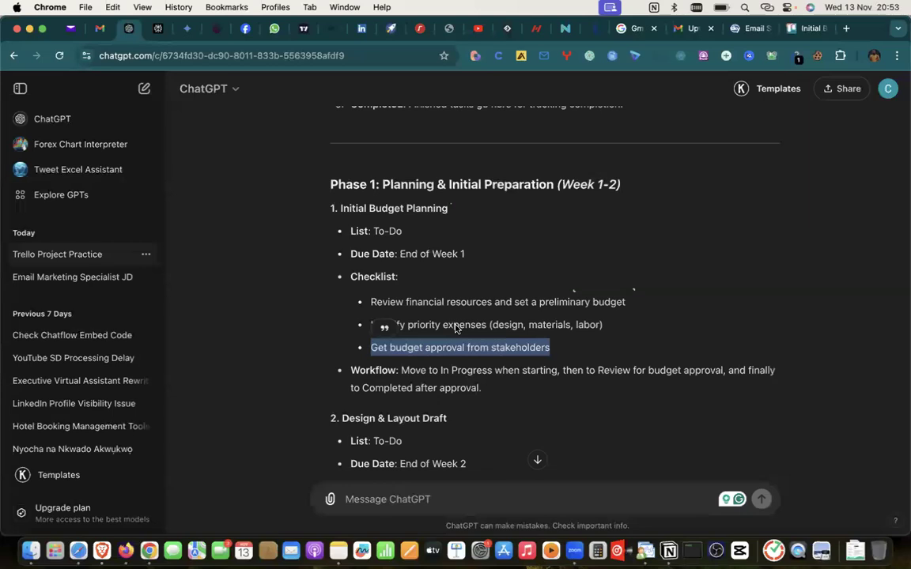
{"action": "double_click", "coordinate": [457, 326]}
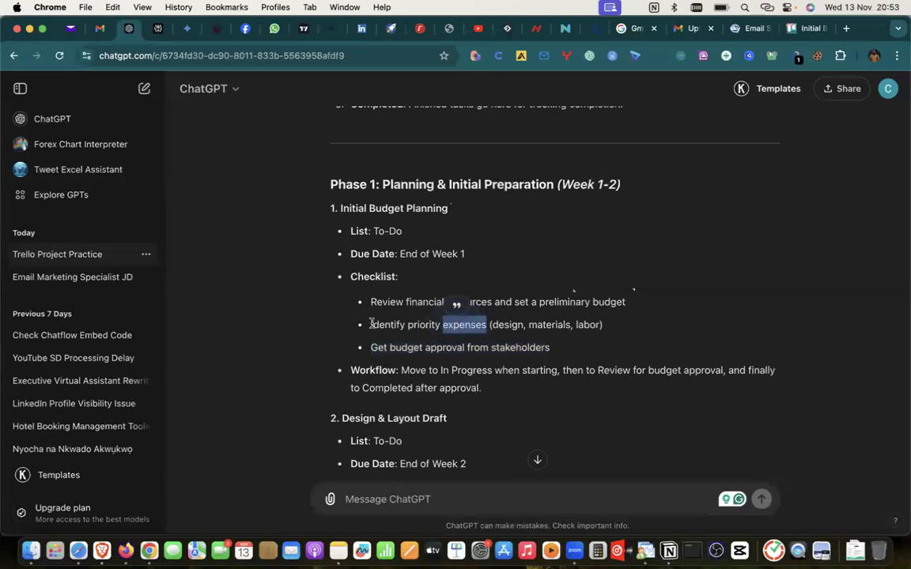
{"action": "left_click", "coordinate": [395, 300]}
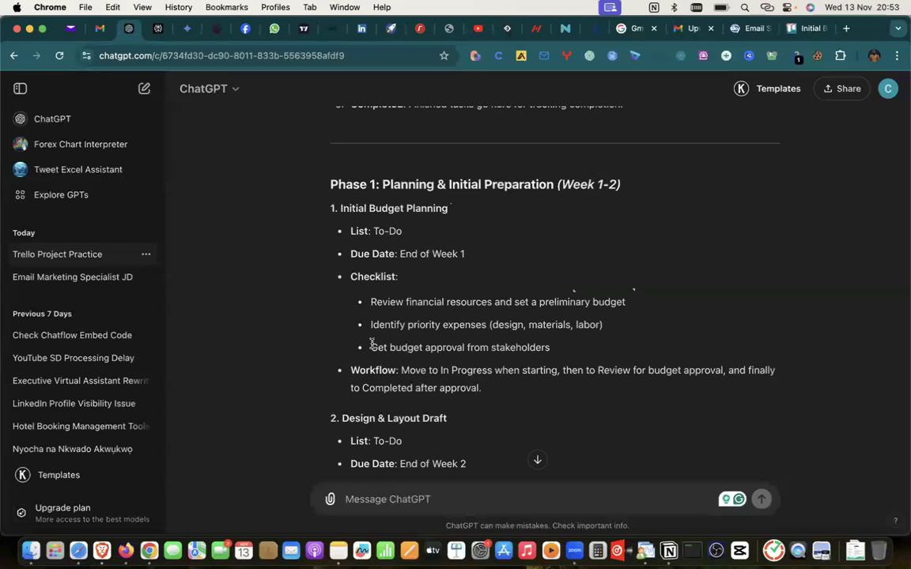
{"action": "triple_click", "coordinate": [552, 348]}
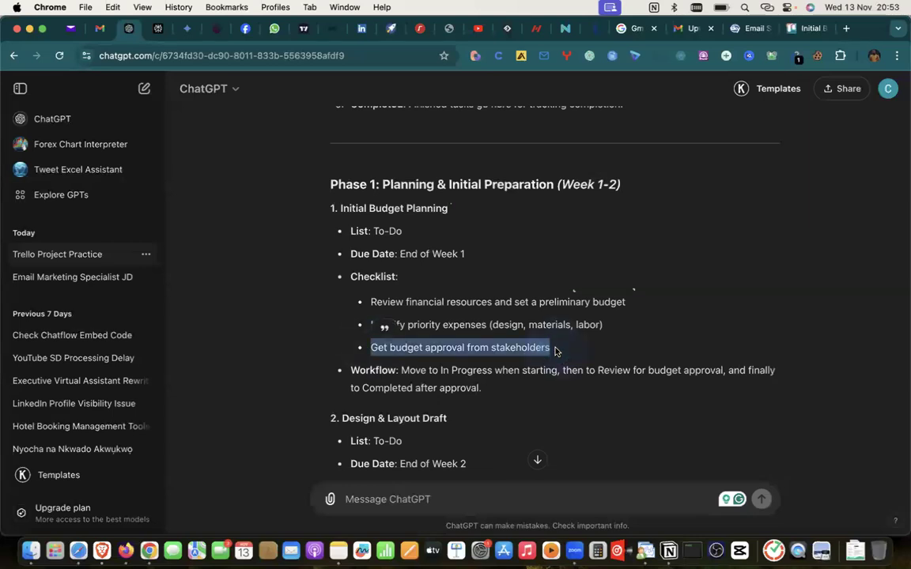
{"action": "left_click", "coordinate": [813, 28]}
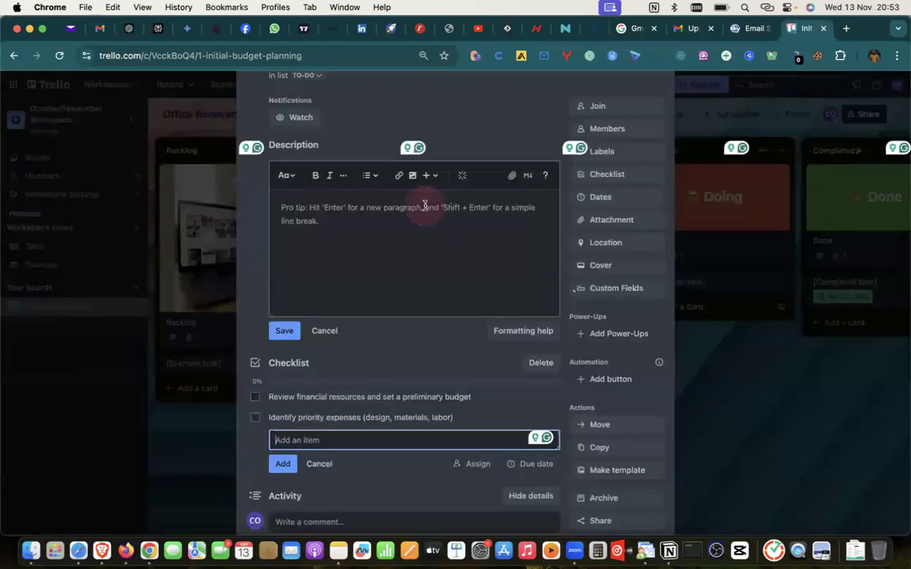
{"action": "key", "text": "super+v"}
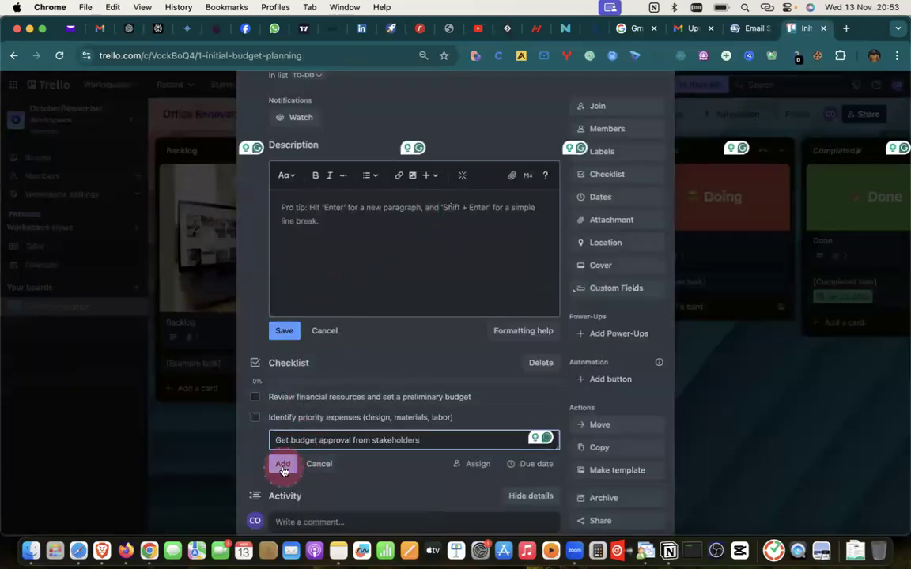
{"action": "left_click", "coordinate": [282, 463]}
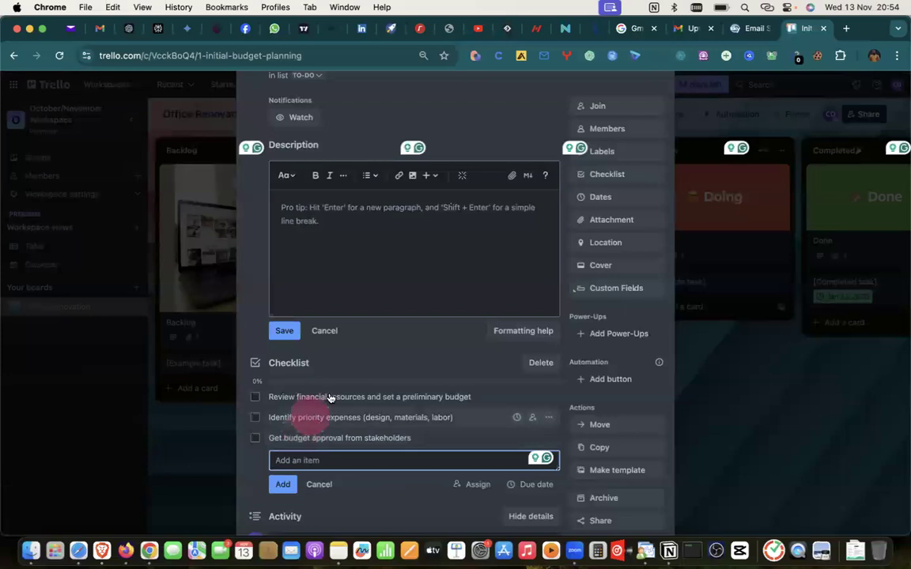
{"action": "scroll", "coordinate": [656, 118], "scroll_direction": "up", "scroll_amount": 2}
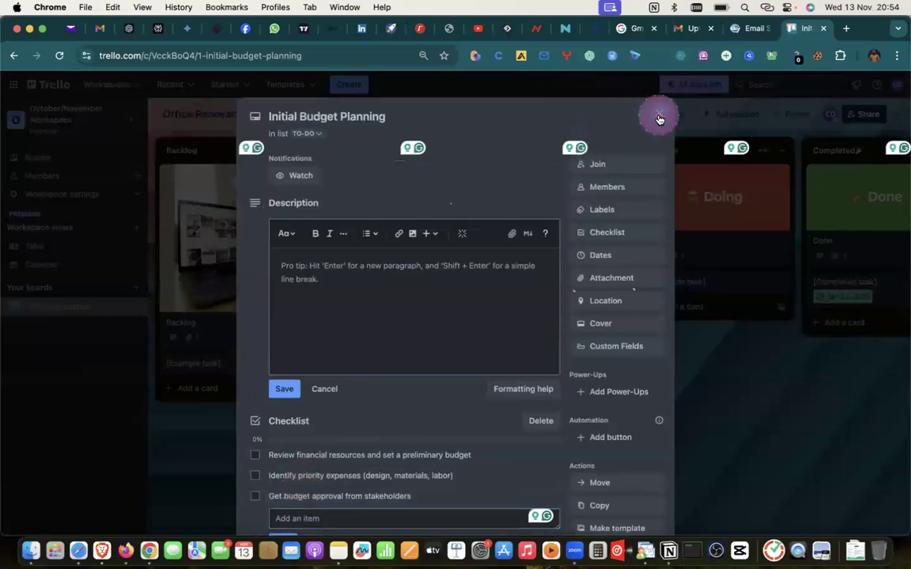
Step: Open Design & Layout Draft, create a checklist, and add the designer consultation item
{"action": "left_click", "coordinate": [657, 118]}
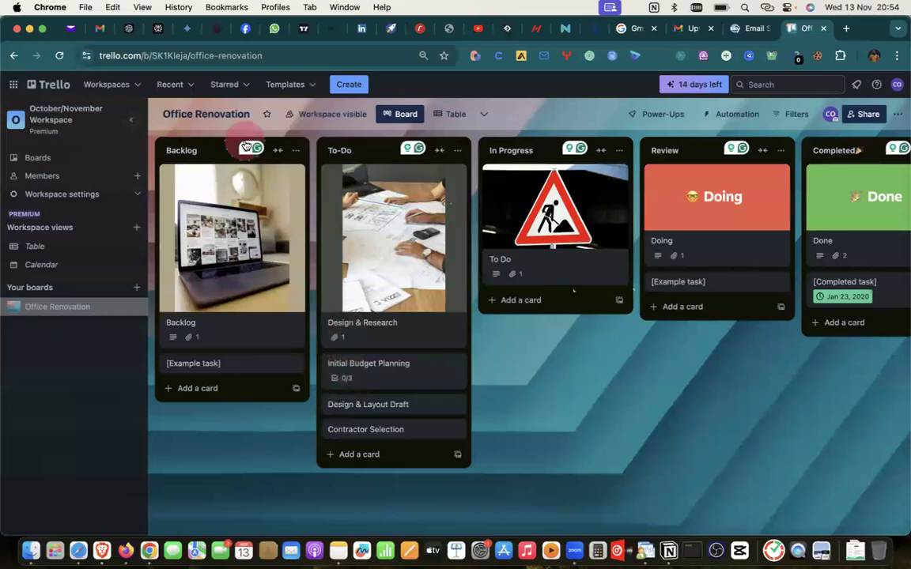
{"action": "left_click", "coordinate": [130, 32]}
{"action": "scroll", "coordinate": [356, 338], "scroll_direction": "down", "scroll_amount": 2}
{"action": "scroll", "coordinate": [356, 338], "scroll_direction": "down", "scroll_amount": 4}
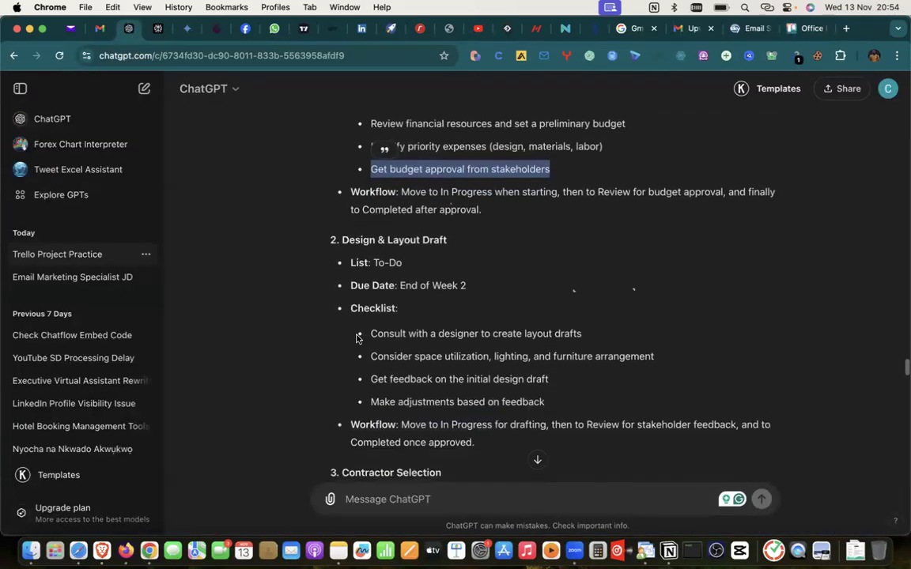
{"action": "left_click_drag", "start_coordinate": [371, 257], "coordinate": [586, 256]}
{"action": "key", "text": "super+c"}
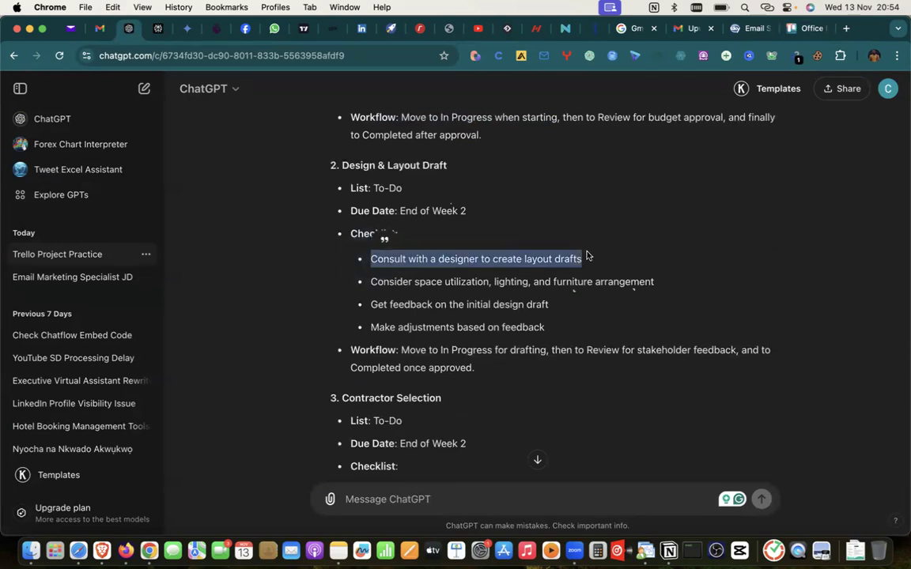
{"action": "left_click", "coordinate": [803, 28]}
{"action": "left_click", "coordinate": [363, 372]}
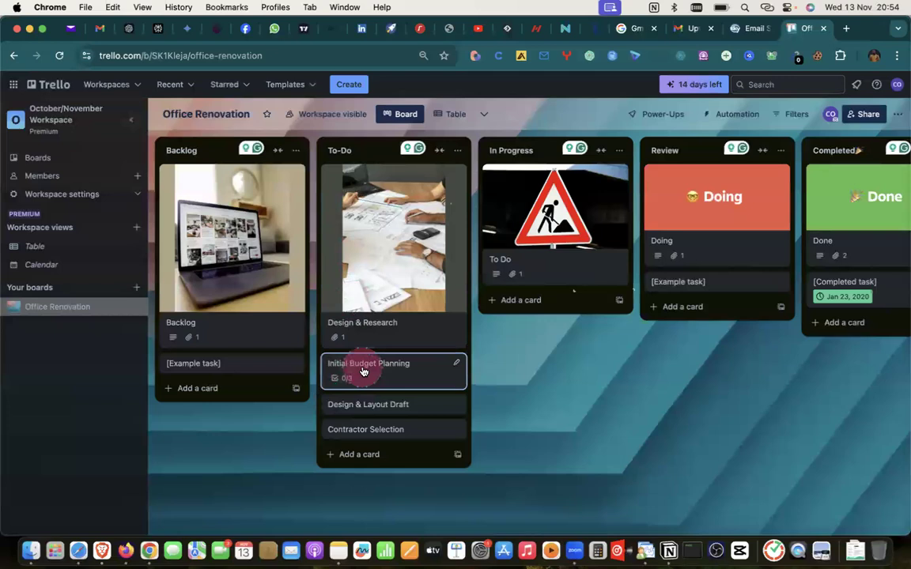
{"action": "left_click", "coordinate": [411, 406]}
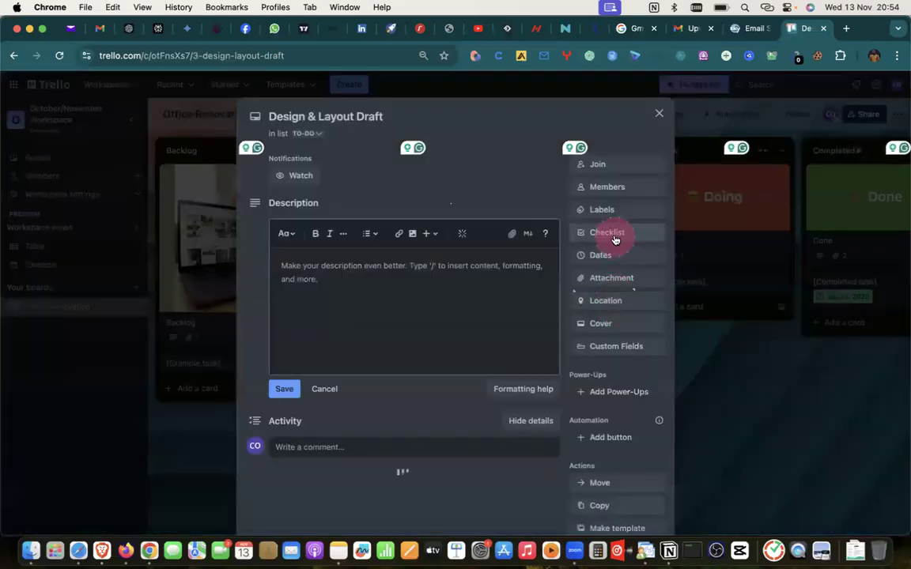
{"action": "left_click", "coordinate": [609, 232]}
{"action": "left_click", "coordinate": [597, 371]}
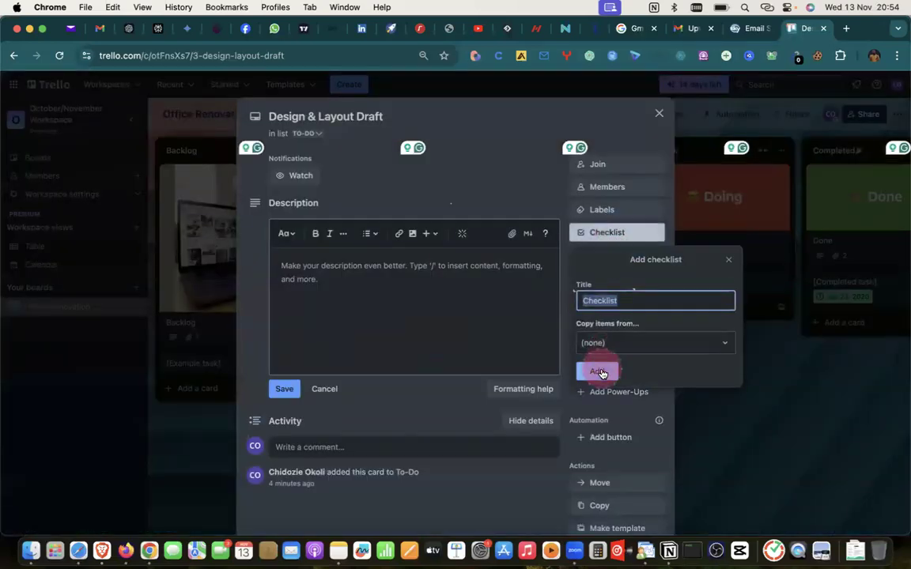
{"action": "key", "text": "super+v"}
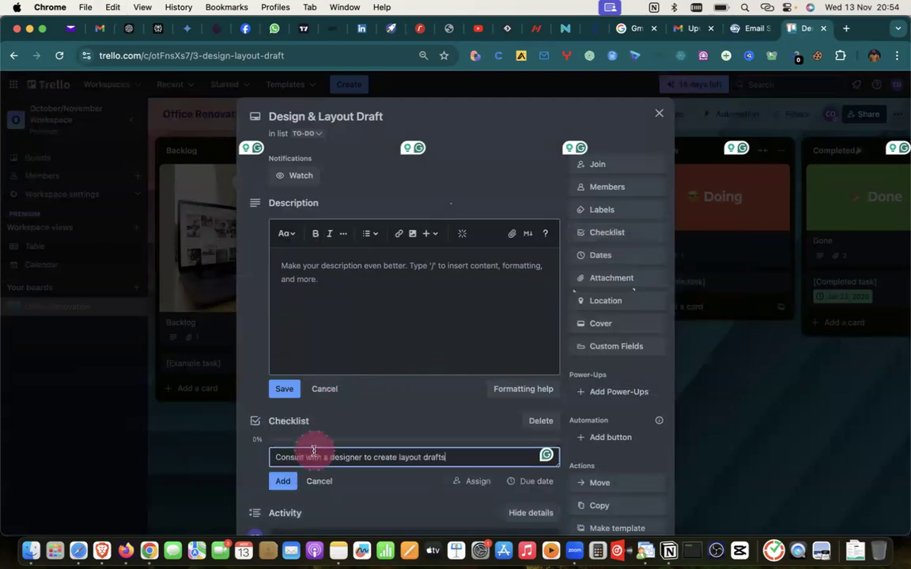
{"action": "left_click", "coordinate": [271, 481]}
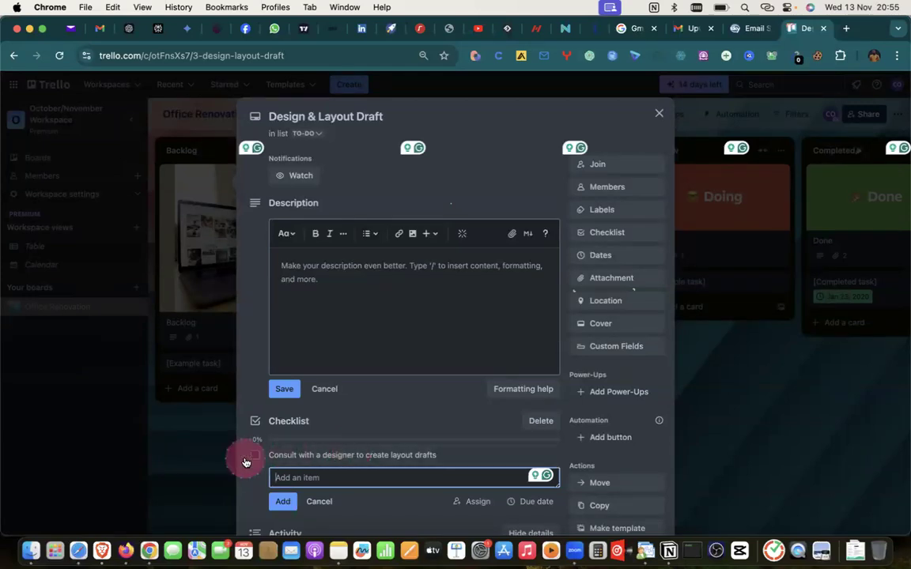
Step: Add the space, lighting and furniture arrangement item to the checklist
{"action": "left_click", "coordinate": [130, 29]}
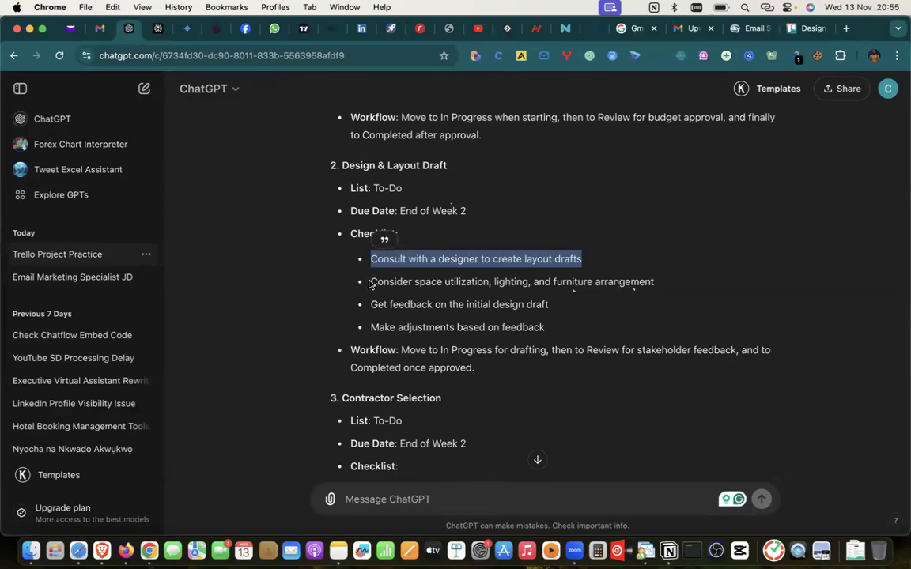
{"action": "left_click_drag", "start_coordinate": [371, 281], "coordinate": [654, 283]}
{"action": "key", "text": "super+c"}
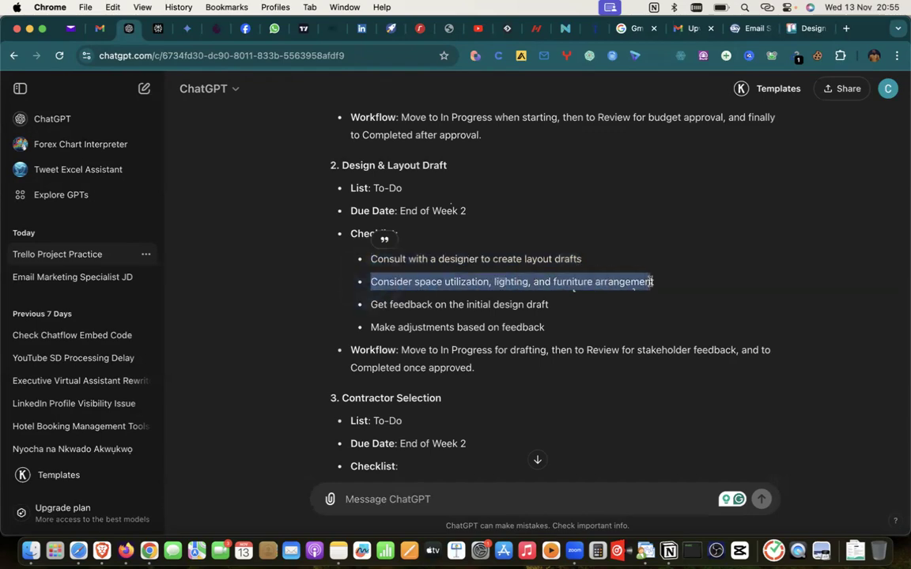
{"action": "left_click", "coordinate": [810, 27]}
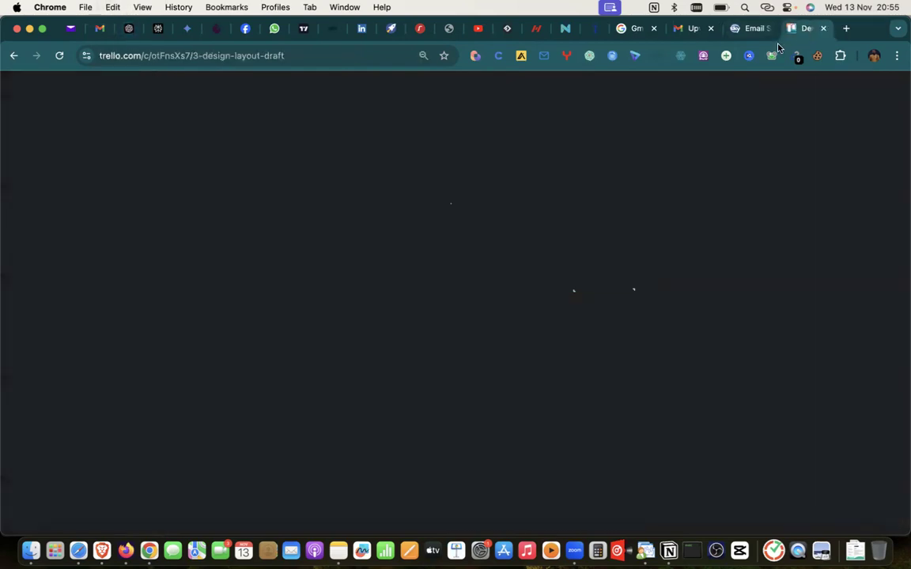
{"action": "left_click", "coordinate": [301, 478]}
{"action": "key", "text": "super+v"}
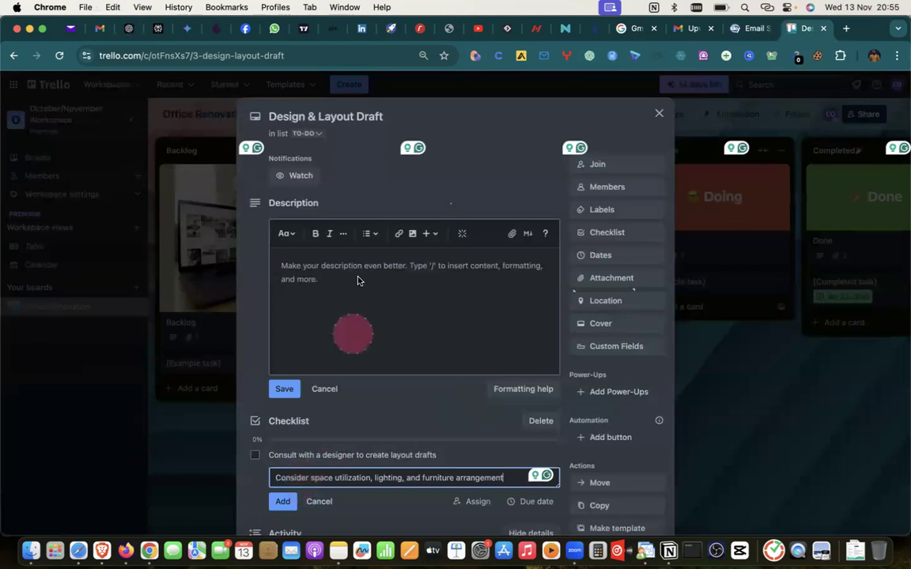
{"action": "left_click", "coordinate": [282, 501]}
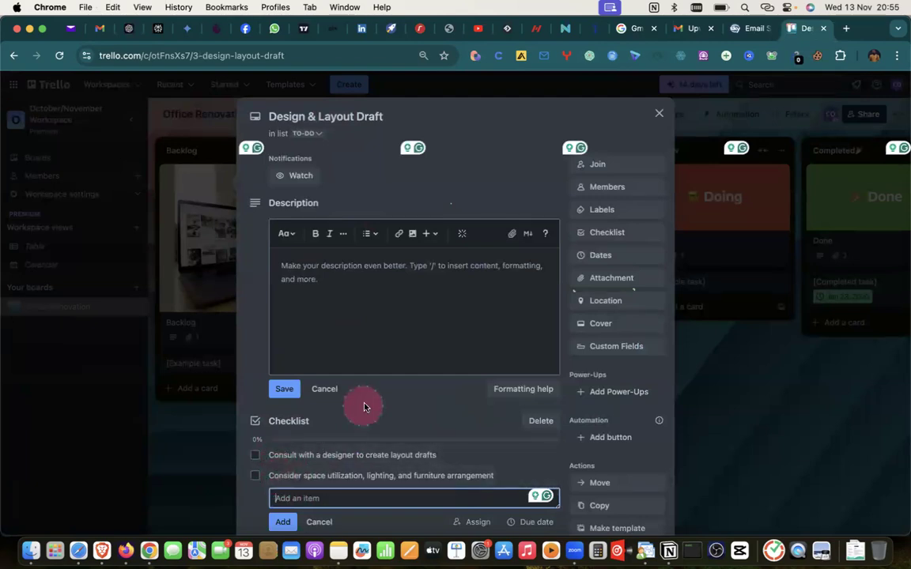
Step: Reopen the card and copy the design draft feedback line from ChatGPT for a new item
{"action": "left_click", "coordinate": [659, 114]}
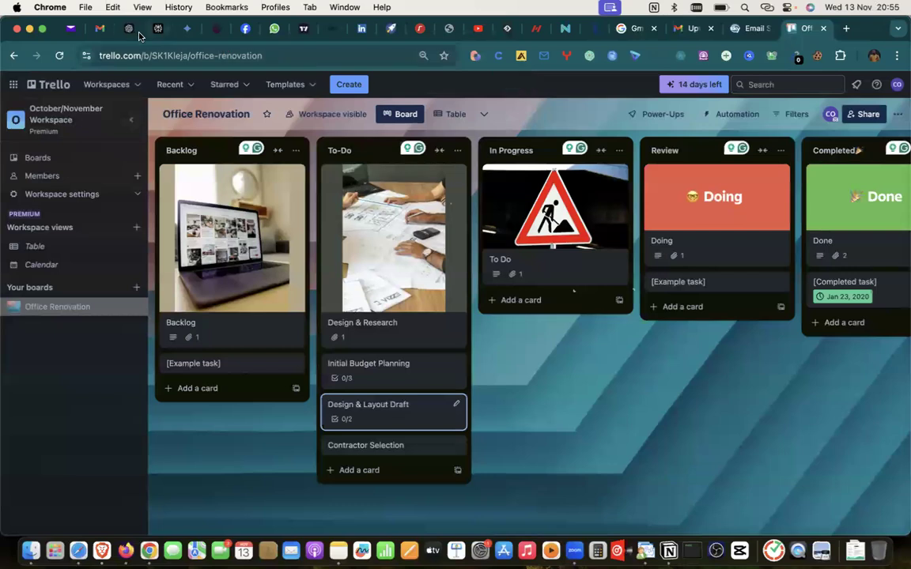
{"action": "left_click", "coordinate": [394, 387]}
{"action": "left_click", "coordinate": [402, 424]}
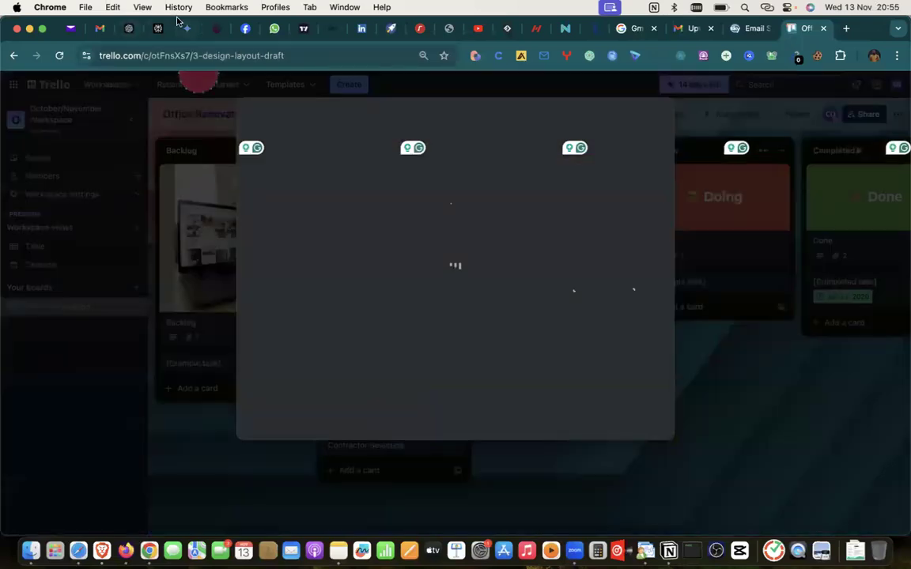
{"action": "left_click", "coordinate": [131, 29]}
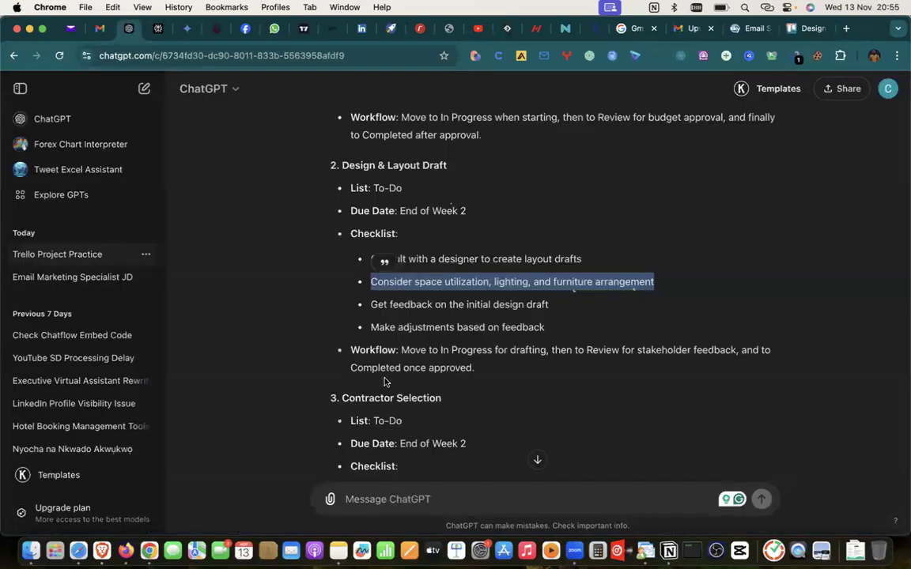
{"action": "left_click", "coordinate": [372, 304]}
{"action": "triple_click", "coordinate": [552, 306]}
{"action": "key", "text": "super+c"}
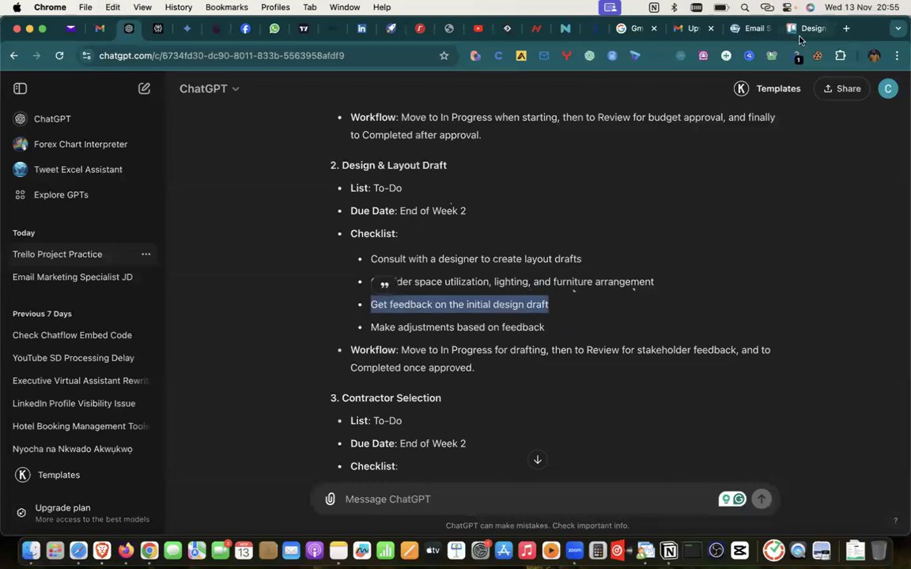
{"action": "left_click", "coordinate": [806, 28]}
{"action": "left_click", "coordinate": [278, 497]}
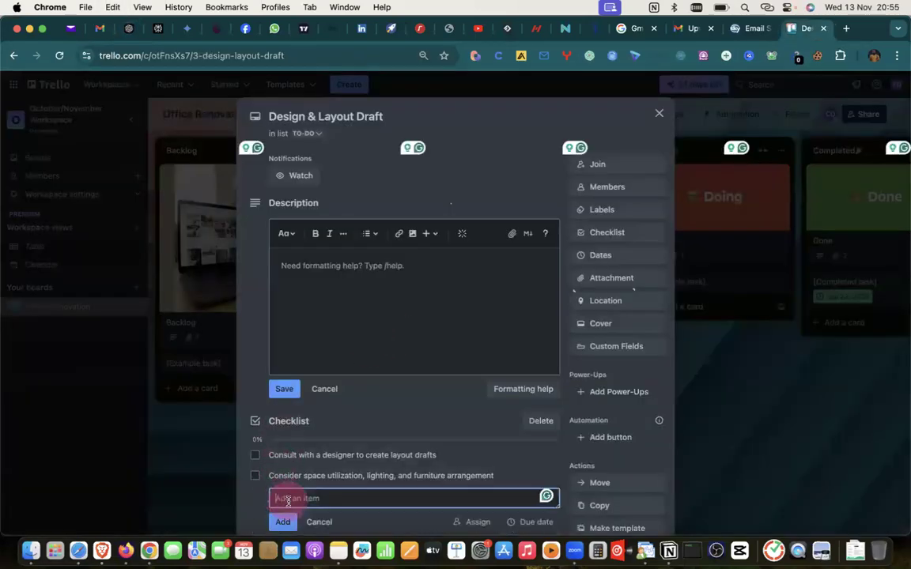
Step: Add the initial design draft feedback and 'Make adjustments based on feedback' items, then close the card
{"action": "key", "text": "super+v"}
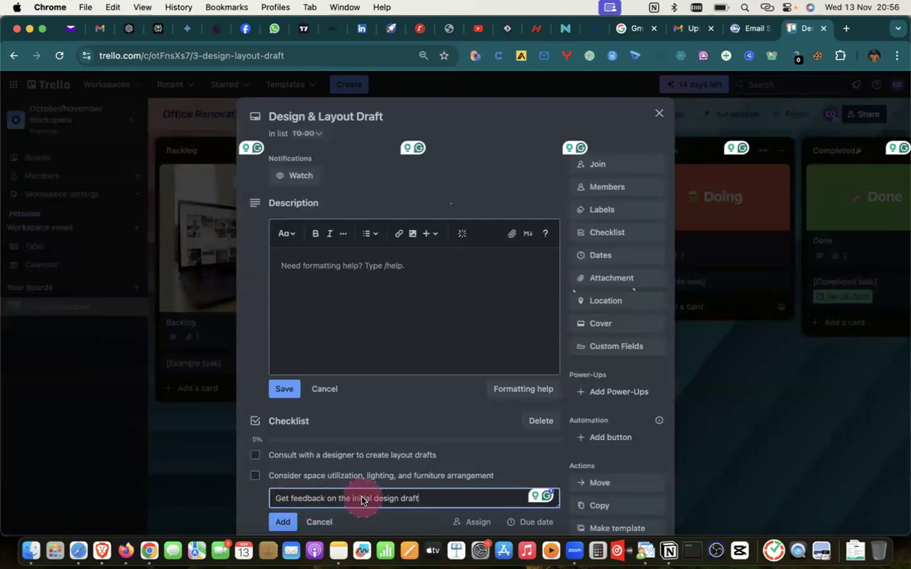
{"action": "left_click", "coordinate": [283, 522]}
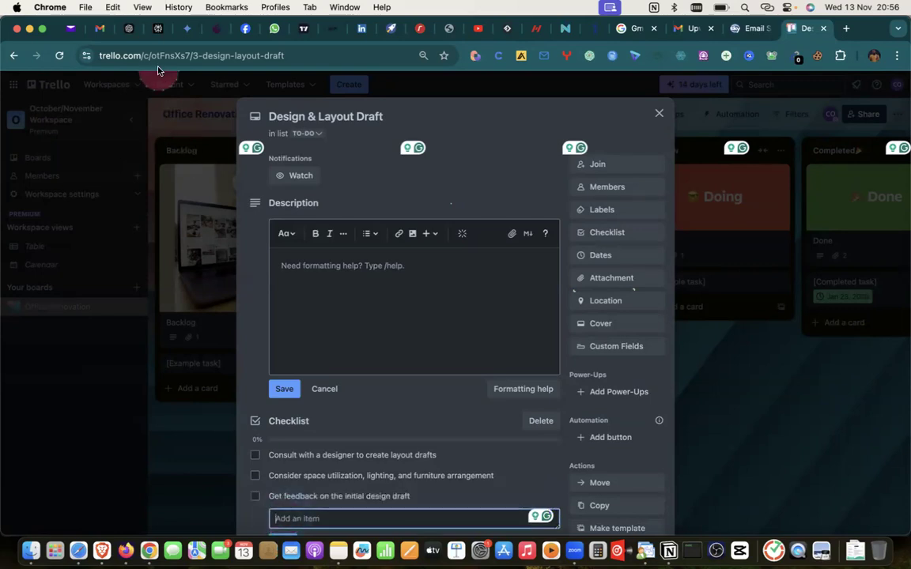
{"action": "left_click", "coordinate": [128, 30]}
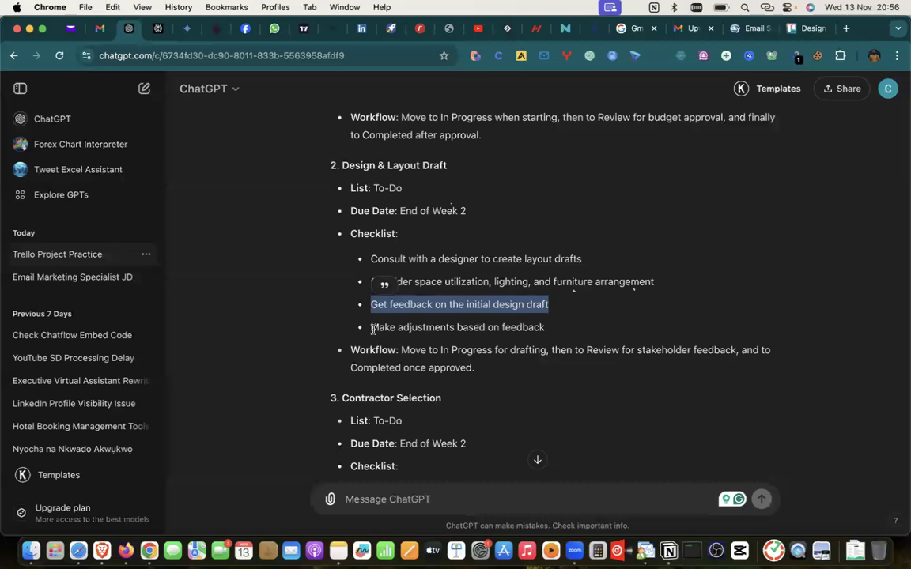
{"action": "left_click", "coordinate": [370, 323]}
{"action": "triple_click", "coordinate": [552, 327]}
{"action": "key", "text": "super+c"}
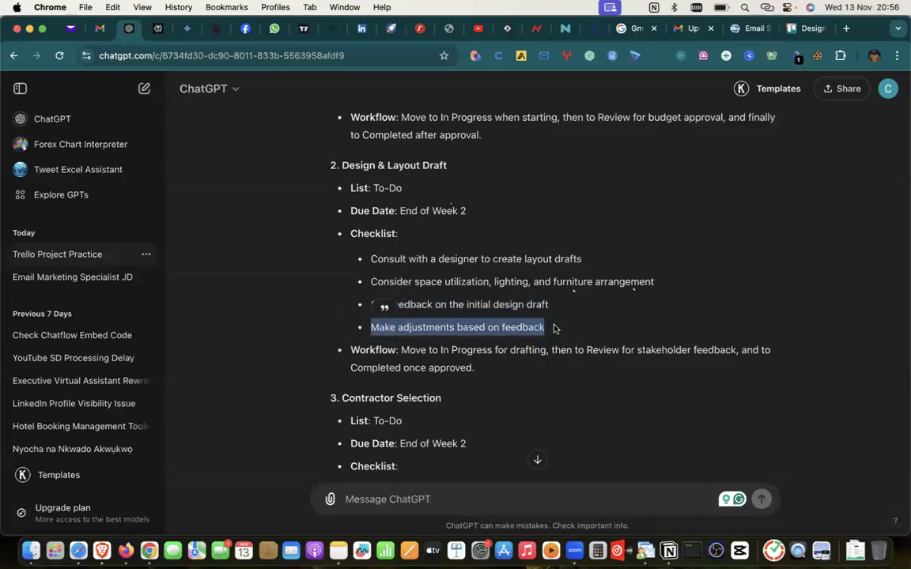
{"action": "left_click", "coordinate": [806, 29]}
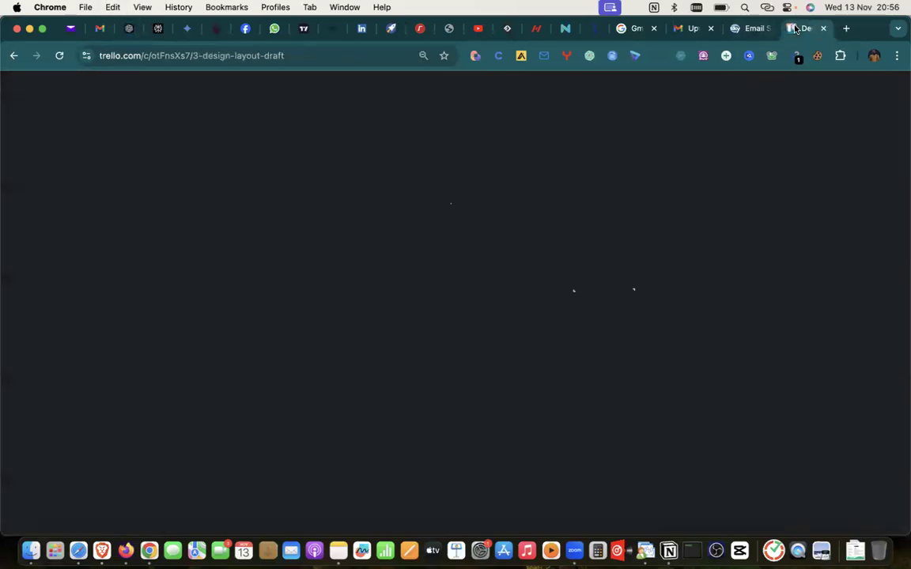
{"action": "key", "text": "super+v"}
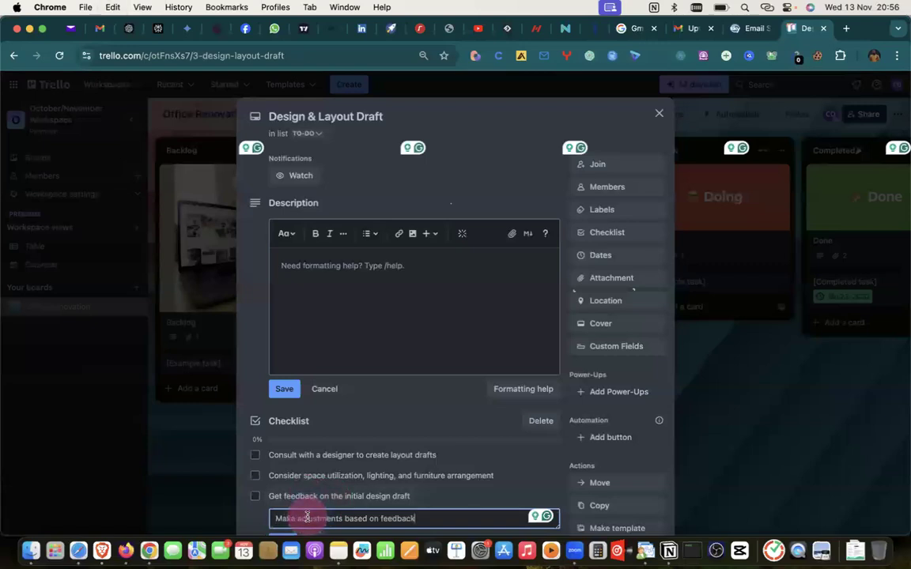
{"action": "scroll", "coordinate": [332, 498], "scroll_direction": "down", "scroll_amount": 2}
{"action": "left_click", "coordinate": [282, 483]}
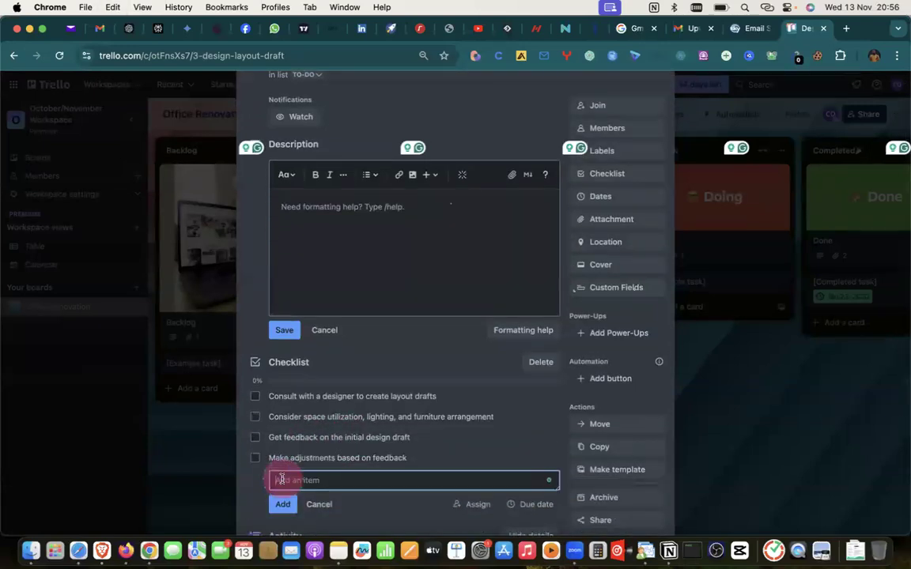
{"action": "left_click", "coordinate": [658, 115]}
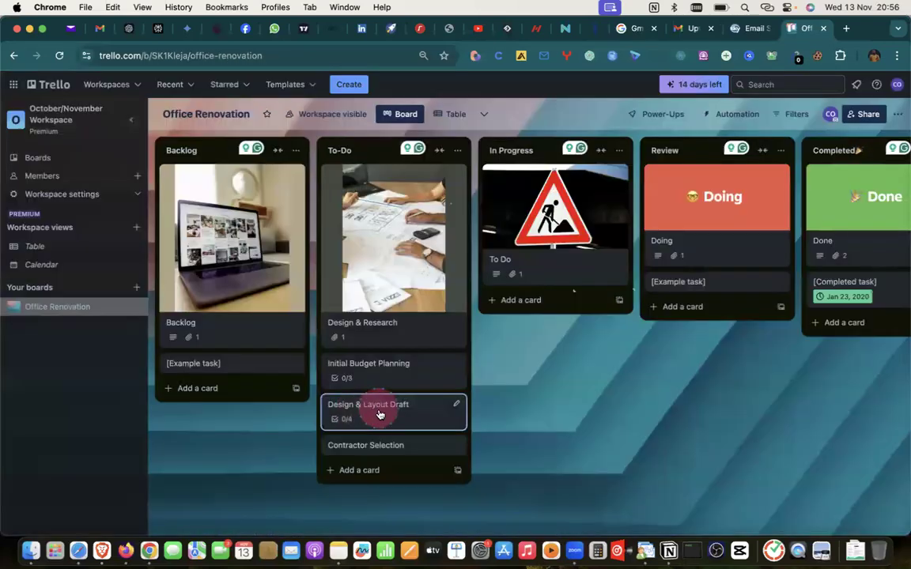
Step: Copy 'Research contractors for painting, electrical work, etc.' from ChatGPT's Contractor Selection list
{"action": "left_click", "coordinate": [129, 28]}
{"action": "scroll", "coordinate": [389, 389], "scroll_direction": "down", "scroll_amount": 5}
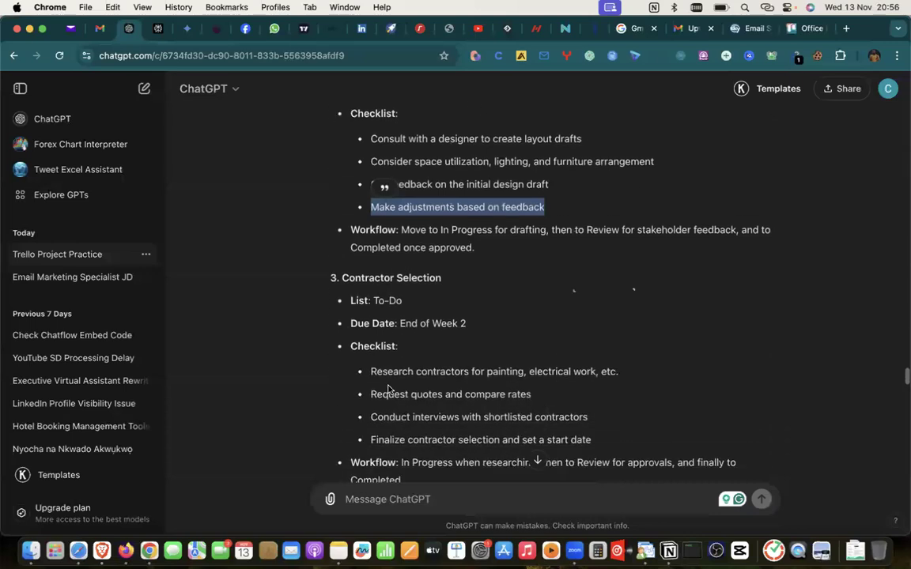
{"action": "left_click_drag", "start_coordinate": [370, 295], "coordinate": [621, 296]}
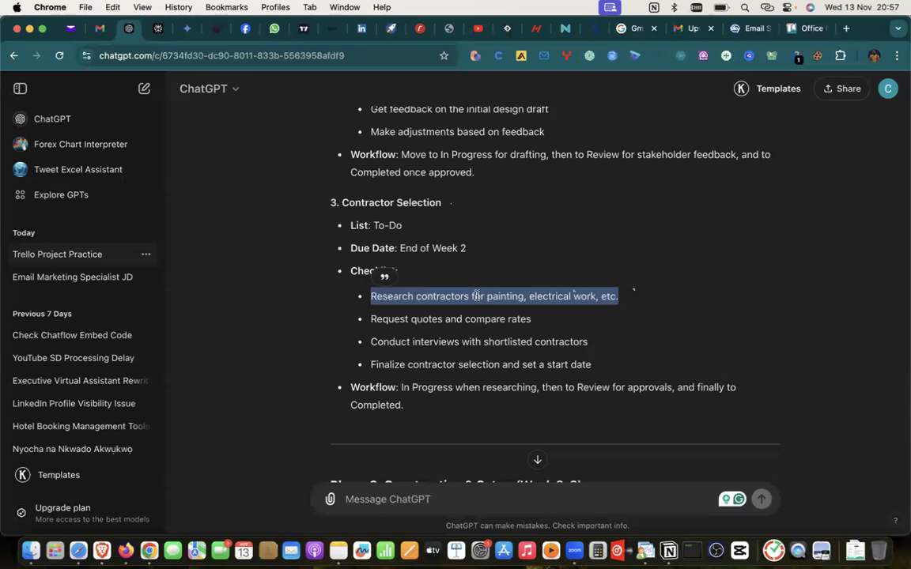
{"action": "key", "text": "super+c"}
{"action": "left_click", "coordinate": [802, 28]}
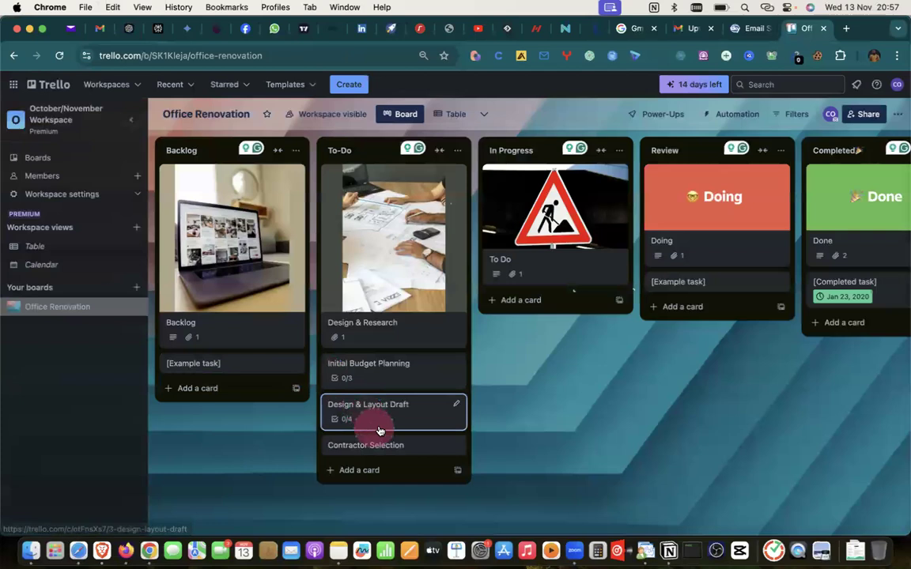
Step: Open Contractor Selection and create a checklist with 'Research contractors for painting, electrical work, etc.'
{"action": "left_click", "coordinate": [423, 444]}
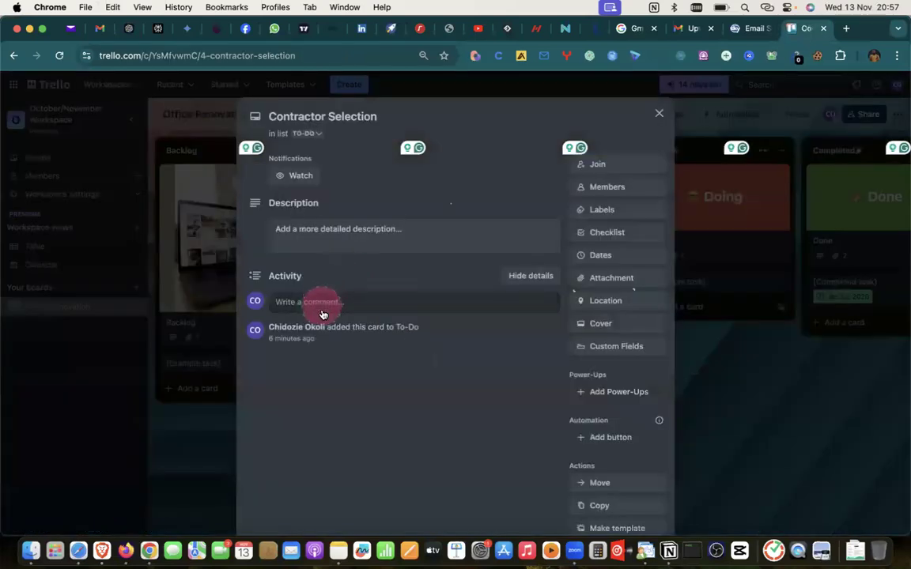
{"action": "left_click", "coordinate": [606, 233]}
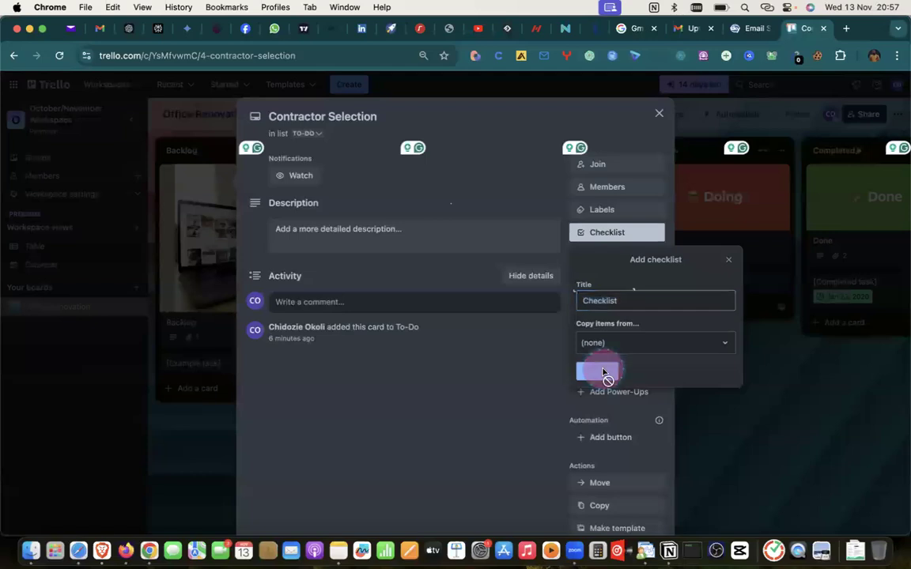
{"action": "left_click", "coordinate": [598, 371]}
{"action": "key", "text": "super+v"}
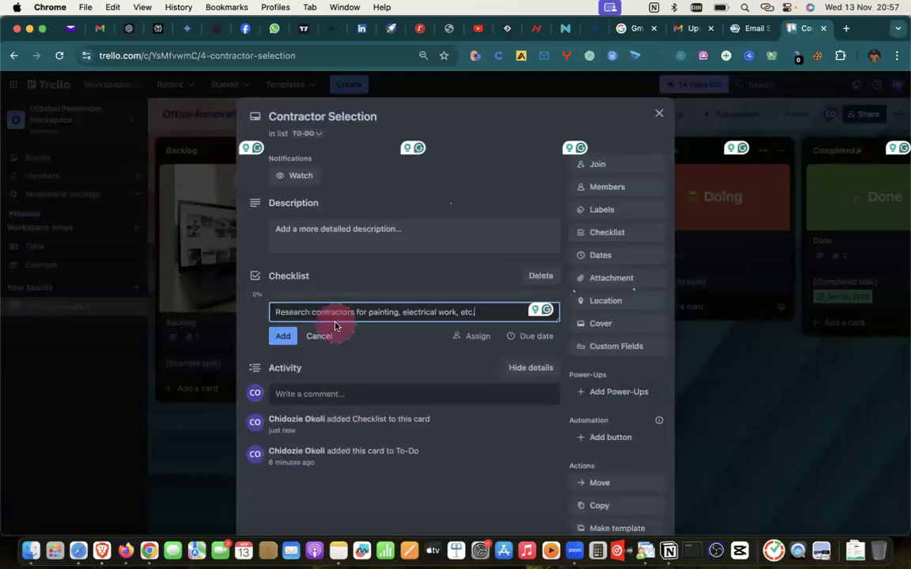
{"action": "left_click", "coordinate": [283, 335]}
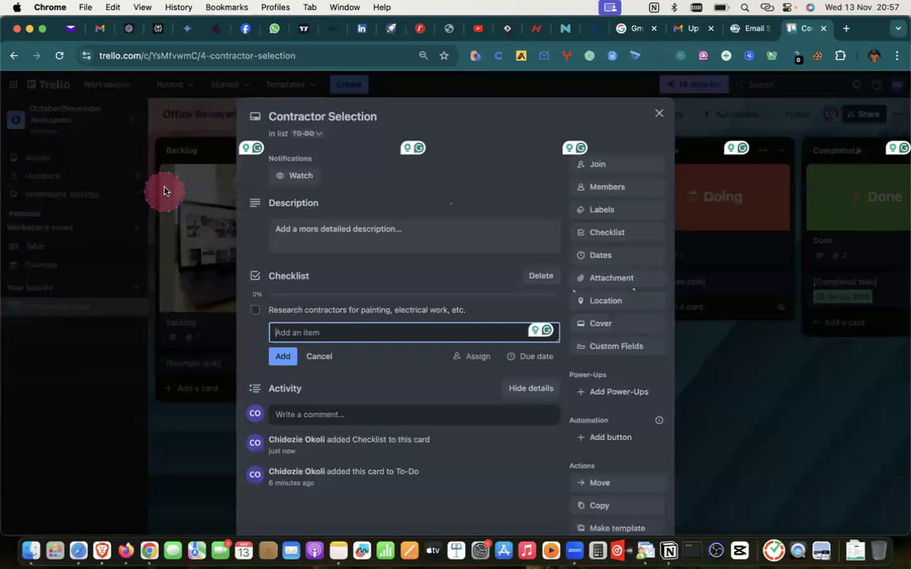
Step: Add 'Request quotes and compare rates' as the second checklist item
{"action": "left_click", "coordinate": [129, 28]}
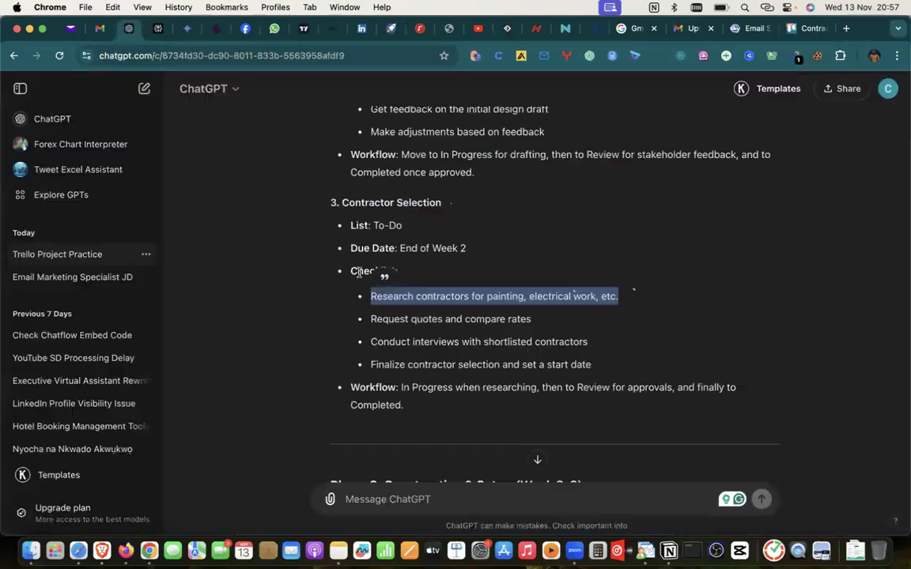
{"action": "left_click", "coordinate": [370, 316]}
{"action": "triple_click", "coordinate": [539, 325]}
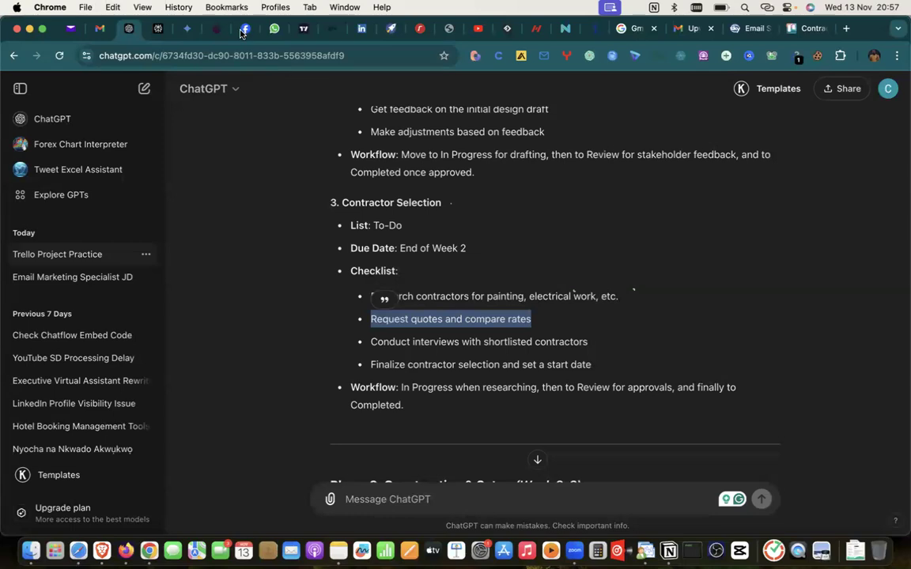
{"action": "left_click", "coordinate": [808, 29]}
{"action": "left_click", "coordinate": [340, 325]}
{"action": "key", "text": "super+v"}
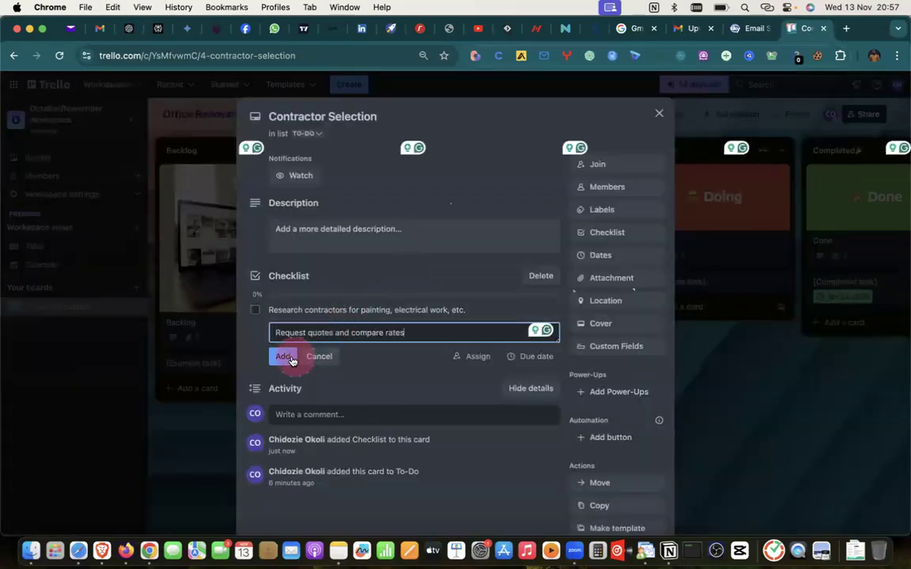
{"action": "left_click", "coordinate": [282, 356]}
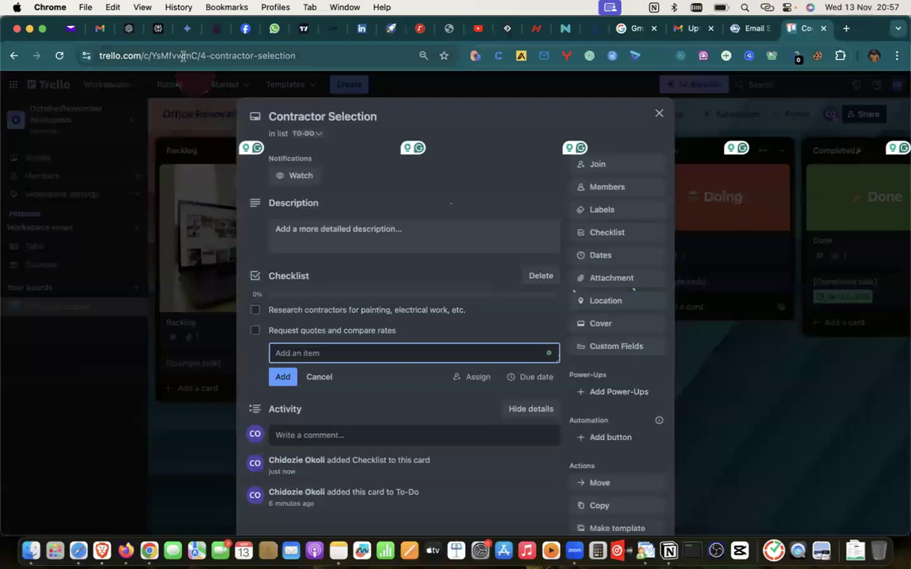
{"action": "left_click", "coordinate": [124, 29]}
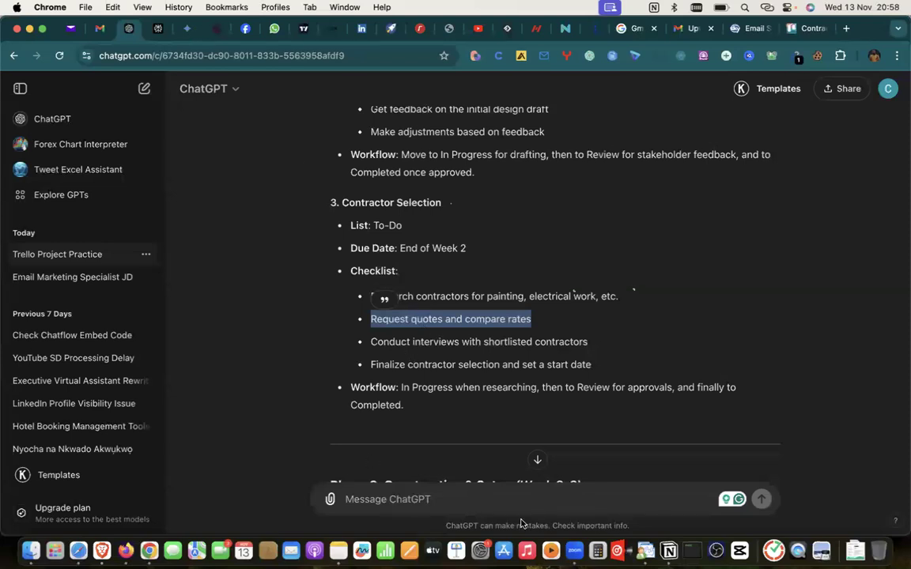
{"action": "left_click", "coordinate": [800, 29]}
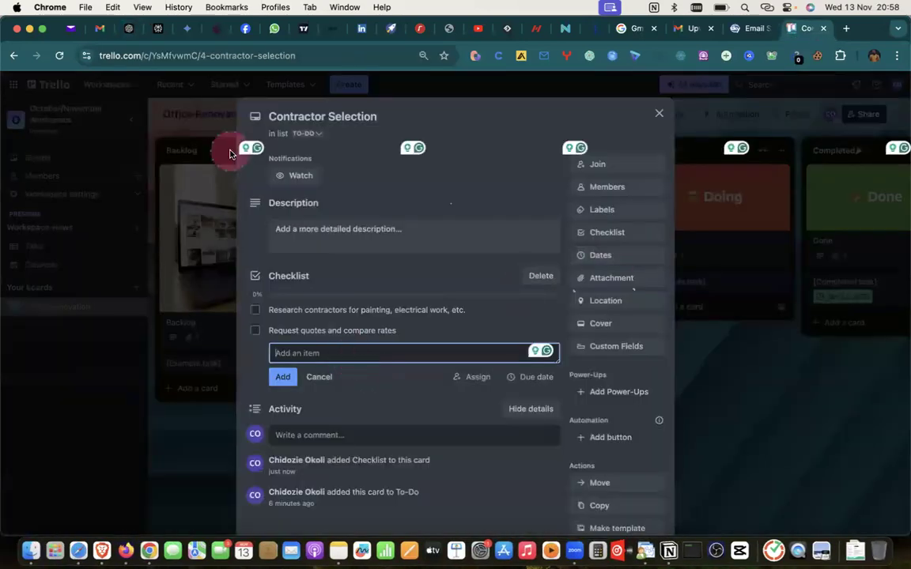
Step: Add the interviewing shortlisted contractors item to the Contractor Selection checklist
{"action": "left_click", "coordinate": [129, 29]}
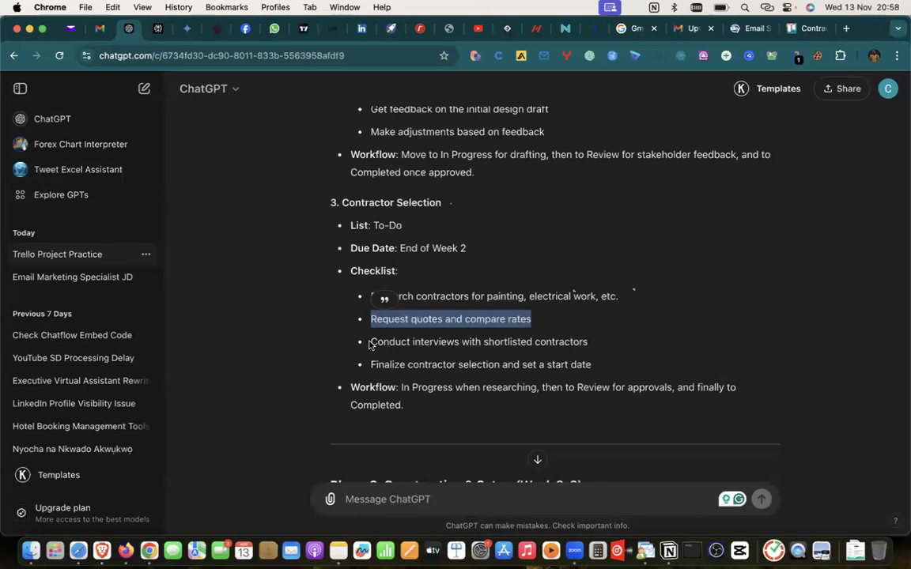
{"action": "left_click_drag", "start_coordinate": [370, 342], "coordinate": [592, 347]}
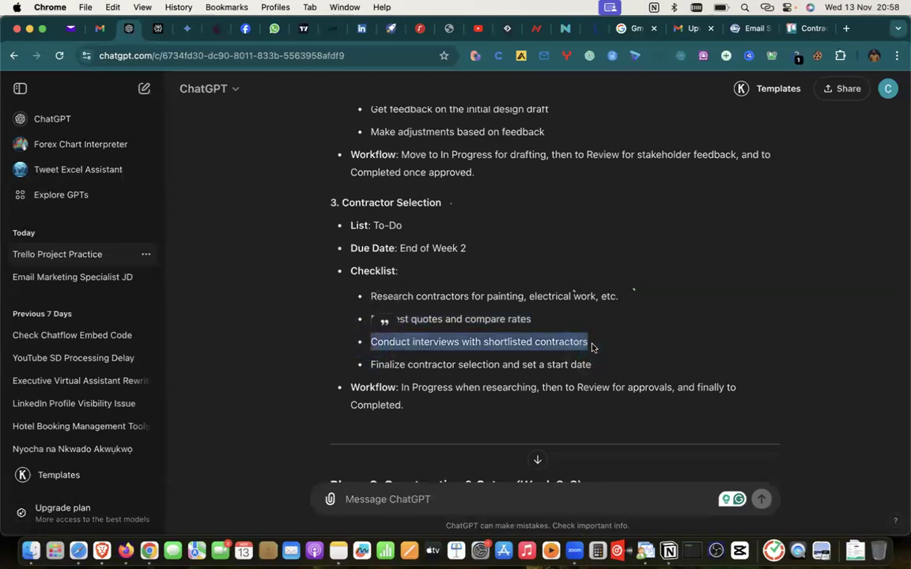
{"action": "key", "text": "super+c"}
{"action": "left_click", "coordinate": [801, 29]}
{"action": "left_click", "coordinate": [315, 353]}
{"action": "key", "text": "super+v"}
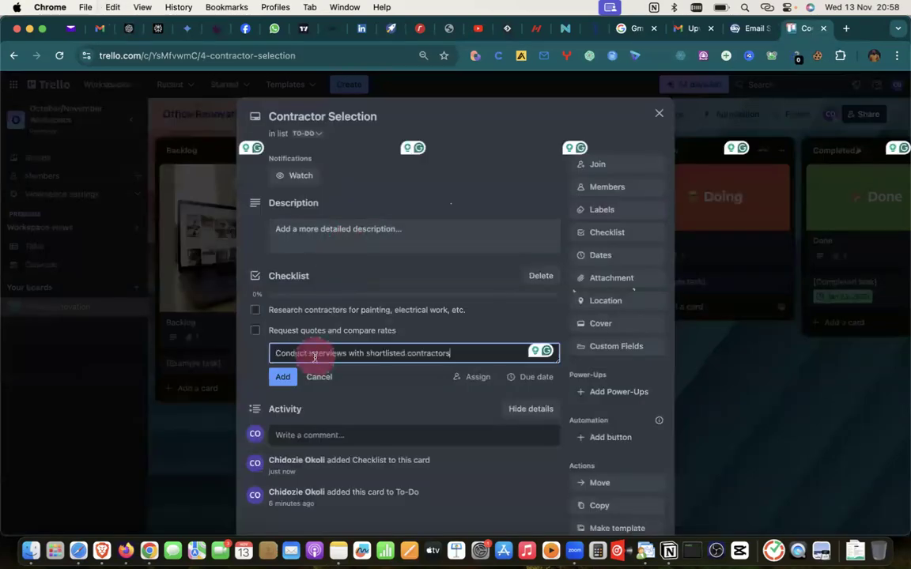
{"action": "left_click", "coordinate": [283, 377]}
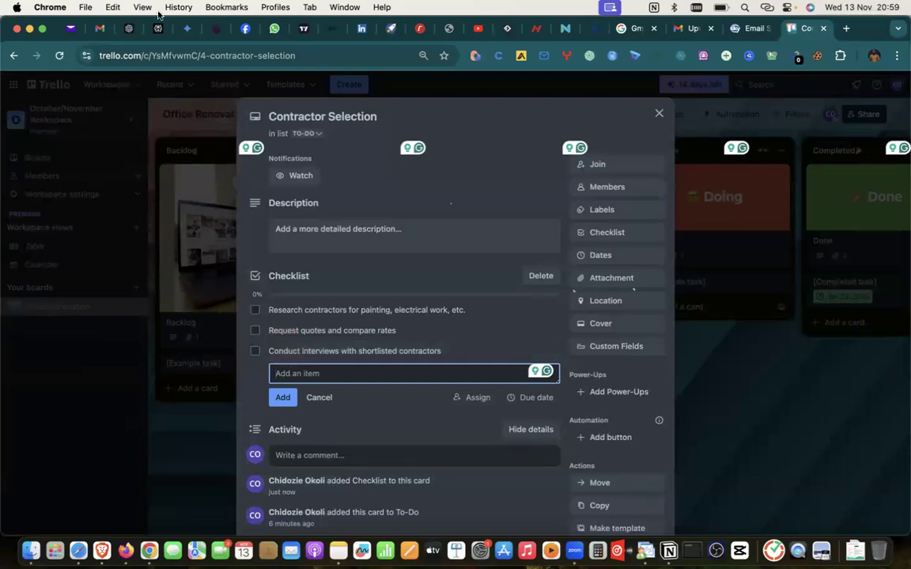
Step: Add the finalize selection with start date item, then close the card
{"action": "left_click", "coordinate": [123, 29]}
{"action": "left_click_drag", "start_coordinate": [370, 364], "coordinate": [597, 365]}
{"action": "key", "text": "super+c"}
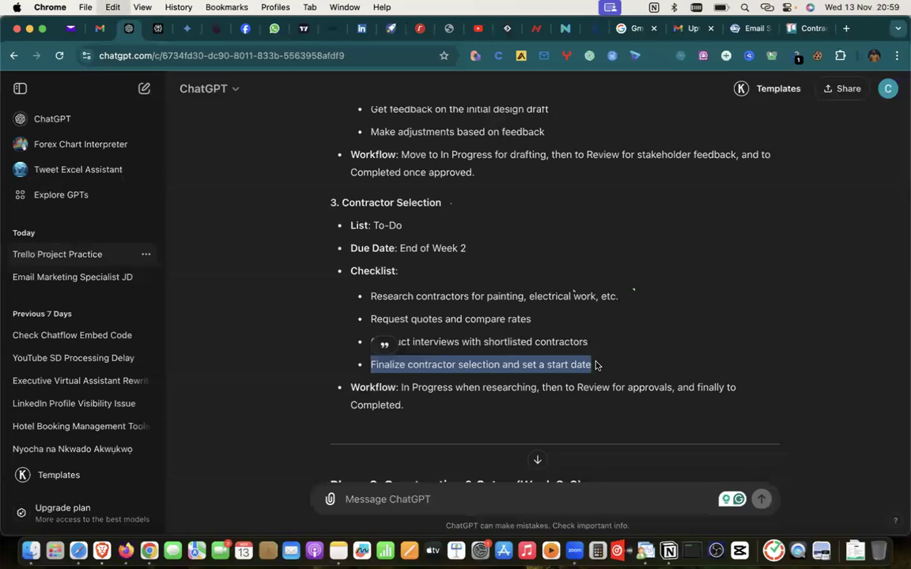
{"action": "left_click", "coordinate": [795, 30]}
{"action": "left_click", "coordinate": [289, 371]}
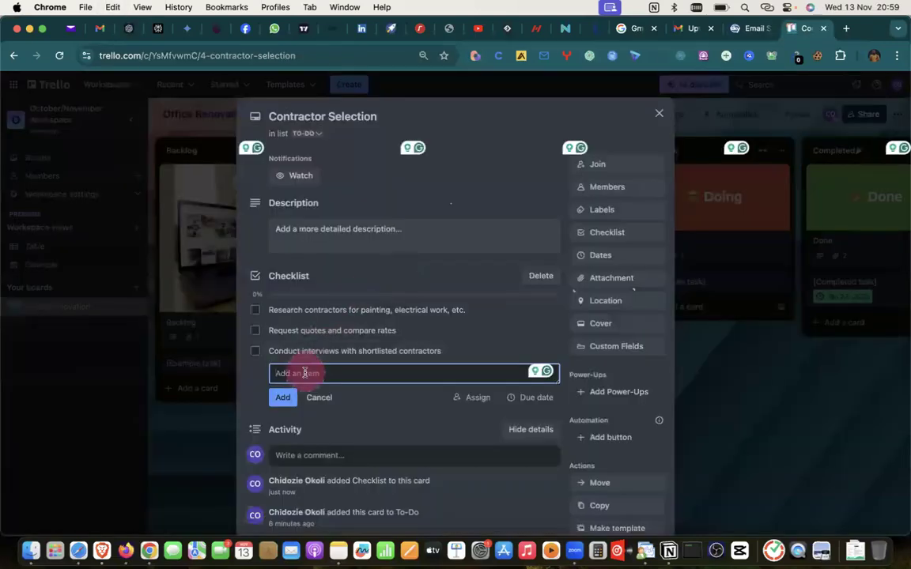
{"action": "key", "text": "super+v"}
{"action": "left_click", "coordinate": [281, 399]}
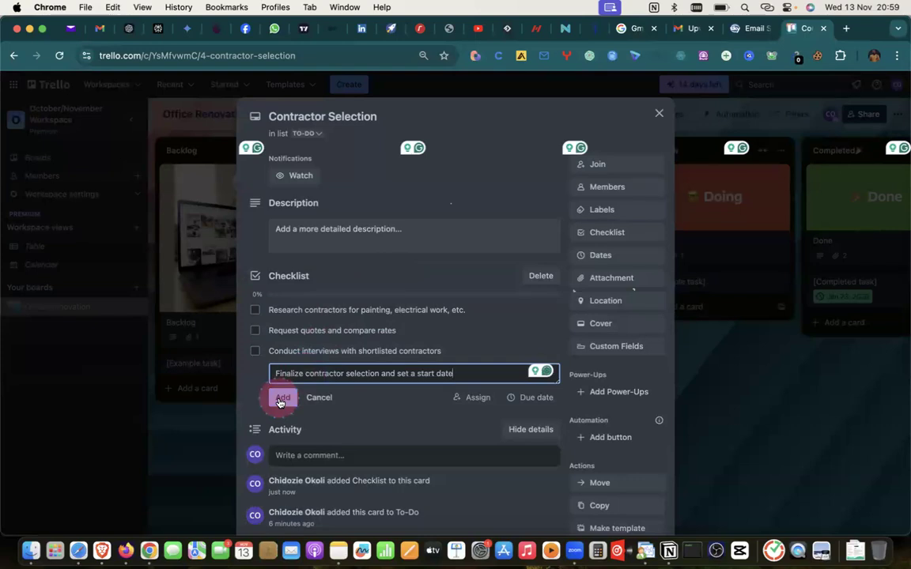
{"action": "left_click", "coordinate": [279, 400]}
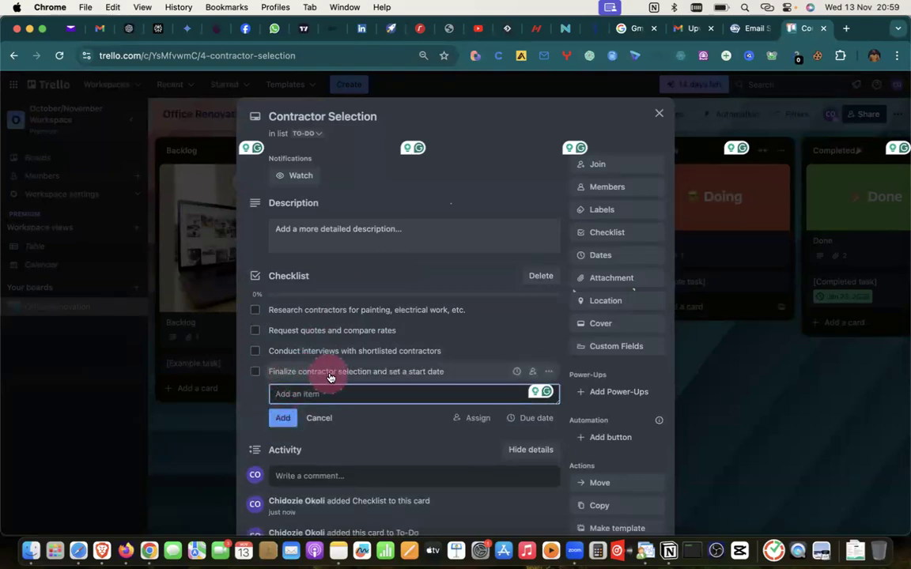
{"action": "left_click", "coordinate": [659, 116]}
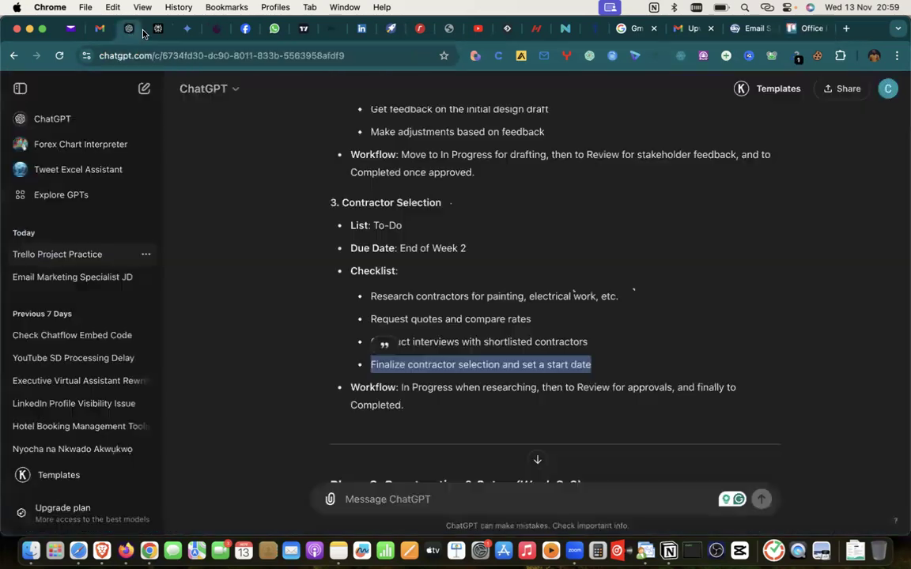
Step: Send ChatGPT the prompt 'assign individual due dates for each of the checklist and card'
{"action": "left_click", "coordinate": [129, 28]}
{"action": "scroll", "coordinate": [557, 207], "scroll_direction": "up", "scroll_amount": 5}
{"action": "scroll", "coordinate": [557, 207], "scroll_direction": "down", "scroll_amount": 6}
{"action": "left_click", "coordinate": [350, 494]}
{"action": "type", "text": "assign"}
{"action": "key", "text": "BackSpace"}
{"action": "key", "text": "BackSpace"}
{"action": "key", "text": "BackSpace"}
{"action": "key", "text": "BackSpace"}
{"action": "key", "text": "BackSpace"}
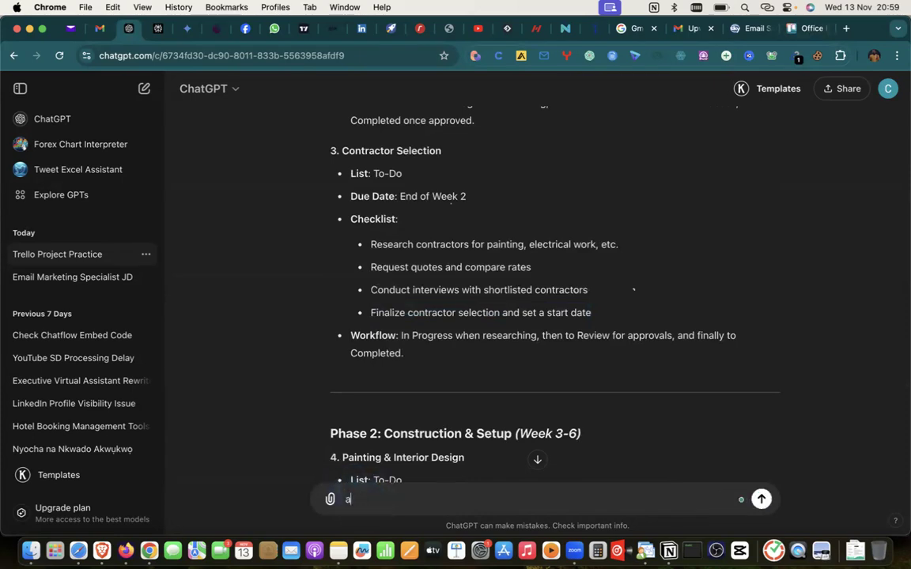
{"action": "type", "text": "assign "}
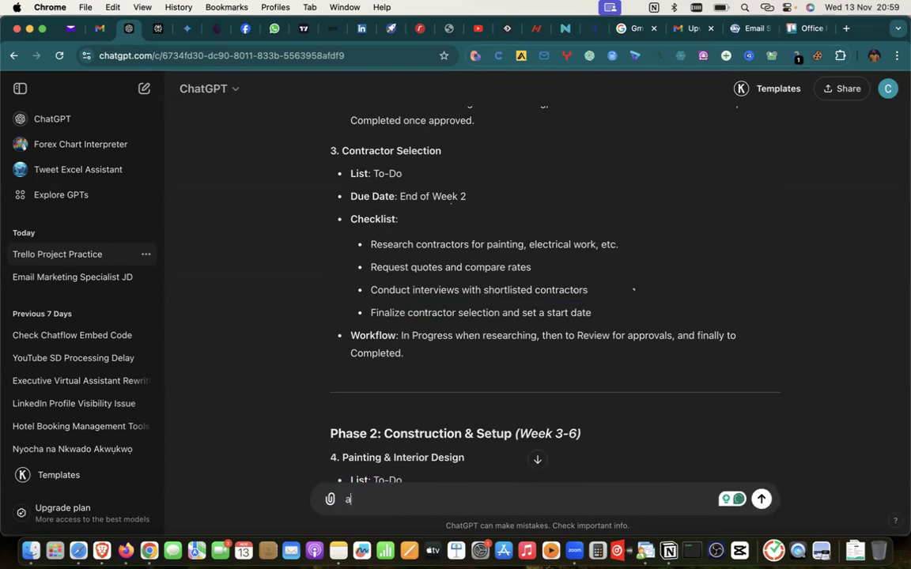
{"action": "type", "text": "indivual "}
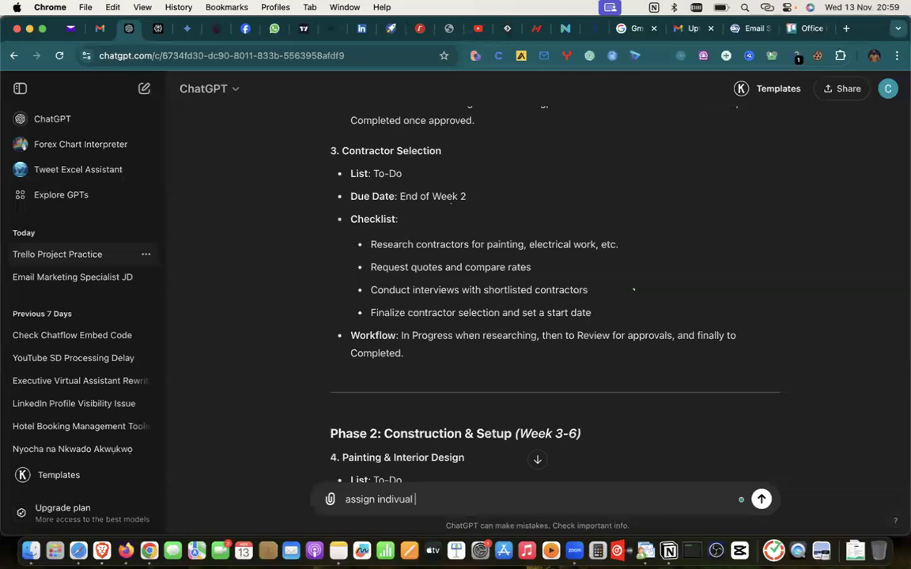
{"action": "type", "text": "due dates"}
{"action": "mouse_move", "coordinate": [397, 500]}
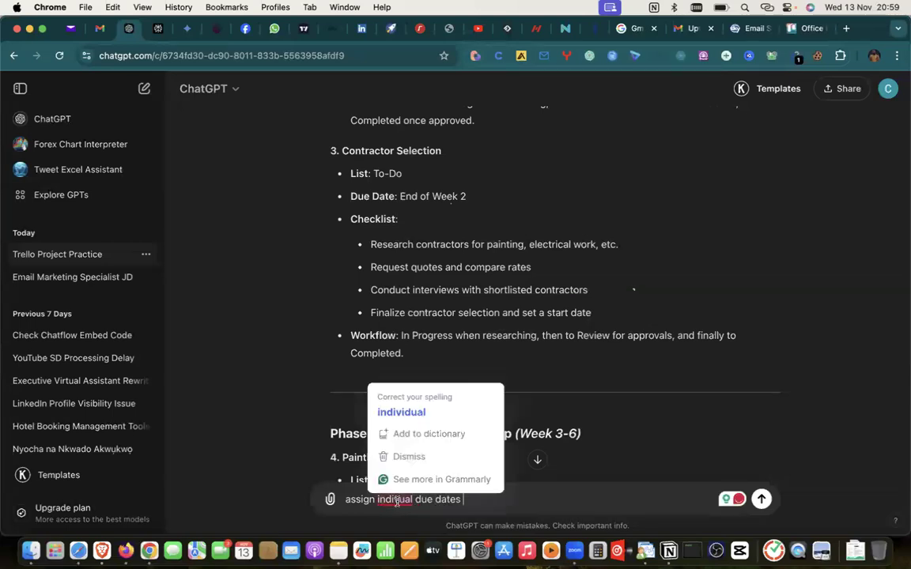
{"action": "left_click", "coordinate": [405, 414]}
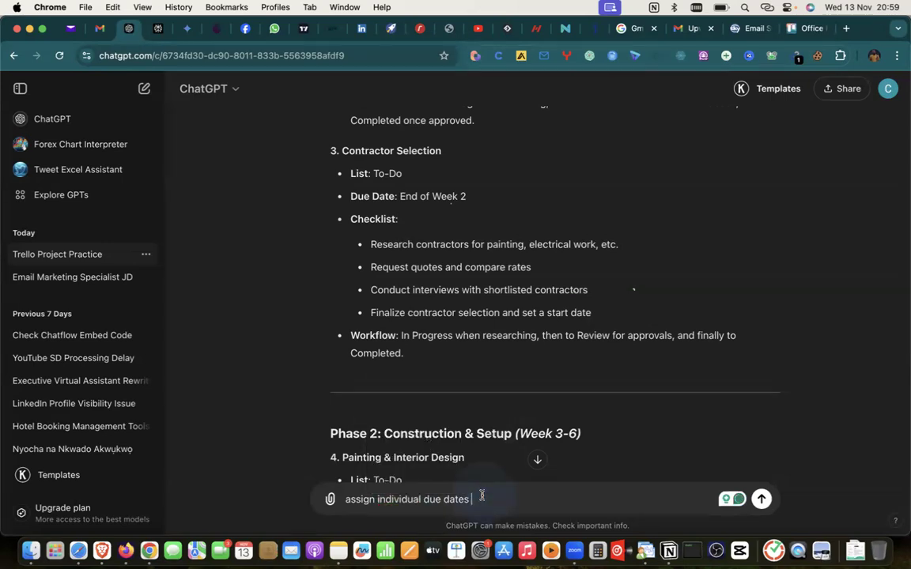
{"action": "type", "text": "fo"}
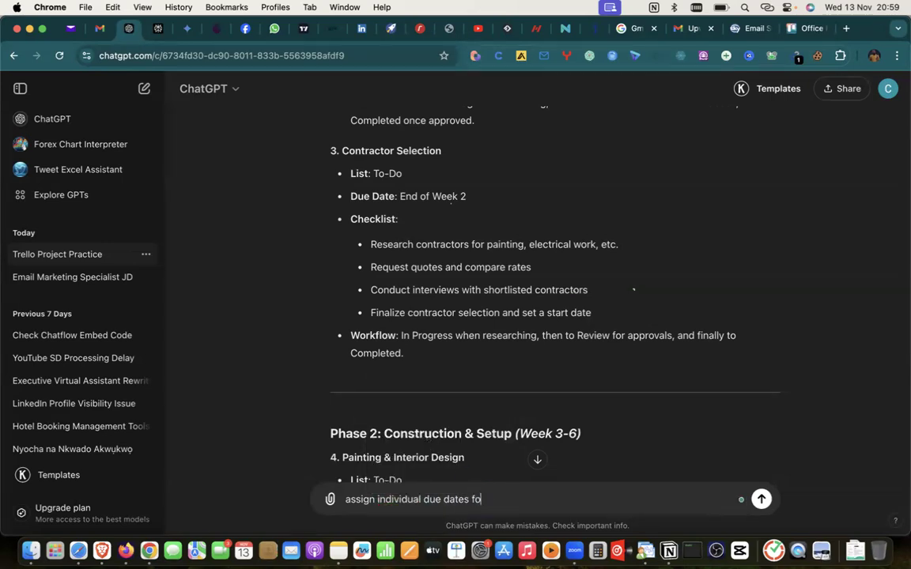
{"action": "type", "text": "r each of the"}
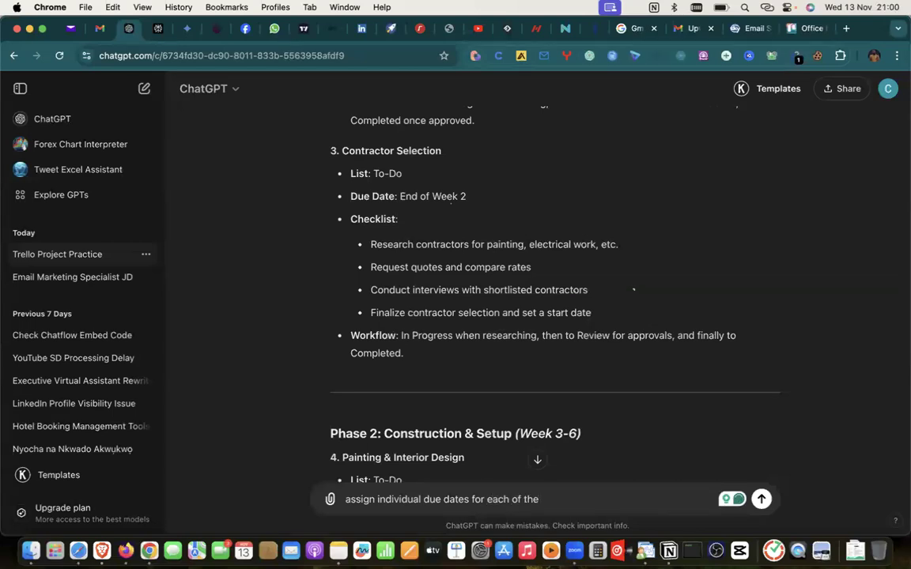
{"action": "type", "text": " che"}
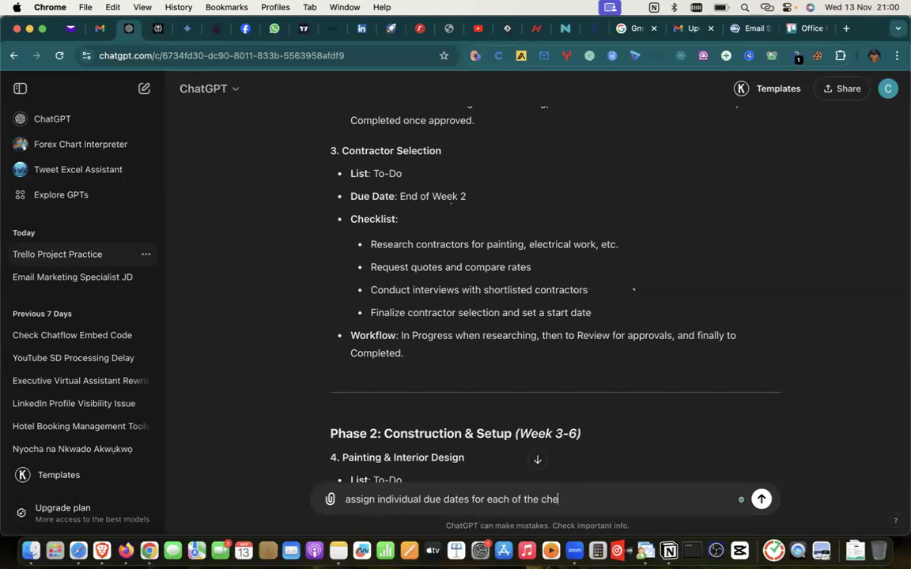
{"action": "type", "text": "cklist and crad"}
{"action": "key", "text": "BackSpace"}
{"action": "key", "text": "BackSpace"}
{"action": "key", "text": "BackSpace"}
{"action": "type", "text": "ard"}
{"action": "key", "text": "Return"}
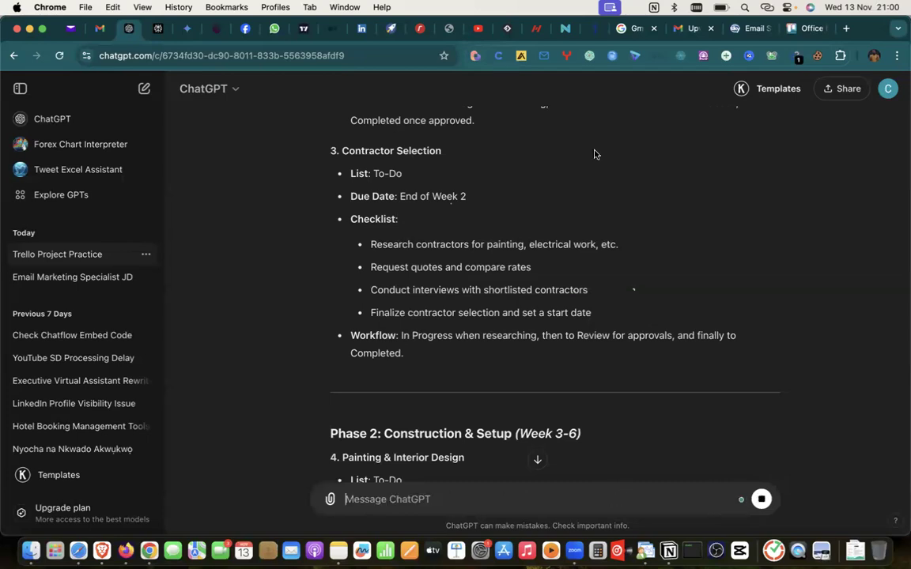
{"action": "left_click", "coordinate": [803, 30]}
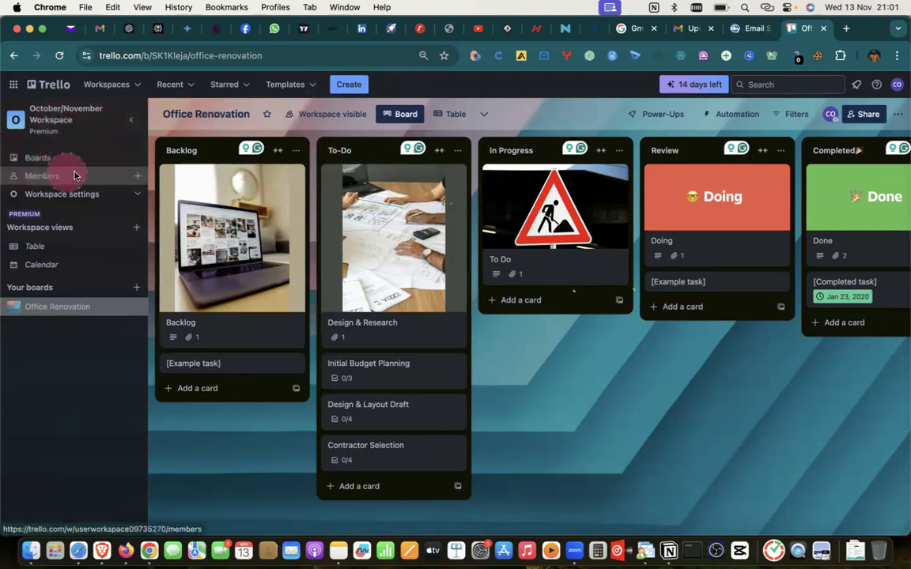
Step: Open the workspace invite dialog and paste the first three invitees' e-mail addresses
{"action": "left_click", "coordinate": [135, 178]}
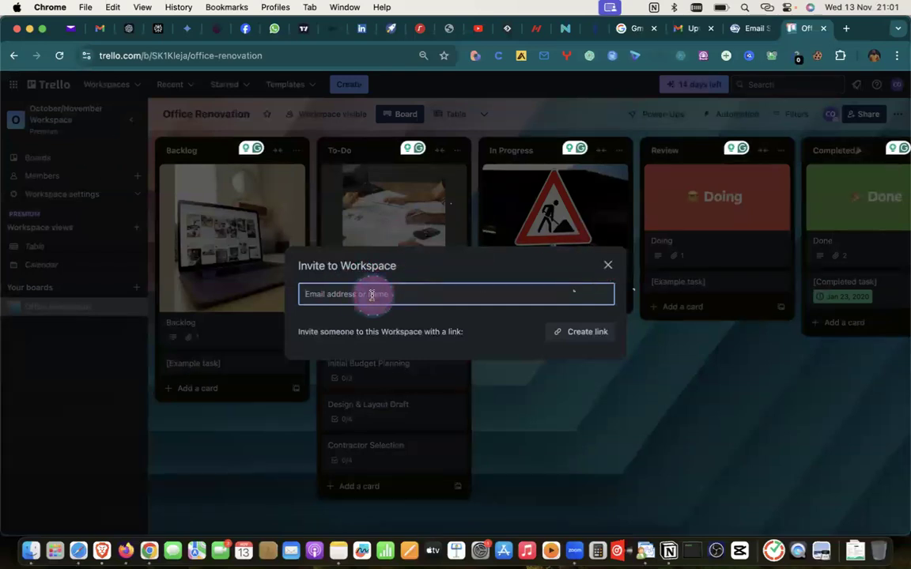
{"action": "key", "text": "super+v"}
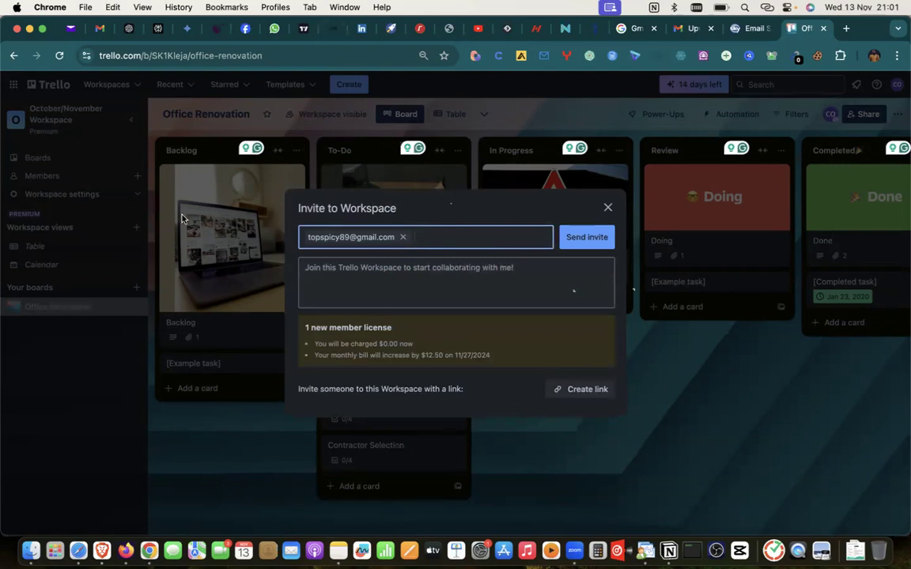
{"action": "left_click", "coordinate": [331, 283]}
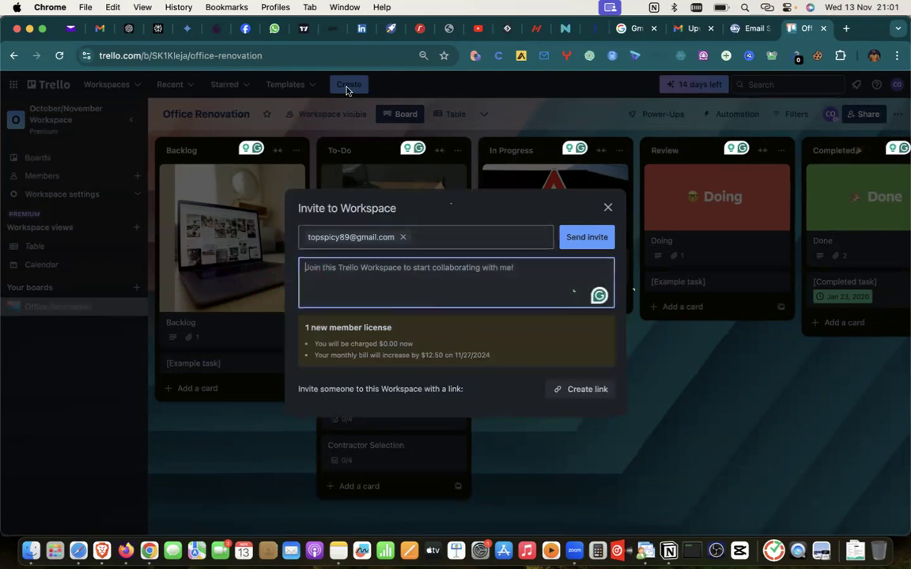
{"action": "left_click", "coordinate": [431, 235]}
{"action": "key", "text": "super+v"}
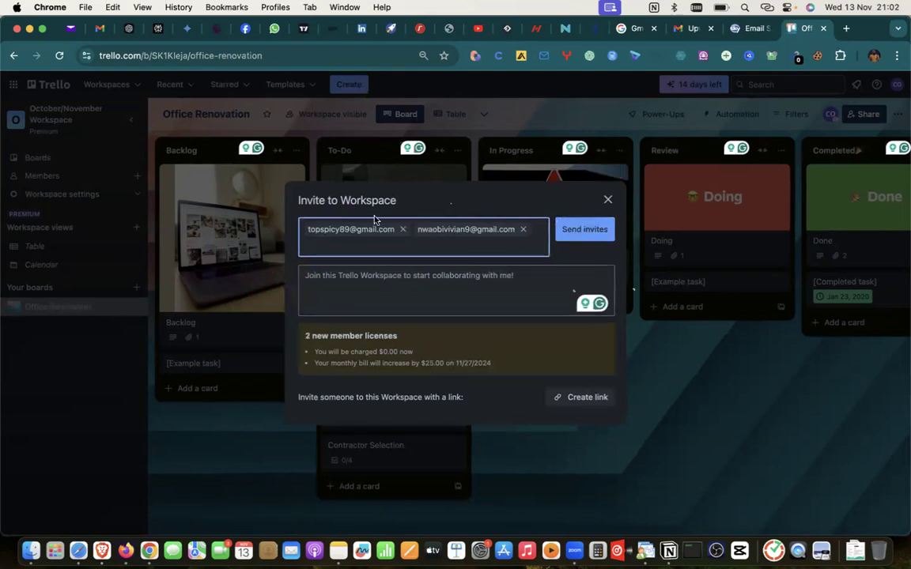
{"action": "left_click", "coordinate": [327, 253]}
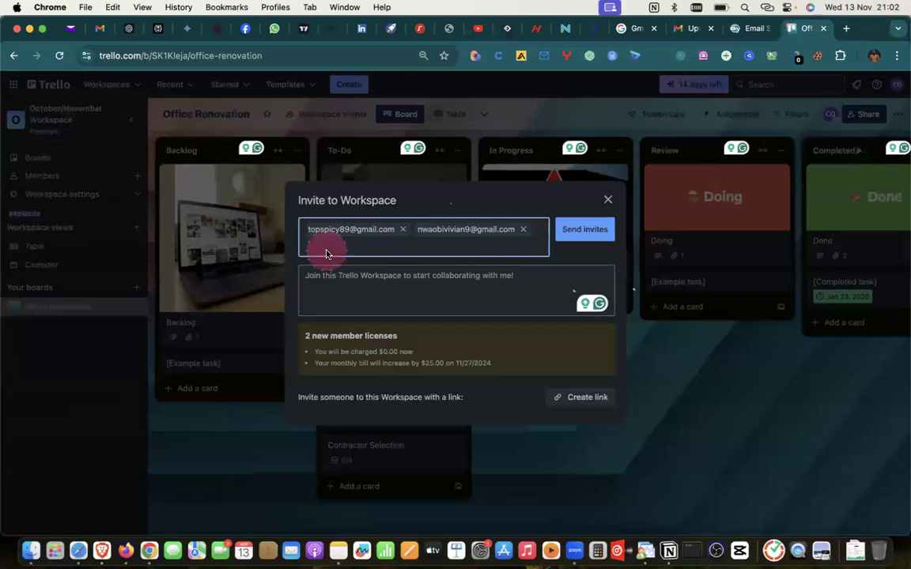
{"action": "key", "text": "cmd+v"}
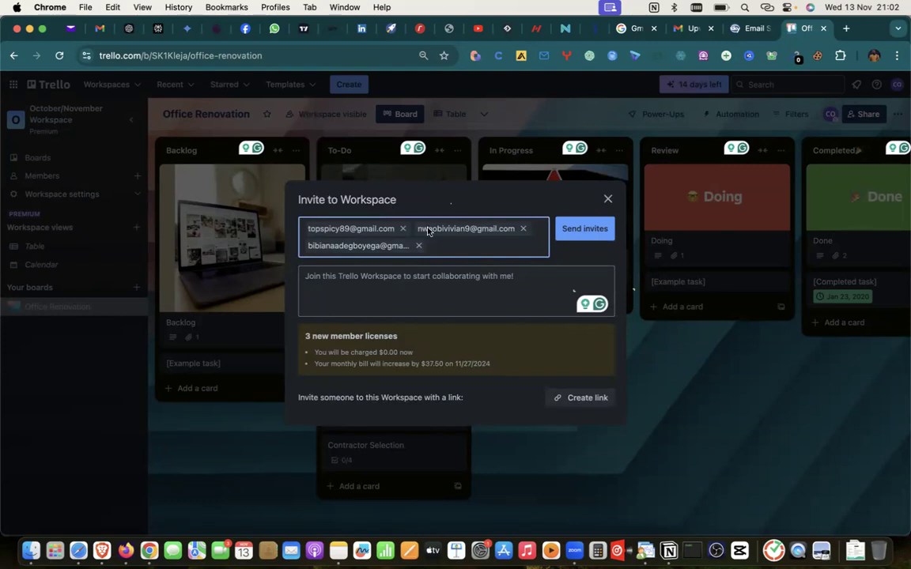
Step: Add the fourth and fifth invitees' e-mail addresses to the invitation
{"action": "left_click", "coordinate": [312, 278]}
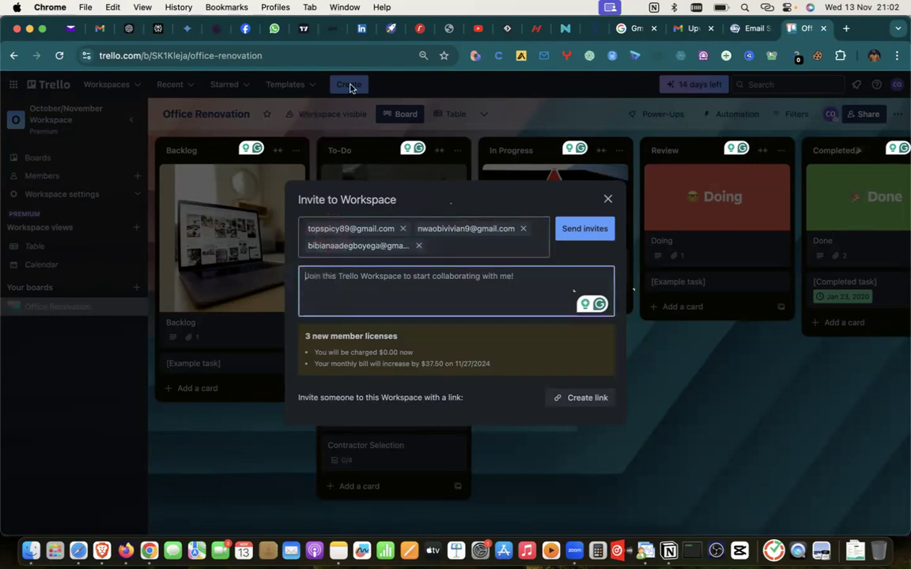
{"action": "left_click", "coordinate": [451, 251]}
{"action": "key", "text": "super+v"}
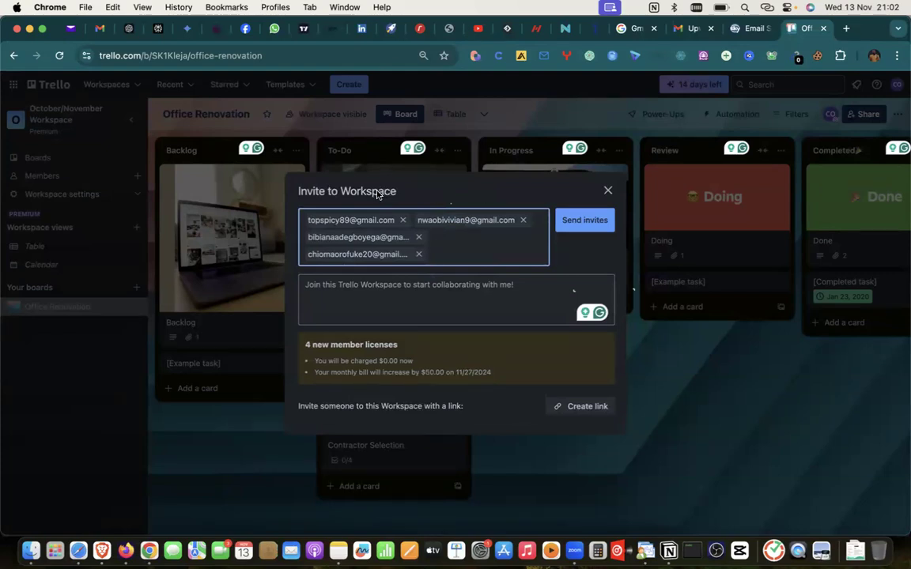
{"action": "left_click", "coordinate": [311, 300]}
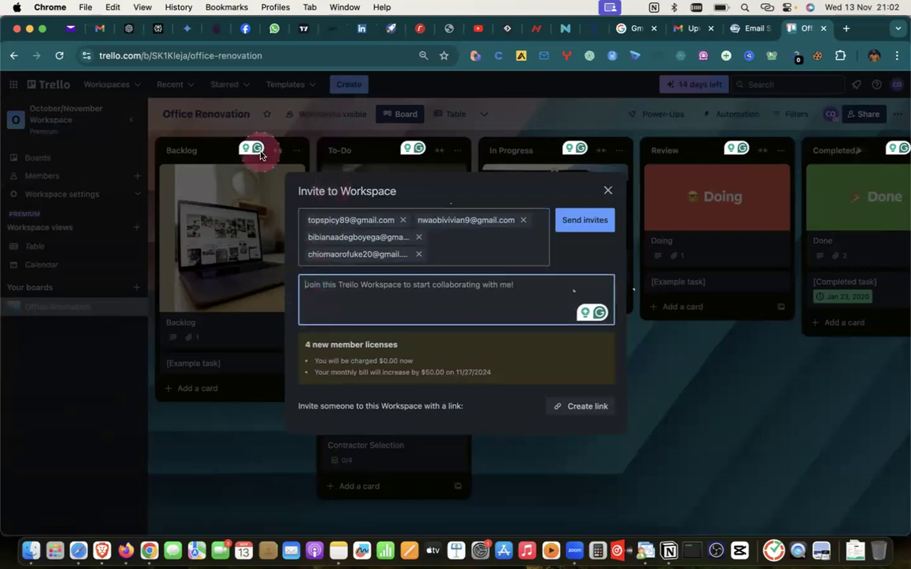
{"action": "left_click", "coordinate": [449, 260]}
{"action": "key", "text": "super+v"}
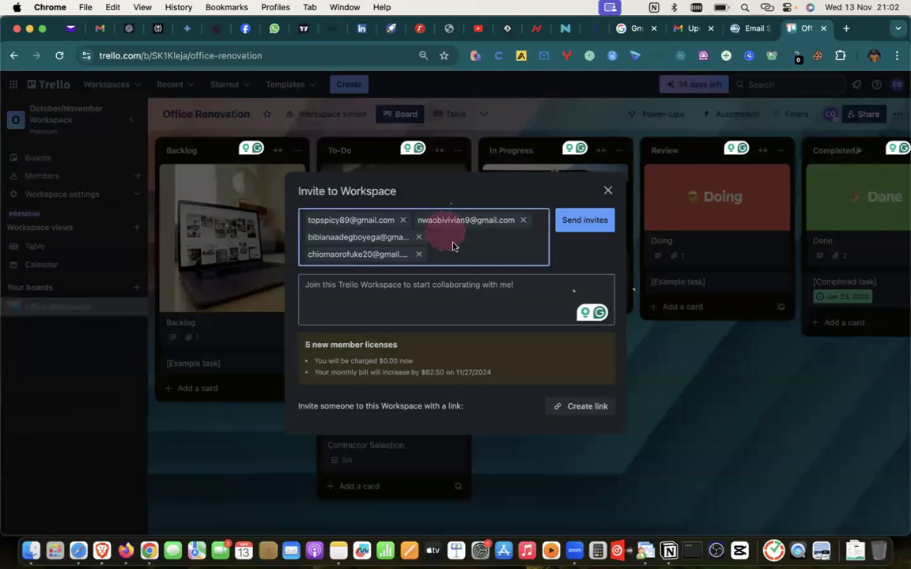
{"action": "scroll", "coordinate": [455, 247], "scroll_direction": "down", "scroll_amount": 2}
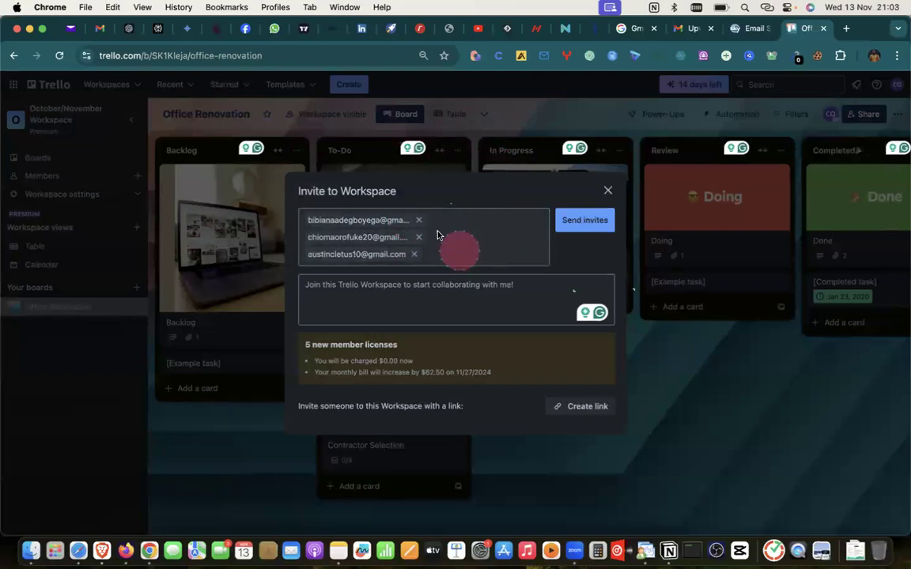
Step: Focus the e-mail field and create a shareable workspace invite link
{"action": "scroll", "coordinate": [416, 228], "scroll_direction": "up", "scroll_amount": 2}
{"action": "scroll", "coordinate": [416, 228], "scroll_direction": "down", "scroll_amount": 2}
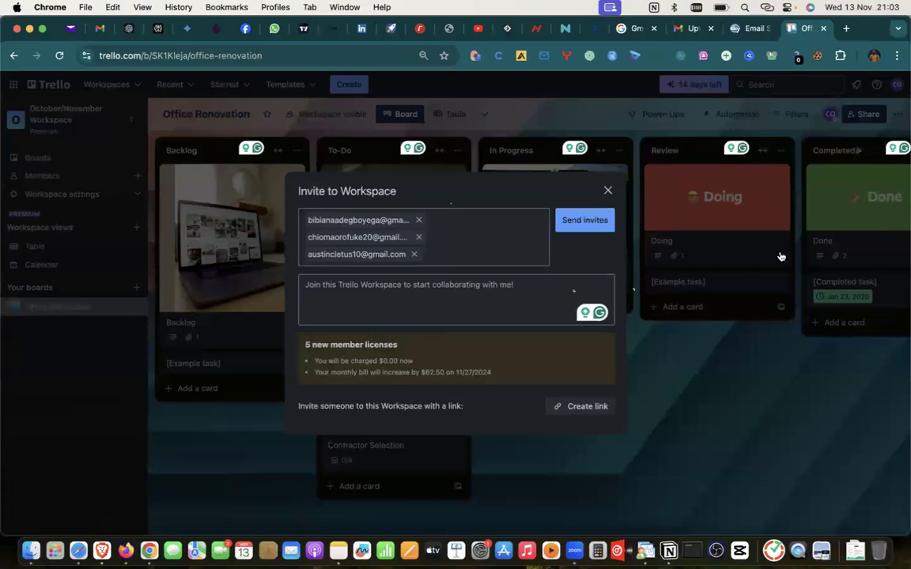
{"action": "left_click", "coordinate": [411, 212]}
{"action": "left_click", "coordinate": [455, 257]}
{"action": "left_click", "coordinate": [586, 408]}
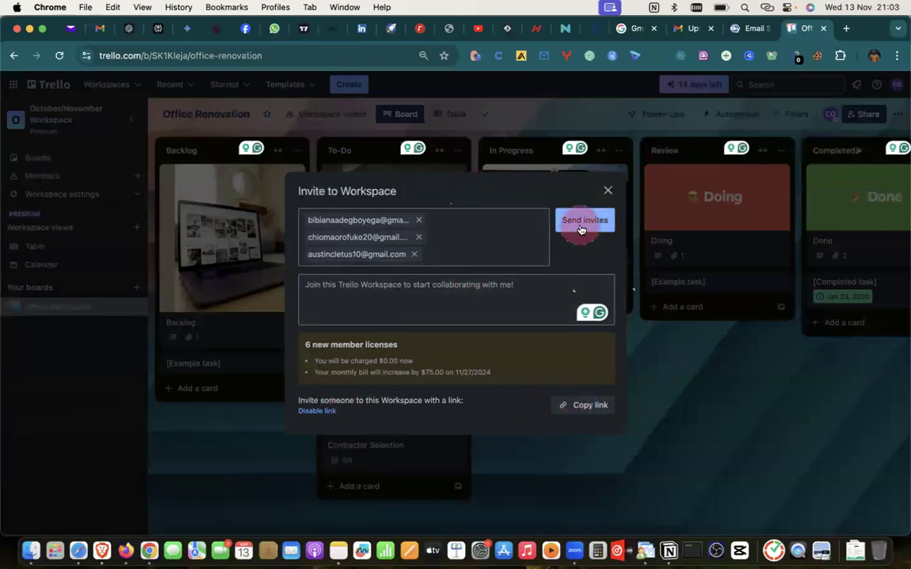
Step: Send the workspace invitations and close the invite dialog
{"action": "scroll", "coordinate": [415, 239], "scroll_direction": "up", "scroll_amount": 1}
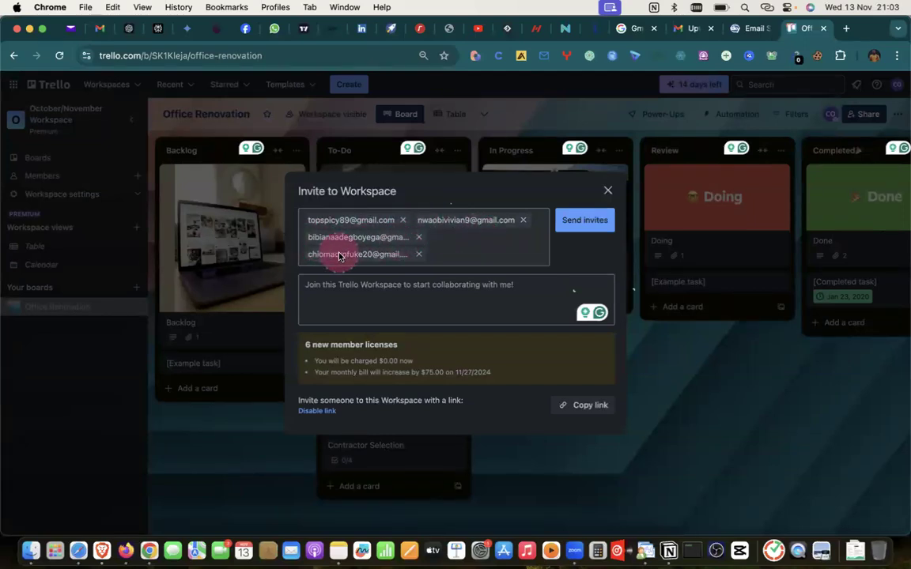
{"action": "scroll", "coordinate": [338, 255], "scroll_direction": "down", "scroll_amount": 2}
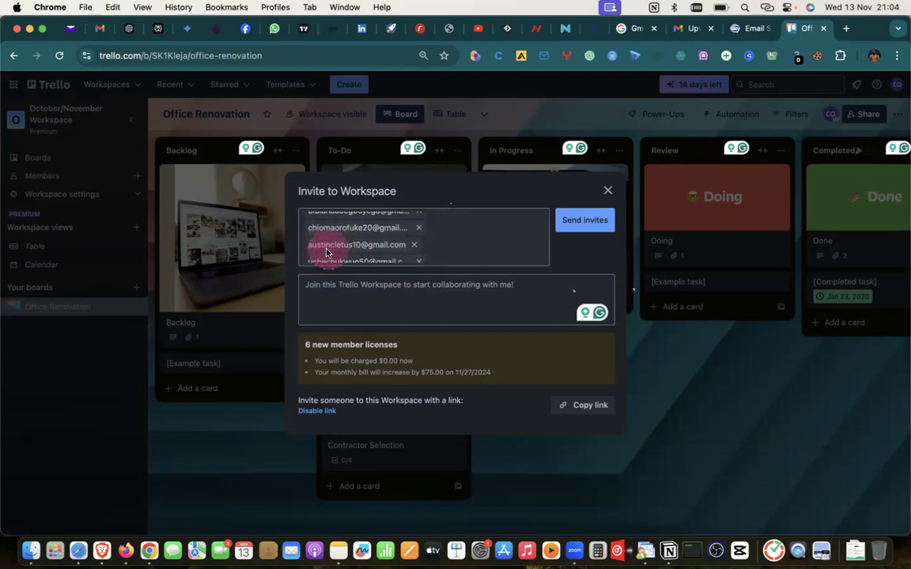
{"action": "scroll", "coordinate": [352, 252], "scroll_direction": "down", "scroll_amount": 1}
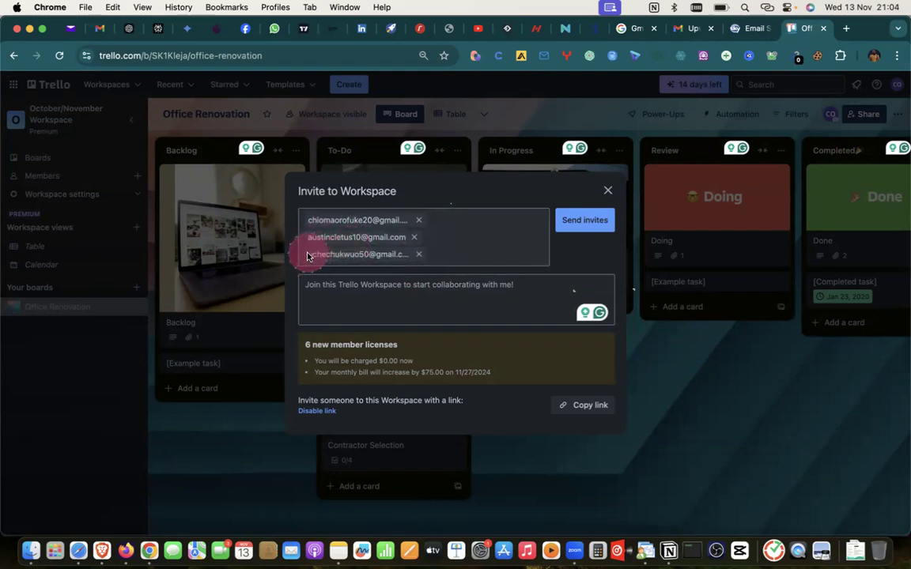
{"action": "left_click", "coordinate": [587, 222]}
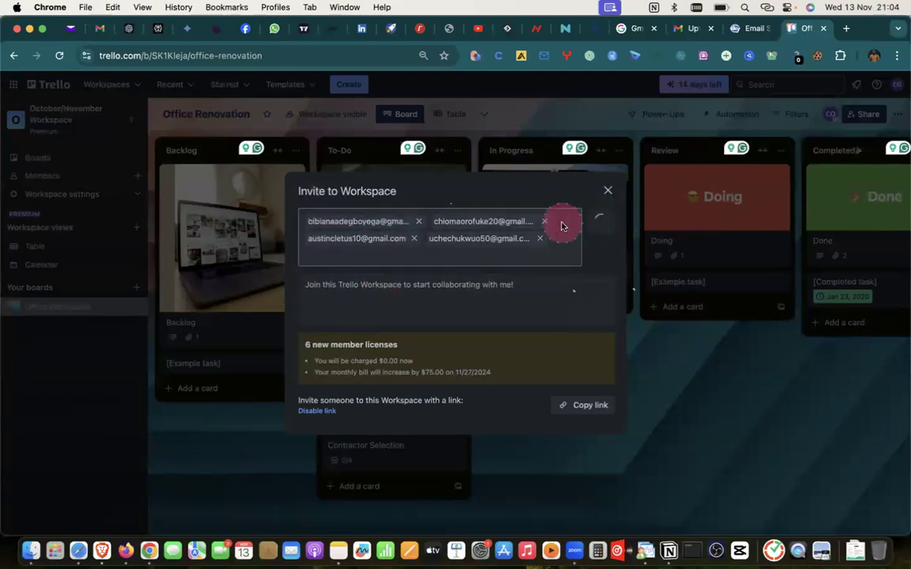
{"action": "left_click", "coordinate": [609, 192]}
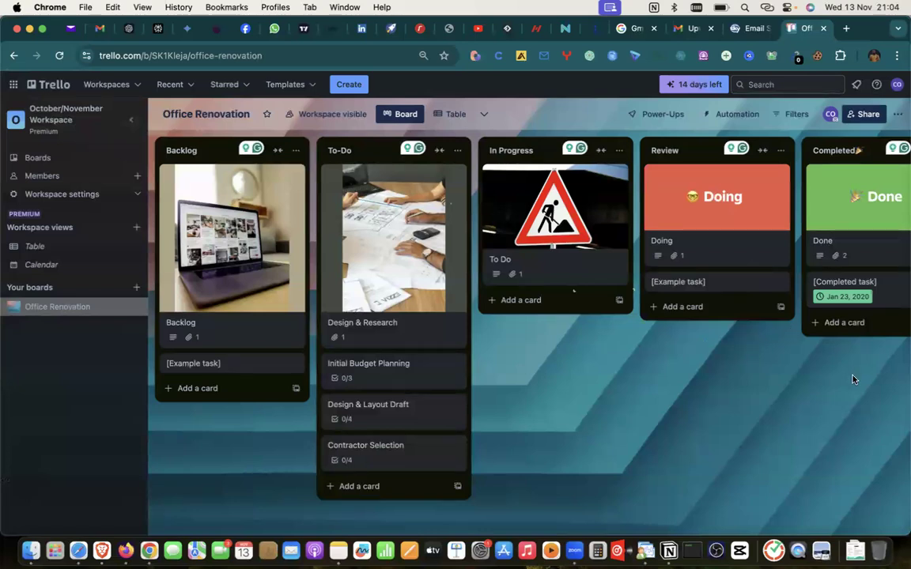
Step: Go to the October/November Workspace members page, which lists seven members
{"action": "left_click", "coordinate": [641, 130]}
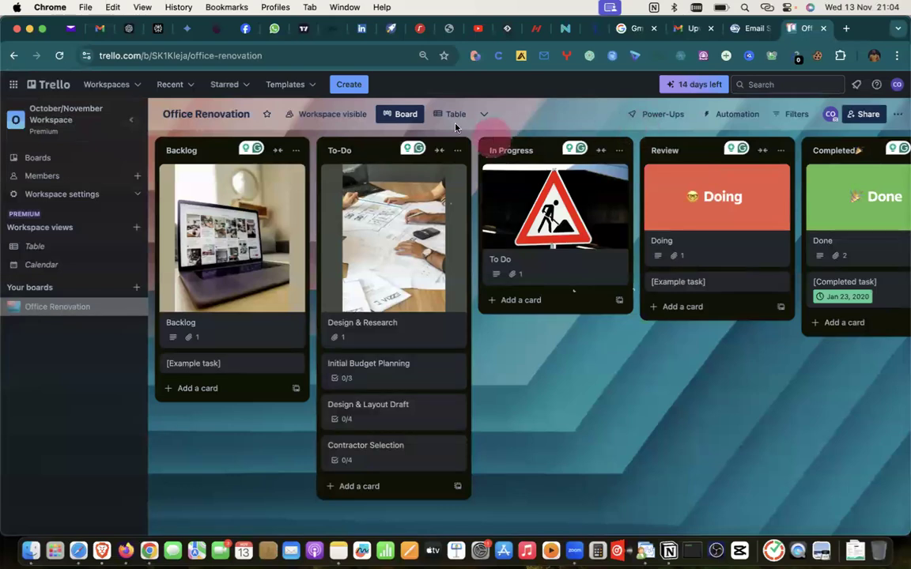
{"action": "left_click", "coordinate": [52, 178]}
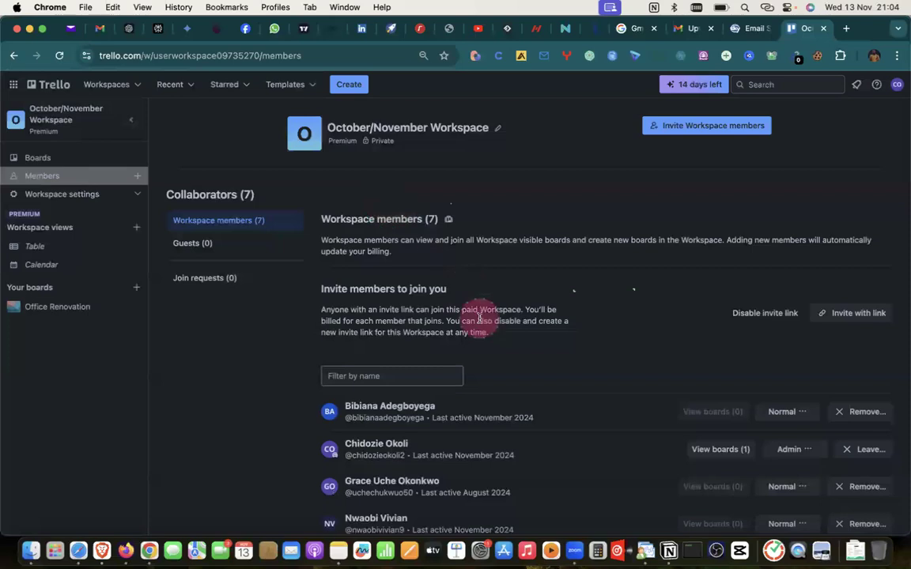
Step: Reload the members page, dismiss the new-member notice, and review the nine listed members' roles
{"action": "scroll", "coordinate": [474, 273], "scroll_direction": "down", "scroll_amount": 3}
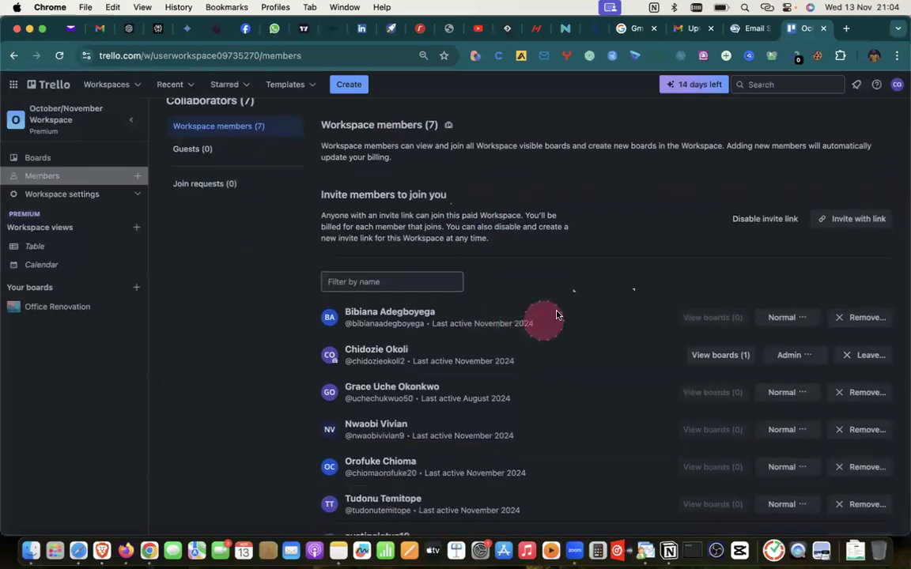
{"action": "scroll", "coordinate": [580, 293], "scroll_direction": "down", "scroll_amount": 2}
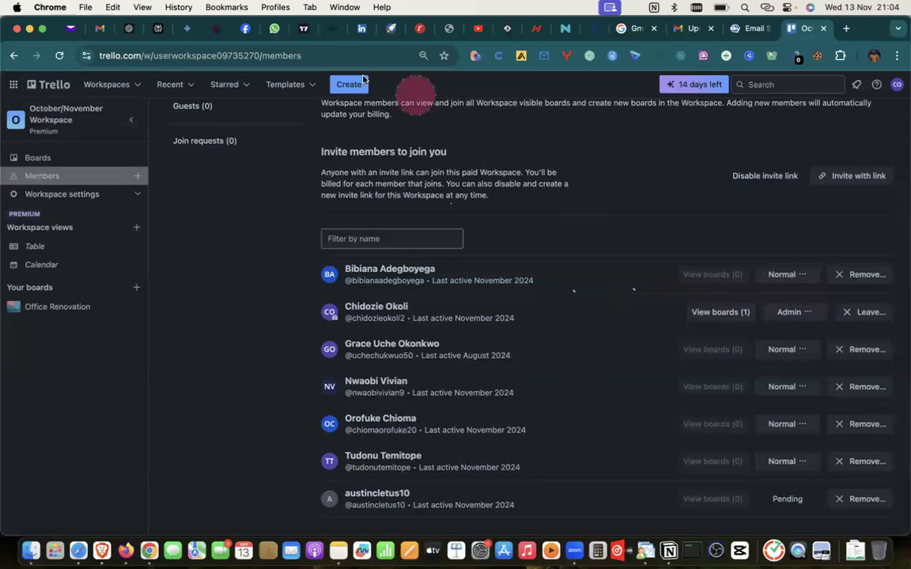
{"action": "left_click", "coordinate": [59, 56]}
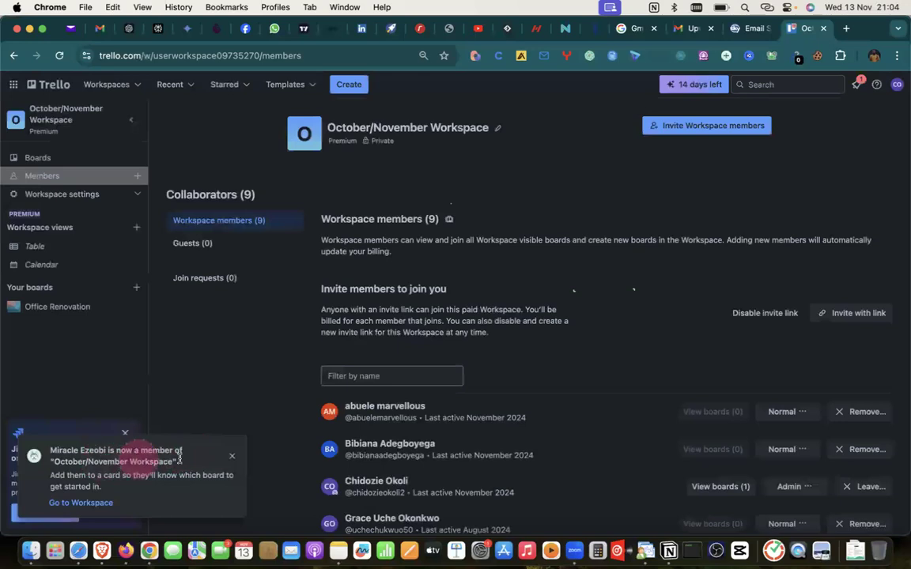
{"action": "left_click", "coordinate": [232, 455]}
{"action": "scroll", "coordinate": [508, 332], "scroll_direction": "down", "scroll_amount": 5}
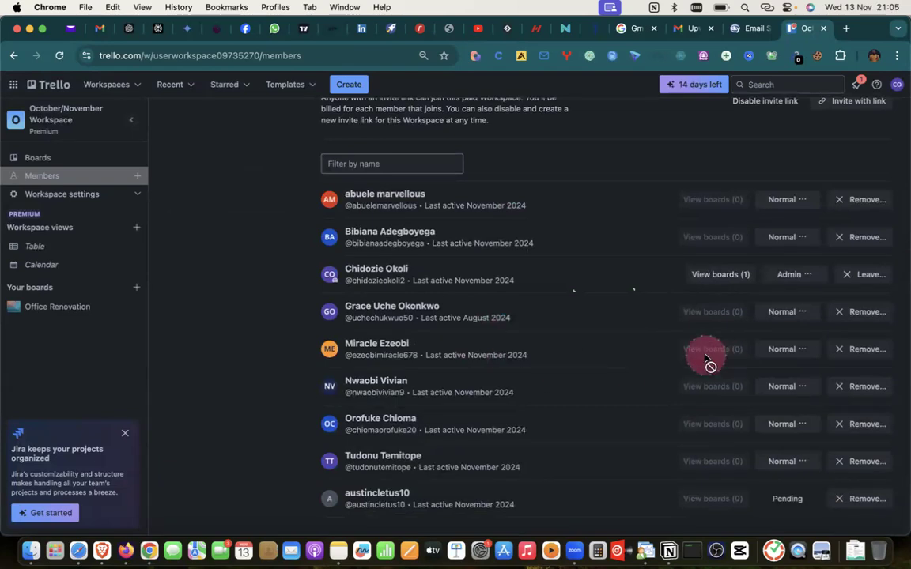
{"action": "scroll", "coordinate": [715, 361], "scroll_direction": "up", "scroll_amount": 5}
{"action": "scroll", "coordinate": [706, 359], "scroll_direction": "down", "scroll_amount": 5}
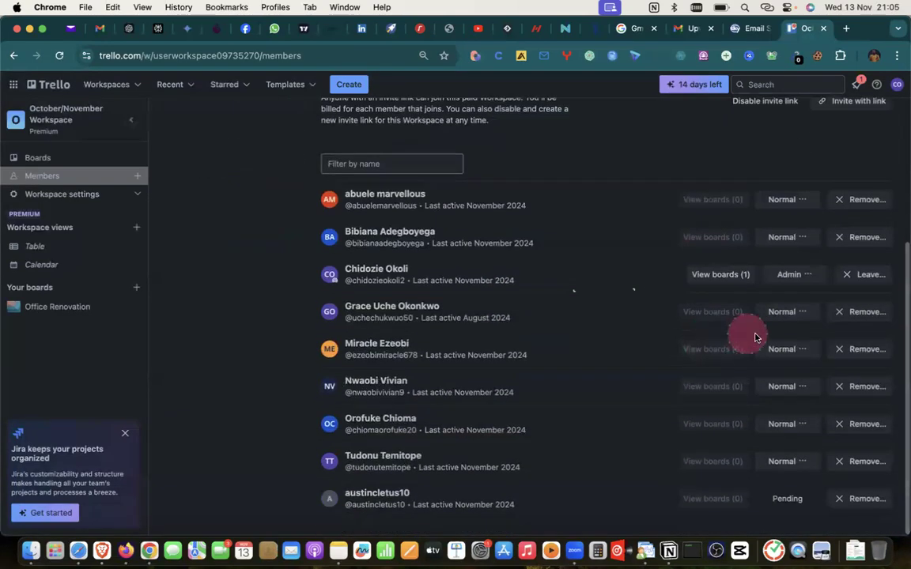
{"action": "left_click", "coordinate": [805, 206]}
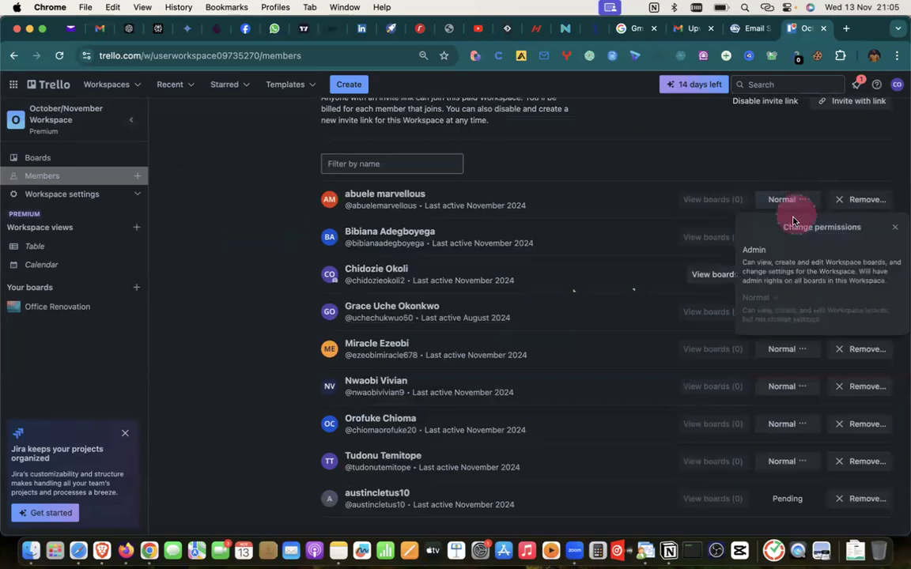
Step: Change the first member's workspace role to Admin
{"action": "left_click", "coordinate": [791, 168]}
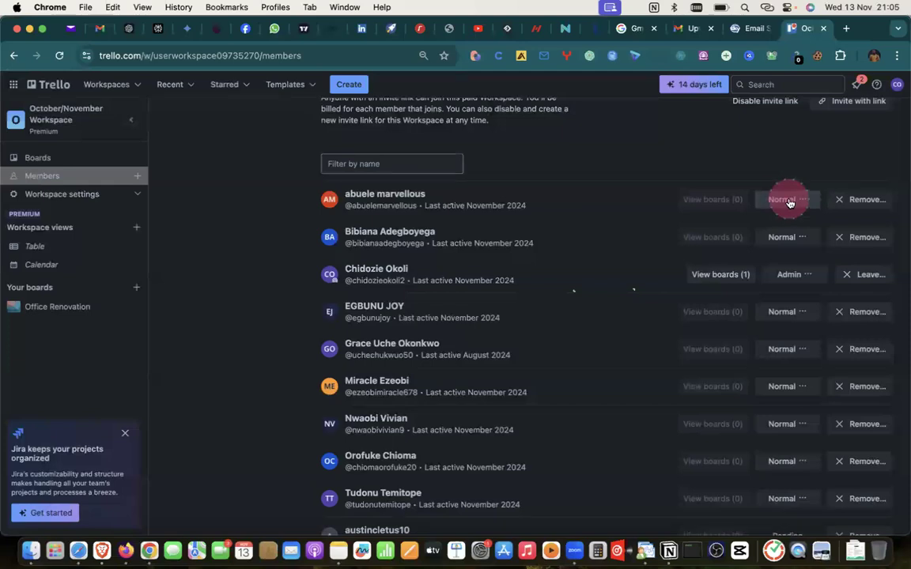
{"action": "left_click", "coordinate": [789, 201]}
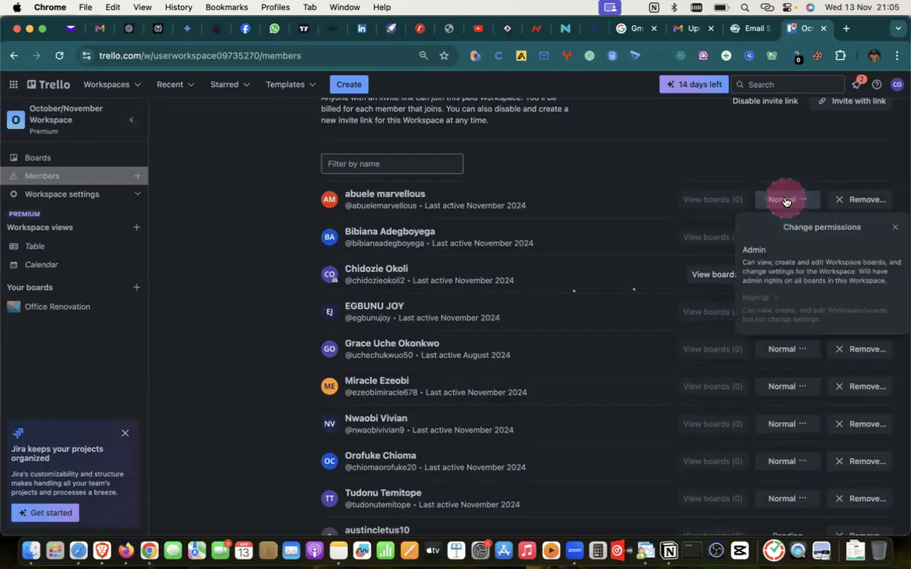
{"action": "left_click", "coordinate": [773, 263]}
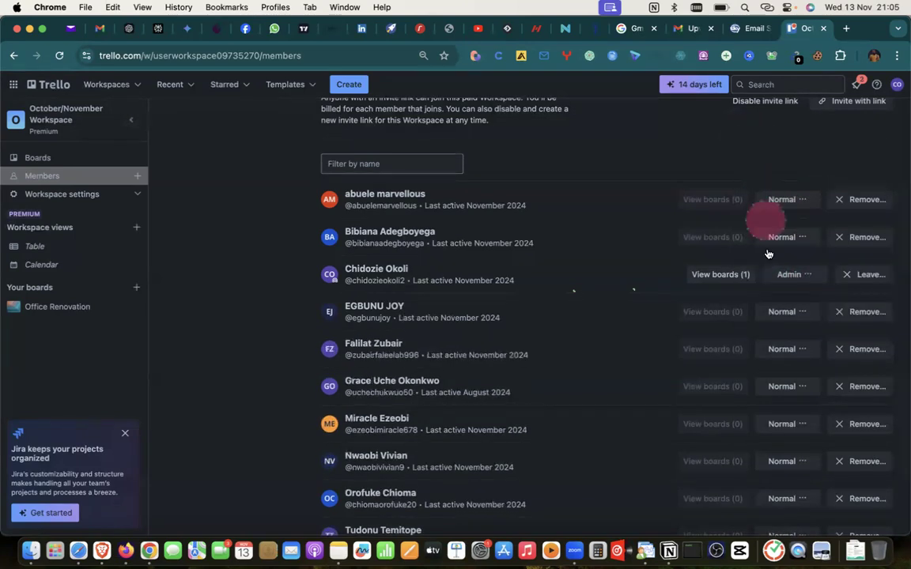
Step: Reload the members page so it lists all twelve members, including the newest one
{"action": "scroll", "coordinate": [768, 278], "scroll_direction": "down", "scroll_amount": 2}
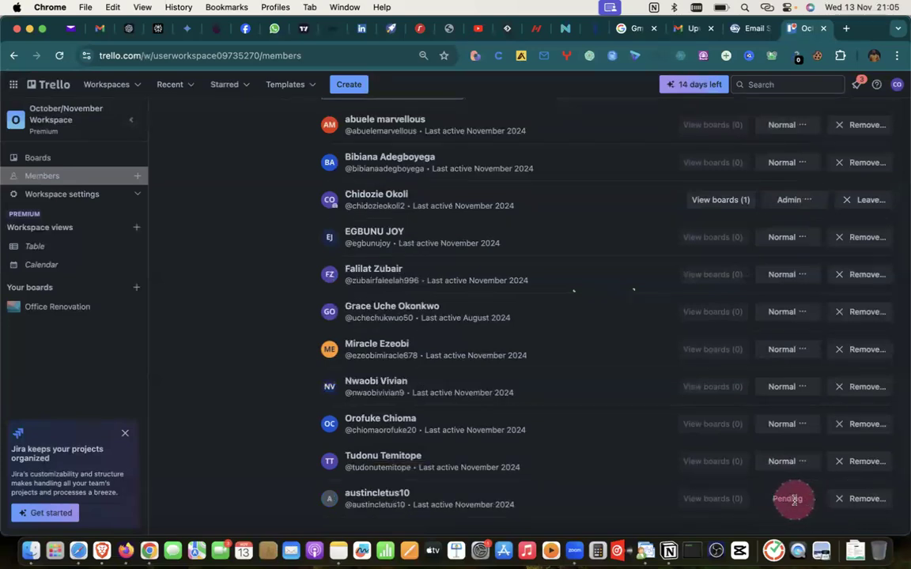
{"action": "scroll", "coordinate": [803, 321], "scroll_direction": "up", "scroll_amount": 5}
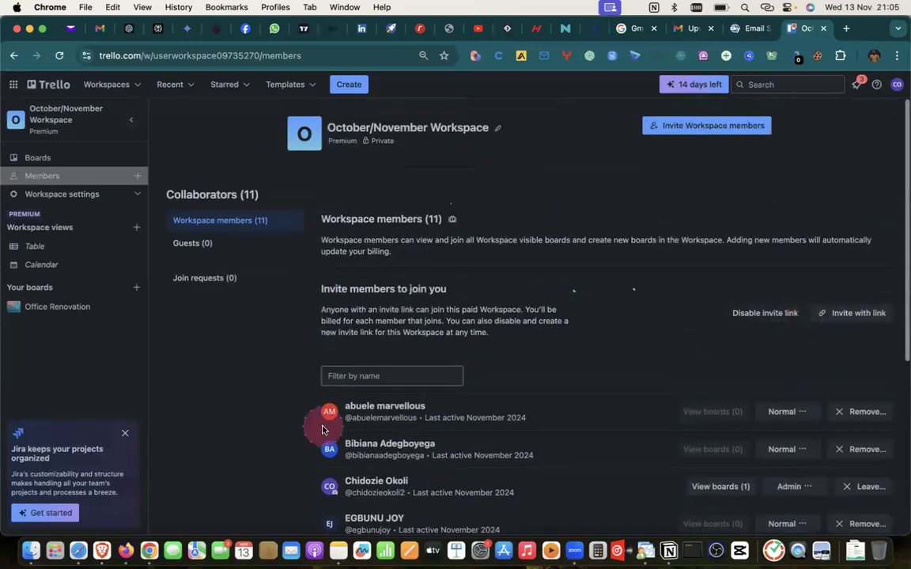
{"action": "scroll", "coordinate": [424, 360], "scroll_direction": "down", "scroll_amount": 5}
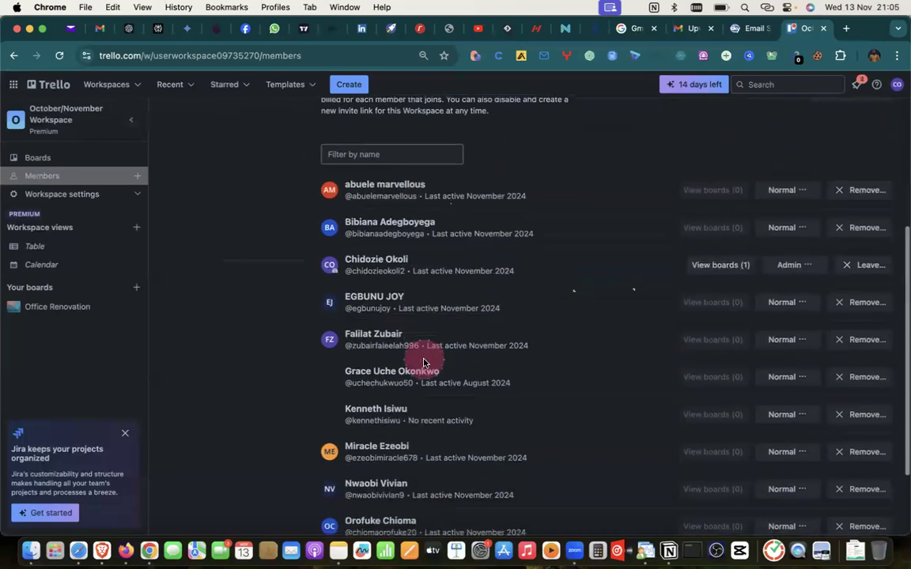
{"action": "left_click", "coordinate": [79, 177]}
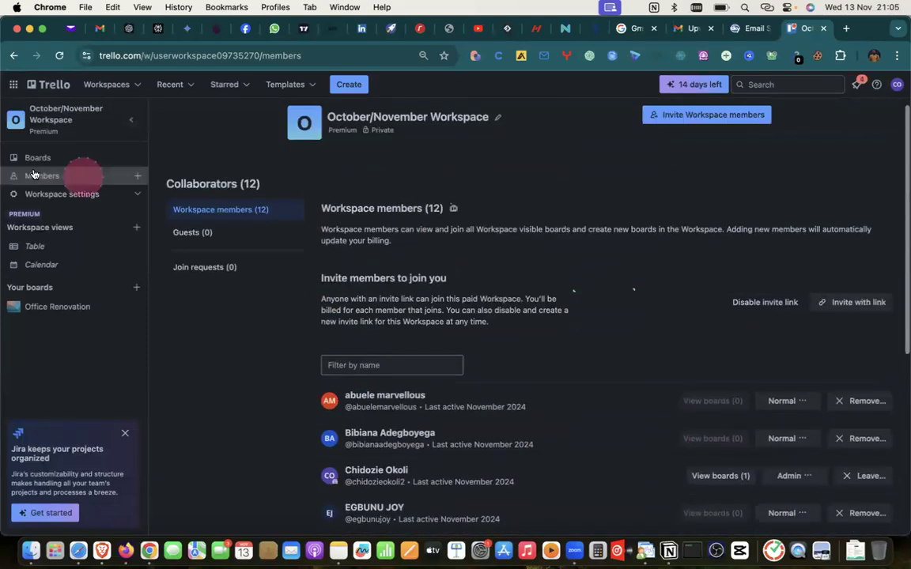
{"action": "left_click", "coordinate": [59, 56]}
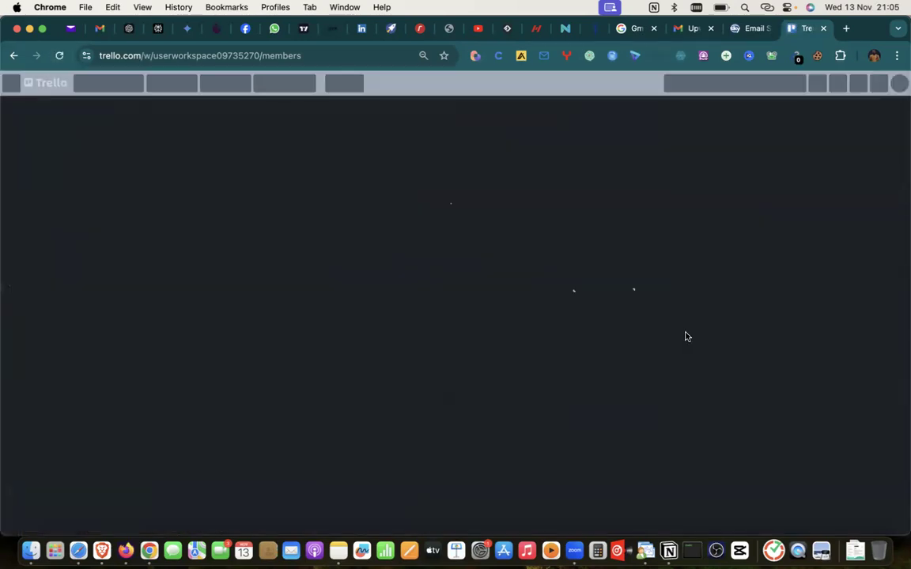
{"action": "scroll", "coordinate": [685, 336], "scroll_direction": "down", "scroll_amount": 5}
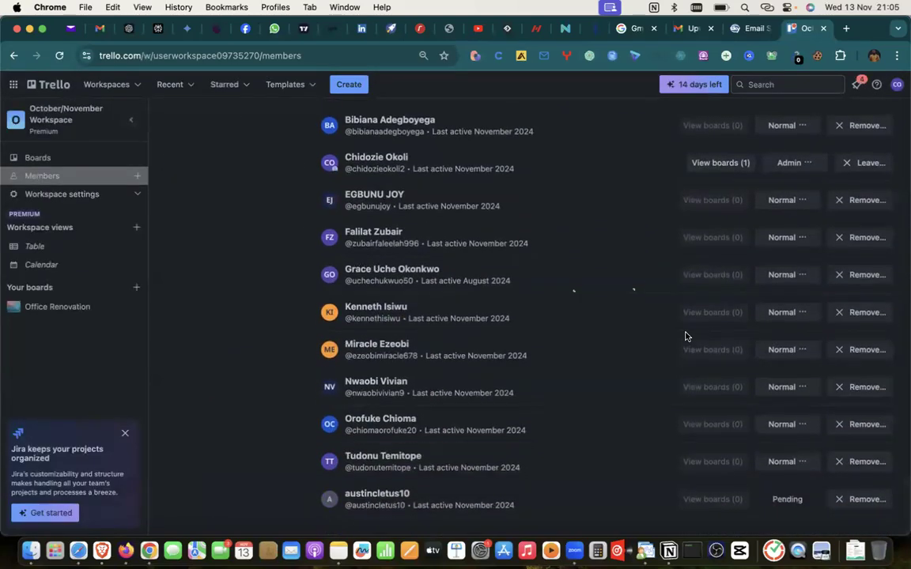
{"action": "scroll", "coordinate": [686, 336], "scroll_direction": "up", "scroll_amount": 8}
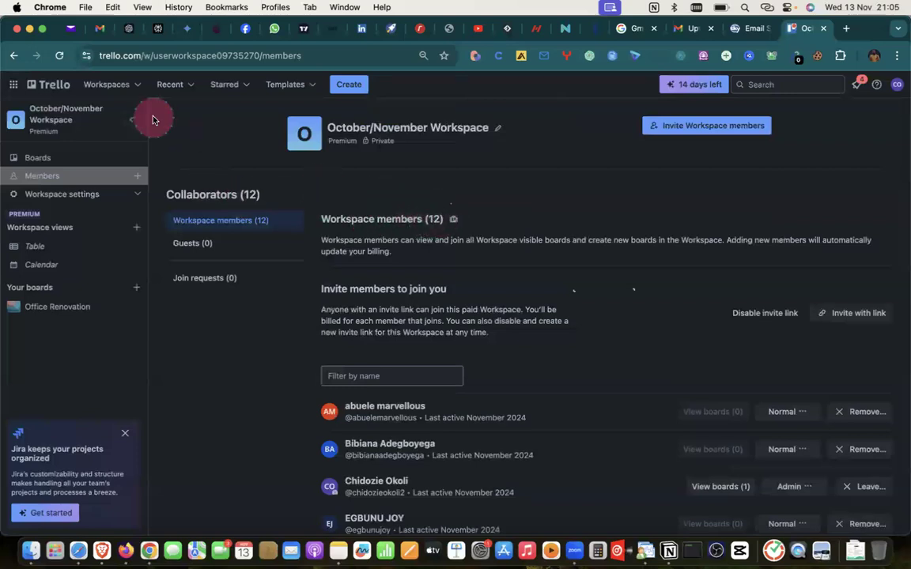
Step: Return to the Office Renovation board from Your boards and show its board Menu
{"action": "left_click", "coordinate": [59, 312]}
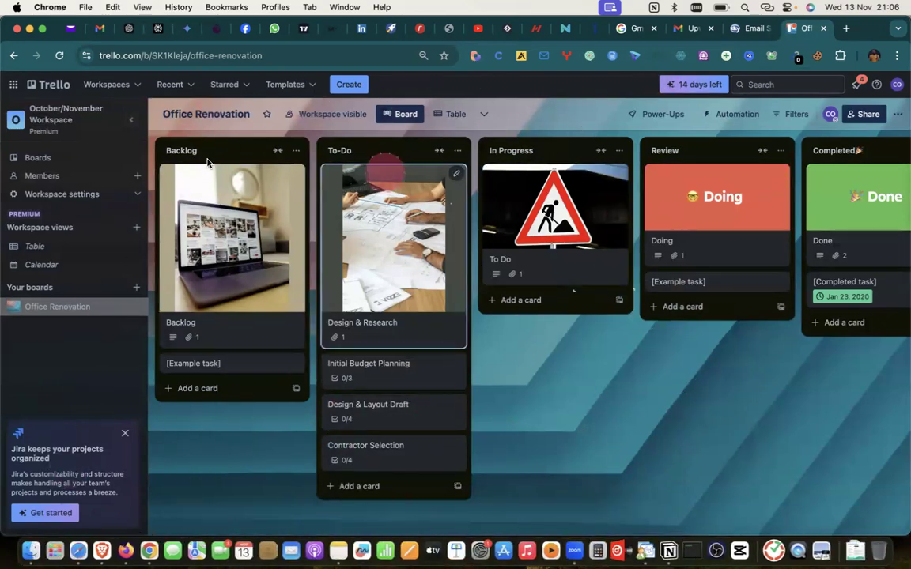
{"action": "left_click", "coordinate": [898, 118]}
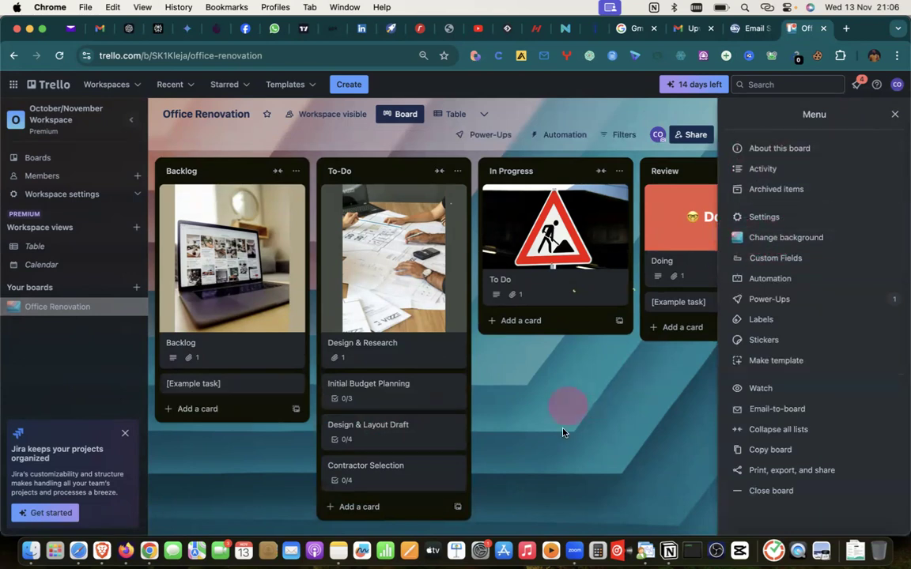
Step: Set the board background to the photo of a white apartment building with green balconies
{"action": "left_click", "coordinate": [777, 241]}
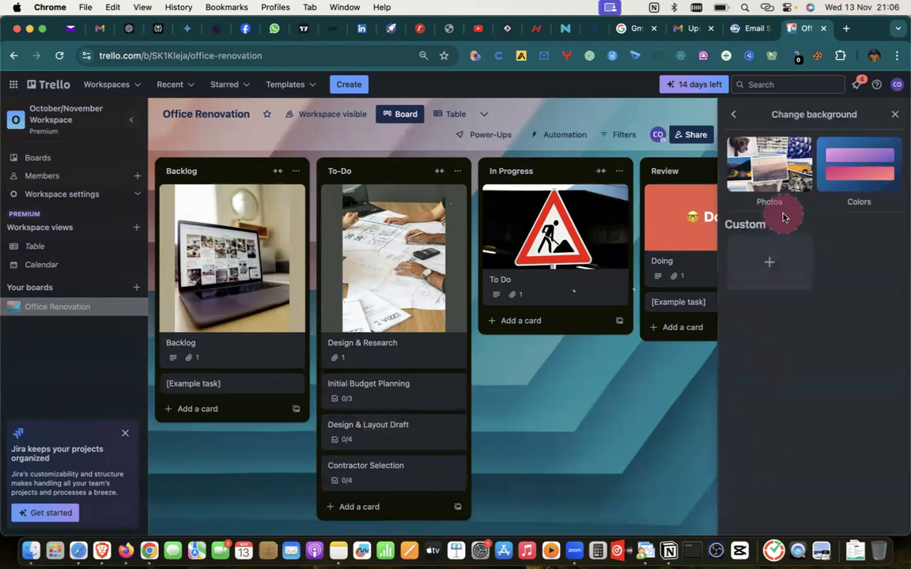
{"action": "left_click", "coordinate": [773, 174]}
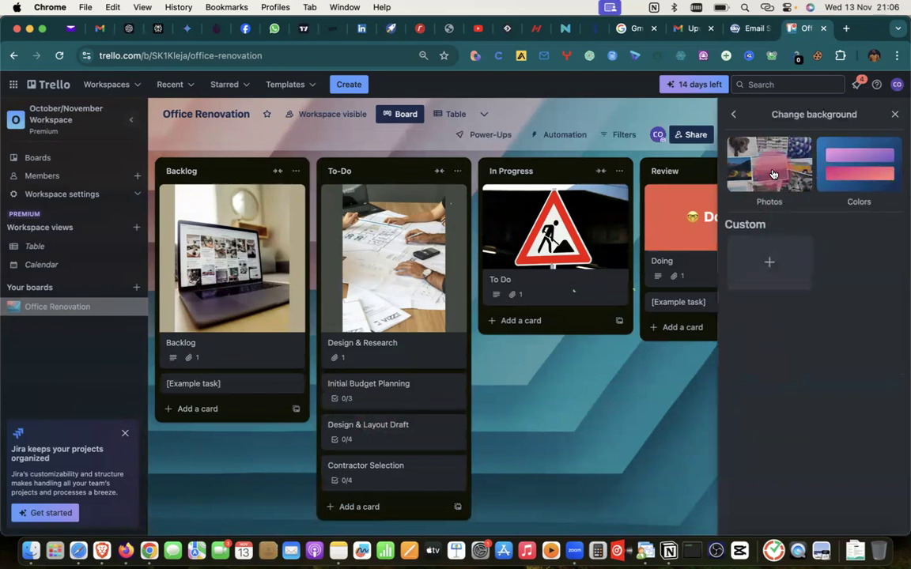
{"action": "left_click", "coordinate": [773, 247]}
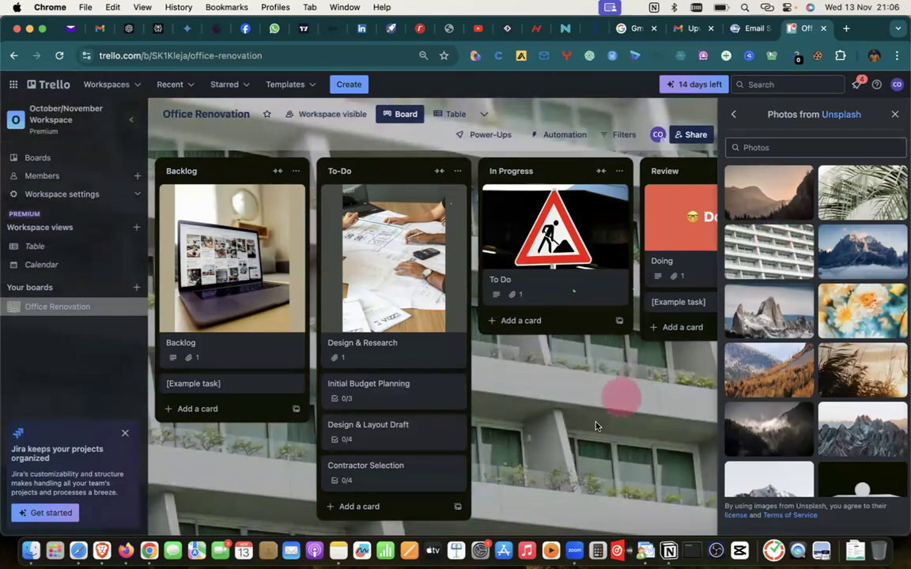
{"action": "left_click", "coordinate": [894, 114]}
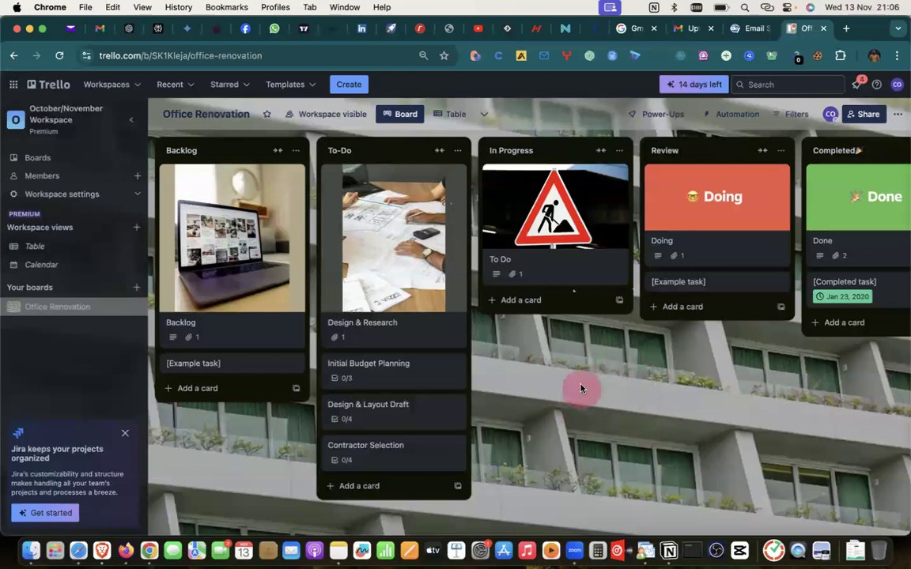
{"action": "left_click", "coordinate": [897, 114]}
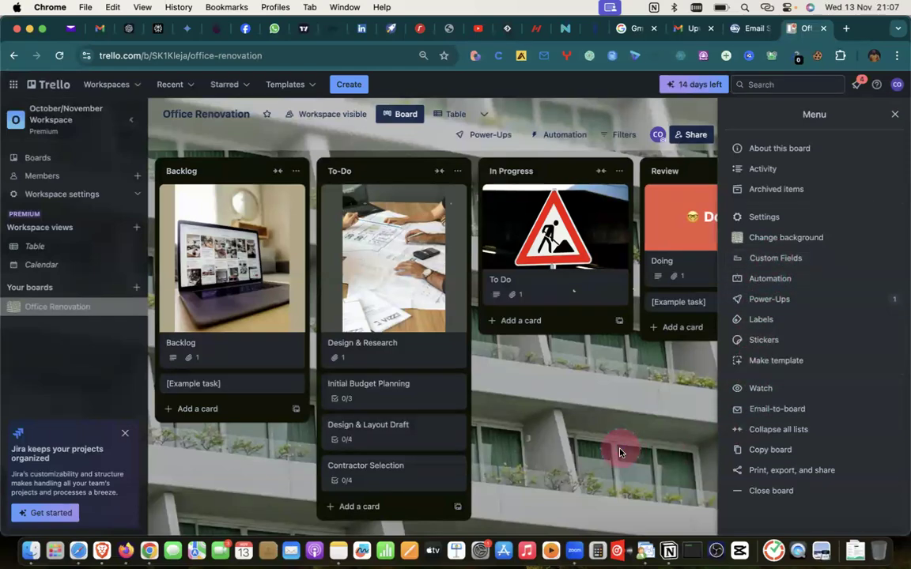
{"action": "left_click", "coordinate": [894, 115]}
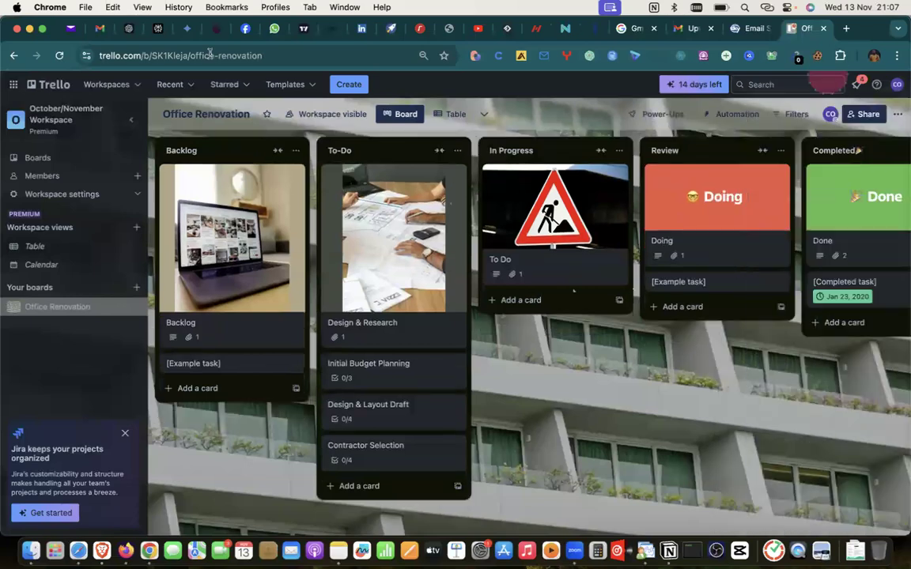
Step: In ChatGPT, scroll to the Phase 1: Planning & Initial Preparation due dates
{"action": "left_click", "coordinate": [130, 29]}
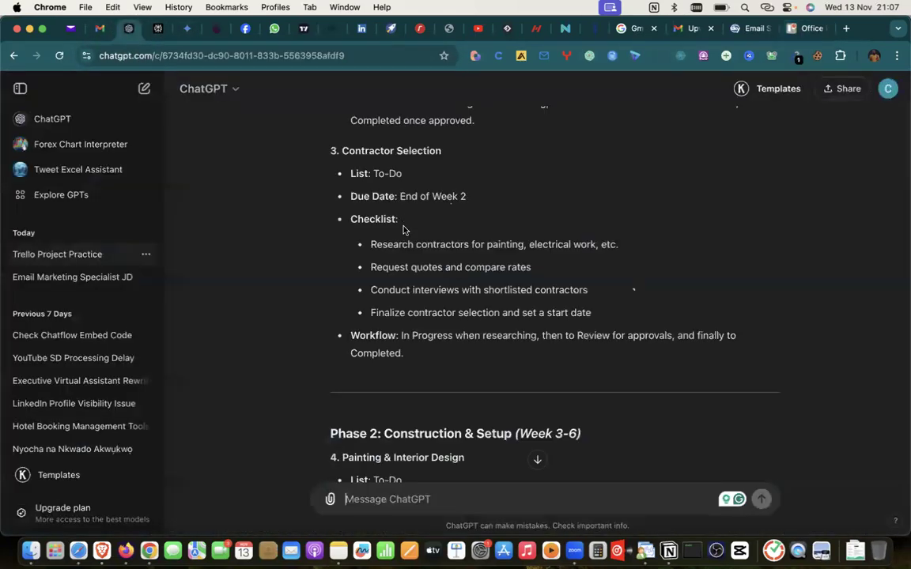
{"action": "scroll", "coordinate": [392, 260], "scroll_direction": "down", "scroll_amount": 1}
{"action": "scroll", "coordinate": [392, 260], "scroll_direction": "up", "scroll_amount": 10}
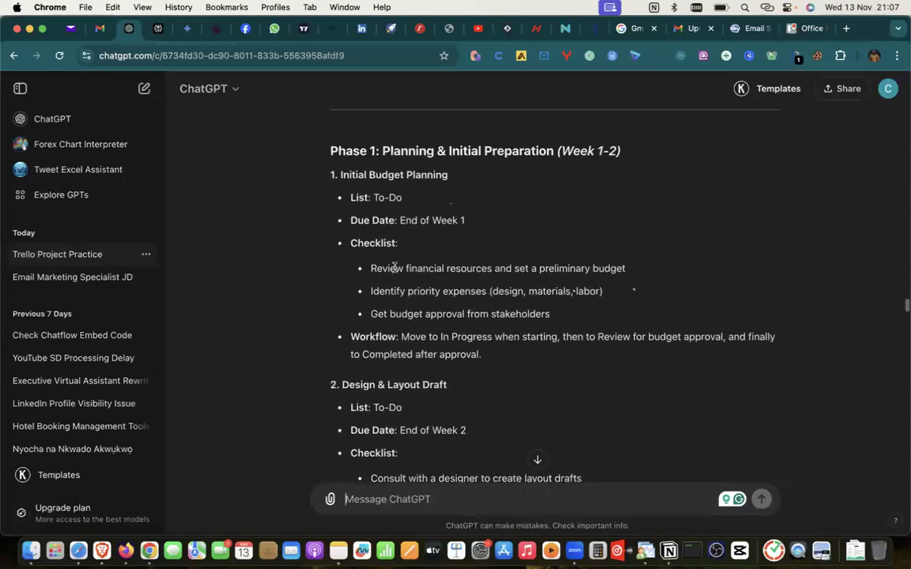
{"action": "scroll", "coordinate": [394, 268], "scroll_direction": "up", "scroll_amount": 10}
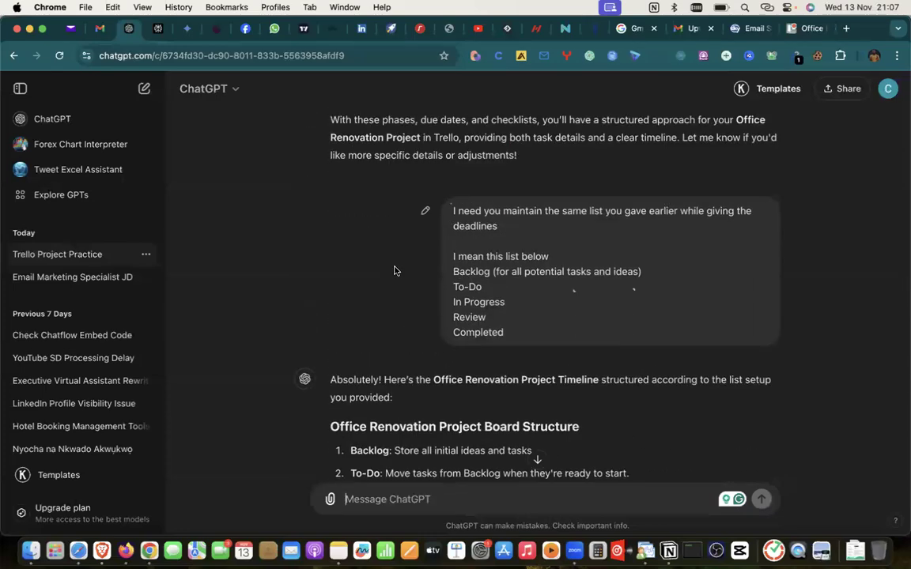
{"action": "scroll", "coordinate": [395, 270], "scroll_direction": "down", "scroll_amount": 20}
{"action": "scroll", "coordinate": [404, 282], "scroll_direction": "down", "scroll_amount": 20}
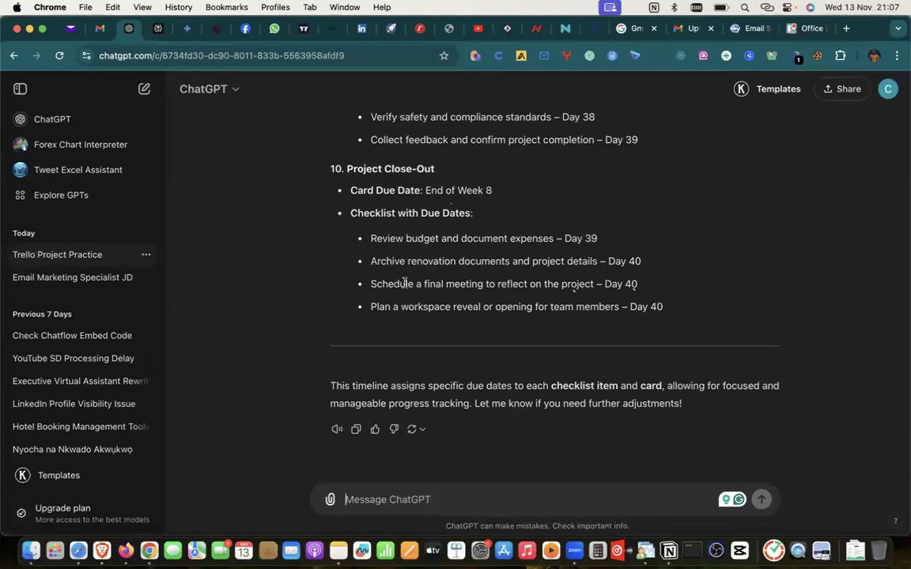
{"action": "scroll", "coordinate": [405, 283], "scroll_direction": "up", "scroll_amount": 20}
{"action": "scroll", "coordinate": [404, 285], "scroll_direction": "up", "scroll_amount": 10}
{"action": "scroll", "coordinate": [405, 283], "scroll_direction": "down", "scroll_amount": 8}
{"action": "scroll", "coordinate": [405, 282], "scroll_direction": "up", "scroll_amount": 3}
{"action": "scroll", "coordinate": [410, 246], "scroll_direction": "down", "scroll_amount": 5}
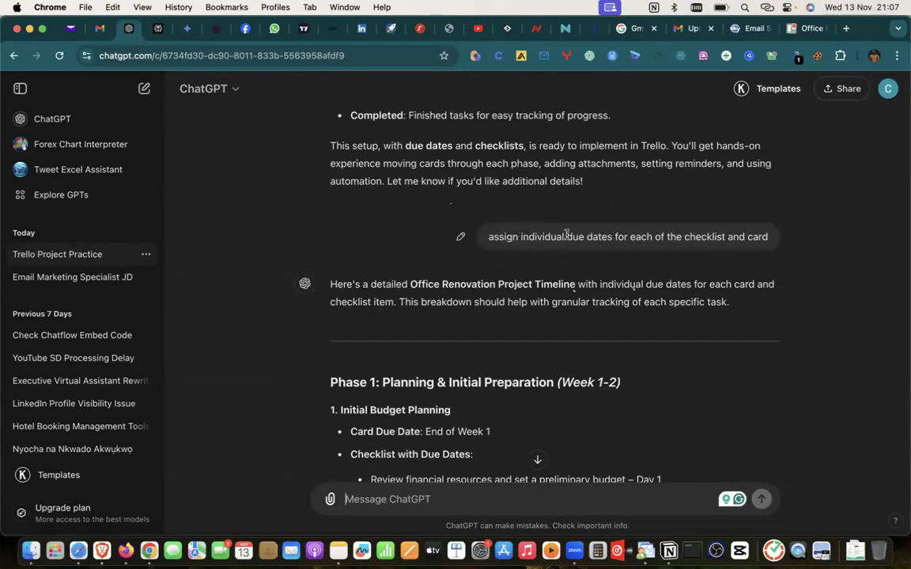
{"action": "scroll", "coordinate": [756, 234], "scroll_direction": "down", "scroll_amount": 5}
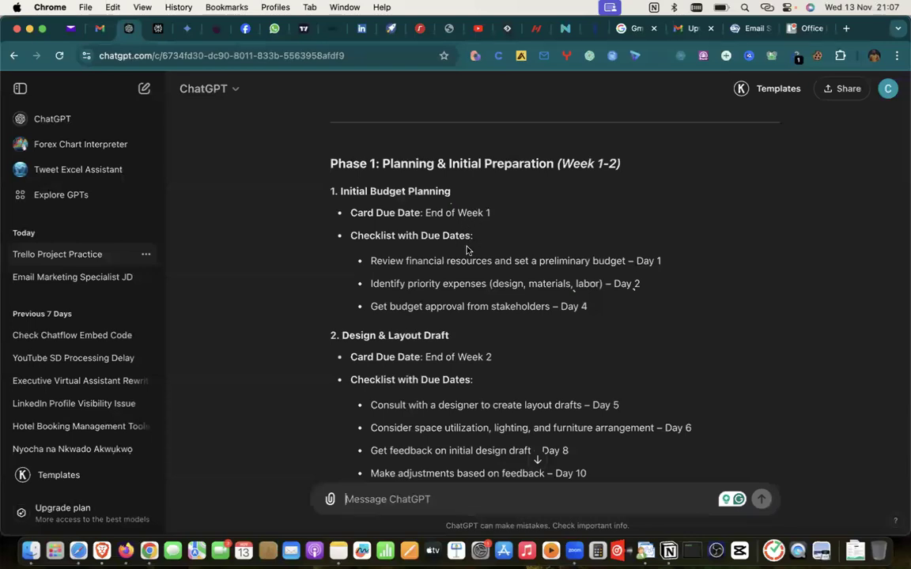
{"action": "scroll", "coordinate": [477, 350], "scroll_direction": "down", "scroll_amount": 1}
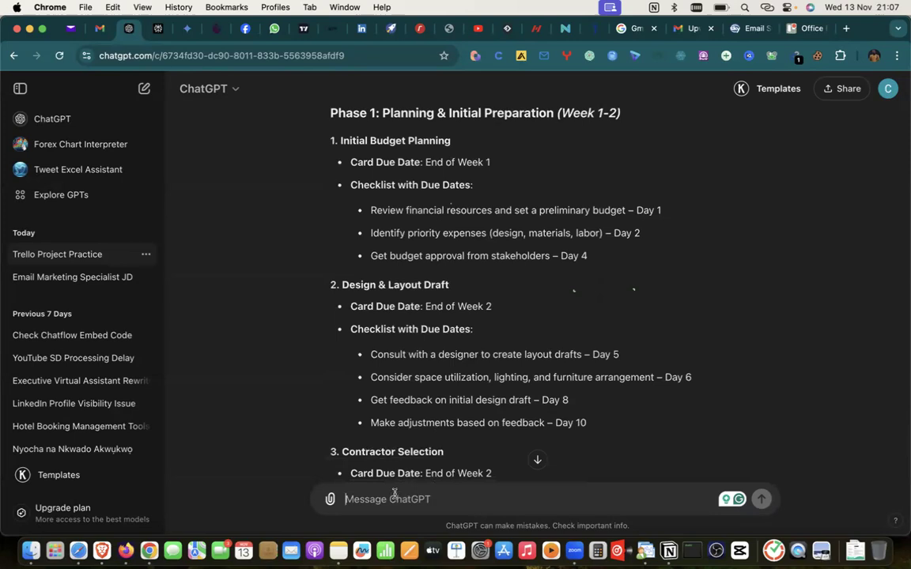
Step: Ask ChatGPT for actual dates assuming the project starts Monday 18th November 2024, then review the reply
{"action": "type", "text": "I need Actual "}
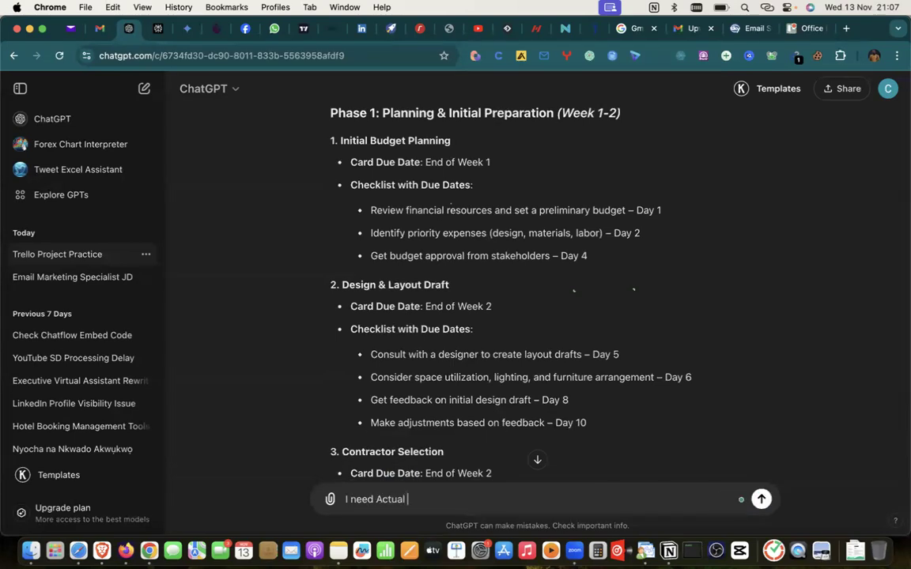
{"action": "type", "text": "dates assuming this proke"}
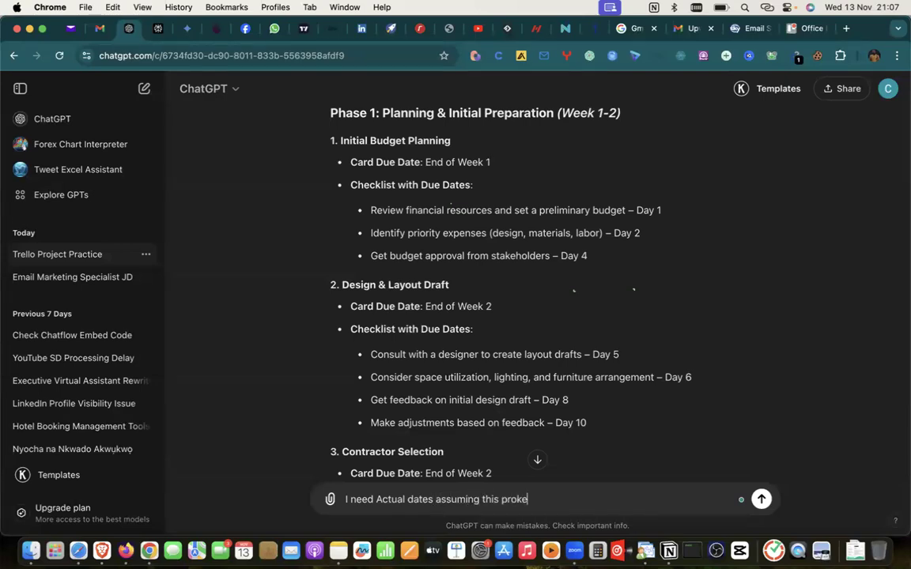
{"action": "key", "text": "BackSpace"}
{"action": "key", "text": "BackSpace"}
{"action": "type", "text": "ject starts next monday"}
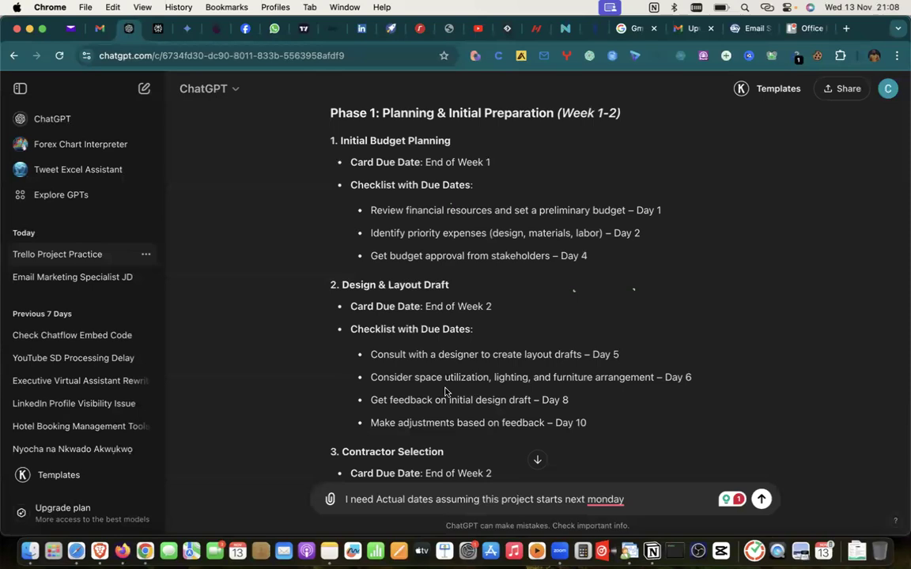
{"action": "type", "text": "1"}
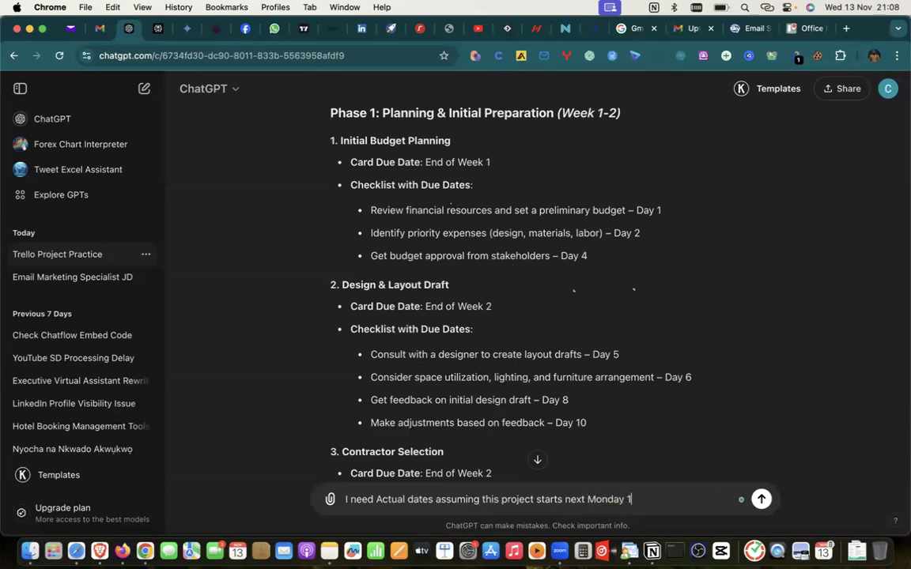
{"action": "type", "text": "8th November 2024"}
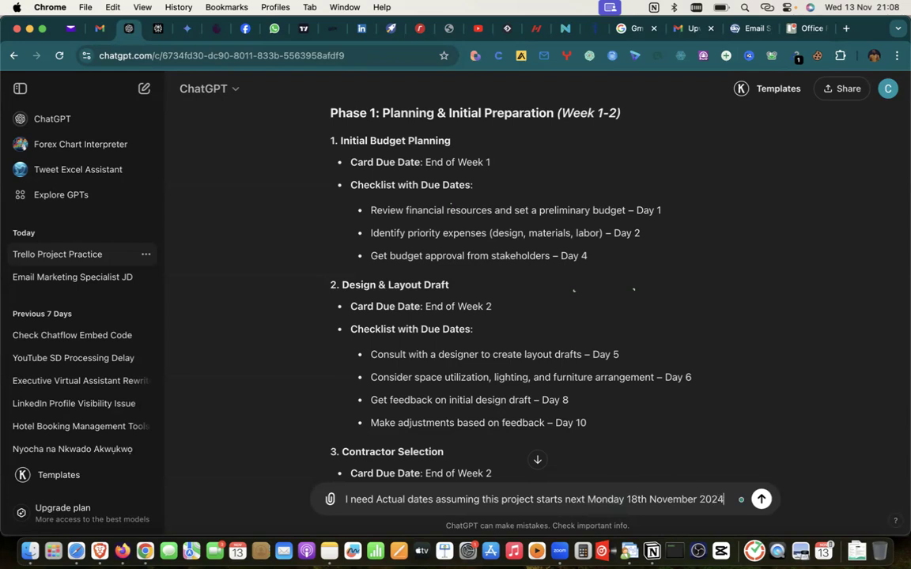
{"action": "key", "text": "Return"}
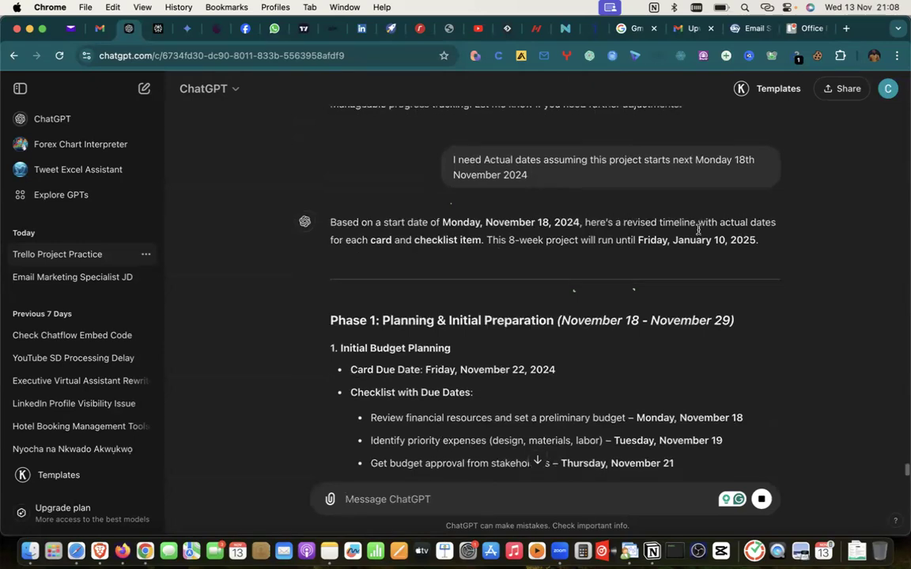
{"action": "scroll", "coordinate": [697, 231], "scroll_direction": "down", "scroll_amount": 5}
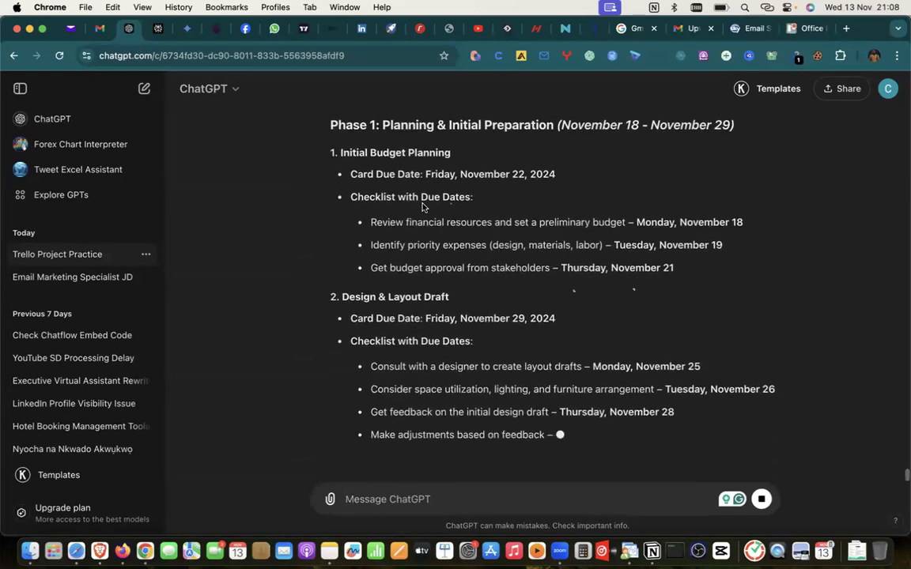
{"action": "scroll", "coordinate": [356, 179], "scroll_direction": "up", "scroll_amount": 3}
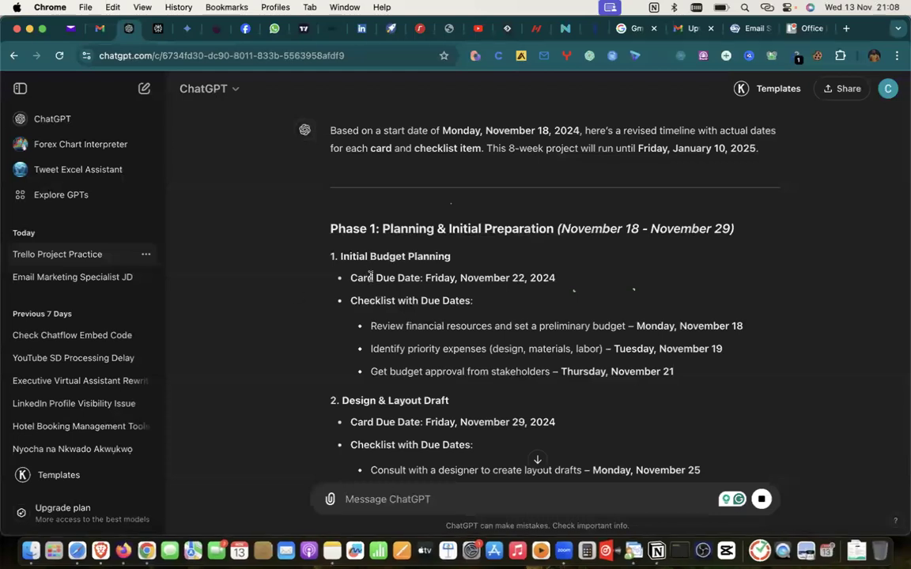
Step: Open the Initial Budget Planning card and save its dates as Nov 18 – Nov 22
{"action": "left_click", "coordinate": [808, 29]}
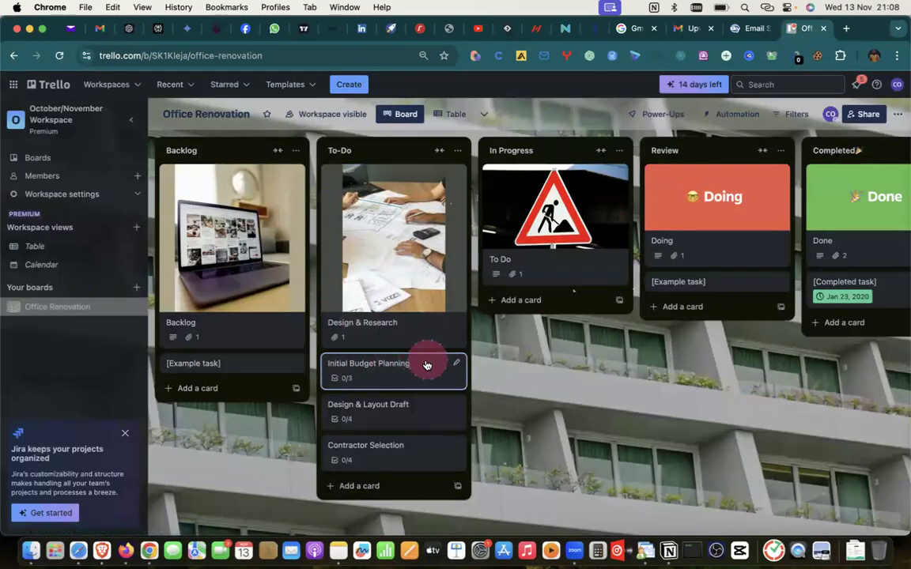
{"action": "left_click", "coordinate": [131, 29]}
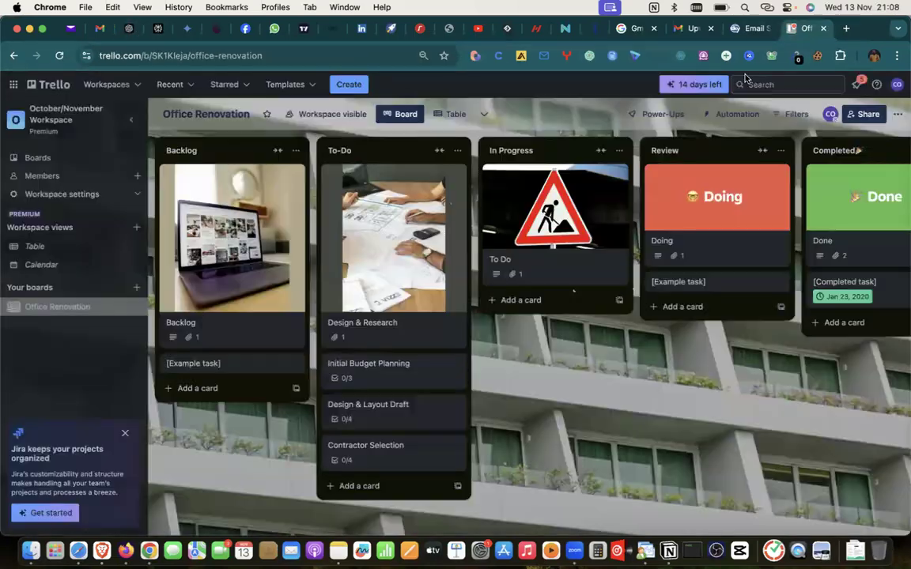
{"action": "left_click", "coordinate": [808, 28]}
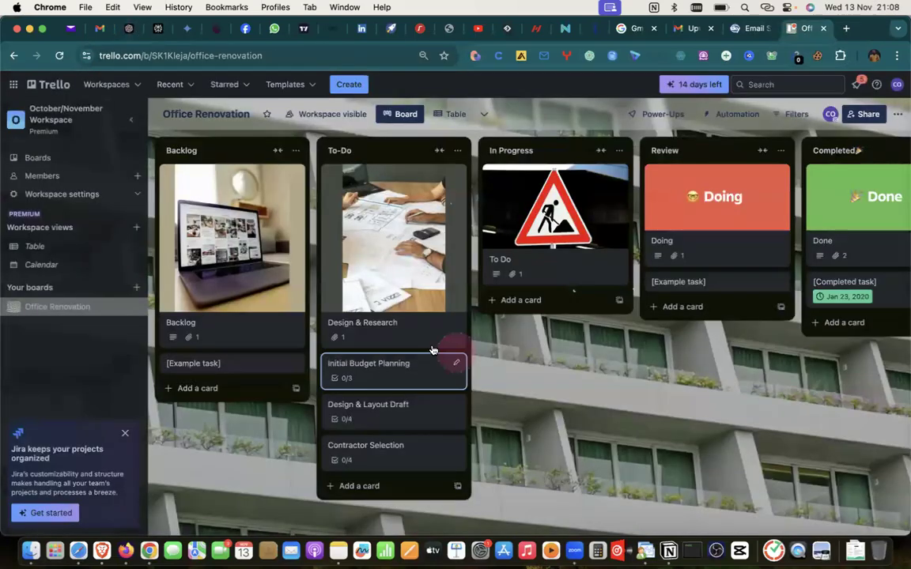
{"action": "left_click", "coordinate": [423, 381]}
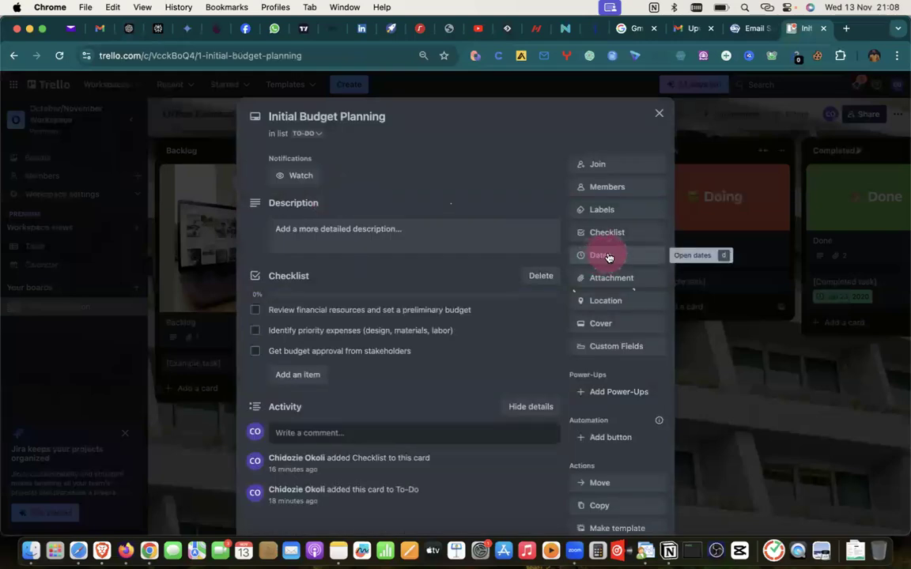
{"action": "left_click", "coordinate": [609, 257]}
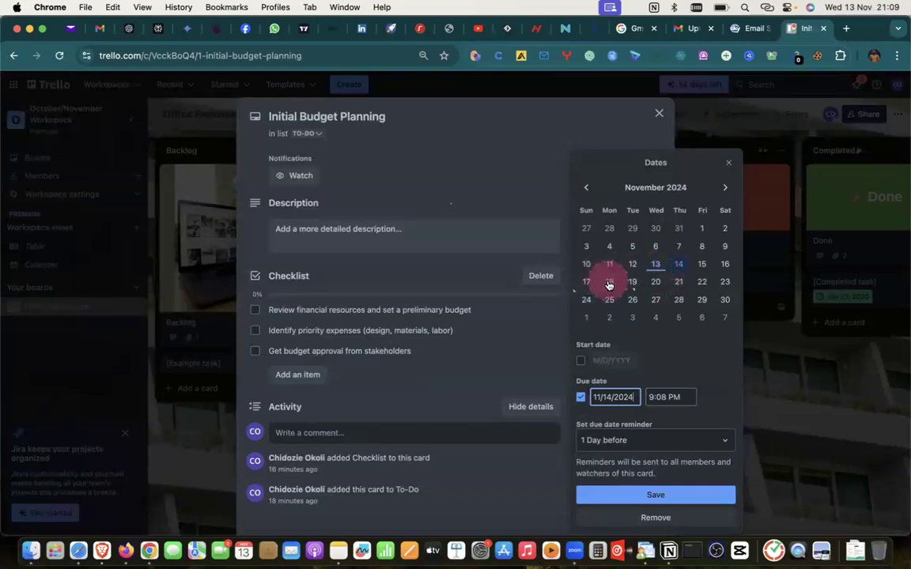
{"action": "left_click", "coordinate": [580, 360]}
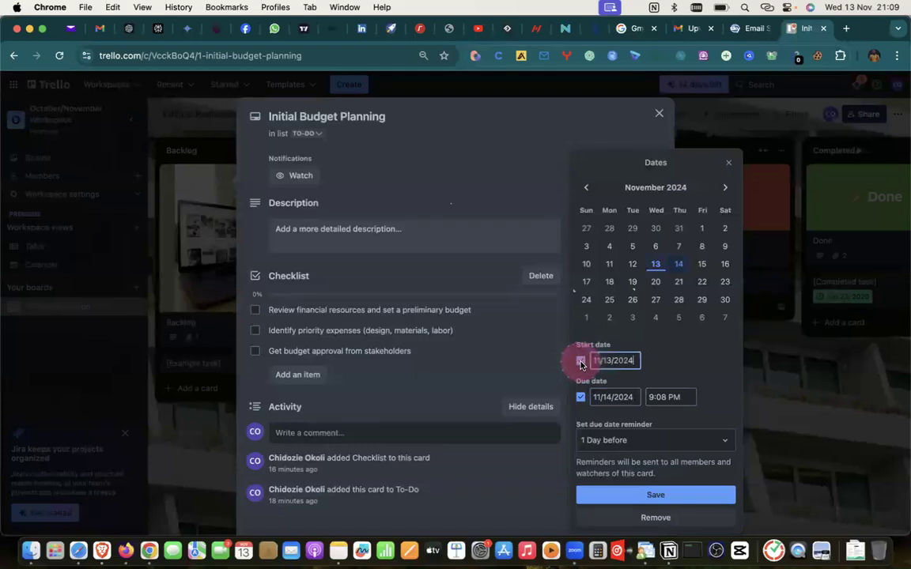
{"action": "left_click", "coordinate": [609, 282]}
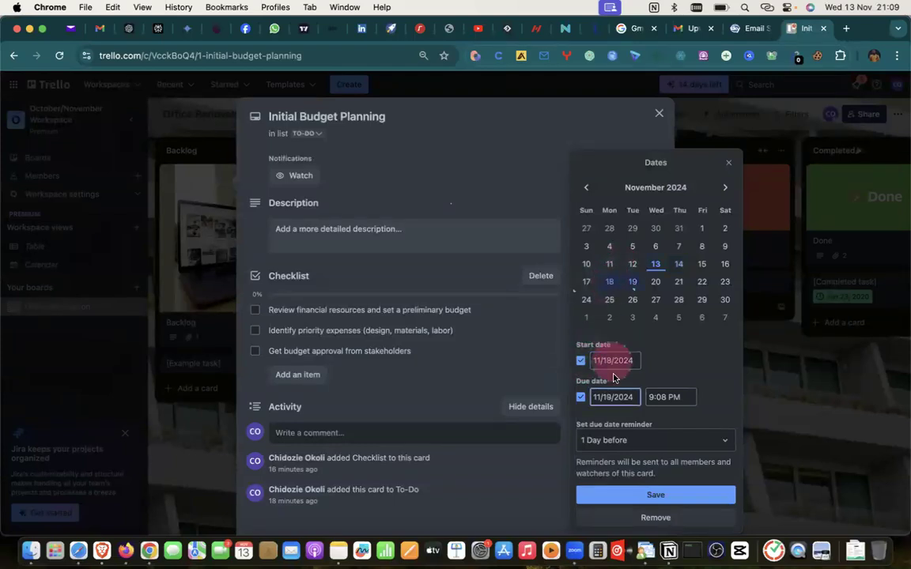
{"action": "left_click", "coordinate": [704, 283]}
{"action": "left_click", "coordinate": [634, 495]}
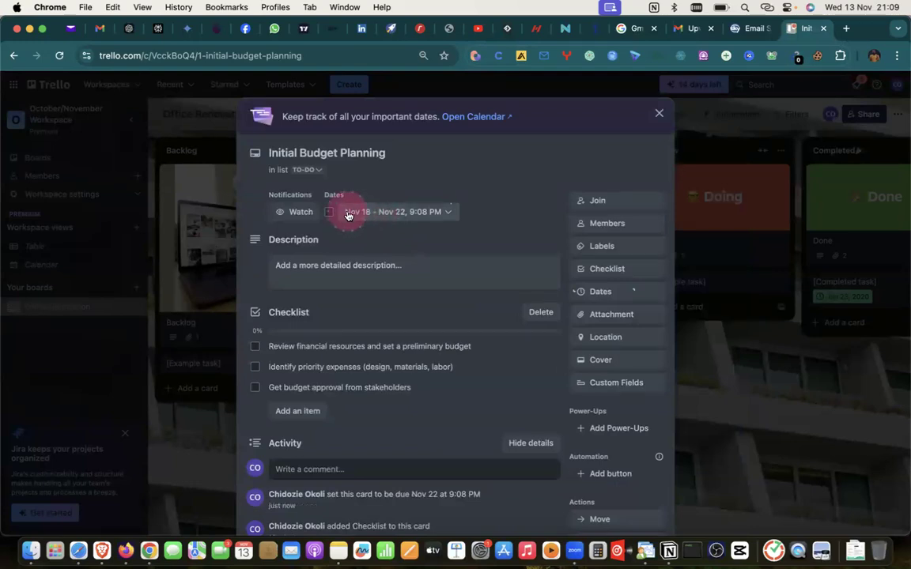
Step: Change the card's due time to 5:00 PM
{"action": "left_click", "coordinate": [448, 211]}
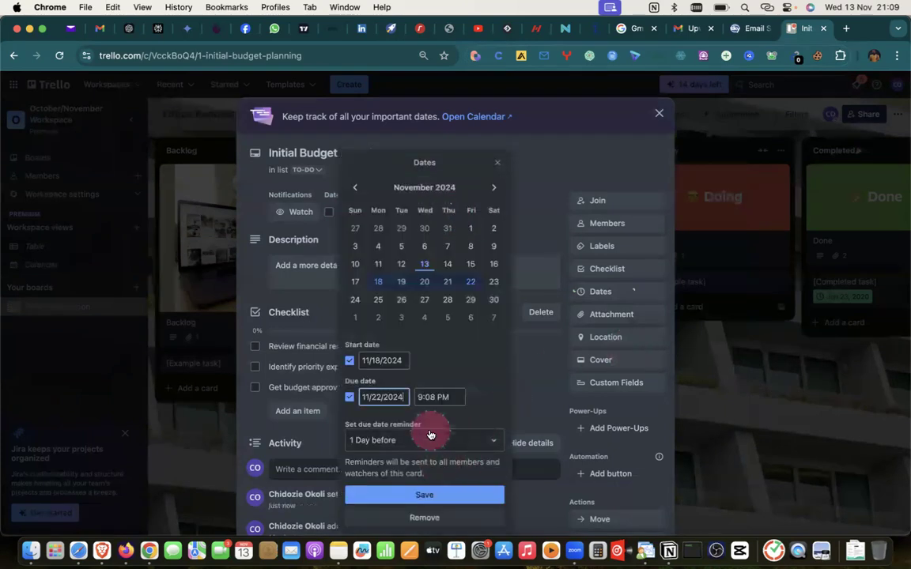
{"action": "left_click", "coordinate": [437, 397]}
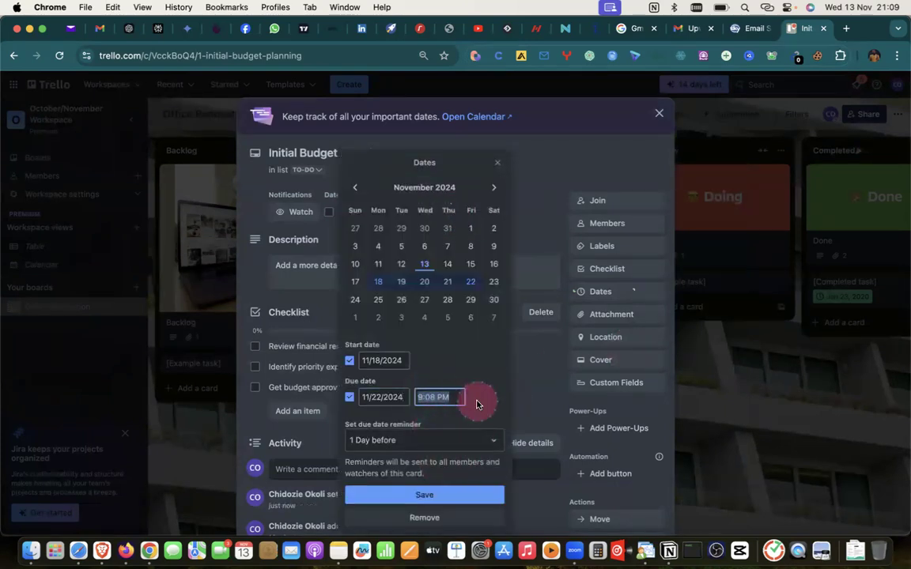
{"action": "type", "text": "5:00pm"}
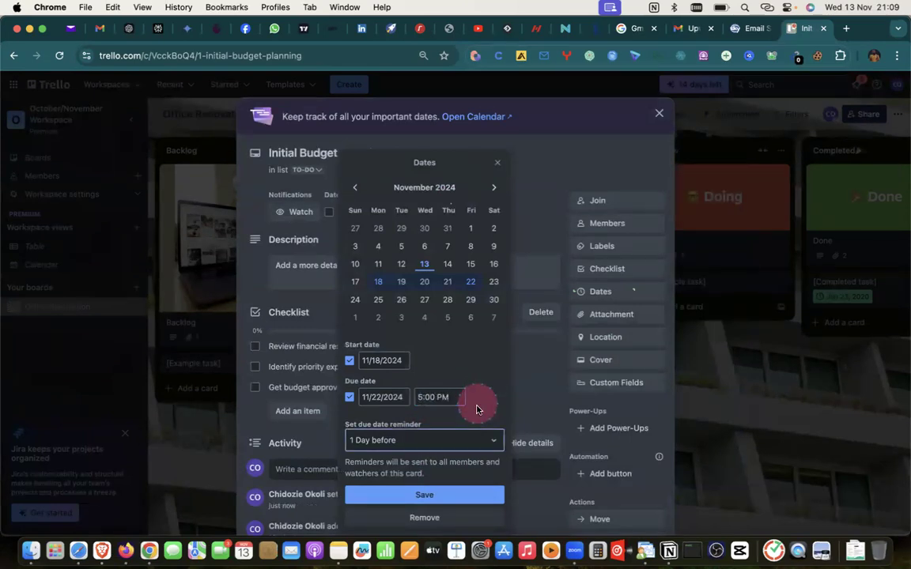
{"action": "left_click", "coordinate": [447, 495]}
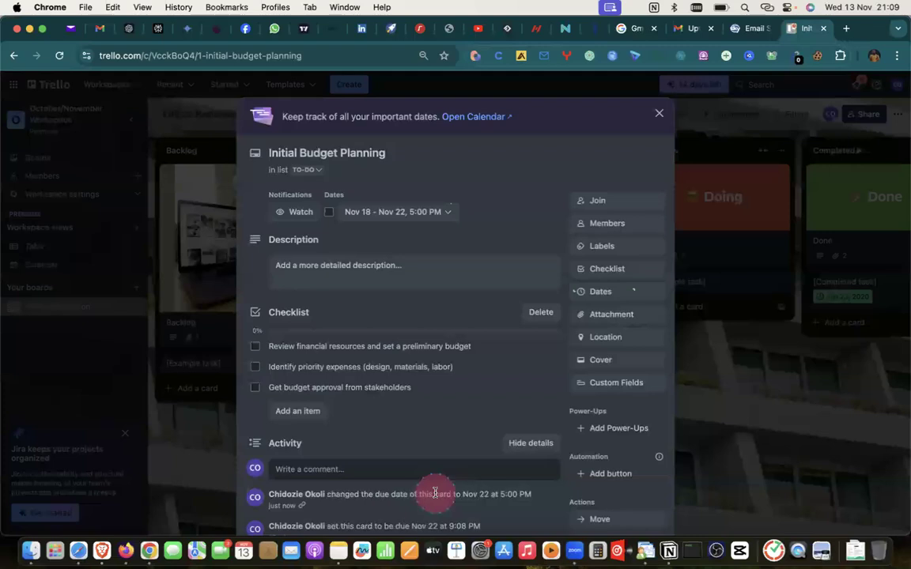
Step: Set the card's due-date reminder to 2 Hours before
{"action": "left_click", "coordinate": [440, 212]}
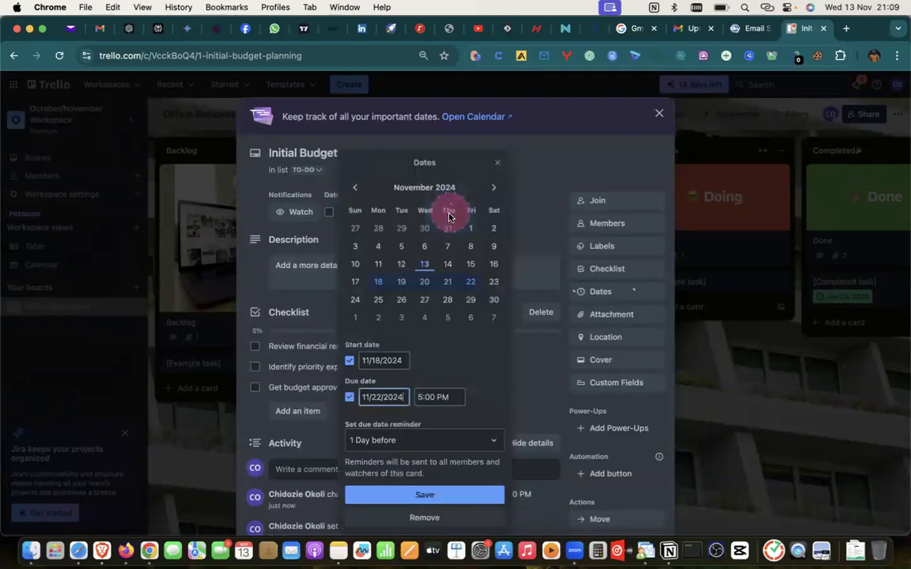
{"action": "left_click", "coordinate": [377, 442]}
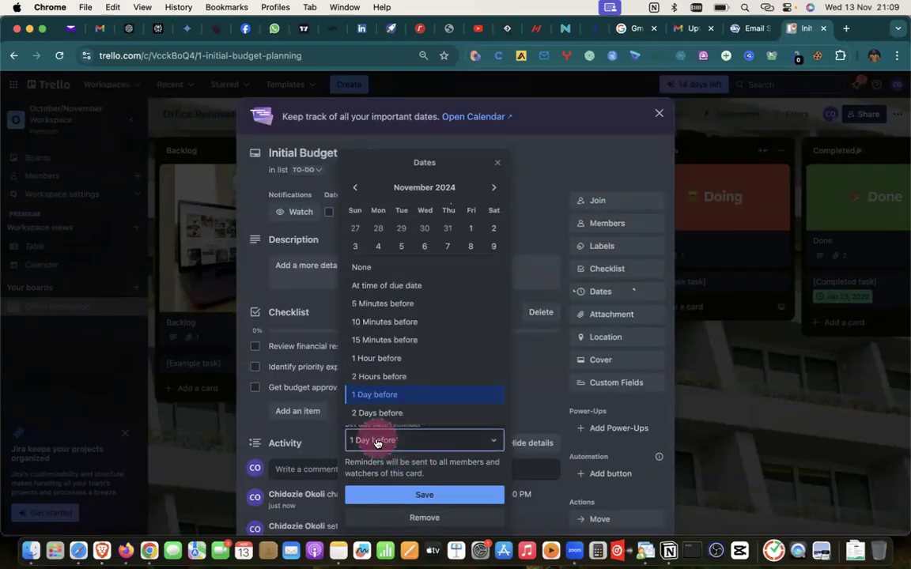
{"action": "left_click", "coordinate": [551, 200]}
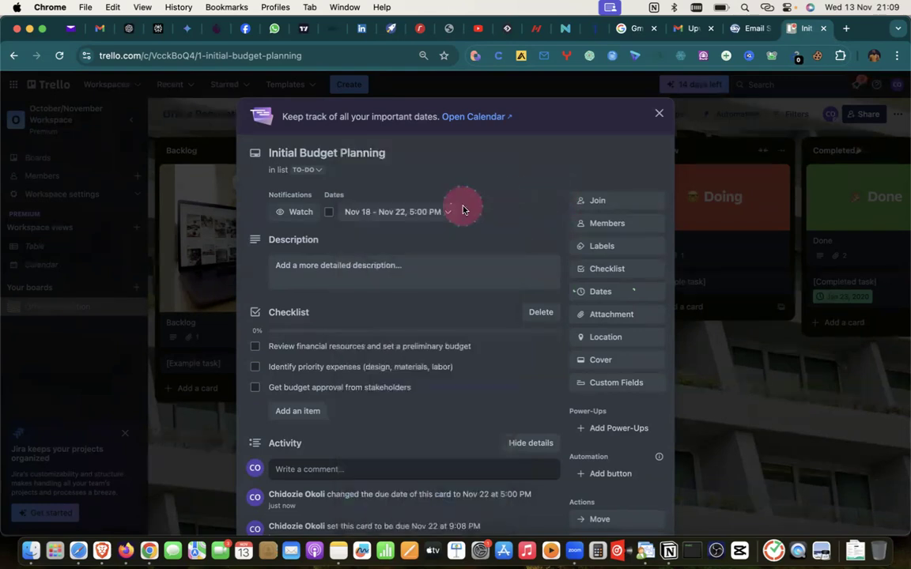
{"action": "left_click", "coordinate": [423, 214]}
{"action": "left_click", "coordinate": [395, 443]}
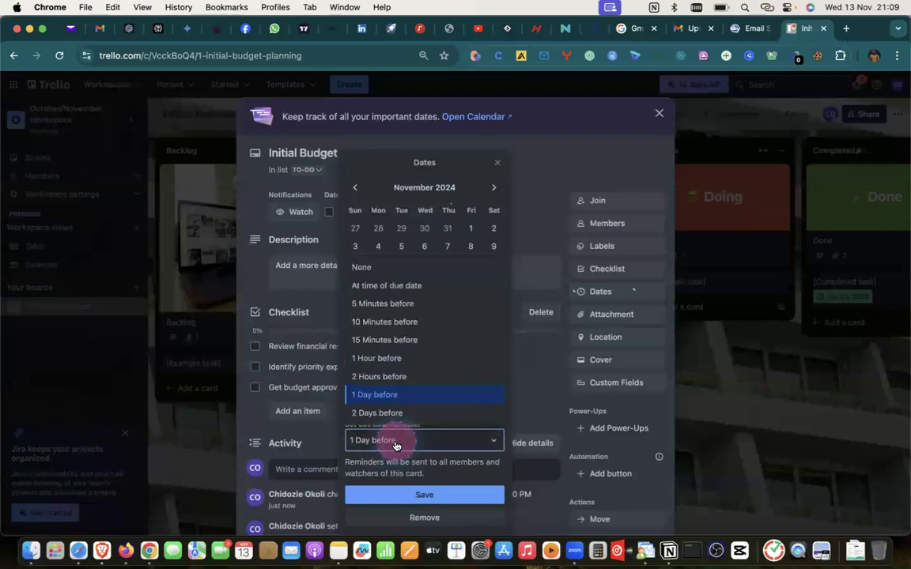
{"action": "left_click", "coordinate": [378, 413]}
{"action": "left_click", "coordinate": [406, 440]}
{"action": "left_click", "coordinate": [373, 371]}
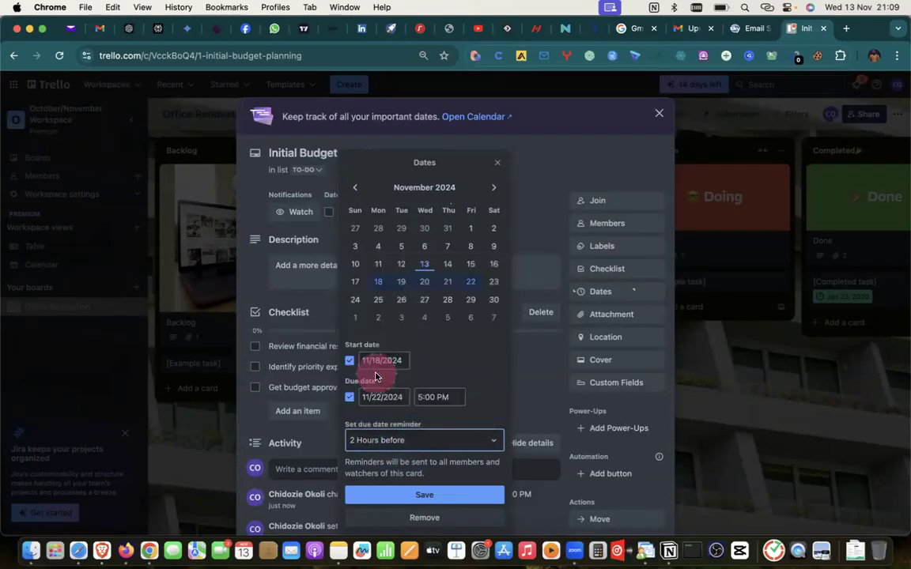
{"action": "left_click", "coordinate": [434, 397]}
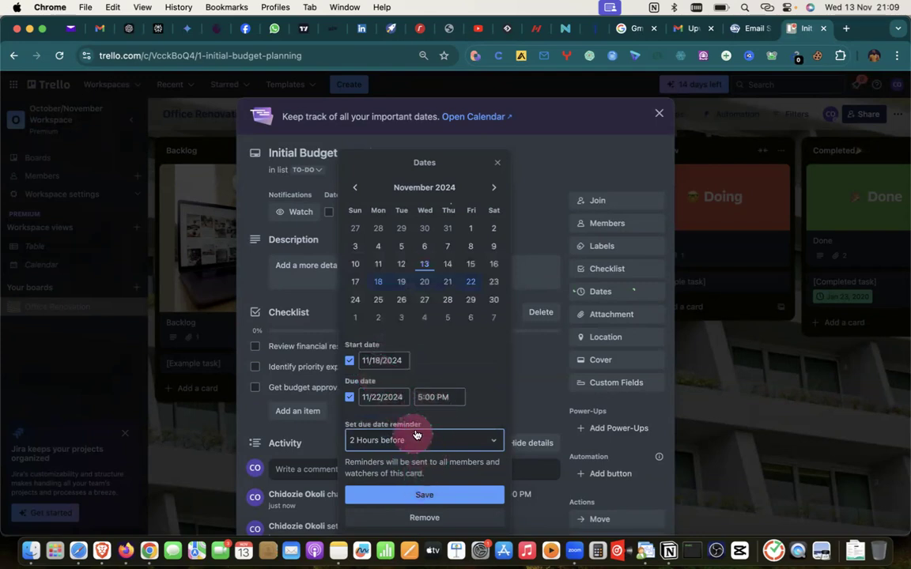
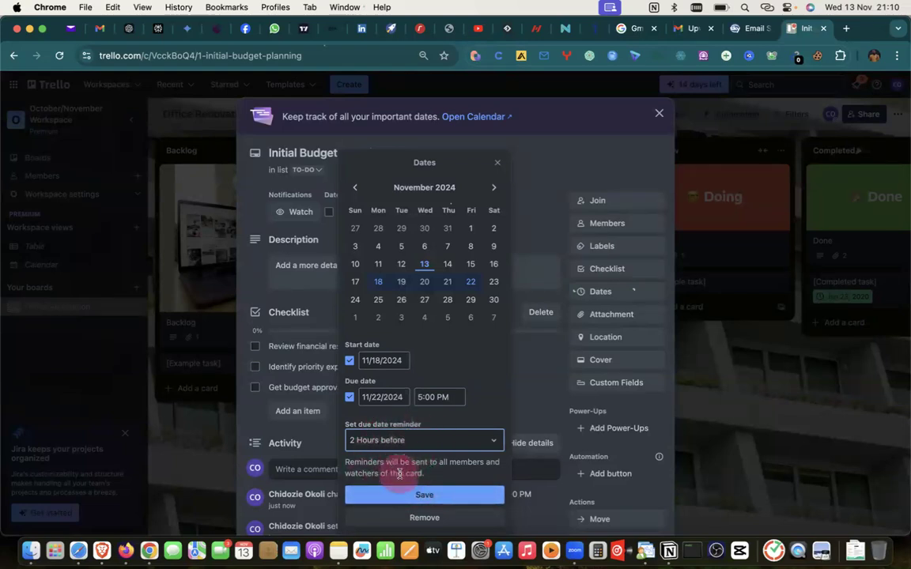
Step: Save the Nov 18 – Nov 22, 5:00 PM dates with the 2-hours-before reminder
{"action": "left_click", "coordinate": [380, 493]}
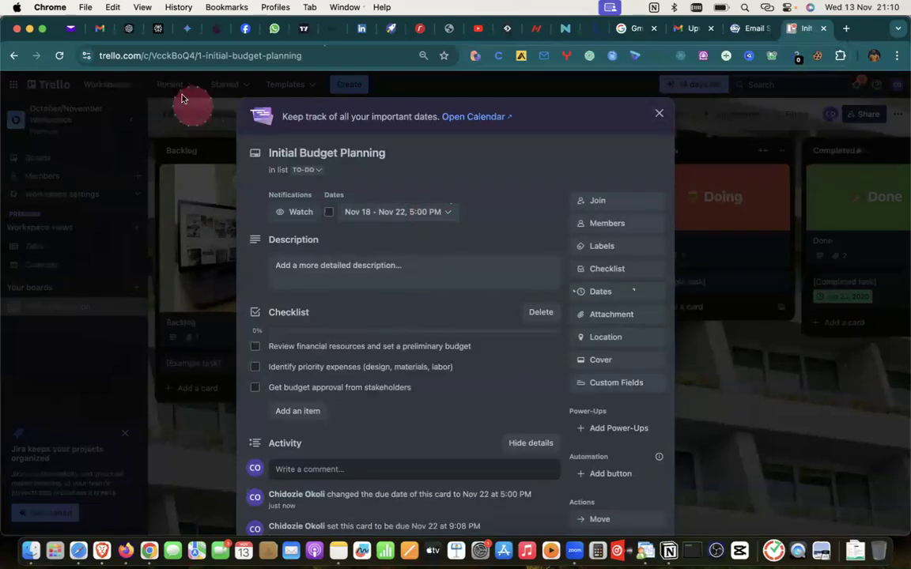
{"action": "scroll", "coordinate": [366, 374], "scroll_direction": "down", "scroll_amount": 1}
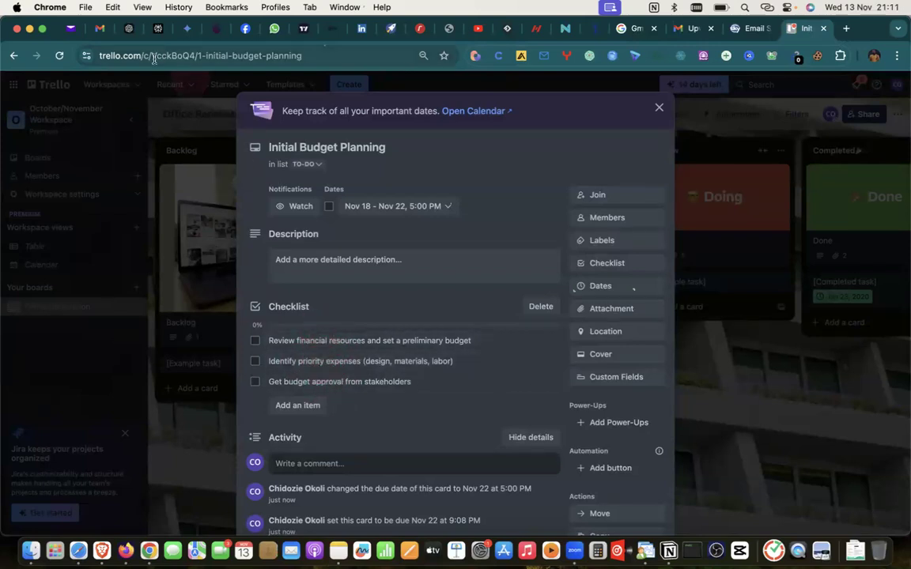
{"action": "left_click", "coordinate": [130, 29]}
{"action": "scroll", "coordinate": [480, 293], "scroll_direction": "down", "scroll_amount": 2}
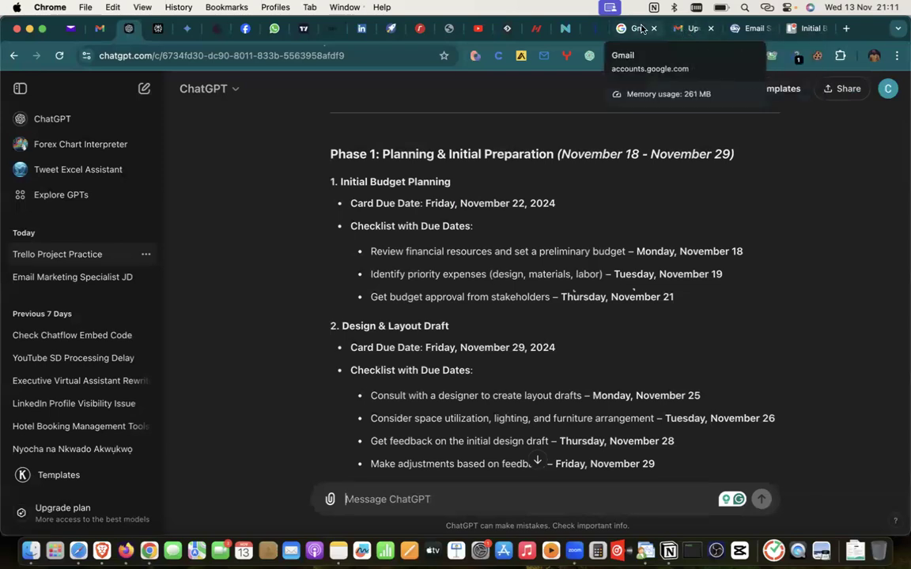
{"action": "left_click", "coordinate": [806, 32]}
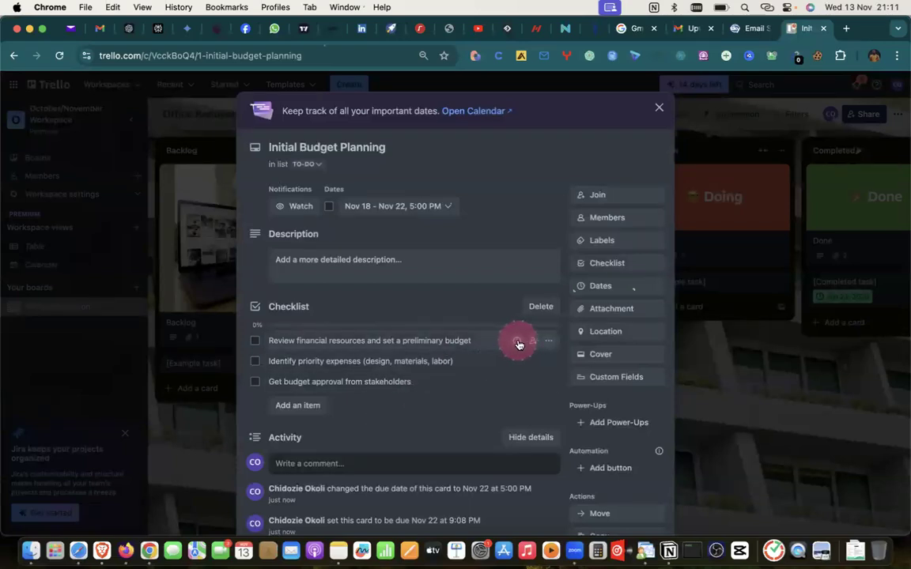
Step: Give the first checklist item a Nov 18 due date with a 2-hours-before reminder
{"action": "left_click", "coordinate": [518, 345]}
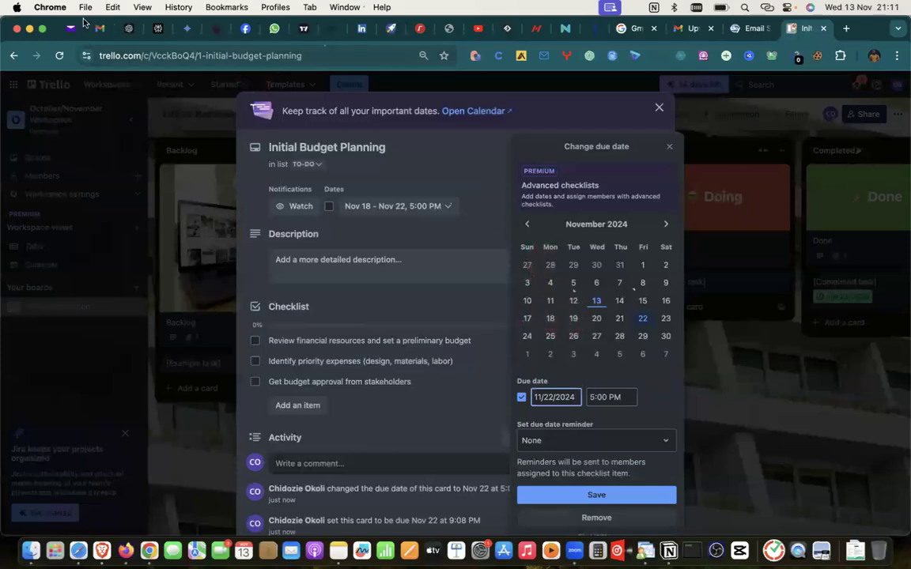
{"action": "left_click", "coordinate": [124, 30]}
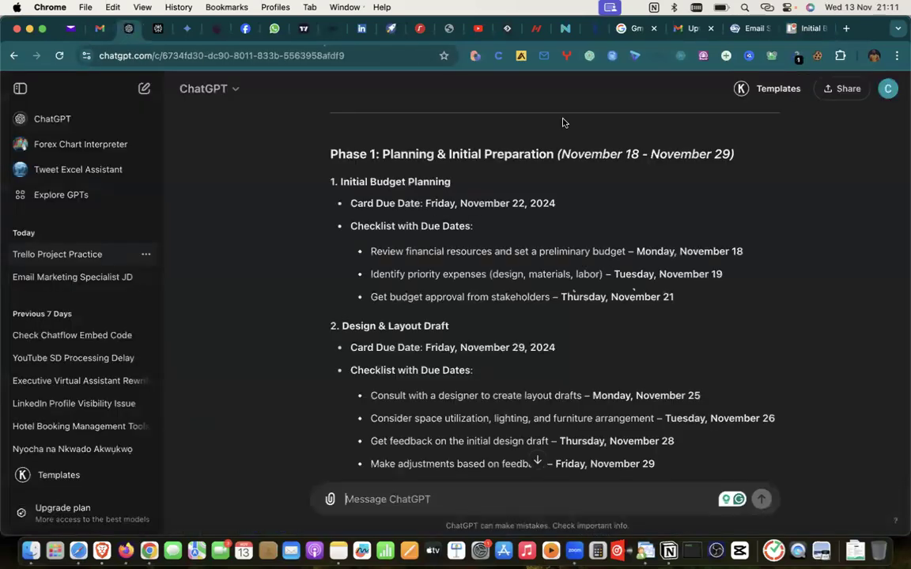
{"action": "left_click", "coordinate": [807, 31]}
{"action": "left_click", "coordinate": [551, 319]}
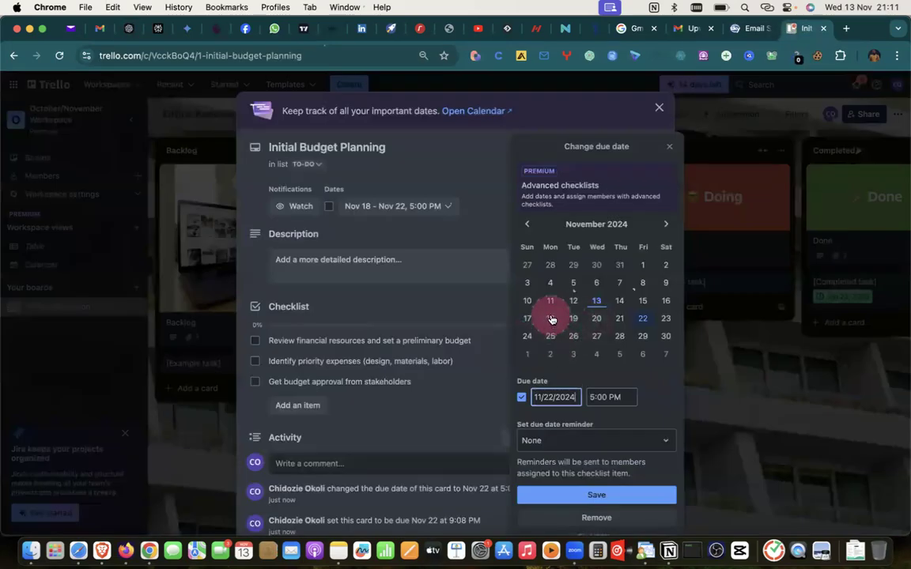
{"action": "left_click", "coordinate": [552, 321]}
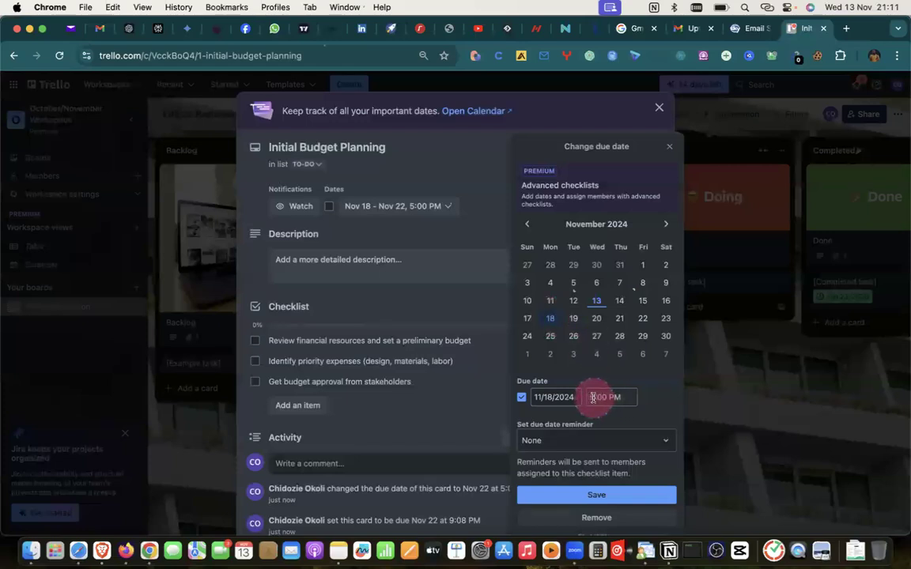
{"action": "left_click", "coordinate": [601, 440]}
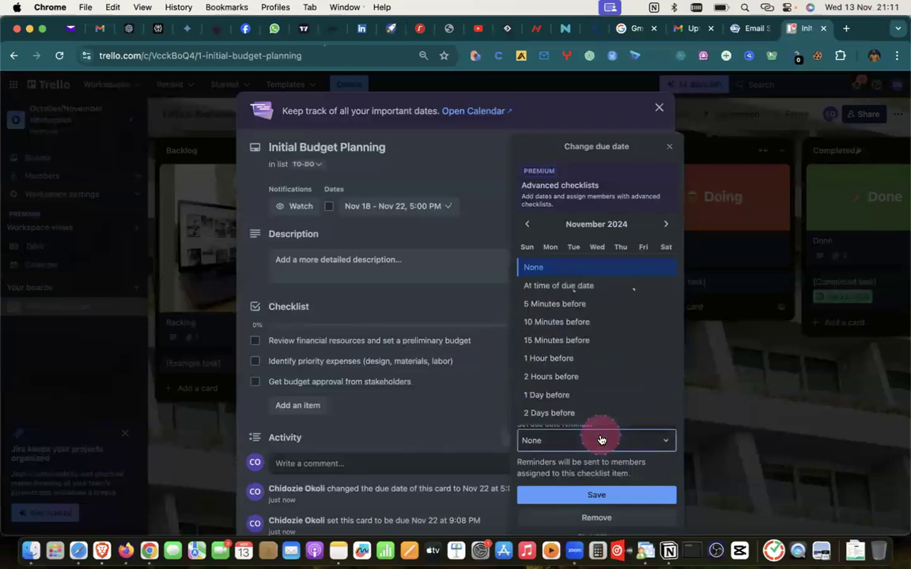
{"action": "left_click", "coordinate": [556, 377]}
{"action": "left_click", "coordinate": [575, 495]}
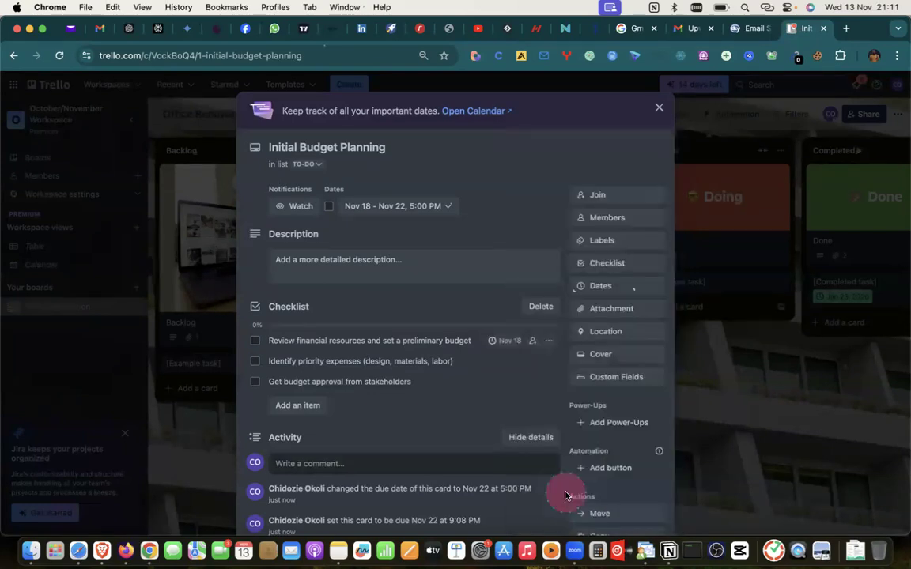
Step: Give the second checklist item a Nov 19 due date with a 2-hours-before reminder
{"action": "left_click", "coordinate": [170, 52]}
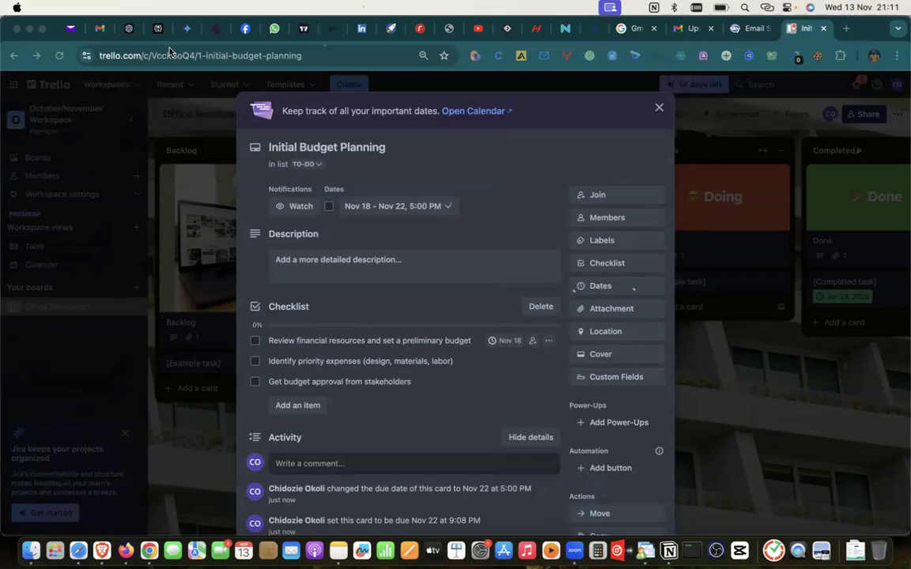
{"action": "left_click", "coordinate": [129, 28]}
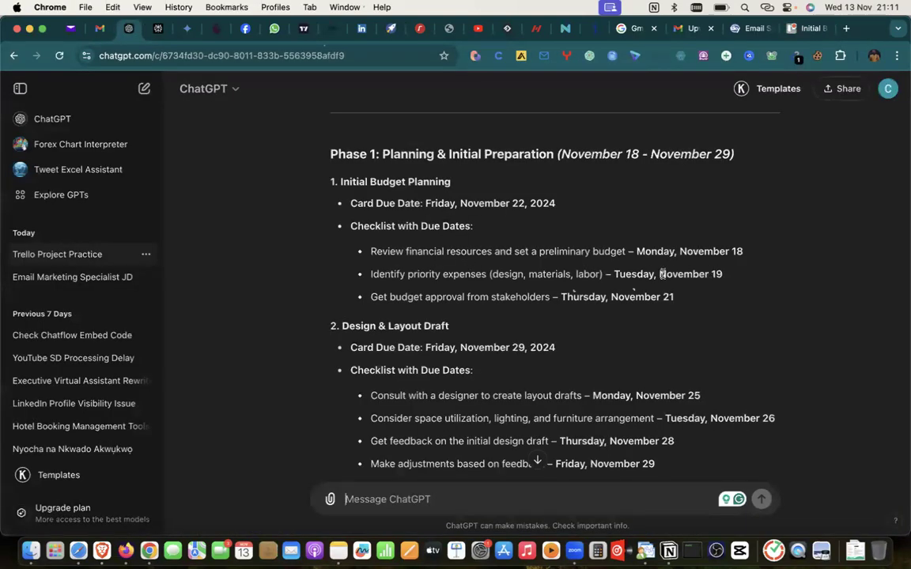
{"action": "left_click", "coordinate": [804, 30]}
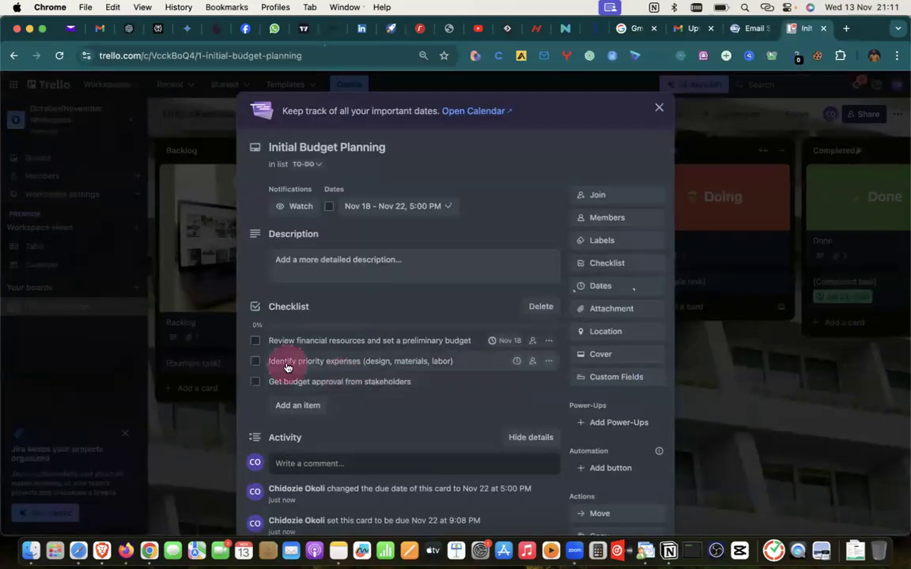
{"action": "left_click", "coordinate": [515, 361]}
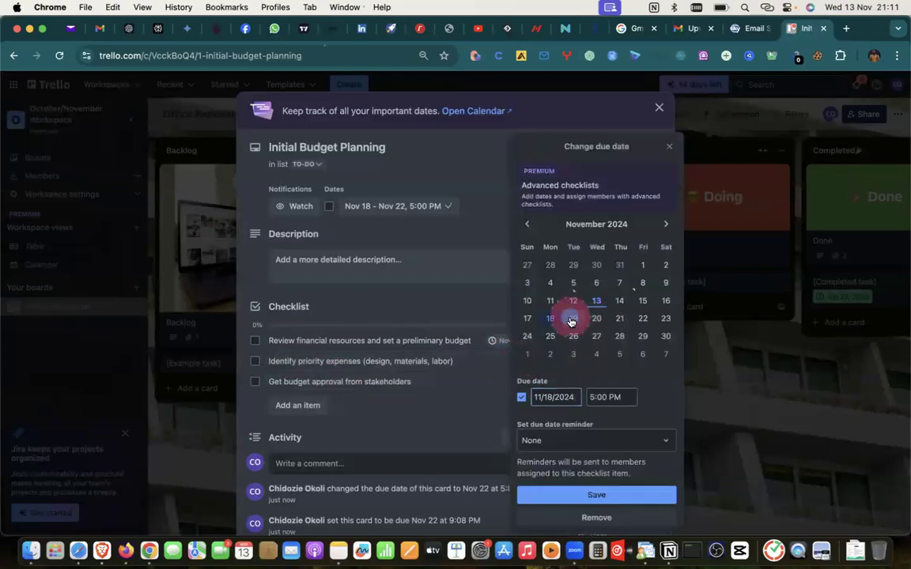
{"action": "left_click", "coordinate": [589, 437]}
{"action": "left_click", "coordinate": [551, 374]}
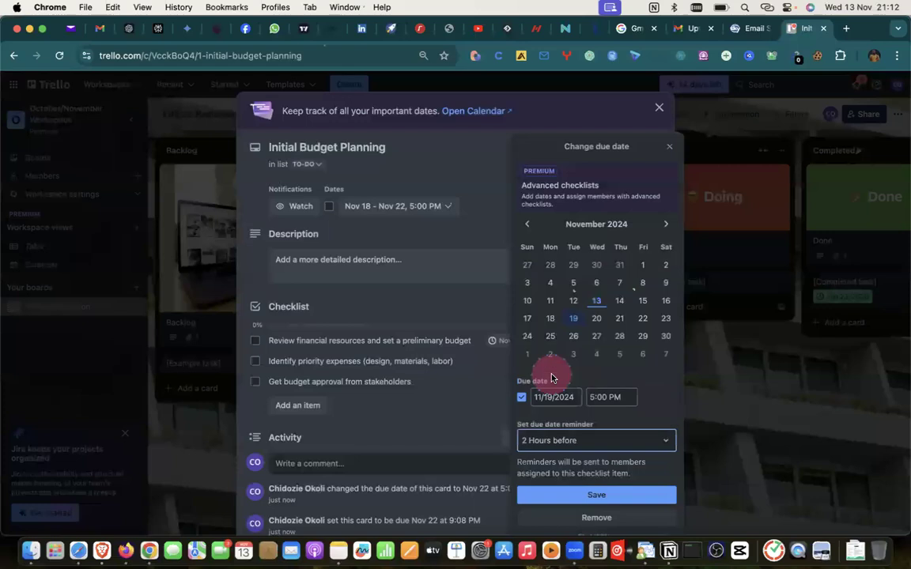
{"action": "left_click", "coordinate": [562, 496]}
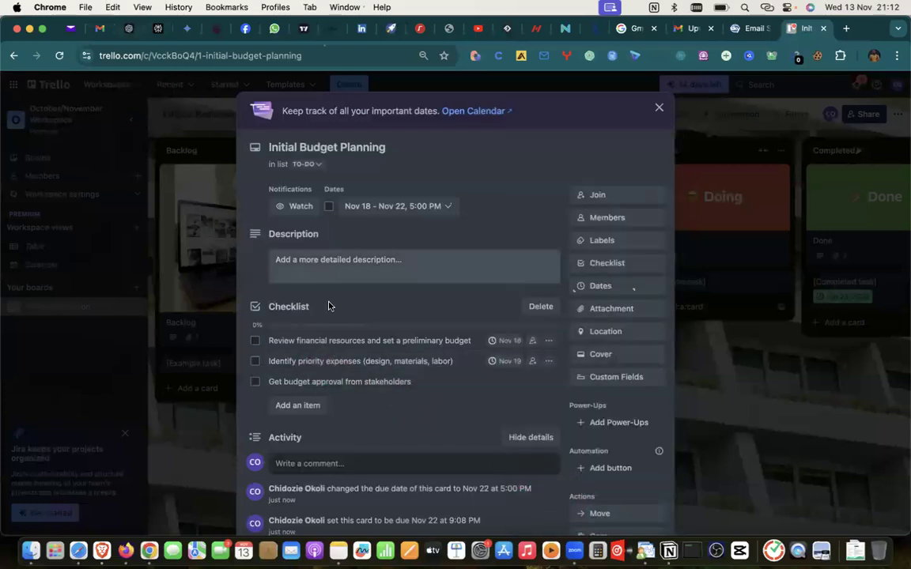
Step: Give the third checklist item a Nov 21 due date with a 2-hours-before reminder
{"action": "left_click", "coordinate": [523, 382]}
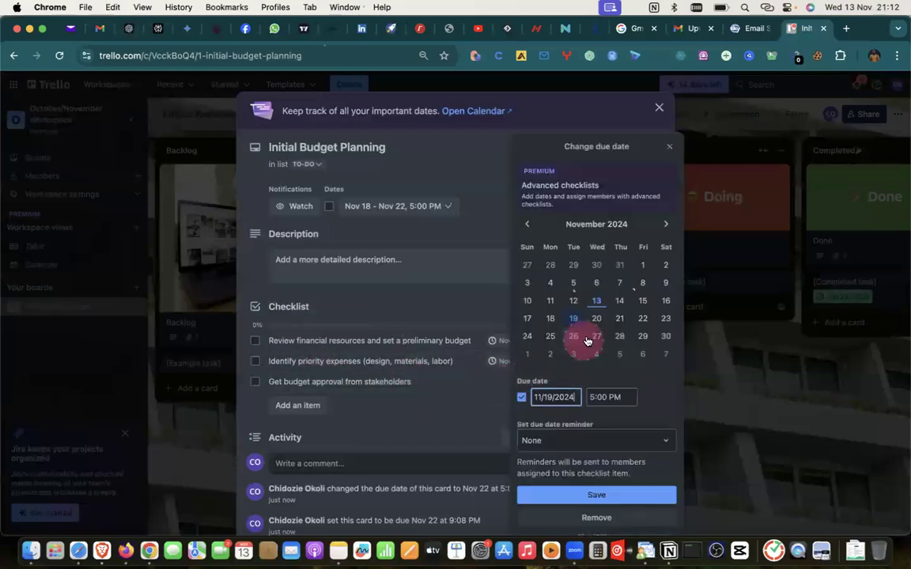
{"action": "left_click", "coordinate": [548, 397]}
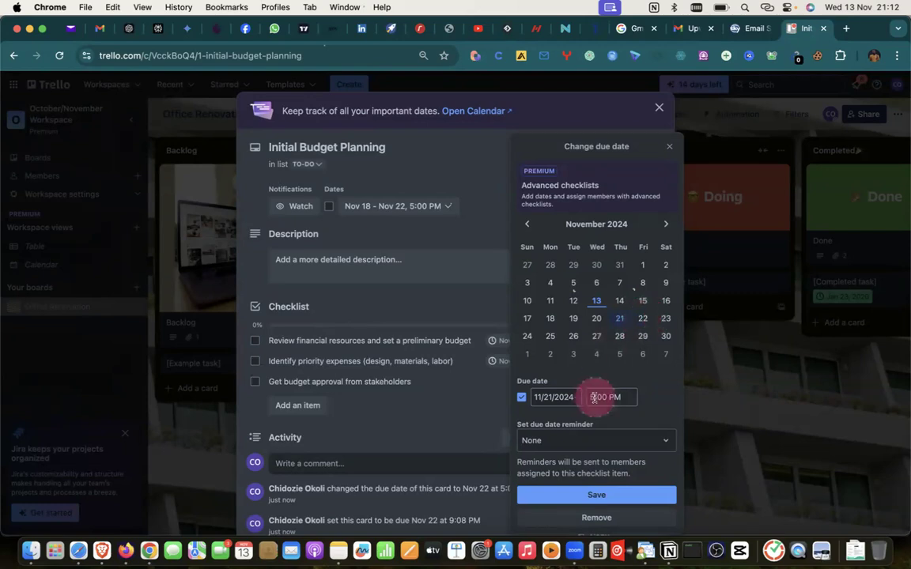
{"action": "left_click", "coordinate": [566, 441]}
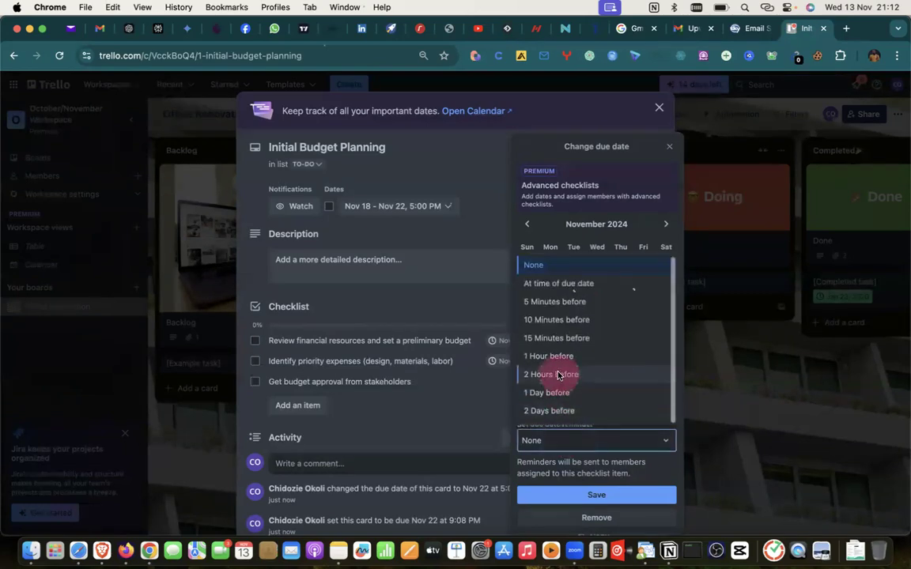
{"action": "left_click", "coordinate": [553, 377]}
{"action": "left_click", "coordinate": [553, 495]}
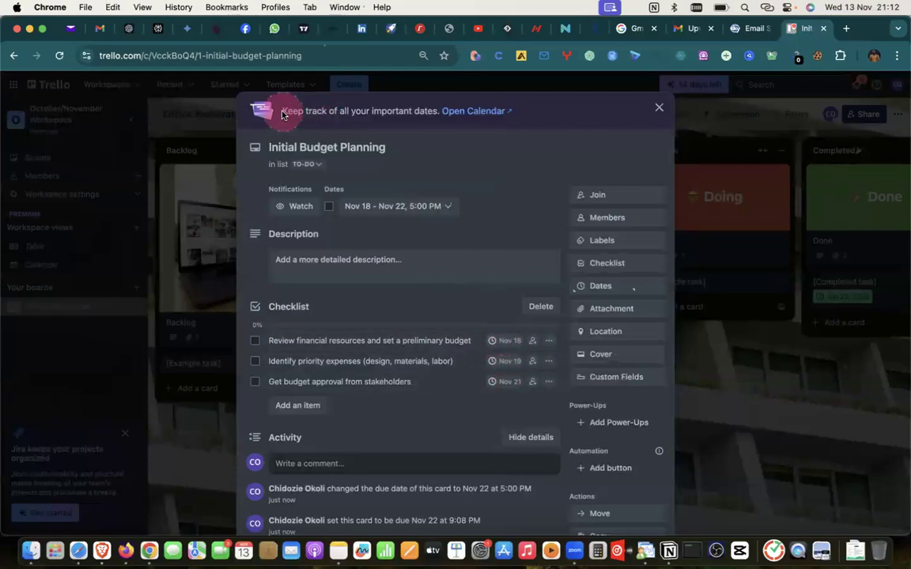
Step: Close Initial Budget Planning and open the Design & Layout Draft card's date settings
{"action": "left_click", "coordinate": [659, 108]}
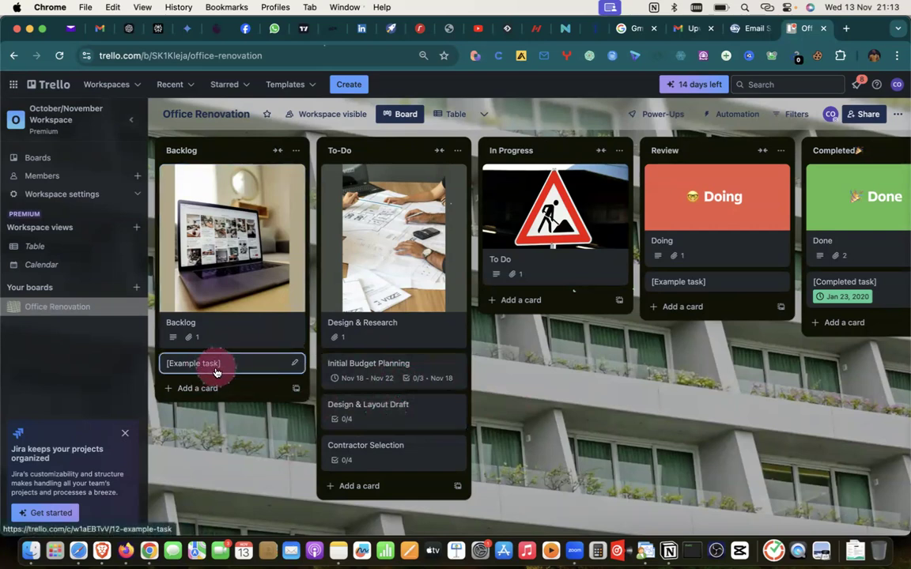
{"action": "left_click", "coordinate": [374, 417]}
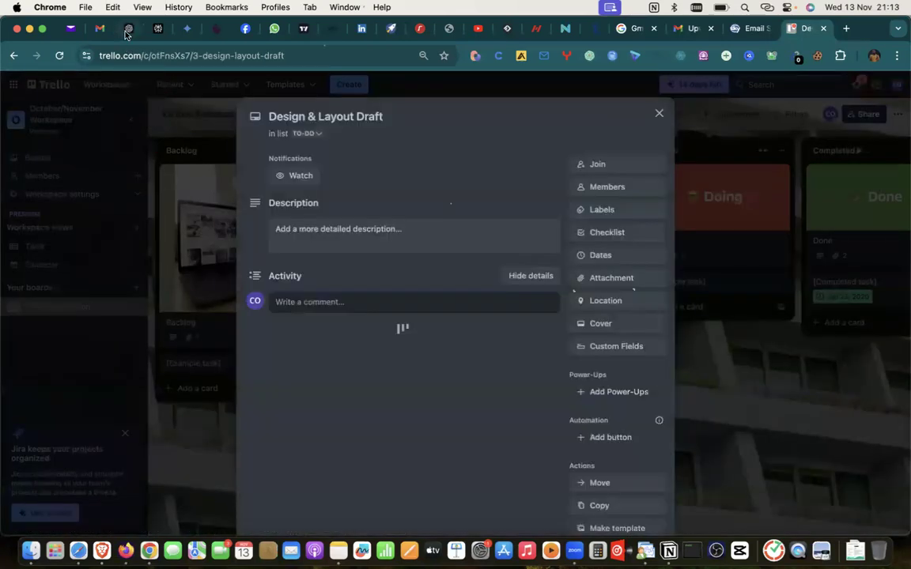
{"action": "left_click", "coordinate": [127, 29]}
{"action": "scroll", "coordinate": [390, 363], "scroll_direction": "down", "scroll_amount": 3}
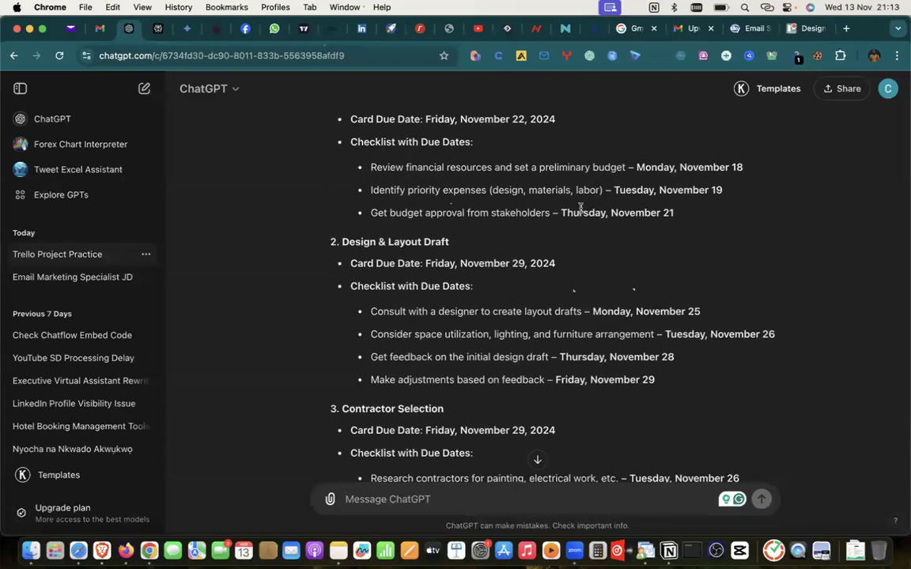
{"action": "left_click", "coordinate": [808, 30]}
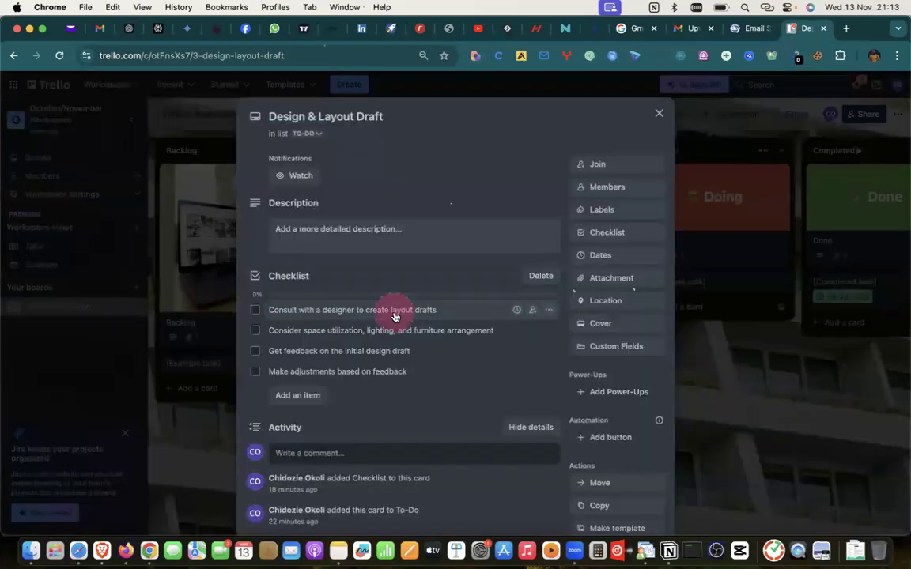
{"action": "left_click", "coordinate": [603, 255]}
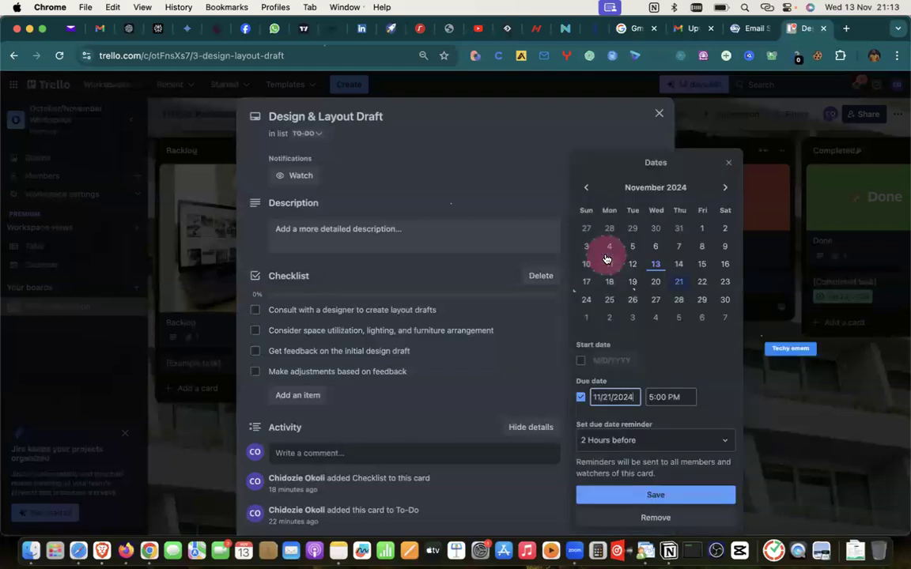
Step: Pick Nov 29 in the Dates popup and save it as the card's due date
{"action": "left_click", "coordinate": [679, 281]}
{"action": "left_click", "coordinate": [704, 306]}
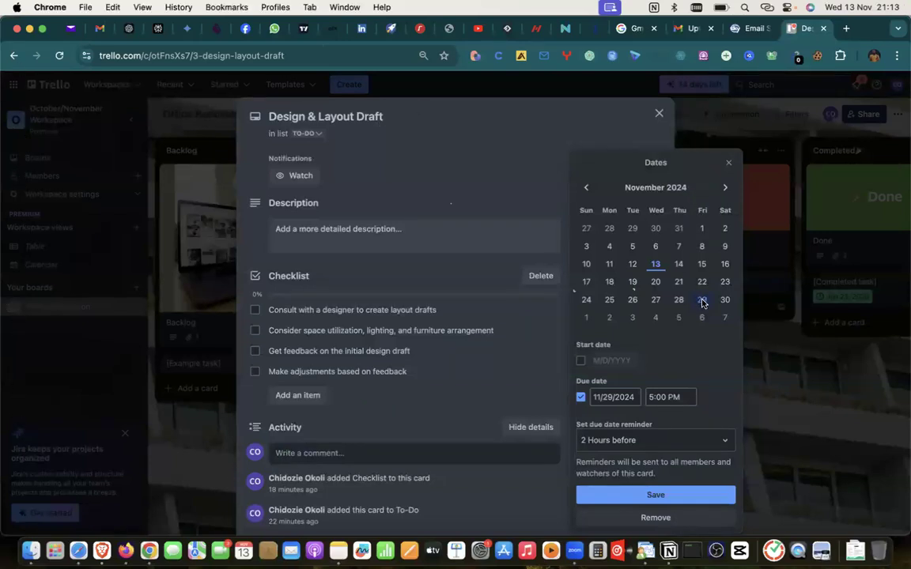
{"action": "left_click", "coordinate": [640, 494]}
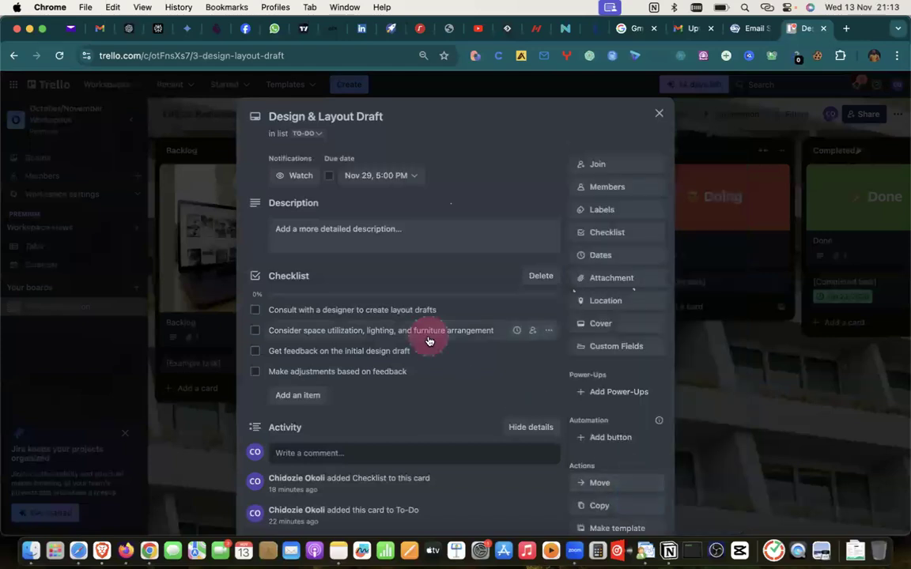
{"action": "left_click", "coordinate": [129, 28]}
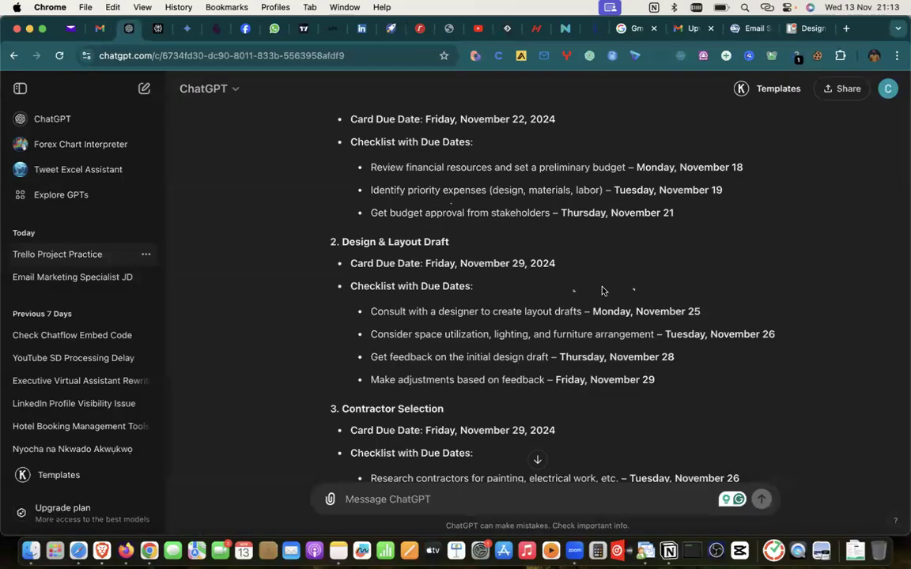
Step: Give the first checklist item a Nov 25 due date with a 2-hours-before reminder
{"action": "scroll", "coordinate": [616, 296], "scroll_direction": "down", "scroll_amount": 1}
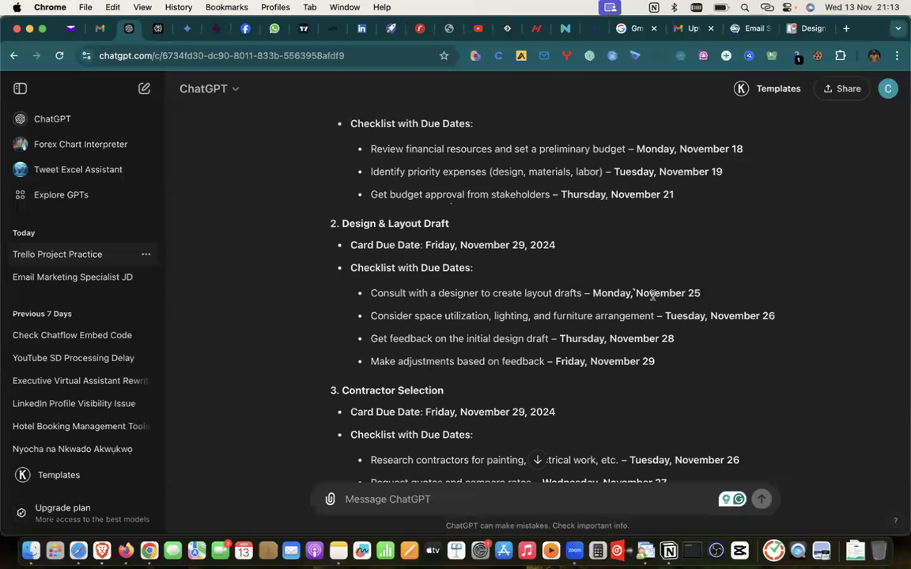
{"action": "left_click", "coordinate": [809, 32]}
{"action": "left_click", "coordinate": [524, 313]}
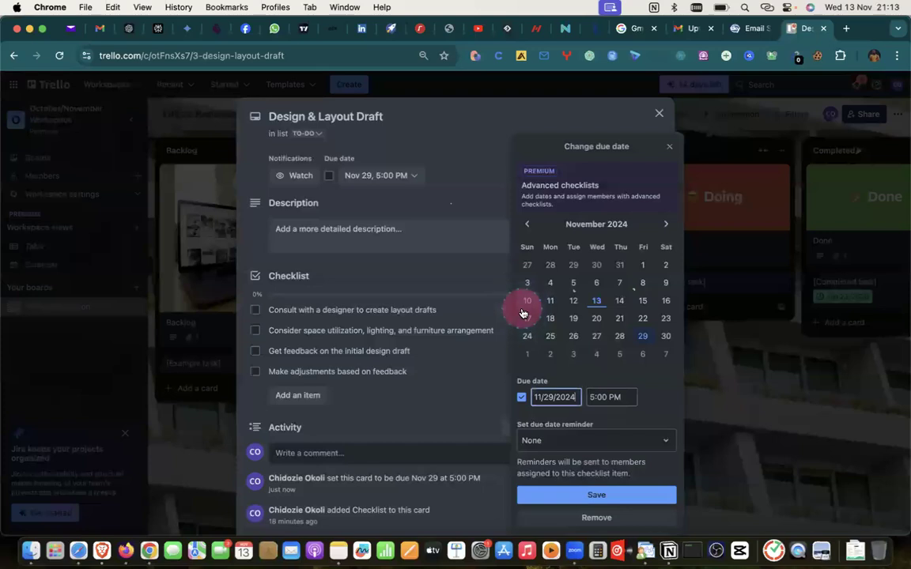
{"action": "left_click", "coordinate": [550, 337]}
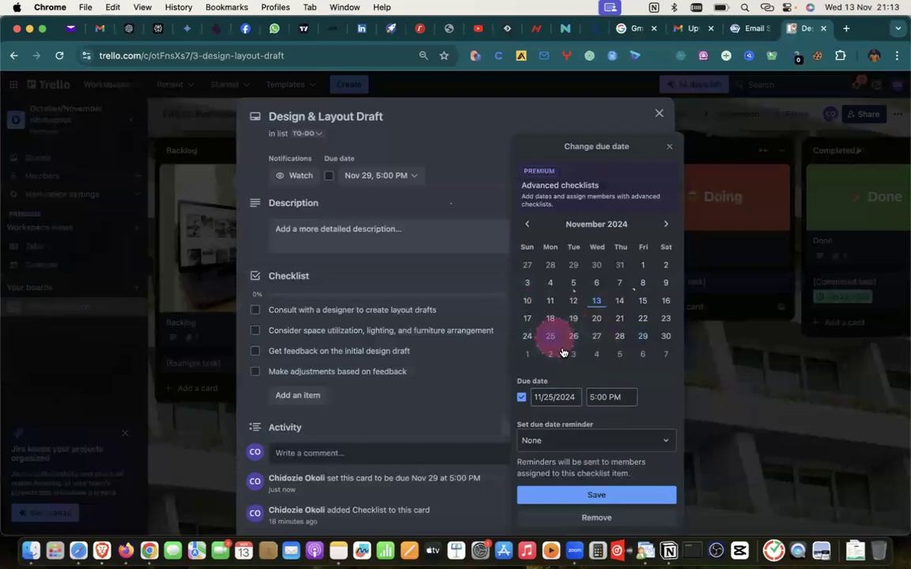
{"action": "left_click", "coordinate": [540, 440]}
{"action": "left_click", "coordinate": [548, 373]}
{"action": "left_click", "coordinate": [534, 494]}
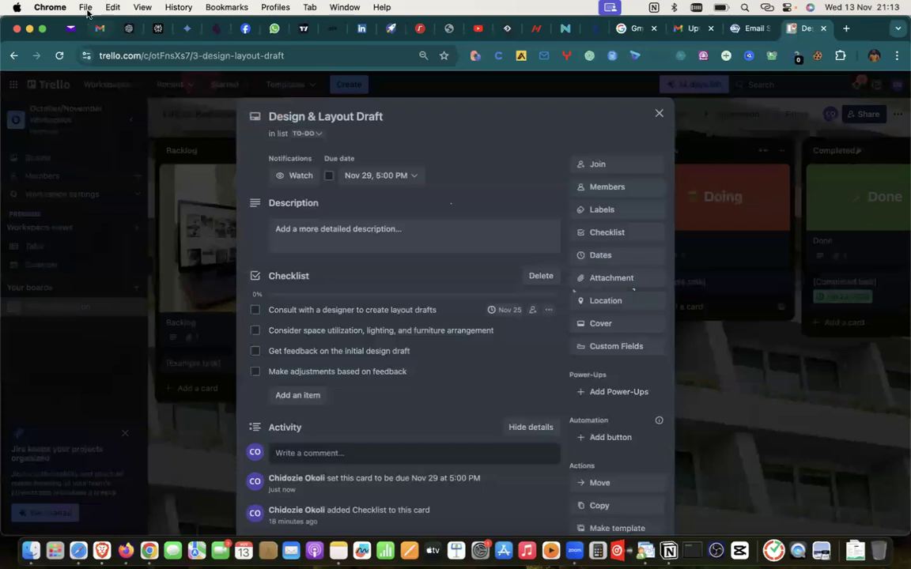
Step: Give the second checklist item a Nov 26 due date with a 2-hours-before reminder
{"action": "left_click", "coordinate": [128, 29]}
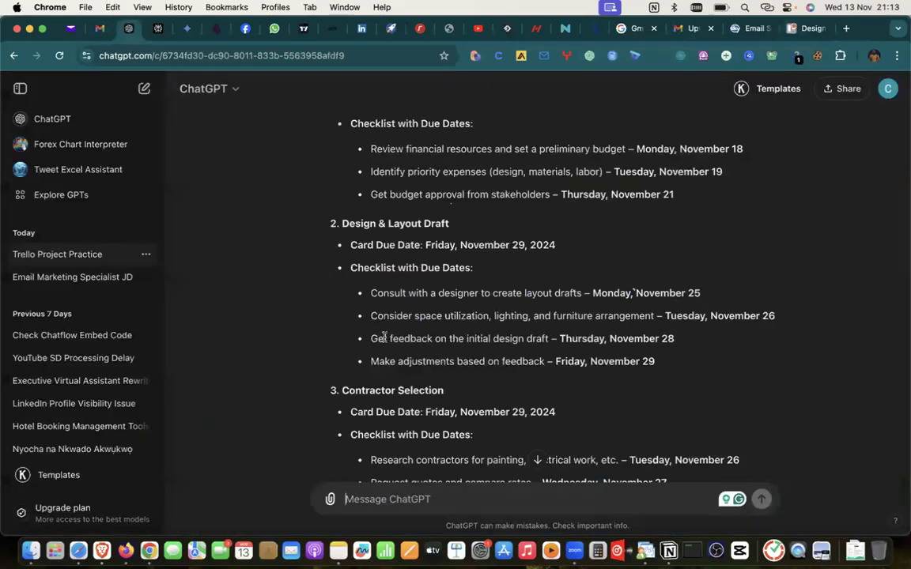
{"action": "left_click", "coordinate": [803, 29]}
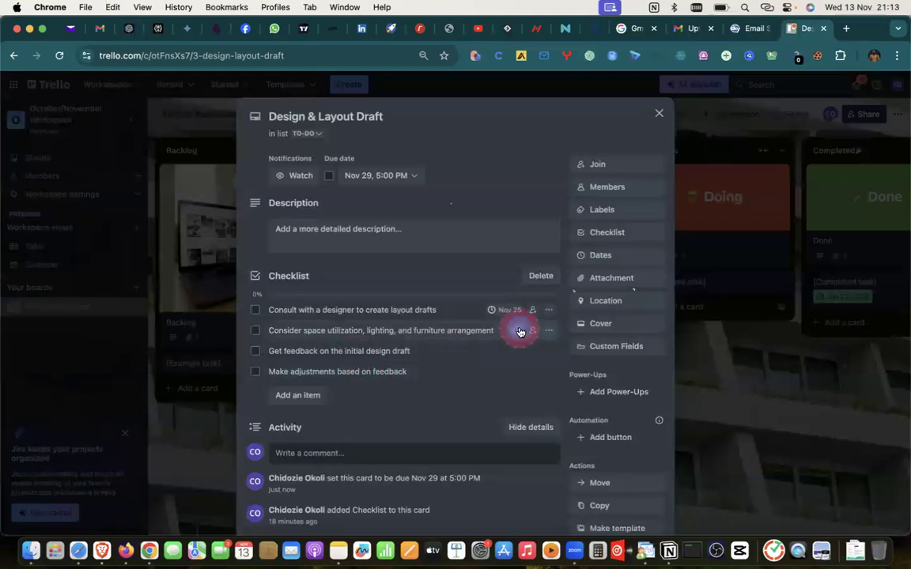
{"action": "left_click", "coordinate": [520, 332]}
{"action": "left_click", "coordinate": [573, 336]}
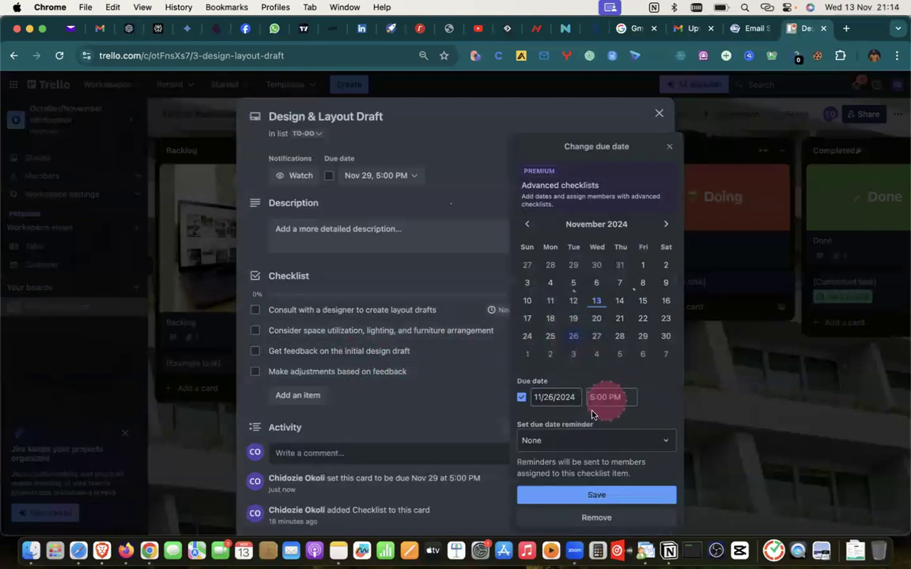
{"action": "left_click", "coordinate": [549, 441]}
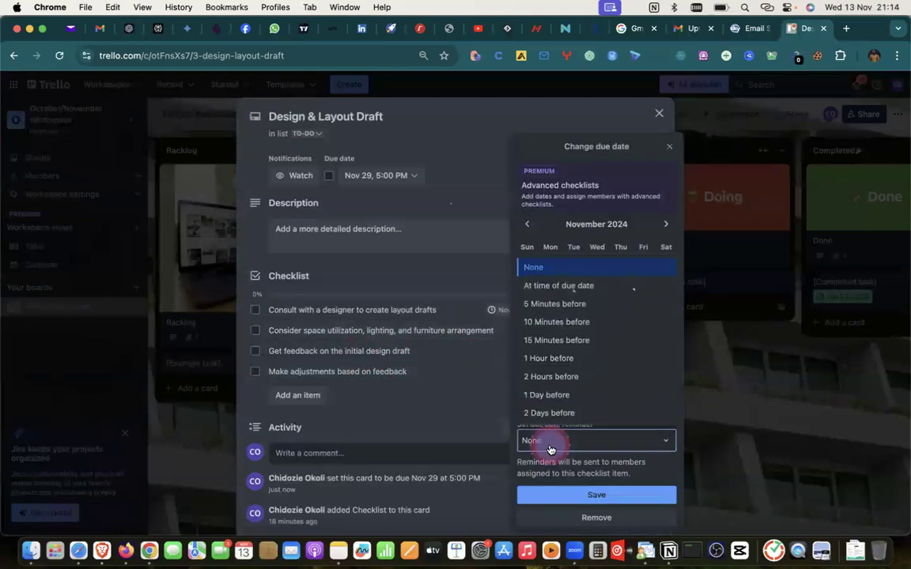
{"action": "left_click", "coordinate": [560, 374]}
{"action": "left_click", "coordinate": [584, 493]}
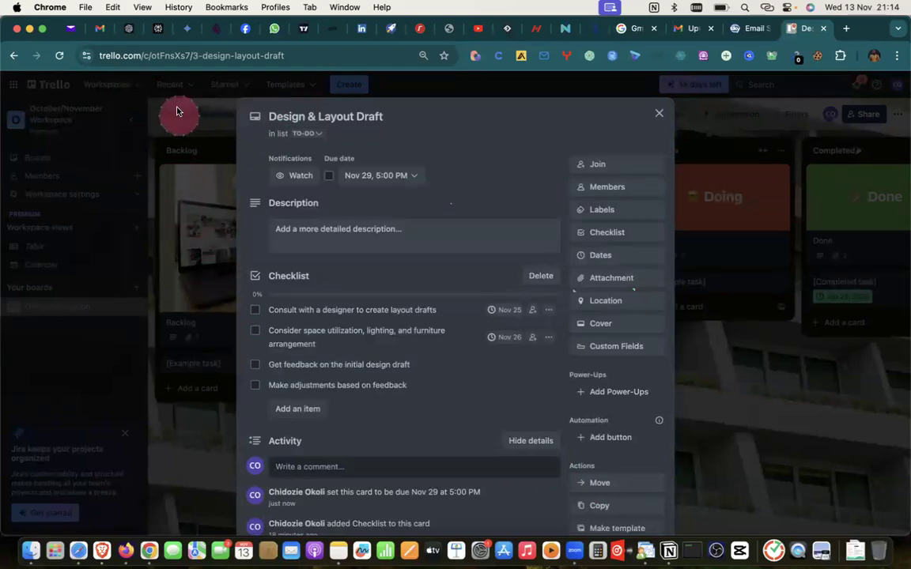
Step: Give the third checklist item a Nov 28 due date with a 2-hours-before reminder
{"action": "left_click", "coordinate": [128, 28]}
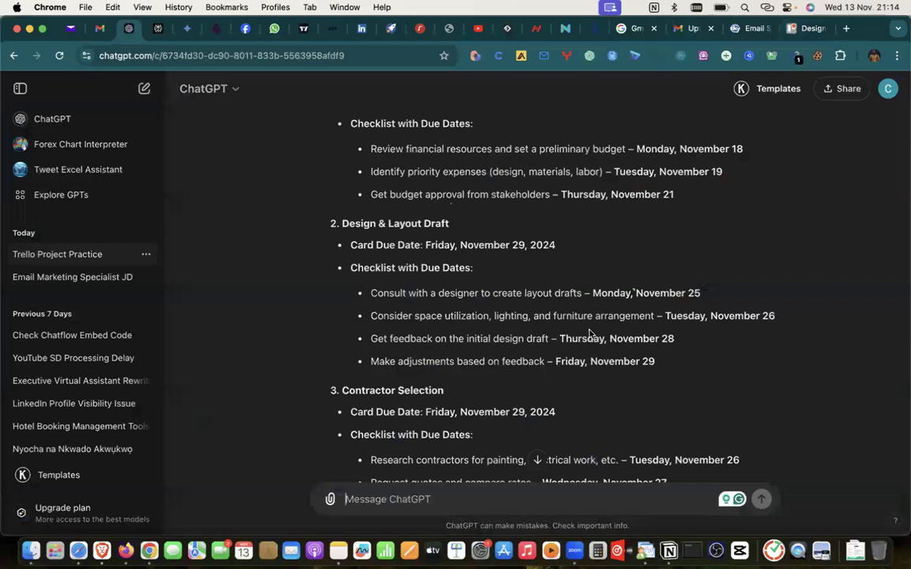
{"action": "left_click", "coordinate": [809, 29]}
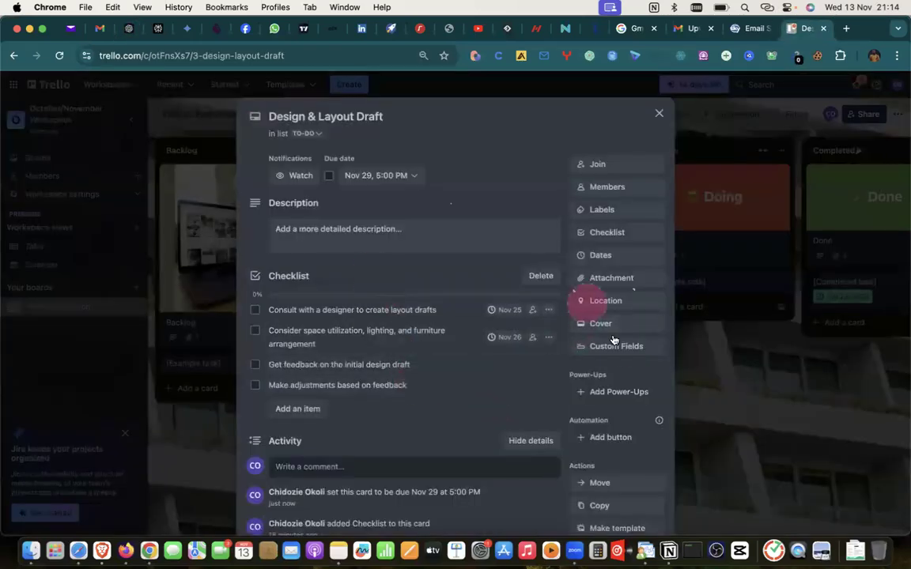
{"action": "left_click", "coordinate": [517, 365]}
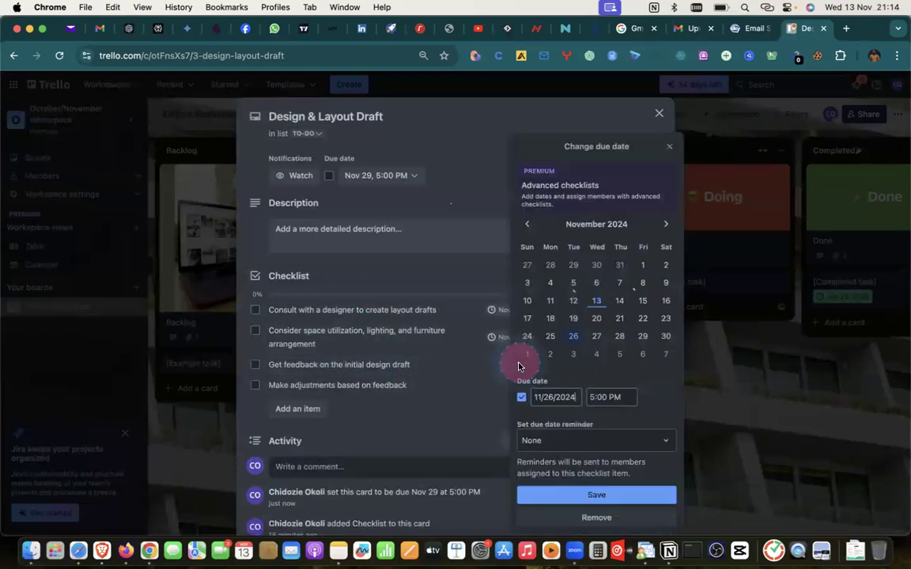
{"action": "left_click", "coordinate": [620, 336]}
{"action": "left_click", "coordinate": [575, 440]}
{"action": "left_click", "coordinate": [548, 374]}
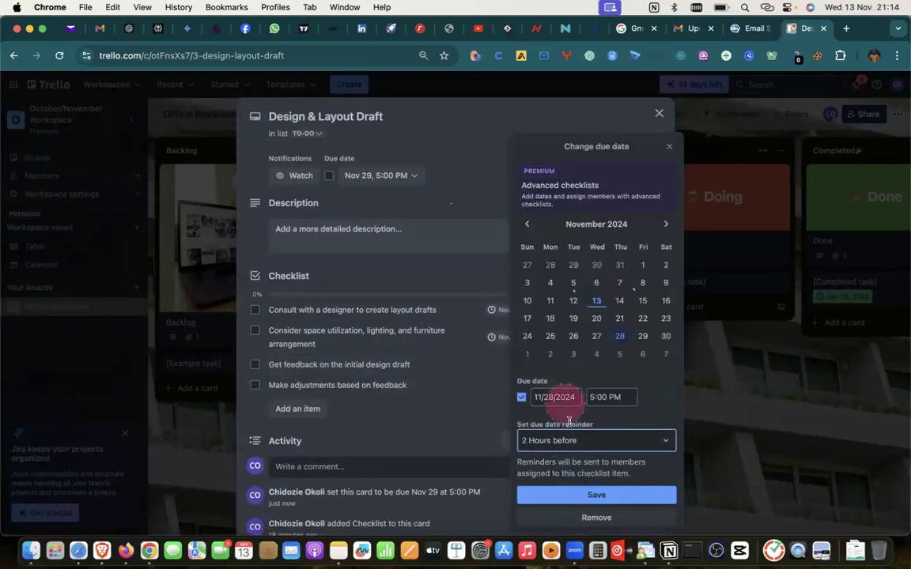
{"action": "left_click", "coordinate": [568, 497]}
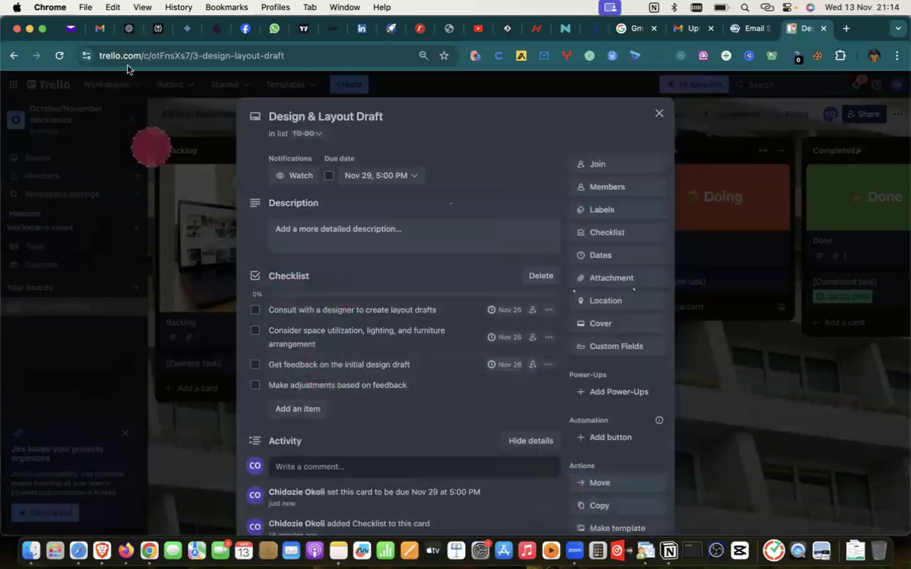
Step: Give the last item a Nov 29 due date with a 2-hours-before reminder, then close the card
{"action": "left_click", "coordinate": [129, 27]}
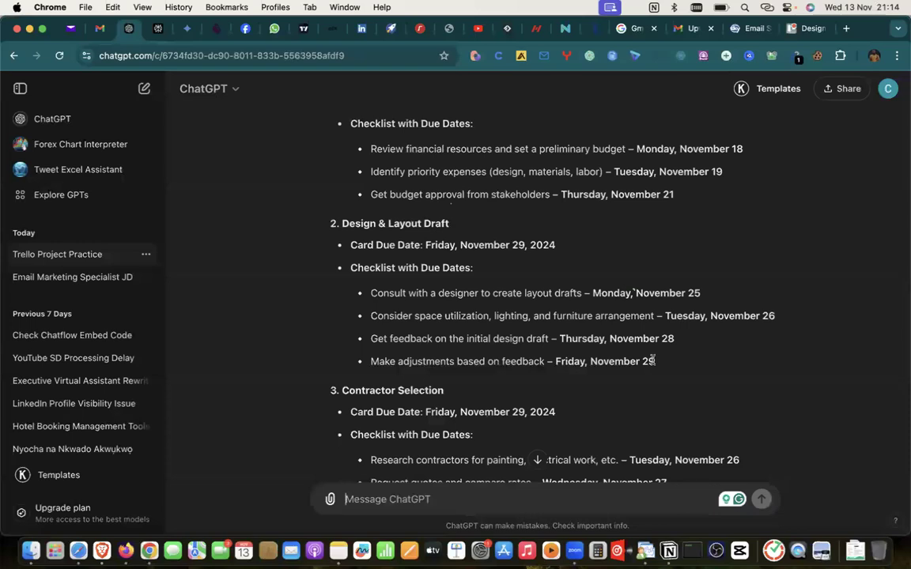
{"action": "left_click", "coordinate": [804, 31]}
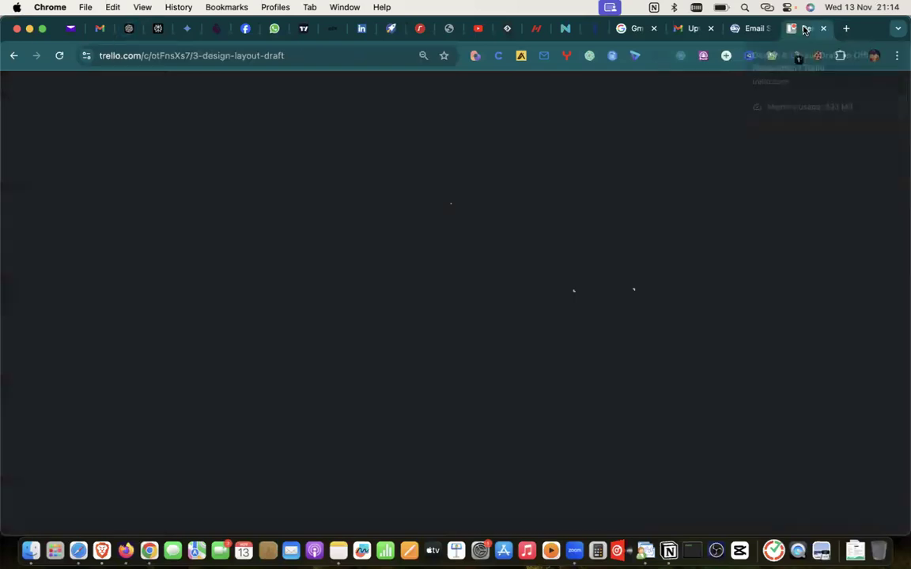
{"action": "left_click", "coordinate": [515, 388]}
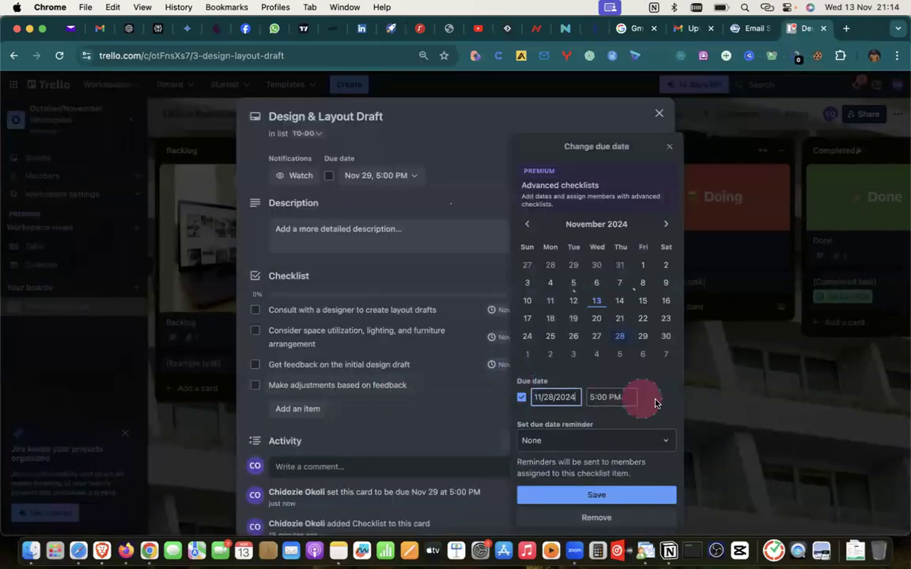
{"action": "left_click", "coordinate": [591, 443]}
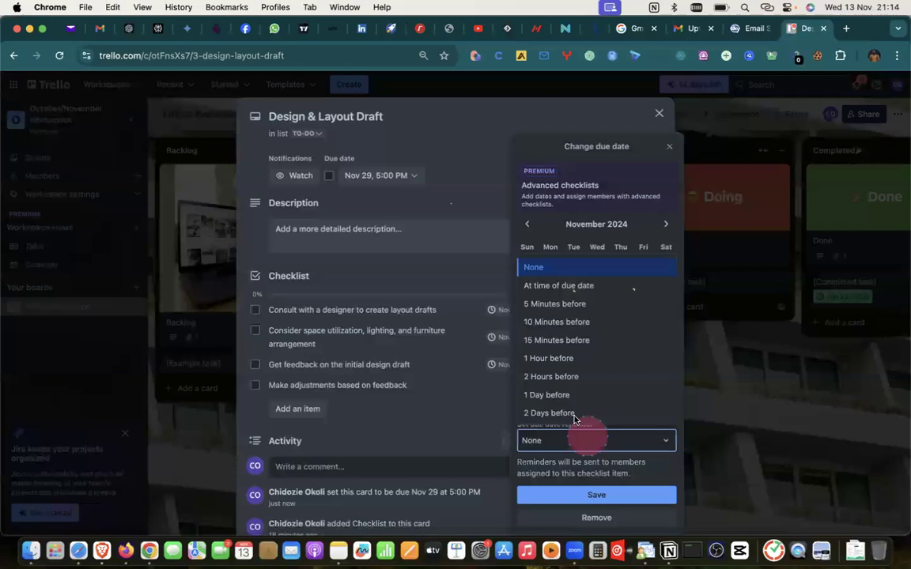
{"action": "left_click", "coordinate": [535, 373]}
{"action": "left_click", "coordinate": [568, 496]}
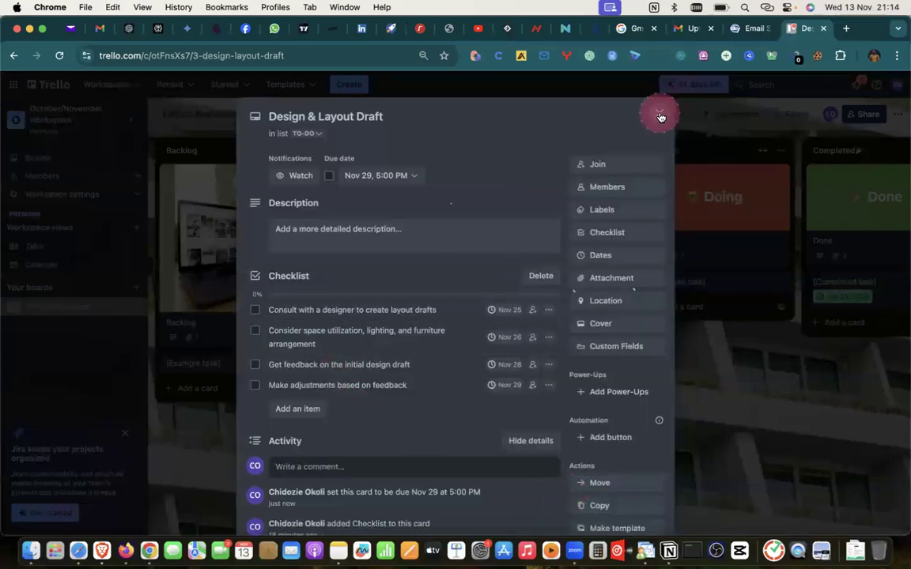
{"action": "left_click", "coordinate": [660, 117]}
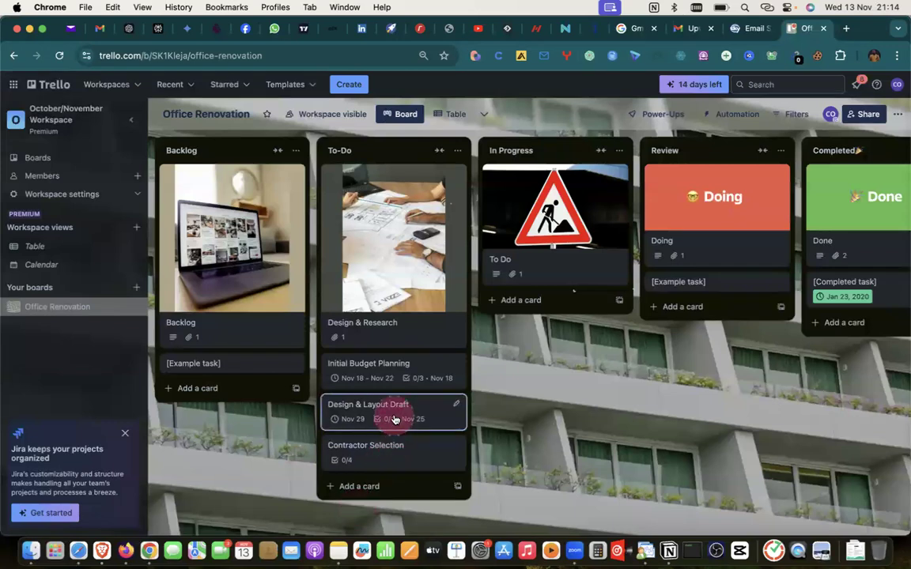
{"action": "left_click", "coordinate": [128, 30]}
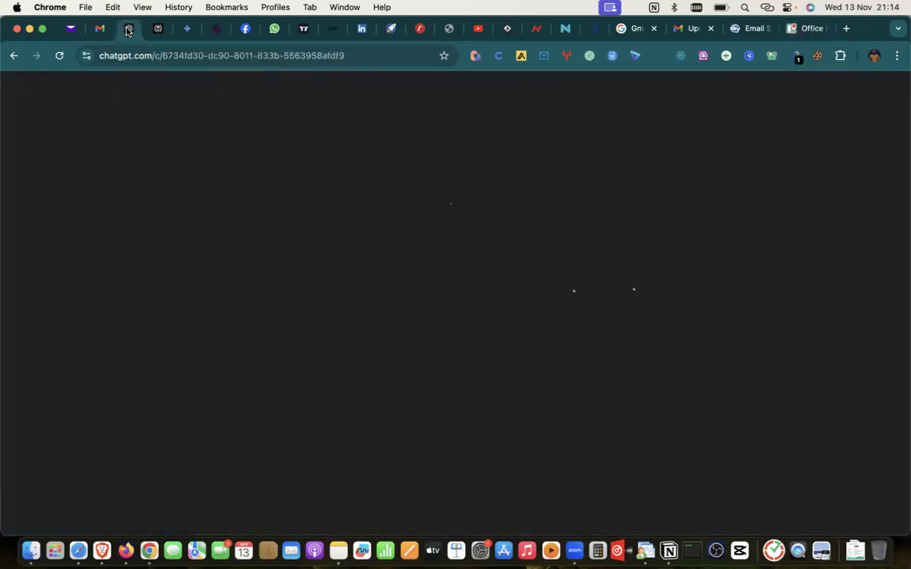
{"action": "scroll", "coordinate": [516, 144], "scroll_direction": "up", "scroll_amount": 10}
{"action": "scroll", "coordinate": [515, 146], "scroll_direction": "up", "scroll_amount": 5}
{"action": "scroll", "coordinate": [515, 146], "scroll_direction": "down", "scroll_amount": 10}
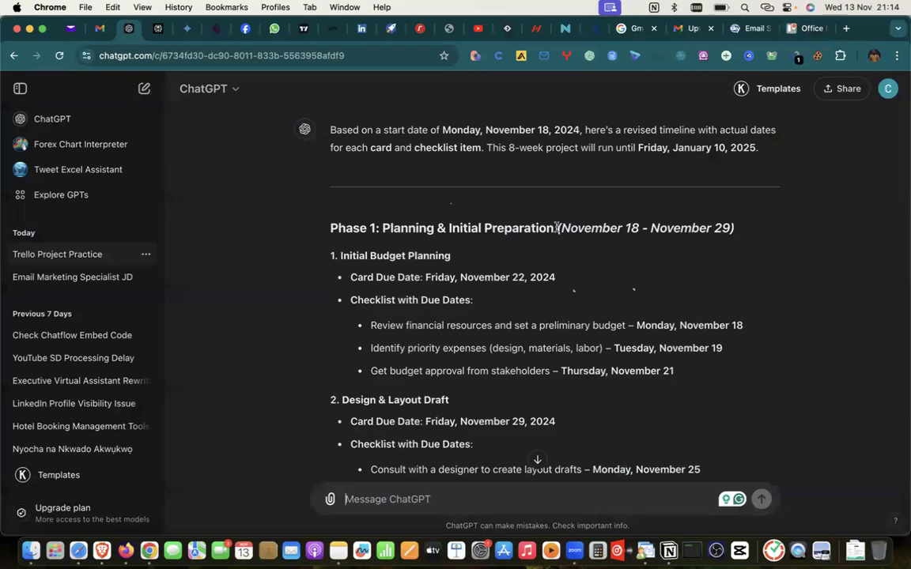
{"action": "scroll", "coordinate": [552, 240], "scroll_direction": "down", "scroll_amount": 10}
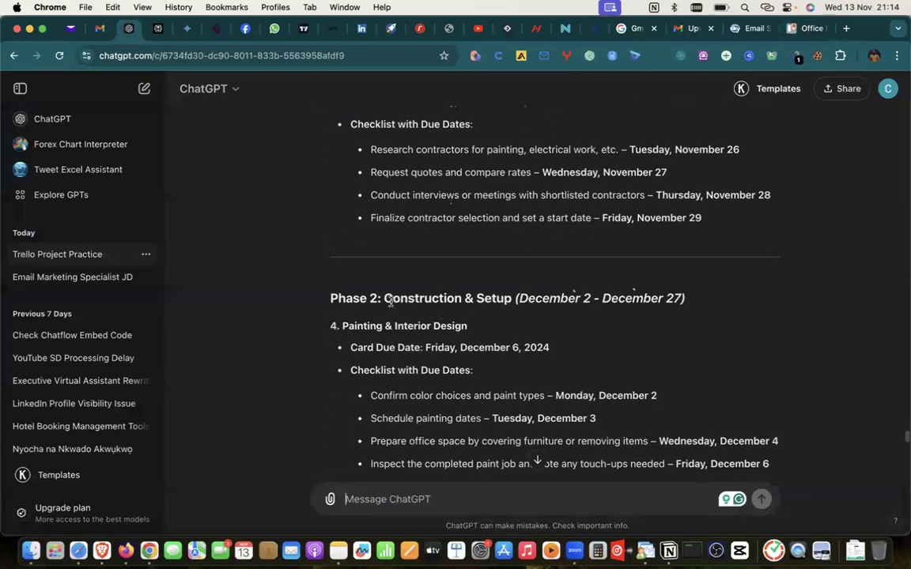
{"action": "scroll", "coordinate": [490, 298], "scroll_direction": "down", "scroll_amount": 7}
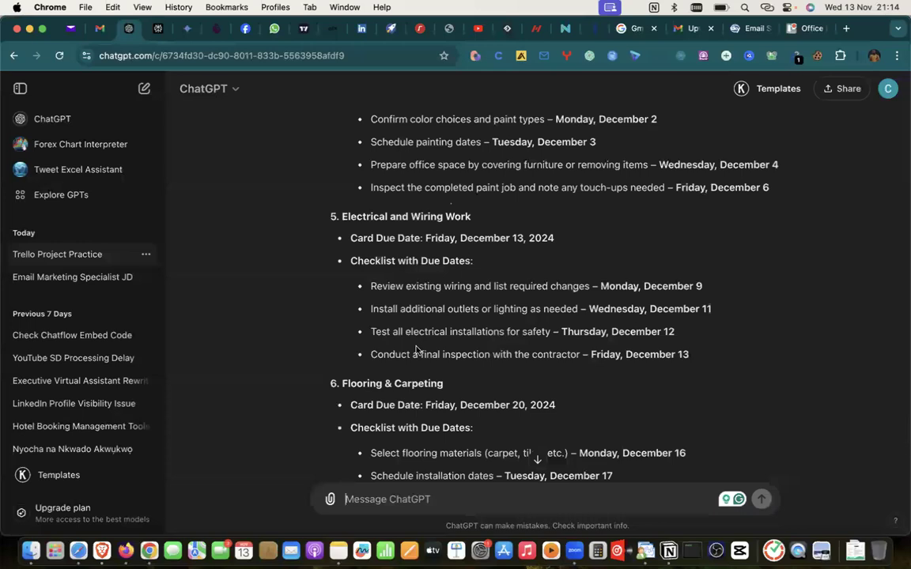
{"action": "scroll", "coordinate": [417, 350], "scroll_direction": "down", "scroll_amount": 12}
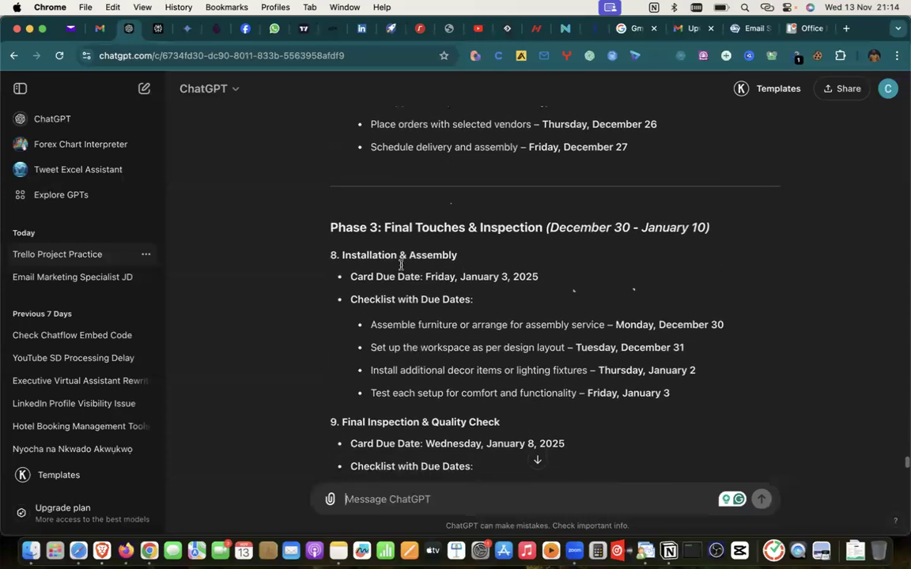
{"action": "scroll", "coordinate": [540, 229], "scroll_direction": "down", "scroll_amount": 5}
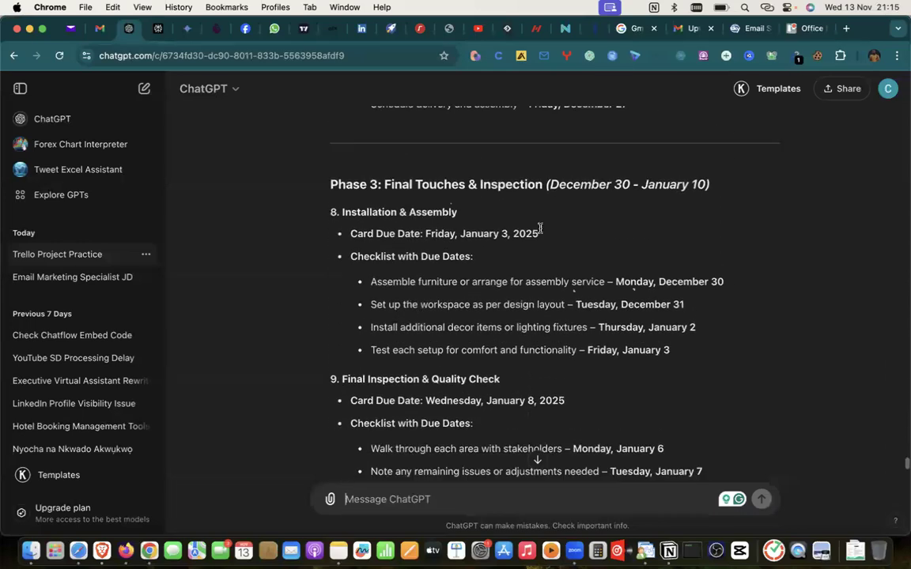
{"action": "scroll", "coordinate": [540, 229], "scroll_direction": "up", "scroll_amount": 9}
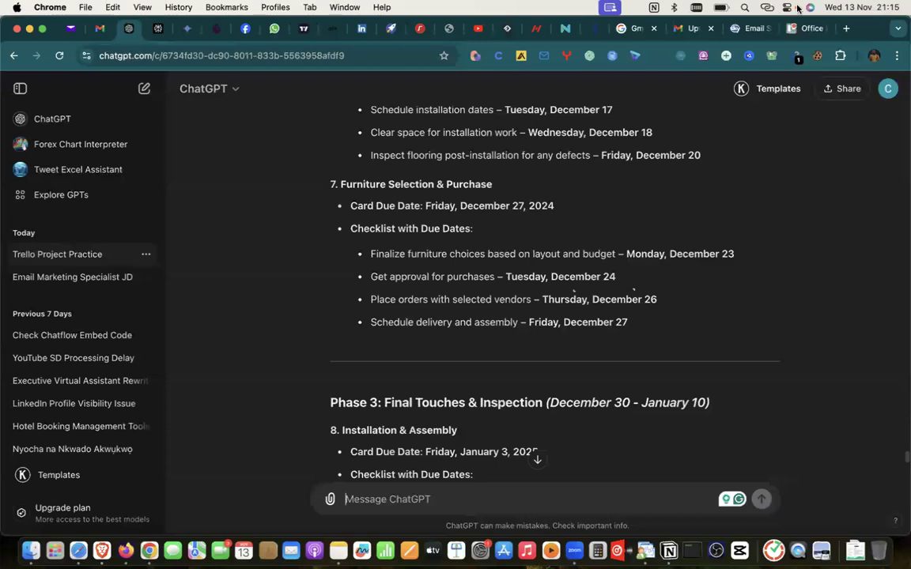
{"action": "left_click", "coordinate": [805, 30]}
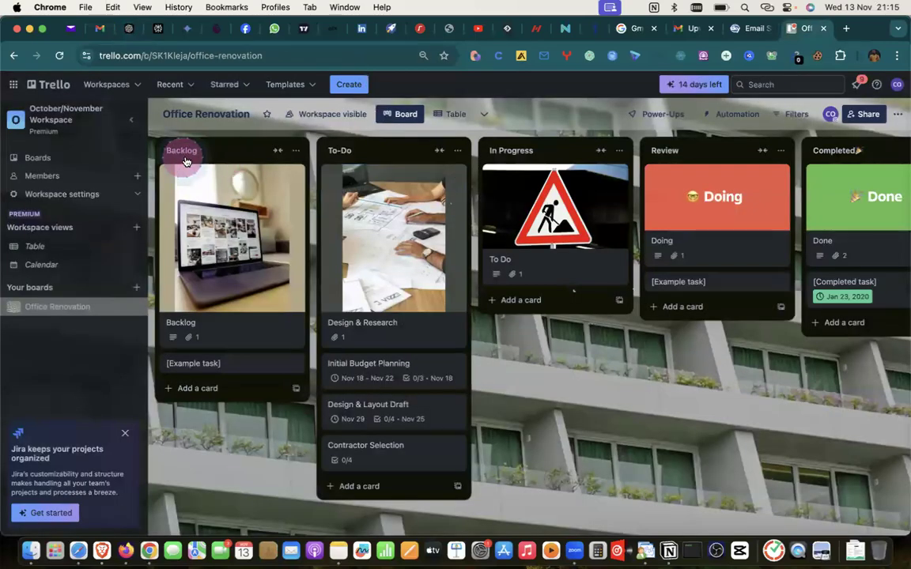
{"action": "left_click", "coordinate": [128, 30]}
{"action": "scroll", "coordinate": [353, 227], "scroll_direction": "up", "scroll_amount": 15}
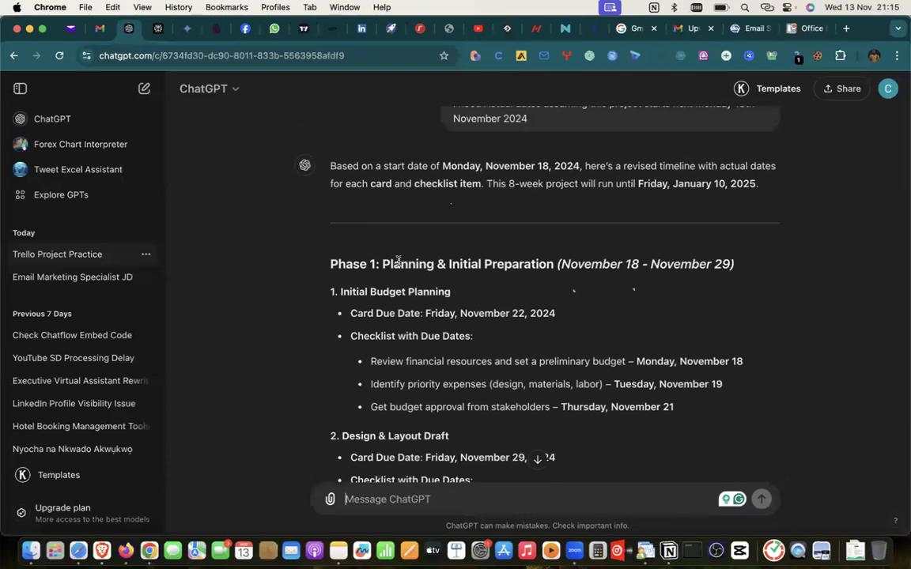
{"action": "scroll", "coordinate": [384, 244], "scroll_direction": "up", "scroll_amount": 2}
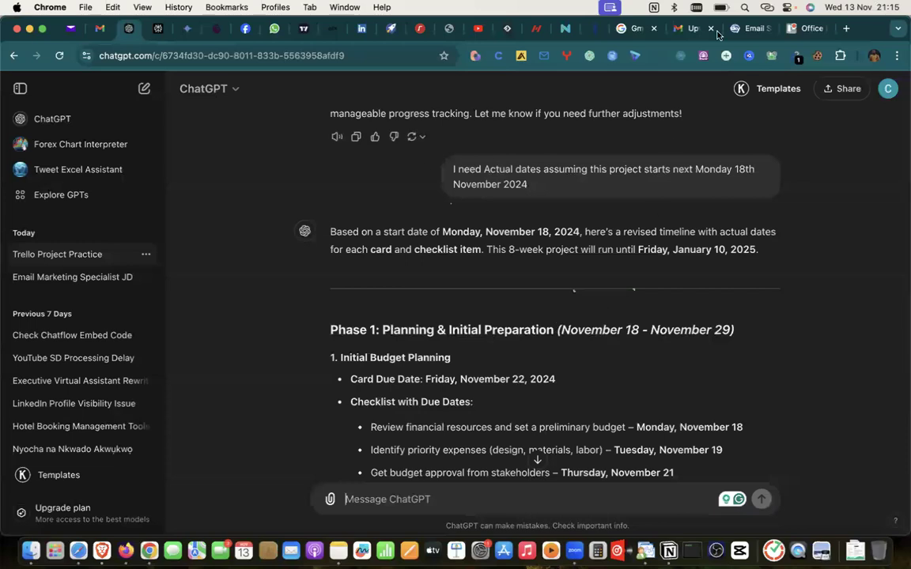
{"action": "left_click", "coordinate": [803, 33]}
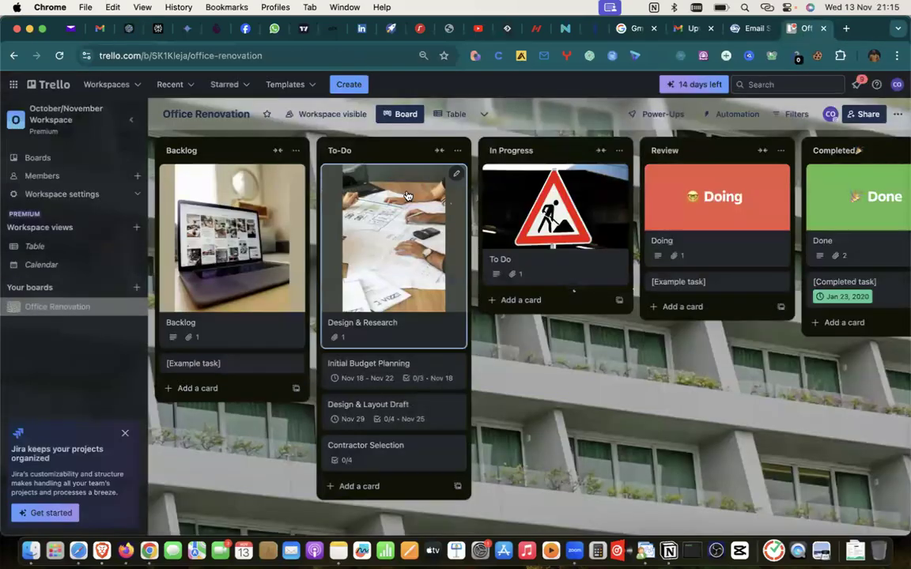
Step: Open the Backlog's [Example task] card and retitle it 'Labels'
{"action": "left_click", "coordinate": [249, 364]}
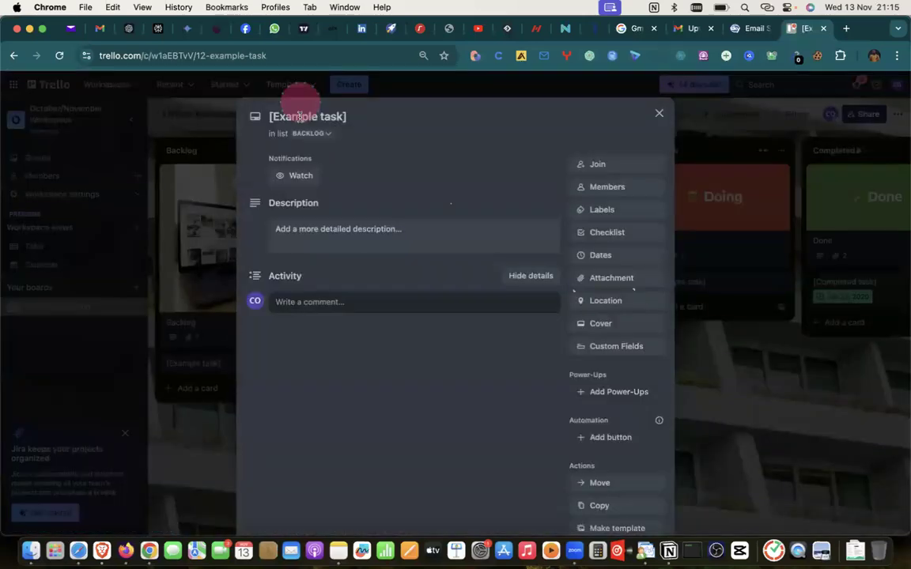
{"action": "left_click", "coordinate": [297, 117]}
{"action": "key", "text": "super+a"}
{"action": "type", "text": "LABELS"}
{"action": "key", "text": "BackSpace"}
{"action": "key", "text": "BackSpace"}
{"action": "key", "text": "BackSpace"}
{"action": "key", "text": "BackSpace"}
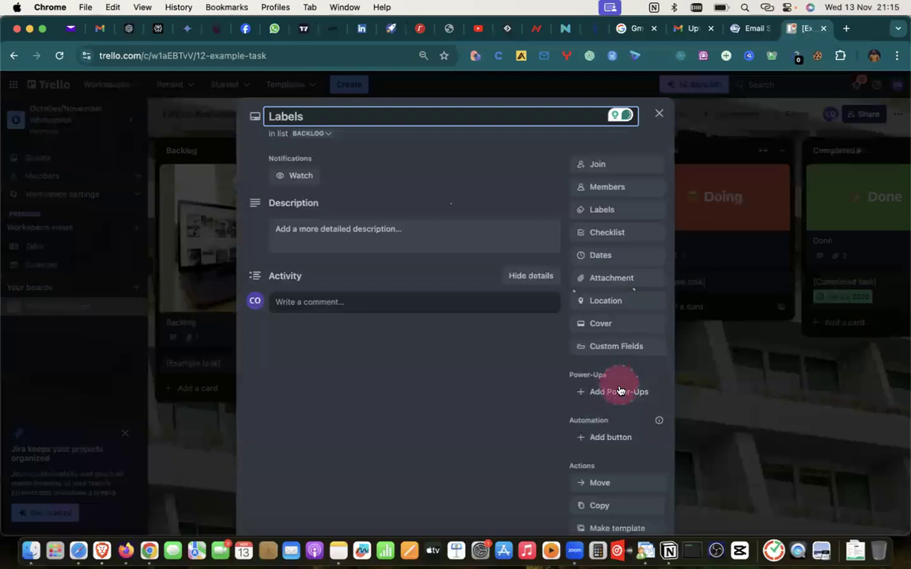
{"action": "scroll", "coordinate": [621, 377], "scroll_direction": "down", "scroll_amount": 2}
{"action": "scroll", "coordinate": [615, 375], "scroll_direction": "down", "scroll_amount": 3}
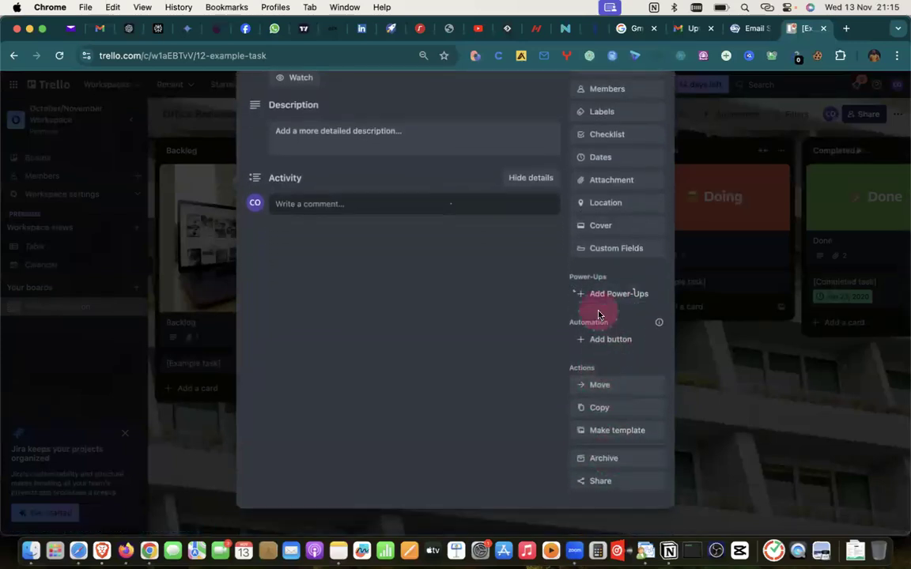
{"action": "scroll", "coordinate": [603, 305], "scroll_direction": "up", "scroll_amount": 4}
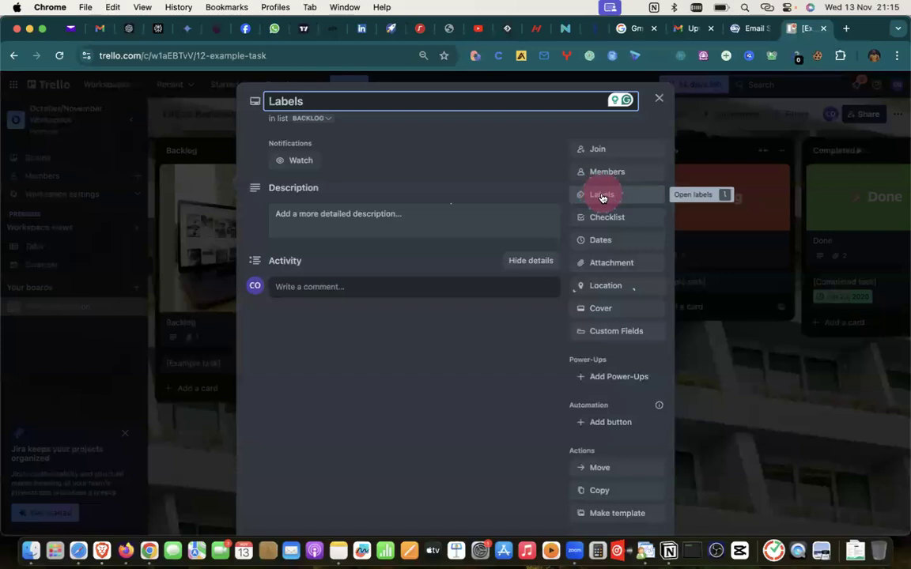
Step: Add the green, yellow and orange labels to the Labels card
{"action": "left_click", "coordinate": [601, 197]}
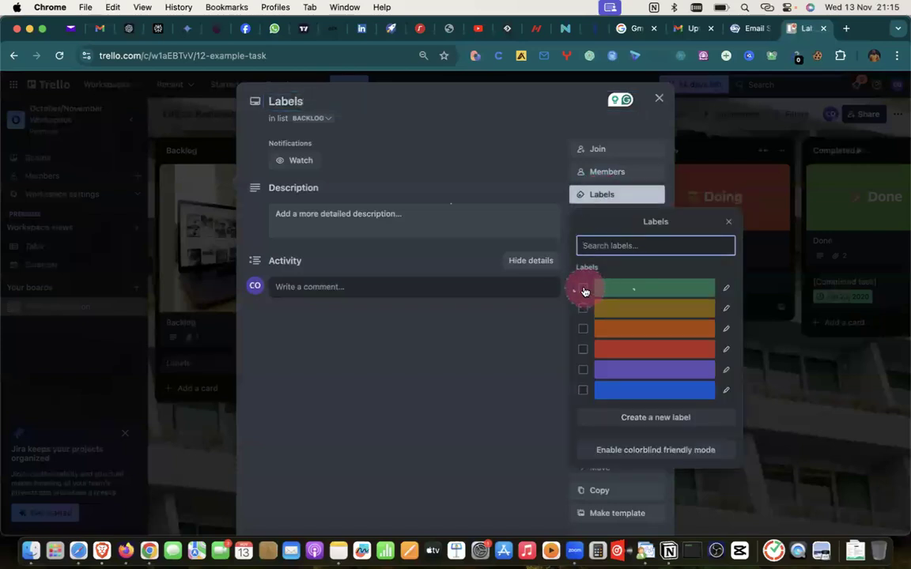
{"action": "left_click", "coordinate": [129, 28]}
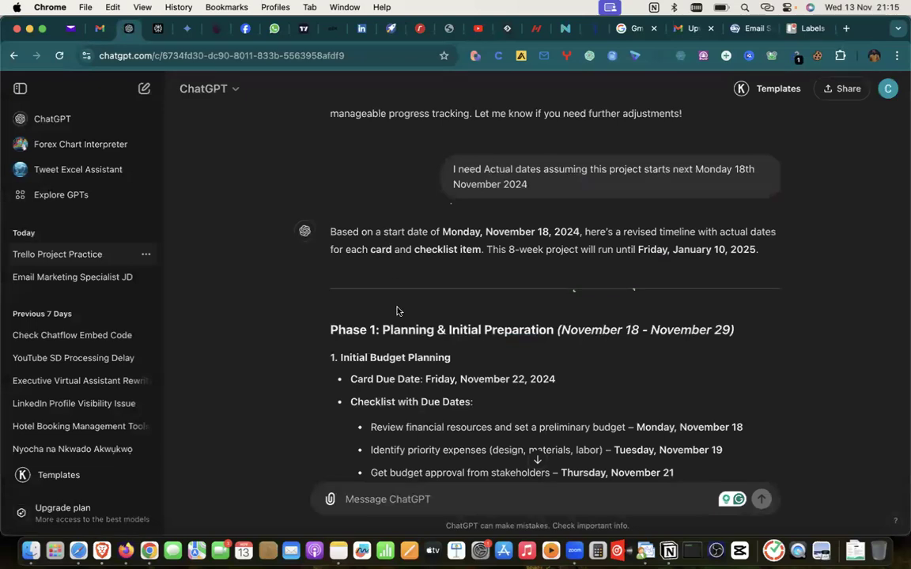
{"action": "scroll", "coordinate": [397, 310], "scroll_direction": "down", "scroll_amount": 10}
{"action": "scroll", "coordinate": [397, 308], "scroll_direction": "down", "scroll_amount": 15}
{"action": "scroll", "coordinate": [397, 311], "scroll_direction": "down", "scroll_amount": 12}
{"action": "scroll", "coordinate": [398, 311], "scroll_direction": "up", "scroll_amount": 11}
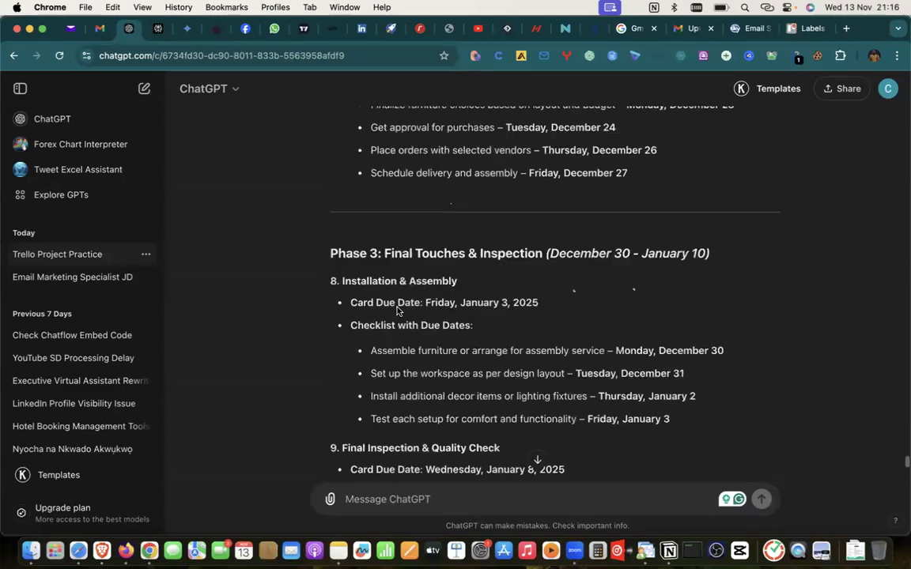
{"action": "scroll", "coordinate": [397, 311], "scroll_direction": "up", "scroll_amount": 20}
{"action": "left_click", "coordinate": [803, 28]}
{"action": "left_click", "coordinate": [397, 181]}
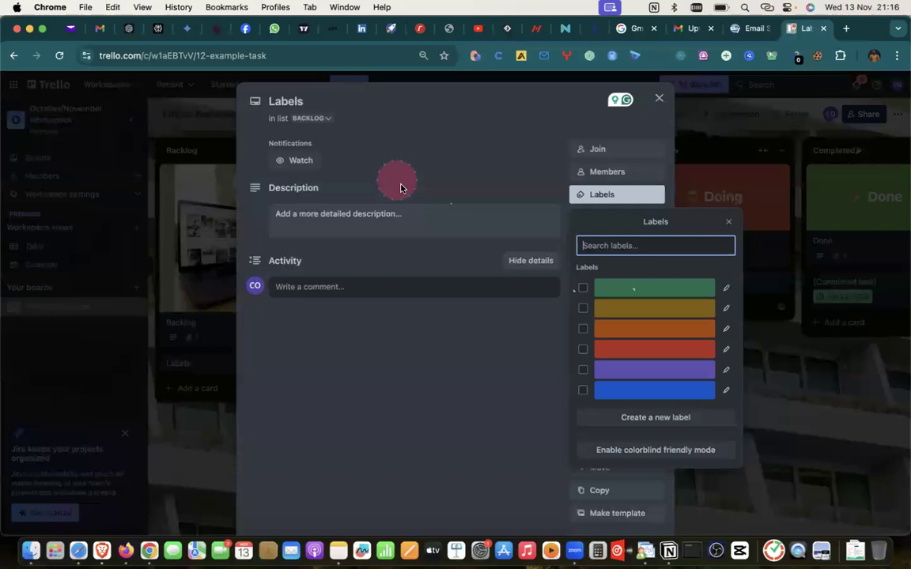
{"action": "left_click", "coordinate": [586, 289]}
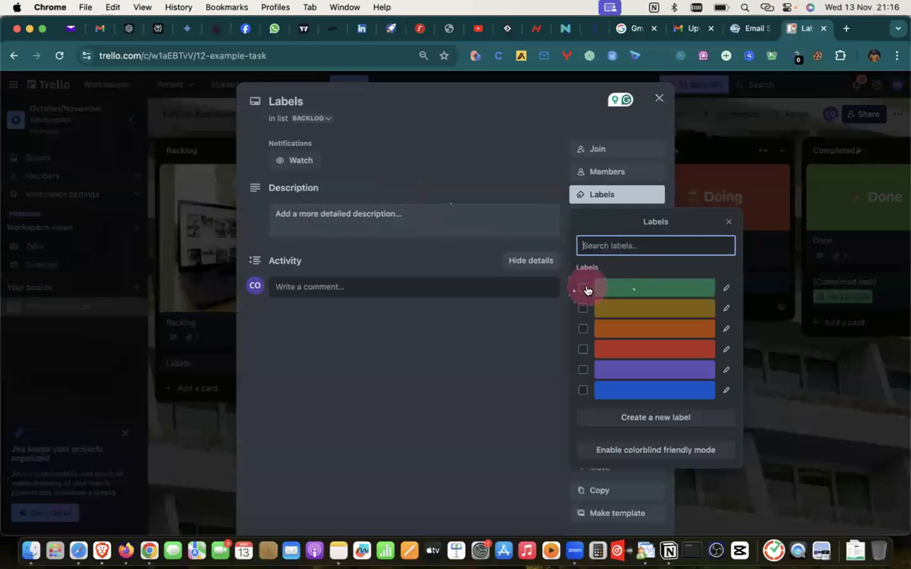
{"action": "left_click", "coordinate": [584, 308]}
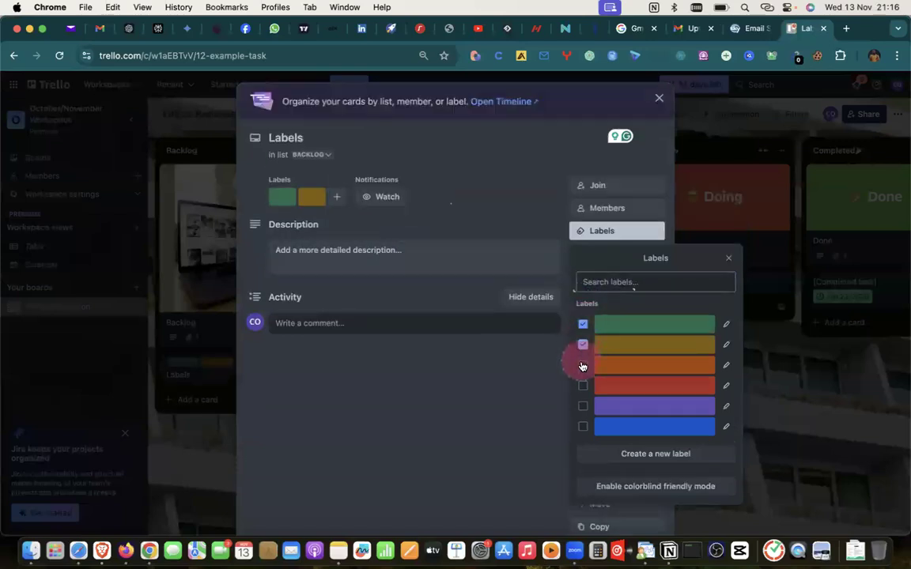
{"action": "left_click", "coordinate": [583, 366]}
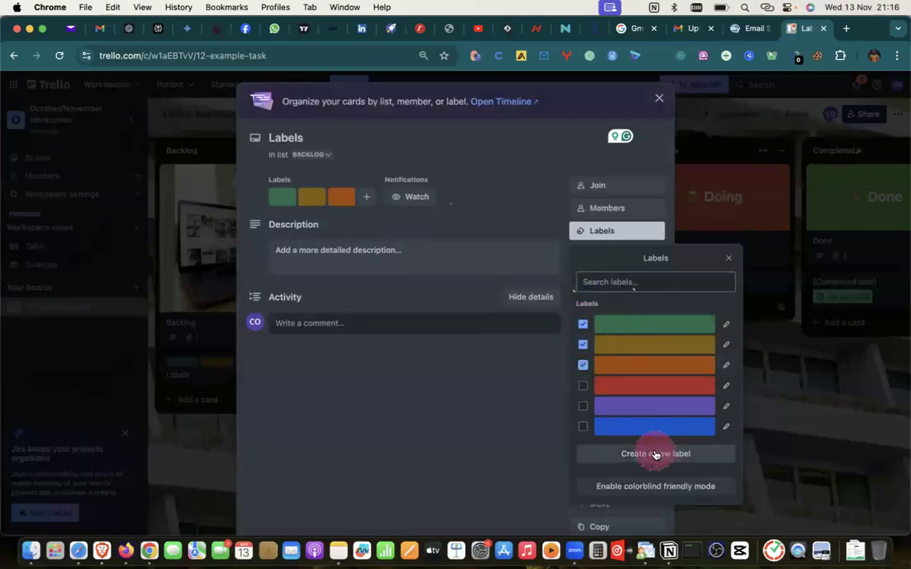
Step: Name the green label 'Planning & Initial Preparation', copied from ChatGPT's timeline
{"action": "left_click", "coordinate": [728, 326]}
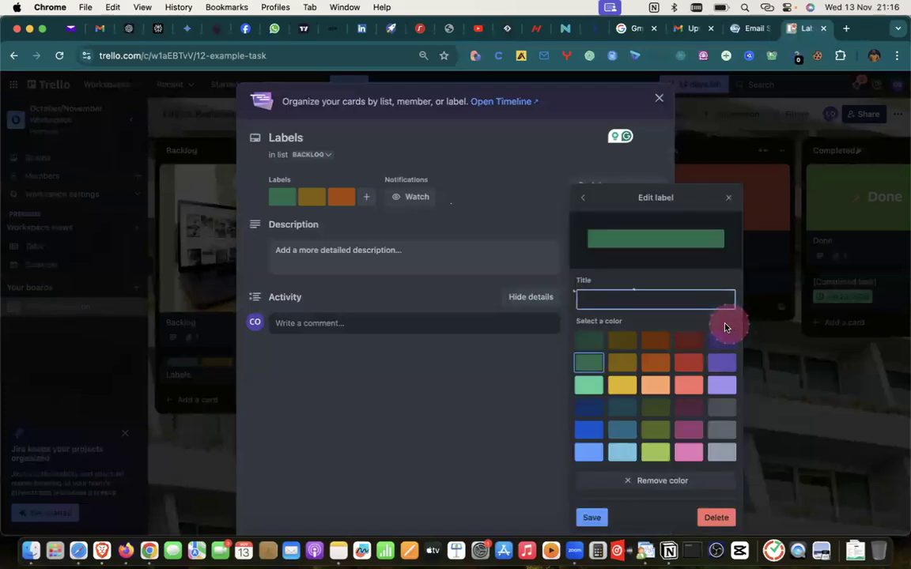
{"action": "left_click", "coordinate": [623, 294]}
{"action": "left_click", "coordinate": [129, 29]}
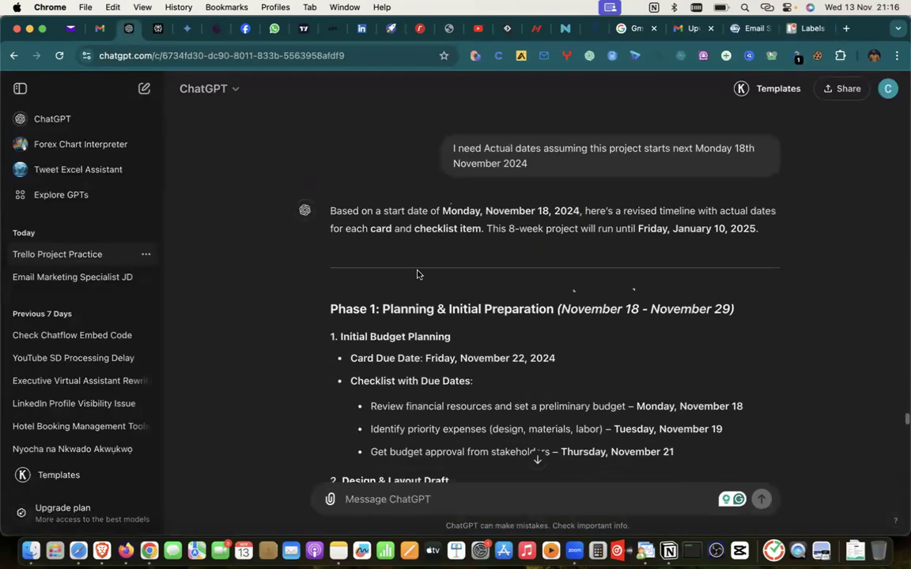
{"action": "left_click_drag", "start_coordinate": [382, 309], "coordinate": [556, 310]}
{"action": "key", "text": "super+c"}
{"action": "left_click", "coordinate": [808, 28]}
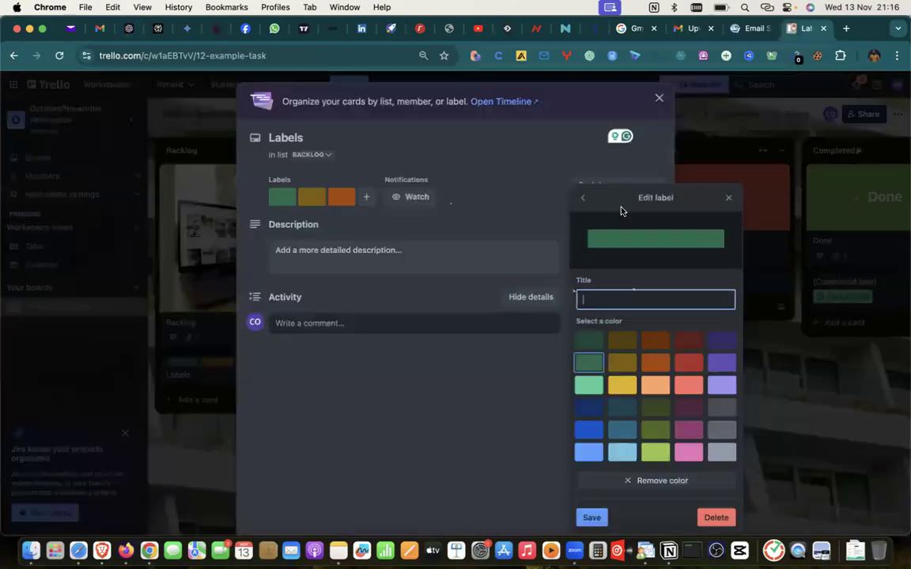
{"action": "left_click", "coordinate": [622, 299]}
{"action": "key", "text": "super+v"}
{"action": "left_click", "coordinate": [711, 301]}
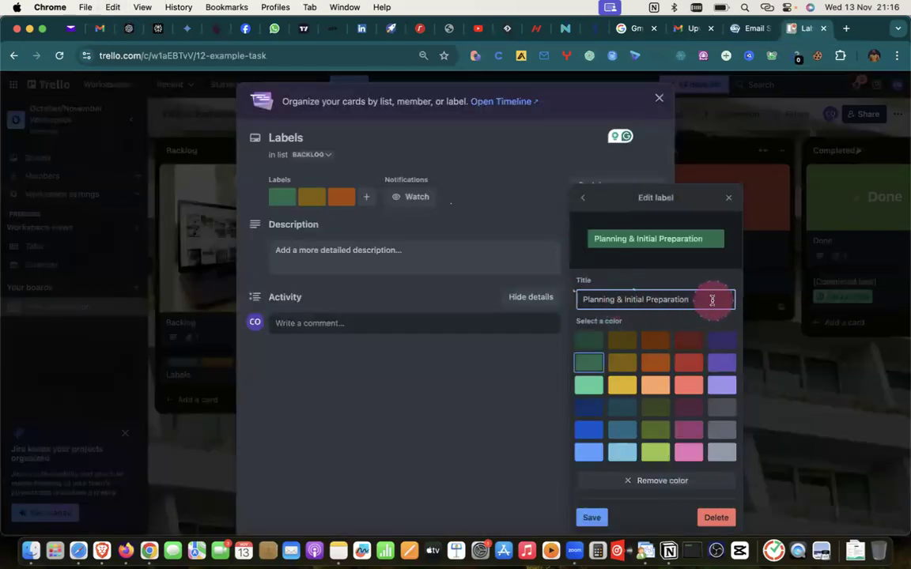
{"action": "left_click", "coordinate": [593, 518]}
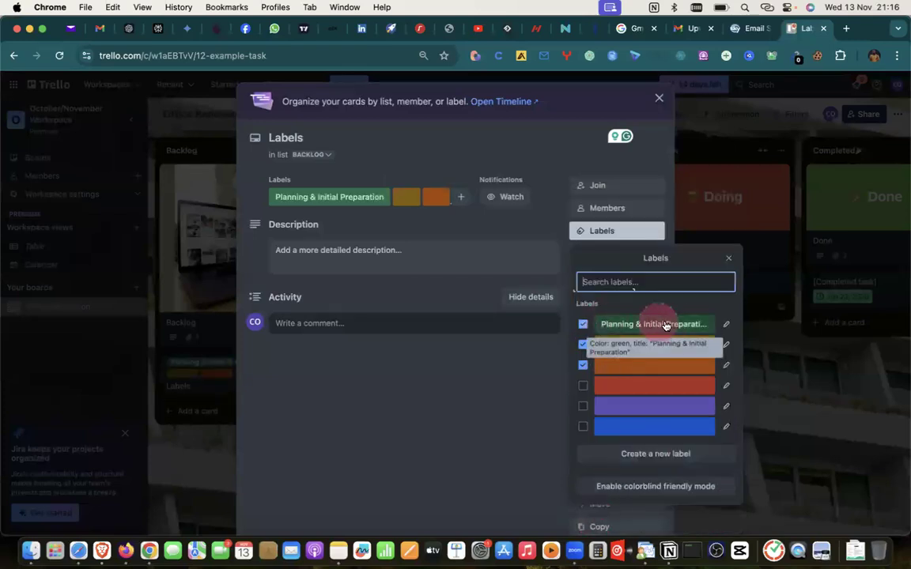
Step: Name the yellow label 'Construction & Setup' using the Phase 2 name from ChatGPT
{"action": "left_click", "coordinate": [129, 29]}
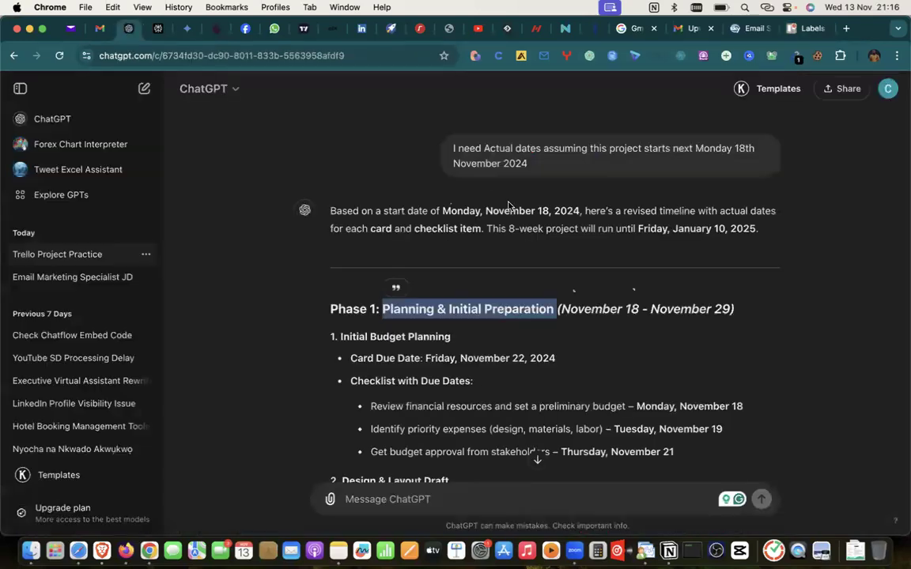
{"action": "scroll", "coordinate": [501, 291], "scroll_direction": "down", "scroll_amount": 10}
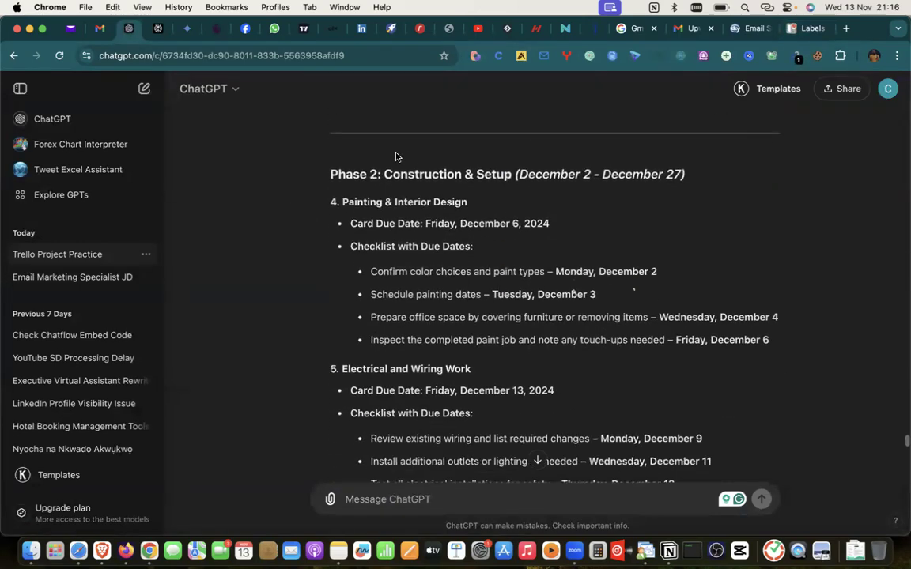
{"action": "left_click_drag", "start_coordinate": [384, 174], "coordinate": [511, 174]}
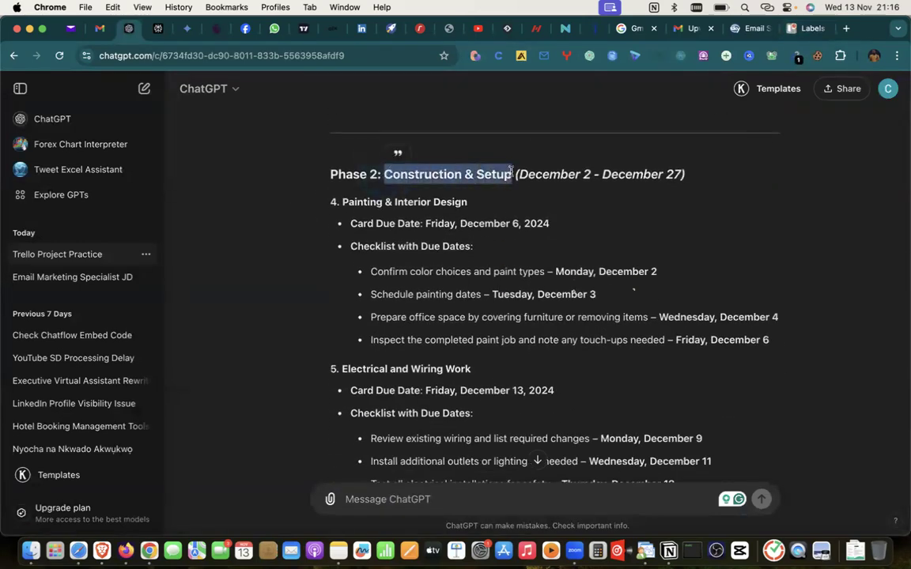
{"action": "left_click", "coordinate": [800, 30]}
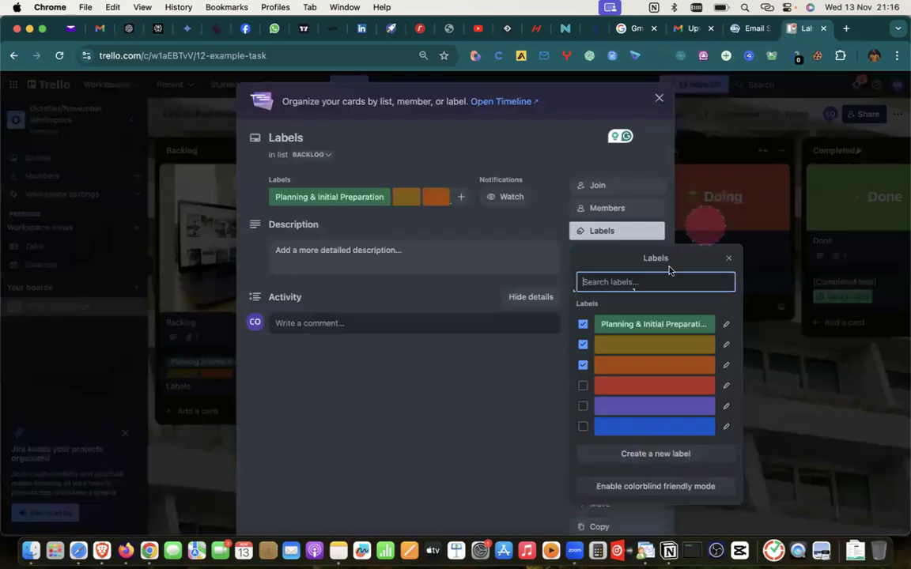
{"action": "left_click", "coordinate": [726, 344]}
{"action": "left_click", "coordinate": [623, 301]}
{"action": "key", "text": "super+v"}
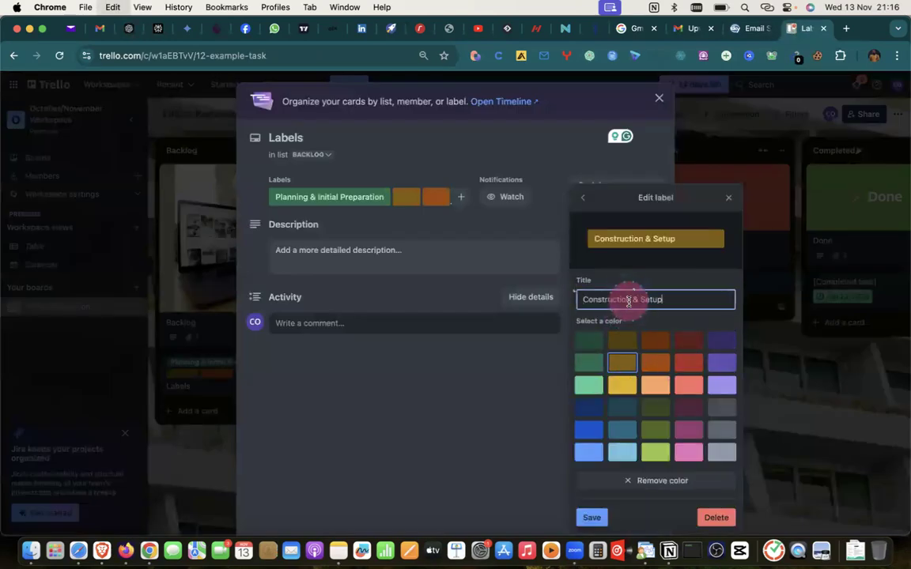
{"action": "left_click", "coordinate": [601, 518]}
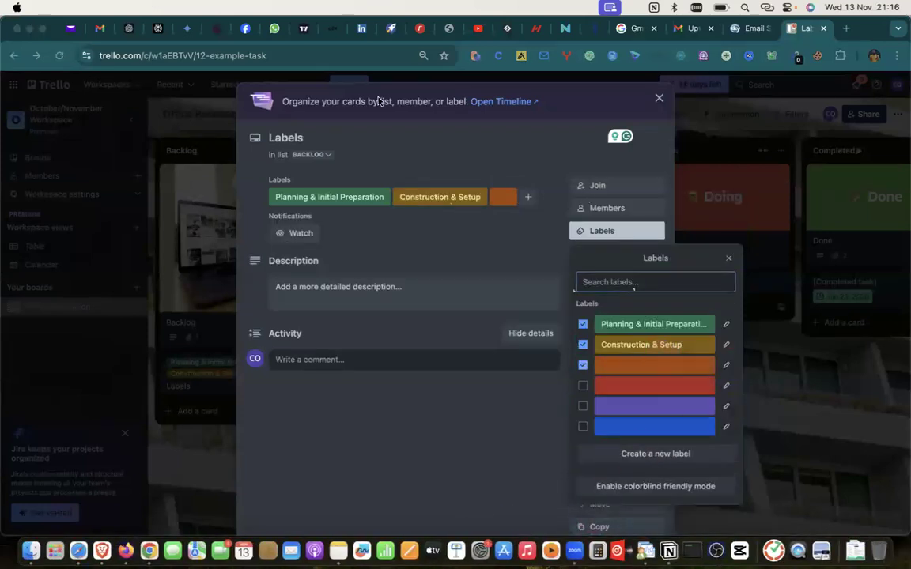
Step: Name the orange label 'Final Touches & Inspection' and close the label list
{"action": "left_click", "coordinate": [125, 28]}
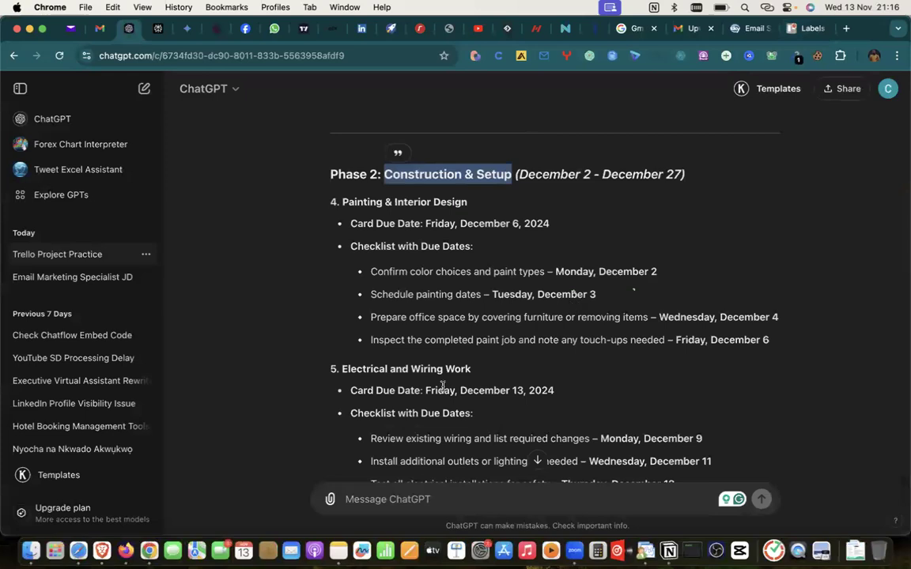
{"action": "scroll", "coordinate": [372, 364], "scroll_direction": "down", "scroll_amount": 10}
{"action": "scroll", "coordinate": [399, 397], "scroll_direction": "down", "scroll_amount": 2}
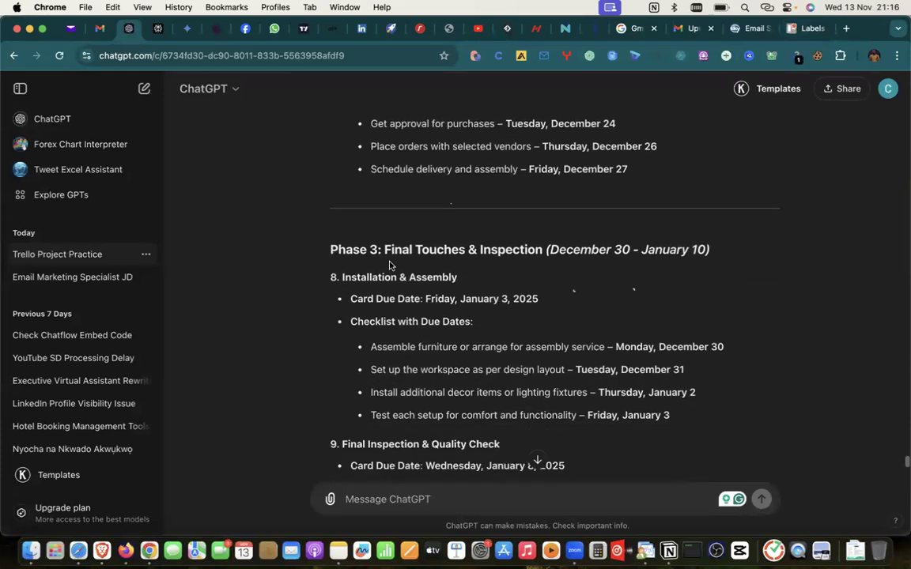
{"action": "left_click_drag", "start_coordinate": [383, 250], "coordinate": [542, 254]}
{"action": "key", "text": "super+c"}
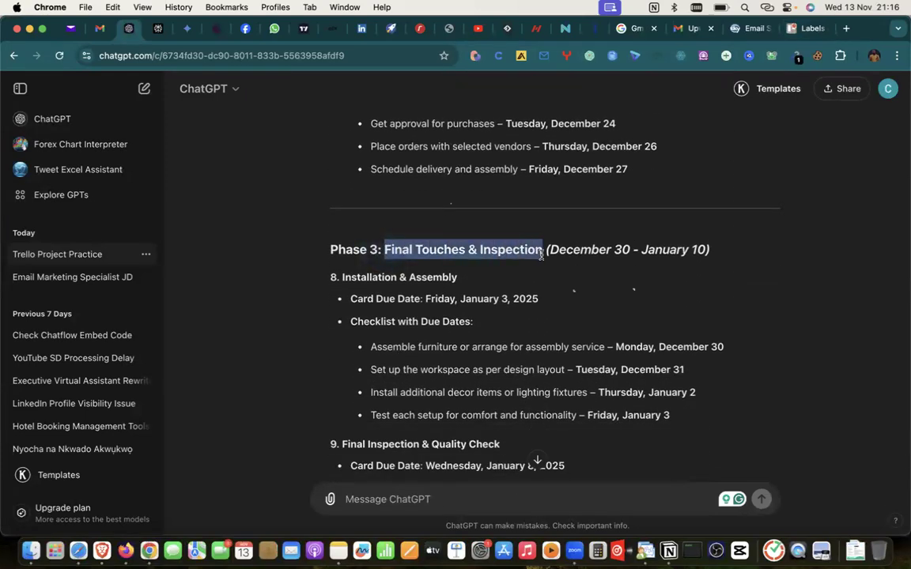
{"action": "left_click", "coordinate": [807, 28]}
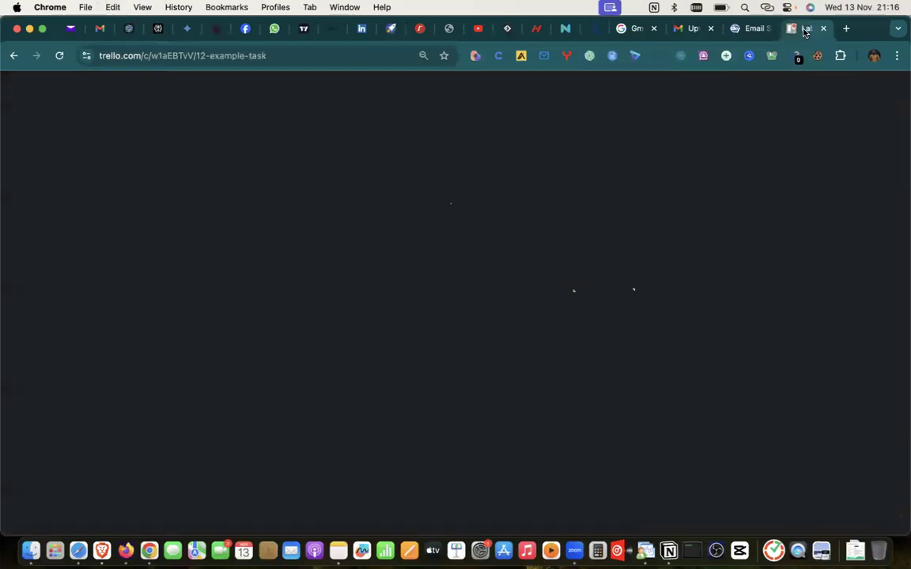
{"action": "left_click", "coordinate": [716, 360]}
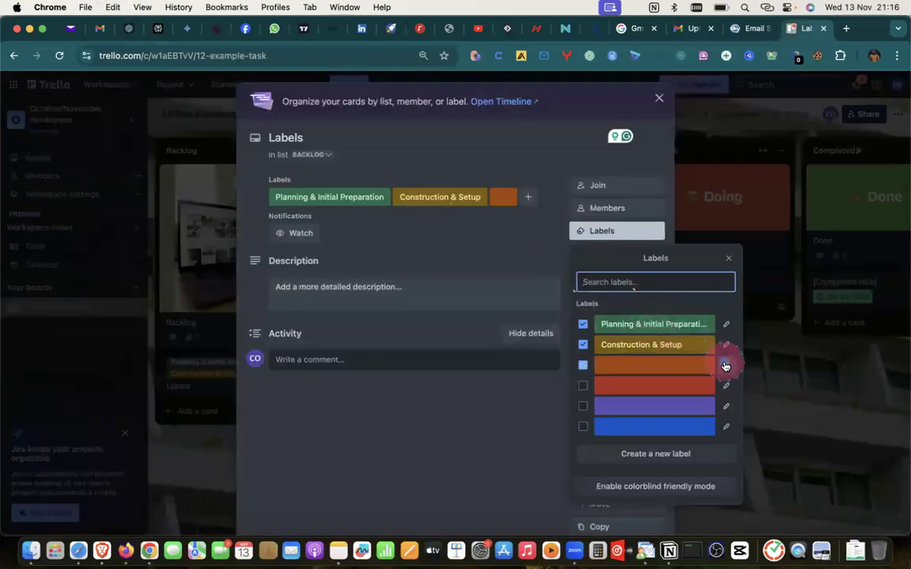
{"action": "left_click", "coordinate": [590, 301]}
{"action": "key", "text": "super+v"}
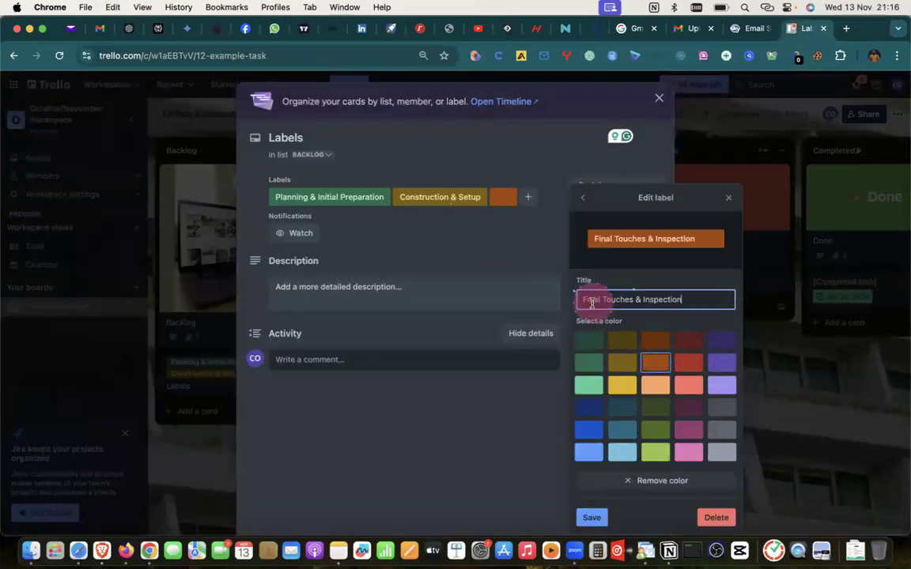
{"action": "left_click", "coordinate": [586, 517]}
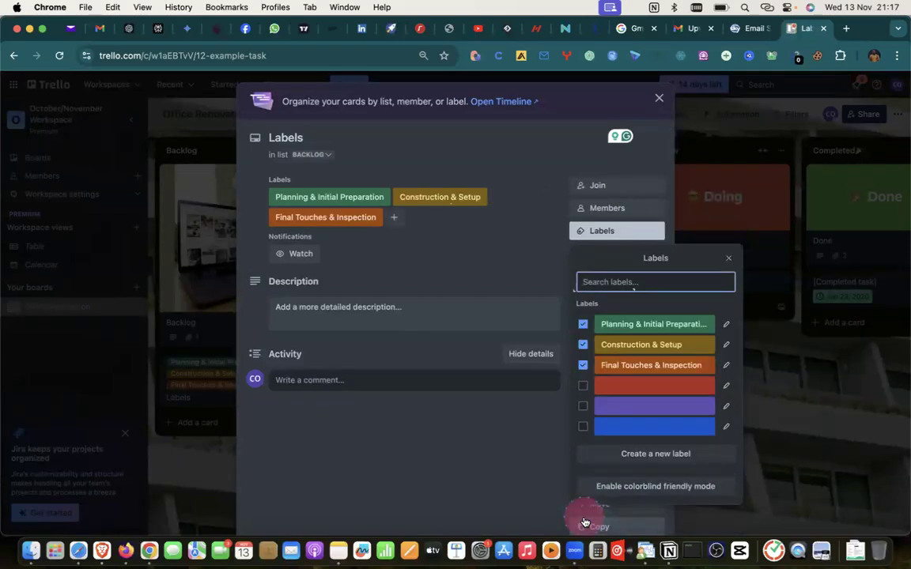
{"action": "left_click", "coordinate": [520, 276]}
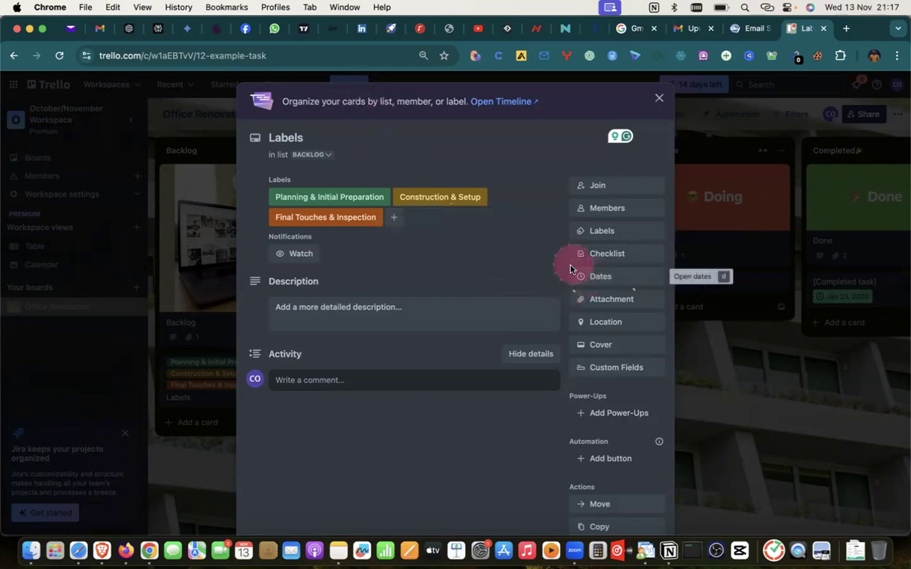
{"action": "left_click", "coordinate": [129, 28]}
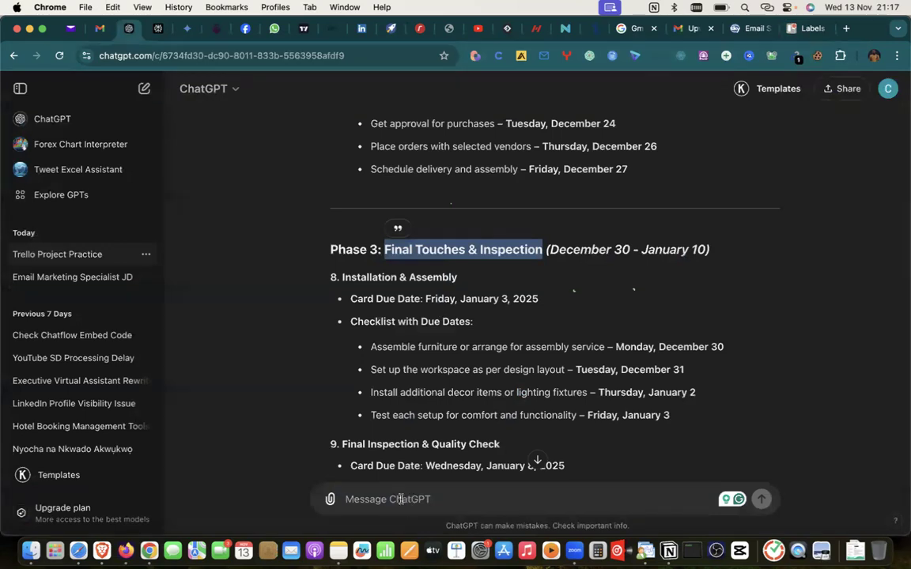
Step: Ask ChatGPT to just list the possible departments involved in this project
{"action": "left_click", "coordinate": [409, 500]}
{"action": "type", "text": "Make a lis"}
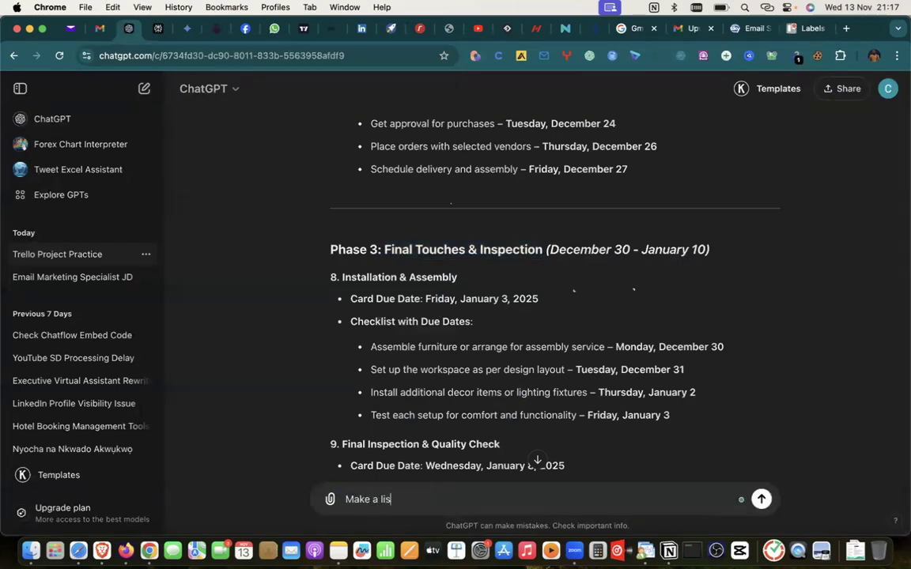
{"action": "type", "text": "t of the different possible departments "}
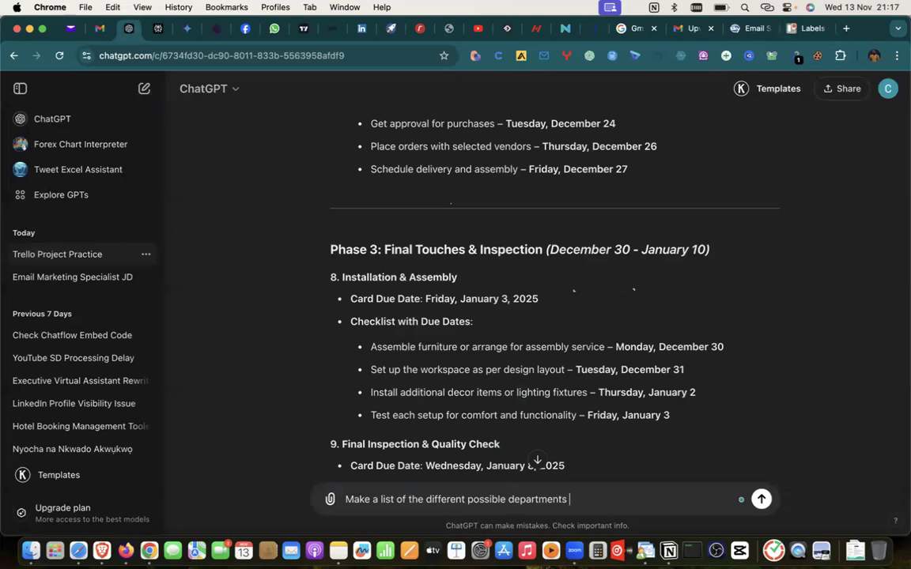
{"action": "type", "text": "involved in each of this project"}
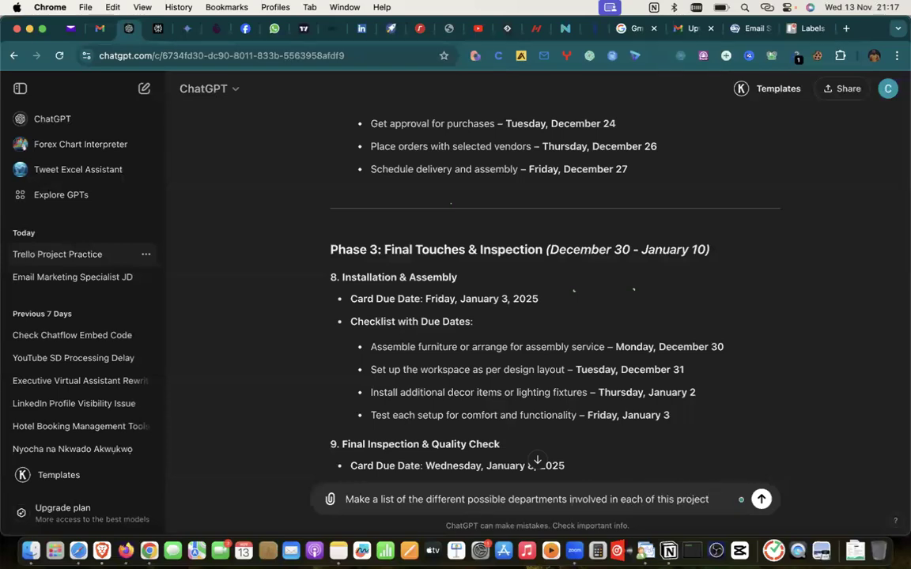
{"action": "key", "text": "BackSpace"}
{"action": "key", "text": "BackSpace"}
{"action": "key", "text": "BackSpace"}
{"action": "key", "text": "BackSpace"}
{"action": "type", "text": "st list"}
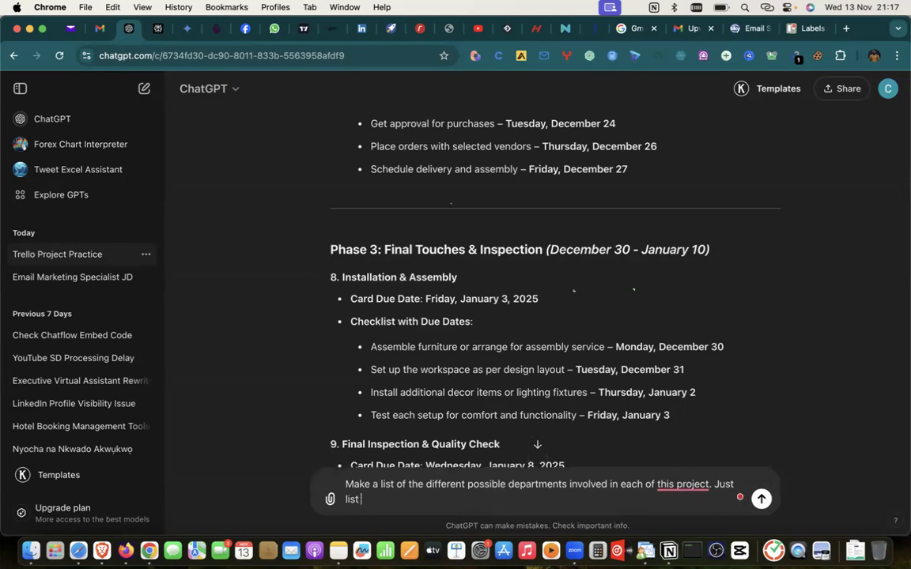
{"action": "type", "text": " them out"}
{"action": "key", "text": "Return"}
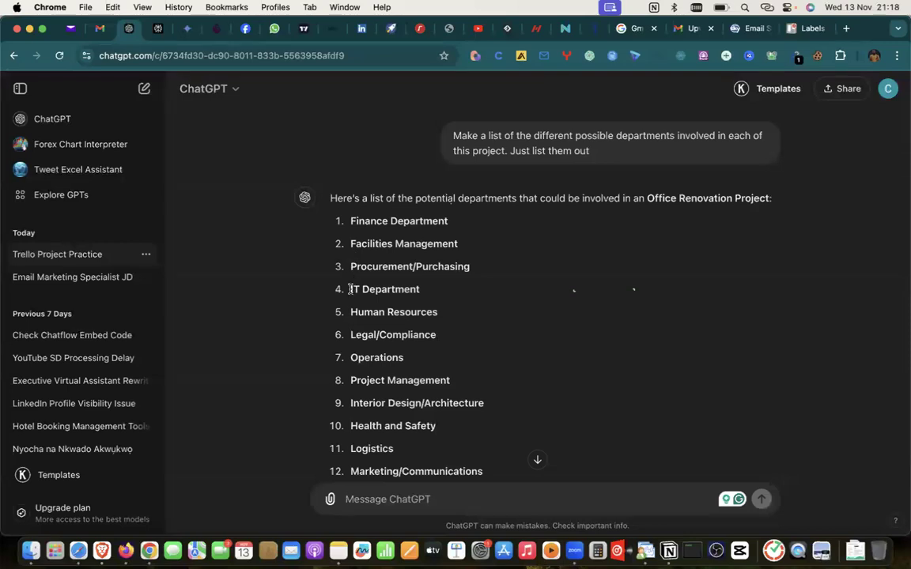
Step: Ask ChatGPT which listed departments are truly needed and to remove the unnecessary ones
{"action": "scroll", "coordinate": [351, 290], "scroll_direction": "down", "scroll_amount": 1}
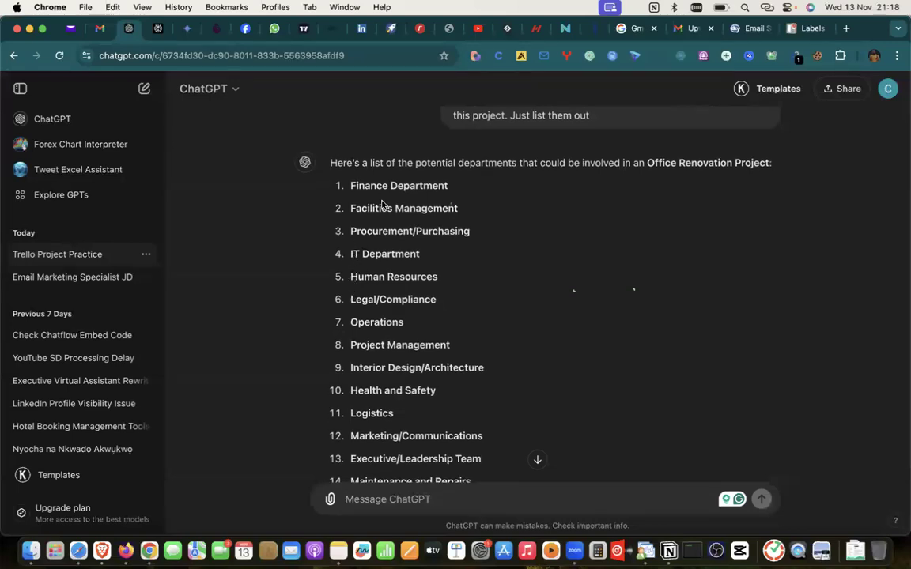
{"action": "scroll", "coordinate": [382, 204], "scroll_direction": "down", "scroll_amount": 2}
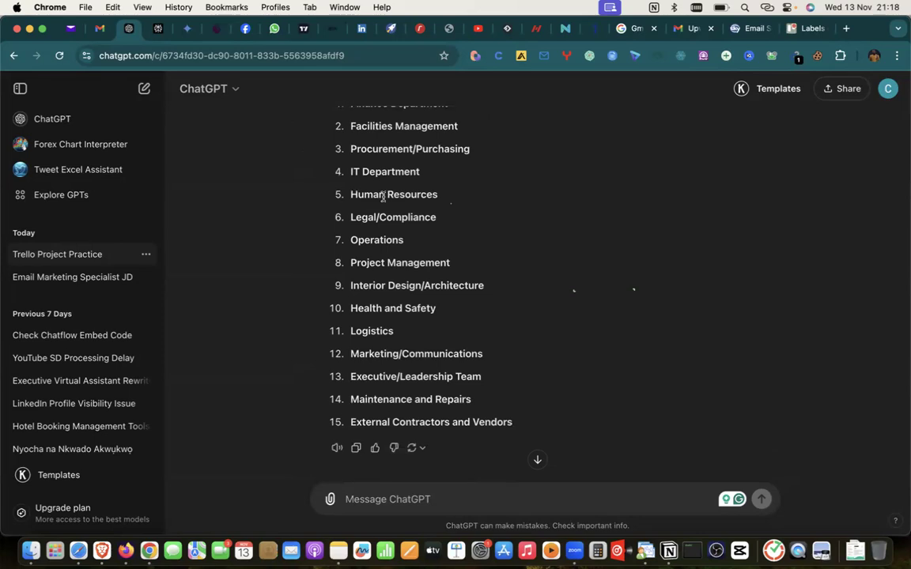
{"action": "scroll", "coordinate": [378, 276], "scroll_direction": "up", "scroll_amount": 1}
{"action": "type", "text": "which"}
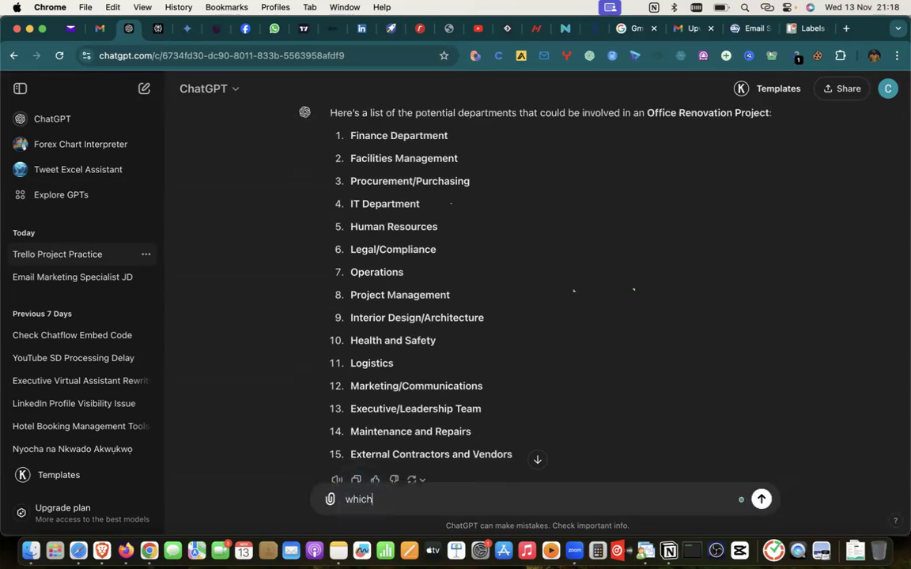
{"action": "type", "text": " of these department"}
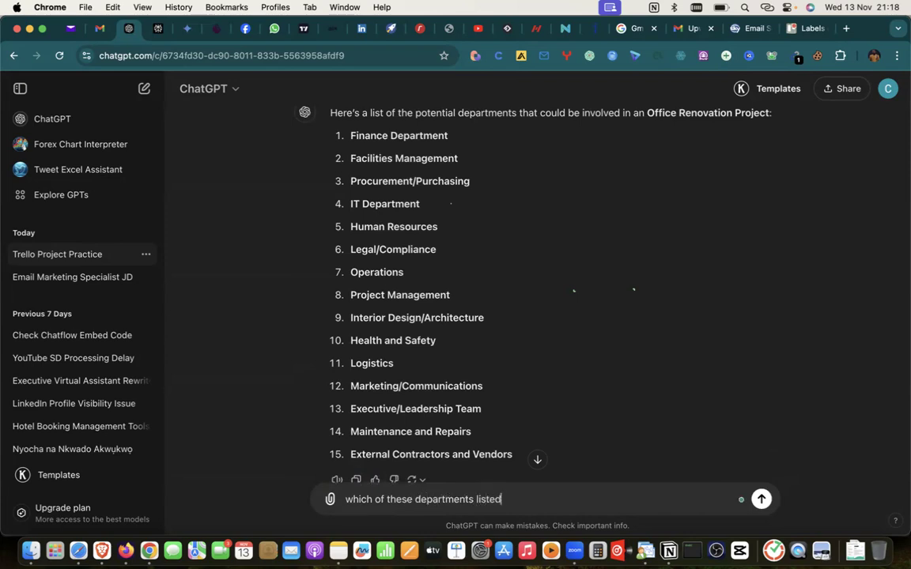
{"action": "type", "text": "s listed are"}
{"action": "type", "text": "solely involv"}
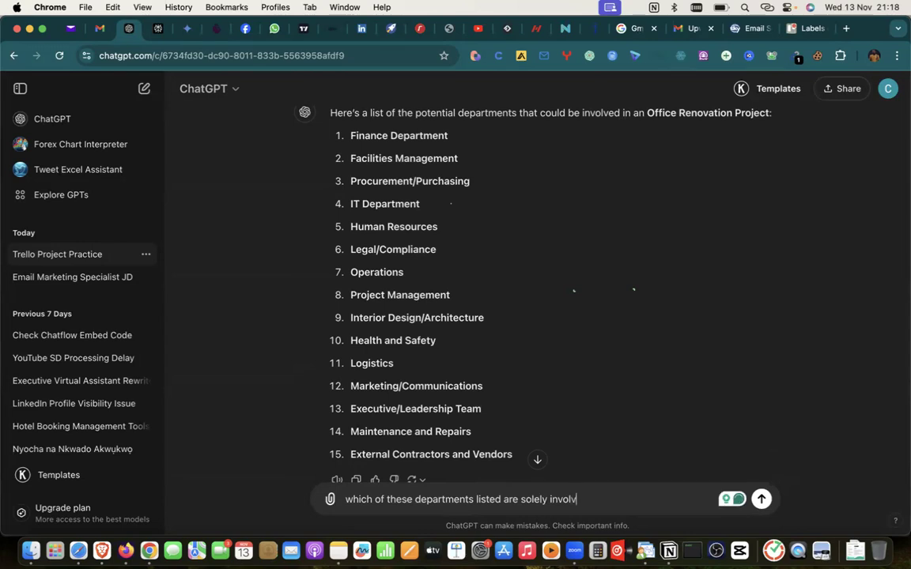
{"action": "type", "text": "ed in aproject "}
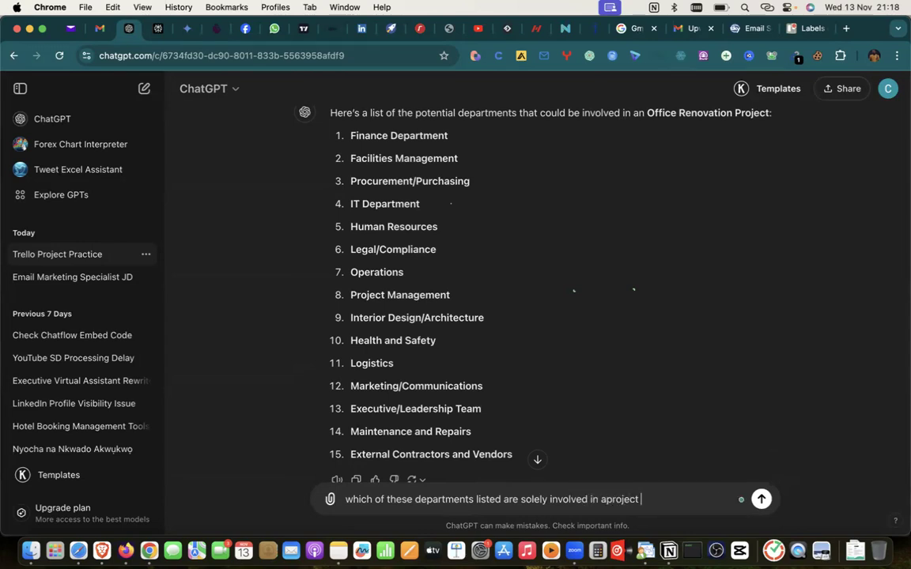
{"action": "key", "text": "BackSpace"}
{"action": "key", "text": "BackSpace"}
{"action": "key", "text": "BackSpace"}
{"action": "key", "text": "BackSpace"}
{"action": "key", "text": "BackSpace"}
{"action": "key", "text": "BackSpace"}
{"action": "key", "text": "BackSpace"}
{"action": "key", "text": "BackSpace"}
{"action": "key", "text": "BackSpace"}
{"action": "type", "text": "project like this, rm"}
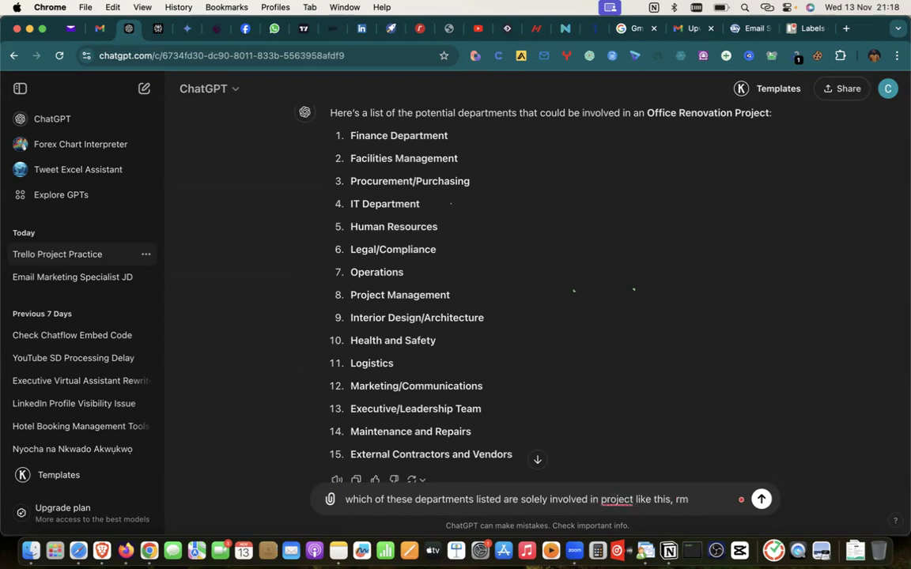
{"action": "type", "text": "oveve the departmen"}
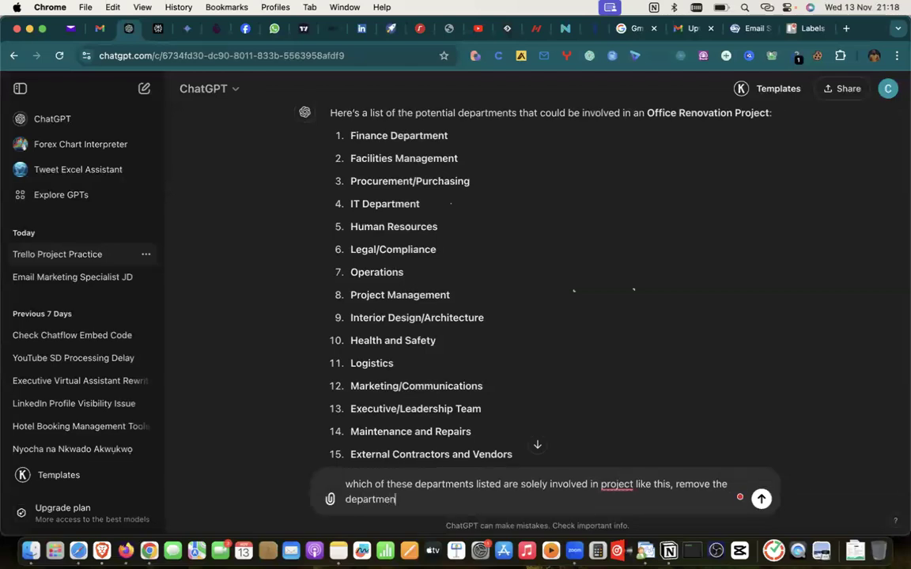
{"action": "type", "text": "ts athat are not necessary"}
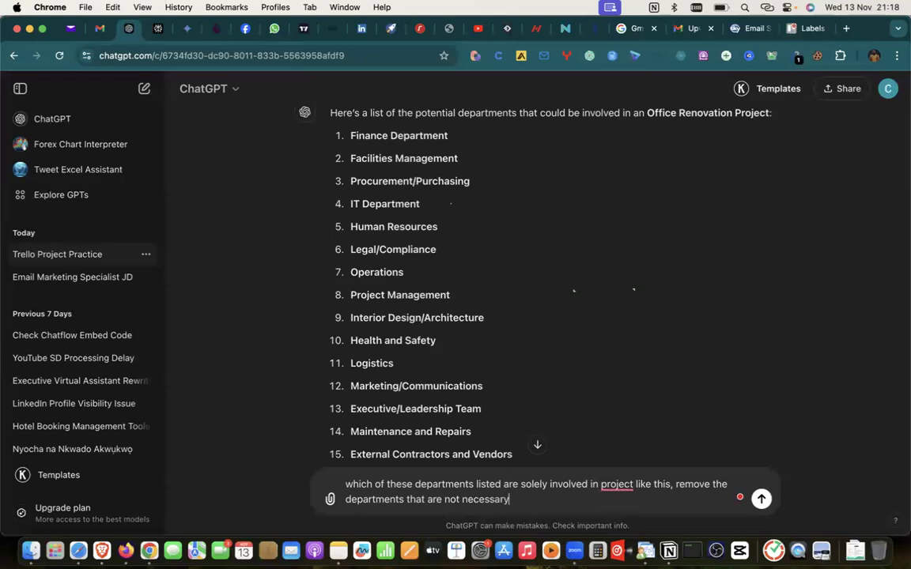
{"action": "key", "text": "Return"}
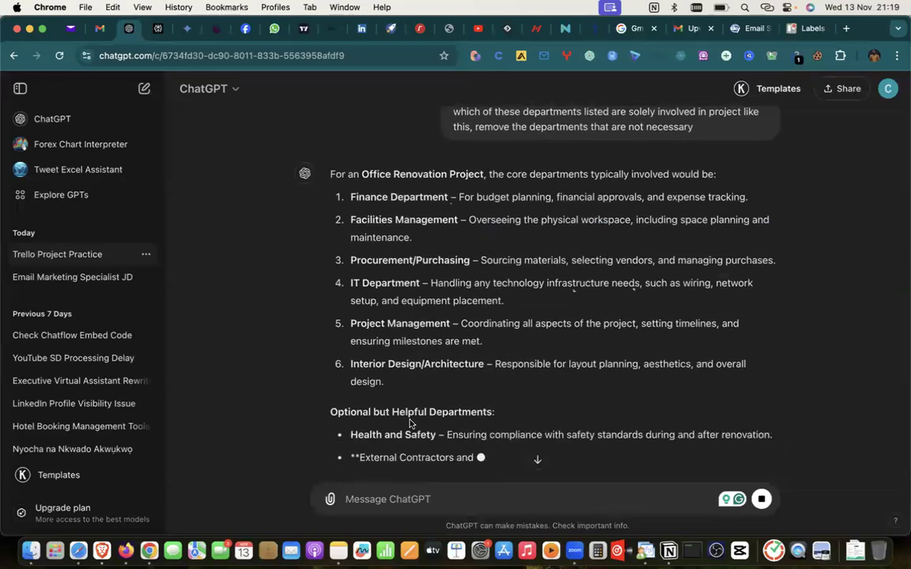
{"action": "scroll", "coordinate": [410, 420], "scroll_direction": "up", "scroll_amount": 1}
{"action": "scroll", "coordinate": [409, 420], "scroll_direction": "up", "scroll_amount": 8}
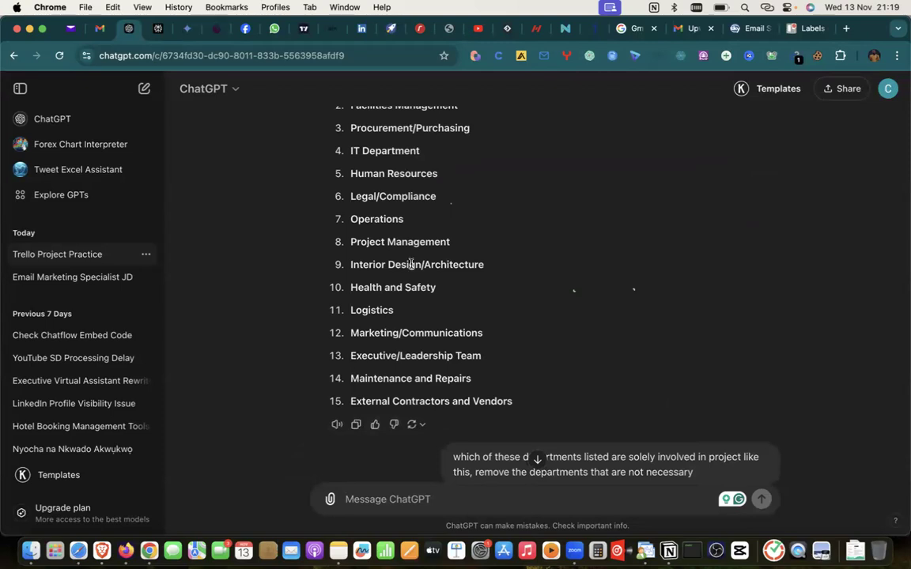
{"action": "scroll", "coordinate": [410, 264], "scroll_direction": "up", "scroll_amount": 4}
{"action": "scroll", "coordinate": [410, 264], "scroll_direction": "down", "scroll_amount": 3}
{"action": "scroll", "coordinate": [410, 269], "scroll_direction": "down", "scroll_amount": 8}
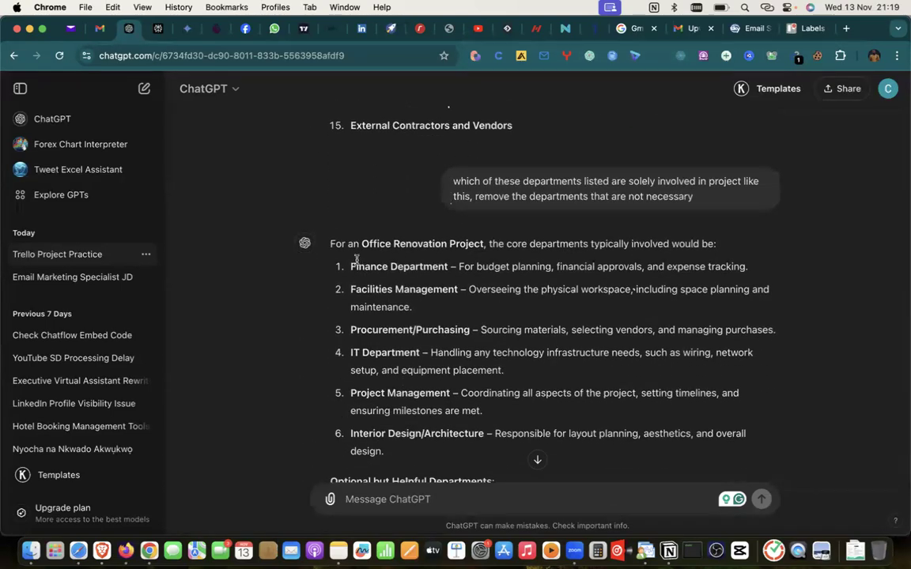
{"action": "scroll", "coordinate": [358, 242], "scroll_direction": "up", "scroll_amount": 6}
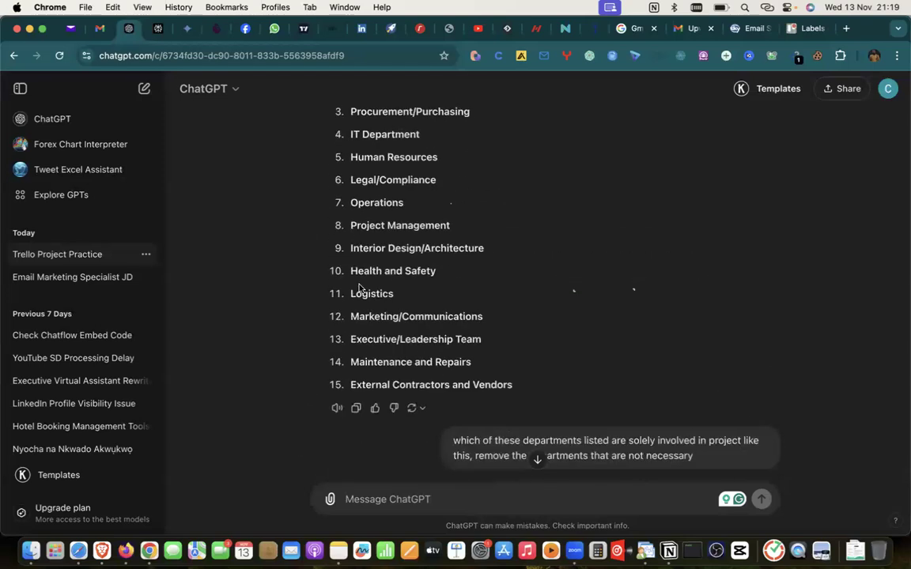
{"action": "scroll", "coordinate": [389, 335], "scroll_direction": "down", "scroll_amount": 7}
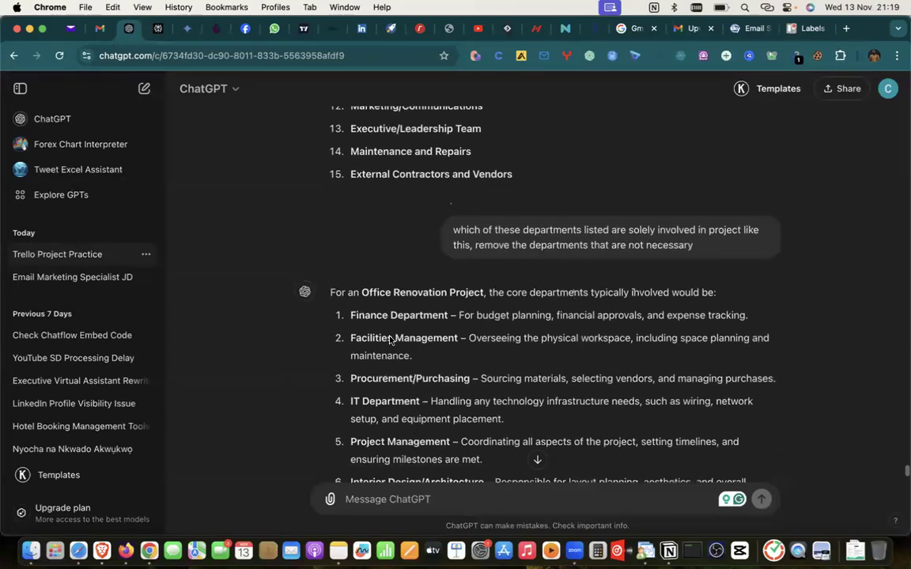
{"action": "scroll", "coordinate": [389, 339], "scroll_direction": "up", "scroll_amount": 6}
{"action": "scroll", "coordinate": [378, 264], "scroll_direction": "down", "scroll_amount": 6}
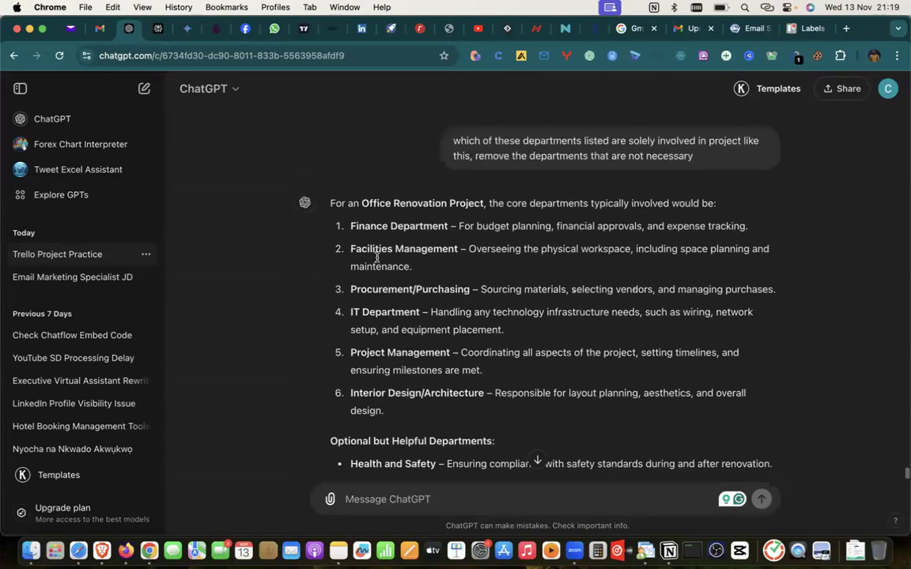
{"action": "scroll", "coordinate": [377, 258], "scroll_direction": "up", "scroll_amount": 7}
{"action": "scroll", "coordinate": [377, 261], "scroll_direction": "down", "scroll_amount": 2}
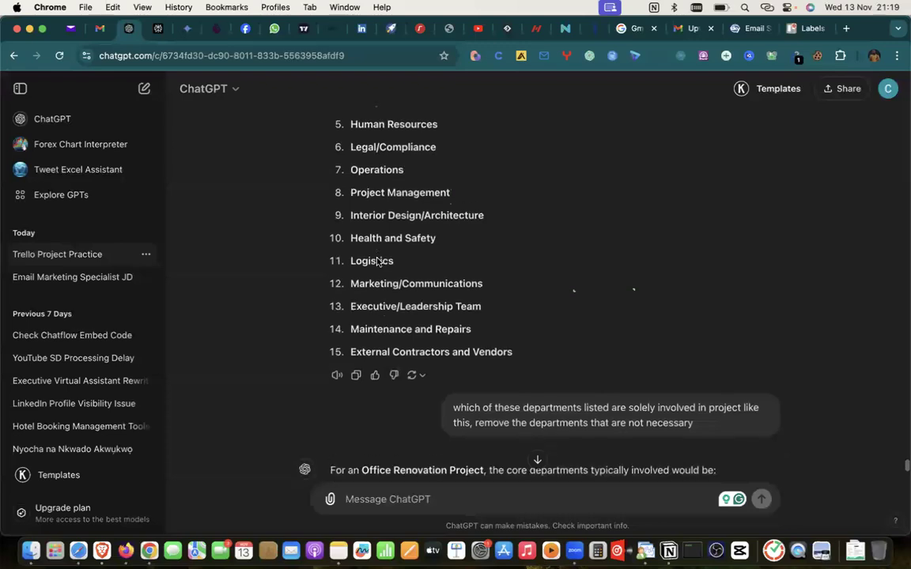
{"action": "scroll", "coordinate": [374, 259], "scroll_direction": "down", "scroll_amount": 1}
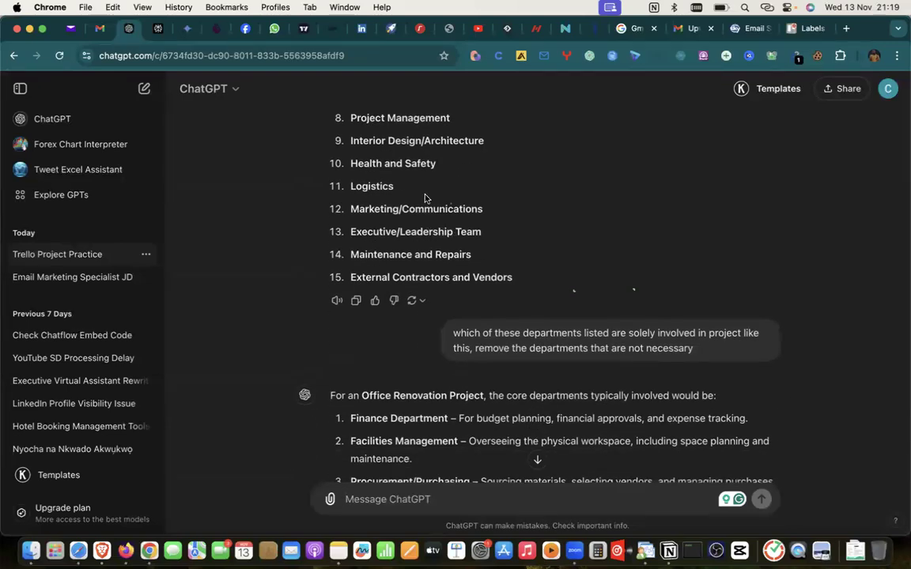
{"action": "scroll", "coordinate": [390, 206], "scroll_direction": "down", "scroll_amount": 5}
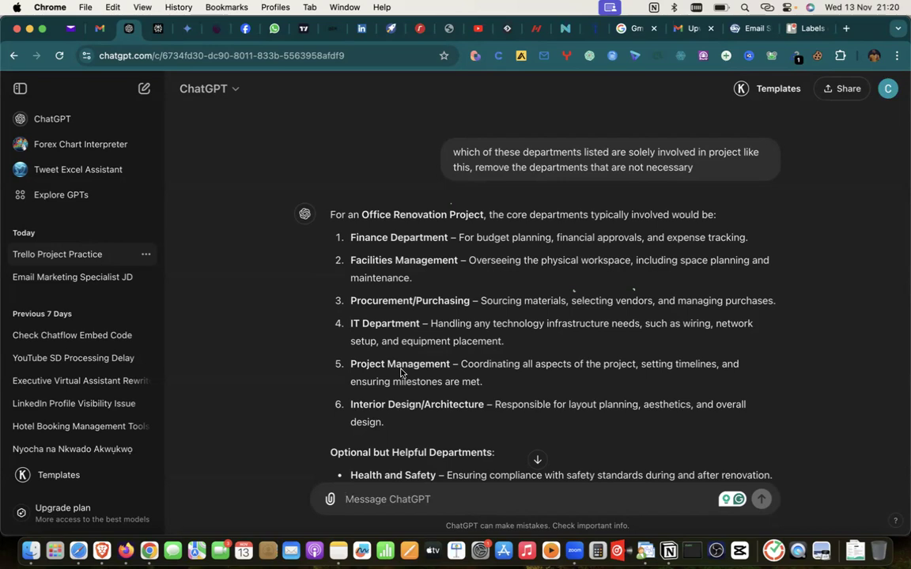
Step: Enable colorblind friendly mode from the Labels card's label picker
{"action": "left_click", "coordinate": [805, 30]}
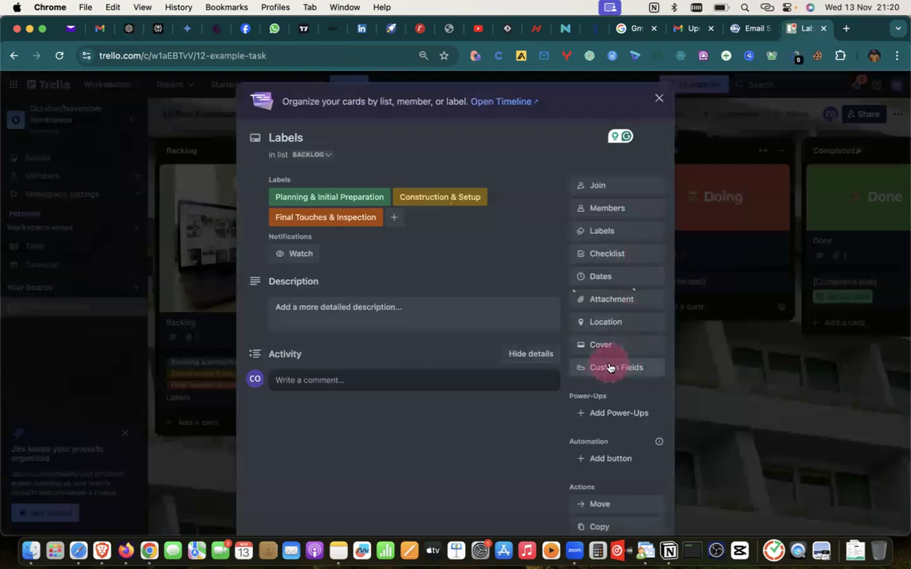
{"action": "left_click", "coordinate": [601, 230]}
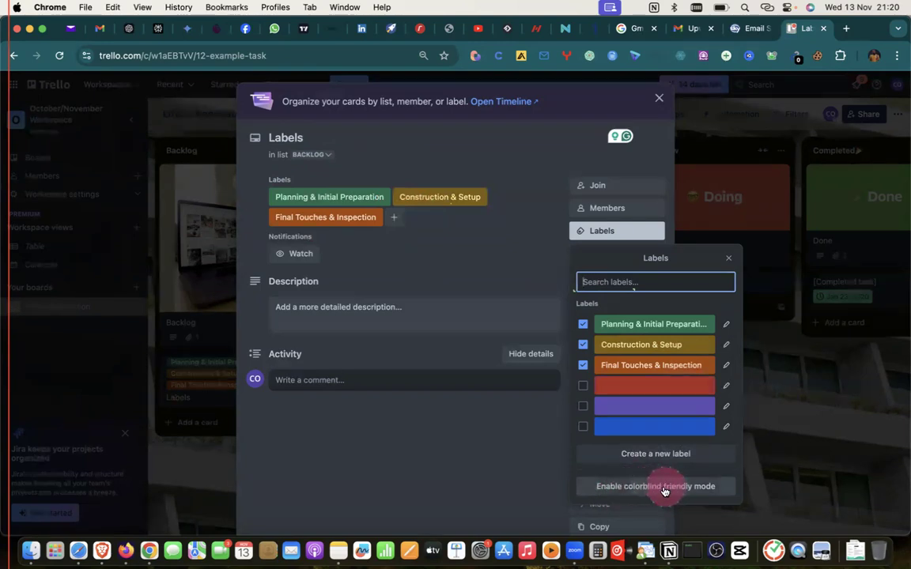
{"action": "left_click", "coordinate": [635, 487]}
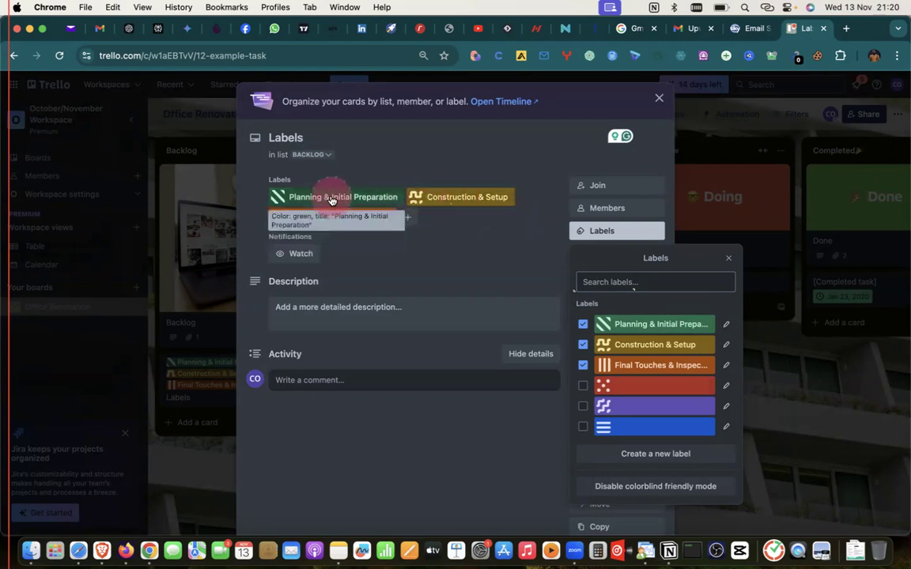
Step: Close the label picker and make a first attempt at a new custom field, then back out
{"action": "left_click", "coordinate": [731, 261]}
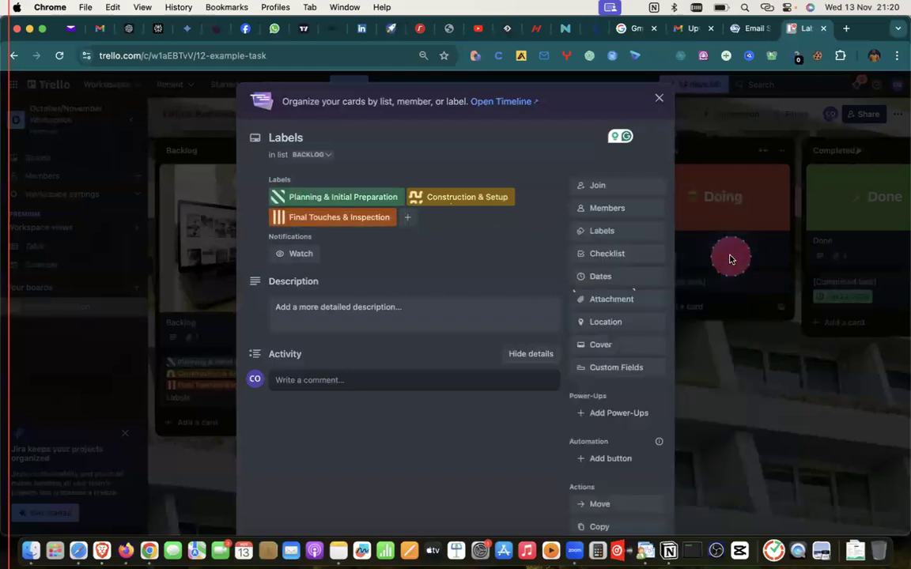
{"action": "left_click", "coordinate": [616, 370]}
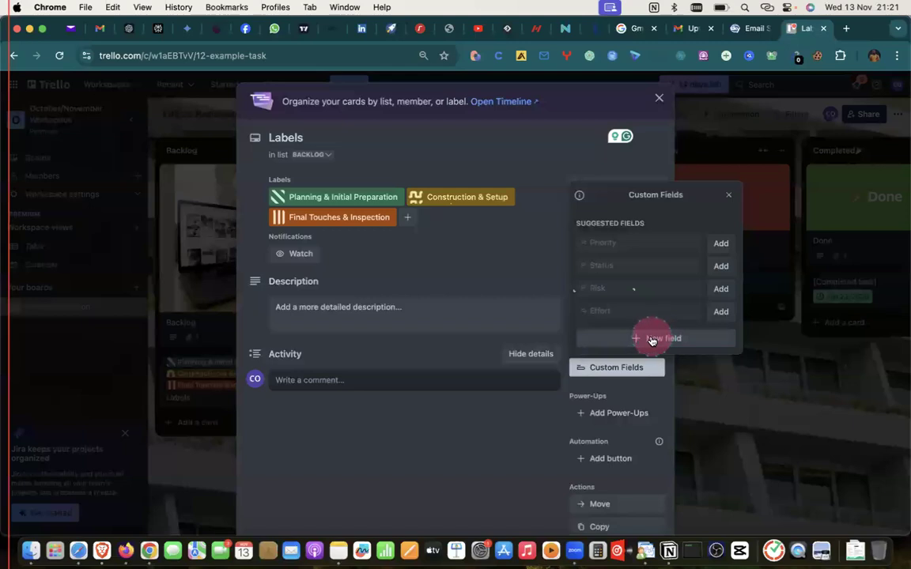
{"action": "left_click", "coordinate": [652, 339]}
{"action": "left_click", "coordinate": [625, 253]}
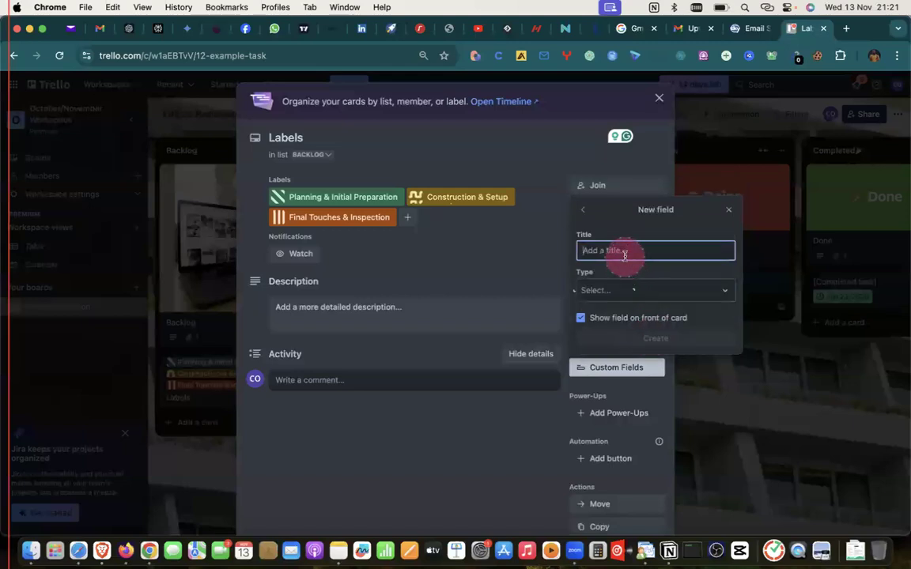
{"action": "left_click", "coordinate": [584, 210]}
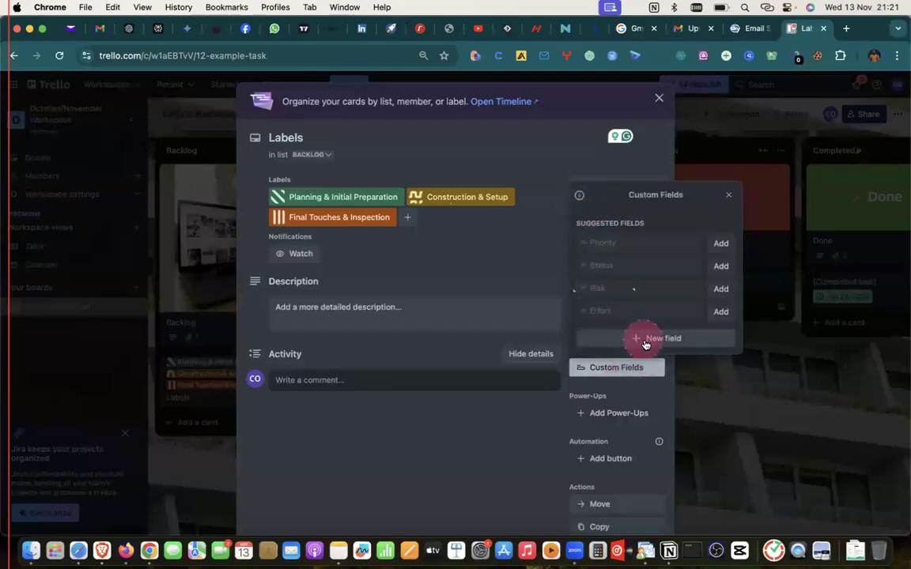
{"action": "left_click", "coordinate": [487, 455]}
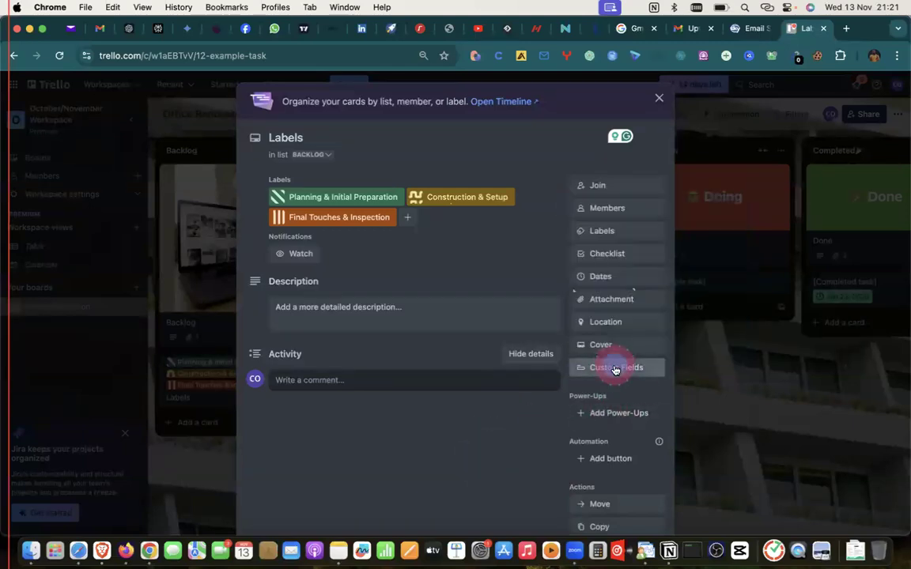
Step: Start a new custom field titled 'Departments' with the Dropdown type, then return to ChatGPT
{"action": "left_click", "coordinate": [615, 368]}
{"action": "left_click", "coordinate": [647, 338]}
{"action": "left_click", "coordinate": [631, 251]}
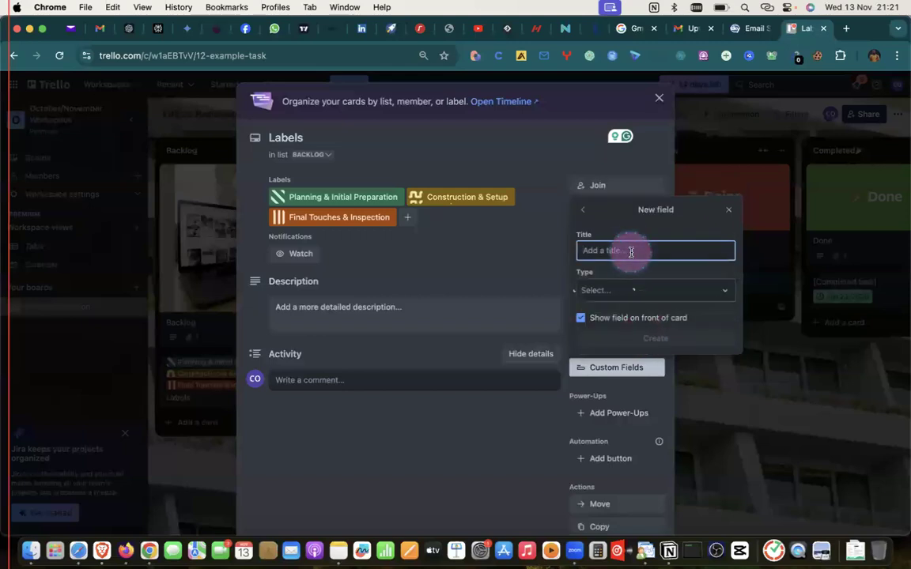
{"action": "type", "text": "Departments"}
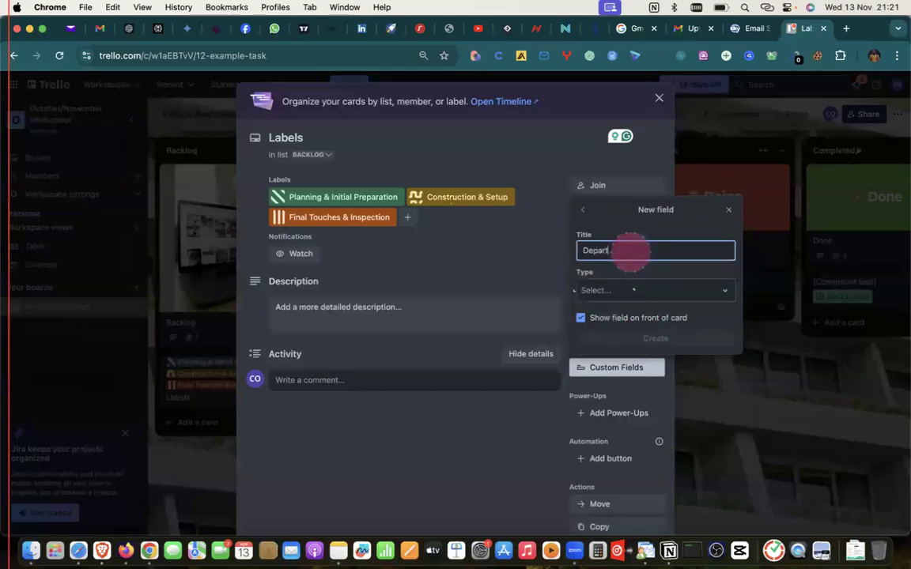
{"action": "left_click", "coordinate": [628, 292]}
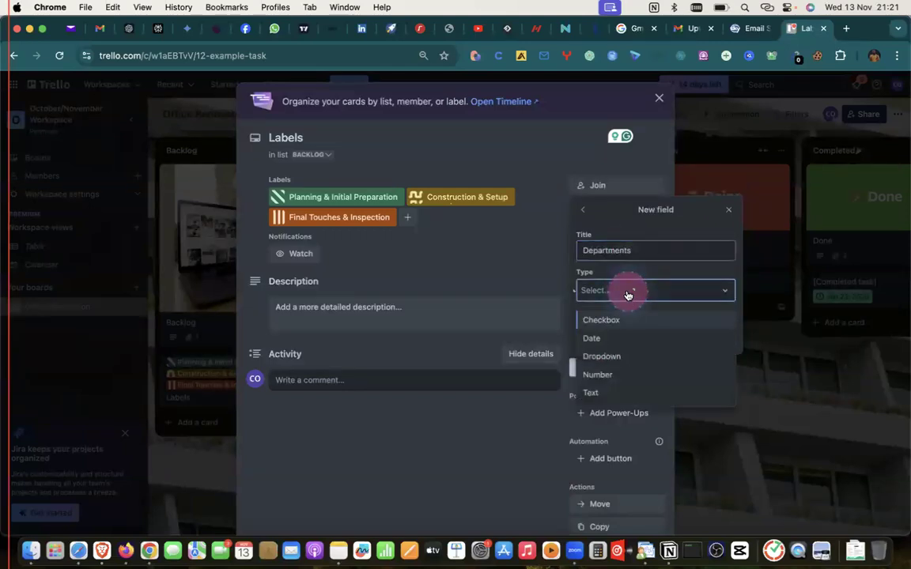
{"action": "left_click", "coordinate": [600, 358]}
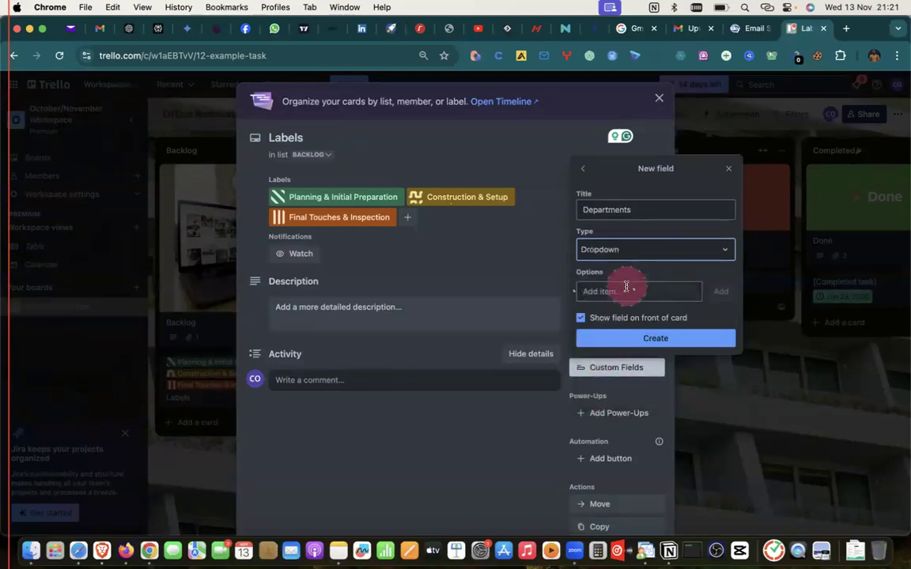
{"action": "left_click", "coordinate": [129, 29]}
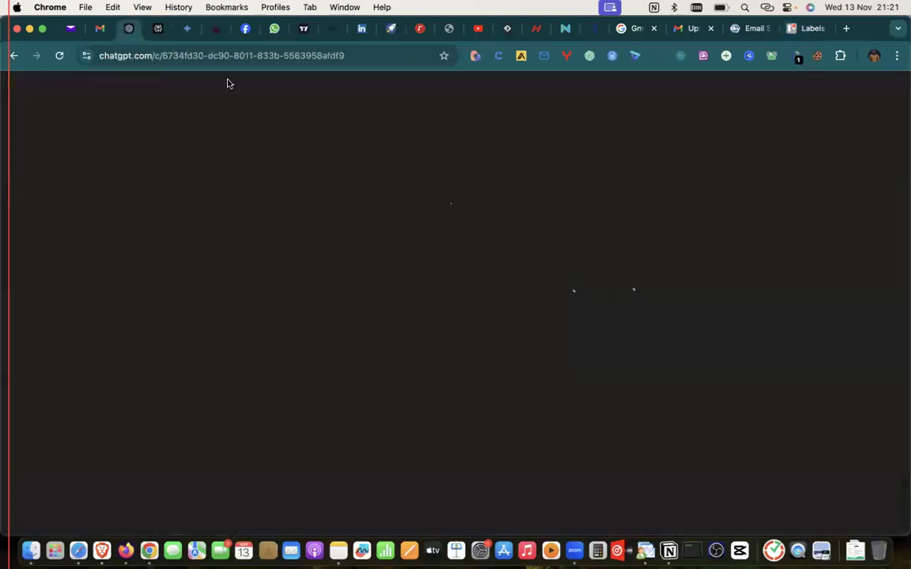
Step: Add 'Finance Department' from ChatGPT's answer as the first dropdown option
{"action": "left_click_drag", "start_coordinate": [351, 237], "coordinate": [445, 239]}
{"action": "key", "text": "super+c"}
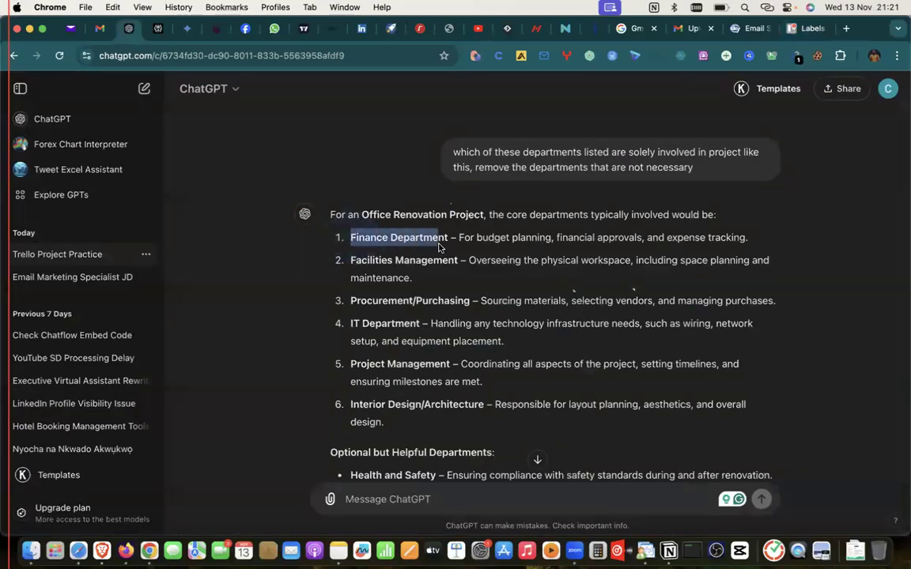
{"action": "left_click", "coordinate": [812, 28]}
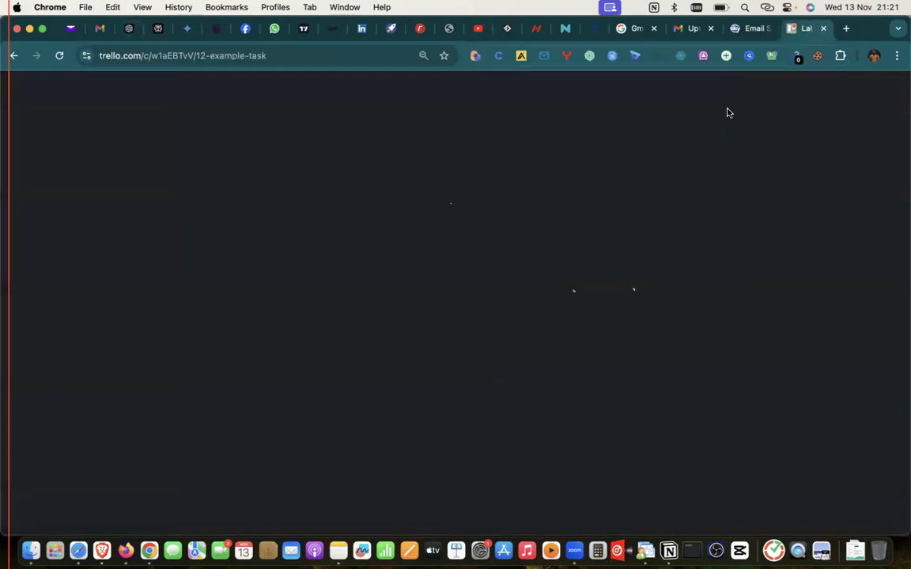
{"action": "left_click", "coordinate": [624, 291]}
{"action": "key", "text": "super+v"}
{"action": "left_click", "coordinate": [640, 340]}
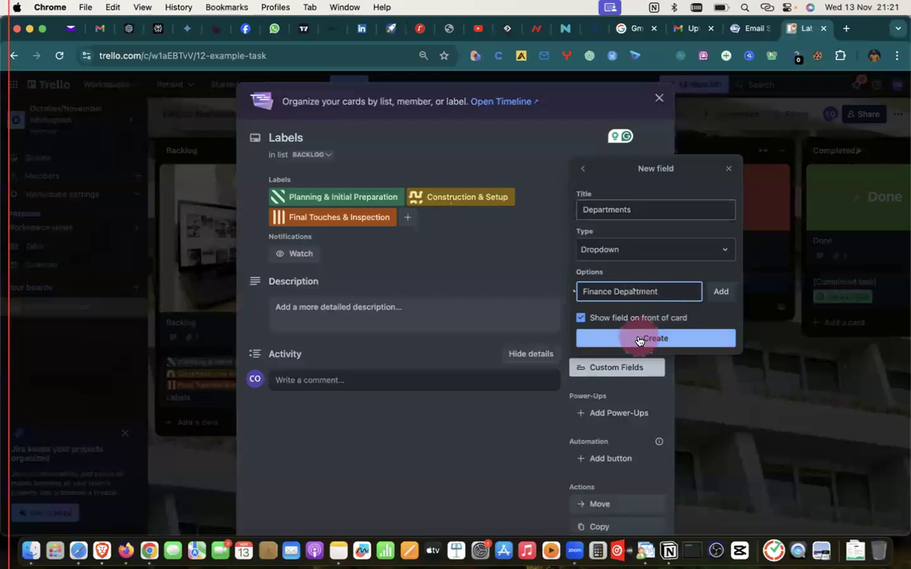
{"action": "left_click", "coordinate": [718, 291]}
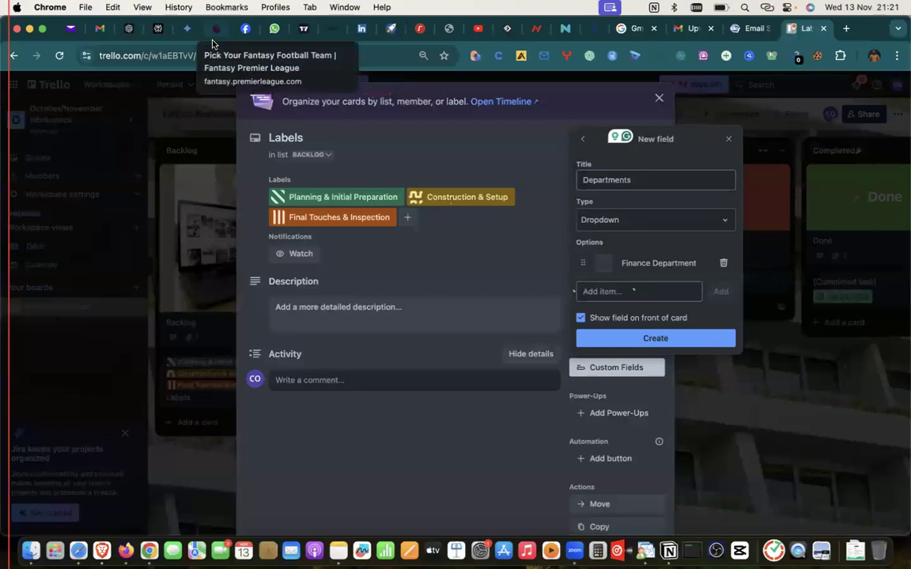
Step: Copy 'Facilities Management' from ChatGPT and add it as the second option
{"action": "left_click", "coordinate": [129, 29]}
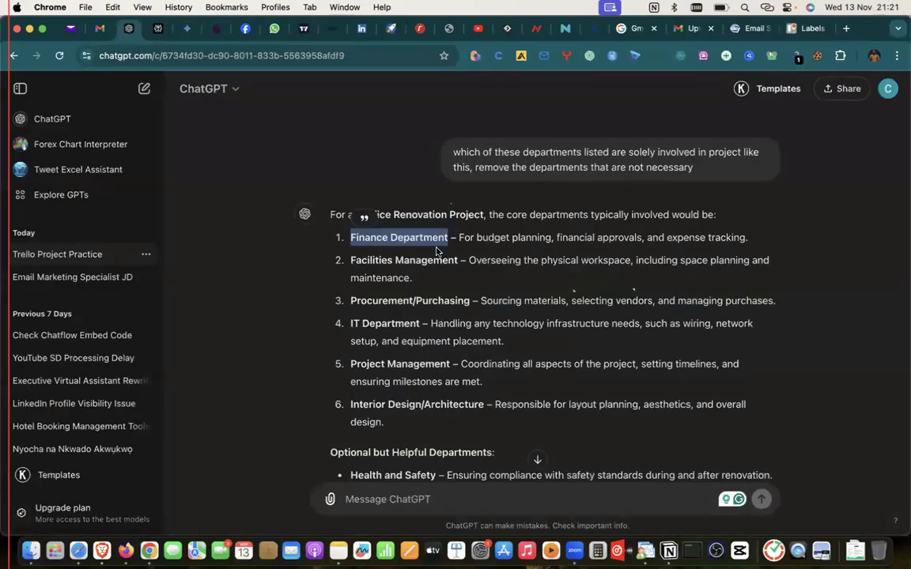
{"action": "left_click", "coordinate": [394, 257]}
{"action": "left_click_drag", "start_coordinate": [351, 260], "coordinate": [460, 257]}
{"action": "key", "text": "super+c"}
{"action": "left_click", "coordinate": [799, 30]}
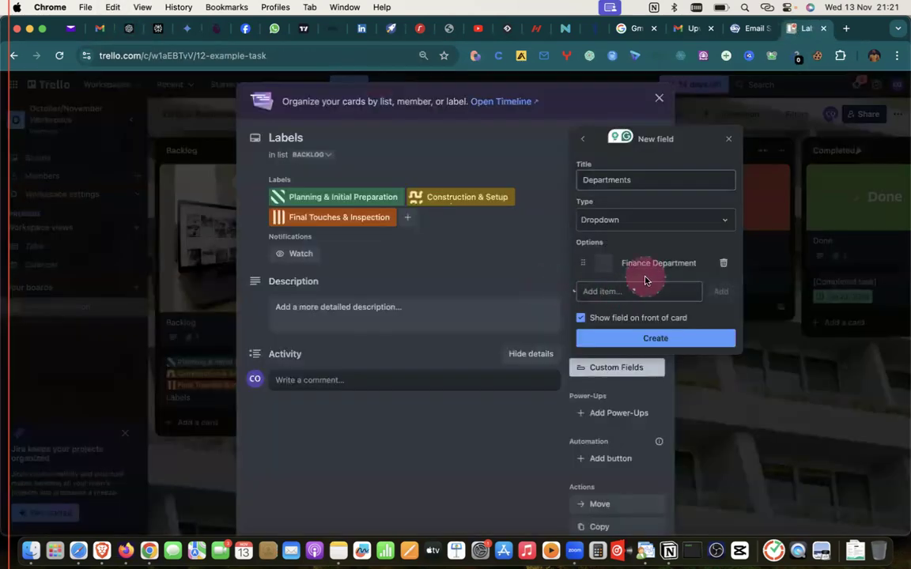
{"action": "left_click", "coordinate": [627, 291]}
{"action": "key", "text": "super+v"}
{"action": "left_click", "coordinate": [722, 292]}
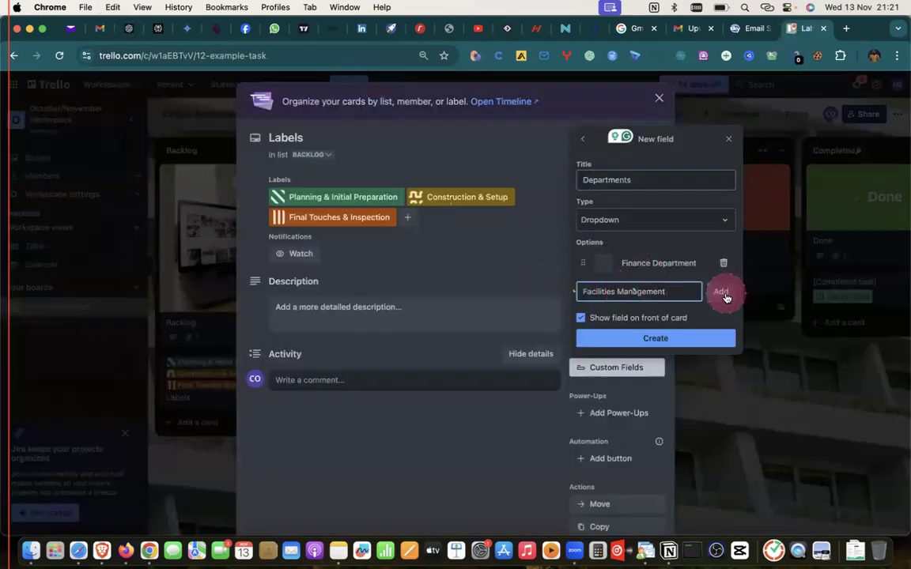
Step: Copy 'Procurement/Purchasing' from ChatGPT and add it as the third option
{"action": "left_click", "coordinate": [129, 28]}
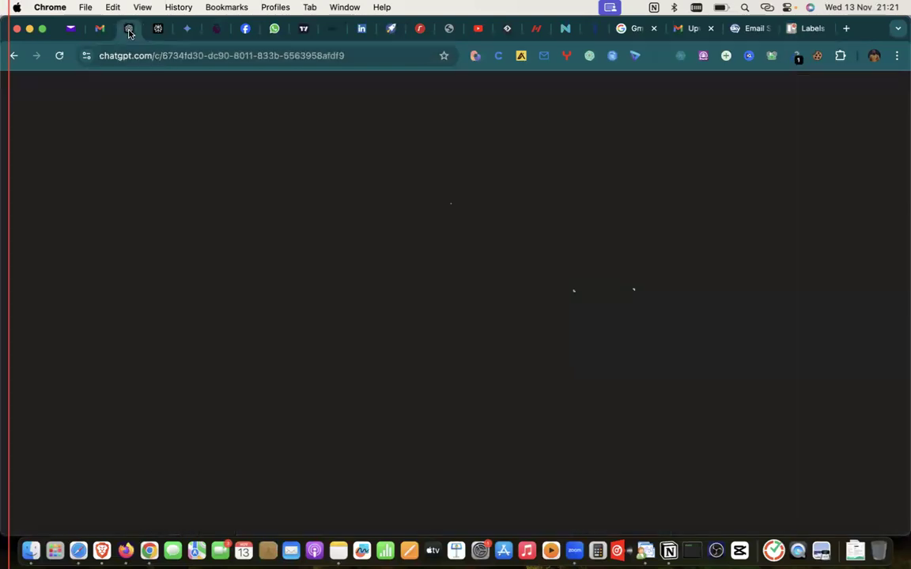
{"action": "left_click_drag", "start_coordinate": [348, 304], "coordinate": [470, 301]}
{"action": "key", "text": "super+c"}
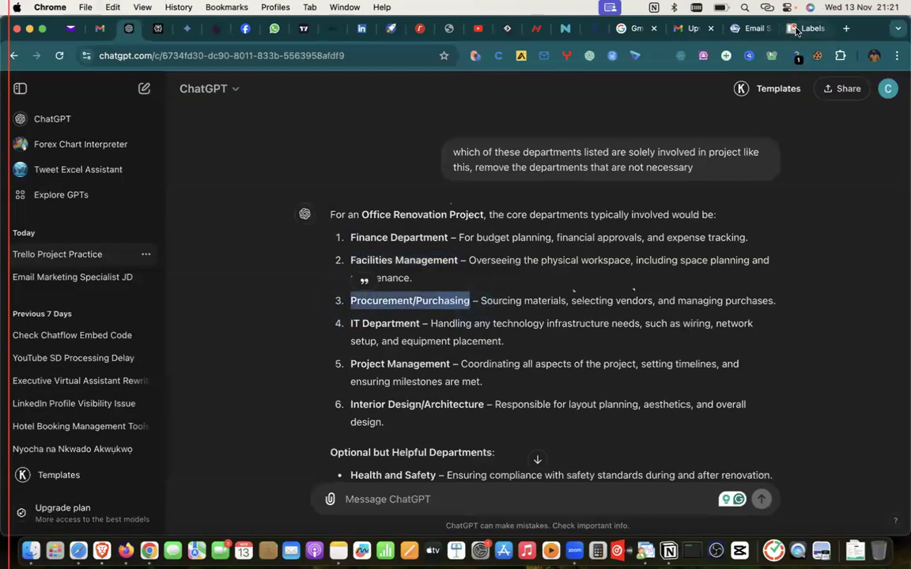
{"action": "left_click", "coordinate": [802, 29]}
{"action": "left_click", "coordinate": [600, 294]}
{"action": "key", "text": "super+v"}
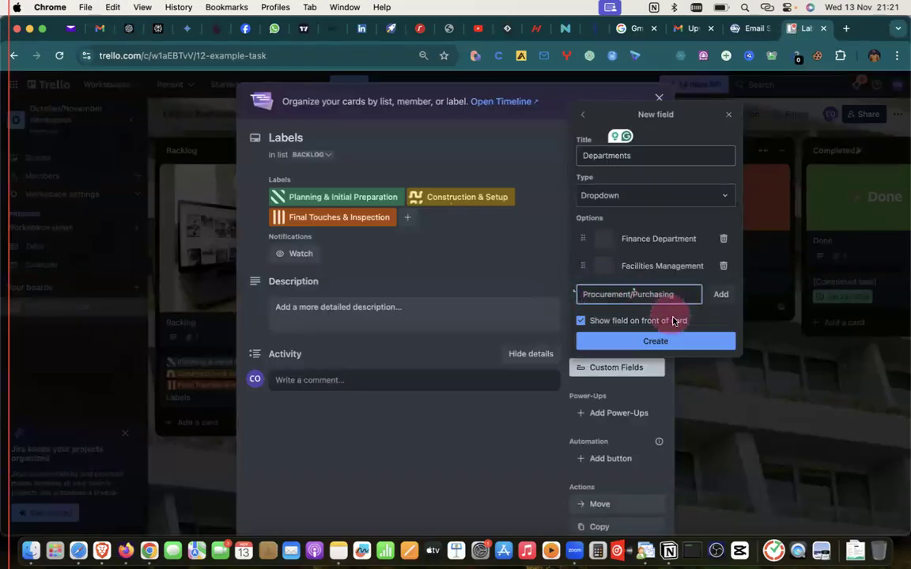
{"action": "left_click", "coordinate": [720, 294]}
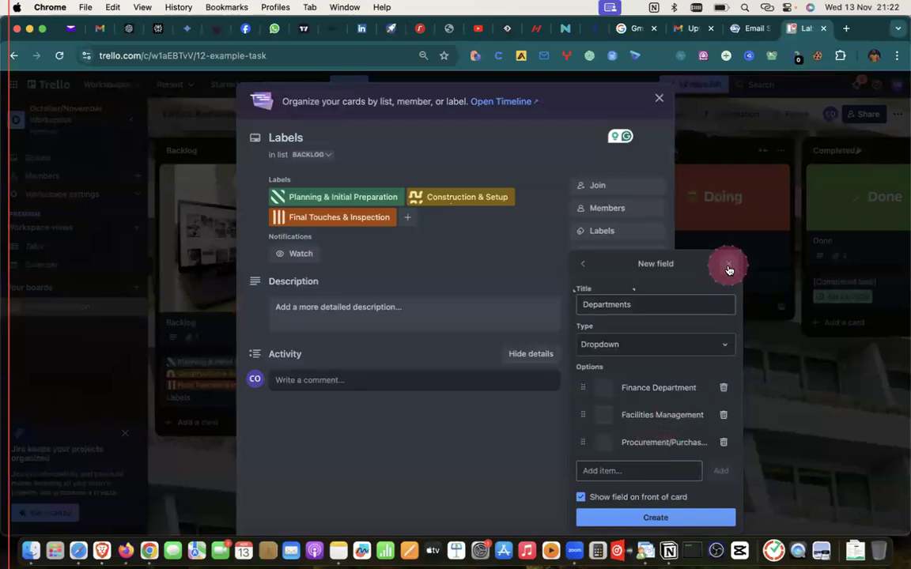
Step: Copy 'IT Department' from ChatGPT and add it as a dropdown option
{"action": "left_click", "coordinate": [126, 29]}
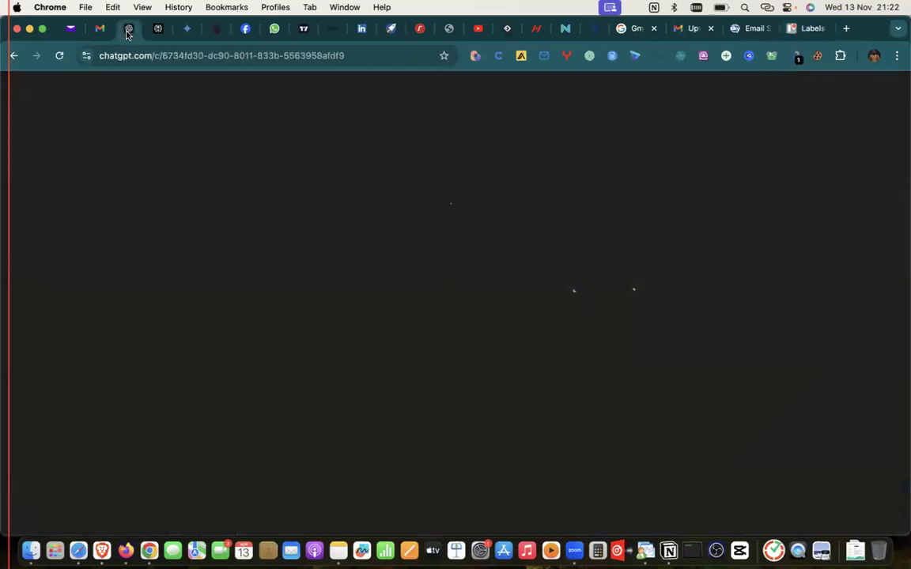
{"action": "left_click_drag", "start_coordinate": [351, 323], "coordinate": [420, 324]}
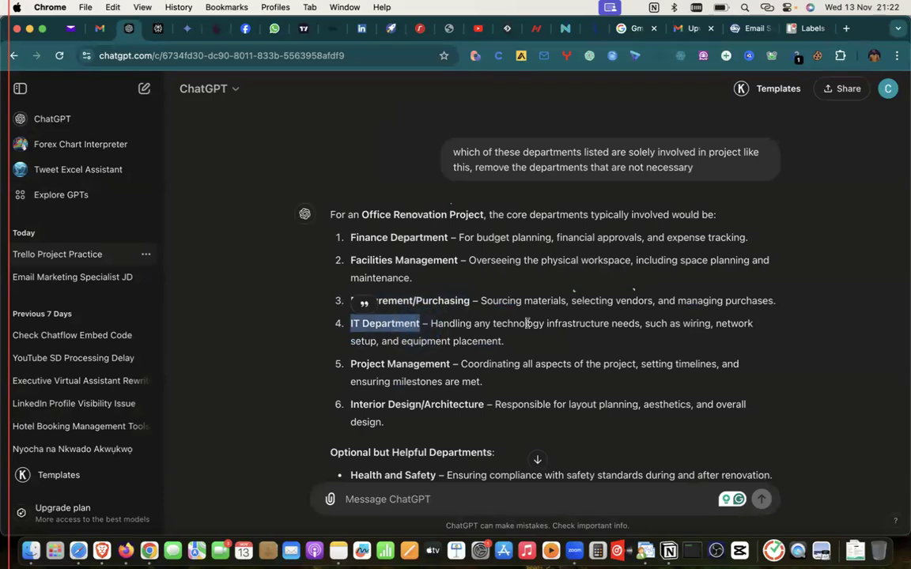
{"action": "left_click", "coordinate": [808, 29]}
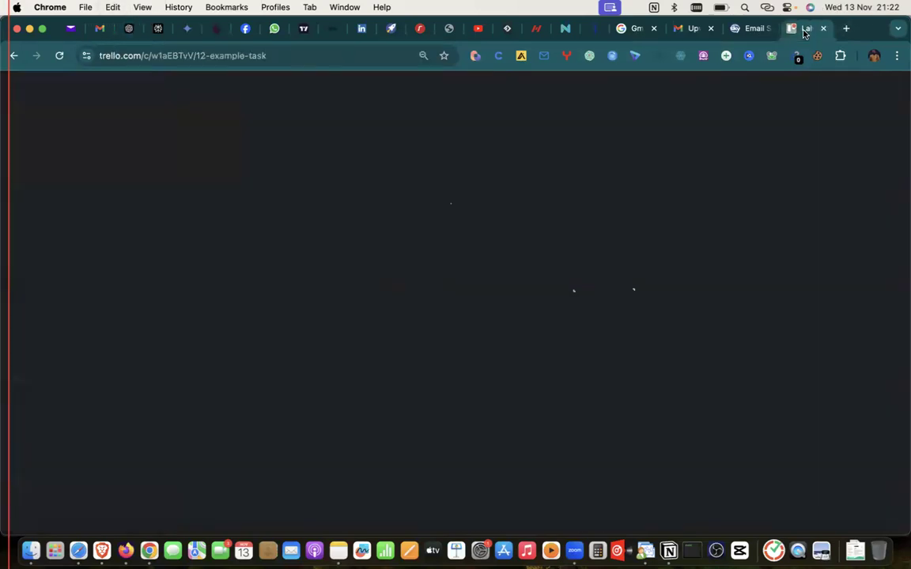
{"action": "left_click", "coordinate": [633, 470]}
{"action": "key", "text": "super+v"}
{"action": "left_click", "coordinate": [720, 470]}
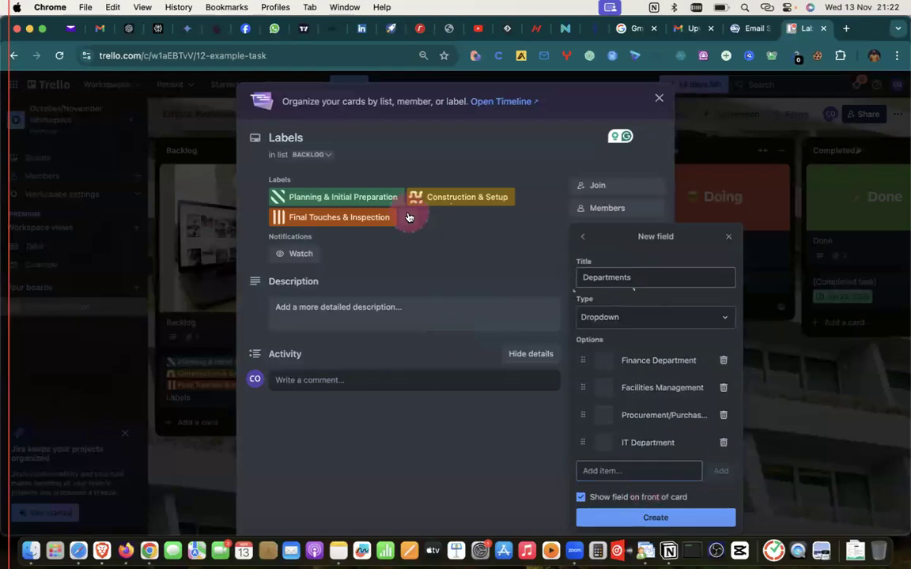
Step: Copy 'Project Management' from ChatGPT and add it as a dropdown option
{"action": "left_click", "coordinate": [129, 29]}
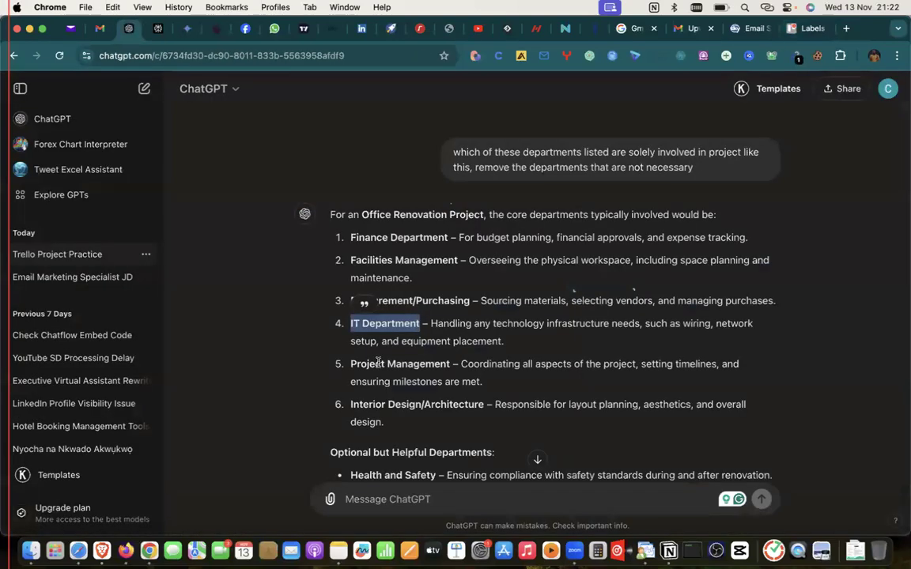
{"action": "double_click", "coordinate": [361, 363]}
{"action": "left_click", "coordinate": [352, 362]}
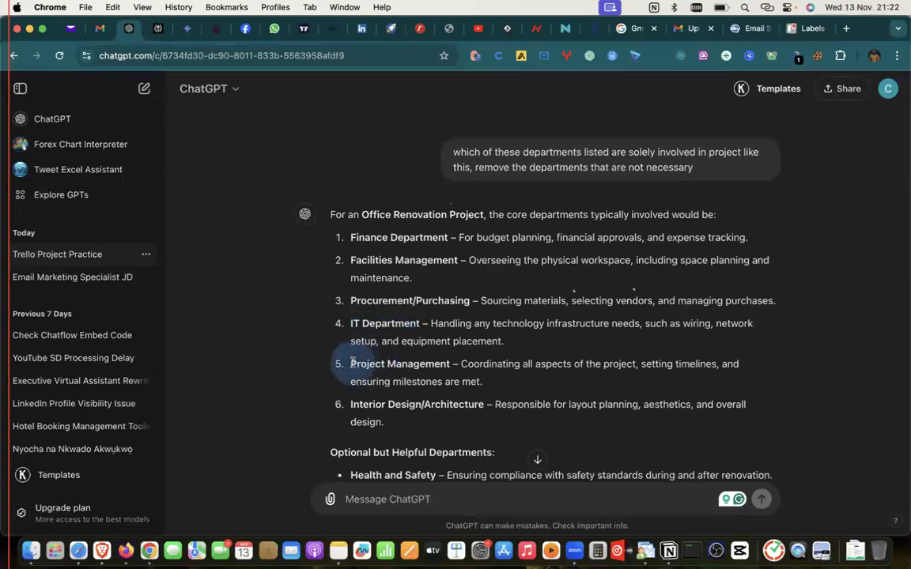
{"action": "left_click", "coordinate": [451, 362], "text": "shift"}
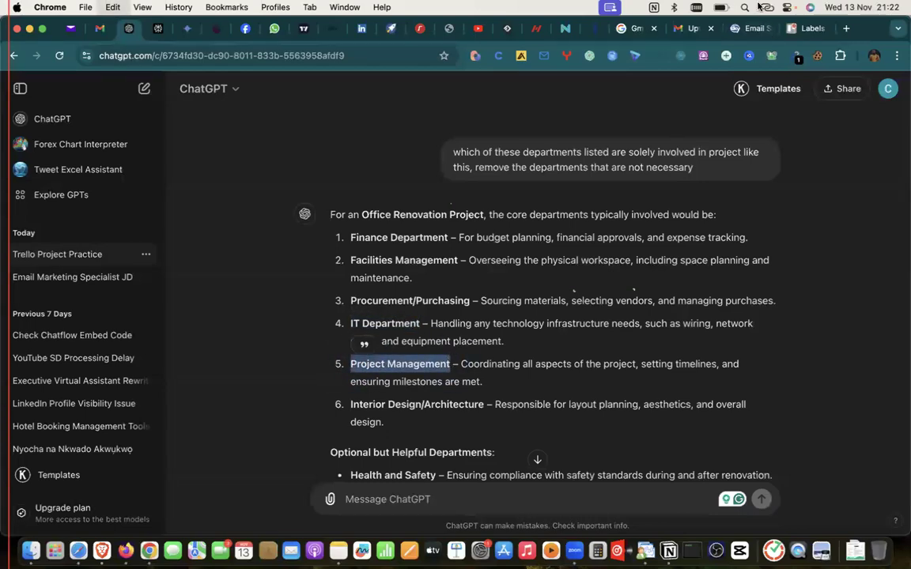
{"action": "left_click", "coordinate": [808, 29]}
{"action": "left_click", "coordinate": [615, 470]}
{"action": "key", "text": "super+v"}
{"action": "left_click", "coordinate": [720, 470]}
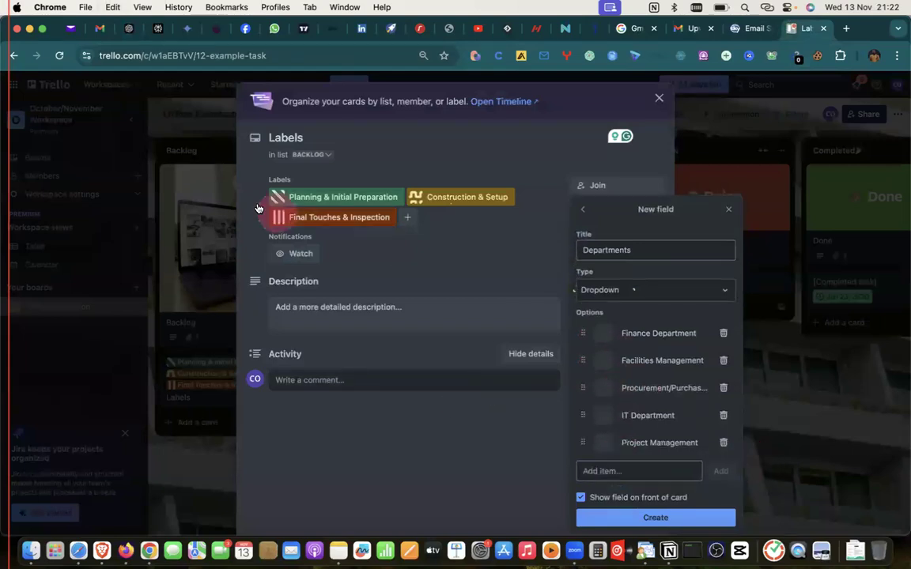
Step: Copy 'Interior Design/Architecture' from ChatGPT and add it as the sixth option
{"action": "left_click", "coordinate": [125, 30]}
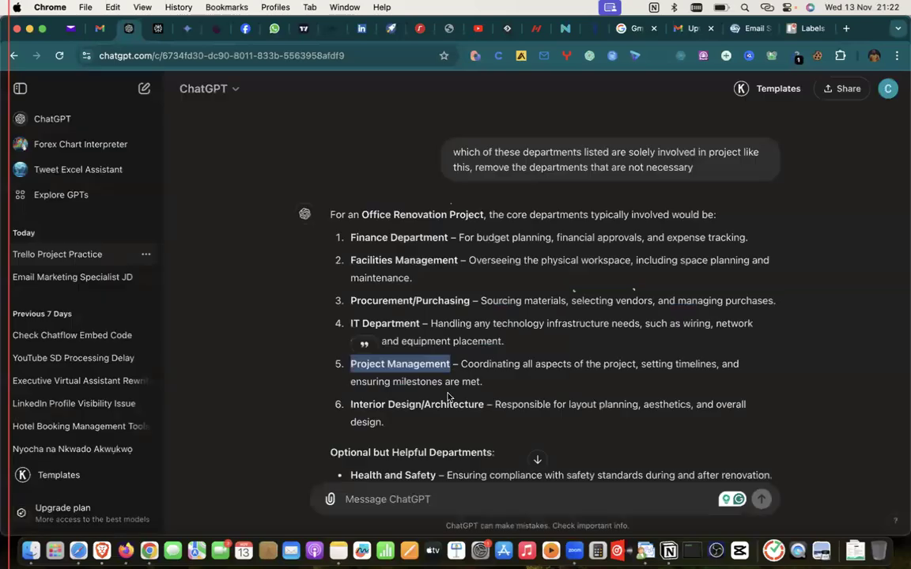
{"action": "left_click_drag", "start_coordinate": [348, 399], "coordinate": [471, 404]}
{"action": "left_click", "coordinate": [382, 401]}
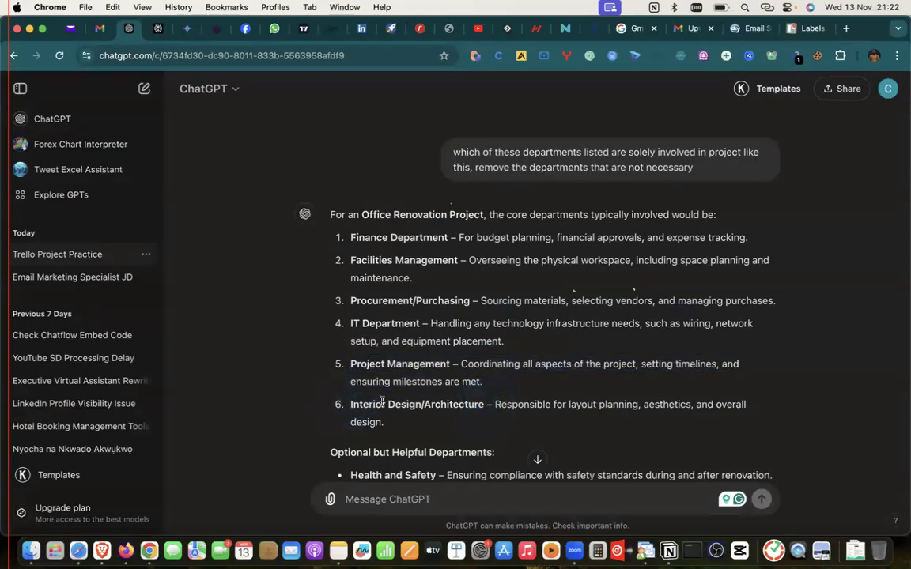
{"action": "left_click_drag", "start_coordinate": [351, 404], "coordinate": [484, 405]}
{"action": "key", "text": "super+c"}
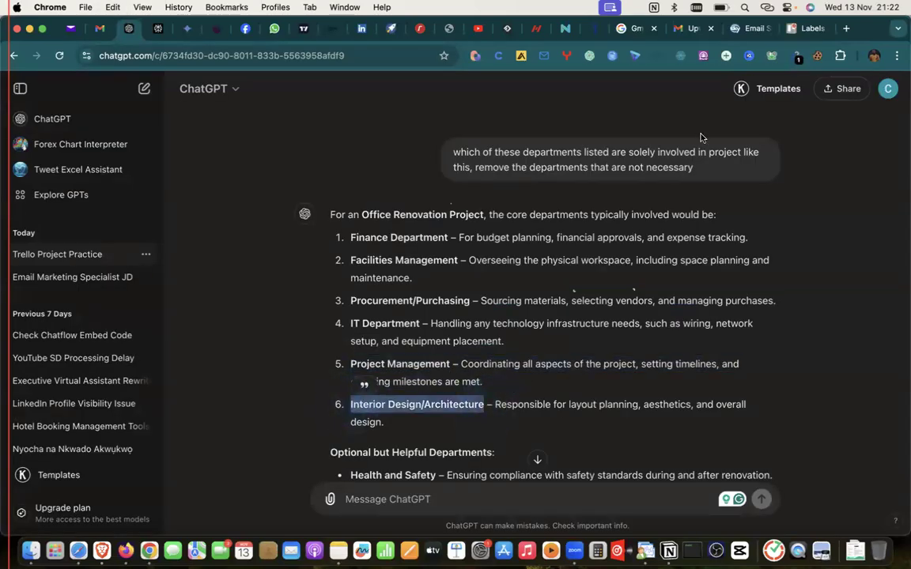
{"action": "left_click", "coordinate": [806, 28]}
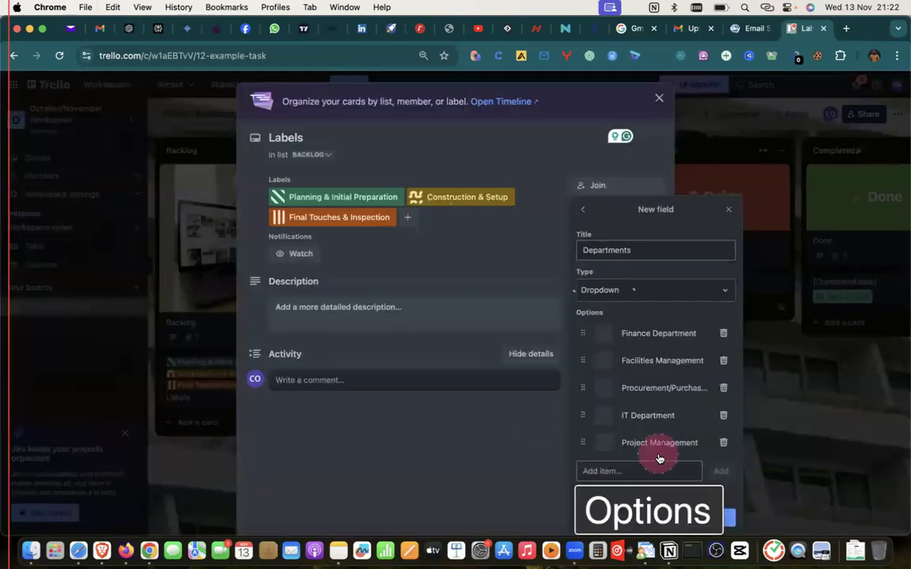
{"action": "left_click", "coordinate": [637, 470]}
{"action": "key", "text": "super+v"}
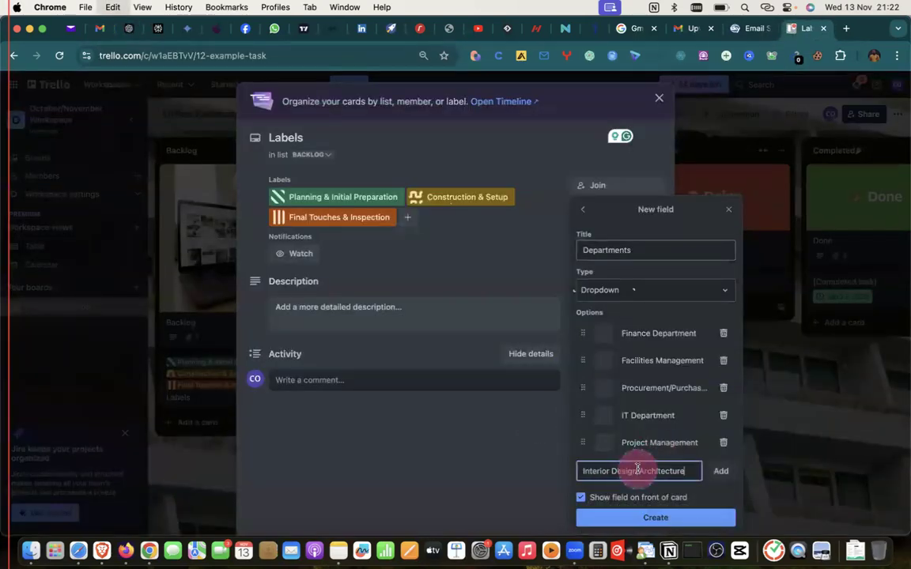
{"action": "left_click", "coordinate": [720, 471]}
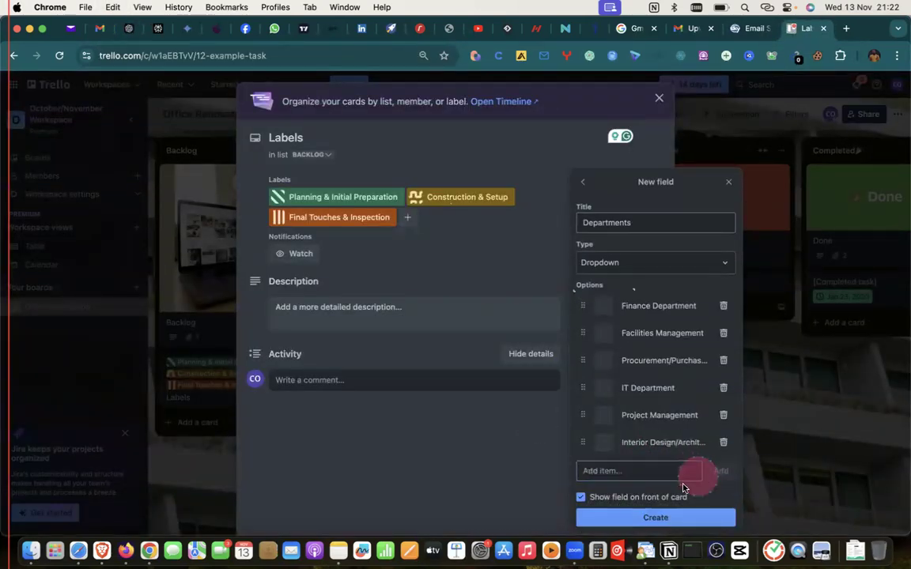
Step: Create the Departments field and check its six options in the card's dropdown, leaving it unset
{"action": "left_click", "coordinate": [632, 518]}
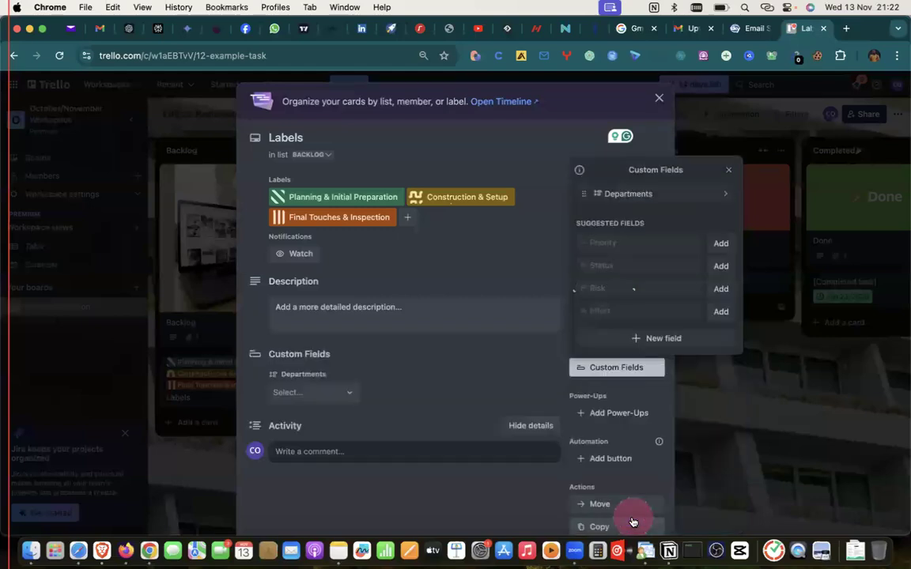
{"action": "left_click", "coordinate": [346, 392]}
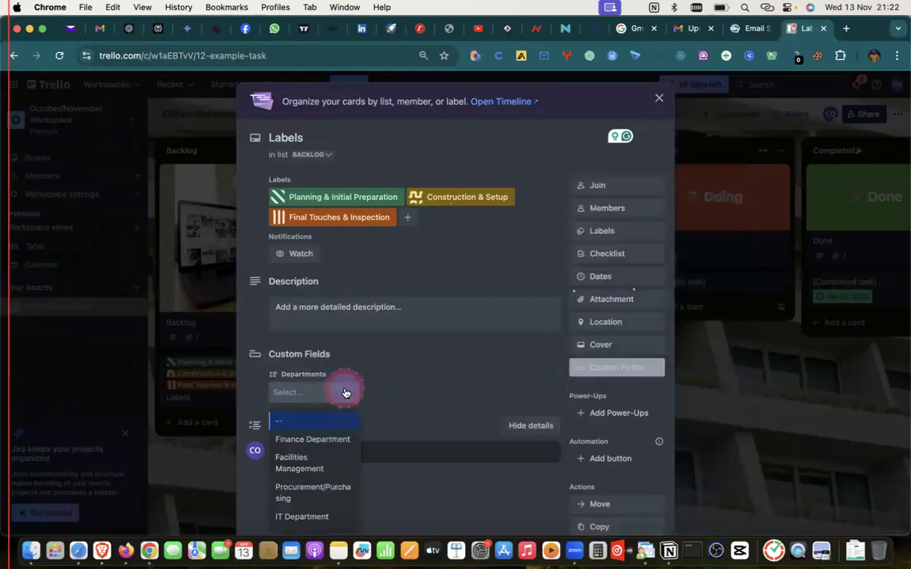
{"action": "scroll", "coordinate": [328, 404], "scroll_direction": "down", "scroll_amount": 3}
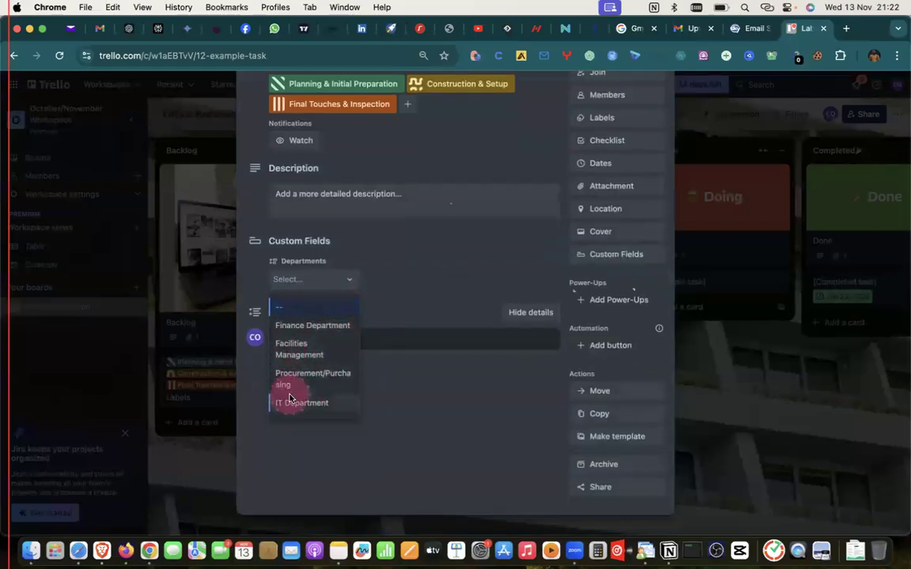
{"action": "scroll", "coordinate": [289, 387], "scroll_direction": "down", "scroll_amount": 2}
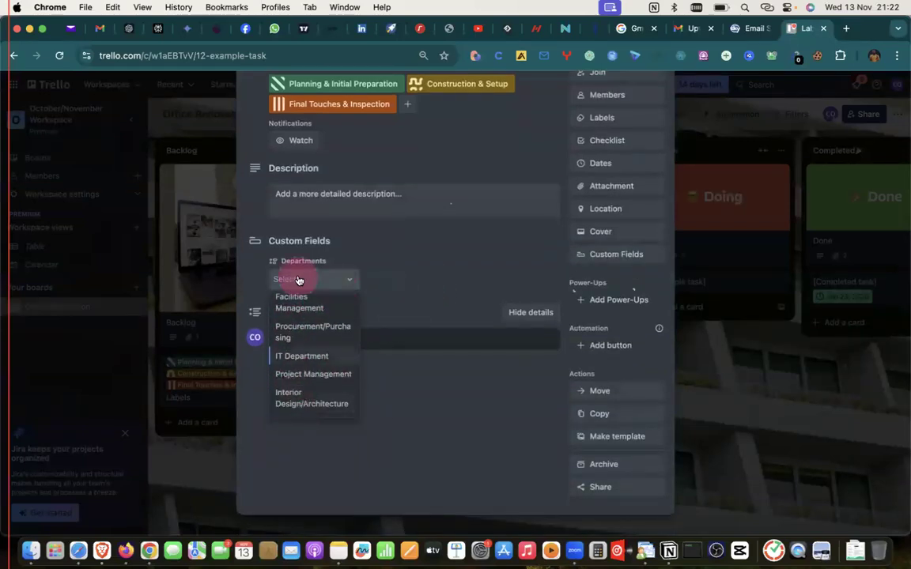
{"action": "left_click", "coordinate": [348, 279]}
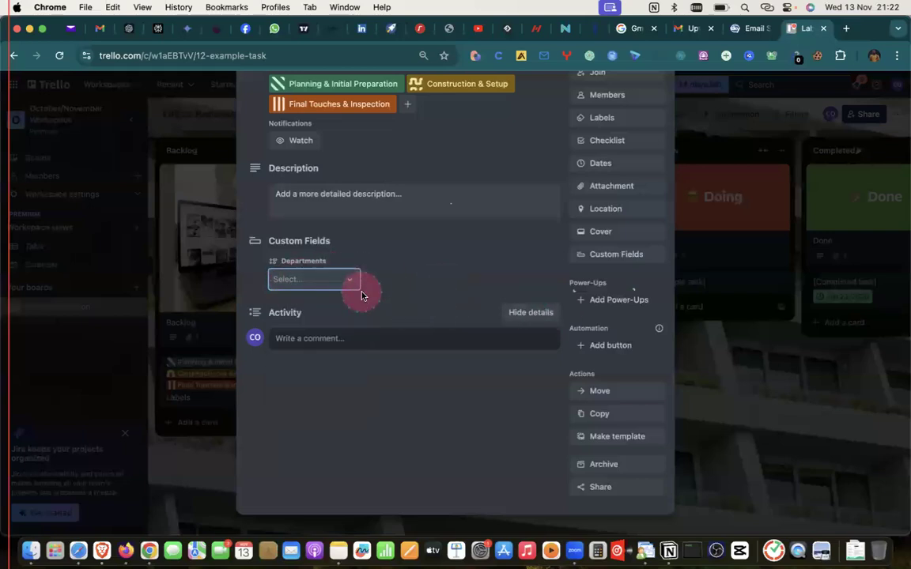
{"action": "left_click", "coordinate": [633, 254]}
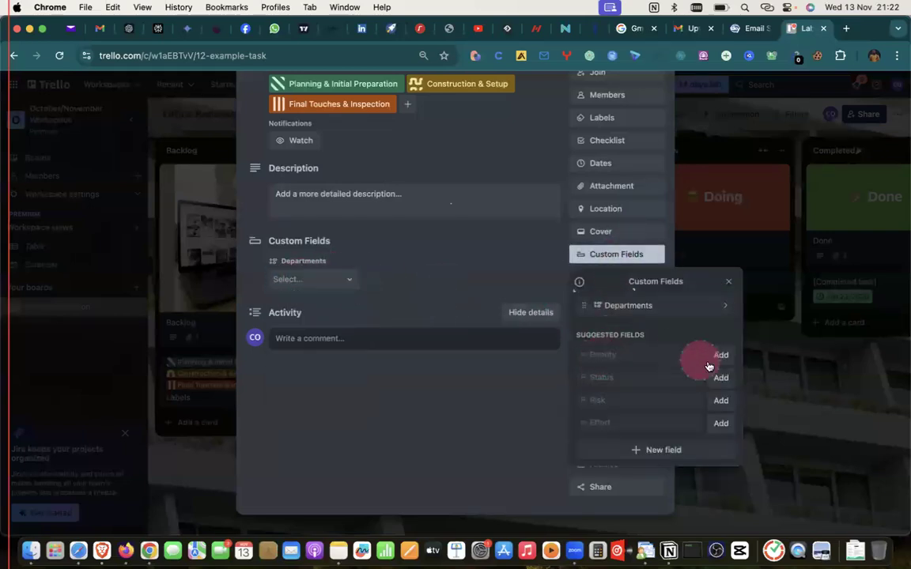
Step: Colour the Departments options: Finance Department blue, Facilities Management a colour, Procurement/Purchasing pink
{"action": "left_click", "coordinate": [642, 308]}
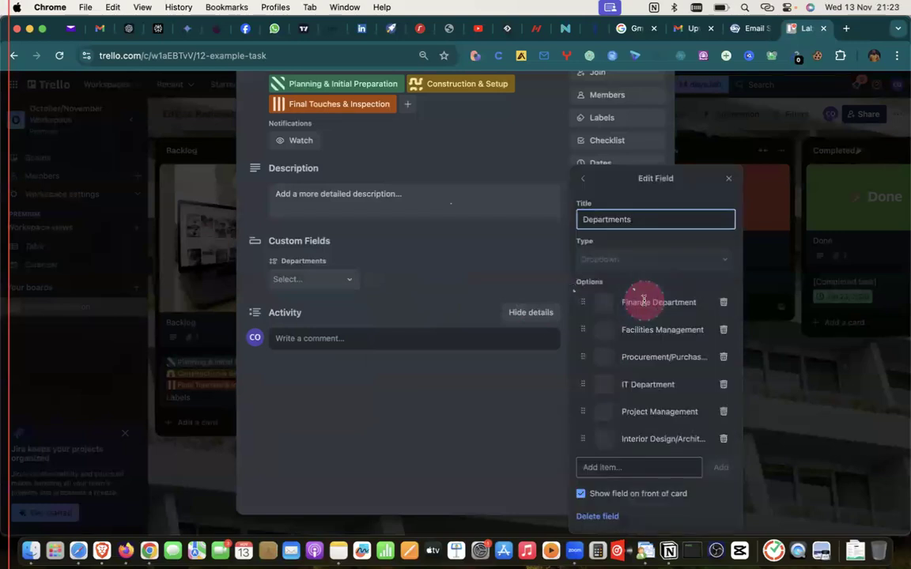
{"action": "left_click", "coordinate": [601, 302]}
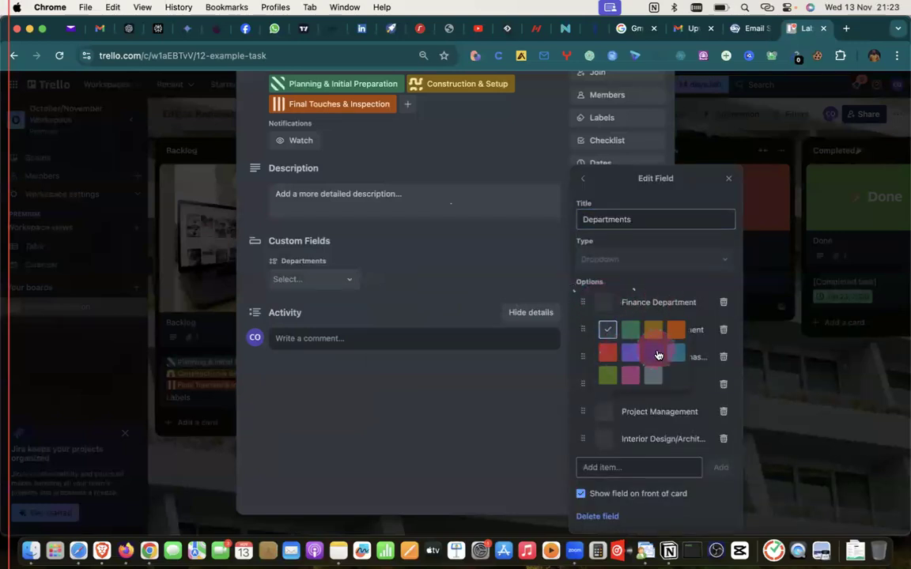
{"action": "left_click", "coordinate": [652, 353]}
{"action": "left_click", "coordinate": [603, 332]}
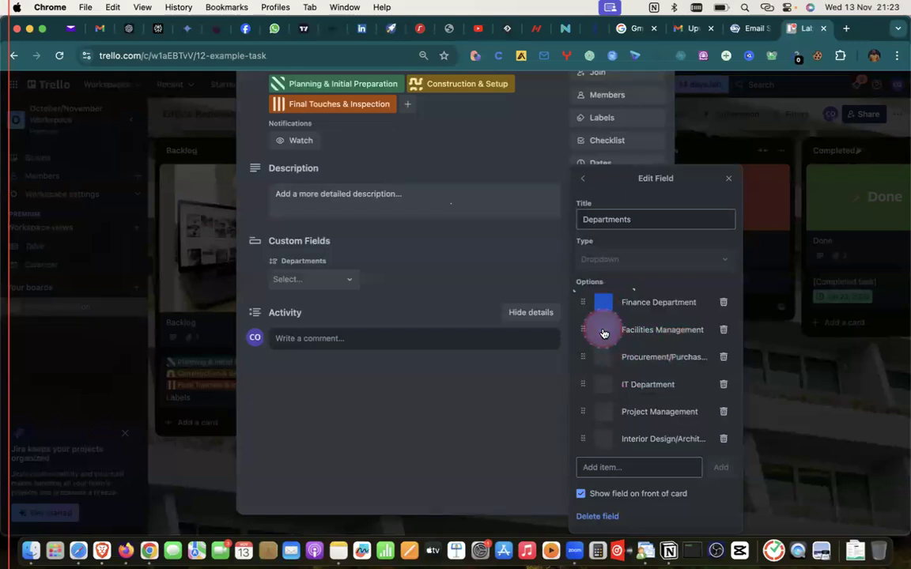
{"action": "left_click", "coordinate": [661, 374]}
{"action": "left_click", "coordinate": [603, 357]}
{"action": "left_click", "coordinate": [653, 389]}
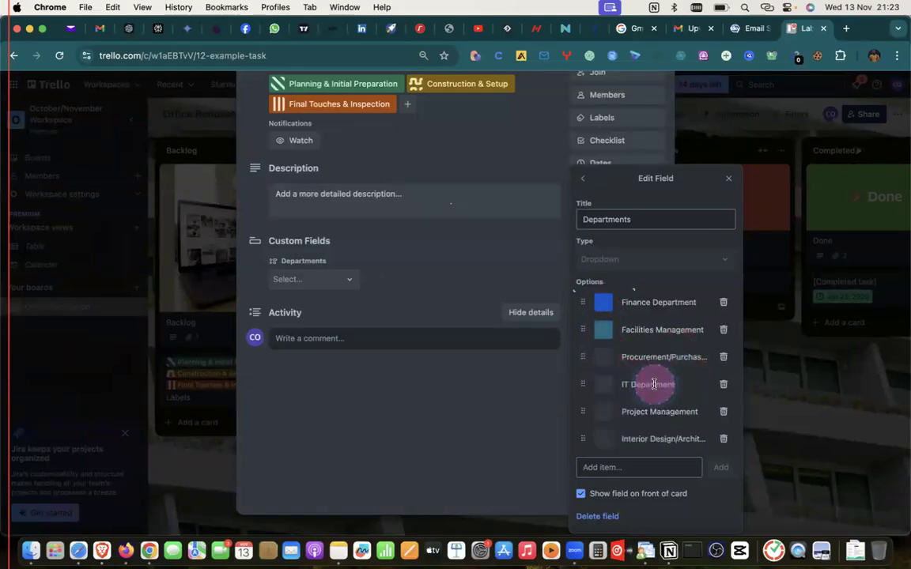
{"action": "left_click", "coordinate": [604, 360]}
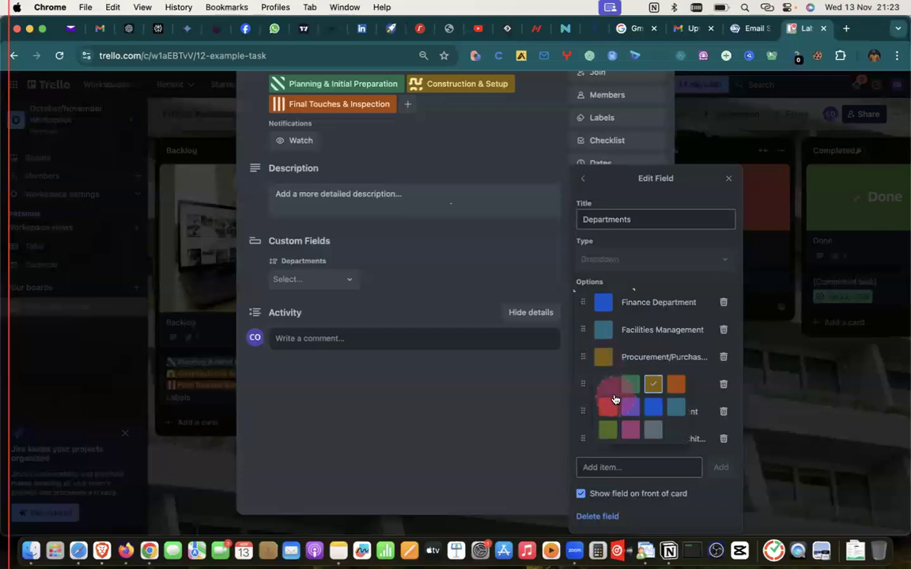
{"action": "left_click", "coordinate": [631, 435]}
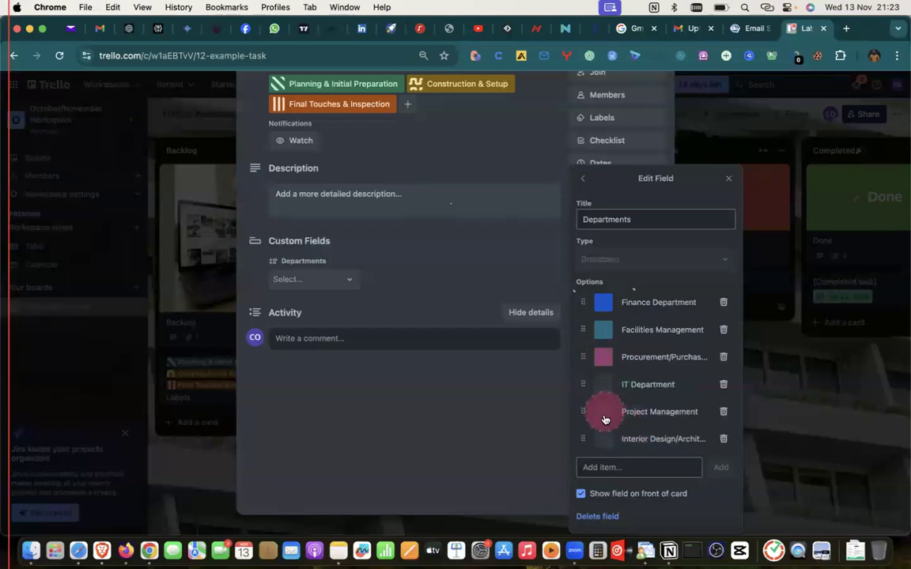
Step: Make IT Department grey and Project Management olive green, then leave the field editor
{"action": "left_click", "coordinate": [605, 385]}
{"action": "left_click", "coordinate": [652, 457]}
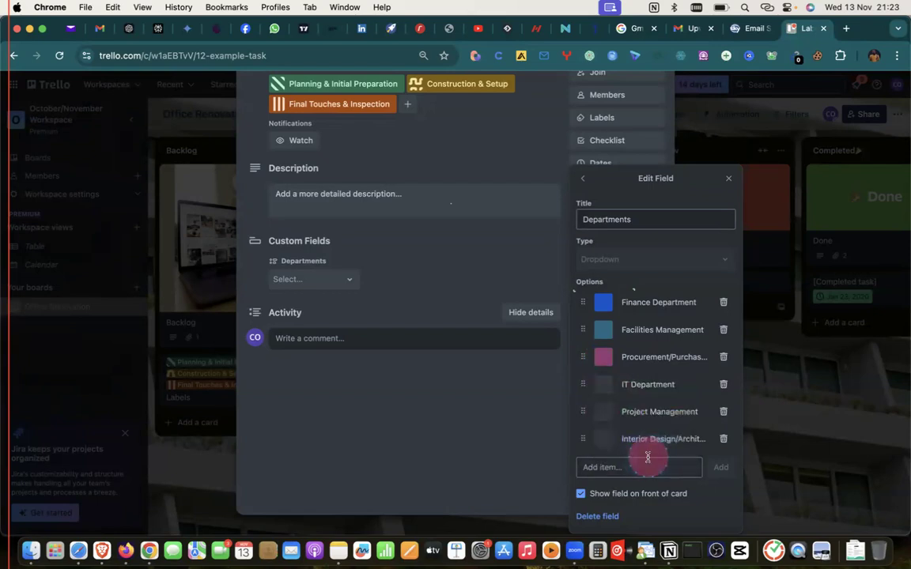
{"action": "left_click", "coordinate": [607, 412]}
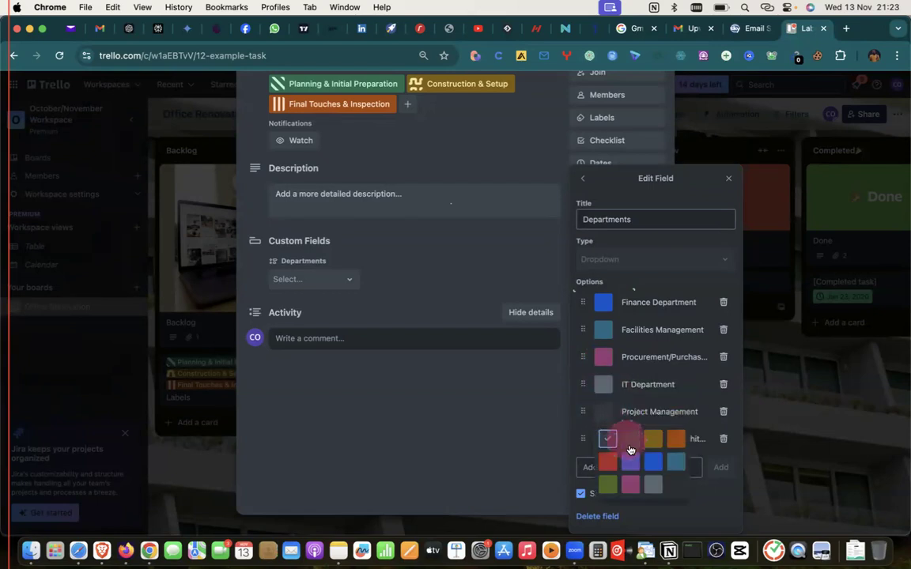
{"action": "left_click", "coordinate": [605, 484]}
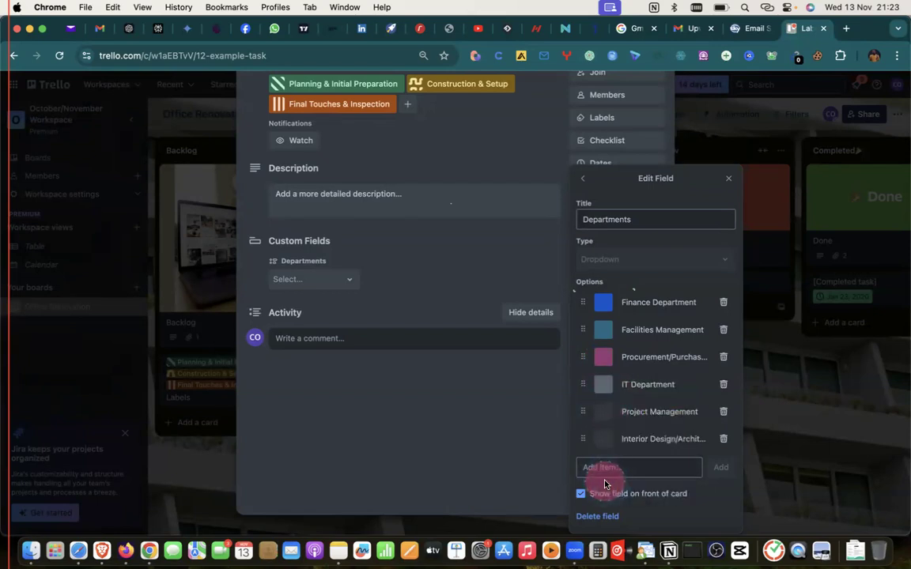
{"action": "left_click", "coordinate": [604, 439]}
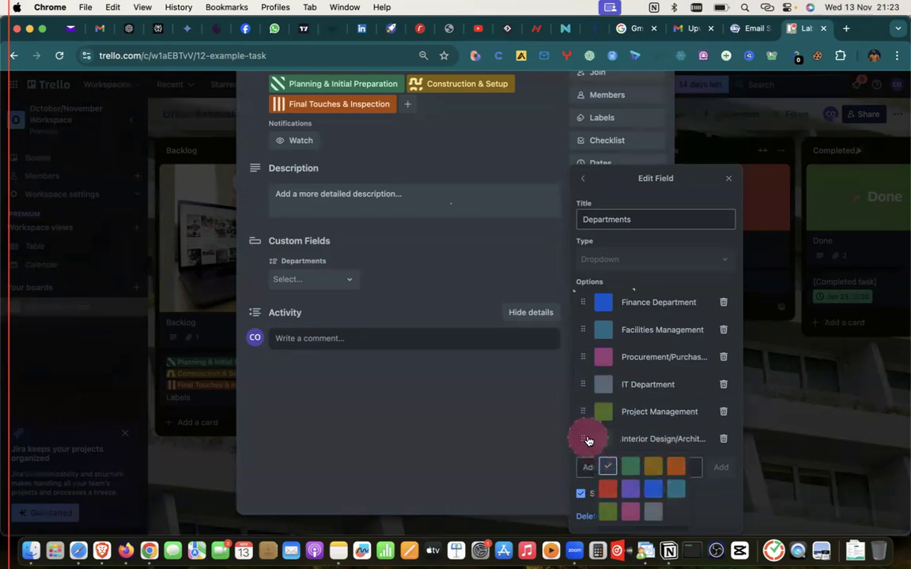
{"action": "left_click", "coordinate": [494, 443]}
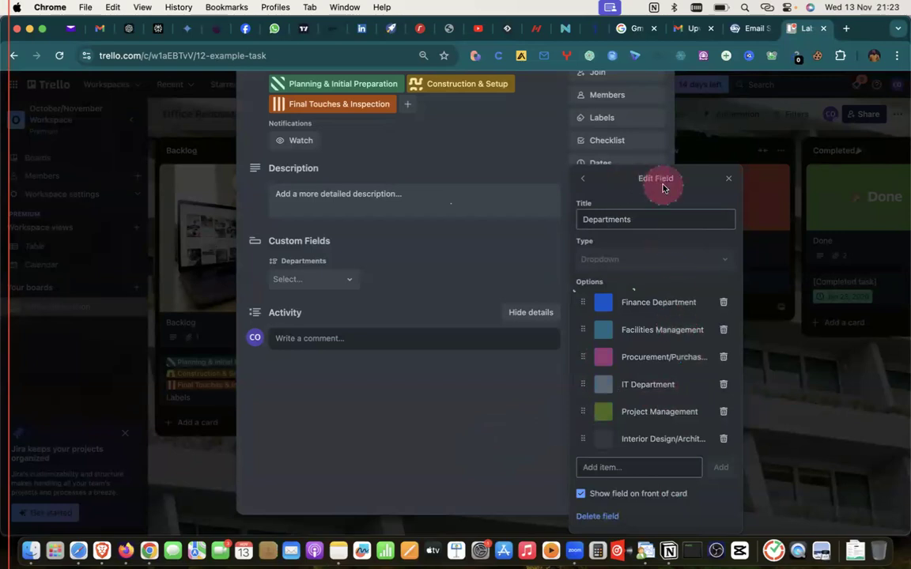
{"action": "left_click", "coordinate": [583, 178]}
{"action": "left_click", "coordinate": [312, 280]}
{"action": "left_click", "coordinate": [390, 295]}
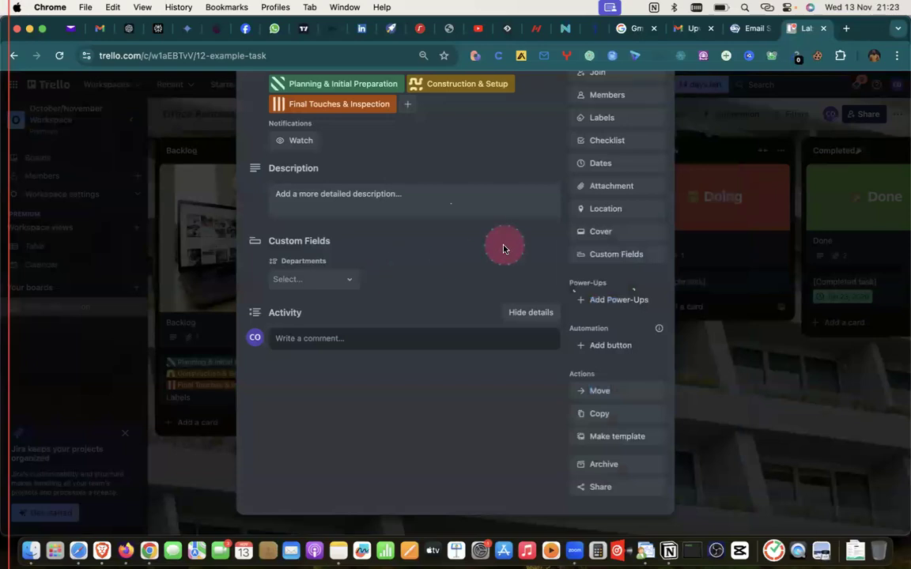
Step: Close the Labels card and toggle the board's card labels to stripes and back to names
{"action": "scroll", "coordinate": [762, 135], "scroll_direction": "up", "scroll_amount": 3}
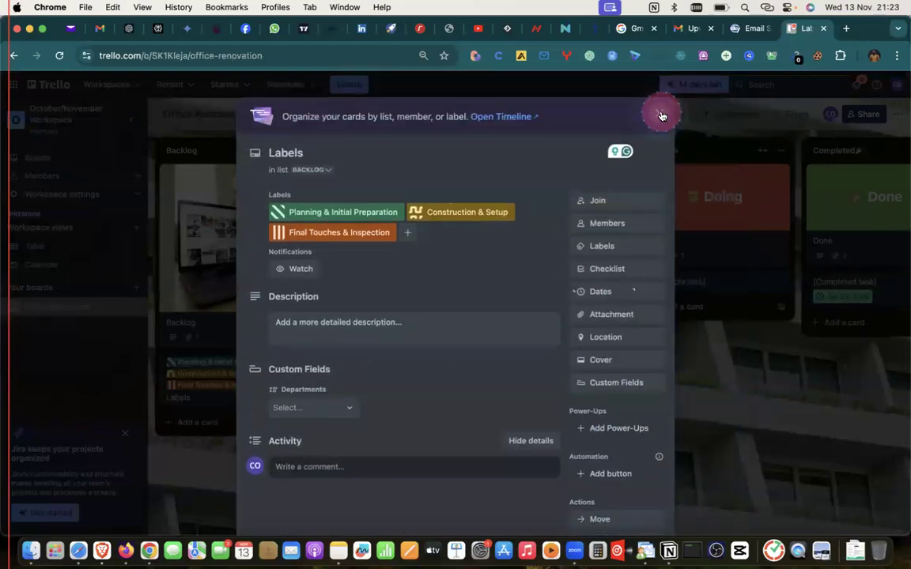
{"action": "left_click", "coordinate": [662, 116]}
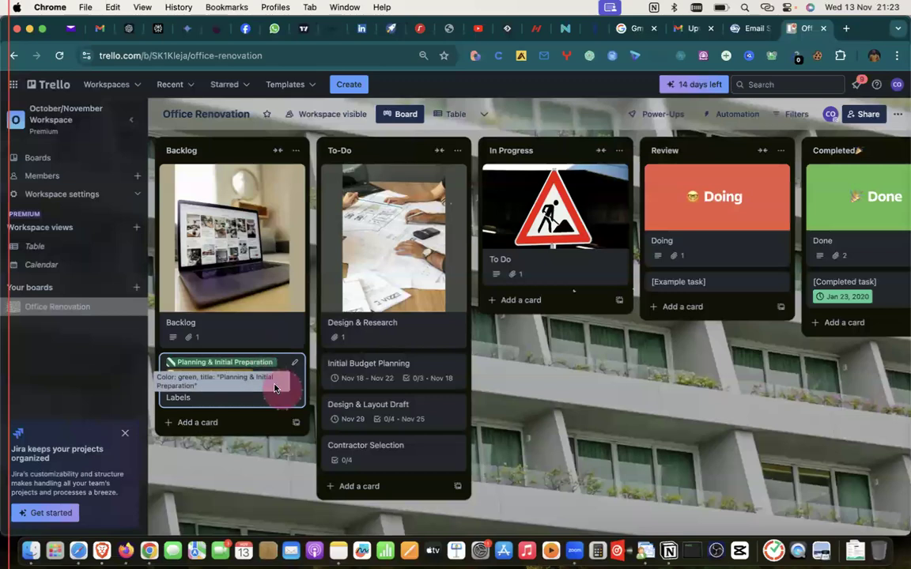
{"action": "left_click", "coordinate": [247, 363]}
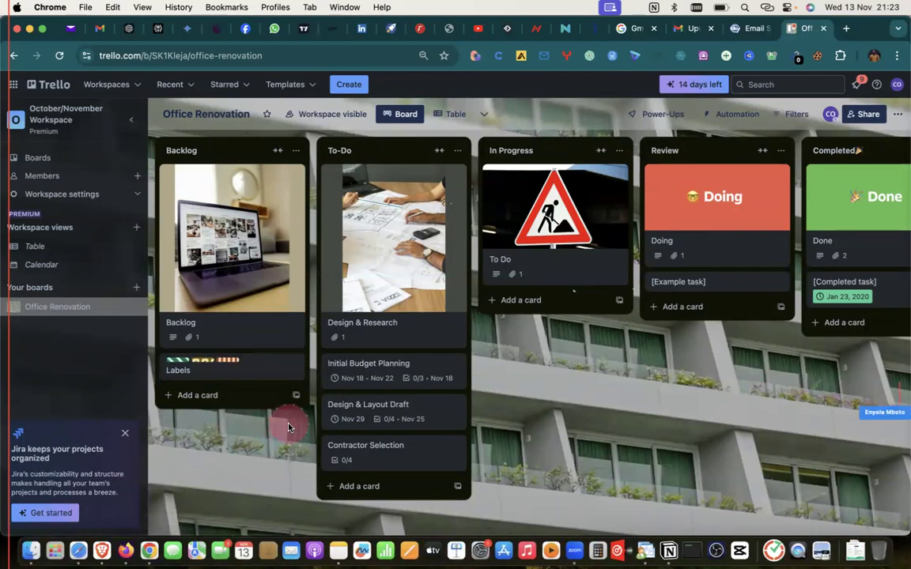
{"action": "left_click", "coordinate": [182, 364]}
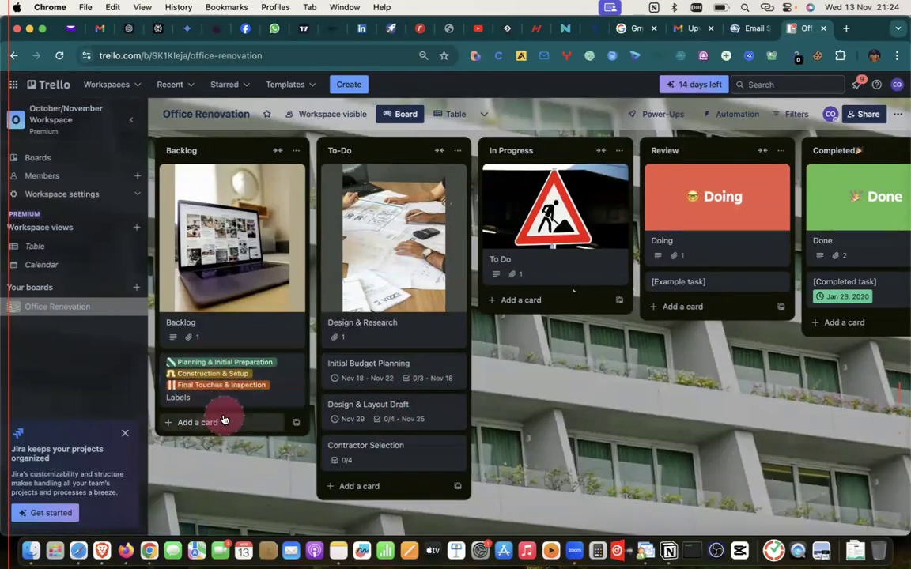
Step: Open Initial Budget Planning and add the Planning & Initial Preparation label
{"action": "left_click", "coordinate": [430, 366]}
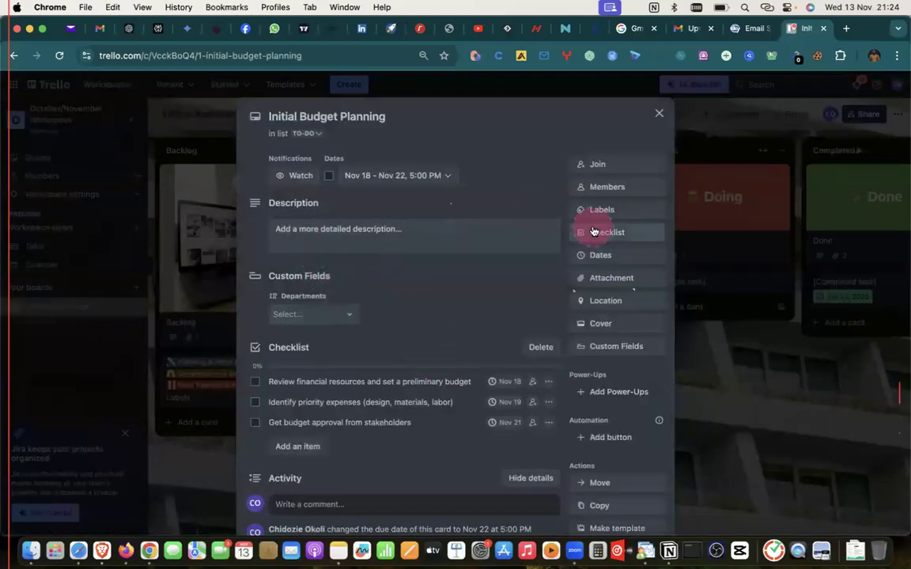
{"action": "left_click", "coordinate": [614, 212]}
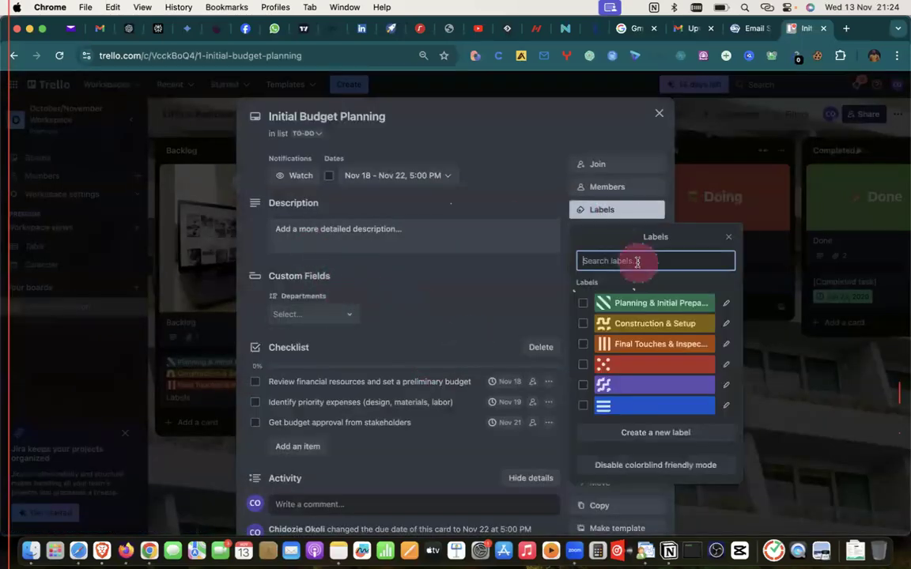
{"action": "left_click", "coordinate": [583, 304]}
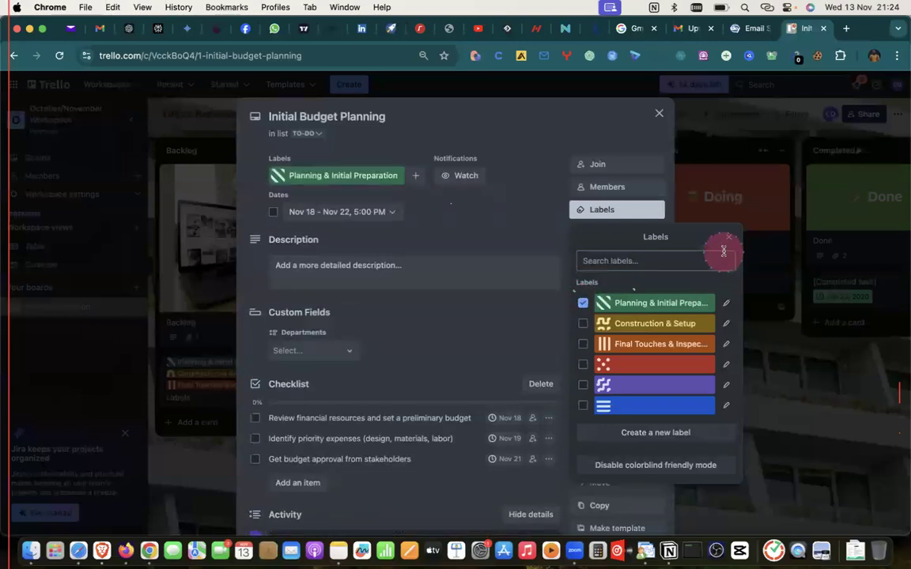
{"action": "left_click", "coordinate": [731, 241]}
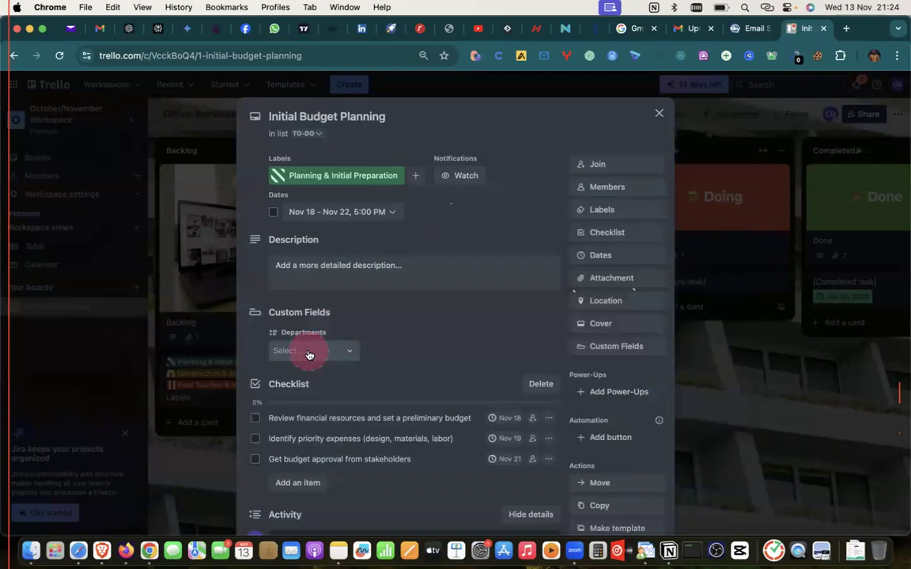
Step: Set the card's Departments field to Finance Department and close the card
{"action": "left_click", "coordinate": [338, 351]}
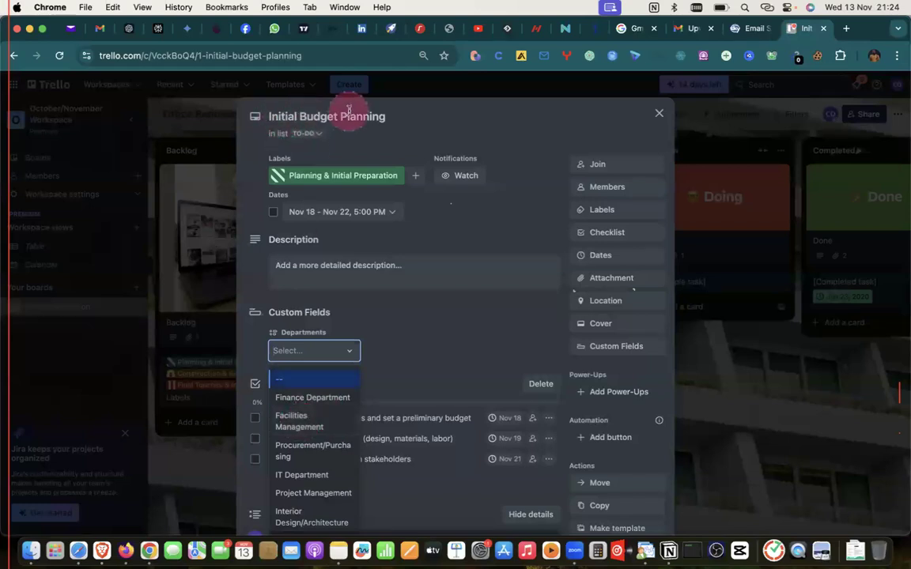
{"action": "scroll", "coordinate": [303, 467], "scroll_direction": "down", "scroll_amount": 1}
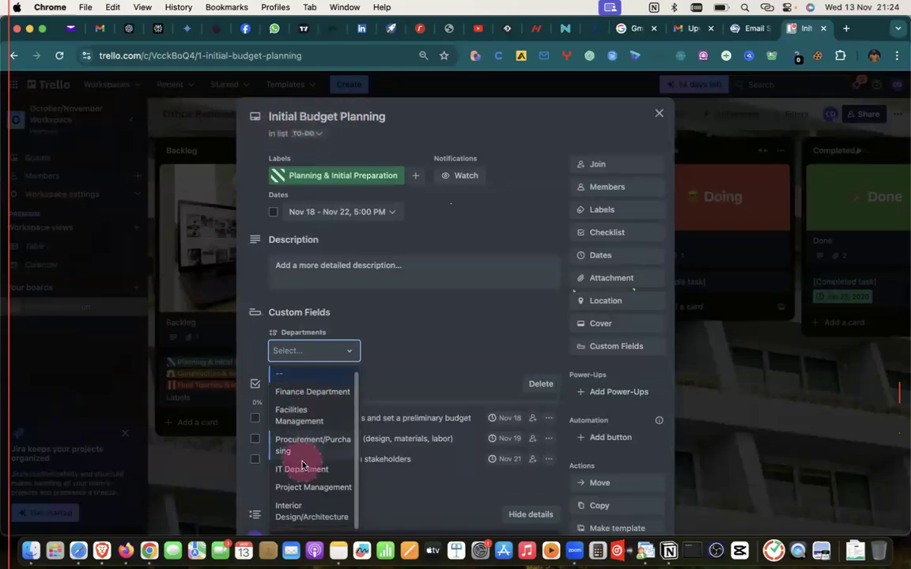
{"action": "scroll", "coordinate": [302, 466], "scroll_direction": "up", "scroll_amount": 1}
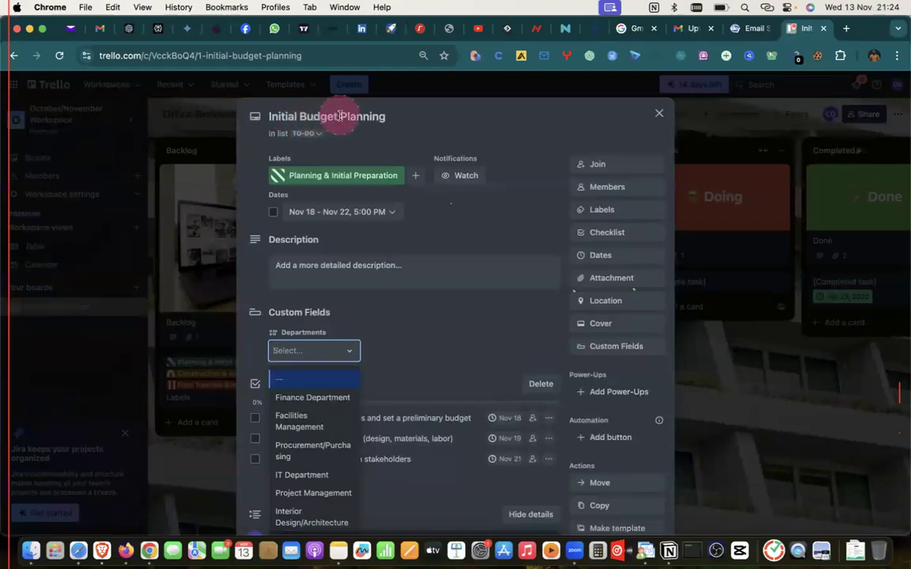
{"action": "left_click", "coordinate": [311, 399]}
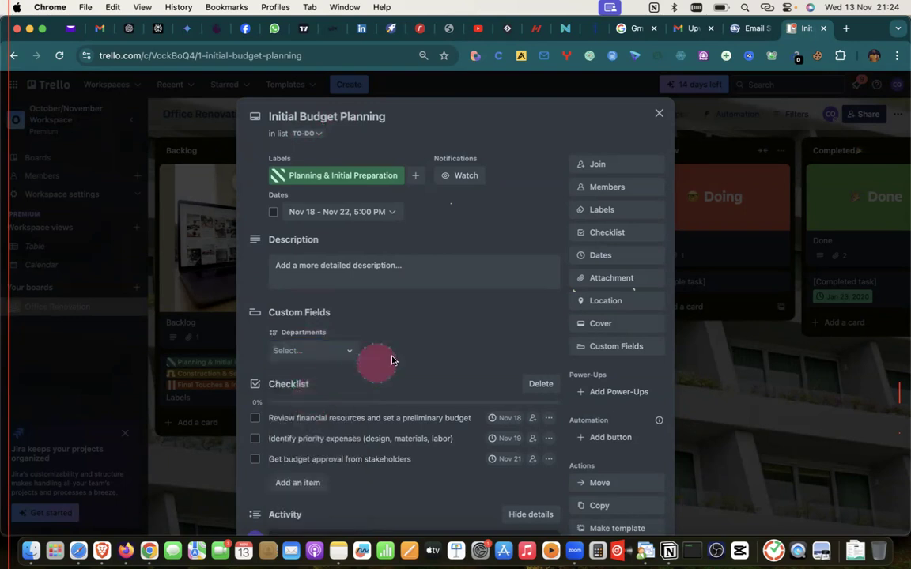
{"action": "left_click", "coordinate": [659, 115]}
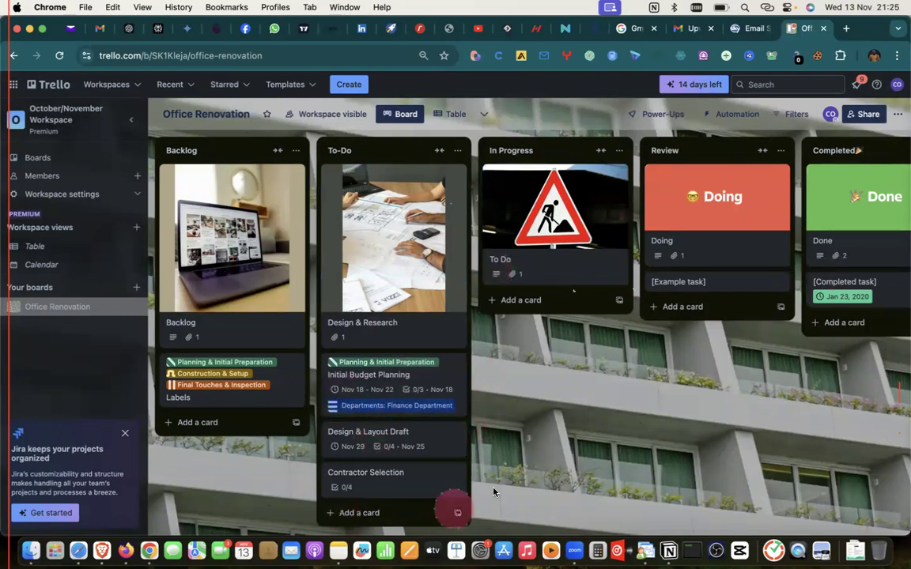
Step: Inspect the [Completed task] card, then archive it from its quick-edit menu
{"action": "scroll", "coordinate": [823, 357], "scroll_direction": "right", "scroll_amount": 3}
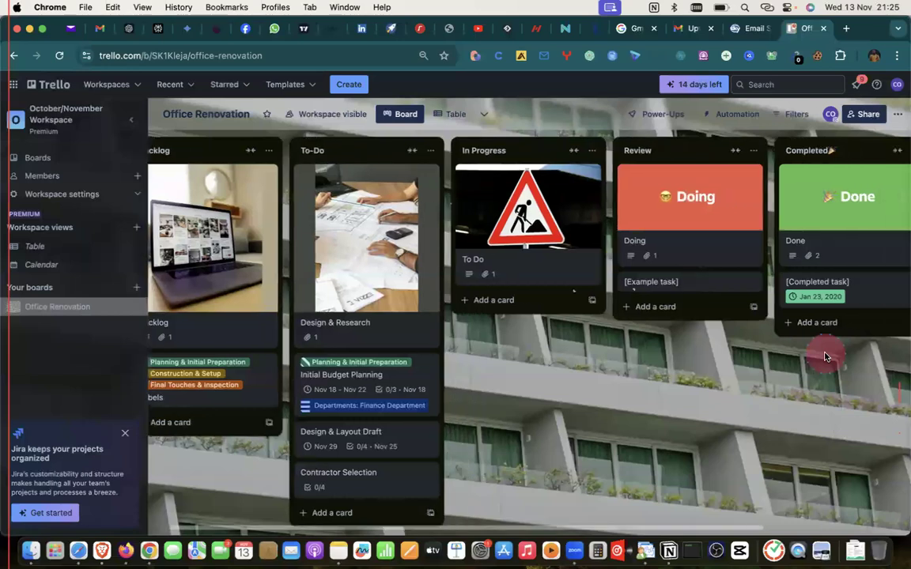
{"action": "left_click", "coordinate": [822, 292]}
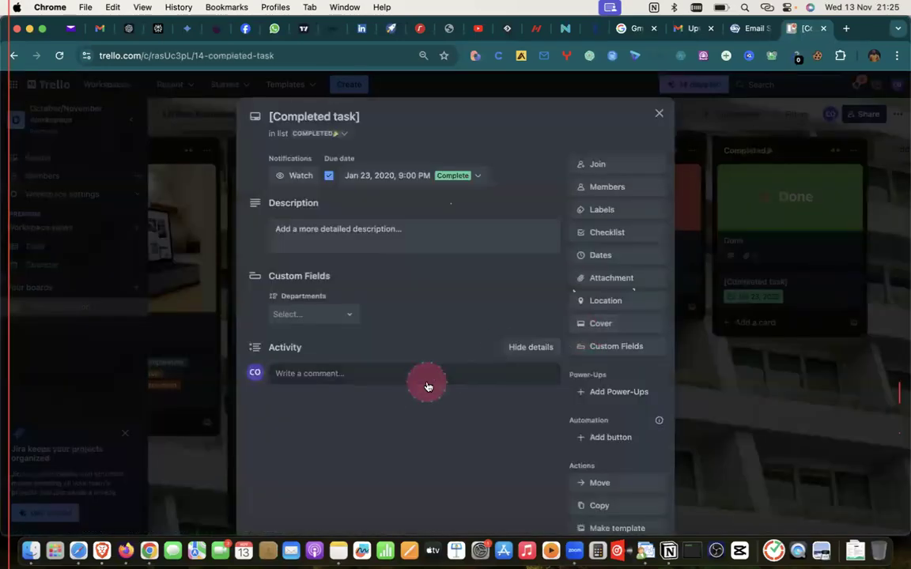
{"action": "scroll", "coordinate": [427, 382], "scroll_direction": "down", "scroll_amount": 2}
{"action": "scroll", "coordinate": [427, 382], "scroll_direction": "up", "scroll_amount": 2}
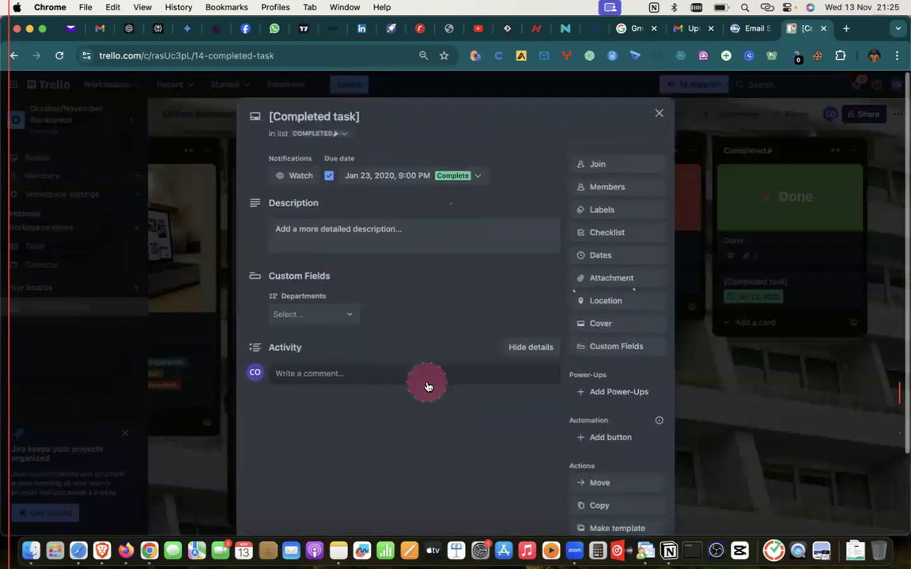
{"action": "left_click", "coordinate": [660, 112]}
{"action": "left_click", "coordinate": [853, 277]}
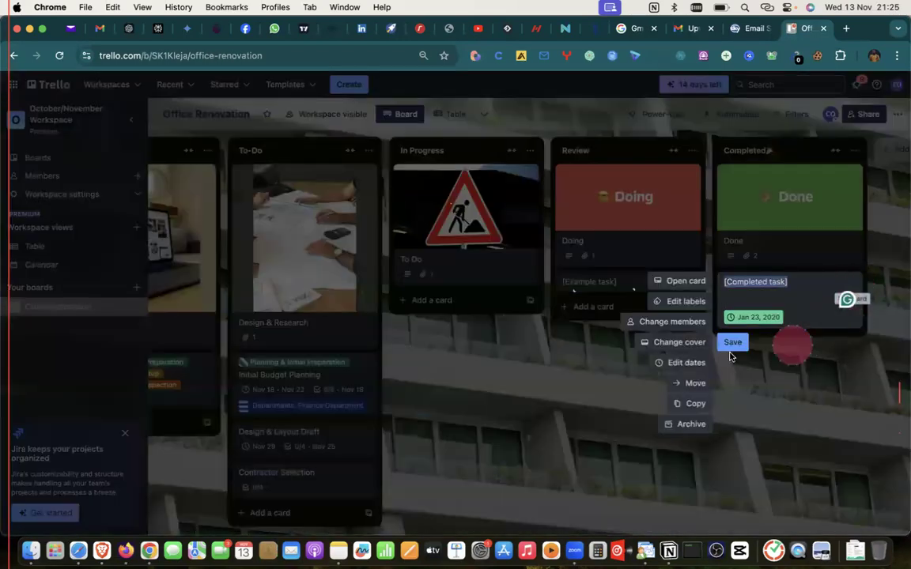
{"action": "left_click", "coordinate": [690, 421]}
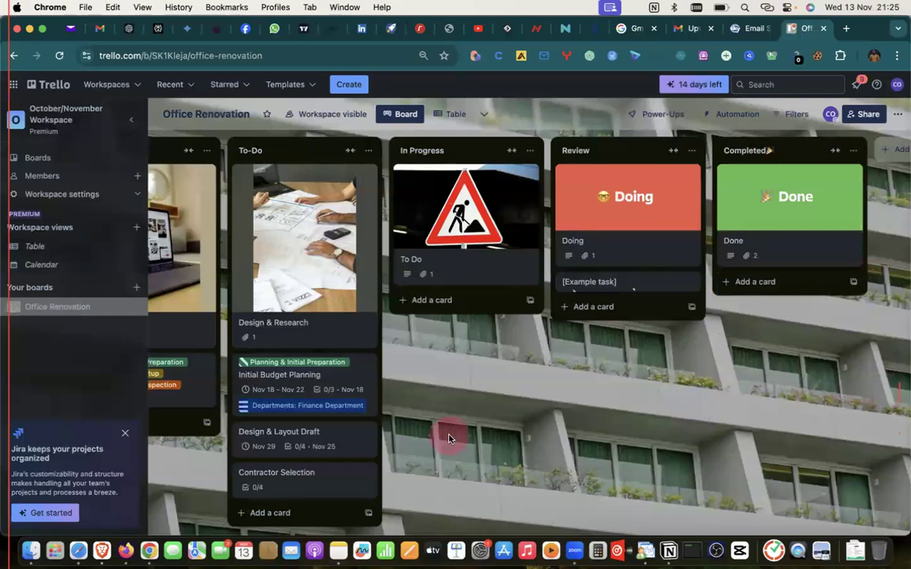
{"action": "scroll", "coordinate": [575, 419], "scroll_direction": "left", "scroll_amount": 3}
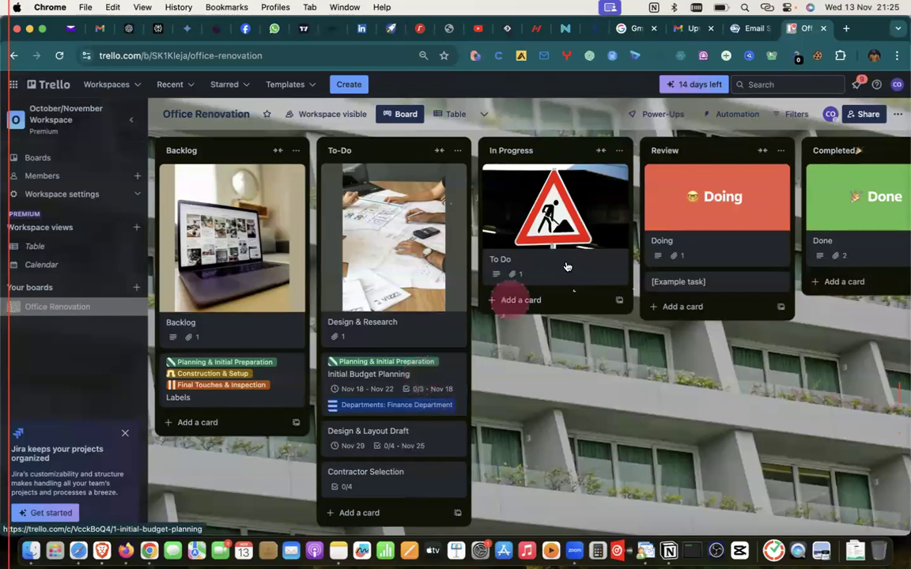
{"action": "left_click", "coordinate": [830, 116]}
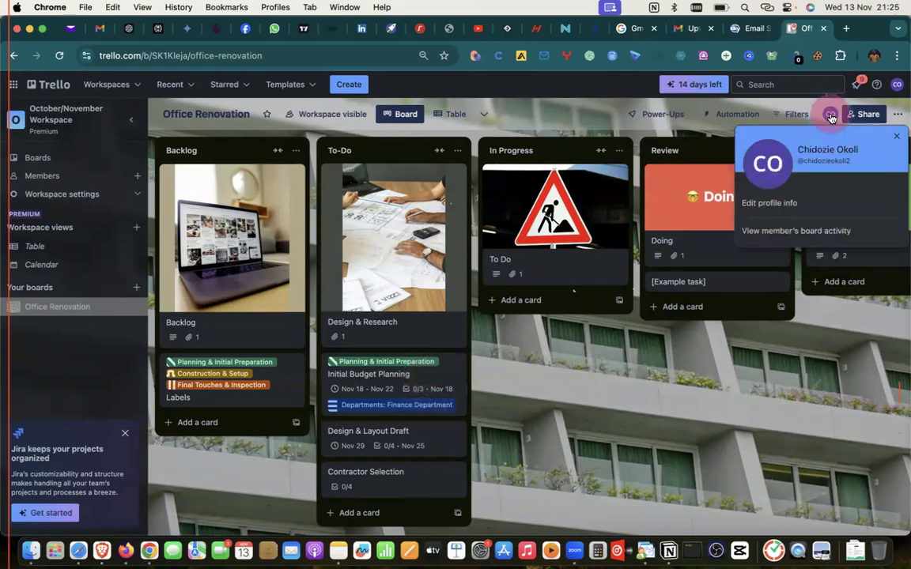
{"action": "left_click", "coordinate": [578, 107]}
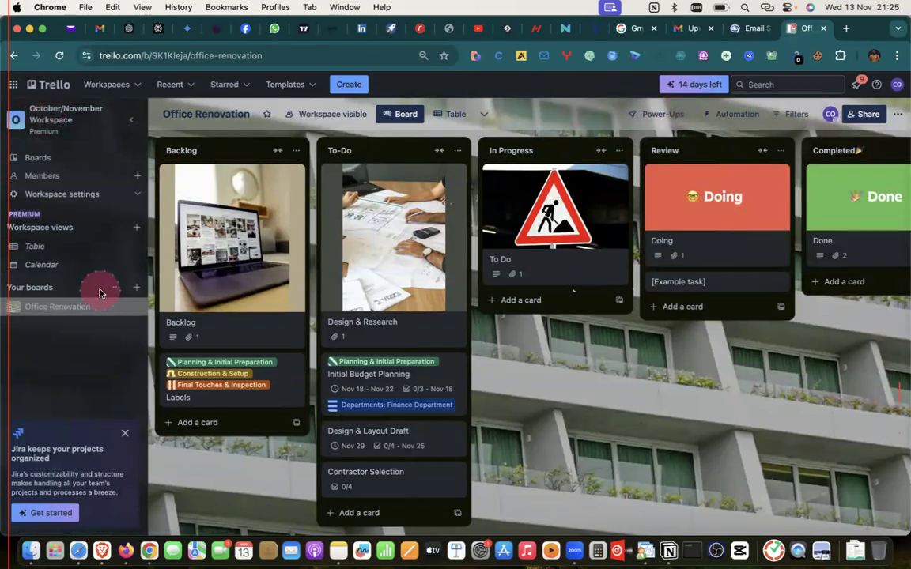
{"action": "left_click", "coordinate": [831, 115]}
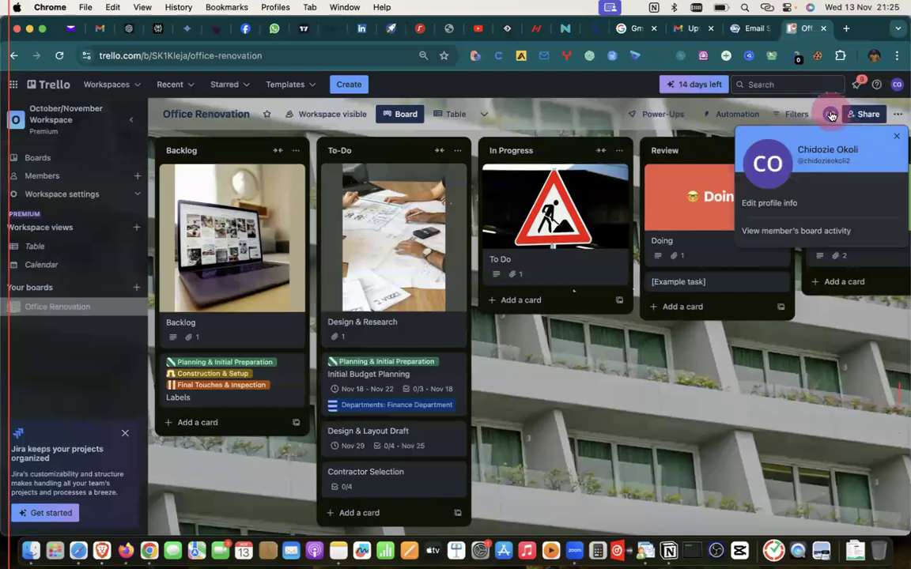
{"action": "left_click", "coordinate": [779, 231]}
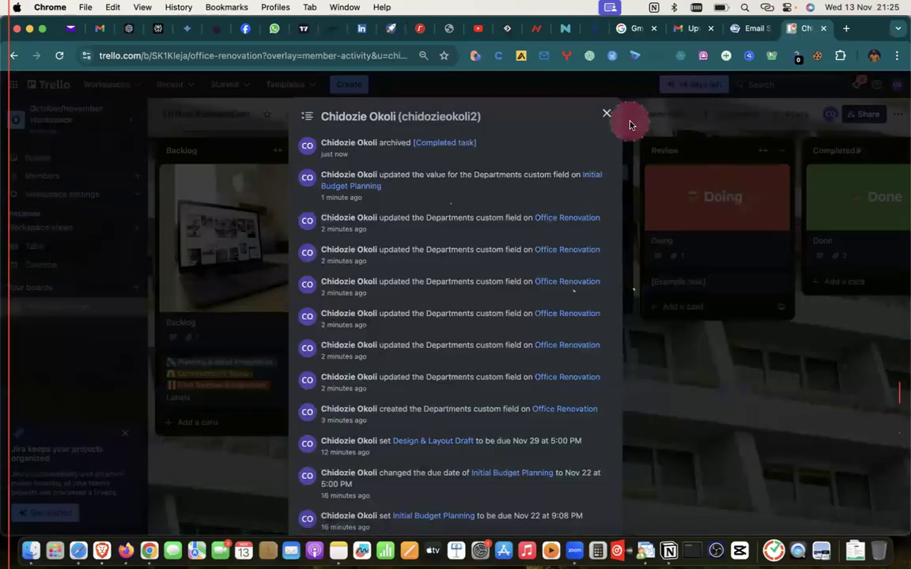
{"action": "left_click", "coordinate": [604, 116]}
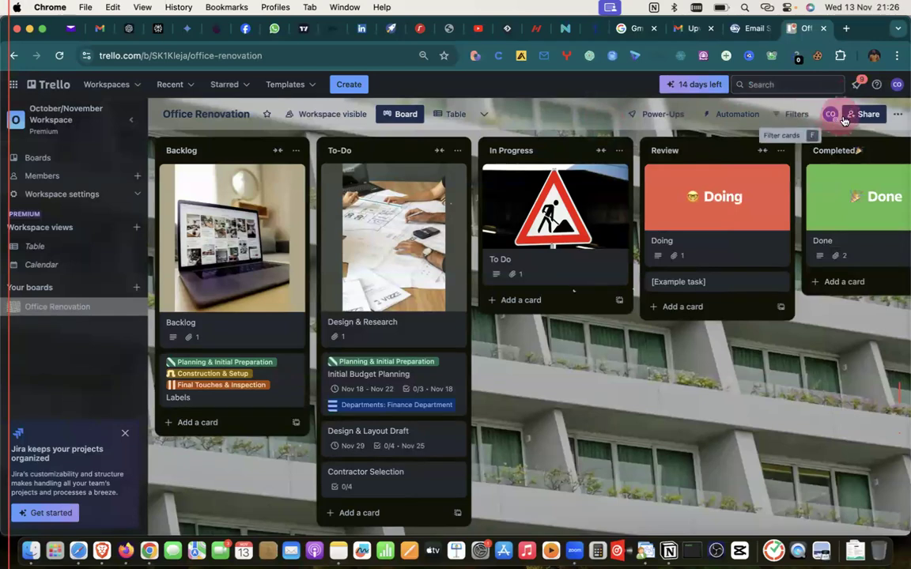
{"action": "left_click", "coordinate": [867, 115]}
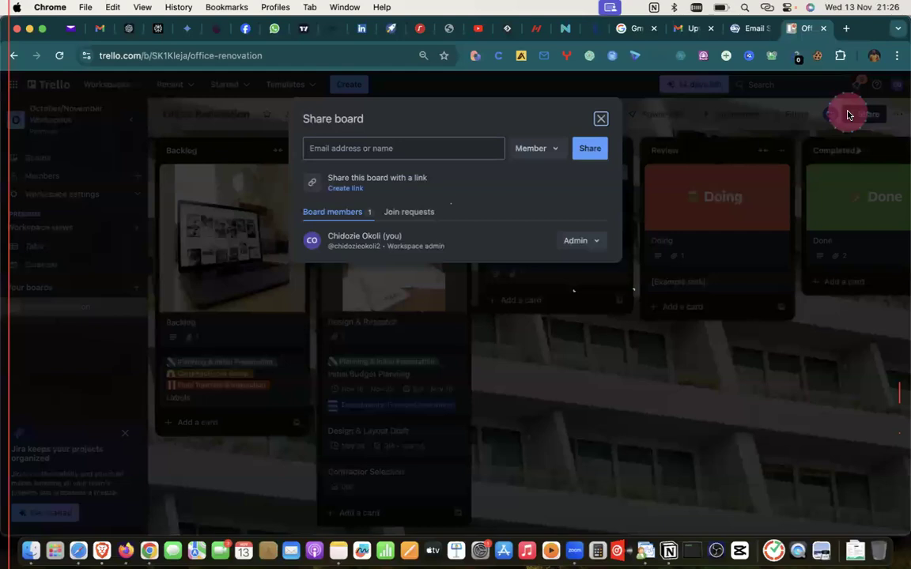
{"action": "left_click", "coordinate": [553, 150]}
{"action": "left_click", "coordinate": [553, 151]}
{"action": "left_click", "coordinate": [405, 145]}
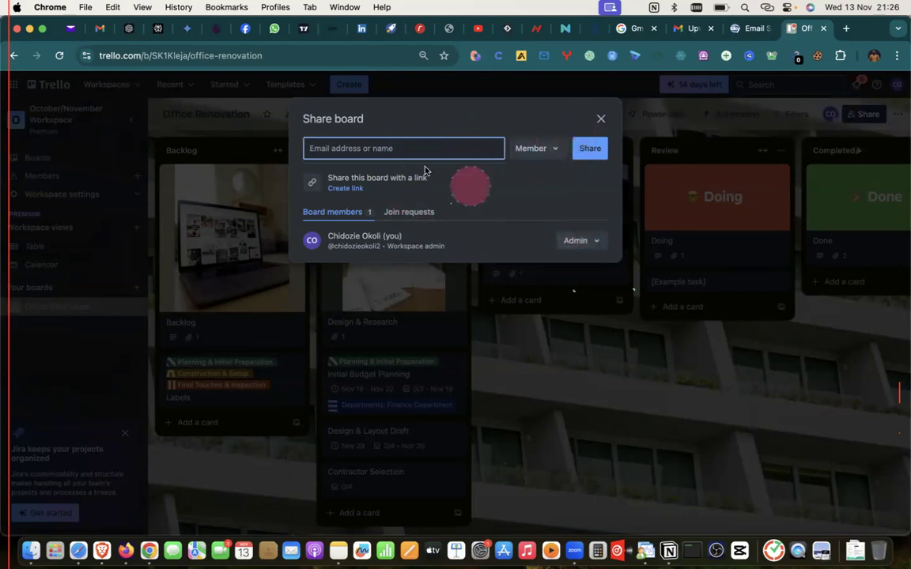
{"action": "left_click", "coordinate": [366, 148]}
{"action": "type", "text": "s"}
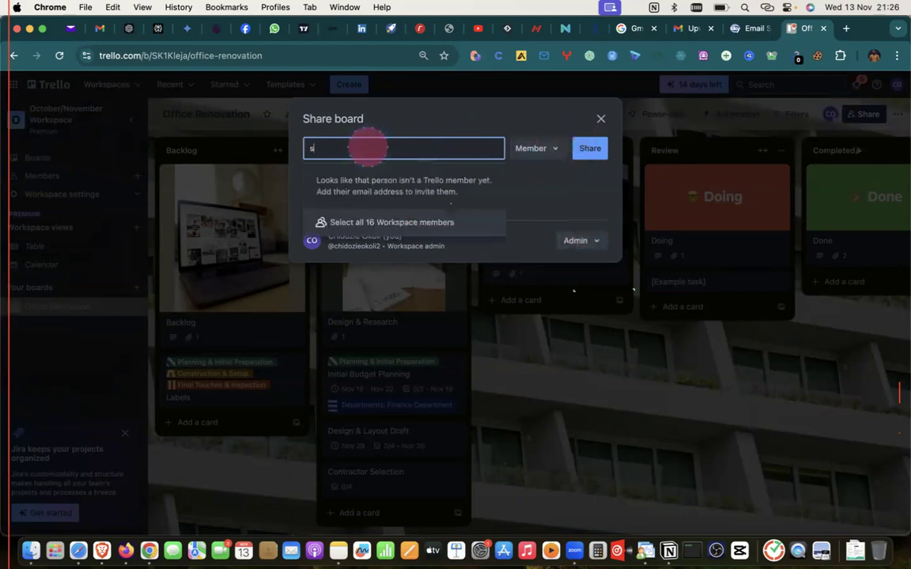
{"action": "key", "text": "BackSpace"}
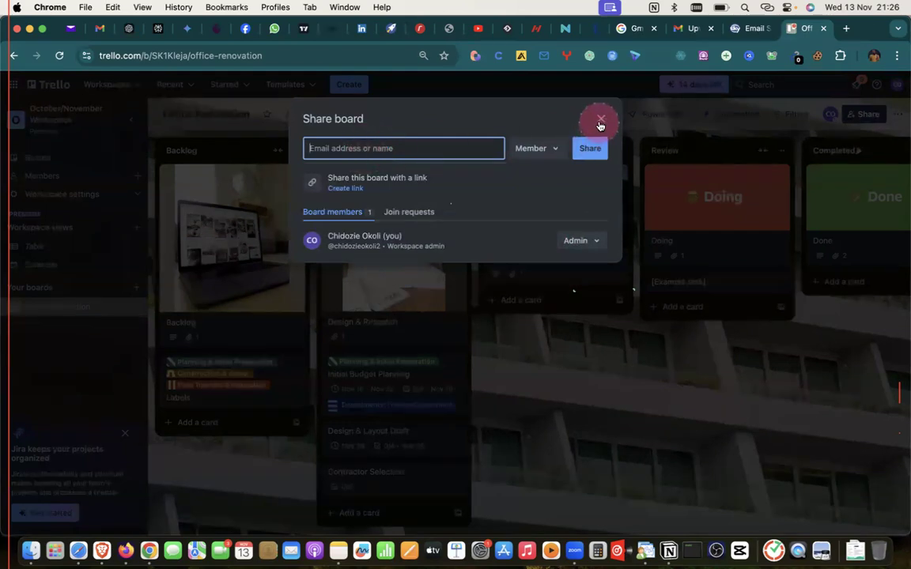
{"action": "left_click", "coordinate": [556, 150]}
{"action": "left_click", "coordinate": [556, 150]}
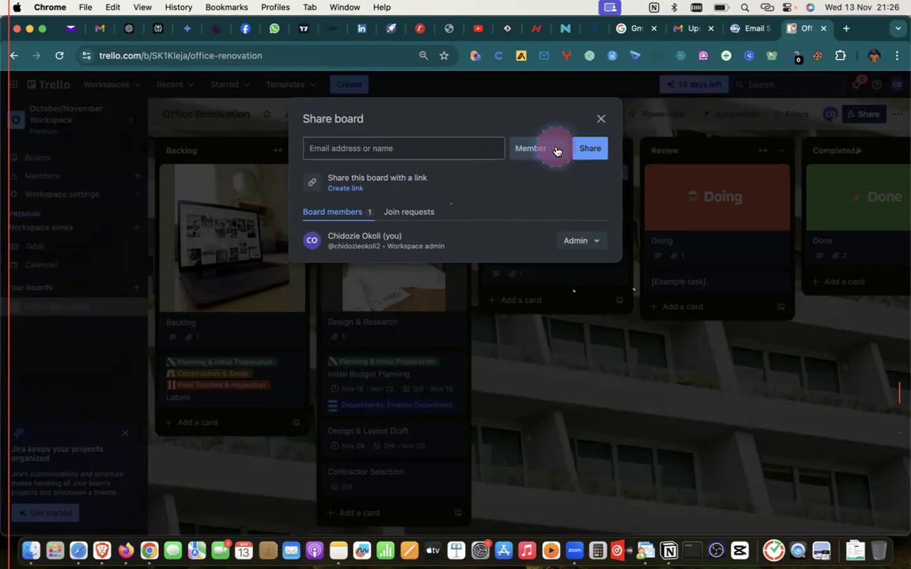
{"action": "left_click", "coordinate": [408, 153]}
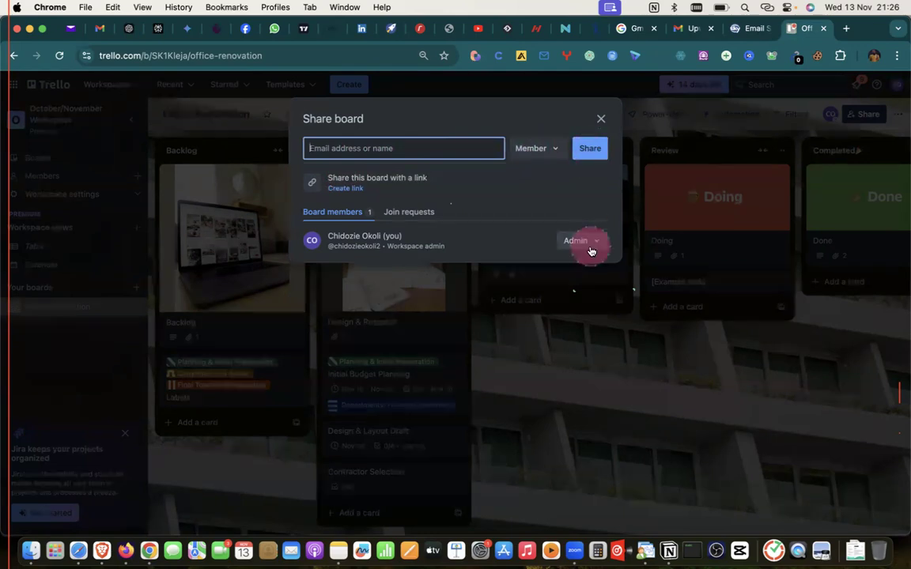
{"action": "left_click", "coordinate": [601, 119]}
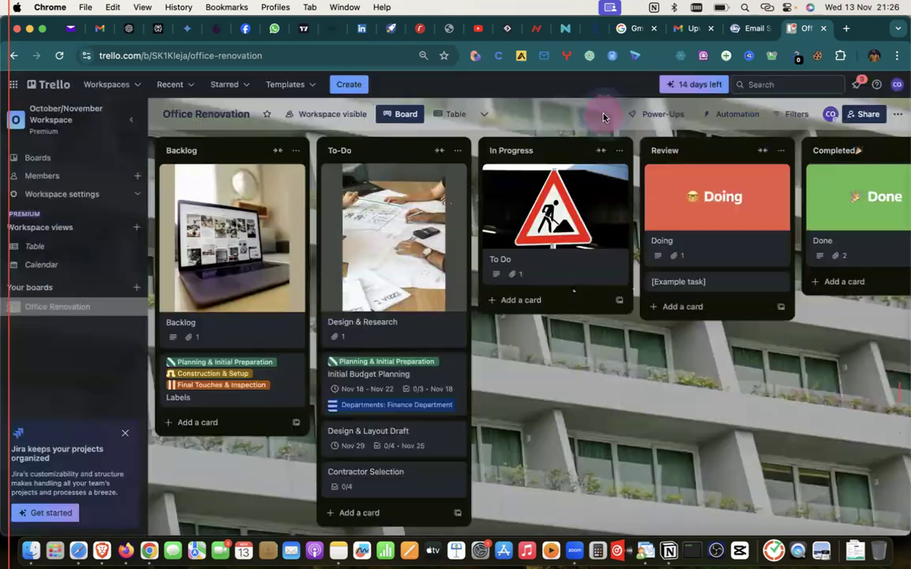
{"action": "left_click", "coordinate": [896, 115]}
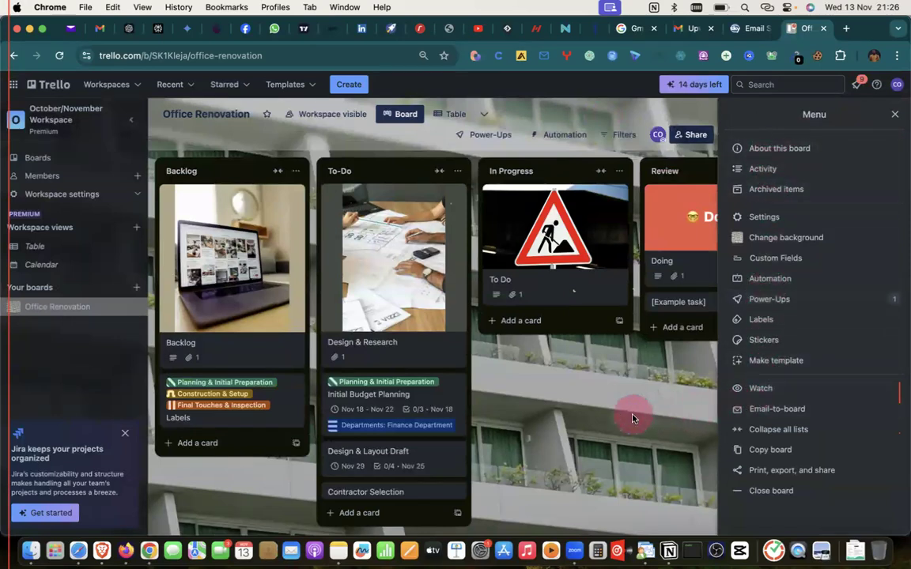
{"action": "left_click", "coordinate": [895, 115]}
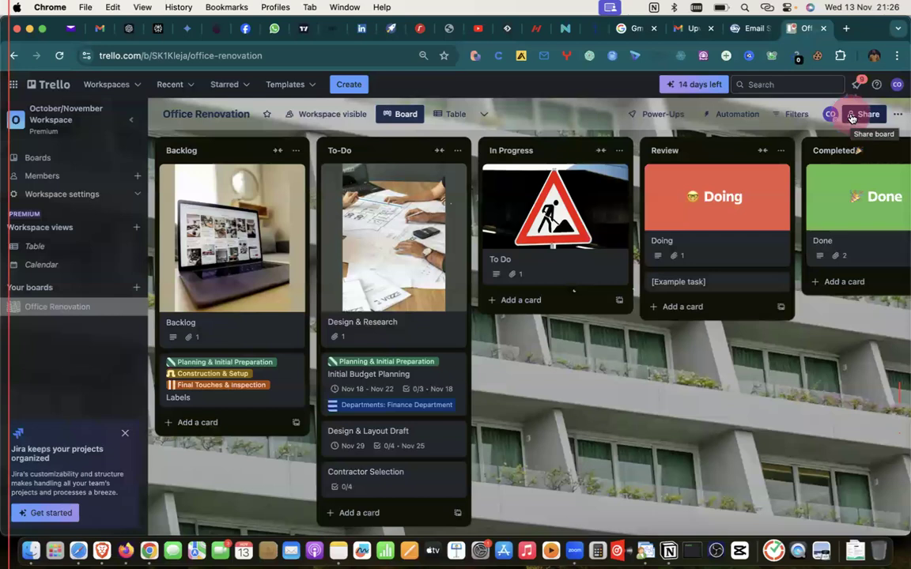
{"action": "left_click", "coordinate": [860, 115]}
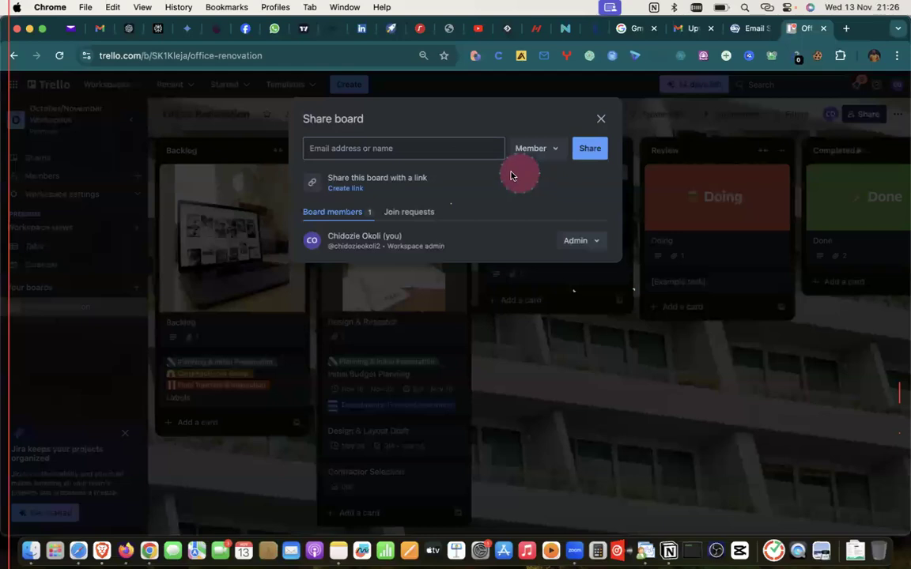
{"action": "left_click", "coordinate": [401, 213]}
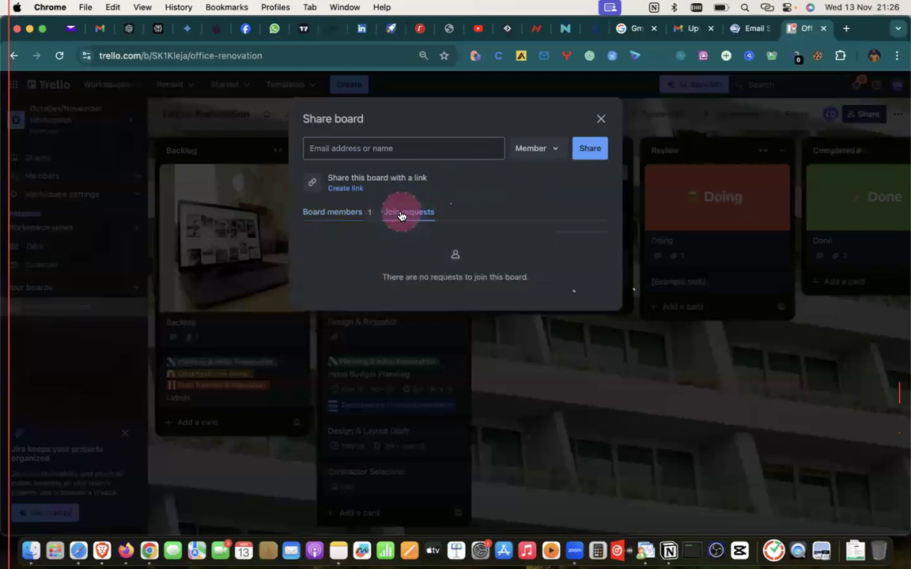
{"action": "left_click", "coordinate": [338, 211]}
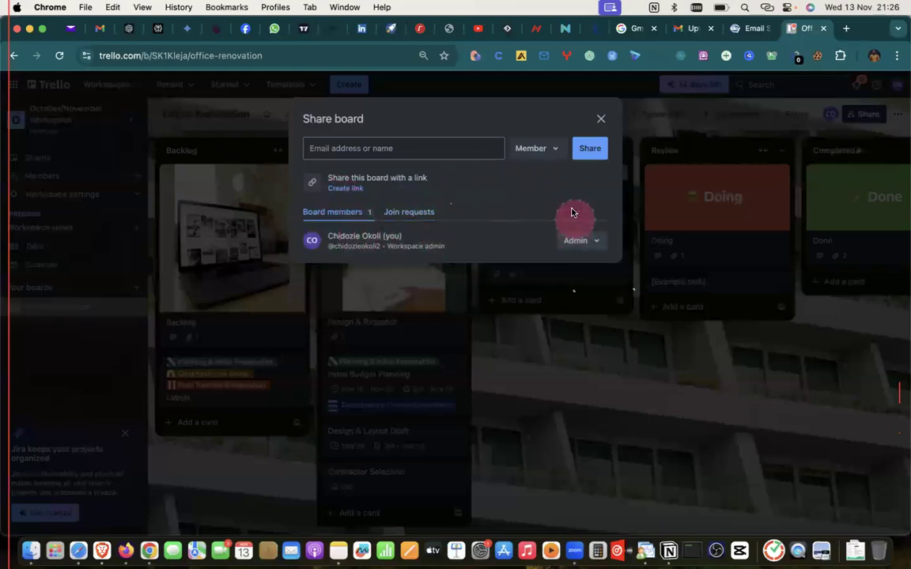
{"action": "left_click", "coordinate": [407, 151]}
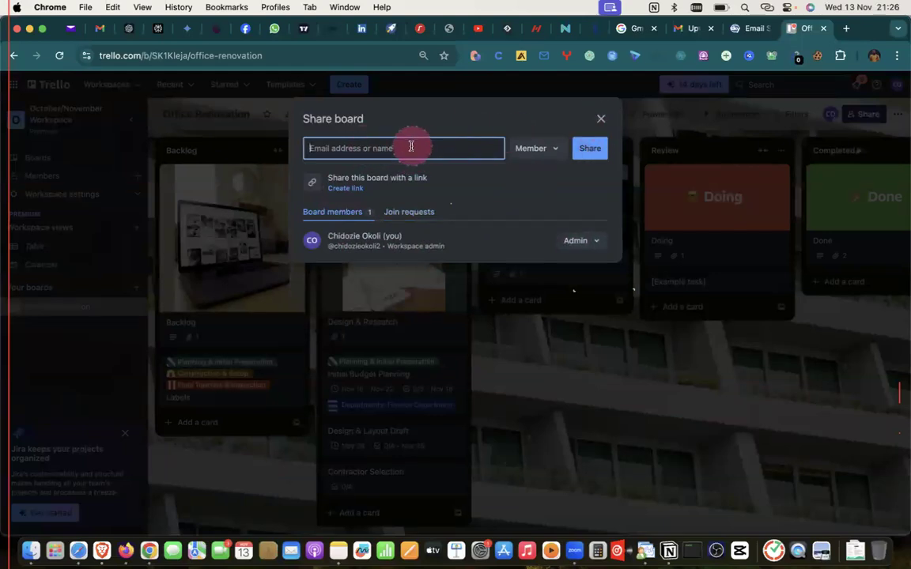
{"action": "left_click", "coordinate": [603, 123]}
{"action": "left_click", "coordinate": [49, 177]}
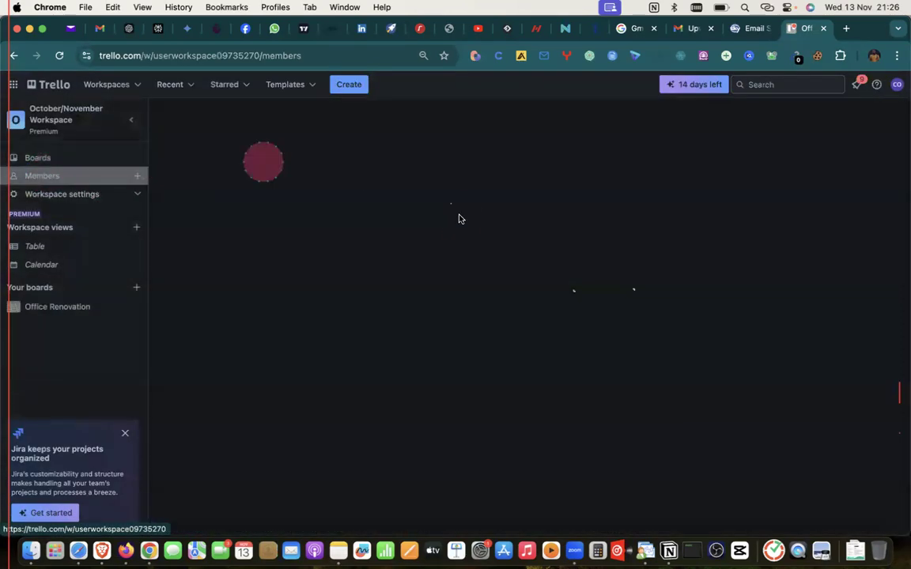
{"action": "scroll", "coordinate": [553, 372], "scroll_direction": "down", "scroll_amount": 2}
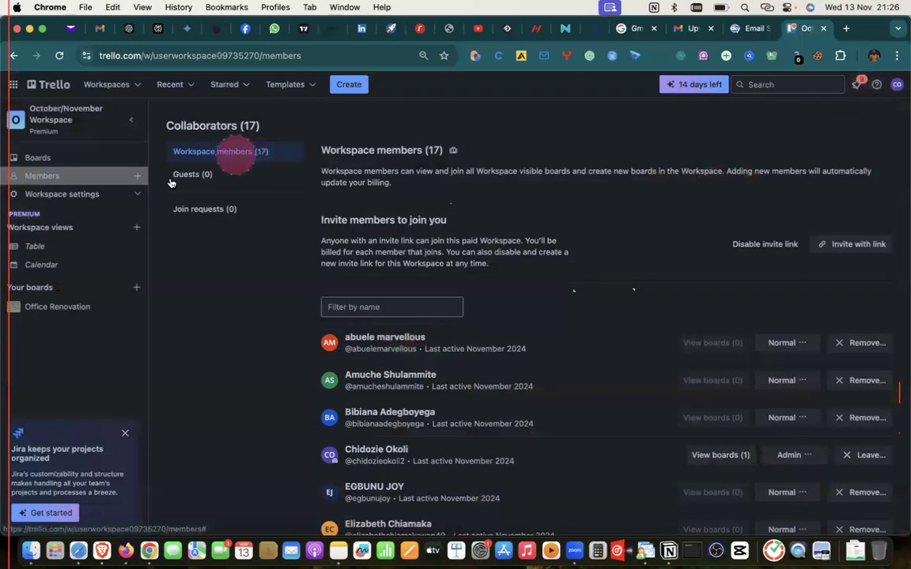
{"action": "left_click", "coordinate": [55, 307]}
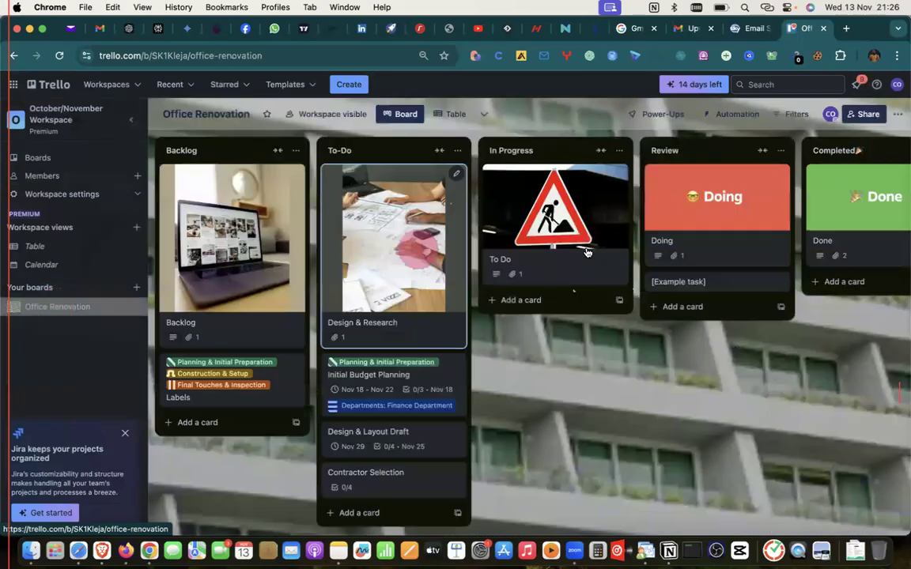
{"action": "left_click", "coordinate": [897, 84]}
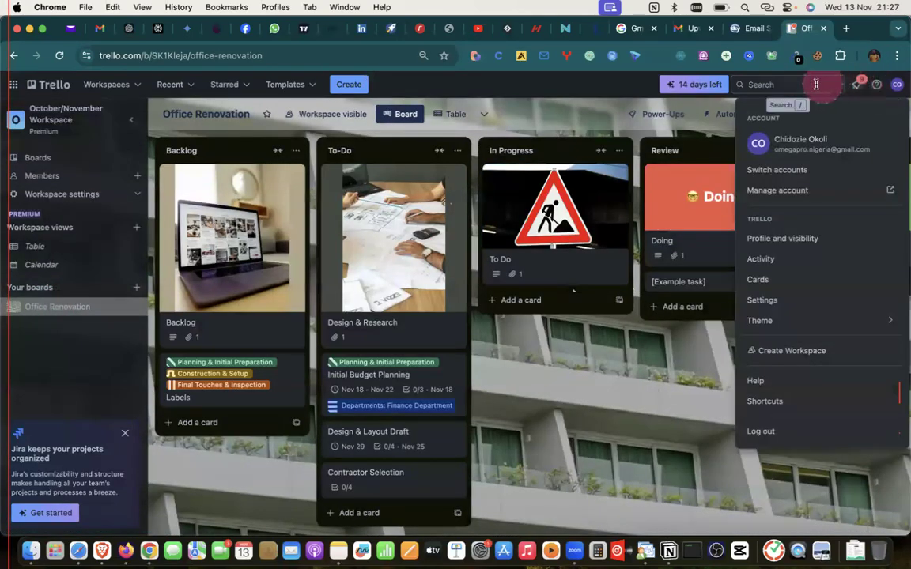
{"action": "key", "text": "Escape"}
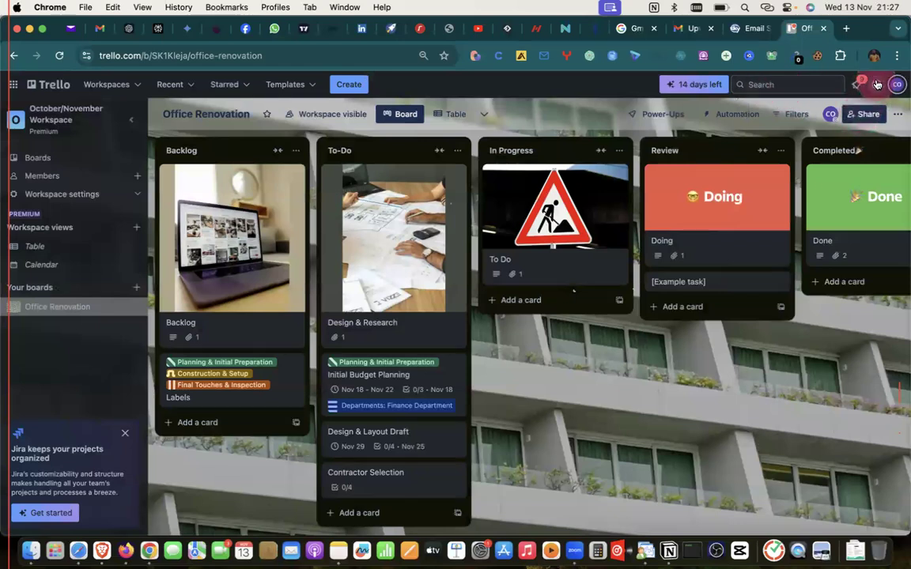
{"action": "left_click", "coordinate": [862, 114]}
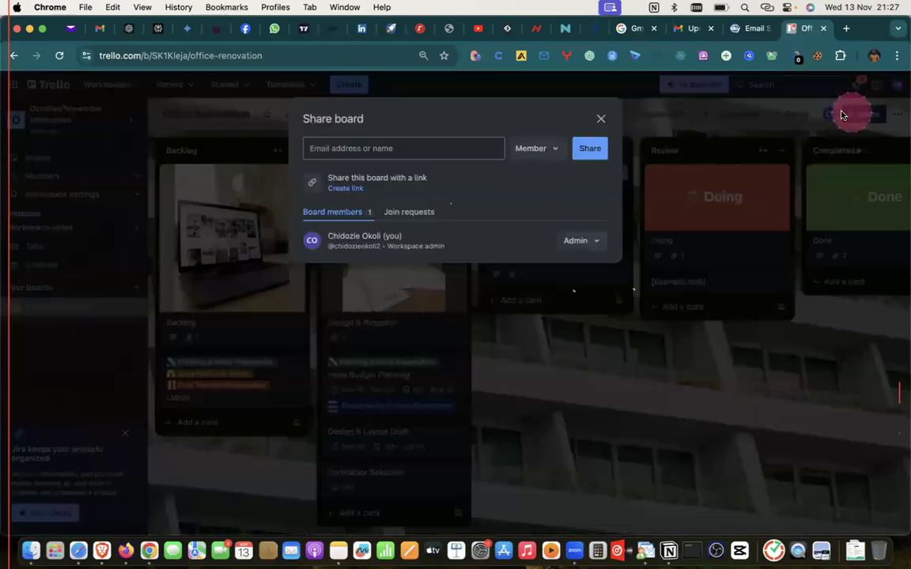
{"action": "type", "text": "abuy"}
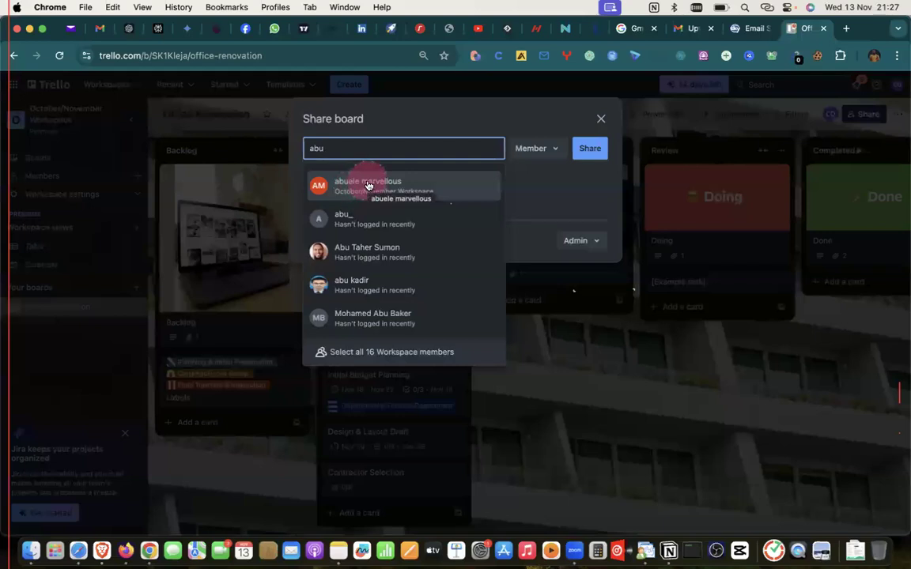
{"action": "left_click", "coordinate": [602, 119]}
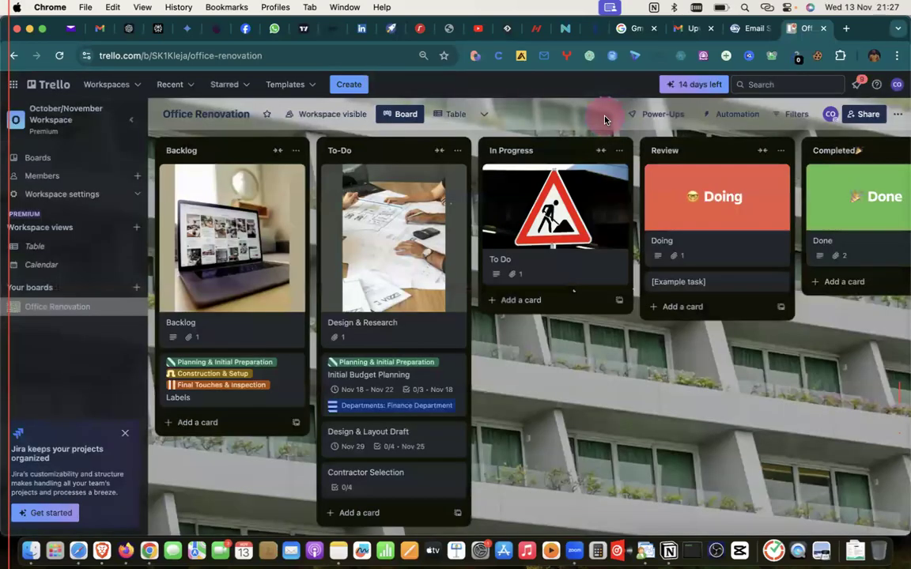
{"action": "left_click", "coordinate": [102, 109]}
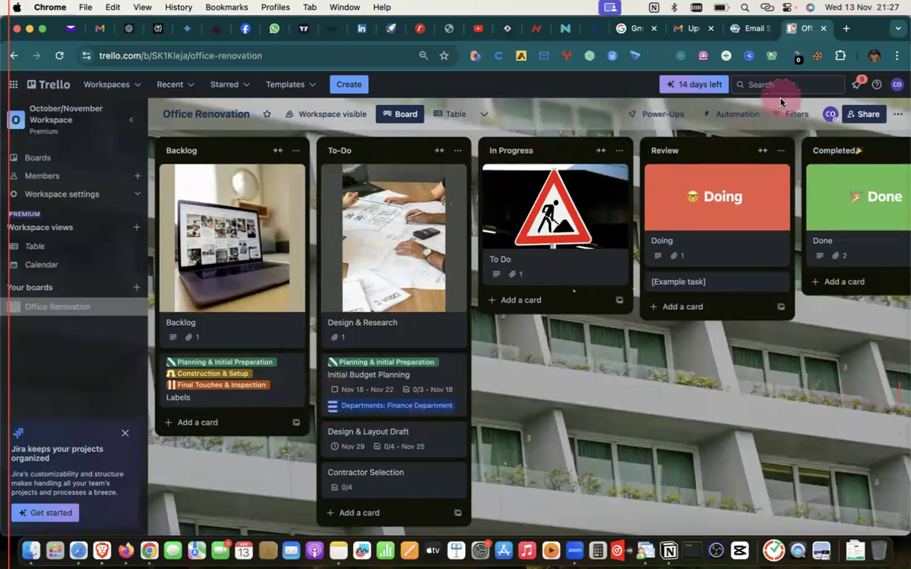
{"action": "left_click", "coordinate": [863, 115]}
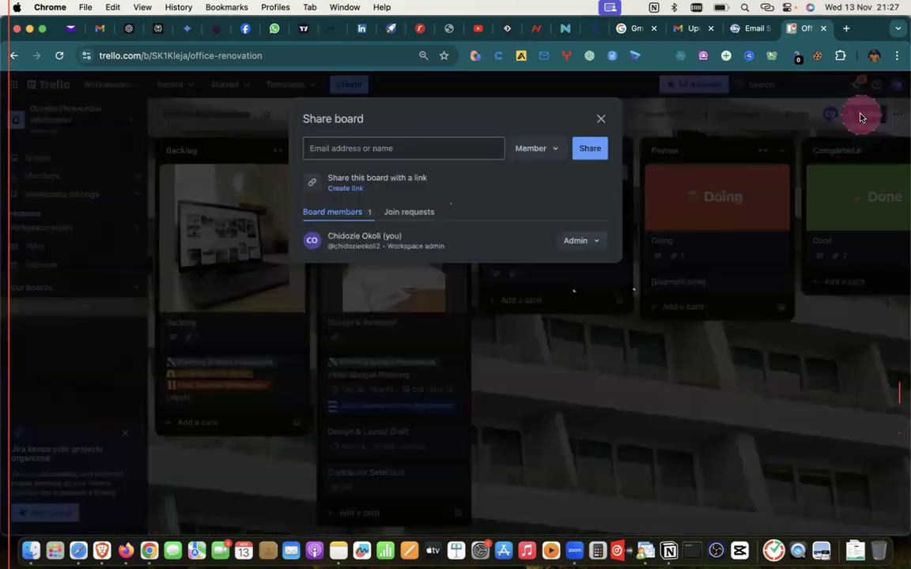
Step: Search three workspace members by name in the Share board field and add each as an invitee
{"action": "left_click", "coordinate": [378, 148]}
{"action": "type", "text": "abuele"}
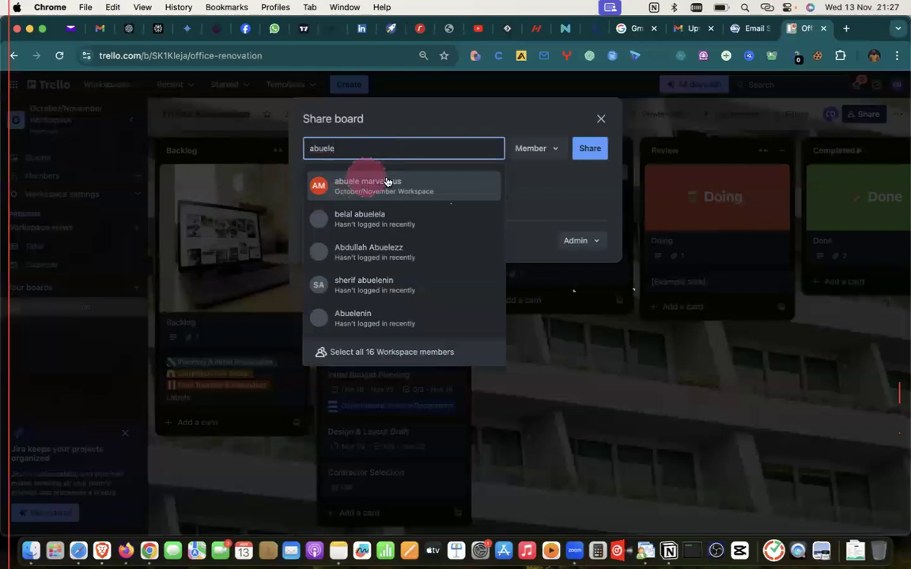
{"action": "left_click", "coordinate": [386, 181]}
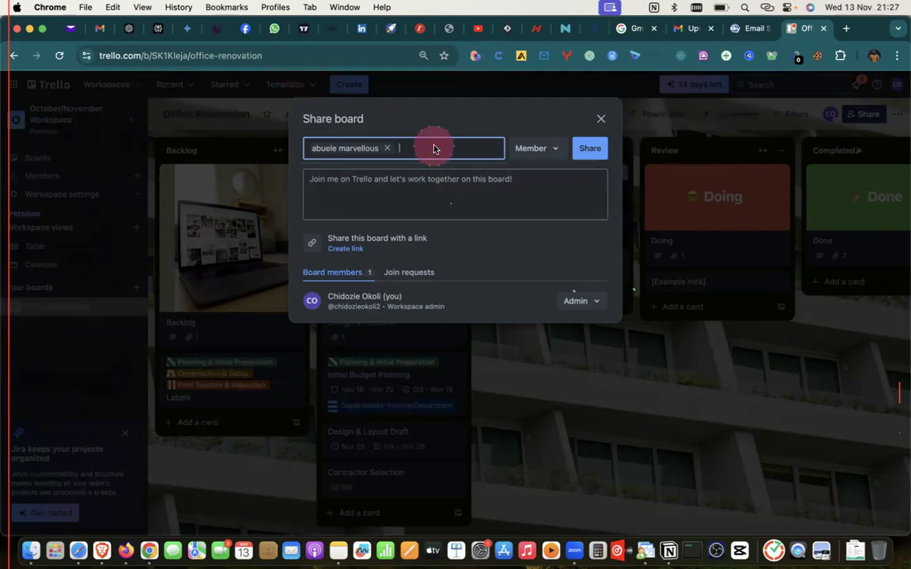
{"action": "type", "text": "shui"}
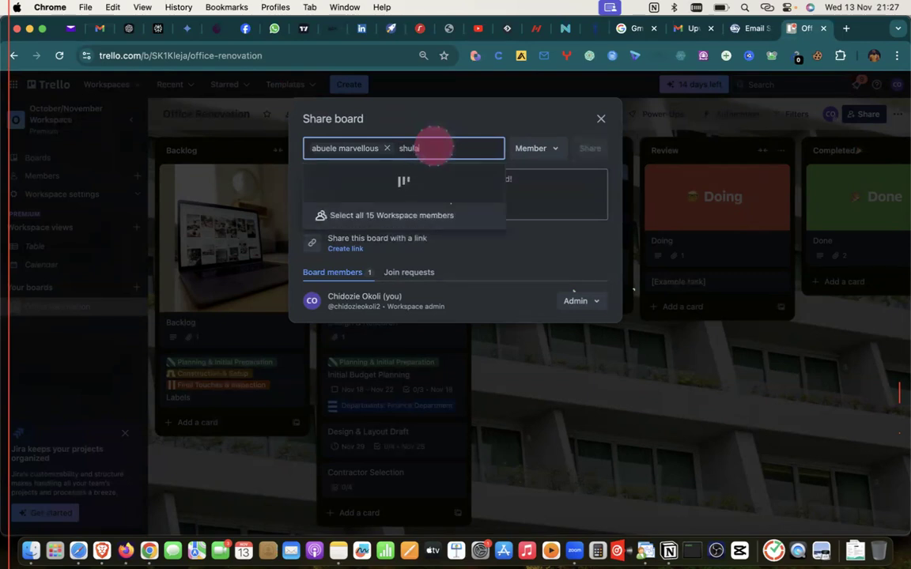
{"action": "type", "text": "a"}
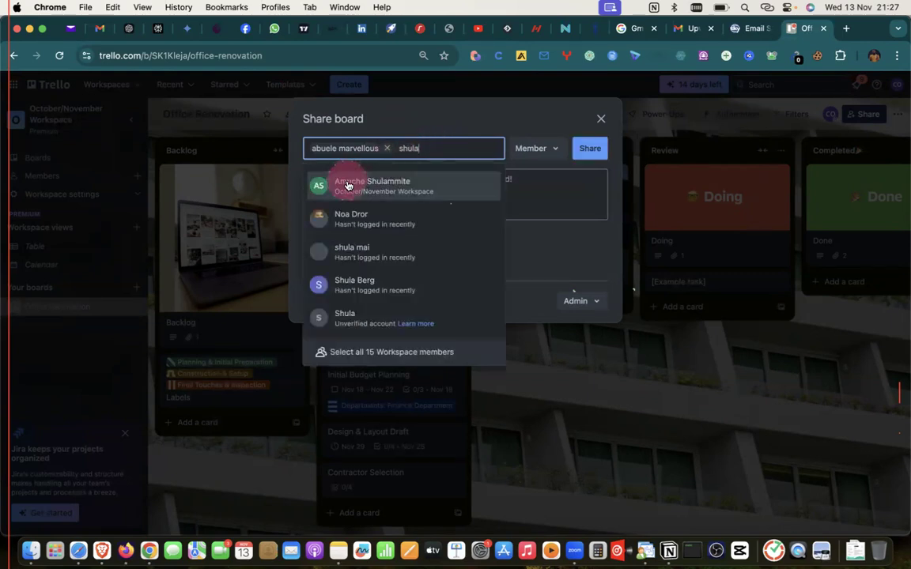
{"action": "left_click", "coordinate": [338, 187]}
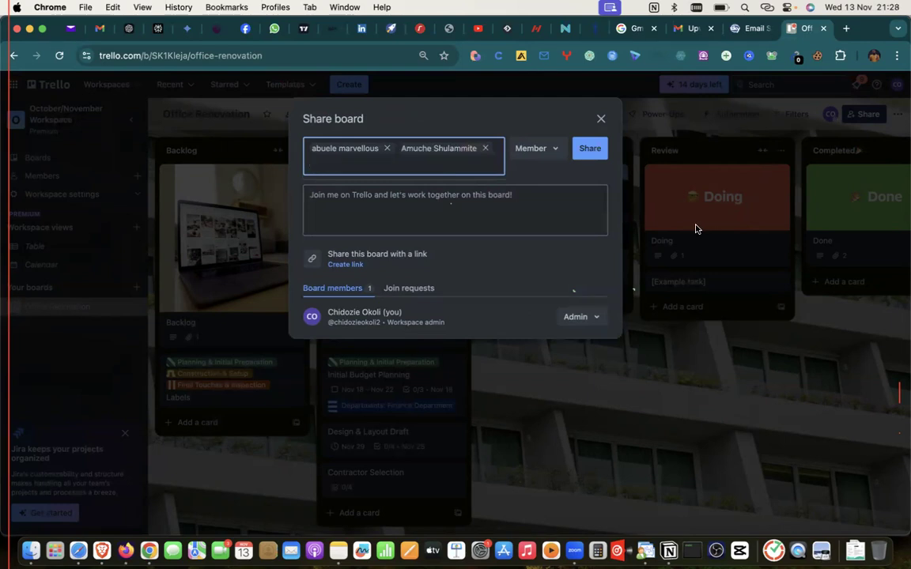
{"action": "left_click", "coordinate": [309, 150]}
{"action": "type", "text": "vil"}
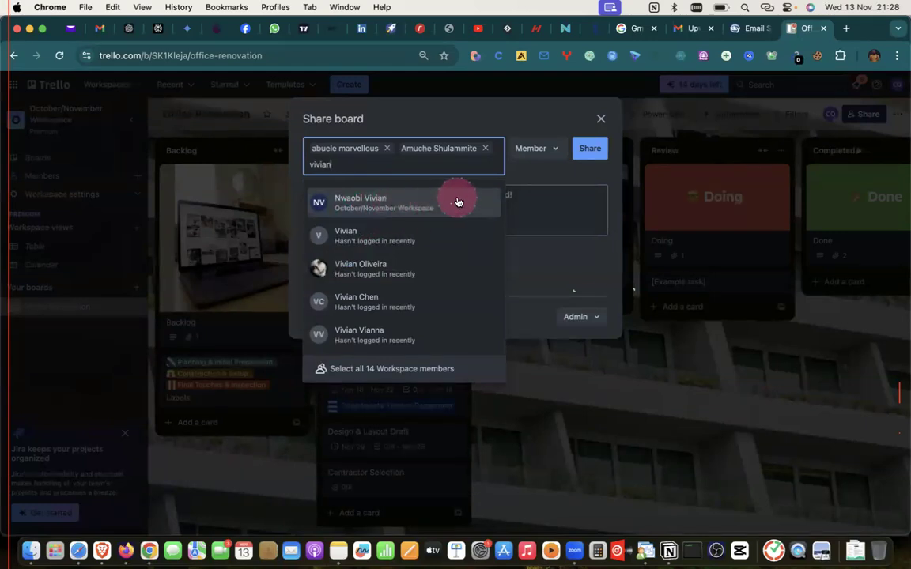
{"action": "left_click", "coordinate": [397, 209]}
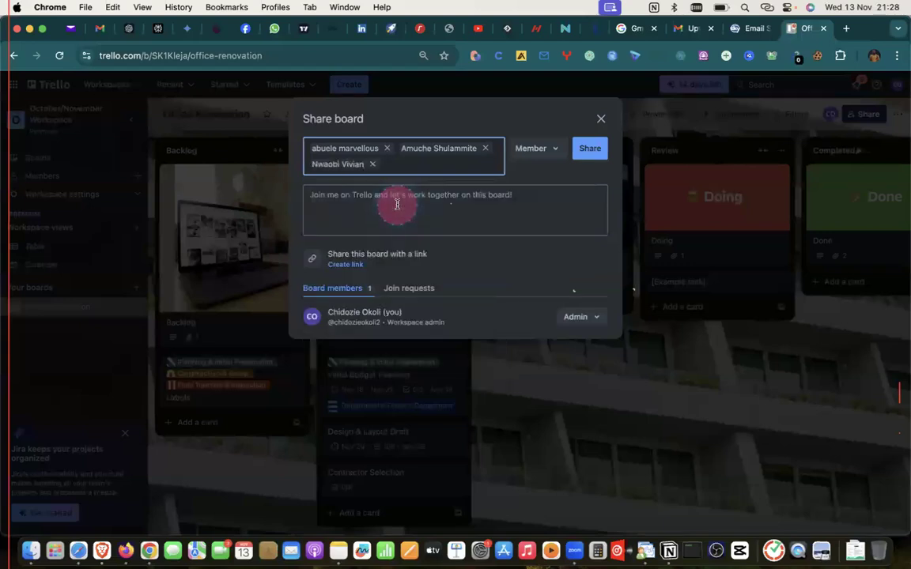
Step: Search and add three more workspace members to the invitee list
{"action": "left_click", "coordinate": [385, 166]}
{"action": "type", "text": "bibia"}
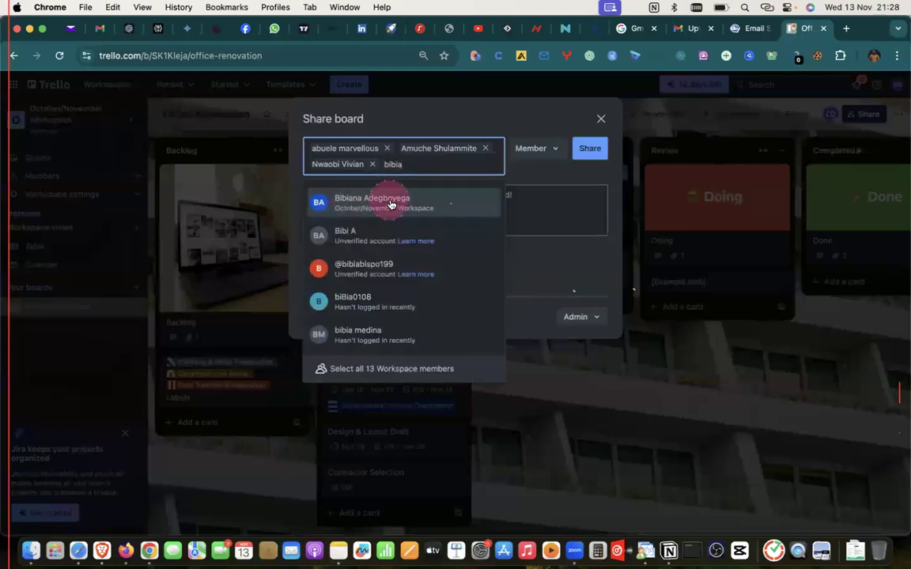
{"action": "left_click", "coordinate": [390, 205]}
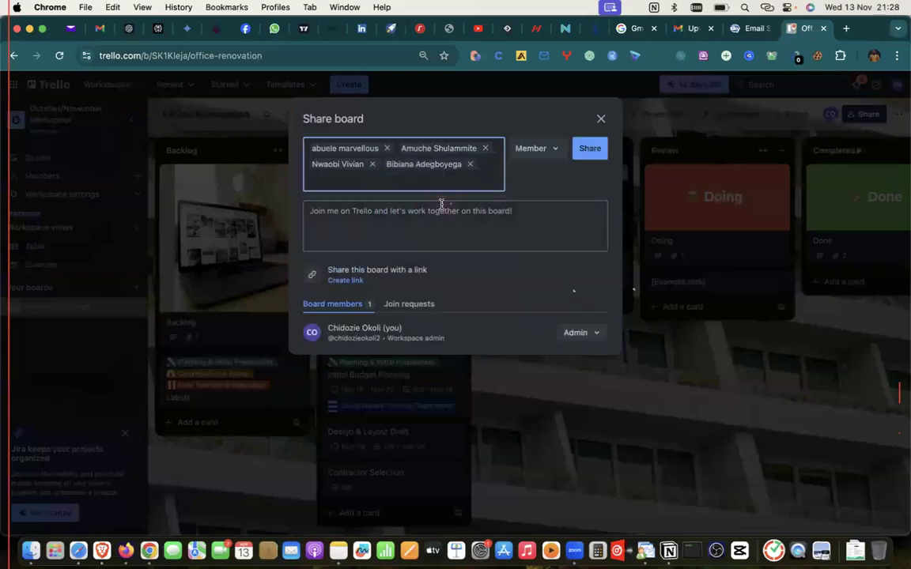
{"action": "type", "text": "tm"}
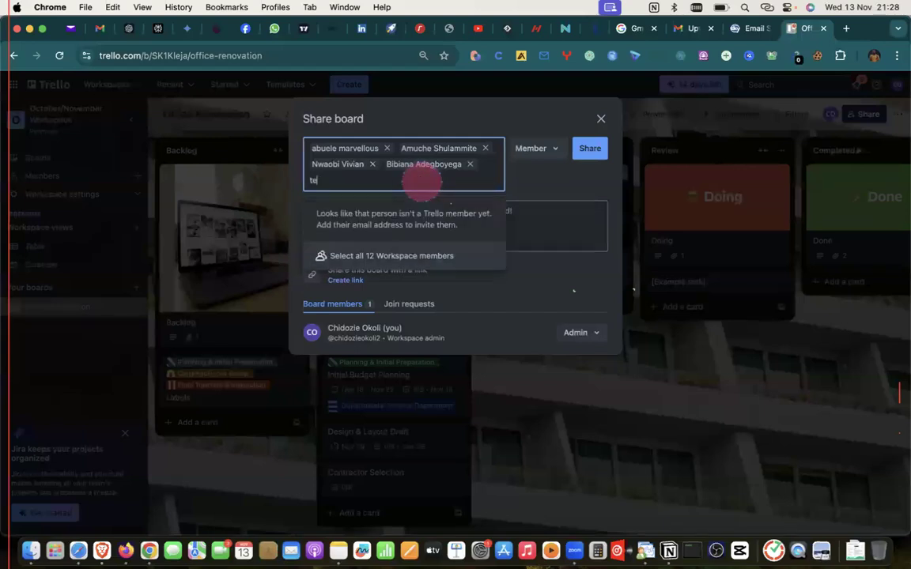
{"action": "type", "text": "mit"}
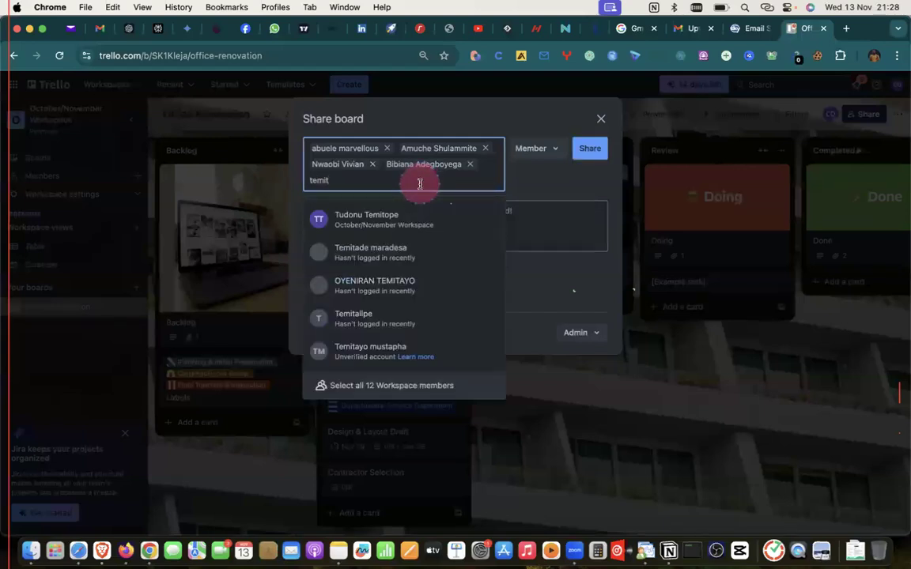
{"action": "left_click", "coordinate": [400, 222]}
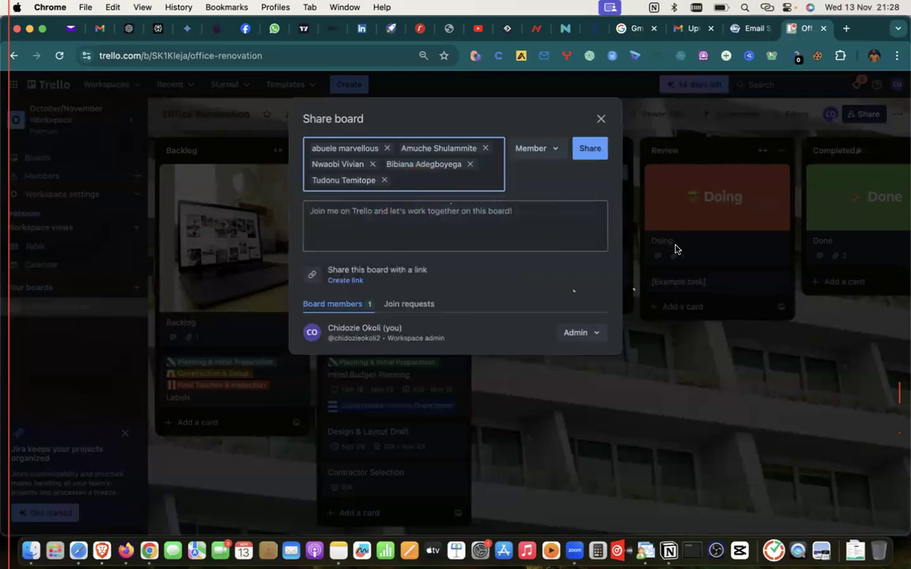
{"action": "type", "text": "falilat"}
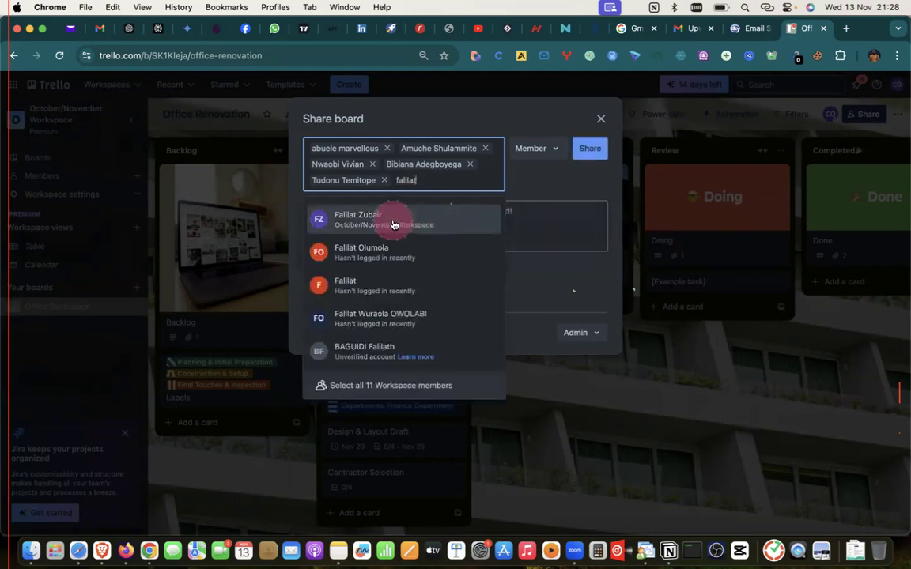
{"action": "left_click", "coordinate": [394, 215]}
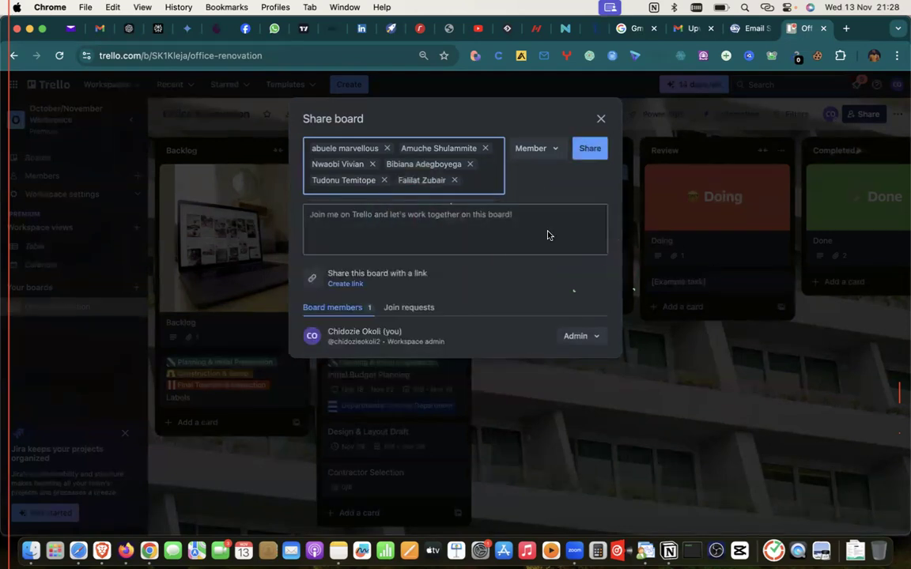
Step: Search for one more member and pick the matching account from the suggestions
{"action": "left_click", "coordinate": [477, 181]}
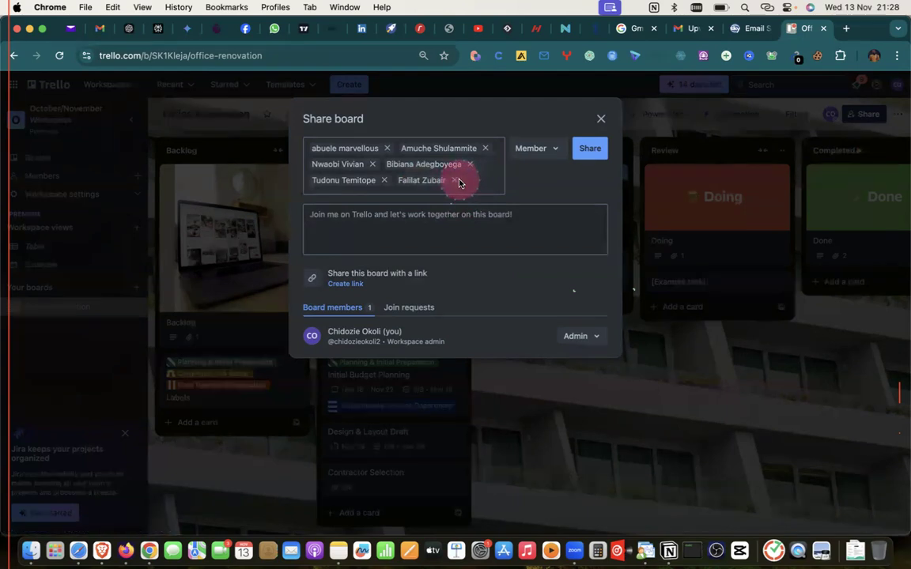
{"action": "left_click", "coordinate": [457, 188]}
{"action": "left_click", "coordinate": [456, 186]}
{"action": "type", "text": "Au"}
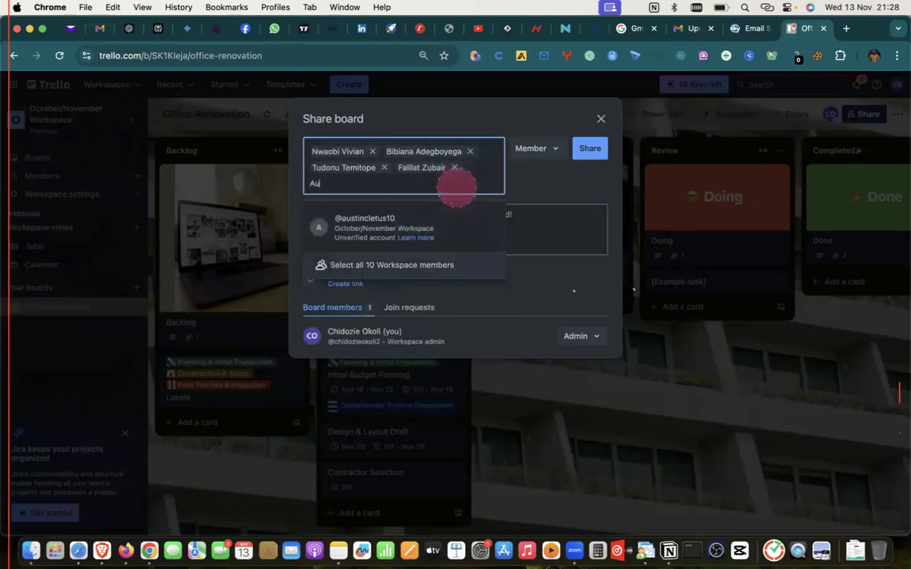
{"action": "type", "text": "st"}
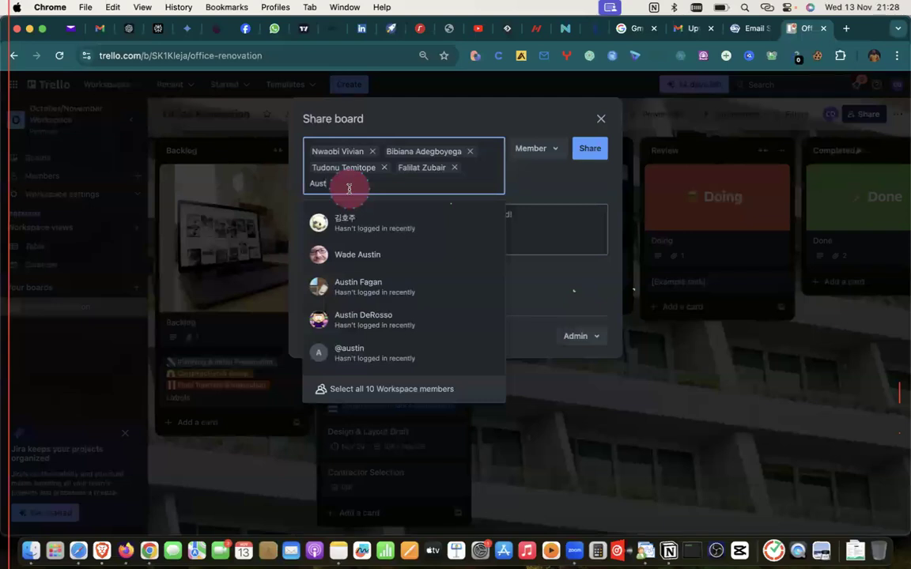
{"action": "scroll", "coordinate": [348, 285], "scroll_direction": "down", "scroll_amount": 4}
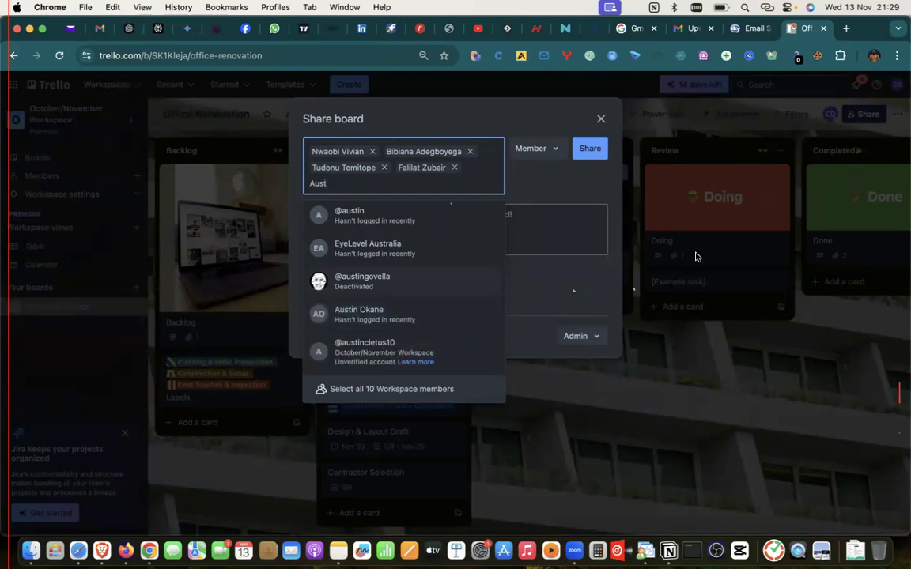
{"action": "left_click", "coordinate": [362, 352]}
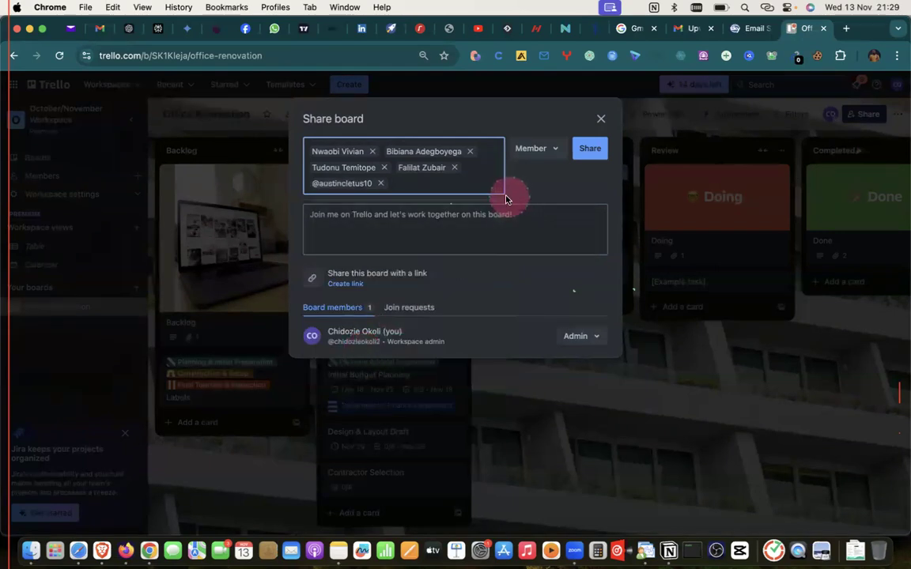
Step: Send the board invitations to reach eight members, then close the Share board dialog
{"action": "left_click", "coordinate": [594, 148]}
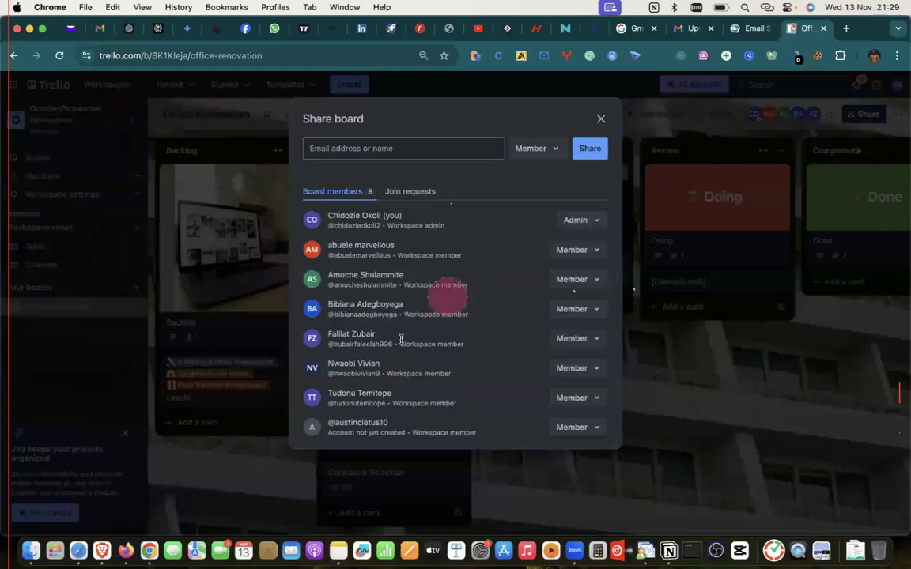
{"action": "left_click", "coordinate": [601, 119]}
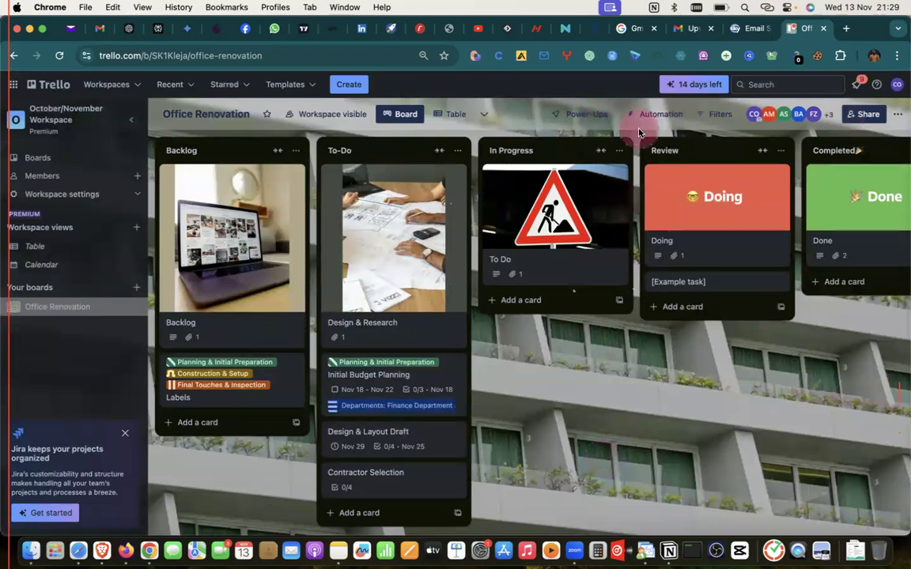
Step: Open the Initial Budget Planning card and check its members list
{"action": "left_click", "coordinate": [427, 381]}
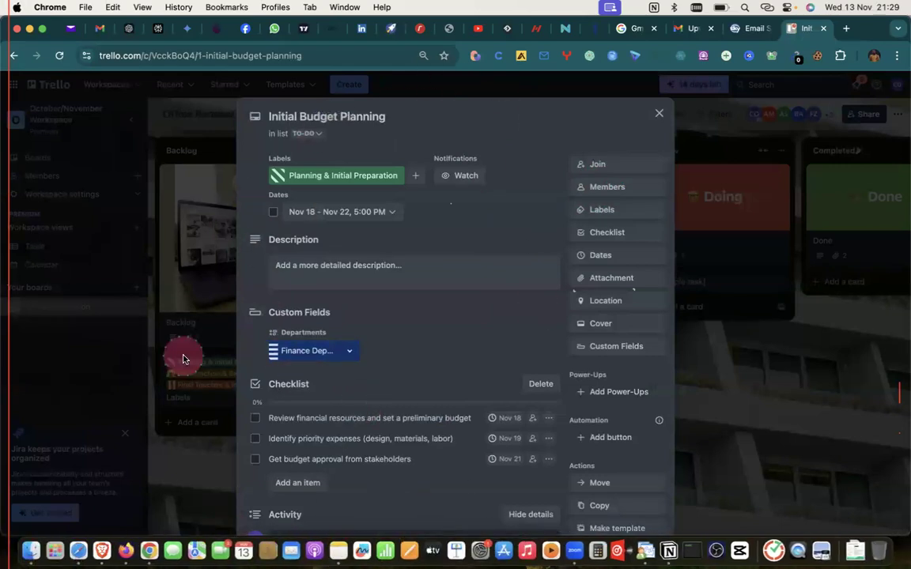
{"action": "left_click", "coordinate": [607, 186]}
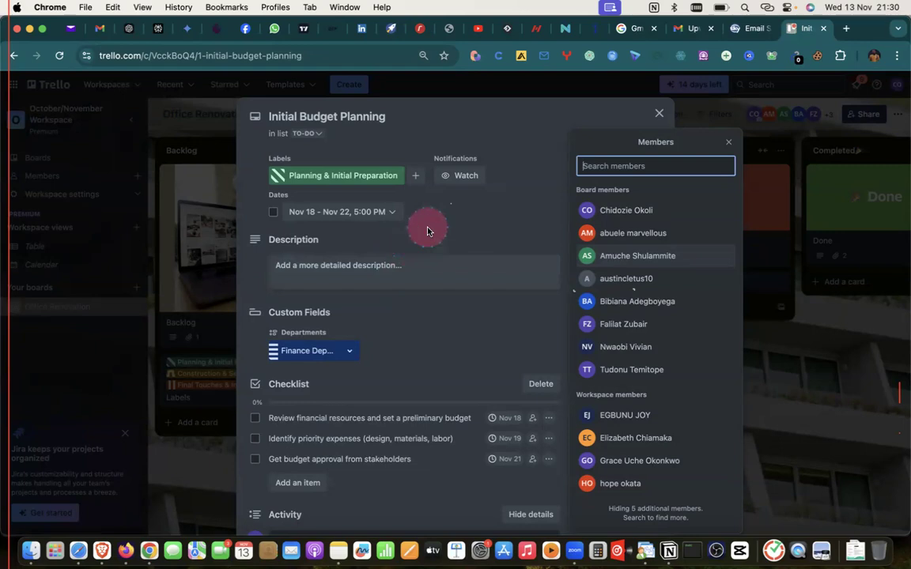
{"action": "left_click", "coordinate": [729, 146]}
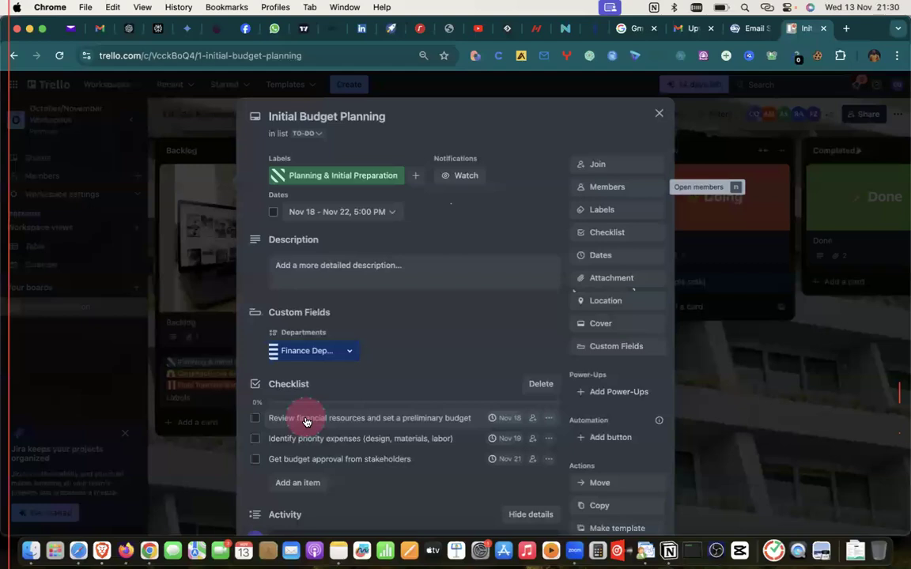
Step: Assign the first checklist item to a member and mark the card's due date not complete
{"action": "left_click", "coordinate": [534, 423]}
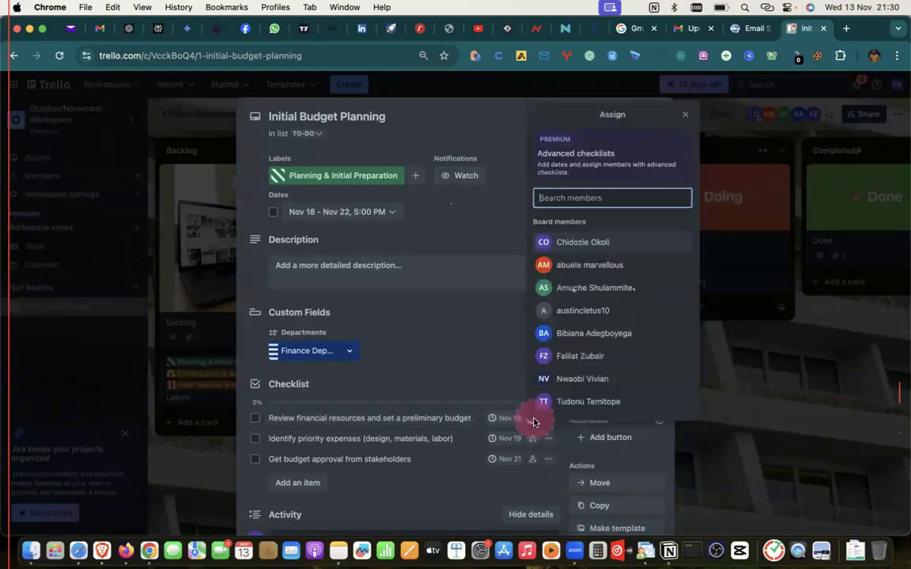
{"action": "left_click", "coordinate": [584, 312]}
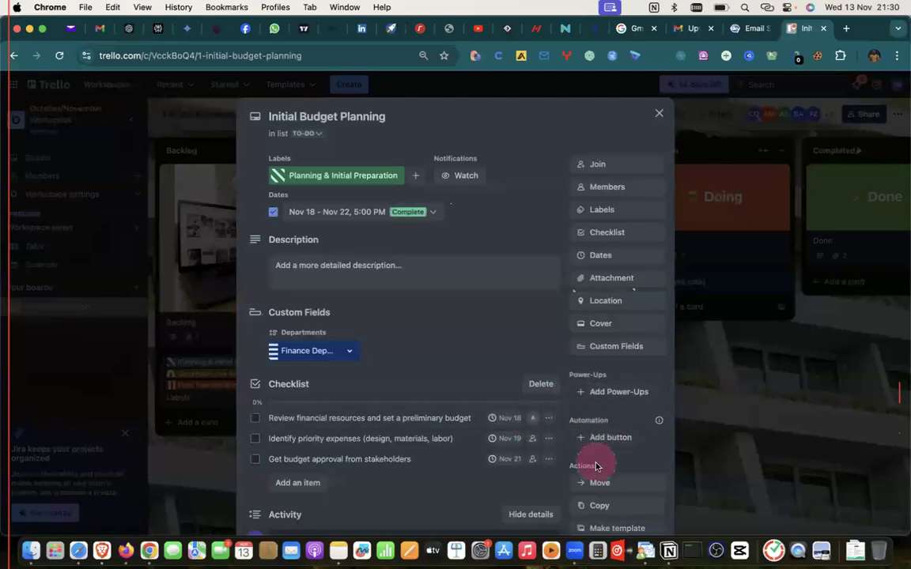
{"action": "left_click", "coordinate": [533, 418]}
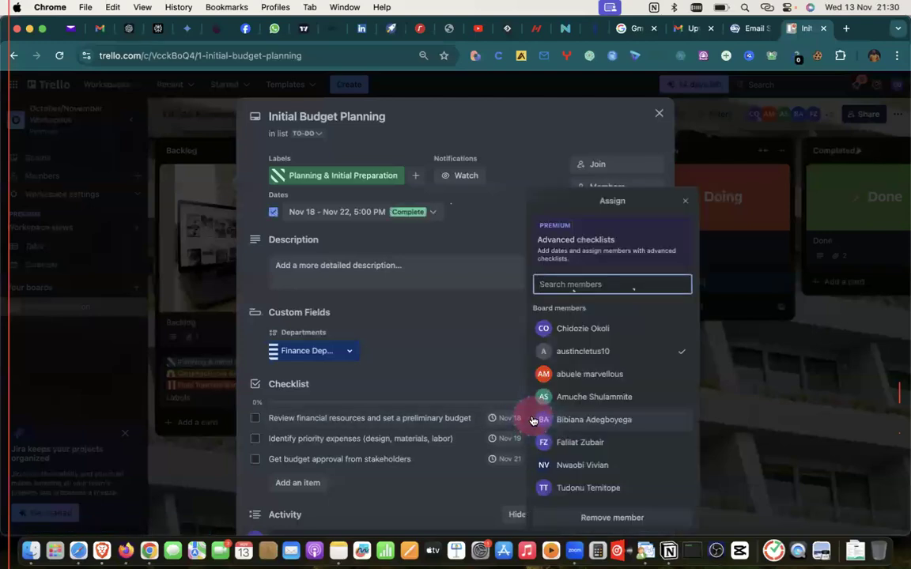
{"action": "left_click", "coordinate": [498, 348]}
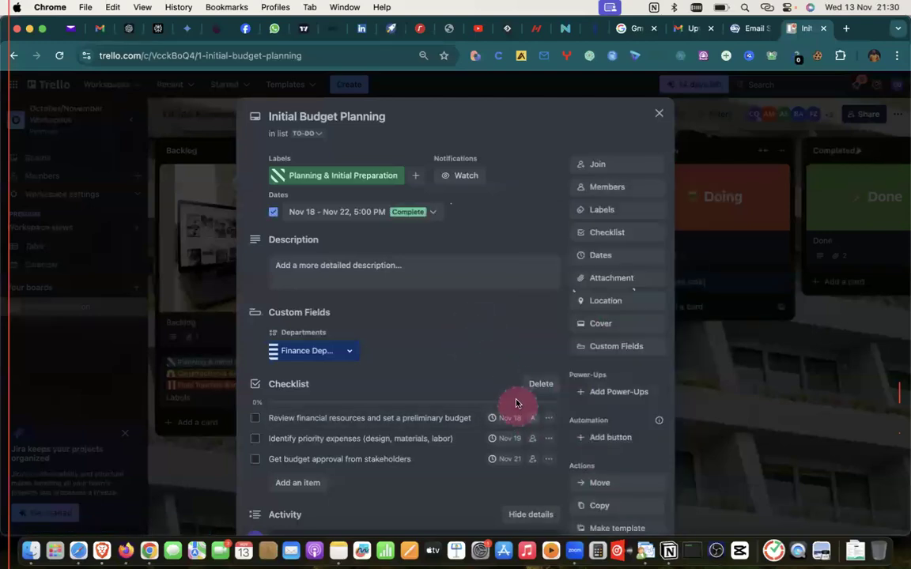
{"action": "left_click", "coordinate": [273, 212]}
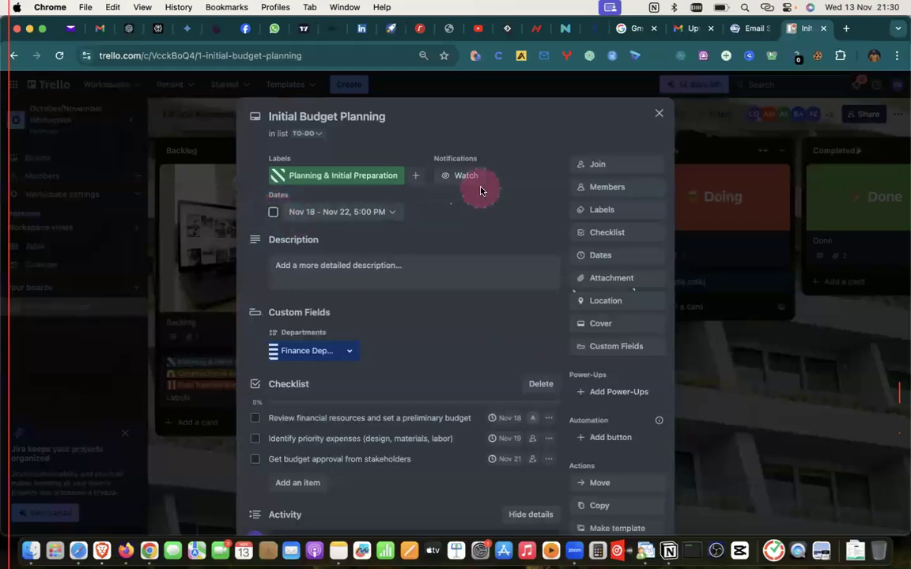
Step: Assign the second and third checklist items to two other board members
{"action": "left_click", "coordinate": [533, 439]}
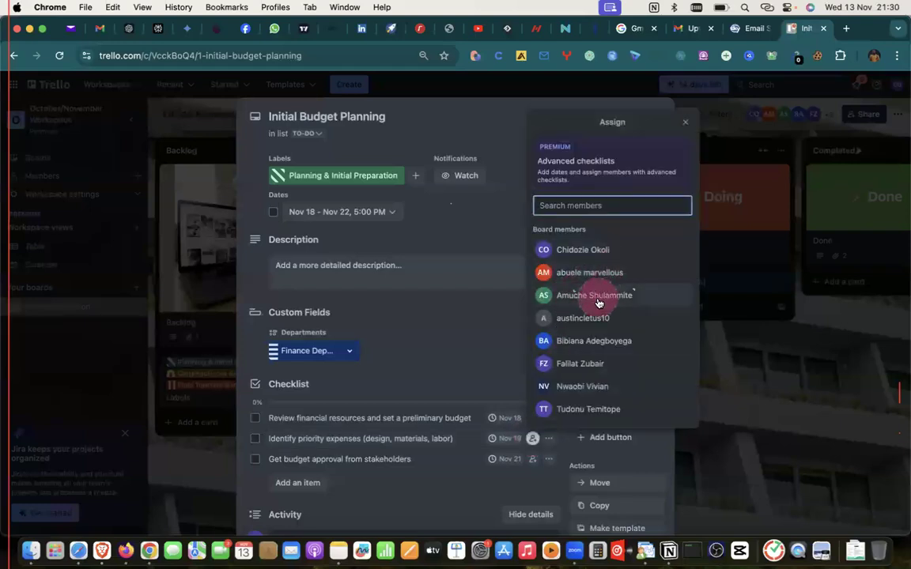
{"action": "left_click", "coordinate": [598, 303]}
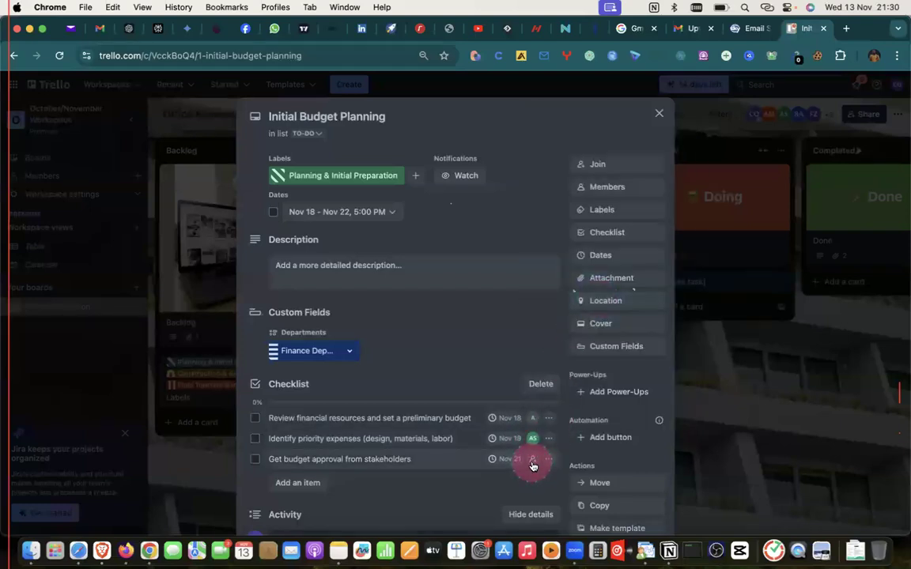
{"action": "left_click", "coordinate": [532, 461]}
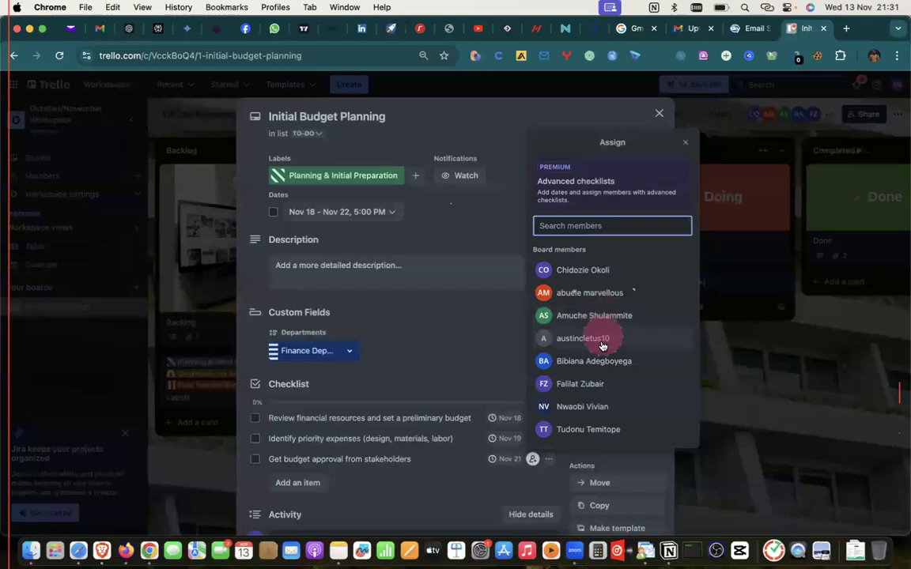
{"action": "left_click", "coordinate": [615, 364]}
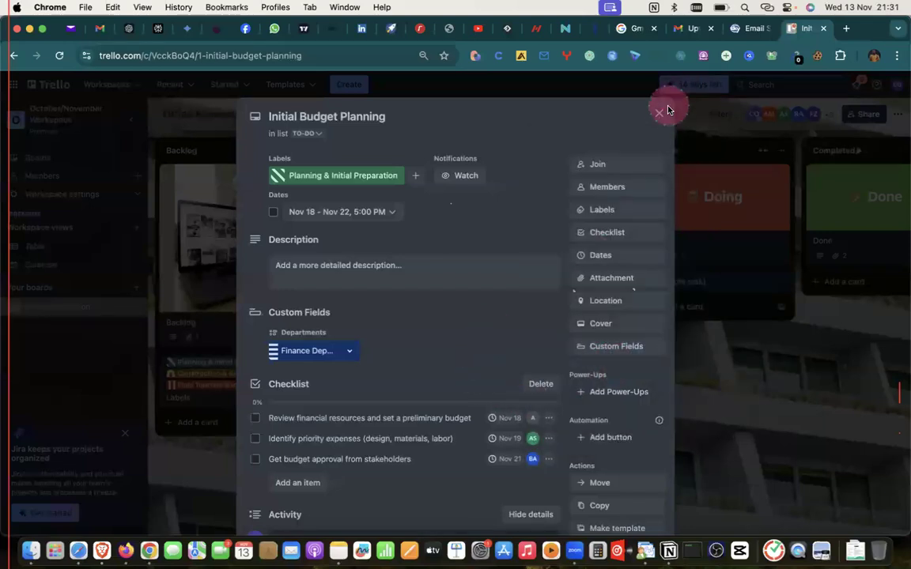
{"action": "left_click", "coordinate": [549, 420]}
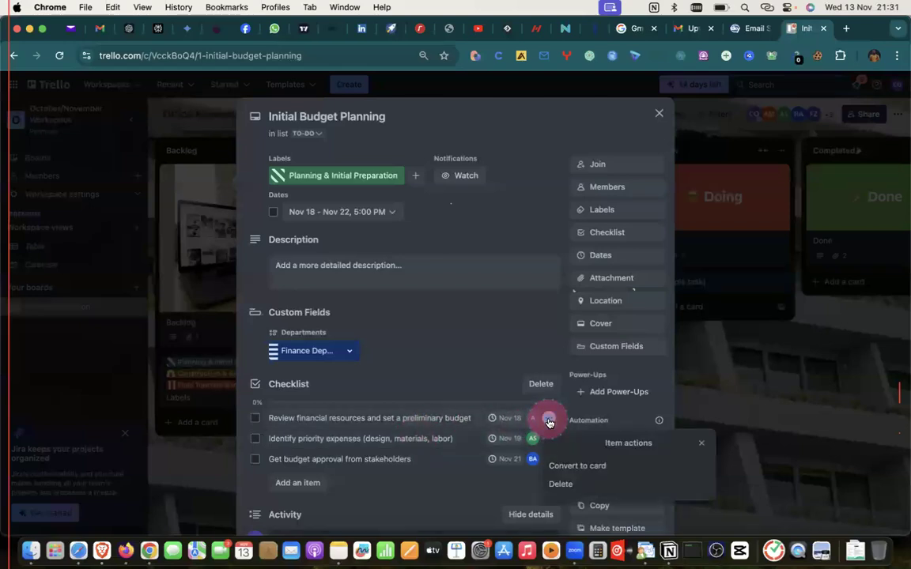
{"action": "left_click", "coordinate": [465, 362]}
{"action": "scroll", "coordinate": [466, 362], "scroll_direction": "down", "scroll_amount": 5}
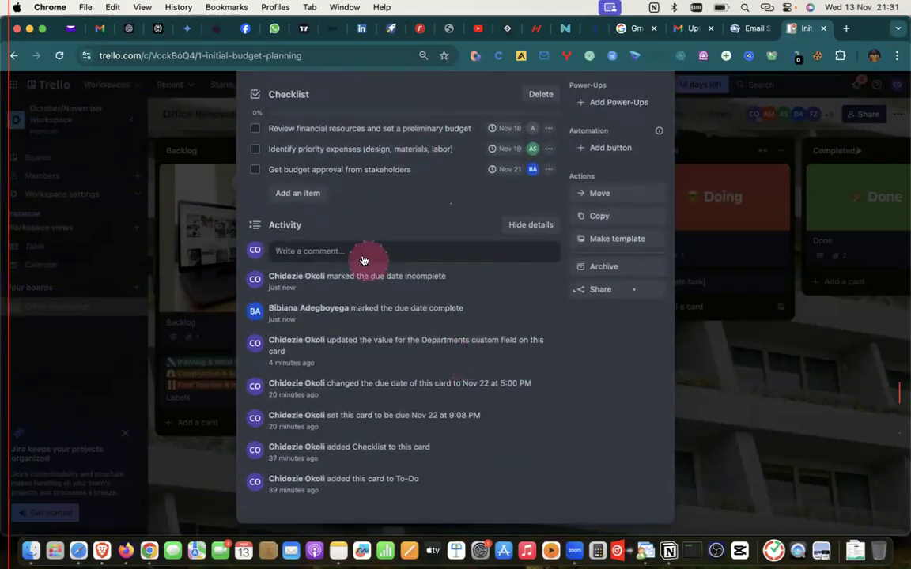
{"action": "scroll", "coordinate": [474, 281], "scroll_direction": "up", "scroll_amount": 3}
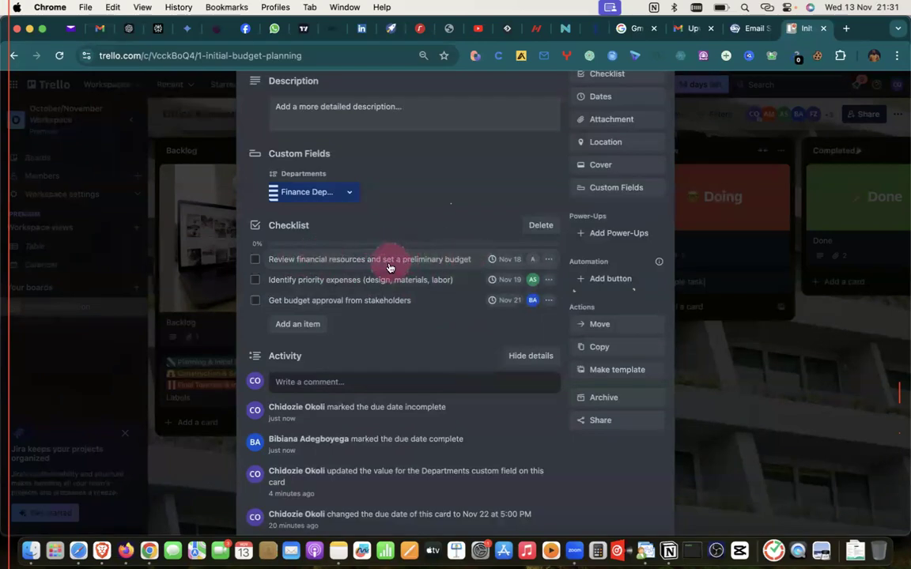
{"action": "left_click", "coordinate": [255, 261]}
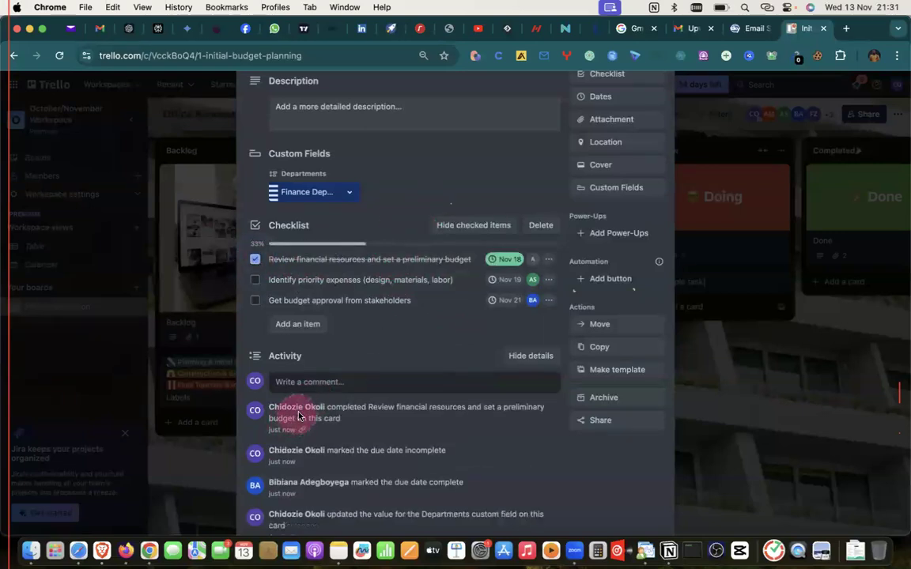
{"action": "left_click", "coordinate": [255, 261]}
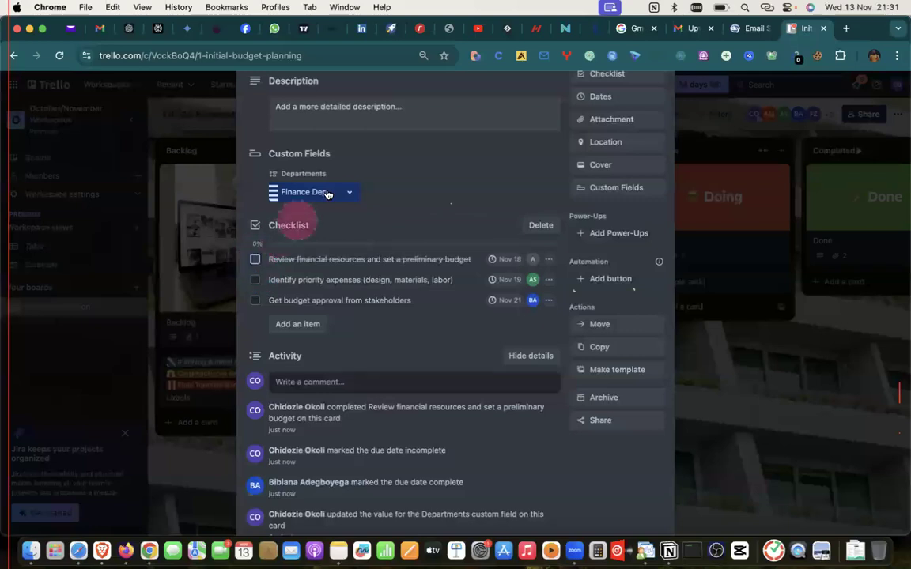
{"action": "scroll", "coordinate": [285, 229], "scroll_direction": "up", "scroll_amount": 3}
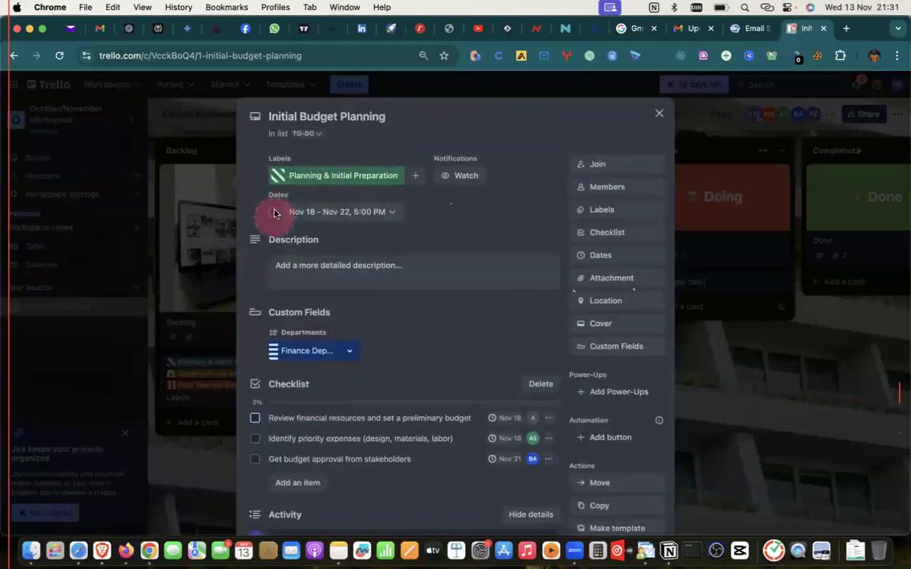
{"action": "scroll", "coordinate": [274, 213], "scroll_direction": "down", "scroll_amount": 5}
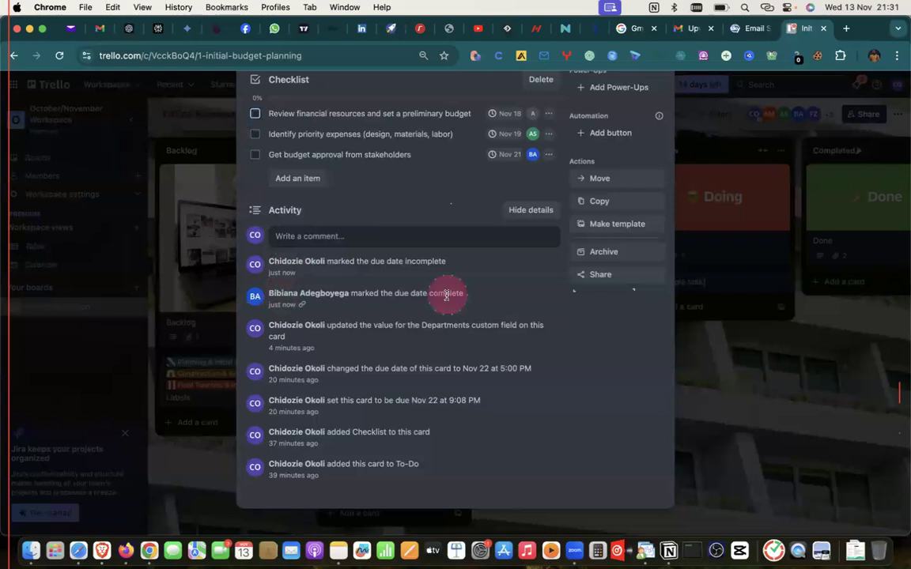
{"action": "scroll", "coordinate": [447, 294], "scroll_direction": "up", "scroll_amount": 3}
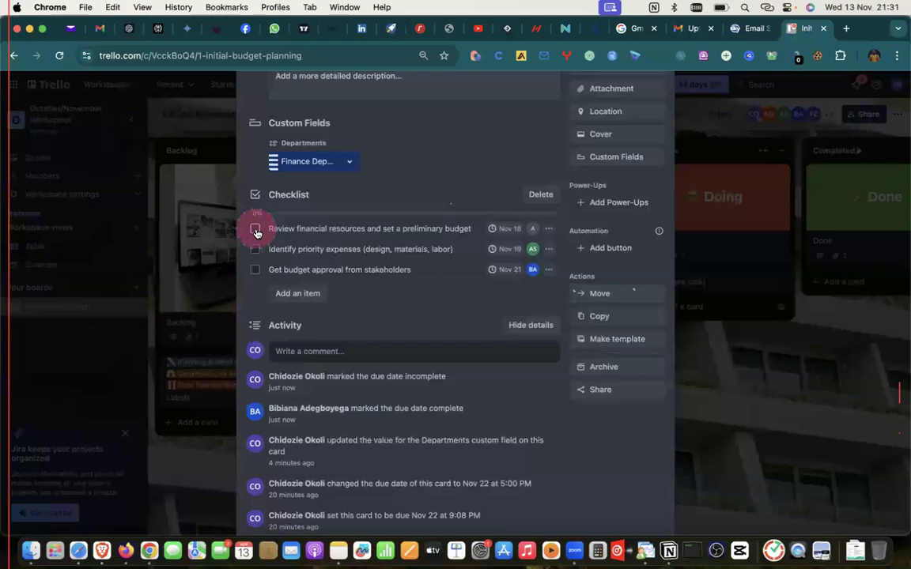
{"action": "scroll", "coordinate": [261, 229], "scroll_direction": "up", "scroll_amount": 3}
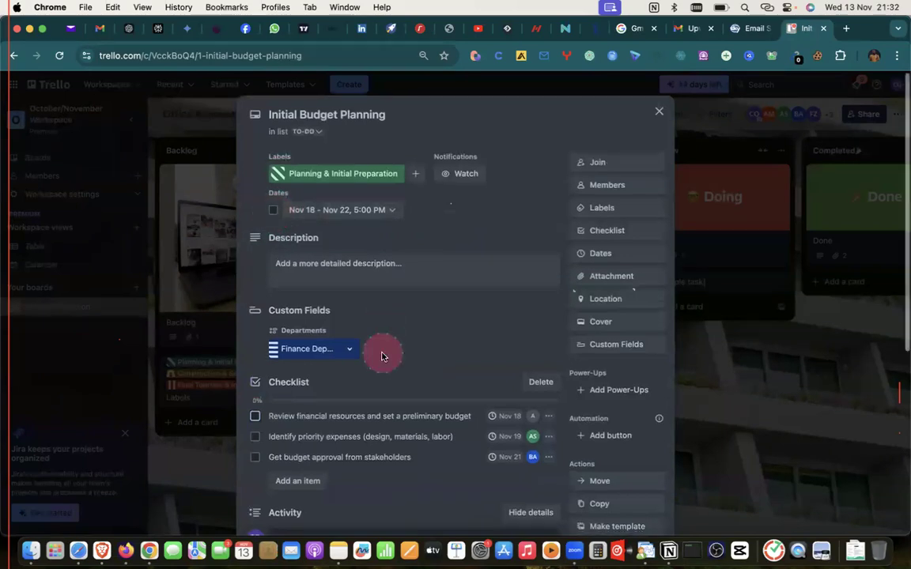
{"action": "scroll", "coordinate": [380, 356], "scroll_direction": "down", "scroll_amount": 5}
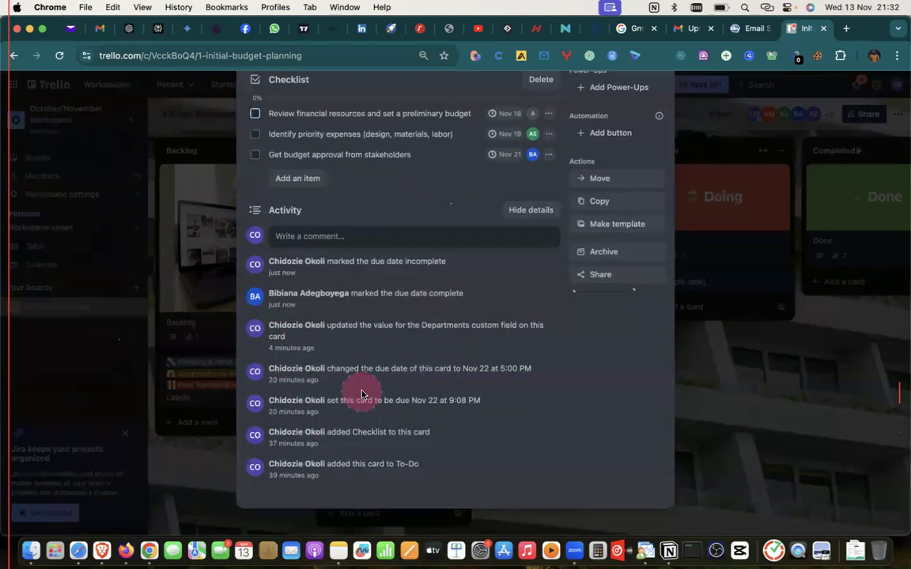
{"action": "scroll", "coordinate": [348, 380], "scroll_direction": "up", "scroll_amount": 3}
{"action": "scroll", "coordinate": [340, 396], "scroll_direction": "down", "scroll_amount": 3}
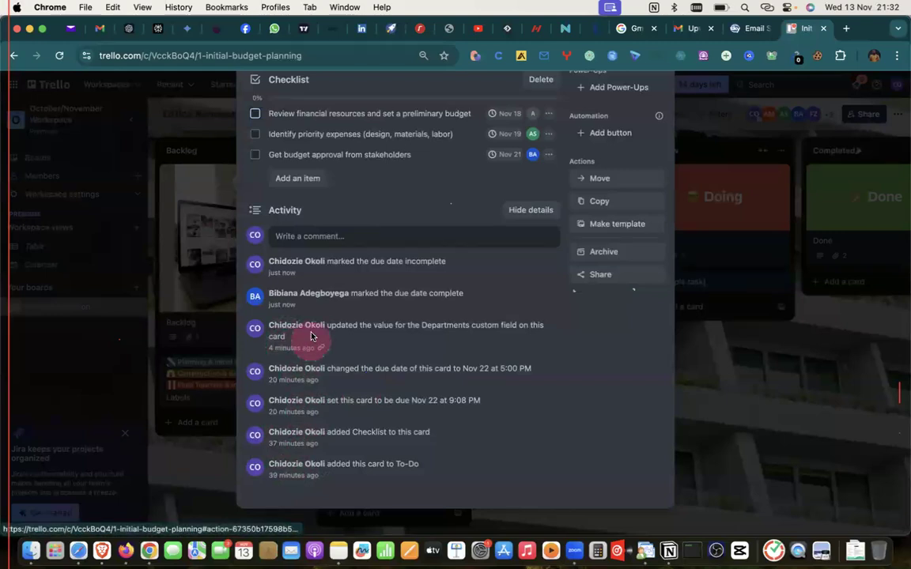
{"action": "scroll", "coordinate": [345, 385], "scroll_direction": "up", "scroll_amount": 8}
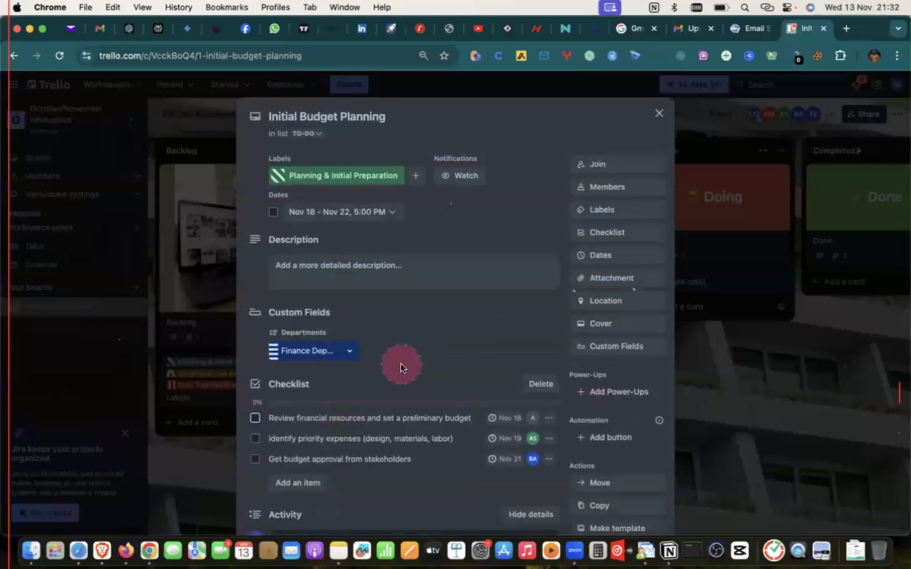
{"action": "scroll", "coordinate": [402, 366], "scroll_direction": "down", "scroll_amount": 5}
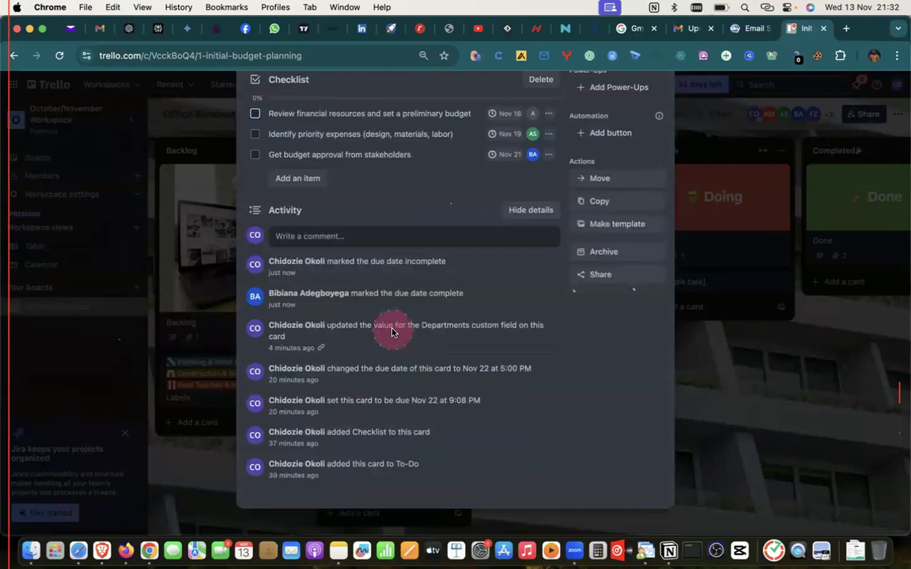
{"action": "scroll", "coordinate": [348, 324], "scroll_direction": "up", "scroll_amount": 4}
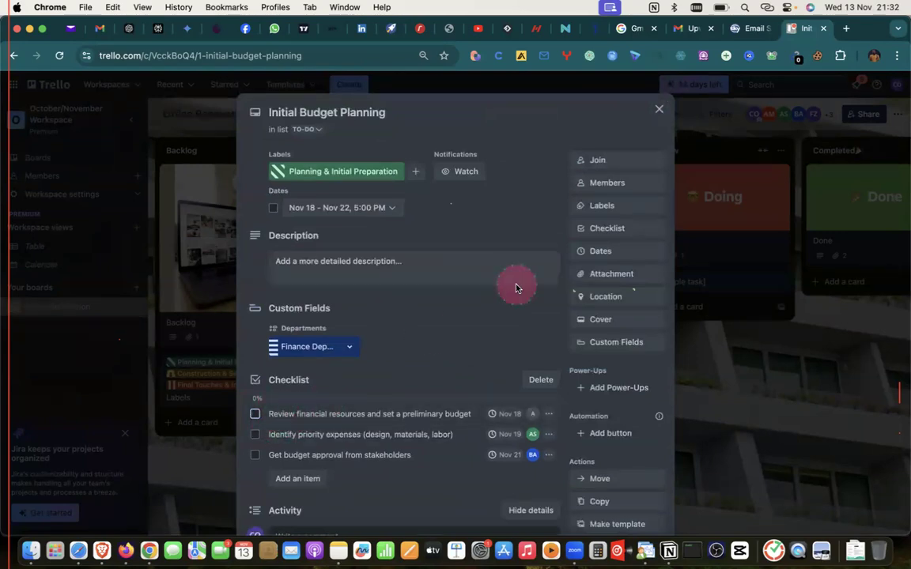
Step: Close the Initial Budget Planning card, which now shows 0/3 checklist items on the board
{"action": "left_click", "coordinate": [660, 113]}
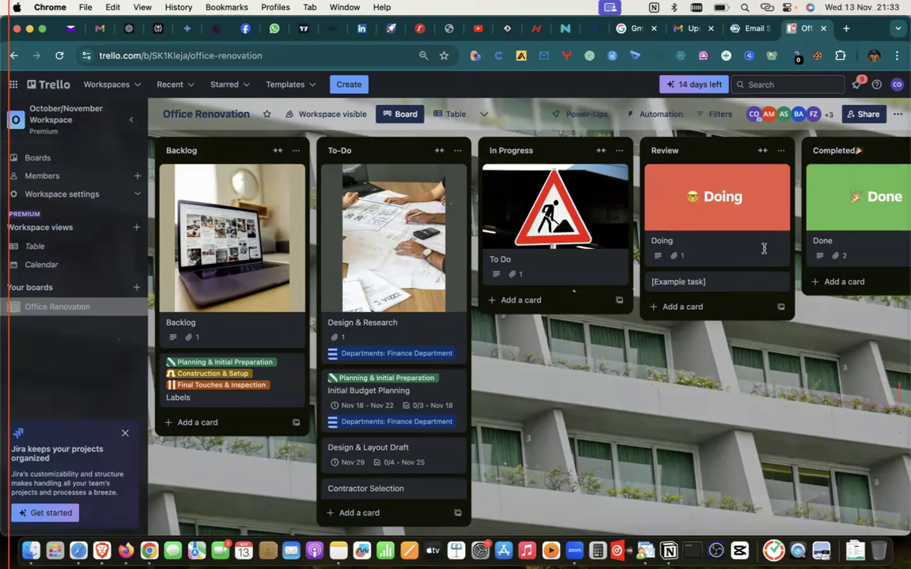
{"action": "left_click", "coordinate": [394, 356]}
Step: Toggle the Workspaces menu repeatedly, leaving it open with October/November Workspace listed
{"action": "left_click", "coordinate": [134, 84]}
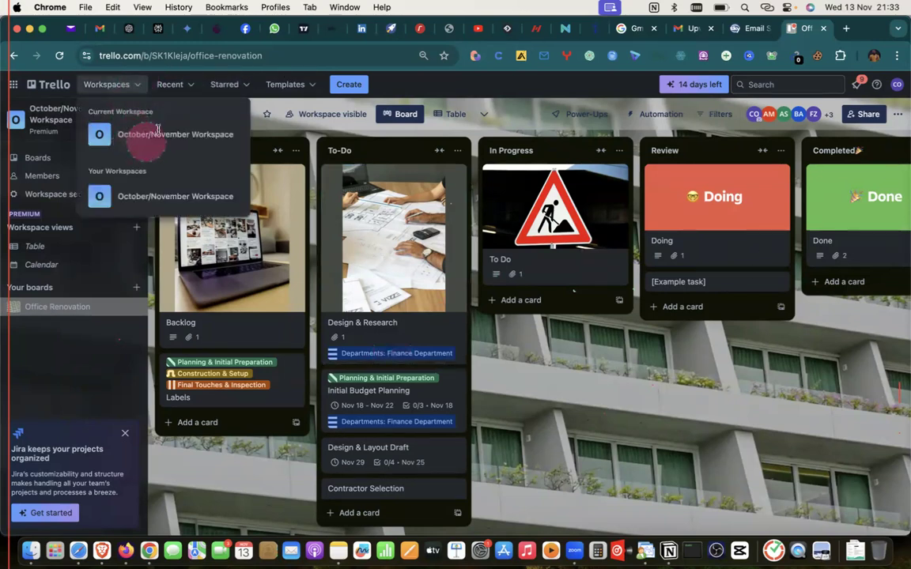
{"action": "left_click", "coordinate": [135, 85]}
{"action": "left_click", "coordinate": [135, 84]}
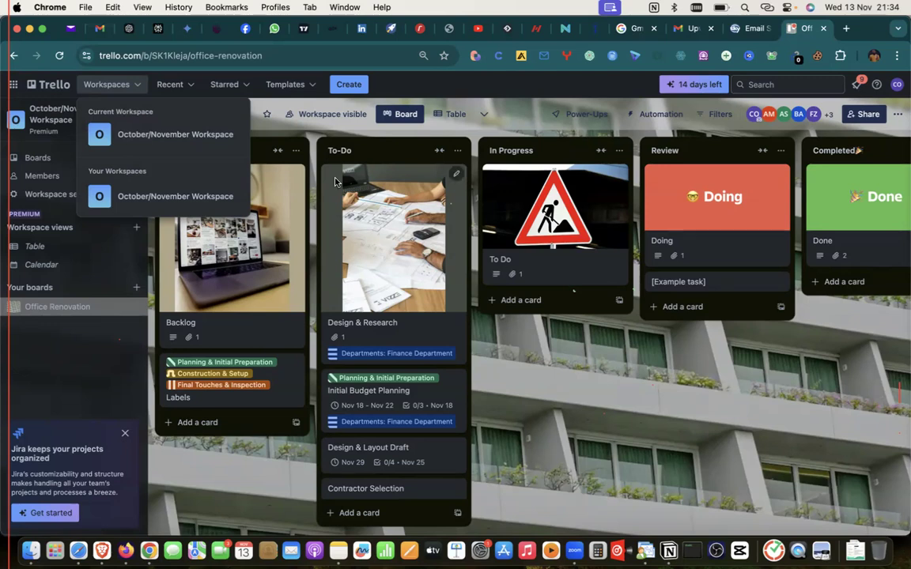
{"action": "left_click", "coordinate": [136, 88]}
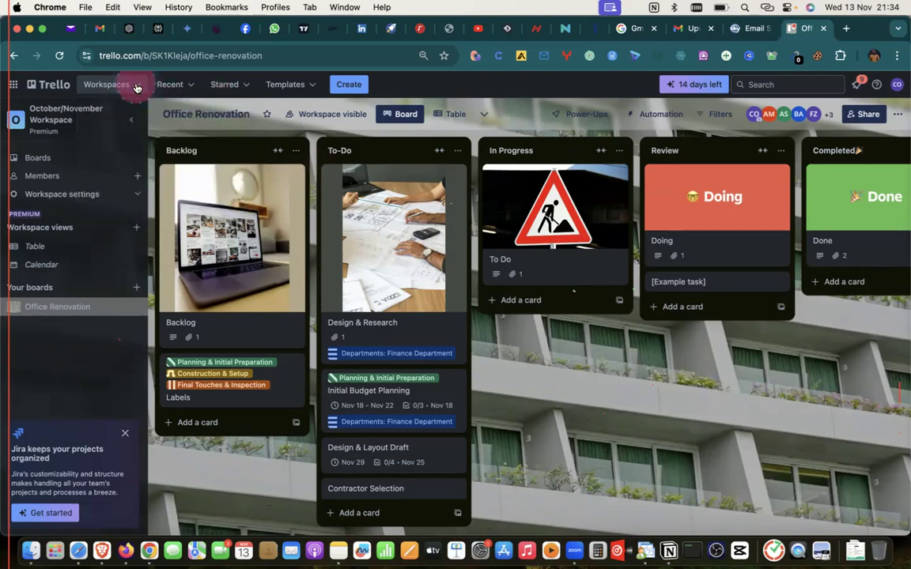
{"action": "left_click", "coordinate": [136, 88]}
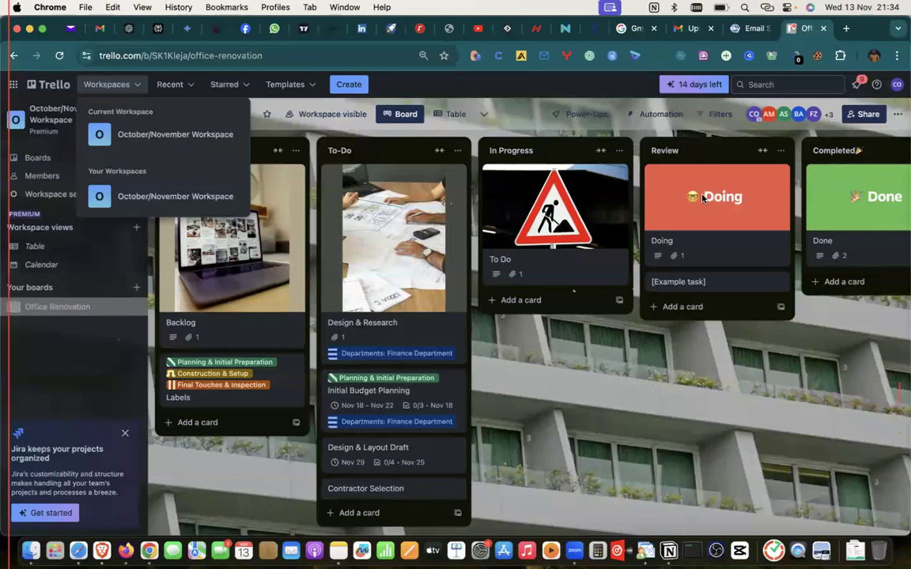
{"action": "left_click", "coordinate": [136, 85]}
{"action": "left_click", "coordinate": [136, 84]}
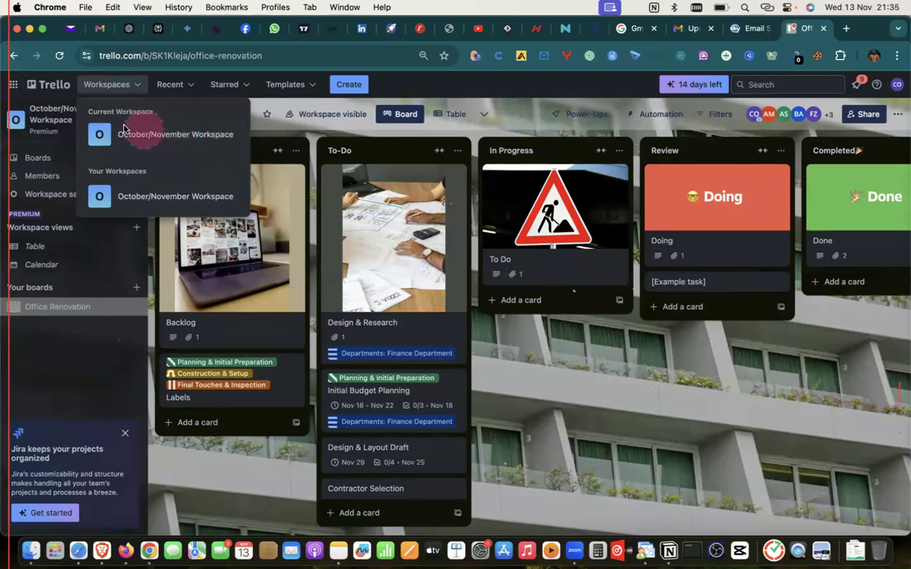
{"action": "left_click", "coordinate": [131, 85]}
{"action": "left_click", "coordinate": [135, 85]}
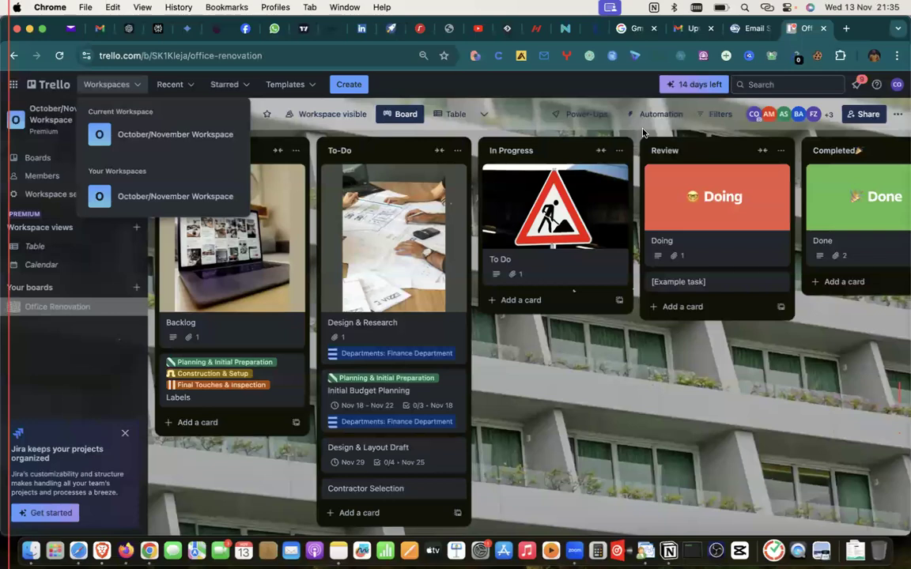
{"action": "left_click", "coordinate": [425, 392]}
{"action": "scroll", "coordinate": [425, 347], "scroll_direction": "down", "scroll_amount": 1}
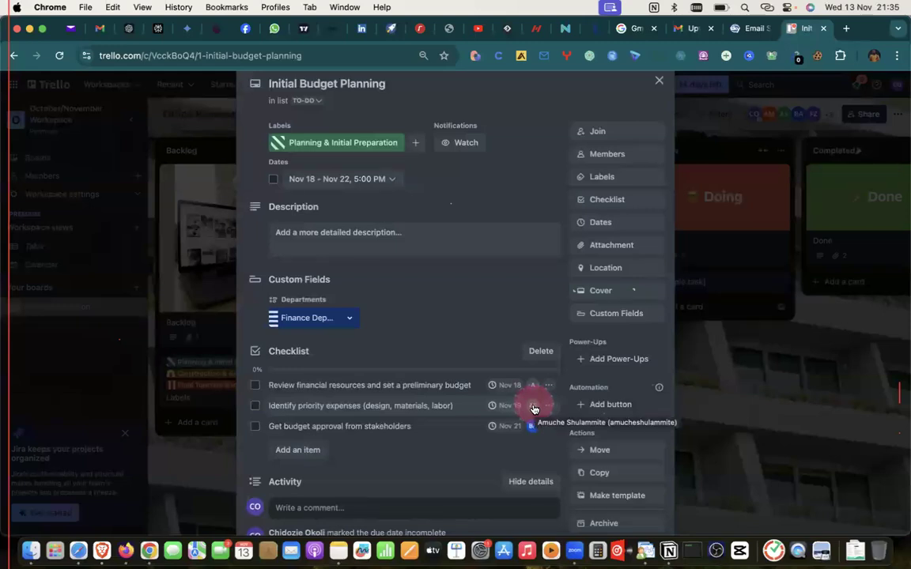
{"action": "left_click", "coordinate": [659, 82]}
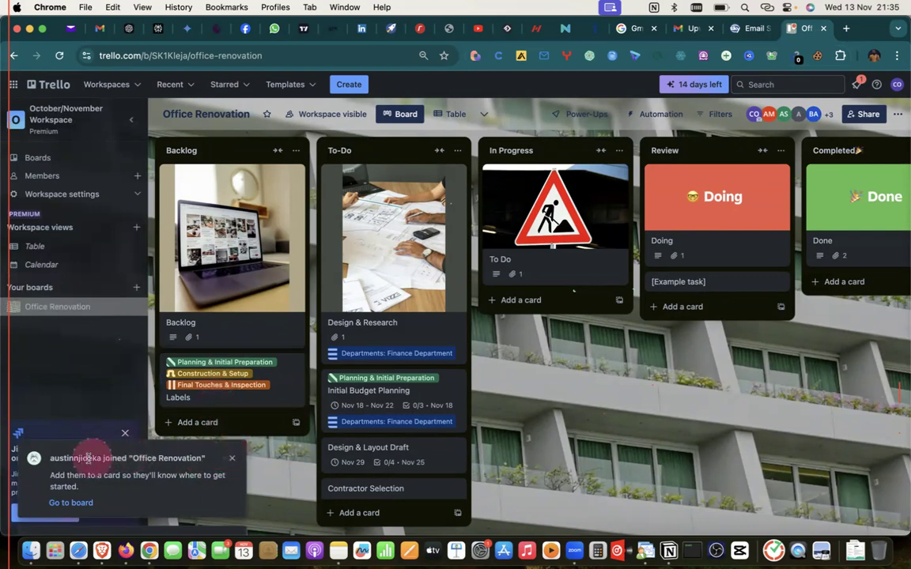
{"action": "left_click", "coordinate": [234, 462]}
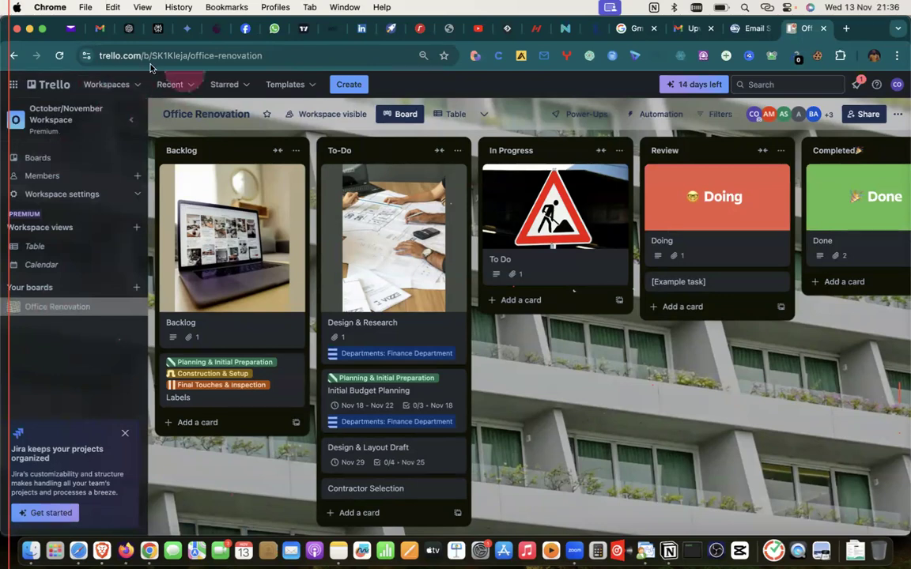
{"action": "left_click", "coordinate": [135, 84]}
Step: Go to October/November Workspace, open Office Renovation, then the Initial Budget Planning card
{"action": "left_click", "coordinate": [131, 197]}
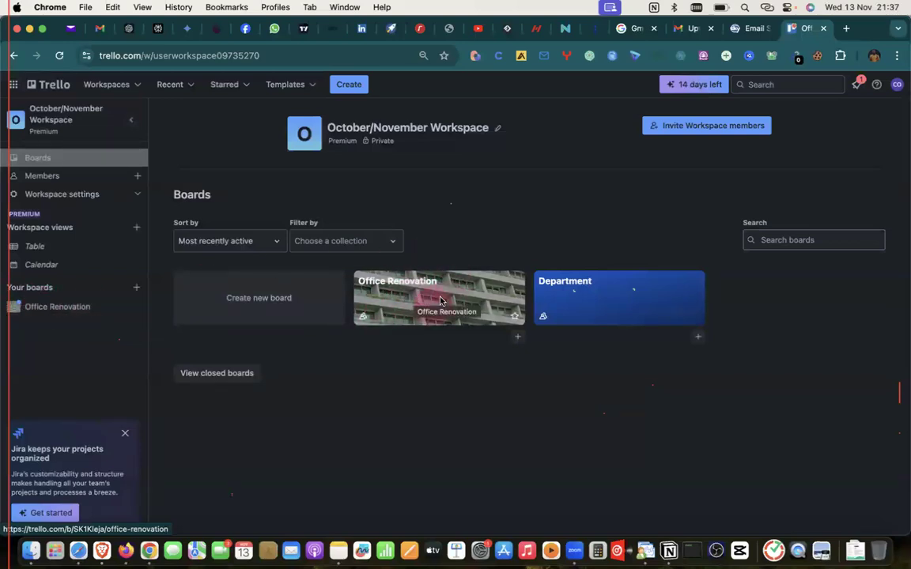
{"action": "left_click", "coordinate": [408, 299]}
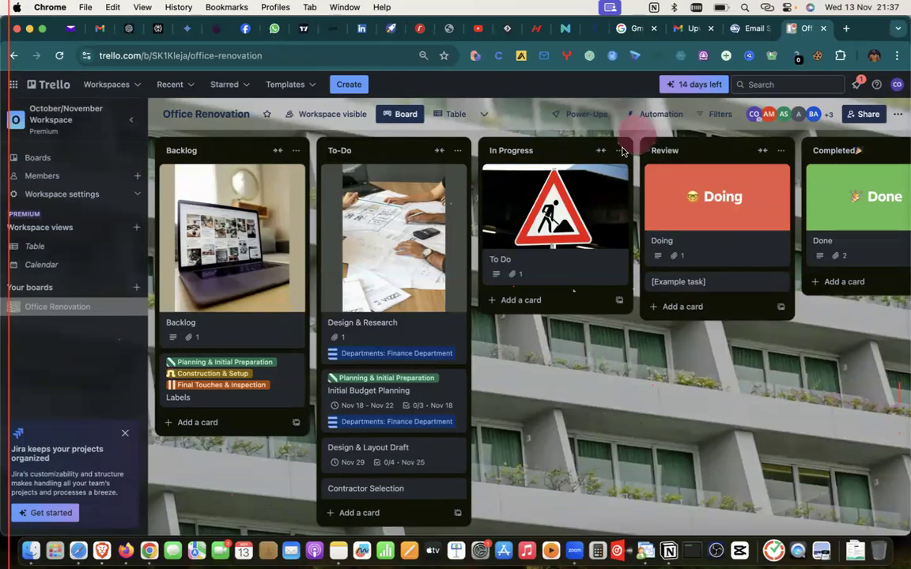
{"action": "left_click", "coordinate": [424, 392]}
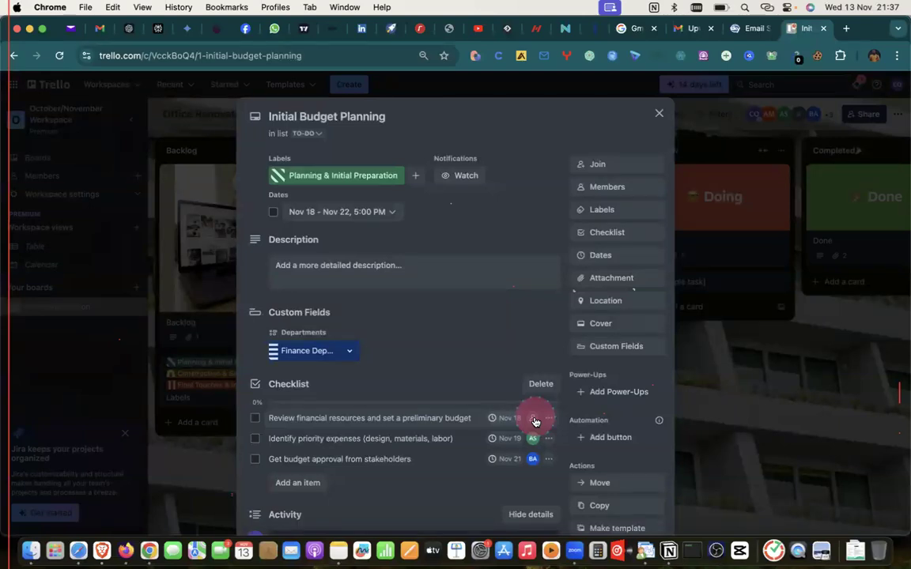
{"action": "left_click", "coordinate": [658, 113]}
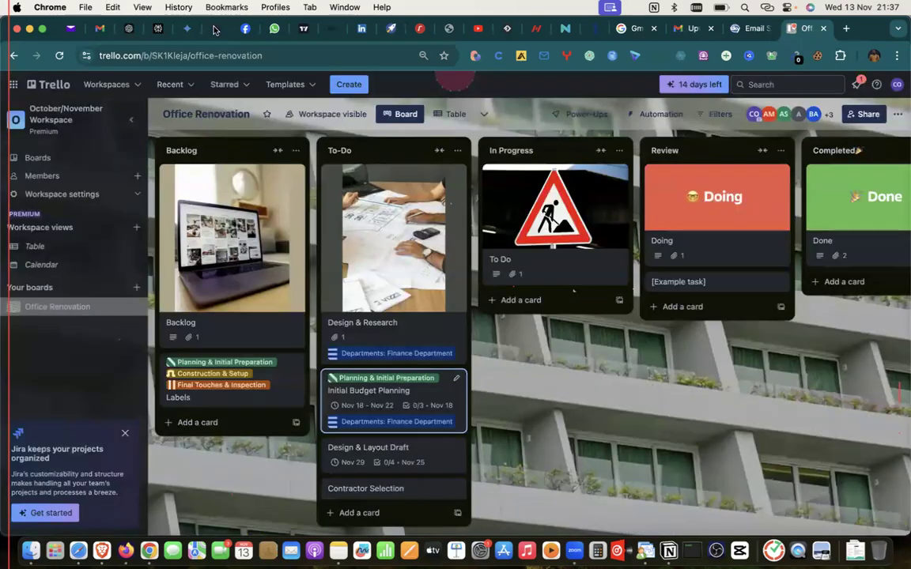
{"action": "left_click", "coordinate": [416, 382]}
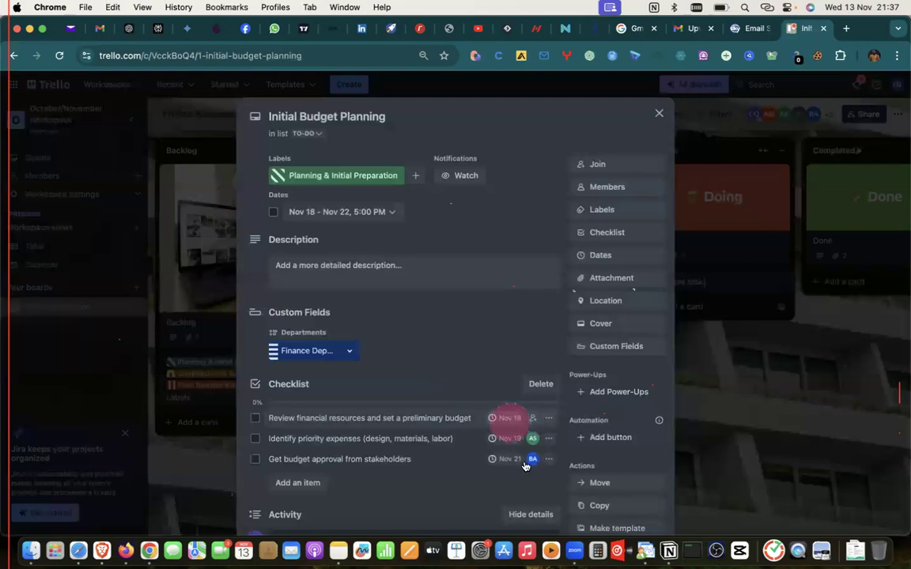
{"action": "left_click", "coordinate": [531, 461]}
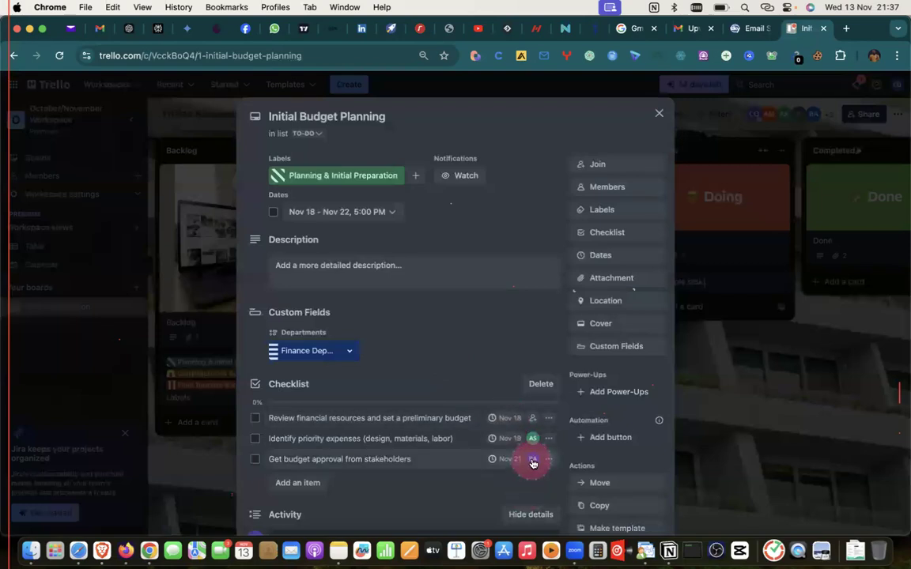
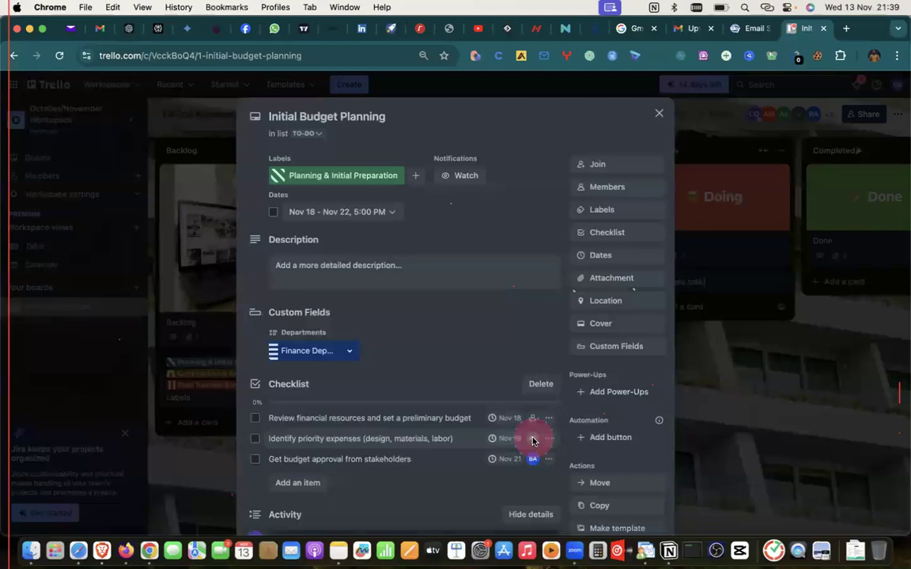
Step: Leave the Initial Budget Planning card for the pinned Gmail inbox tab
{"action": "left_click", "coordinate": [100, 32]}
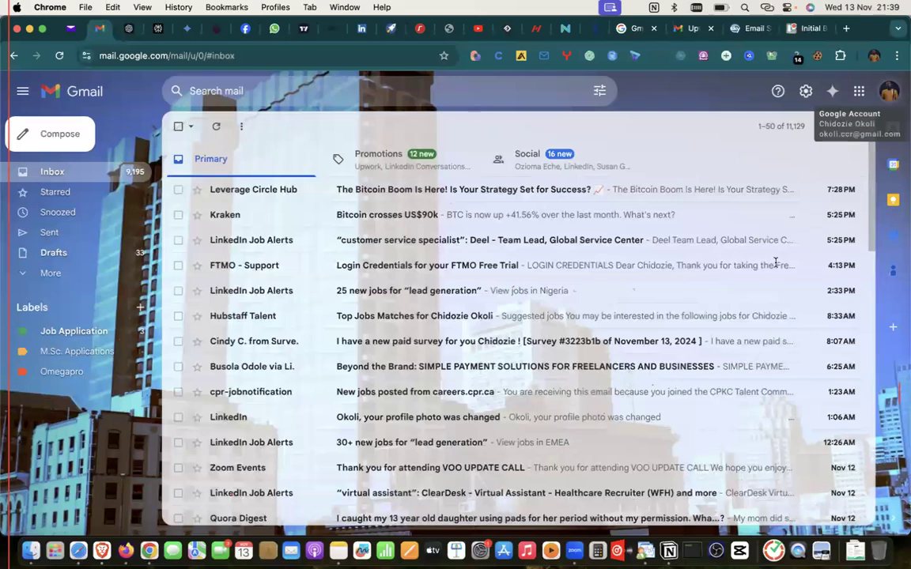
Step: Return from Gmail to the Trello 'Initial Budget Planning' card tab
{"action": "left_click", "coordinate": [641, 133]}
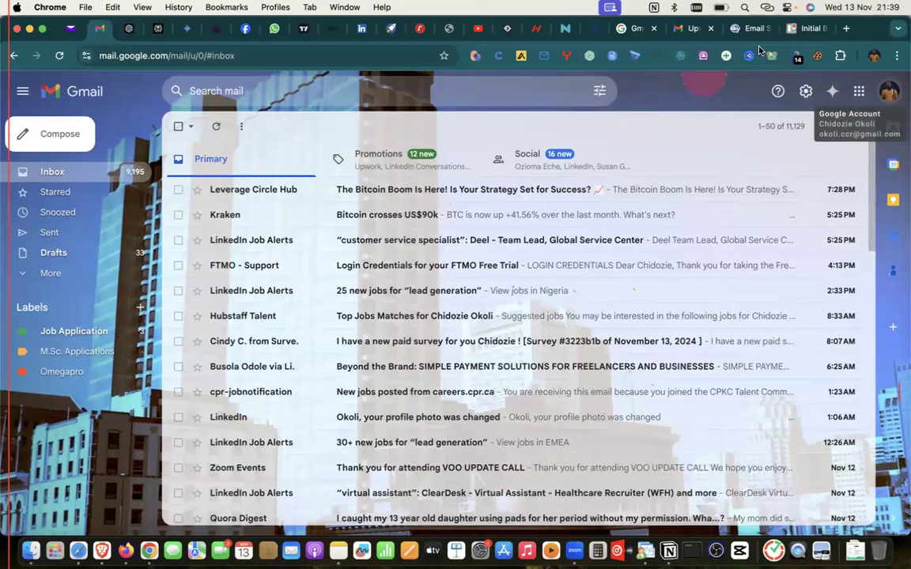
{"action": "left_click", "coordinate": [811, 30]}
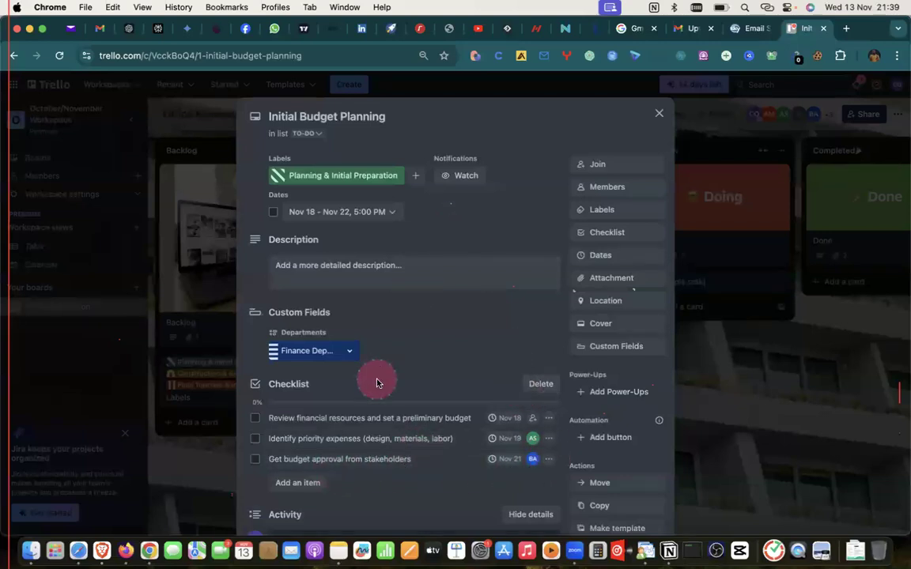
{"action": "left_click", "coordinate": [659, 113]}
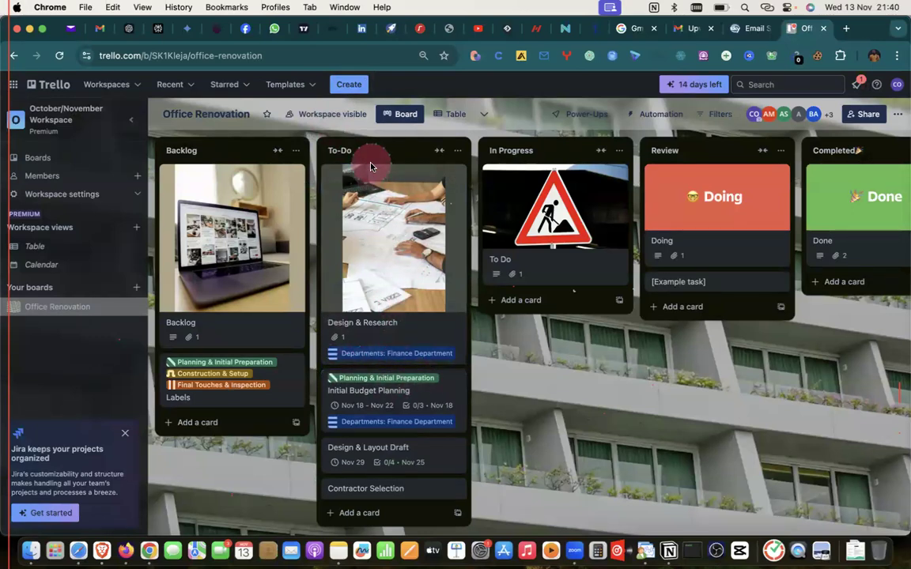
{"action": "left_click", "coordinate": [416, 392]}
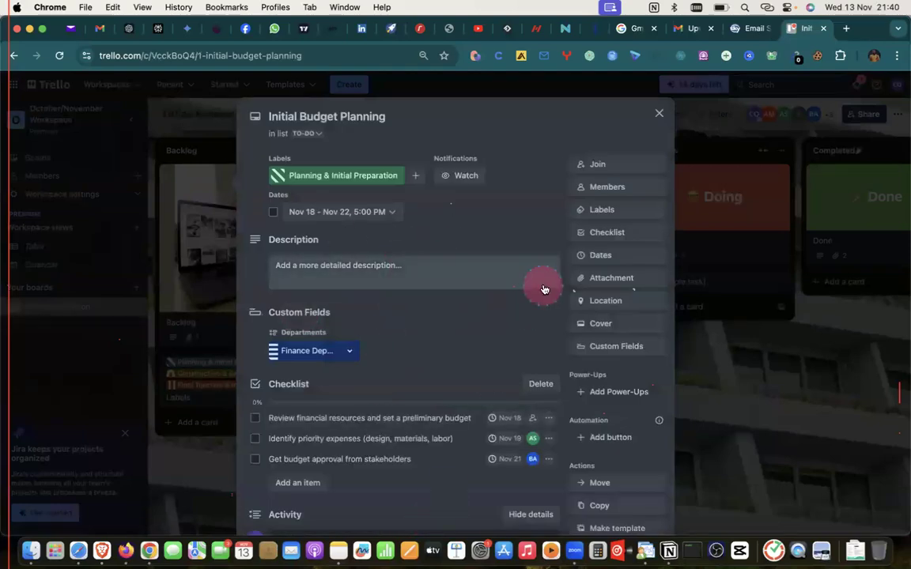
Step: Assign a board member to the first checklist item so all three are assigned, then close the card
{"action": "left_click", "coordinate": [532, 418]}
{"action": "left_click", "coordinate": [589, 291]}
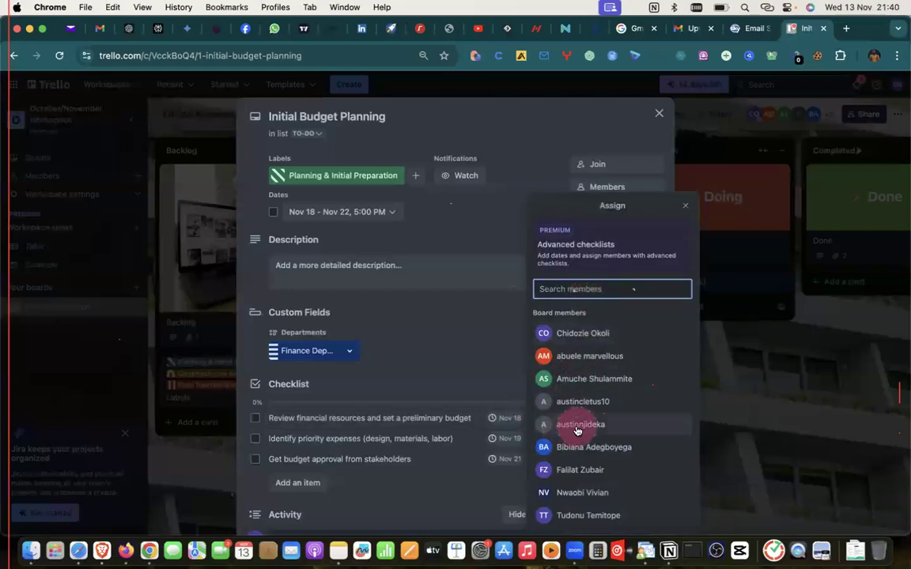
{"action": "left_click", "coordinate": [486, 324]}
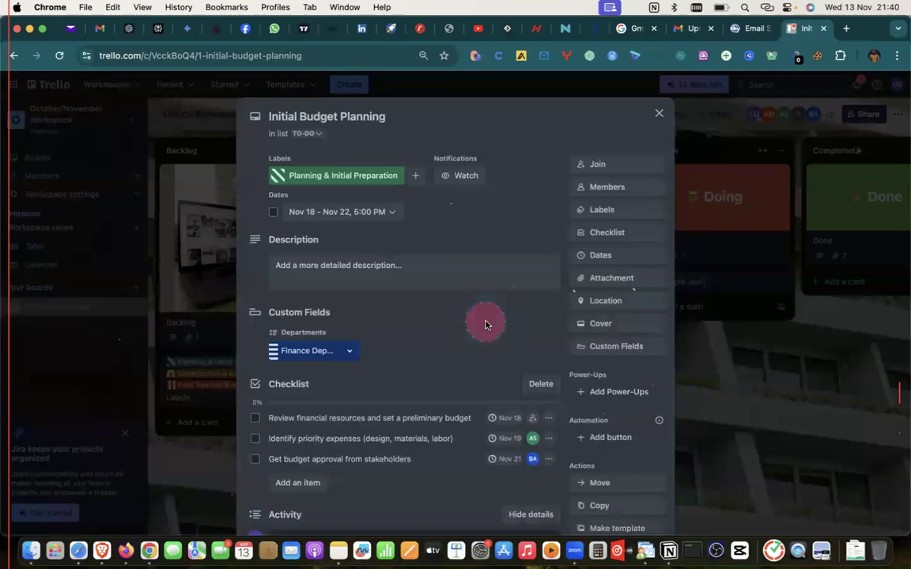
{"action": "left_click", "coordinate": [534, 421]}
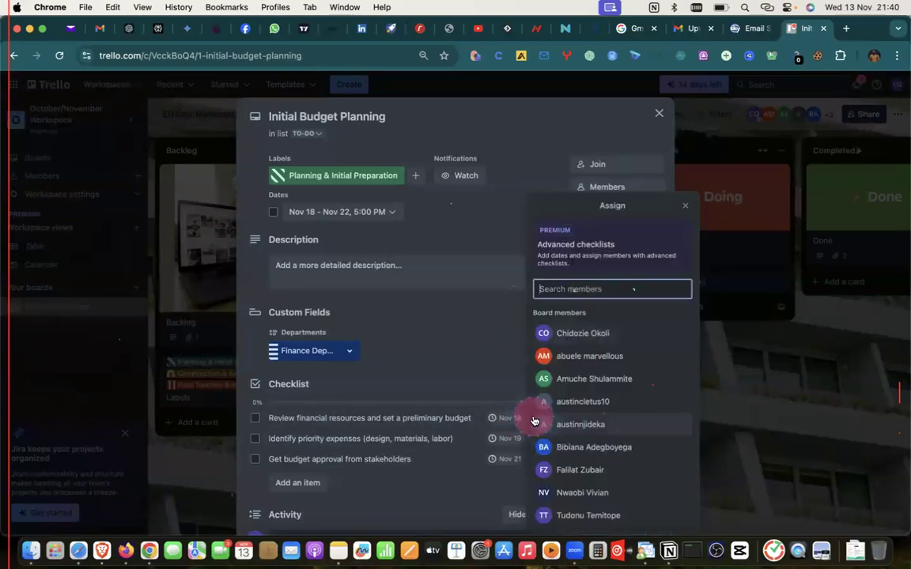
{"action": "left_click", "coordinate": [580, 426]}
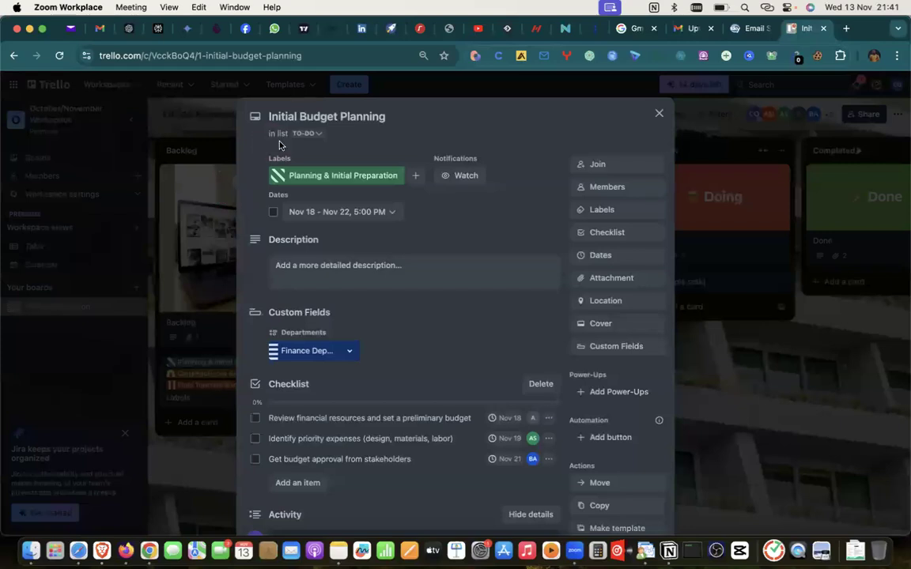
{"action": "left_click", "coordinate": [643, 131]}
{"action": "left_click", "coordinate": [659, 115]}
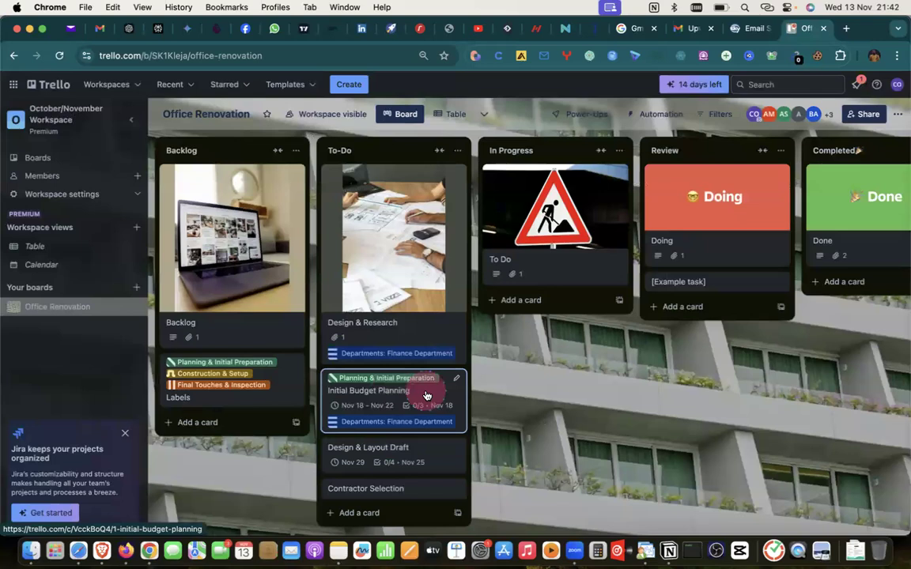
Step: Check off 'Get budget approval from stakeholders' so the board badge reads 1/3
{"action": "left_click", "coordinate": [423, 395]}
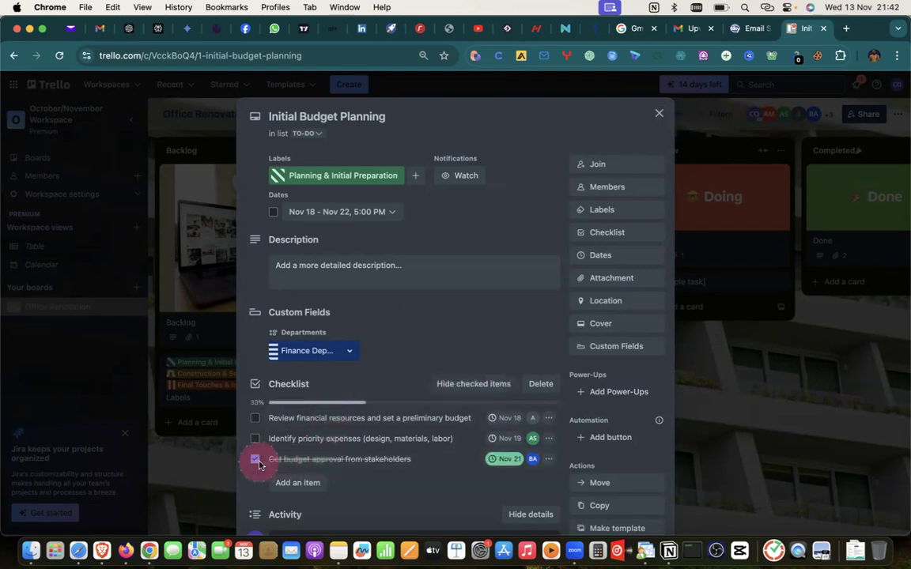
{"action": "scroll", "coordinate": [438, 462], "scroll_direction": "down", "scroll_amount": 5}
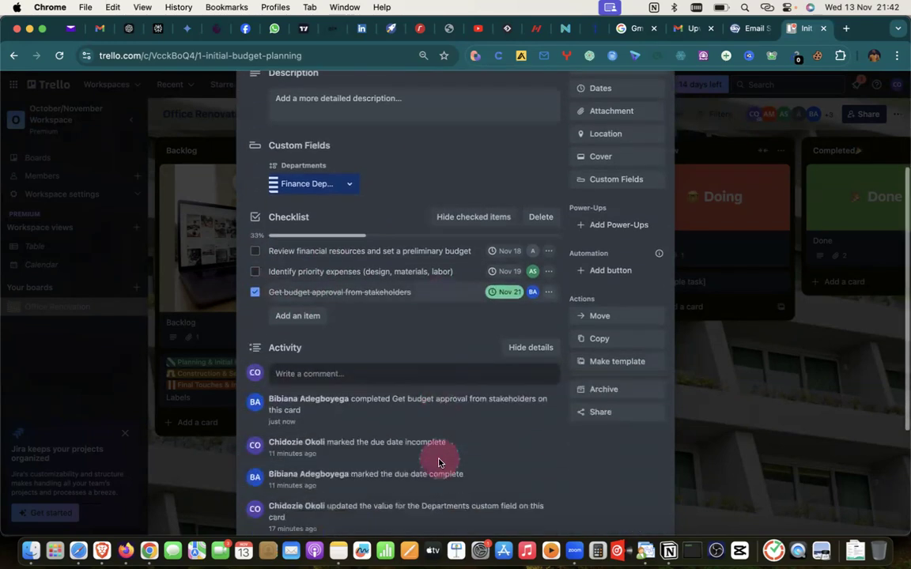
{"action": "scroll", "coordinate": [407, 293], "scroll_direction": "up", "scroll_amount": 1}
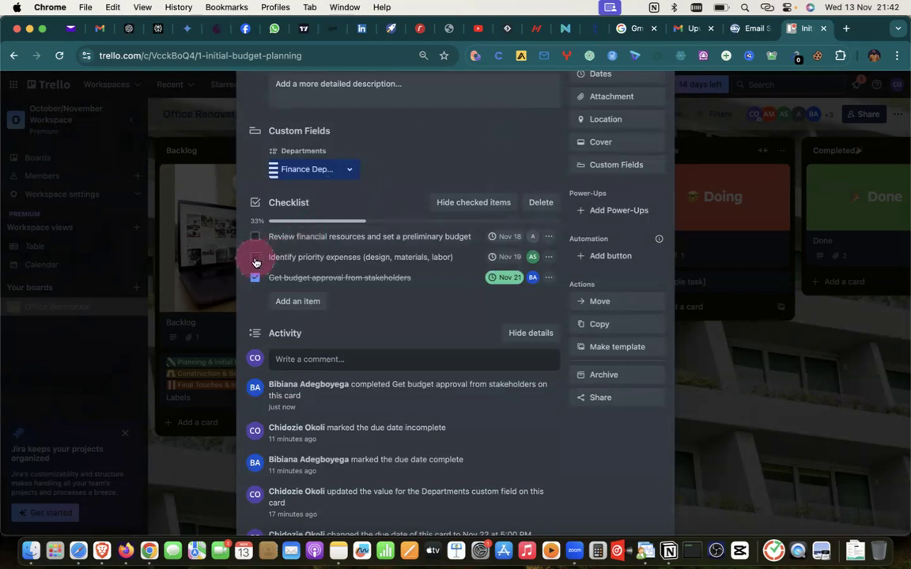
{"action": "scroll", "coordinate": [304, 359], "scroll_direction": "up", "scroll_amount": 5}
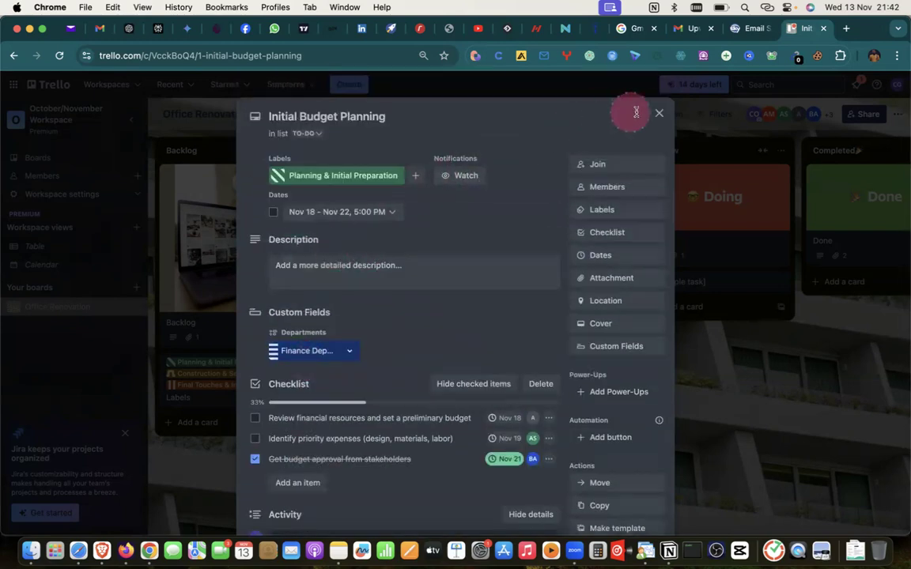
{"action": "left_click", "coordinate": [659, 113]}
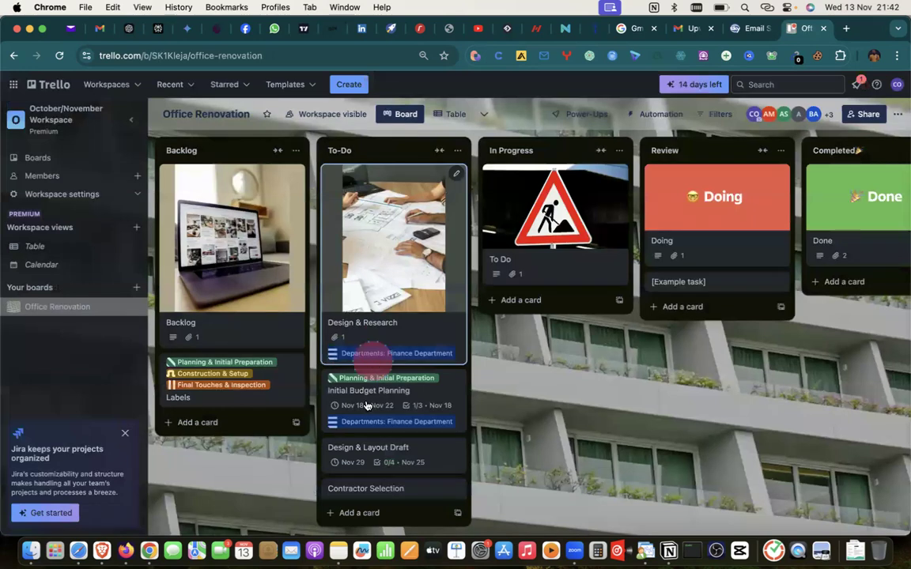
{"action": "left_click", "coordinate": [423, 404]}
{"action": "scroll", "coordinate": [331, 295], "scroll_direction": "down", "scroll_amount": 3}
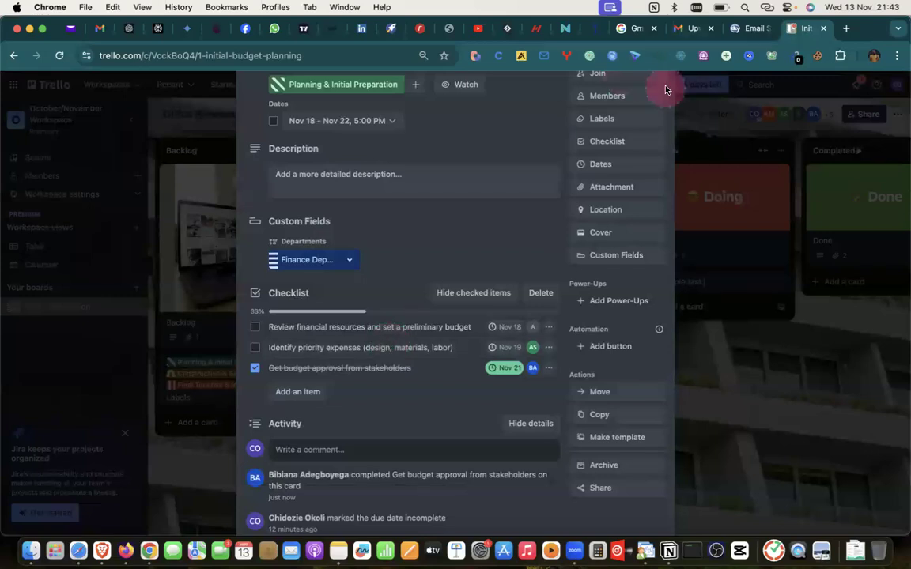
{"action": "scroll", "coordinate": [665, 91], "scroll_direction": "up", "scroll_amount": 3}
{"action": "left_click", "coordinate": [658, 116]}
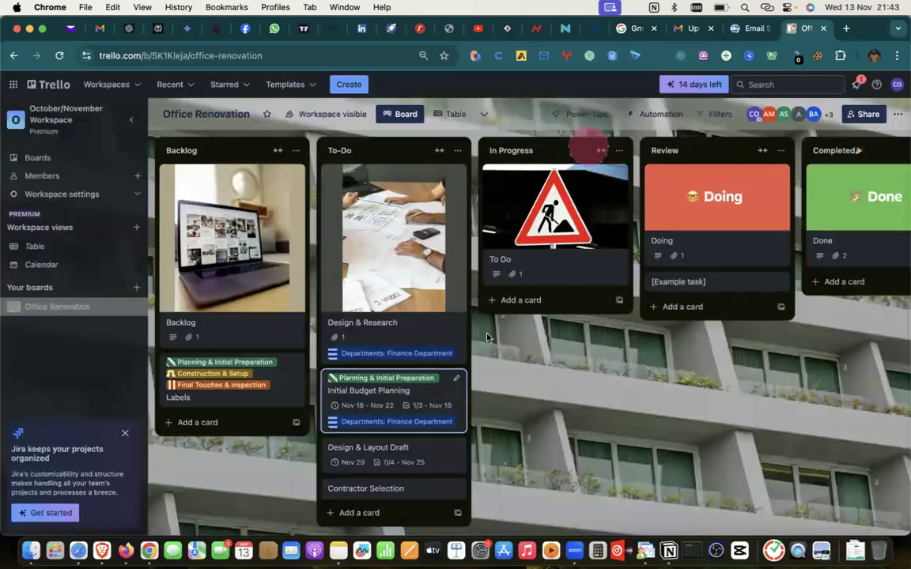
Step: Review the Initial Budget Planning card's 100% checklist and activity, including the second item's actions menu
{"action": "left_click", "coordinate": [428, 394]}
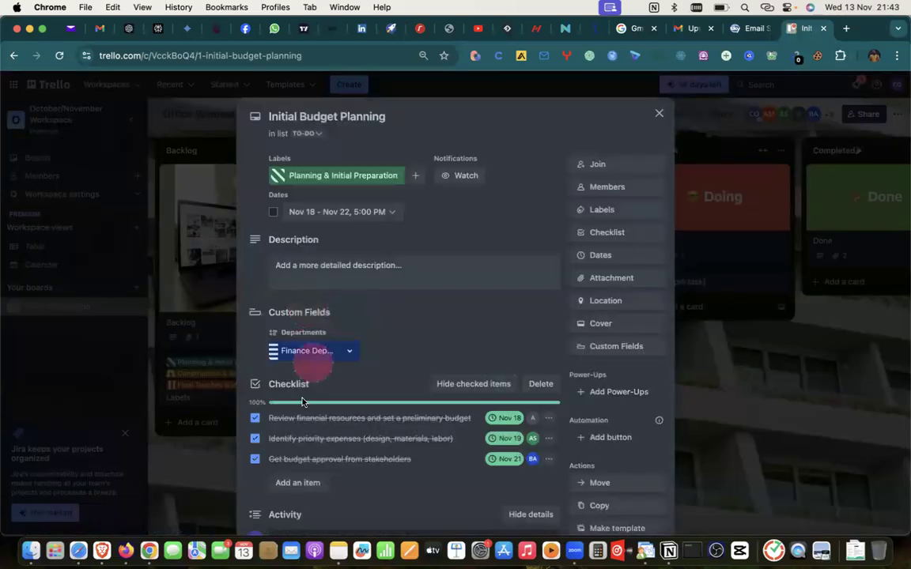
{"action": "scroll", "coordinate": [300, 349], "scroll_direction": "down", "scroll_amount": 3}
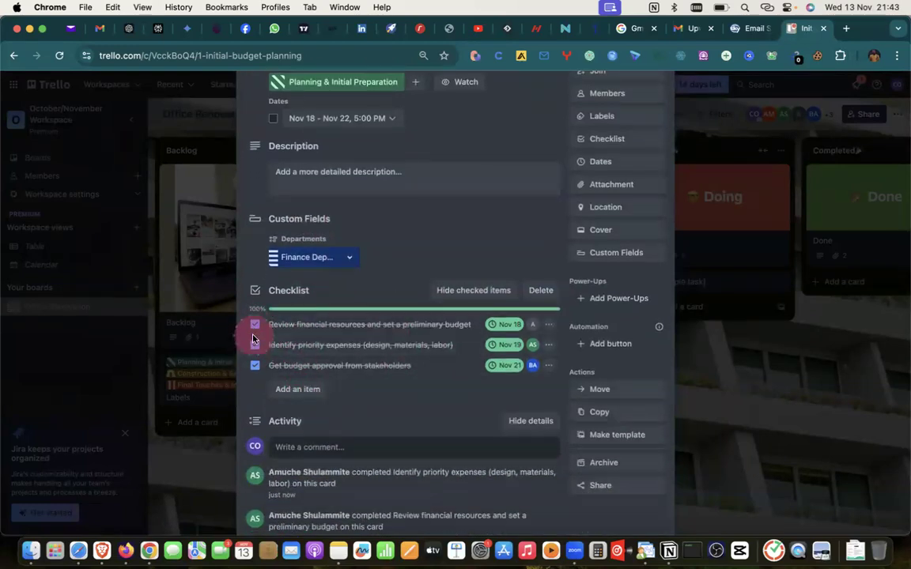
{"action": "scroll", "coordinate": [399, 458], "scroll_direction": "down", "scroll_amount": 4}
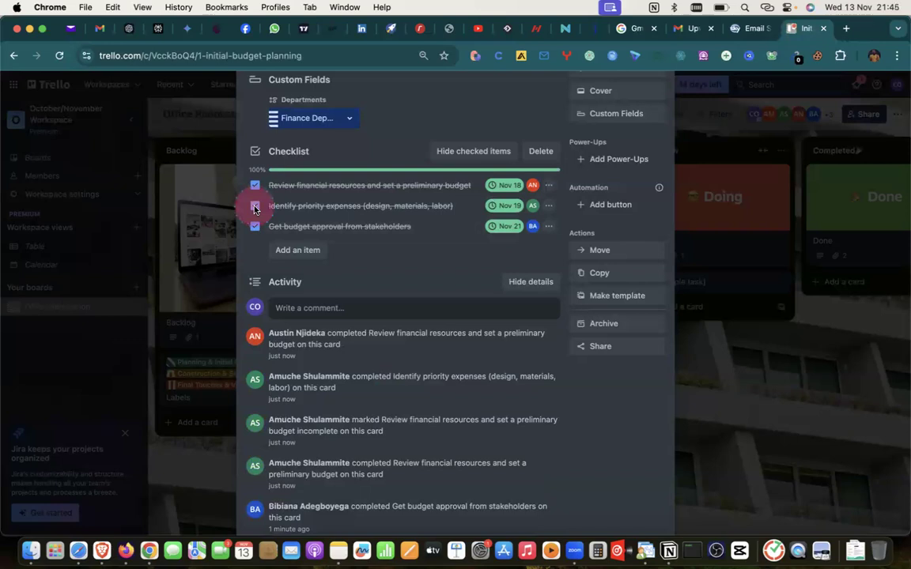
{"action": "scroll", "coordinate": [254, 208], "scroll_direction": "up", "scroll_amount": 6}
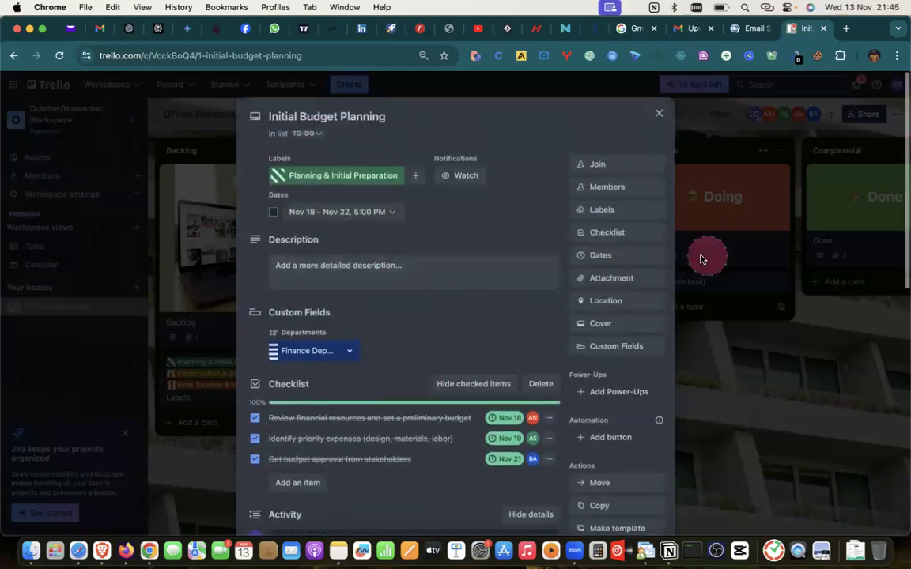
{"action": "left_click", "coordinate": [549, 439]}
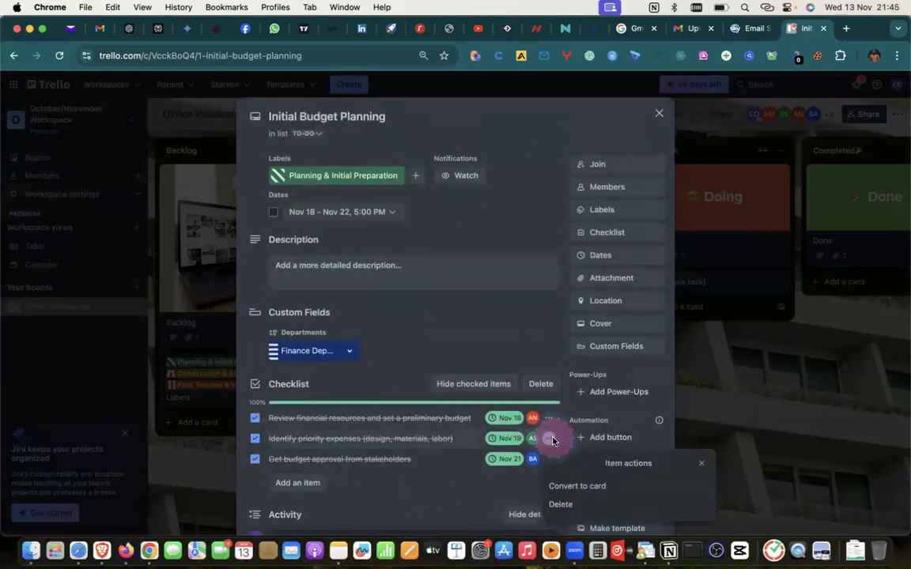
{"action": "left_click", "coordinate": [661, 114]}
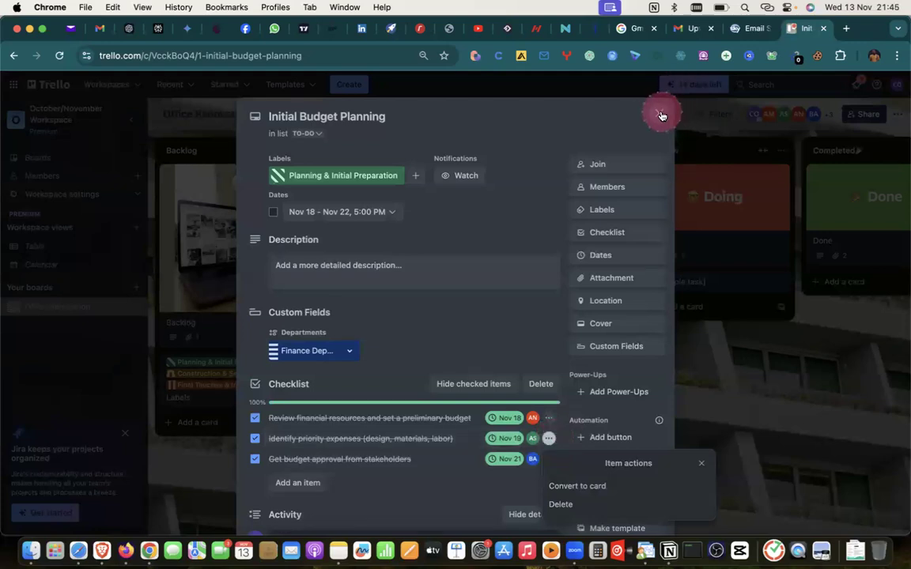
Step: Close the card, scan the To-Do list down to Contractor Selection, then open the ChatGPT departments chat
{"action": "left_click", "coordinate": [661, 115]}
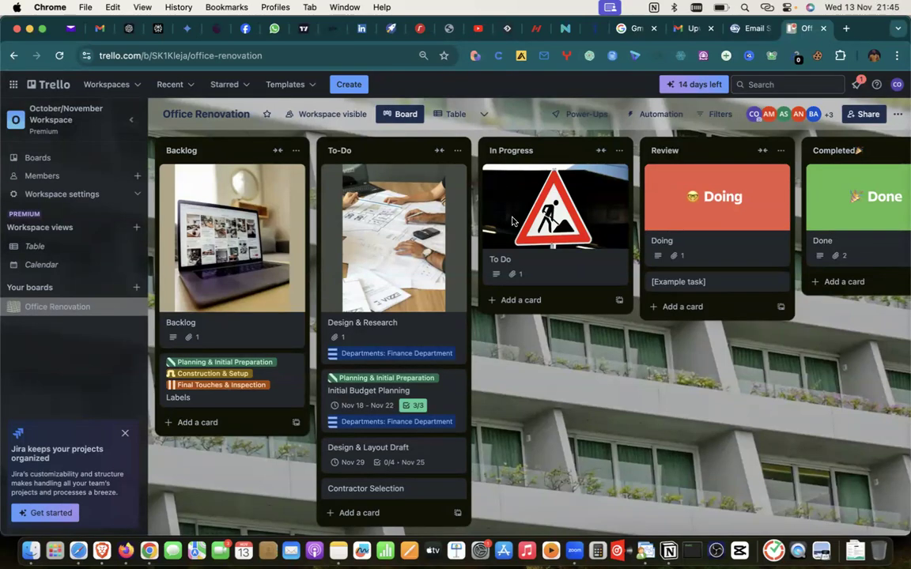
{"action": "left_click", "coordinate": [348, 91]}
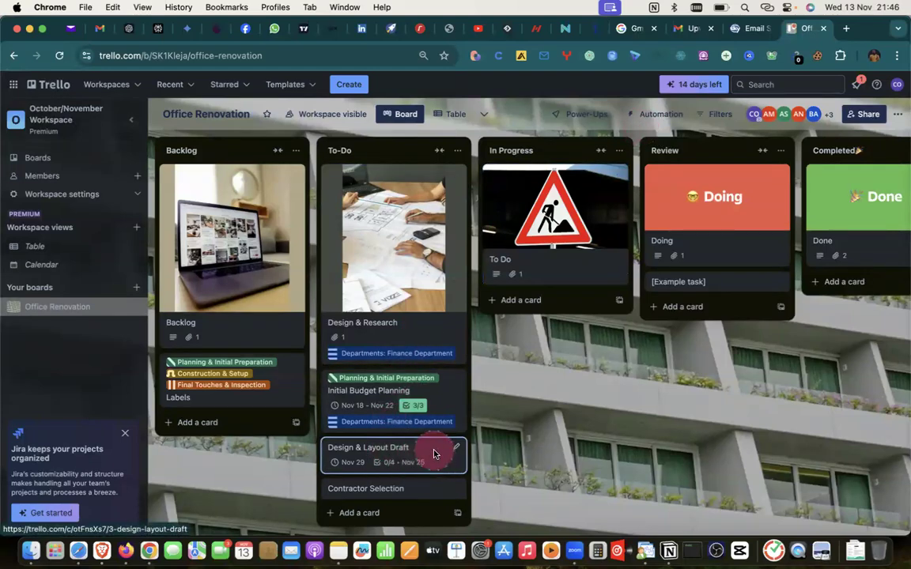
{"action": "scroll", "coordinate": [433, 453], "scroll_direction": "down", "scroll_amount": 1}
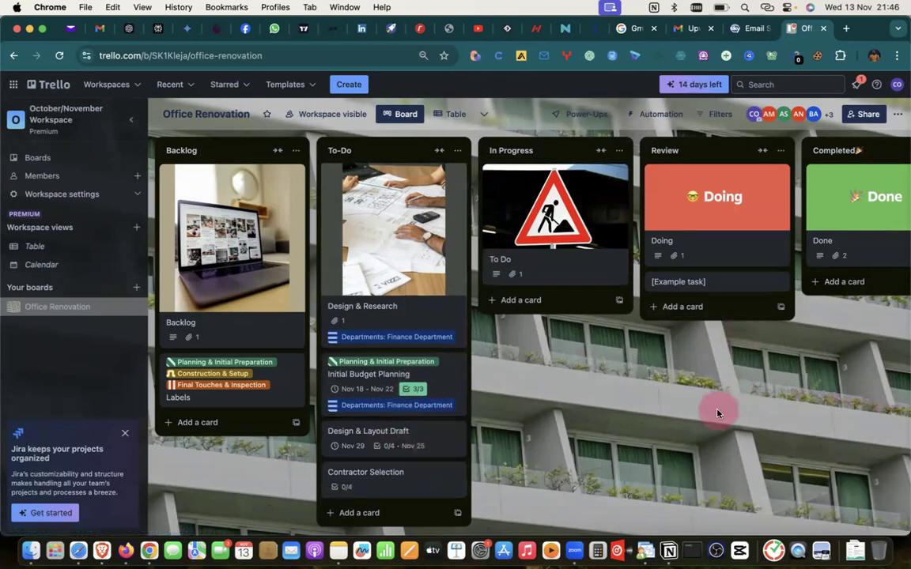
{"action": "left_click", "coordinate": [129, 28]}
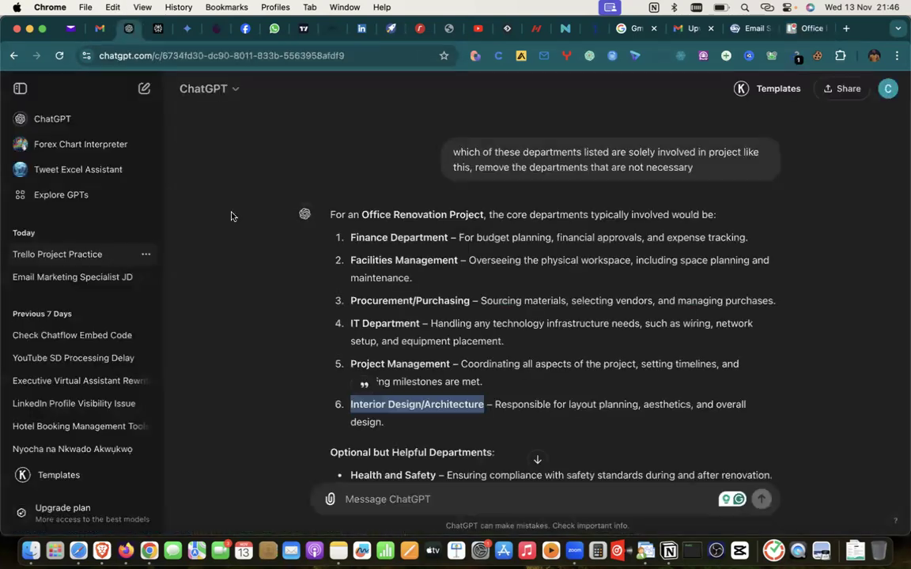
Step: Scroll through ChatGPT's dated Office Renovation timeline, then return to the Trello board tab
{"action": "scroll", "coordinate": [416, 345], "scroll_direction": "up", "scroll_amount": 20}
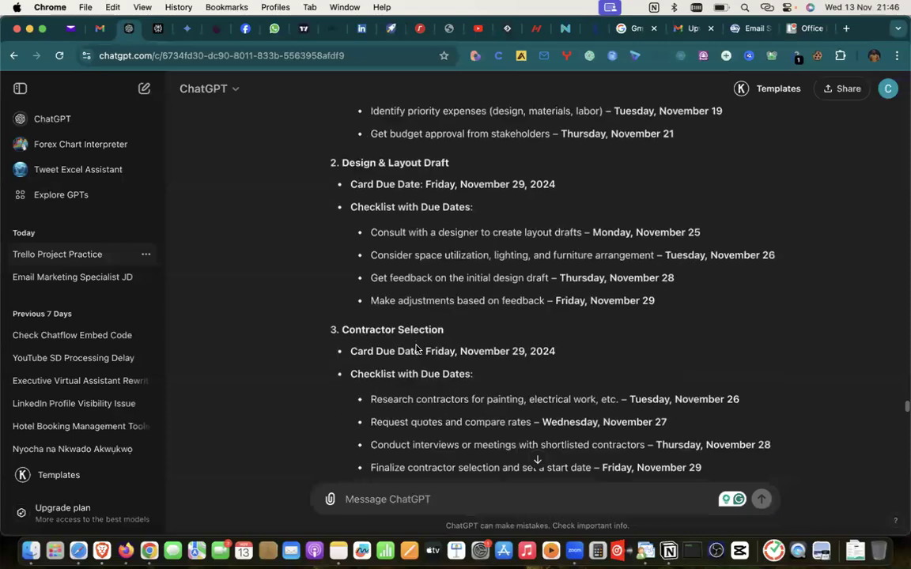
{"action": "scroll", "coordinate": [416, 348], "scroll_direction": "down", "scroll_amount": 3}
{"action": "scroll", "coordinate": [416, 348], "scroll_direction": "up", "scroll_amount": 12}
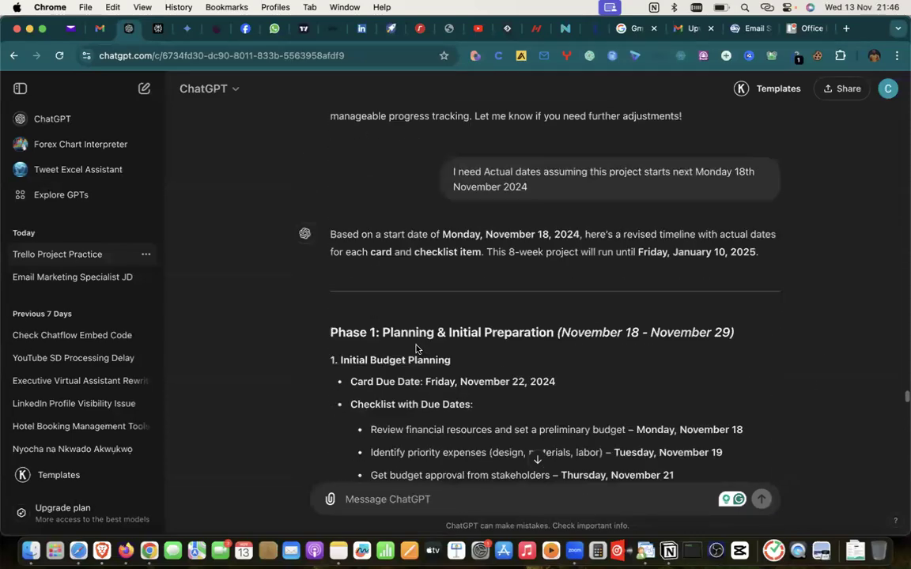
{"action": "scroll", "coordinate": [416, 348], "scroll_direction": "up", "scroll_amount": 2}
{"action": "scroll", "coordinate": [416, 348], "scroll_direction": "down", "scroll_amount": 6}
{"action": "scroll", "coordinate": [416, 351], "scroll_direction": "up", "scroll_amount": 20}
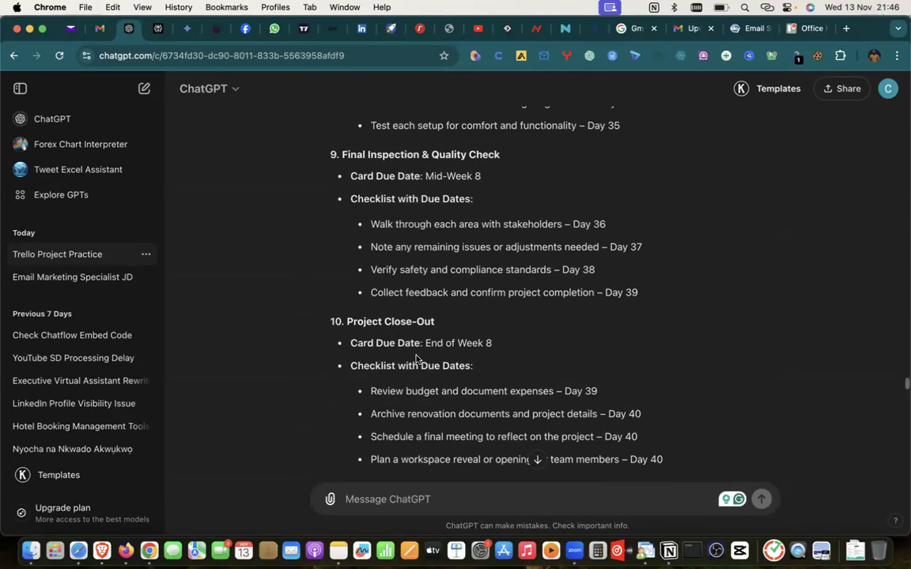
{"action": "scroll", "coordinate": [415, 358], "scroll_direction": "up", "scroll_amount": 15}
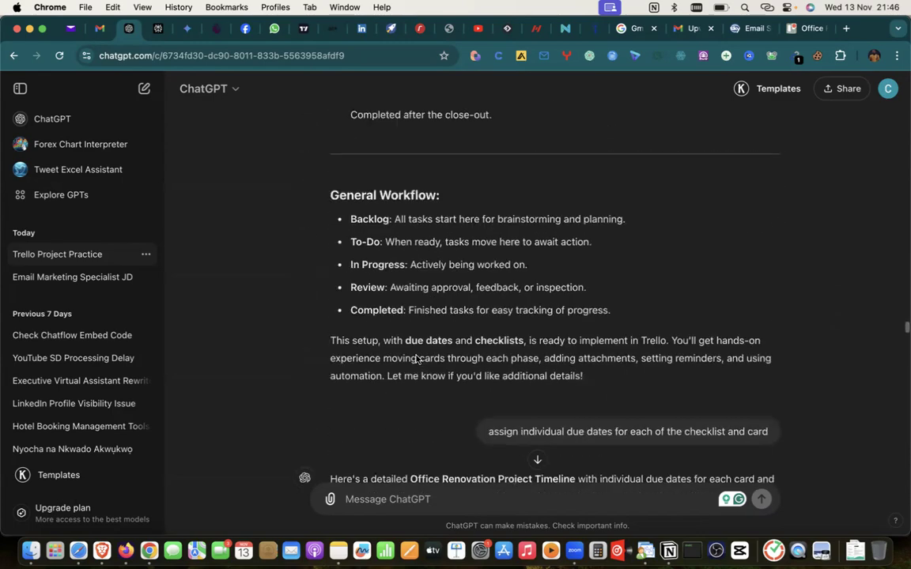
{"action": "scroll", "coordinate": [416, 358], "scroll_direction": "down", "scroll_amount": 3}
{"action": "scroll", "coordinate": [416, 358], "scroll_direction": "up", "scroll_amount": 1}
{"action": "scroll", "coordinate": [416, 358], "scroll_direction": "down", "scroll_amount": 20}
{"action": "scroll", "coordinate": [416, 358], "scroll_direction": "up", "scroll_amount": 4}
{"action": "scroll", "coordinate": [416, 358], "scroll_direction": "up", "scroll_amount": 20}
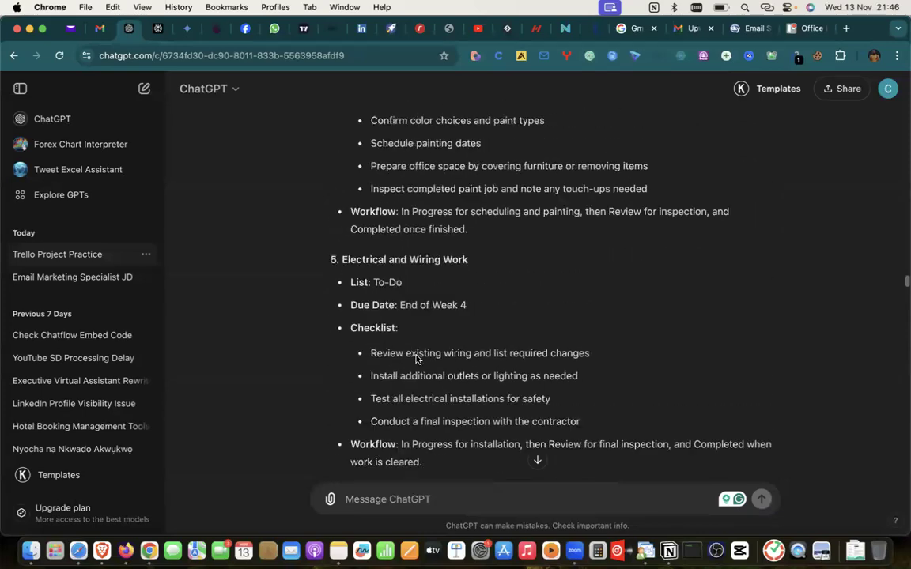
{"action": "scroll", "coordinate": [416, 359], "scroll_direction": "up", "scroll_amount": 8}
{"action": "scroll", "coordinate": [416, 358], "scroll_direction": "down", "scroll_amount": 20}
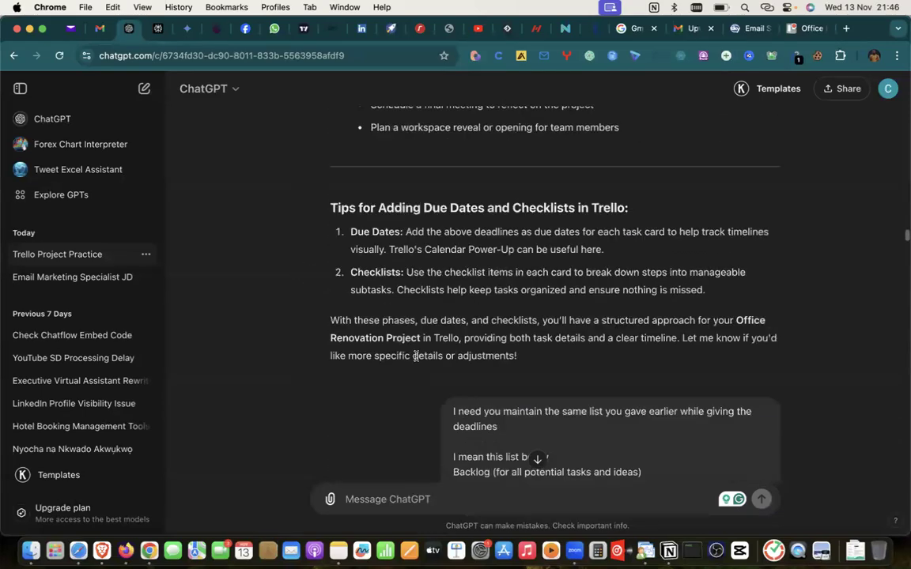
{"action": "scroll", "coordinate": [416, 359], "scroll_direction": "down", "scroll_amount": 3}
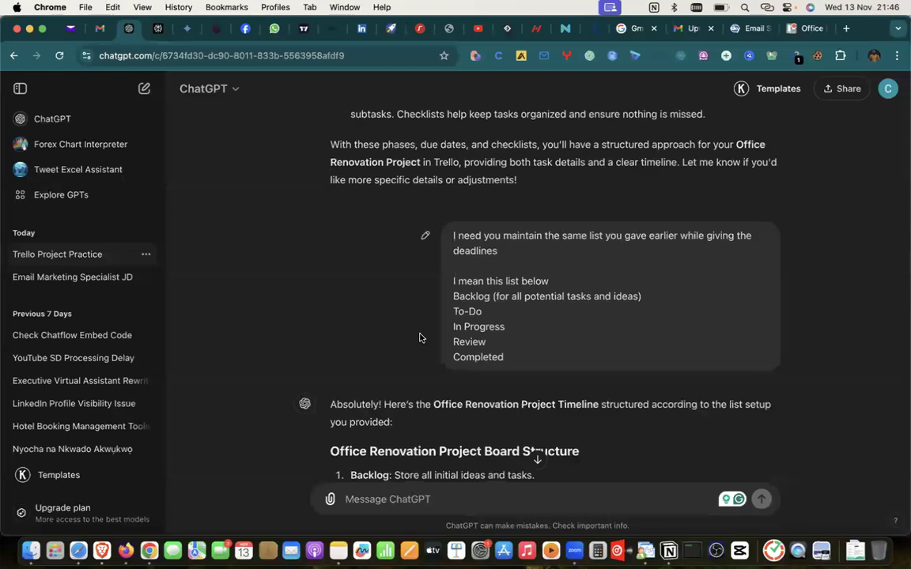
{"action": "scroll", "coordinate": [417, 339], "scroll_direction": "down", "scroll_amount": 3}
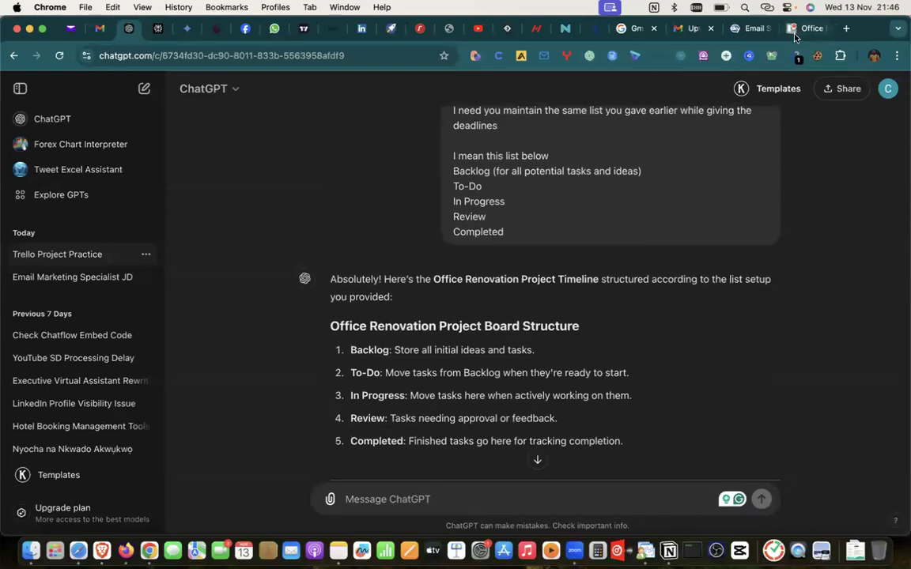
{"action": "left_click", "coordinate": [795, 32]}
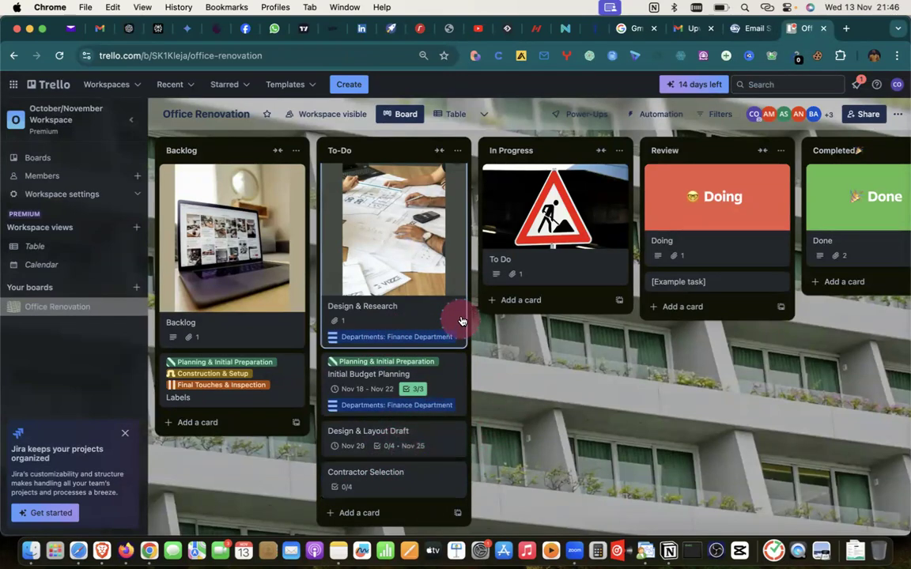
{"action": "left_click", "coordinate": [898, 115]}
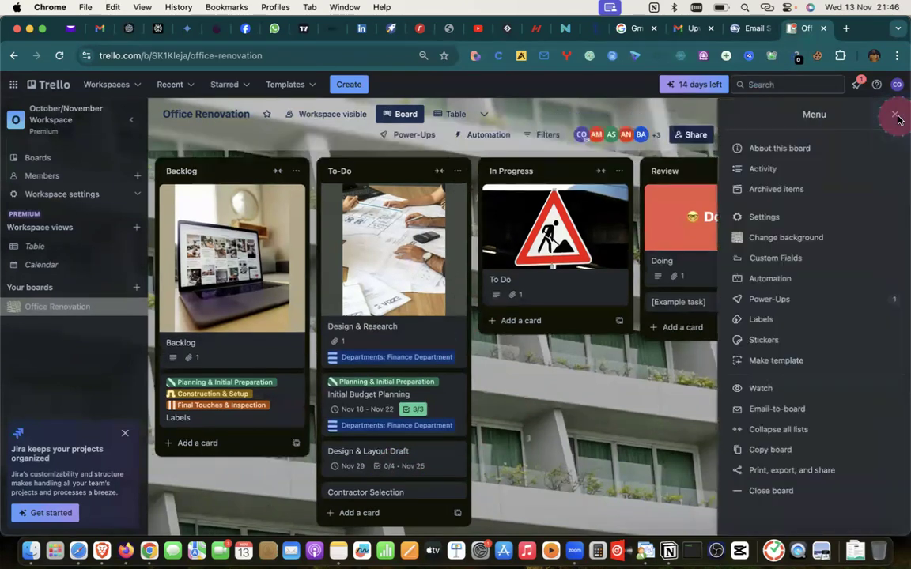
{"action": "left_click", "coordinate": [760, 281]}
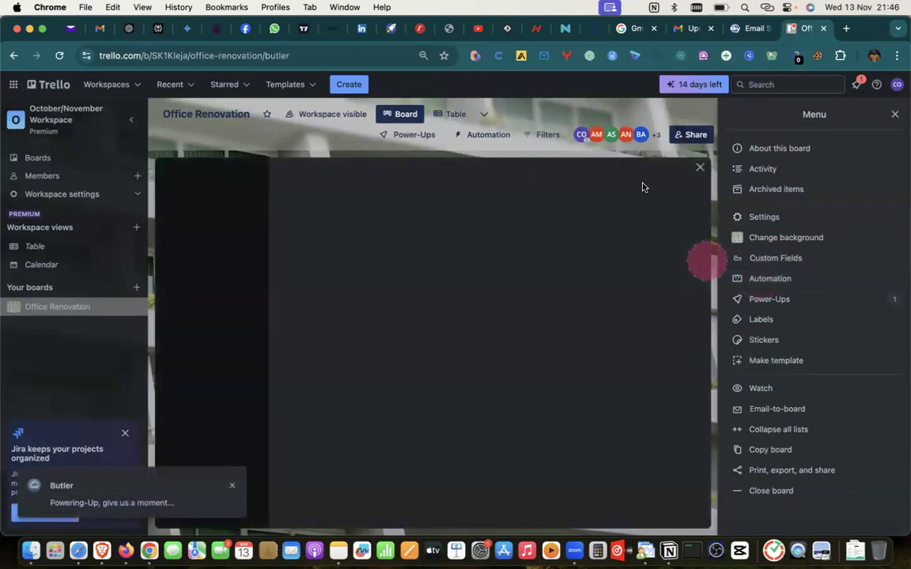
{"action": "left_click", "coordinate": [701, 169]}
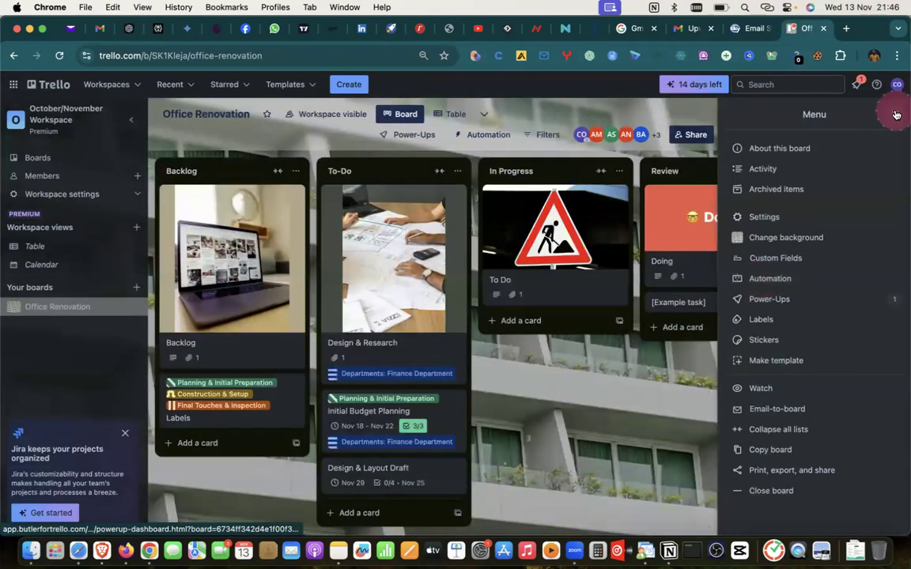
{"action": "left_click", "coordinate": [896, 114]}
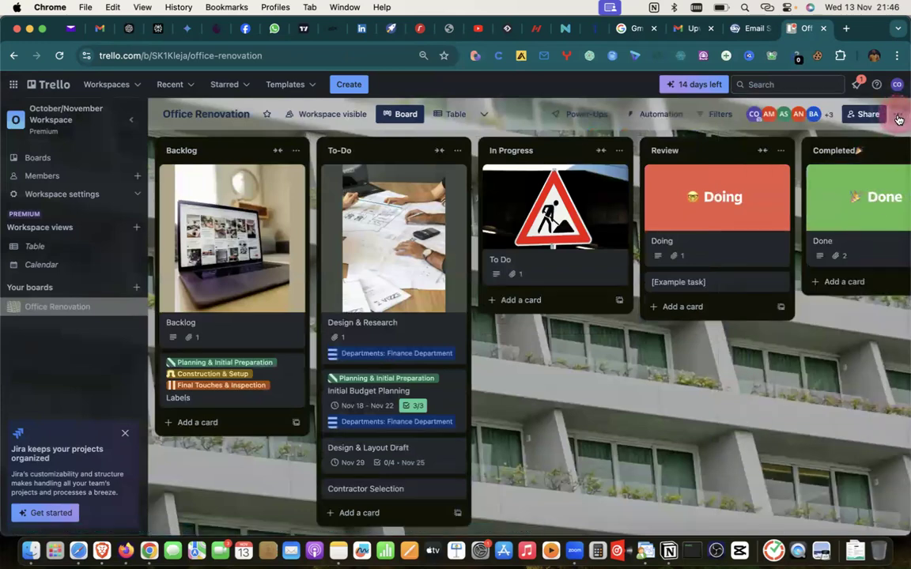
{"action": "left_click", "coordinate": [899, 117]}
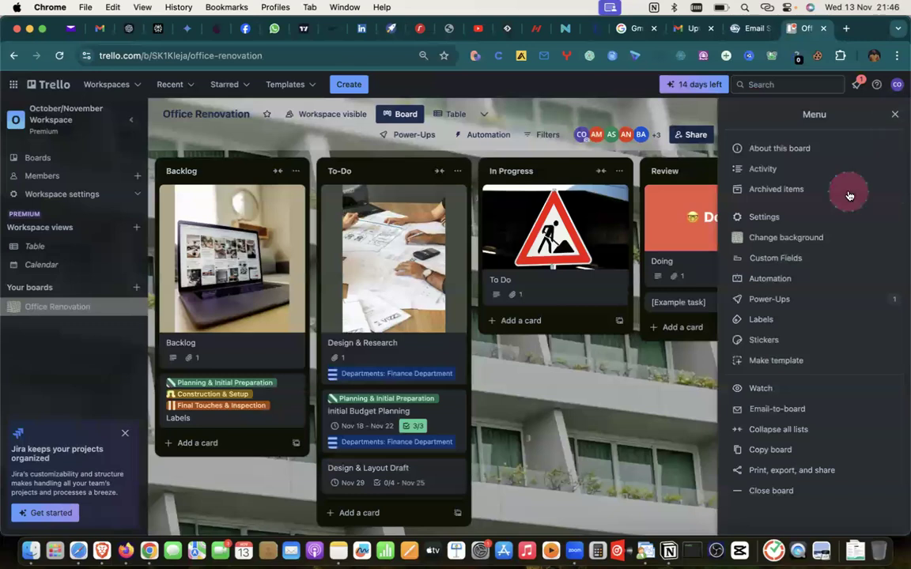
{"action": "left_click", "coordinate": [763, 280]}
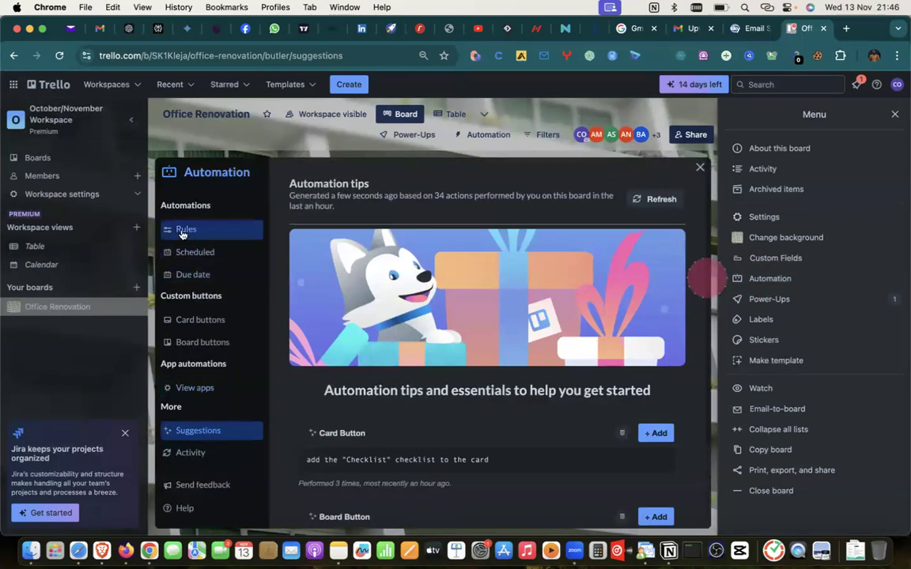
{"action": "scroll", "coordinate": [320, 285], "scroll_direction": "down", "scroll_amount": 3}
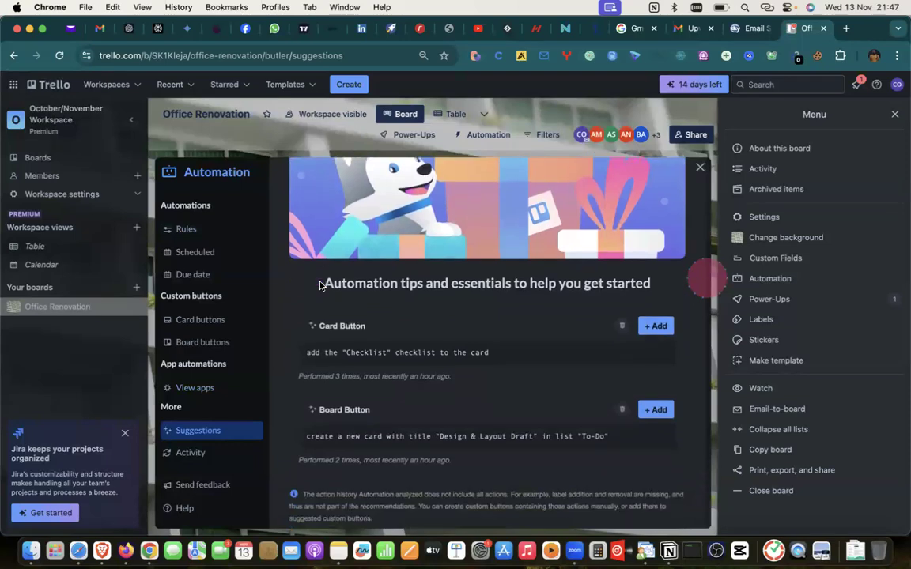
{"action": "scroll", "coordinate": [320, 285], "scroll_direction": "up", "scroll_amount": 3}
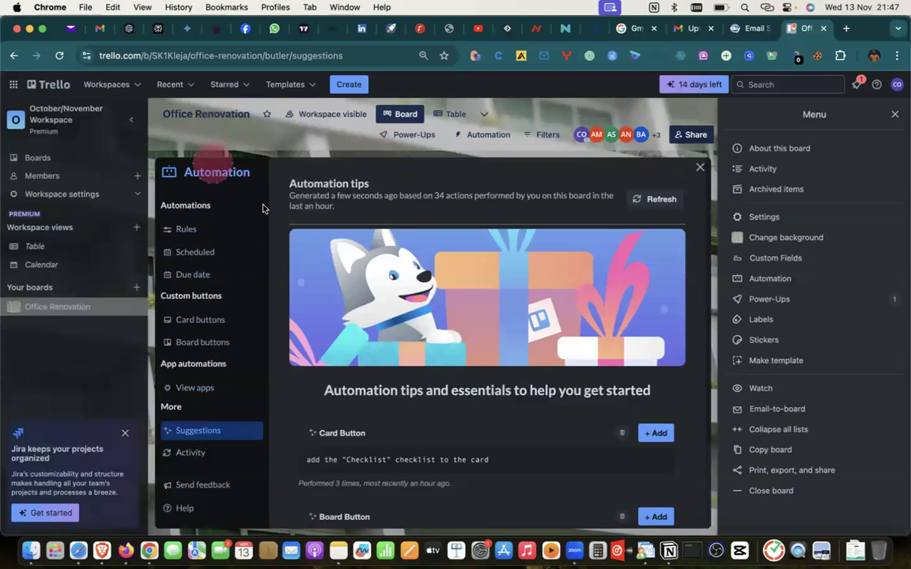
{"action": "left_click", "coordinate": [195, 280]}
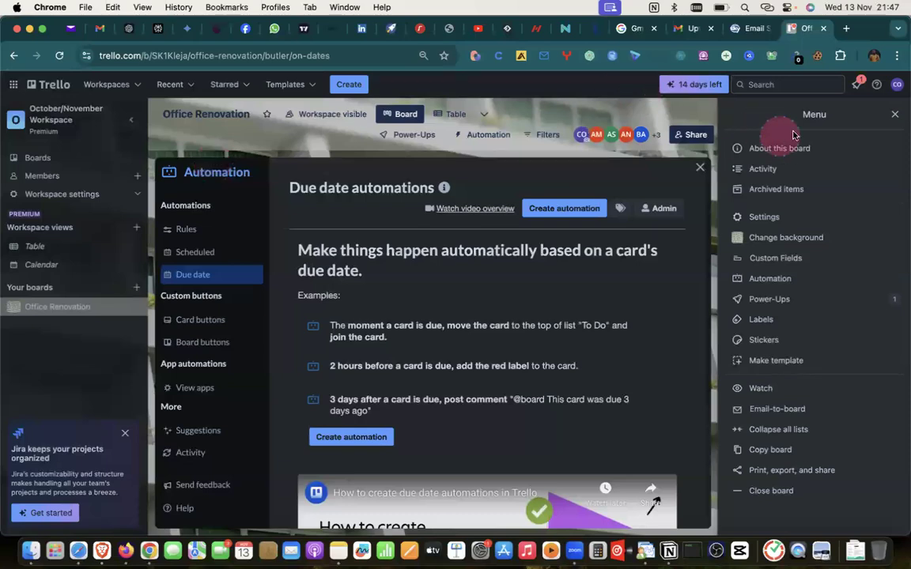
{"action": "left_click", "coordinate": [896, 117]}
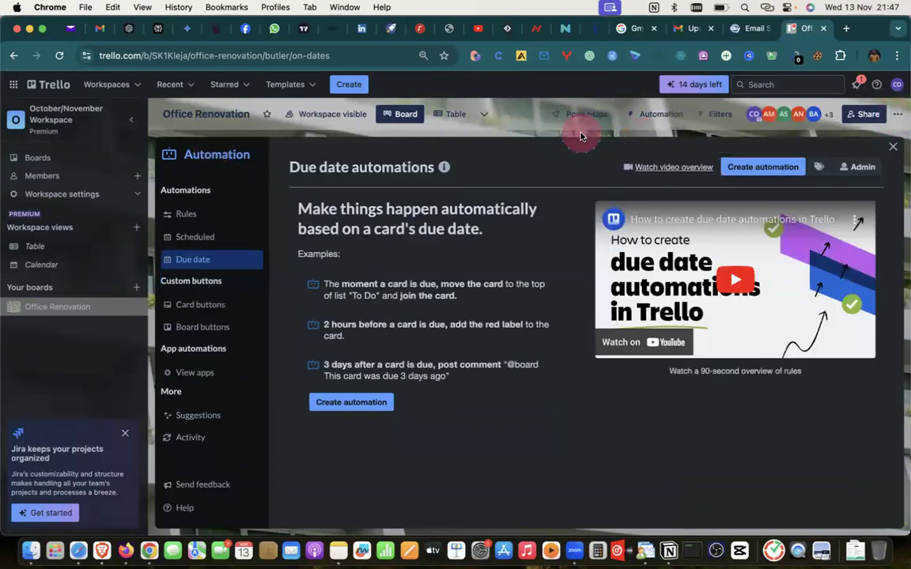
{"action": "left_click", "coordinate": [894, 147]}
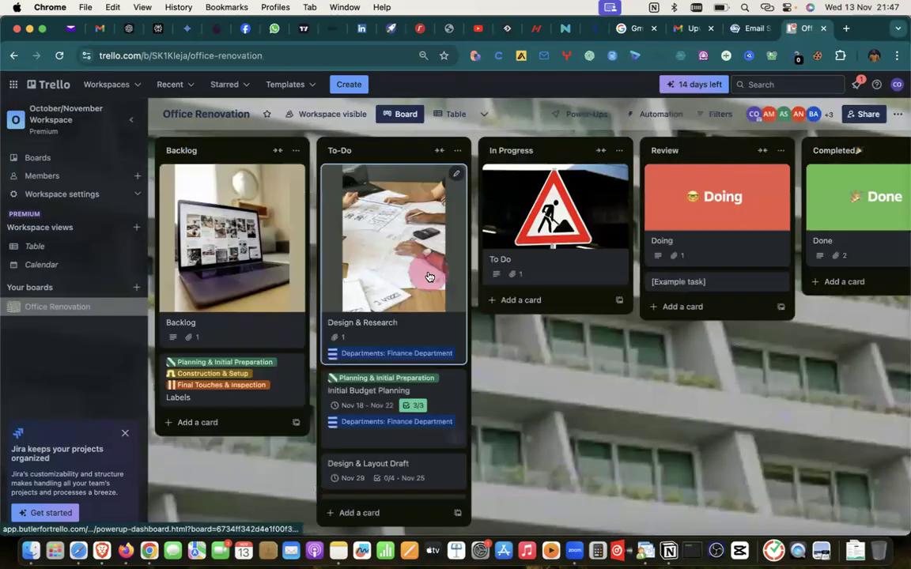
{"action": "left_click", "coordinate": [424, 406]}
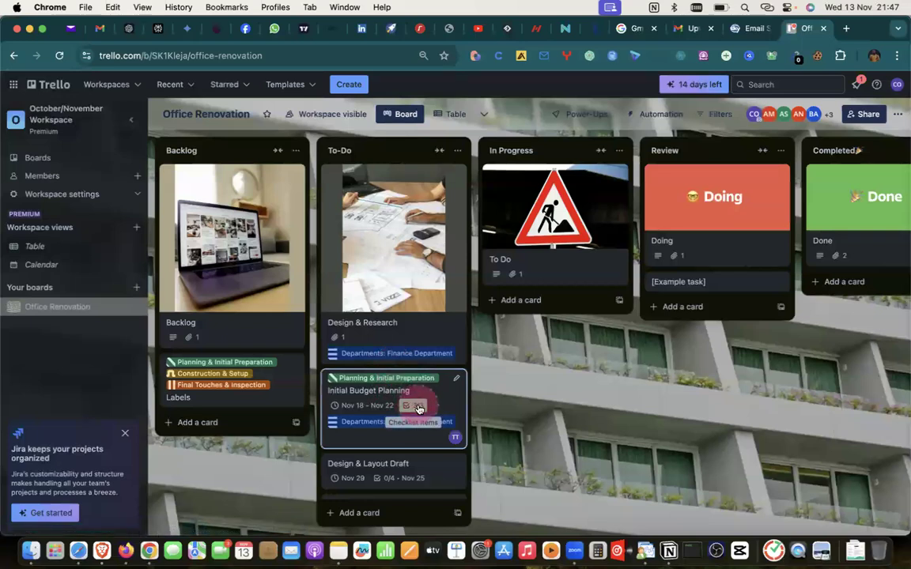
Step: Open the Initial Budget Planning card and scroll through its dates, checklist and activity
{"action": "left_click", "coordinate": [420, 407]}
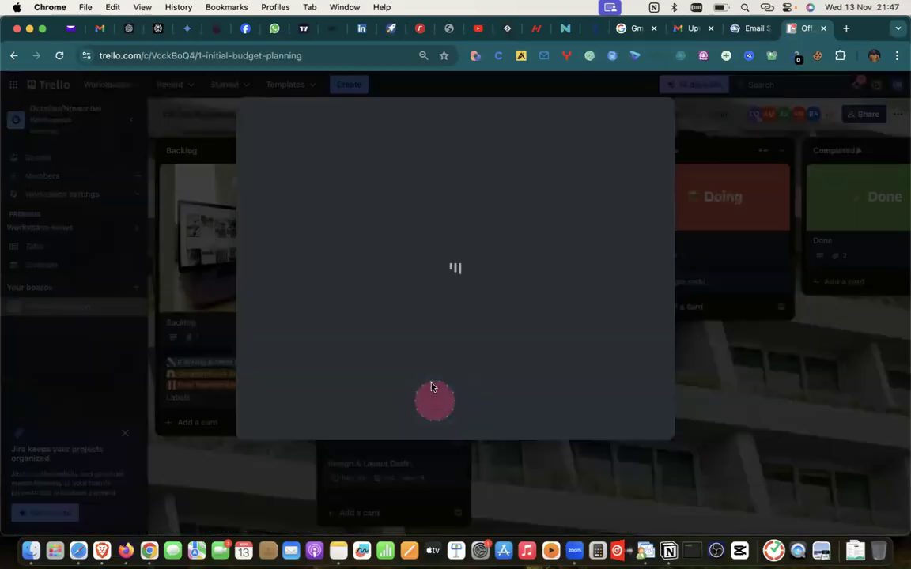
{"action": "scroll", "coordinate": [376, 387], "scroll_direction": "down", "scroll_amount": 5}
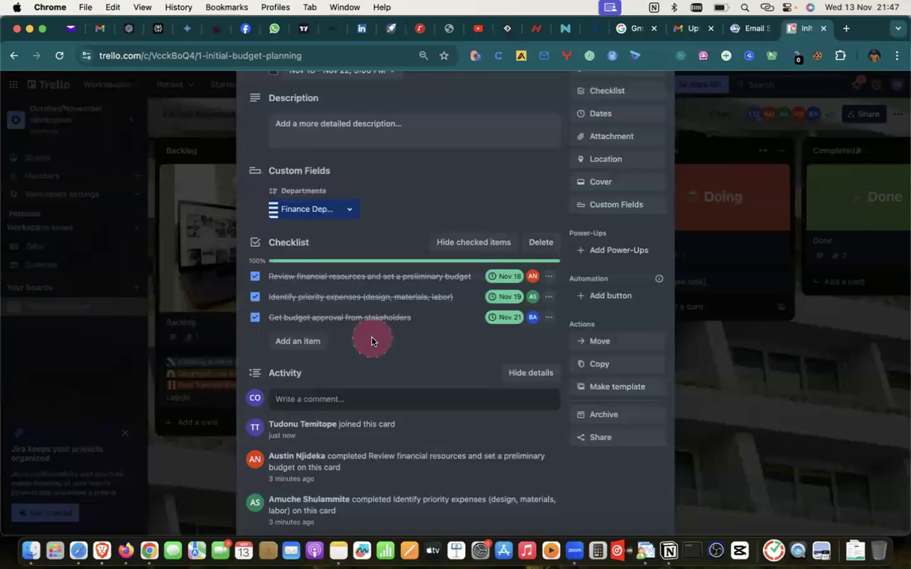
{"action": "scroll", "coordinate": [371, 341], "scroll_direction": "down", "scroll_amount": 2}
{"action": "scroll", "coordinate": [372, 341], "scroll_direction": "up", "scroll_amount": 6}
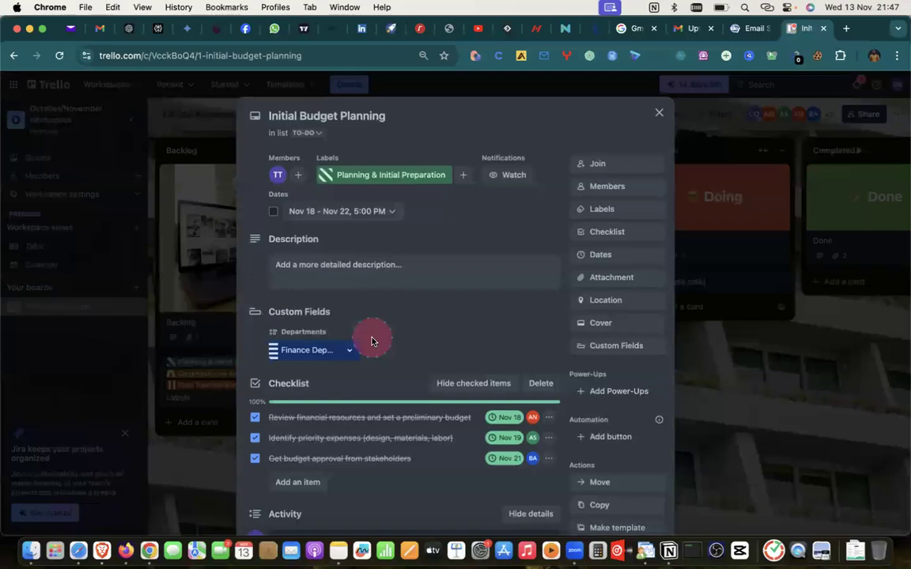
{"action": "scroll", "coordinate": [371, 341], "scroll_direction": "down", "scroll_amount": 4}
{"action": "scroll", "coordinate": [371, 340], "scroll_direction": "up", "scroll_amount": 4}
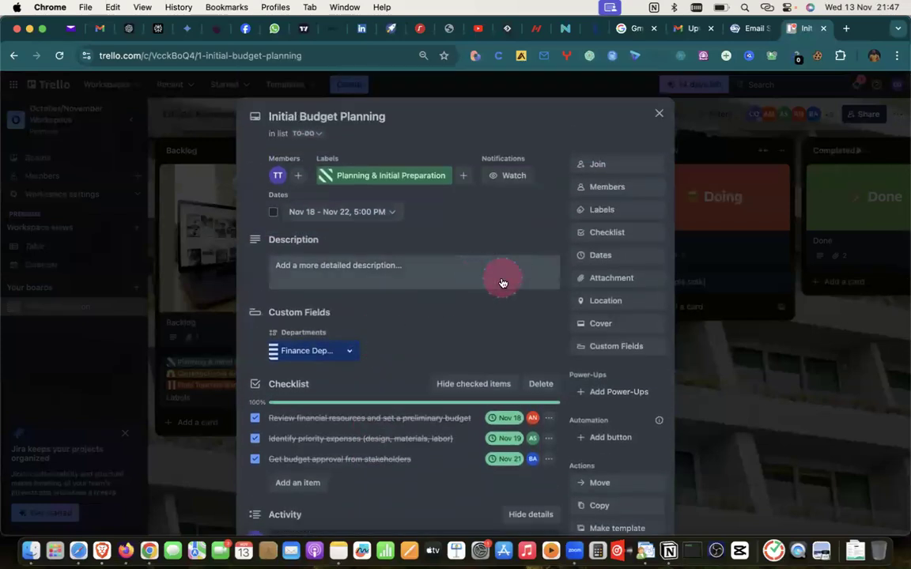
Step: Dismiss the Attachment options unused and open an empty comment box in the activity section
{"action": "left_click", "coordinate": [606, 281]}
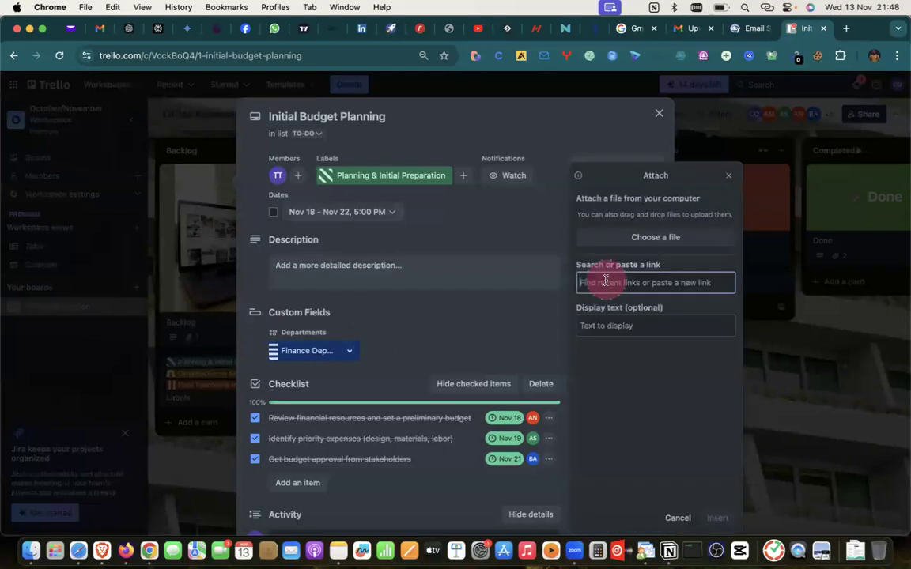
{"action": "left_click", "coordinate": [726, 177]}
{"action": "scroll", "coordinate": [502, 360], "scroll_direction": "down", "scroll_amount": 2}
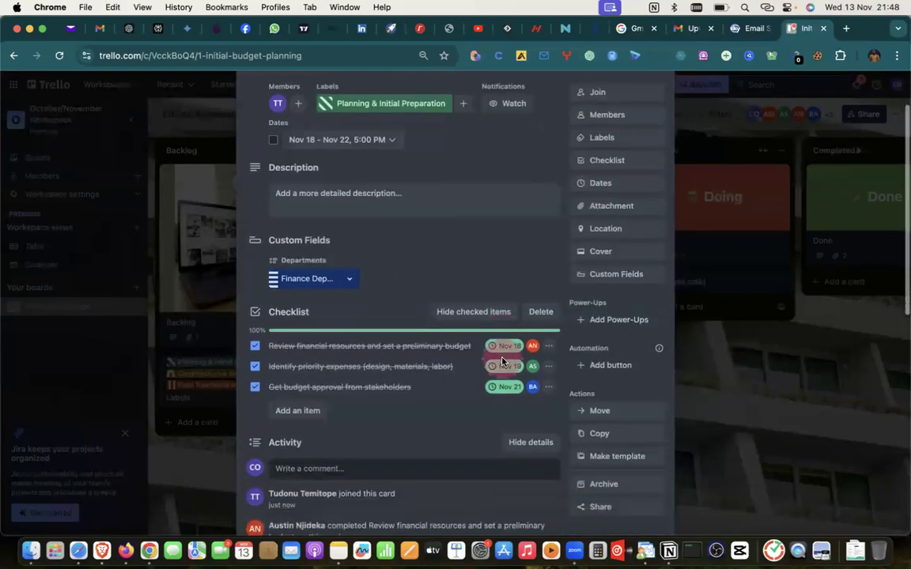
{"action": "scroll", "coordinate": [502, 360], "scroll_direction": "down", "scroll_amount": 1}
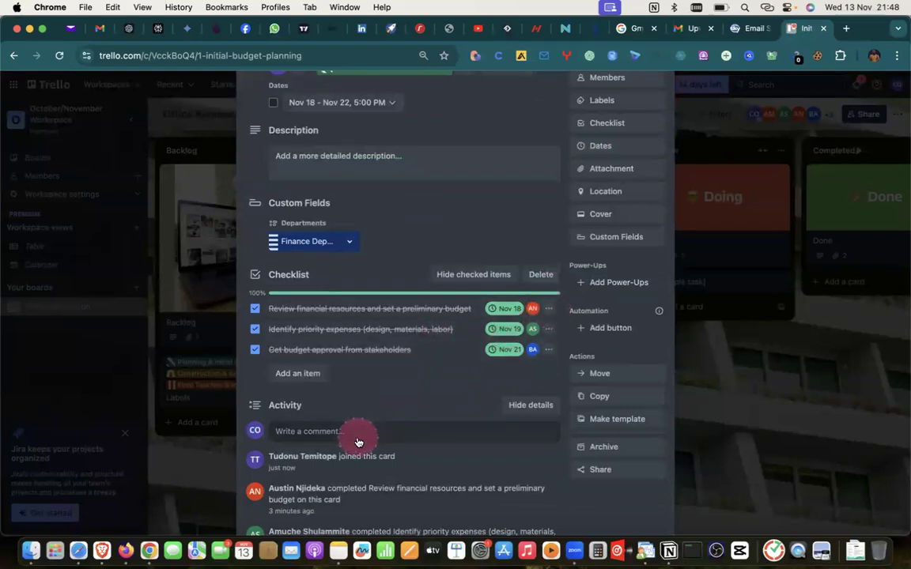
{"action": "left_click", "coordinate": [397, 432]}
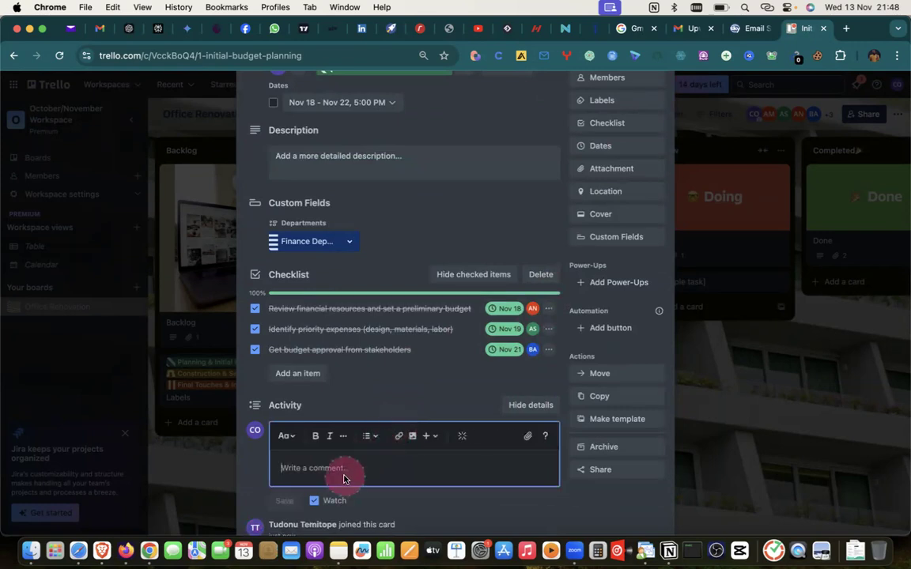
Step: Draft a comment mentioning a board member, then clear the mention
{"action": "type", "text": "@"}
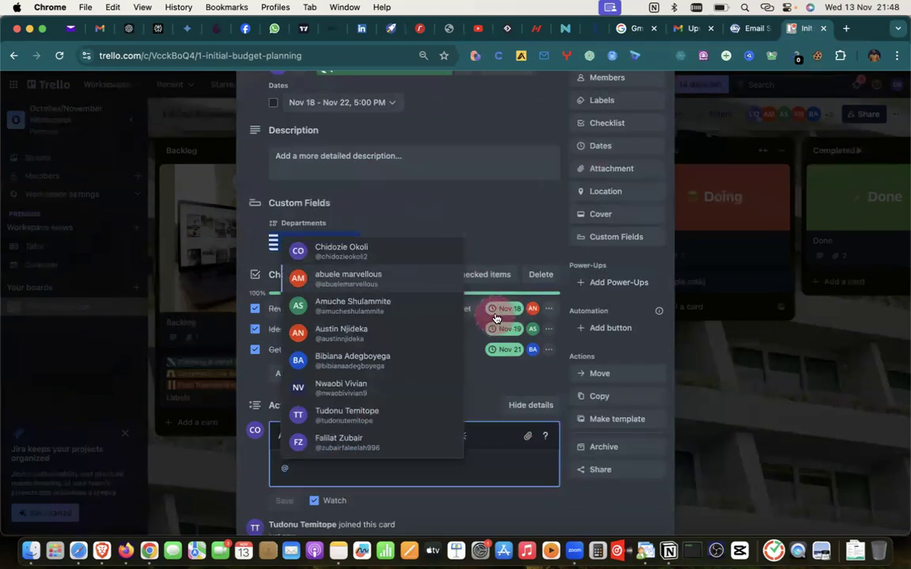
{"action": "left_click", "coordinate": [365, 314]}
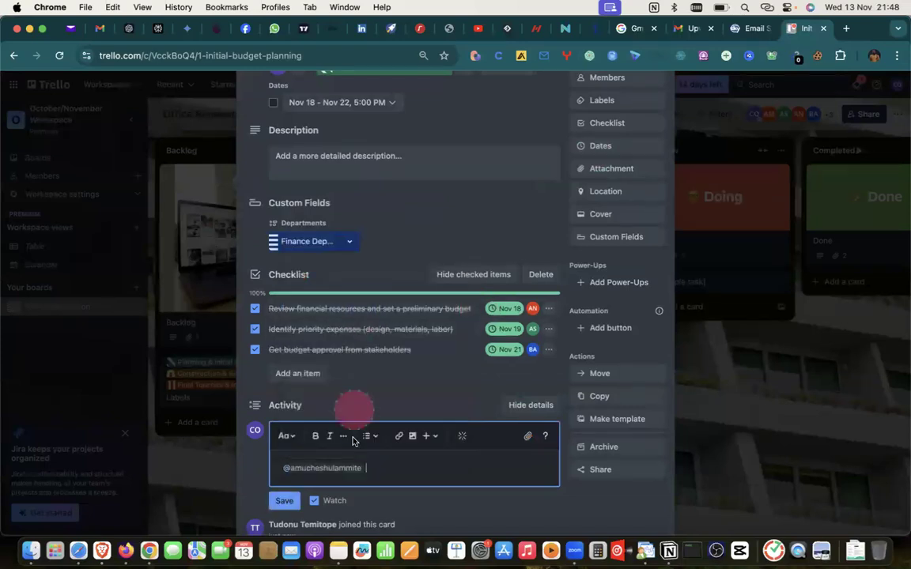
{"action": "left_click", "coordinate": [392, 351]}
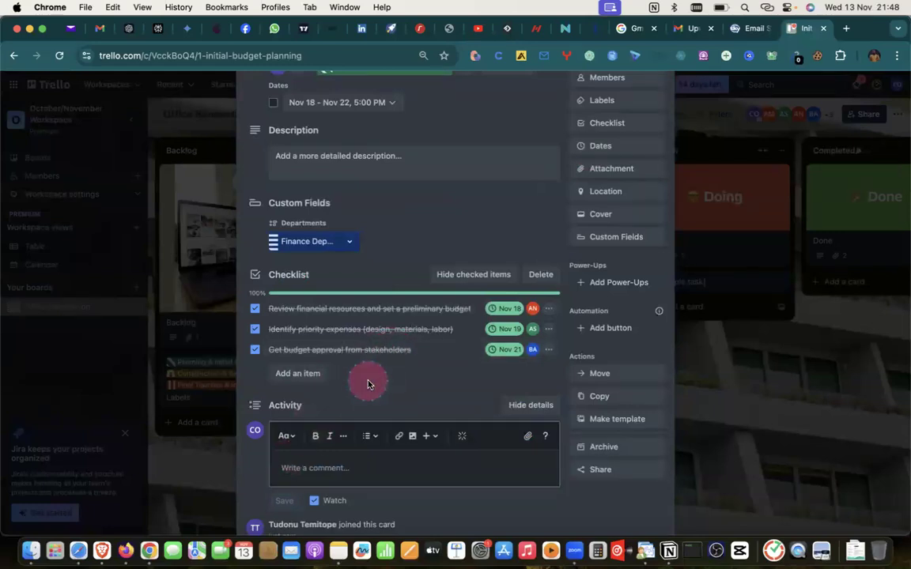
{"action": "scroll", "coordinate": [368, 380], "scroll_direction": "down", "scroll_amount": 5}
Step: Restart the comment with a member mention and 'fo', delete the draft, and close the card
{"action": "left_click", "coordinate": [306, 246]}
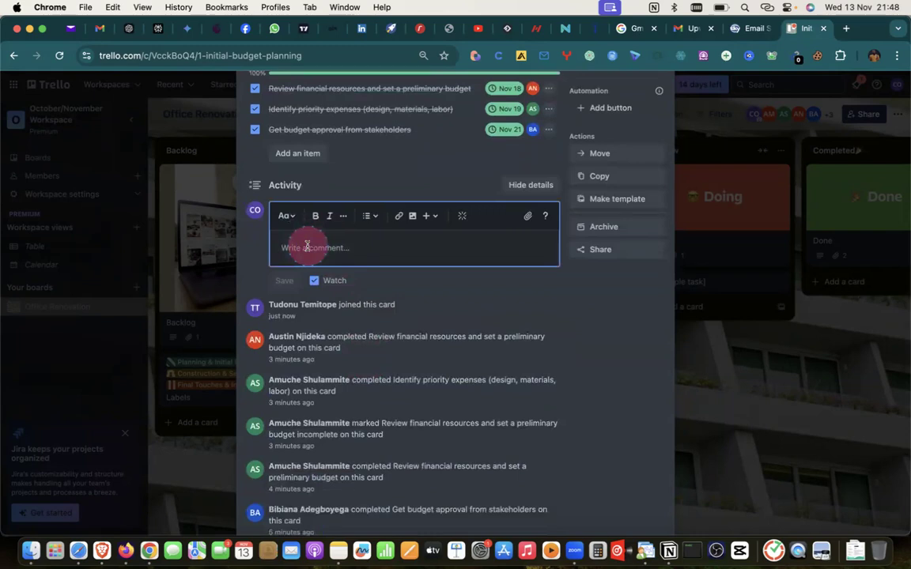
{"action": "type", "text": "@"}
{"action": "scroll", "coordinate": [316, 308], "scroll_direction": "down", "scroll_amount": 2}
{"action": "scroll", "coordinate": [316, 307], "scroll_direction": "up", "scroll_amount": 2}
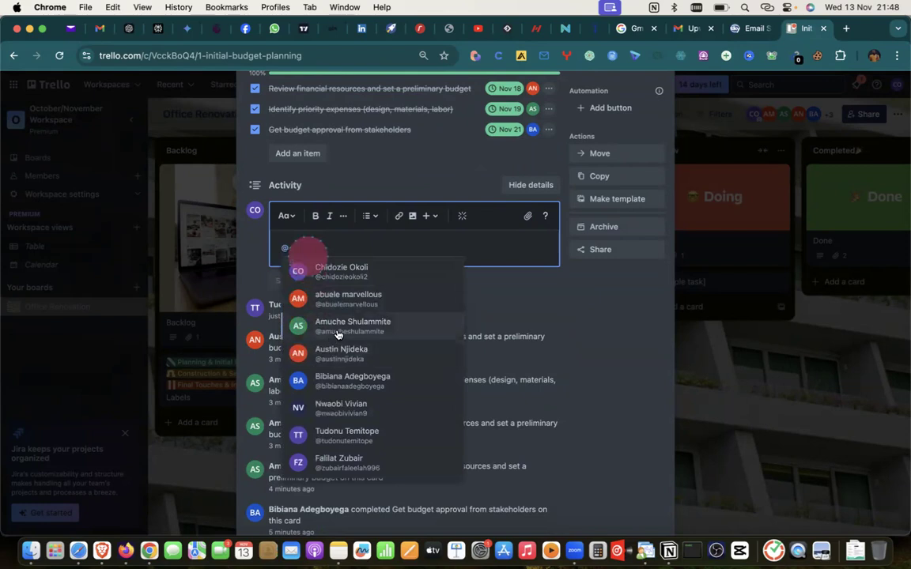
{"action": "left_click", "coordinate": [338, 329]}
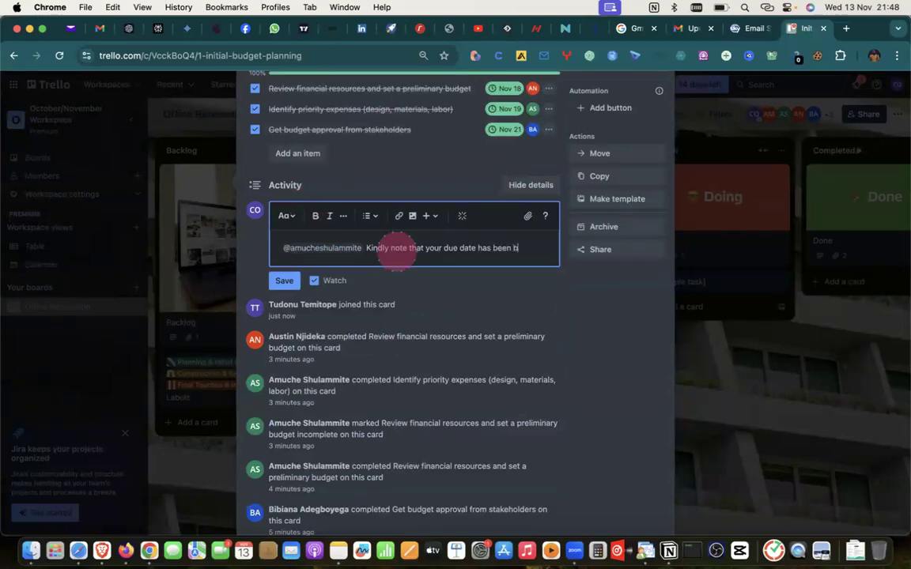
{"action": "type", "text": "forward to a day earlier"}
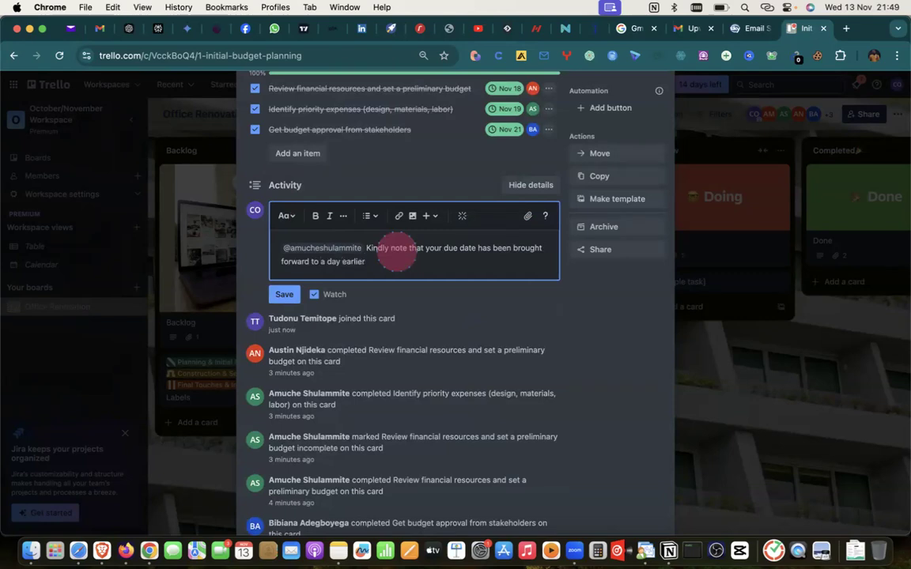
{"action": "key", "text": "BackSpace"}
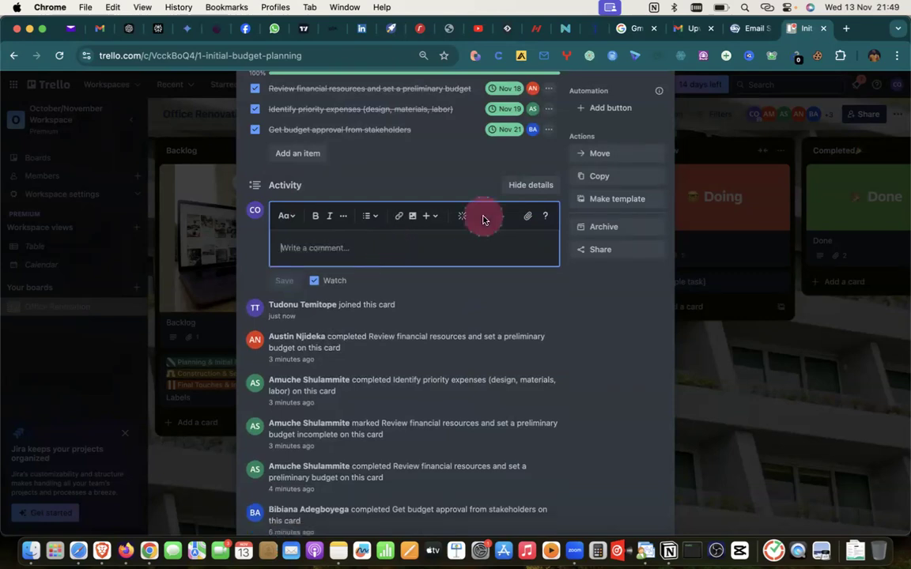
{"action": "left_click", "coordinate": [717, 135]}
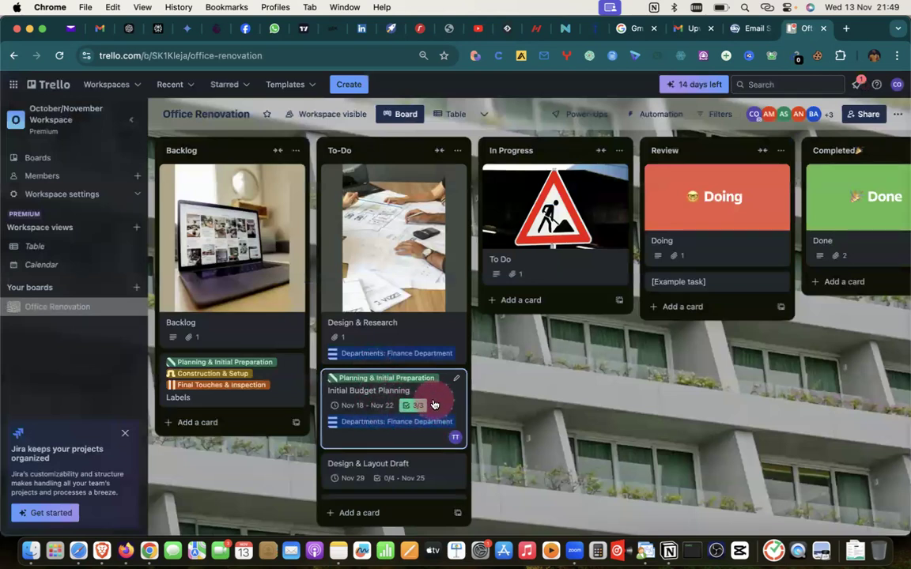
Step: Reopen Initial Budget Planning with an empty comment editor, briefly check Gmail, and return to the card
{"action": "left_click", "coordinate": [440, 404]}
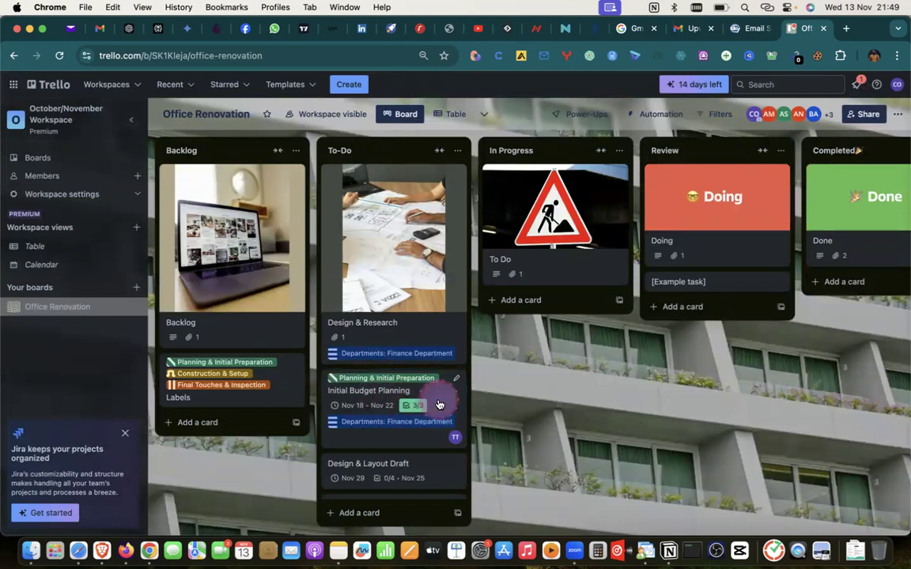
{"action": "scroll", "coordinate": [439, 404], "scroll_direction": "down", "scroll_amount": 3}
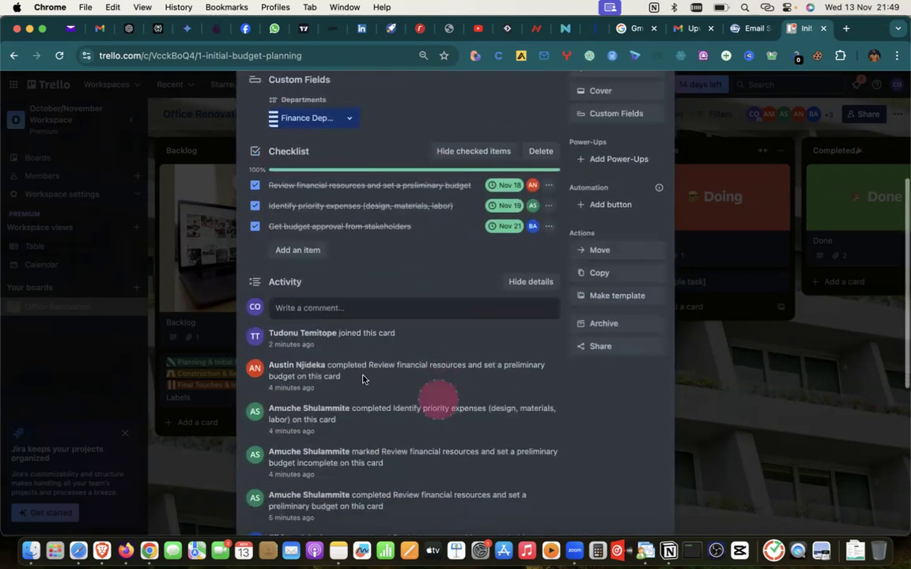
{"action": "left_click", "coordinate": [303, 309]}
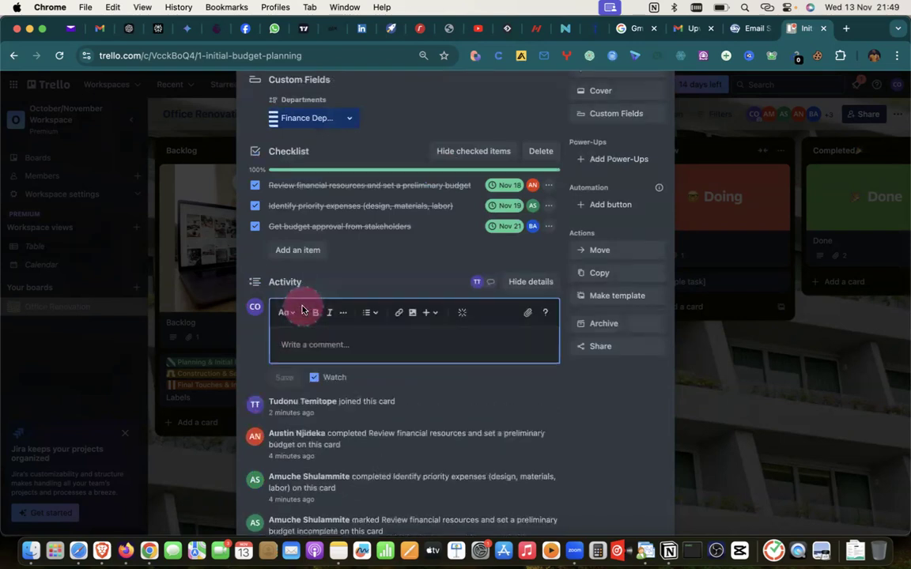
{"action": "key", "text": "super+2"}
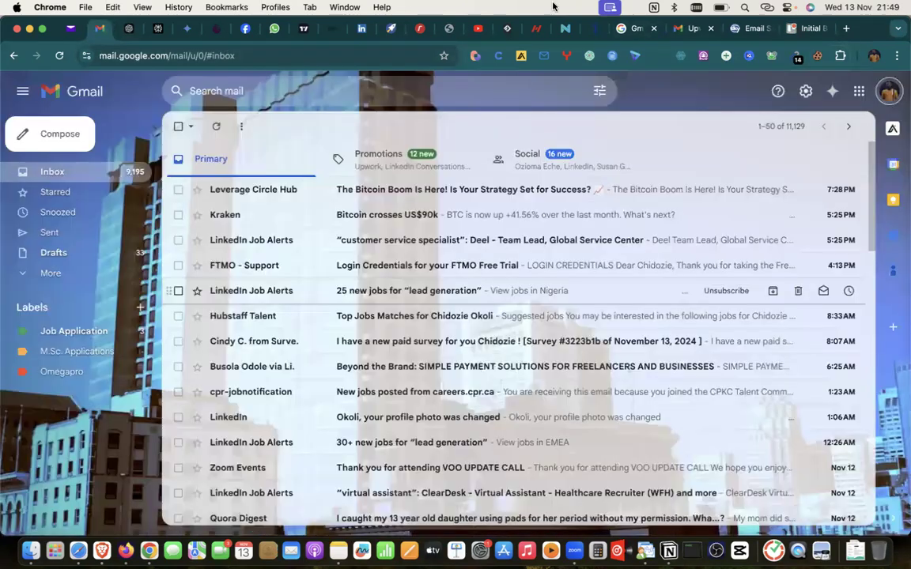
{"action": "left_click", "coordinate": [806, 30]}
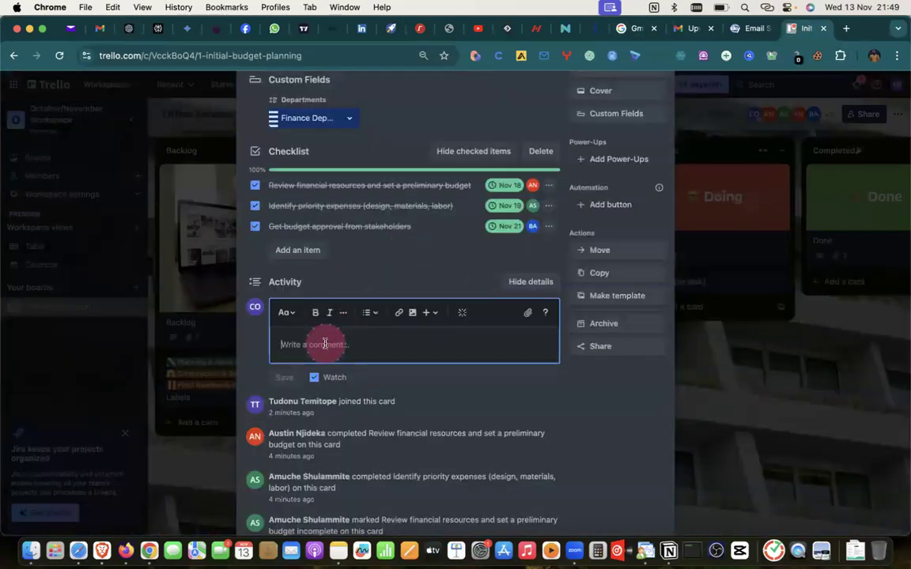
{"action": "type", "text": "@"}
{"action": "left_click", "coordinate": [353, 181]}
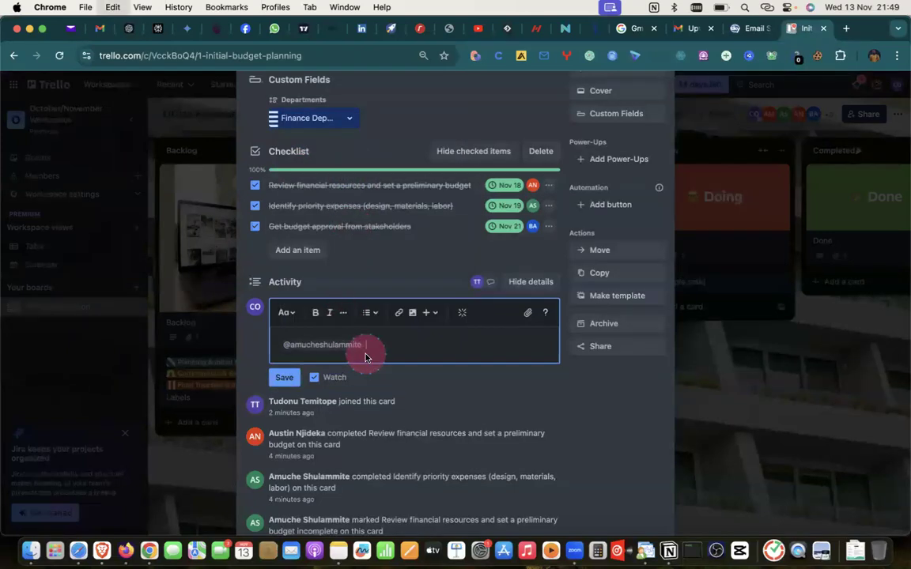
{"action": "type", "text": "Interior Design/Architecture"}
{"action": "key", "text": "BackSpace"}
{"action": "key", "text": "BackSpace"}
{"action": "key", "text": "BackSpace"}
{"action": "key", "text": "BackSpace"}
{"action": "key", "text": "BackSpace"}
{"action": "key", "text": "BackSpace"}
{"action": "key", "text": "BackSpace"}
{"action": "key", "text": "BackSpace"}
{"action": "key", "text": "BackSpace"}
{"action": "key", "text": "BackSpace"}
{"action": "key", "text": "BackSpace"}
{"action": "key", "text": "BackSpace"}
{"action": "key", "text": "BackSpace"}
{"action": "key", "text": "BackSpace"}
{"action": "key", "text": "BackSpace"}
{"action": "key", "text": "BackSpace"}
{"action": "key", "text": "BackSpace"}
{"action": "key", "text": "BackSpace"}
{"action": "key", "text": "BackSpace"}
{"action": "key", "text": "BackSpace"}
{"action": "key", "text": "BackSpace"}
{"action": "key", "text": "BackSpace"}
{"action": "key", "text": "BackSpace"}
{"action": "key", "text": "BackSpace"}
{"action": "key", "text": "BackSpace"}
{"action": "type", "text": "Due date moved"}
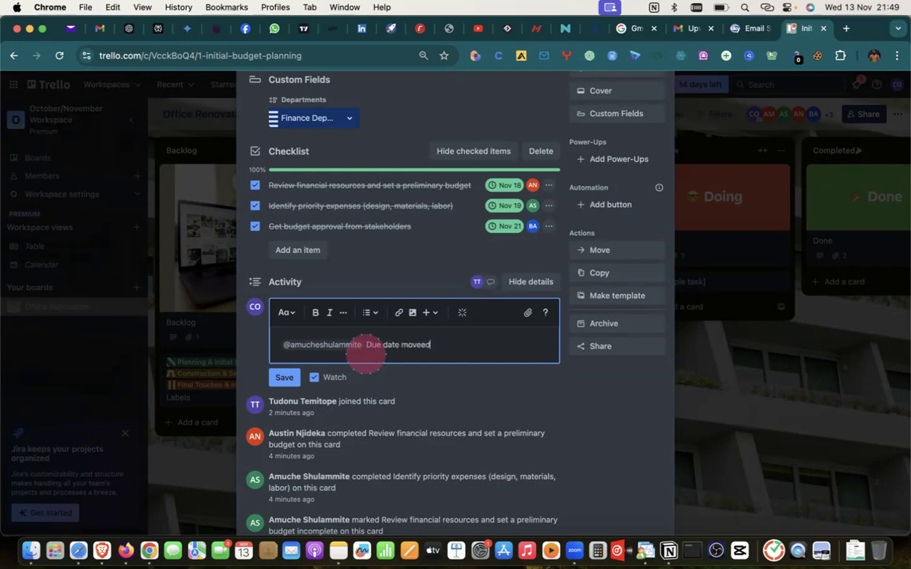
{"action": "type", "text": " forward by one day. Take note"}
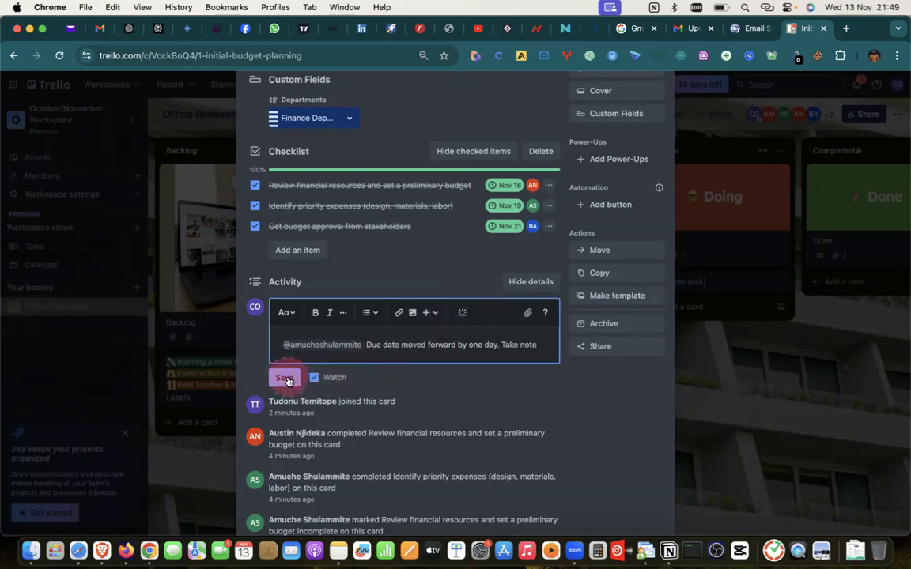
{"action": "left_click", "coordinate": [284, 378]}
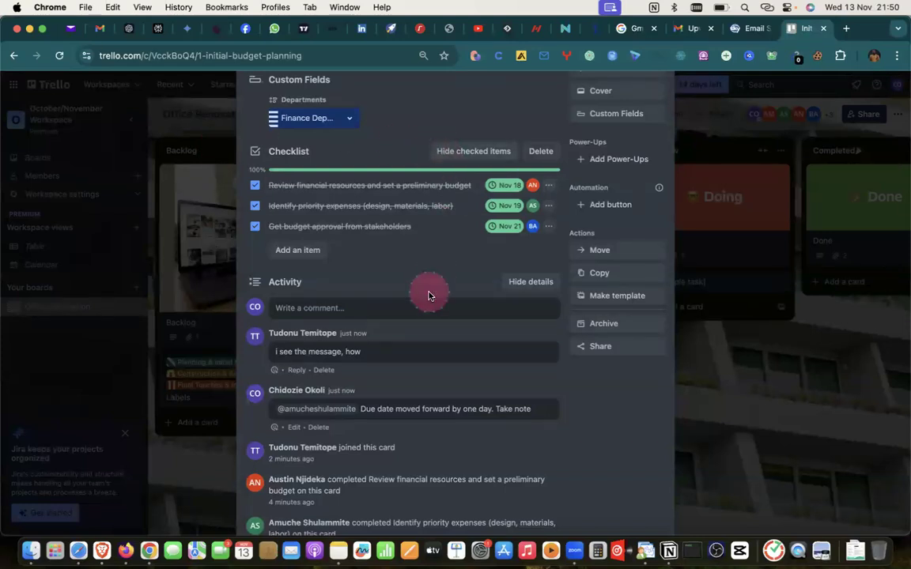
Step: Read the posted comment and a member's reply in Activity, then close the Initial Budget Planning card
{"action": "scroll", "coordinate": [427, 295], "scroll_direction": "down", "scroll_amount": 2}
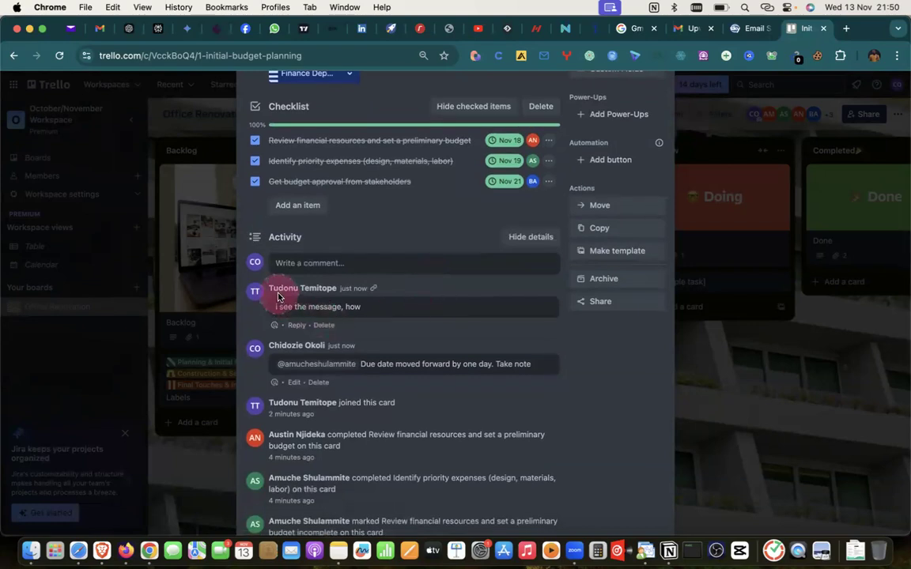
{"action": "scroll", "coordinate": [404, 296], "scroll_direction": "up", "scroll_amount": 4}
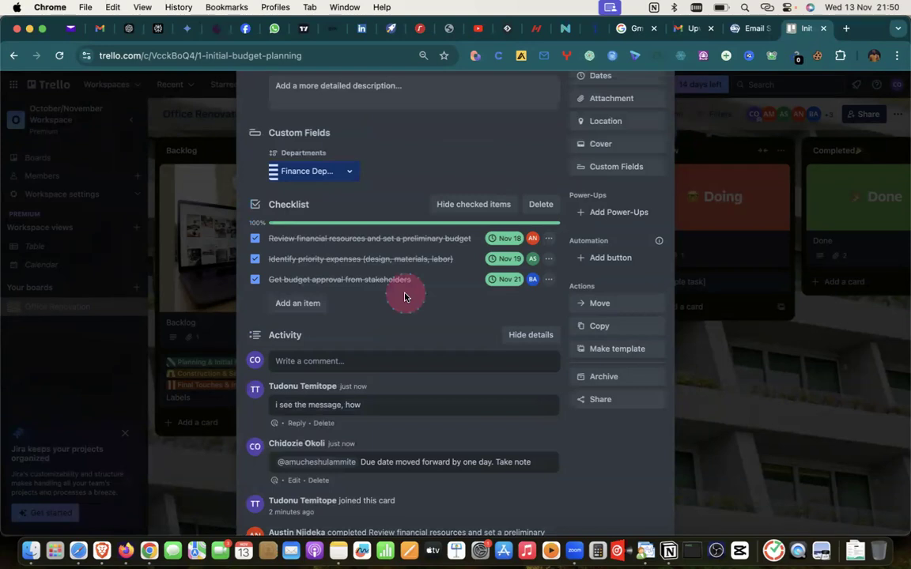
{"action": "scroll", "coordinate": [404, 296], "scroll_direction": "up", "scroll_amount": 7}
{"action": "scroll", "coordinate": [404, 296], "scroll_direction": "down", "scroll_amount": 12}
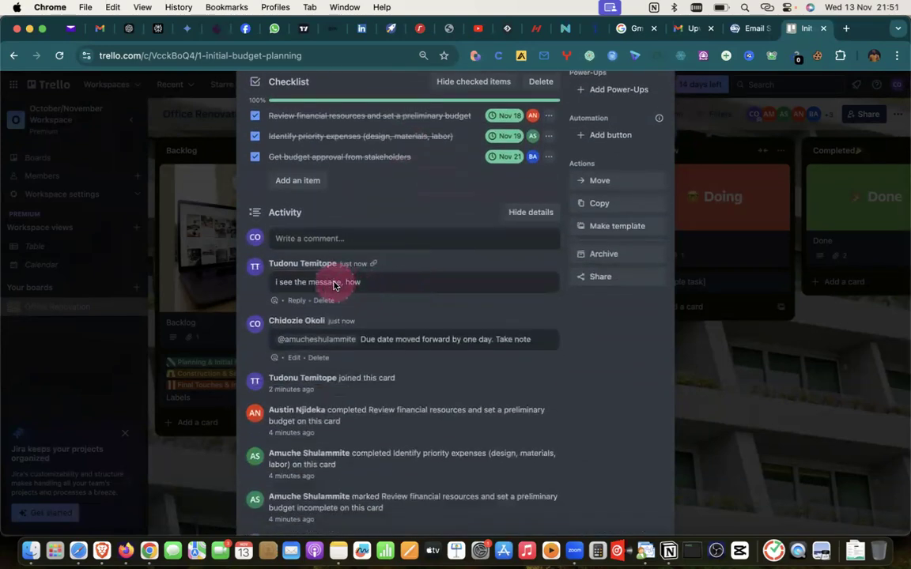
{"action": "scroll", "coordinate": [334, 285], "scroll_direction": "up", "scroll_amount": 7}
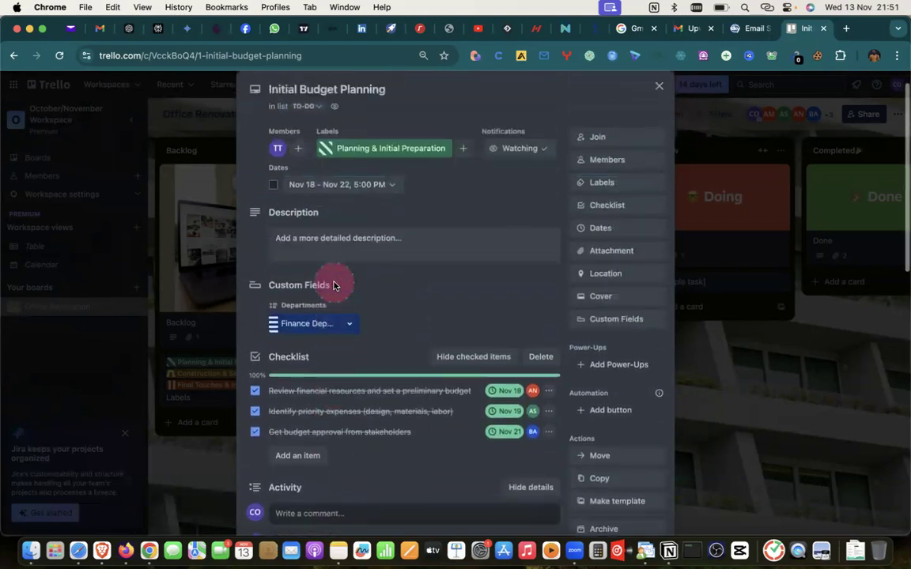
{"action": "left_click", "coordinate": [658, 87]}
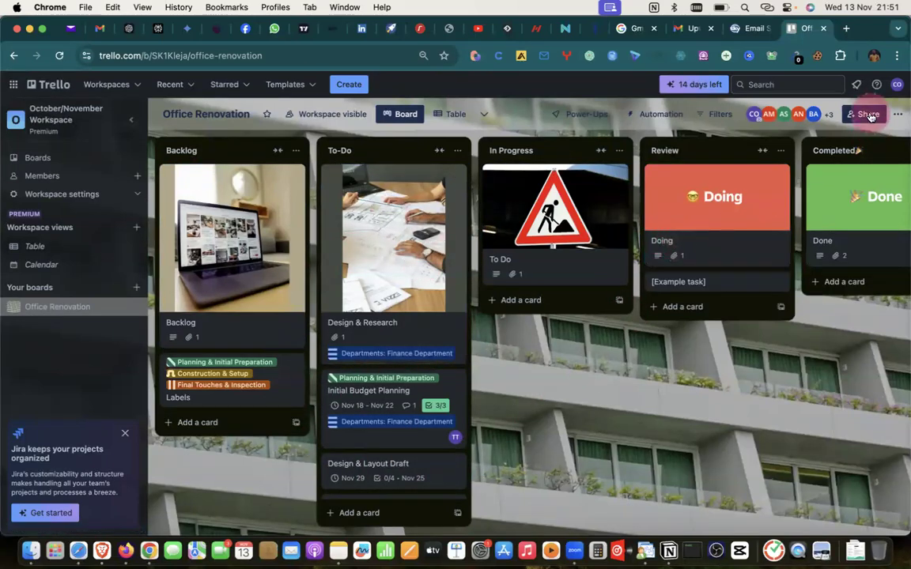
Step: Open the Office Renovation board's menu panel
{"action": "left_click", "coordinate": [897, 113]}
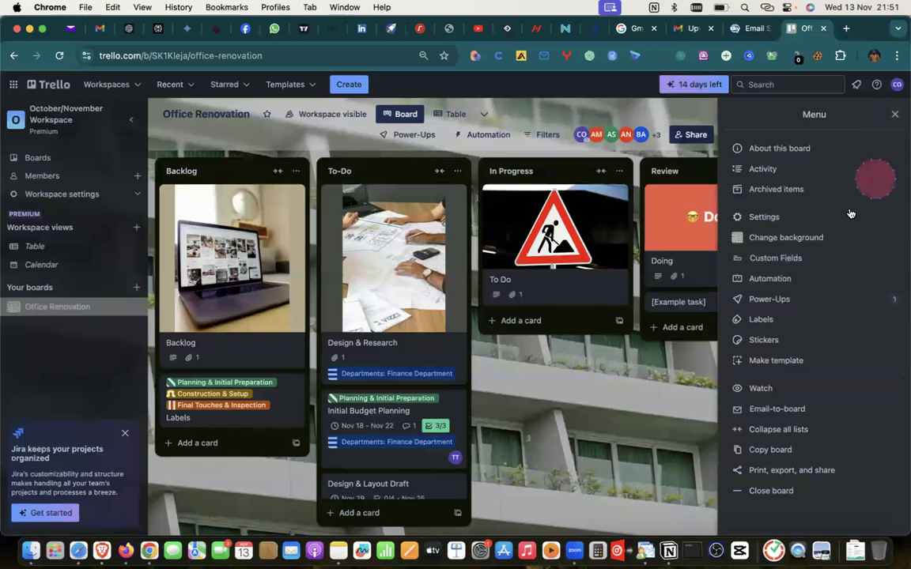
Step: Go to Automation > Rules from the board menu and start creating a new rule
{"action": "left_click", "coordinate": [759, 278]}
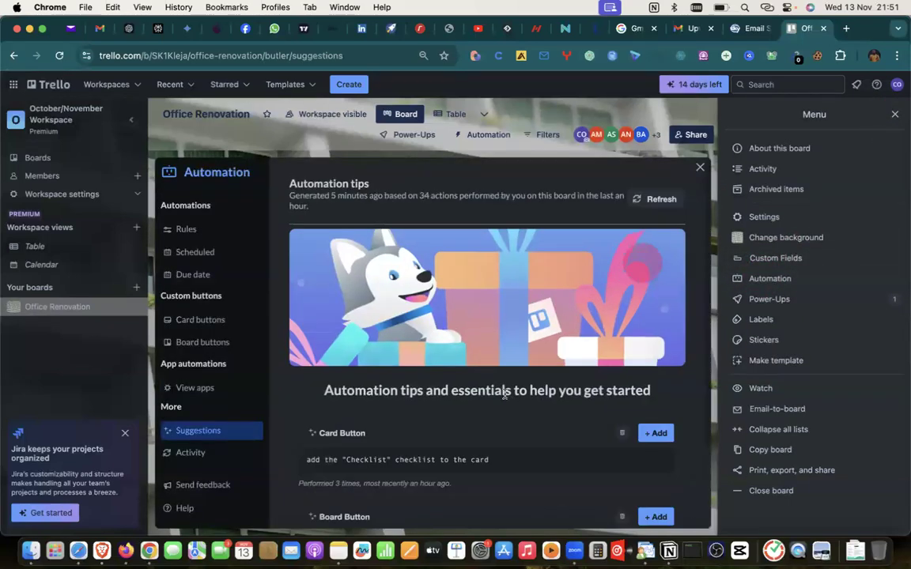
{"action": "scroll", "coordinate": [404, 275], "scroll_direction": "down", "scroll_amount": 3}
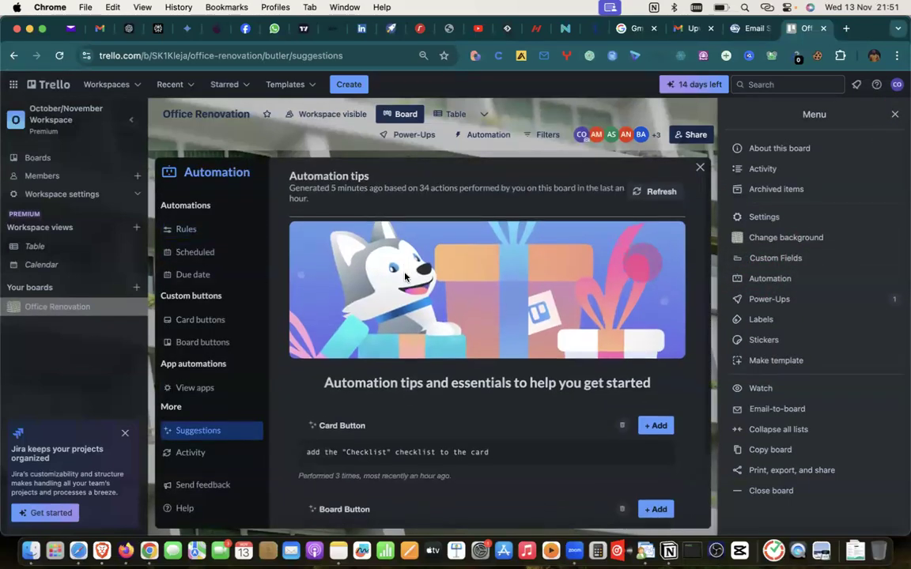
{"action": "scroll", "coordinate": [404, 276], "scroll_direction": "up", "scroll_amount": 3}
{"action": "left_click", "coordinate": [183, 230]}
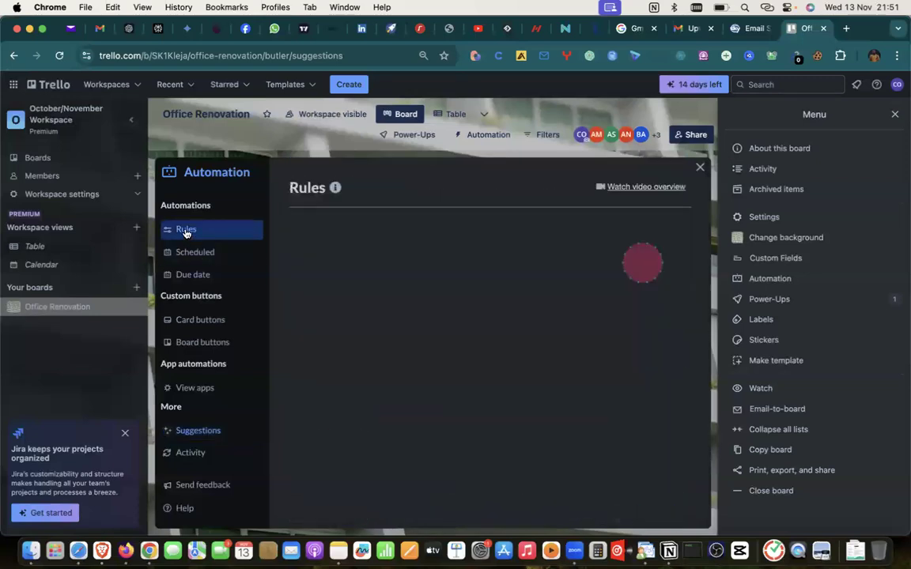
{"action": "left_click", "coordinate": [558, 191]}
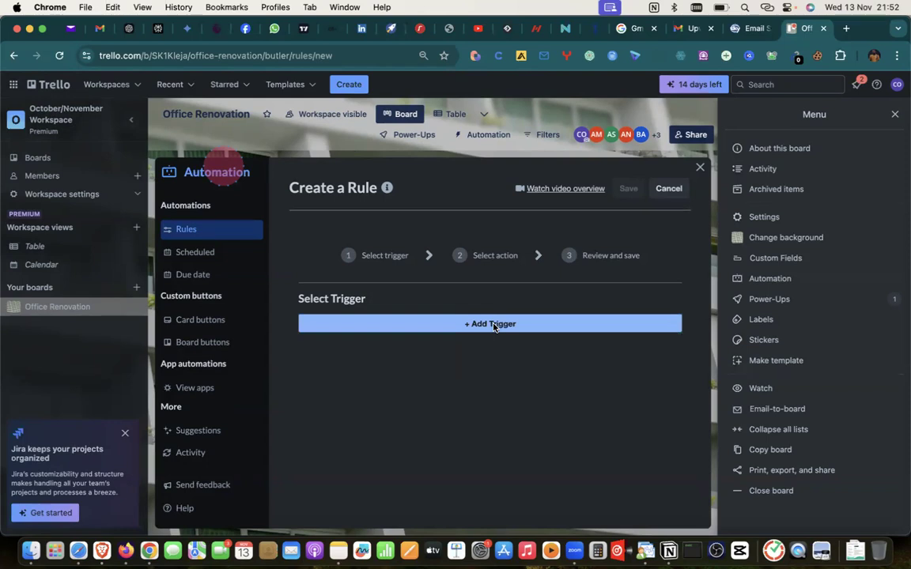
Step: Browse the Card Move trigger options and their card-added condition choices
{"action": "left_click", "coordinate": [492, 324]}
{"action": "left_click", "coordinate": [378, 379]}
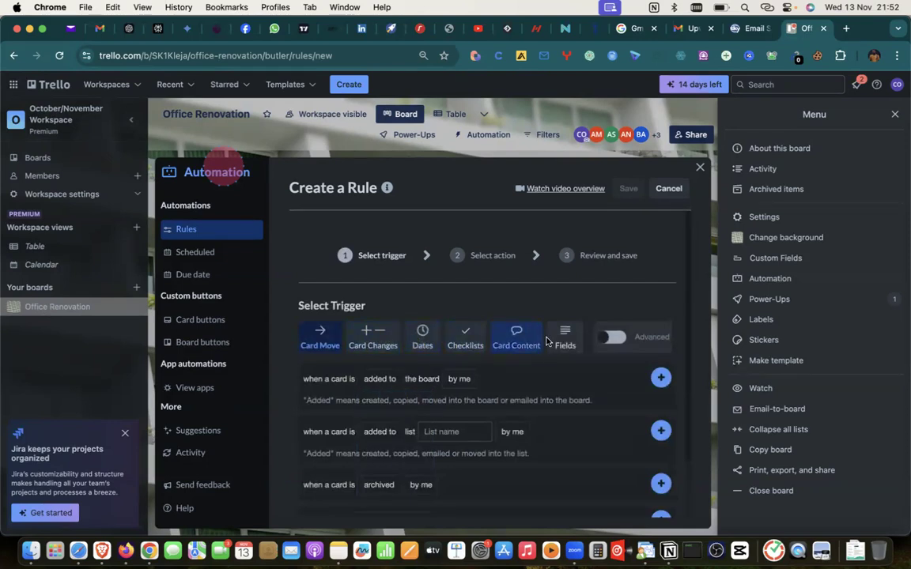
{"action": "scroll", "coordinate": [461, 332], "scroll_direction": "down", "scroll_amount": 2}
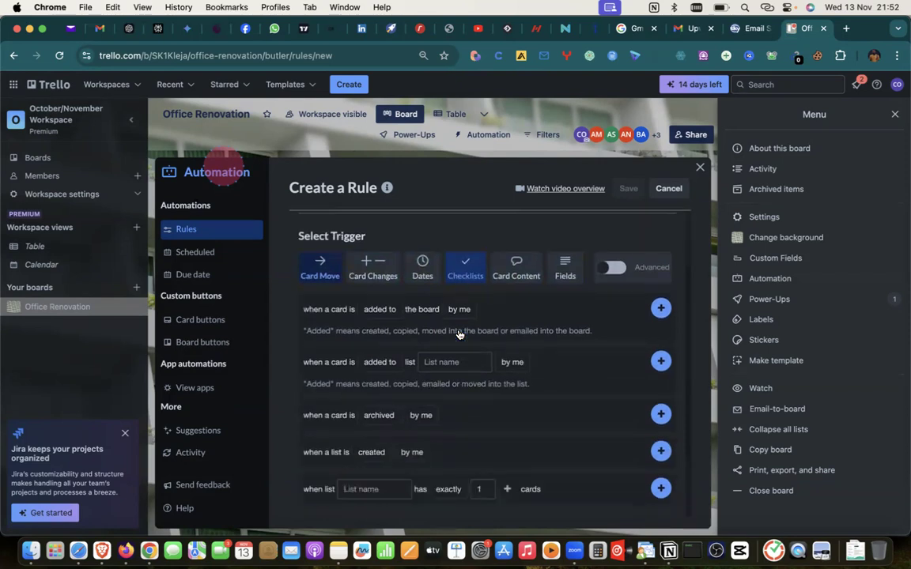
{"action": "scroll", "coordinate": [455, 328], "scroll_direction": "up", "scroll_amount": 2}
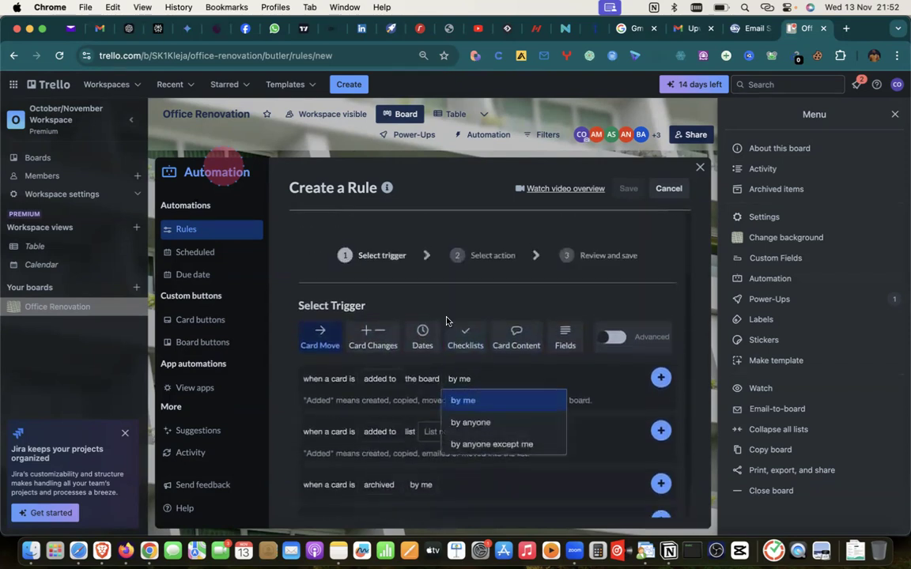
{"action": "scroll", "coordinate": [446, 320], "scroll_direction": "down", "scroll_amount": 2}
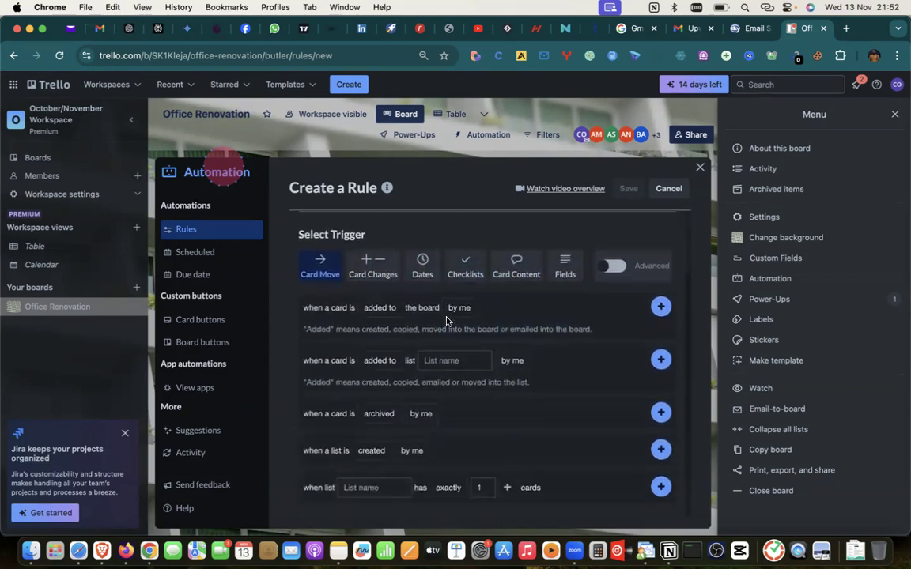
{"action": "scroll", "coordinate": [446, 320], "scroll_direction": "up", "scroll_amount": 2}
{"action": "left_click", "coordinate": [382, 378]}
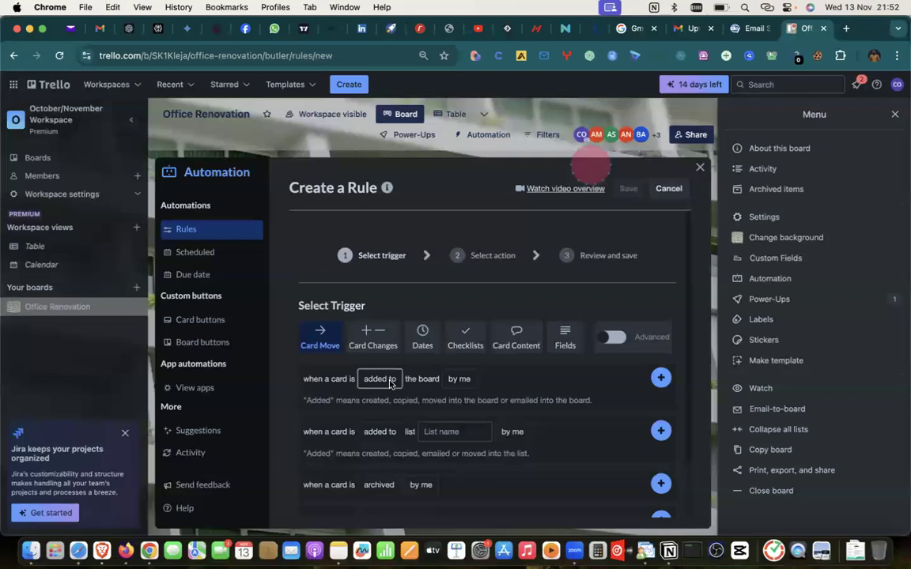
Step: Look through the Card Changes label and member triggers, then close the menu and discard the rule
{"action": "left_click", "coordinate": [371, 340]}
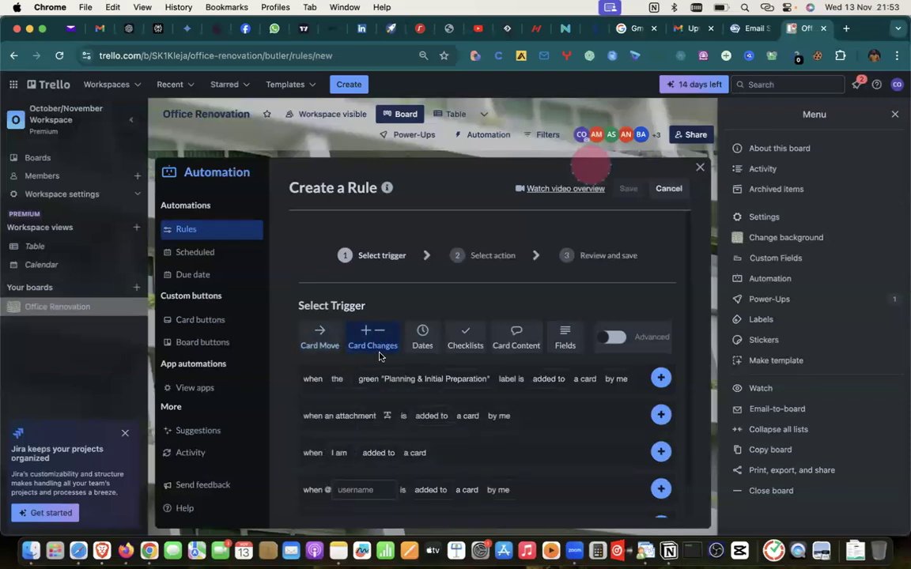
{"action": "left_click", "coordinate": [337, 381]}
{"action": "left_click", "coordinate": [380, 379]}
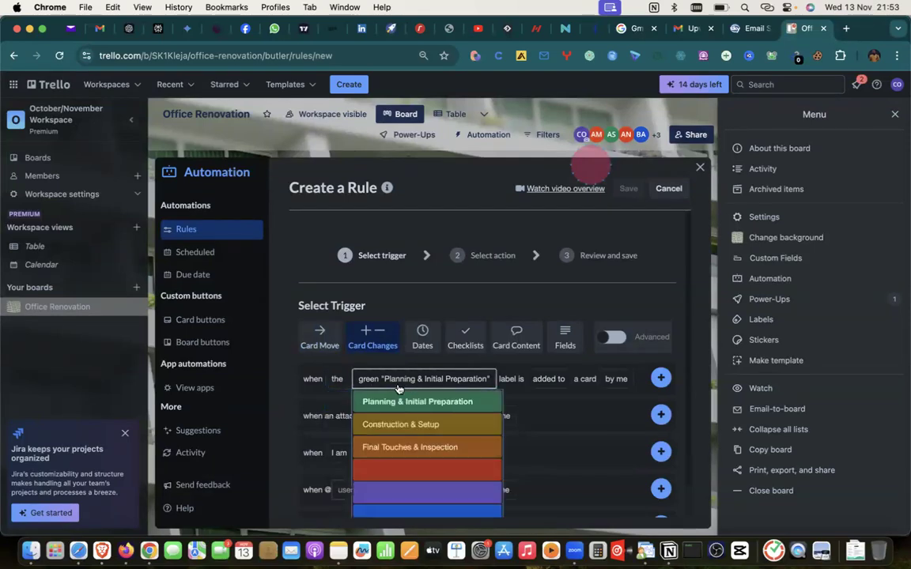
{"action": "left_click", "coordinate": [310, 395]}
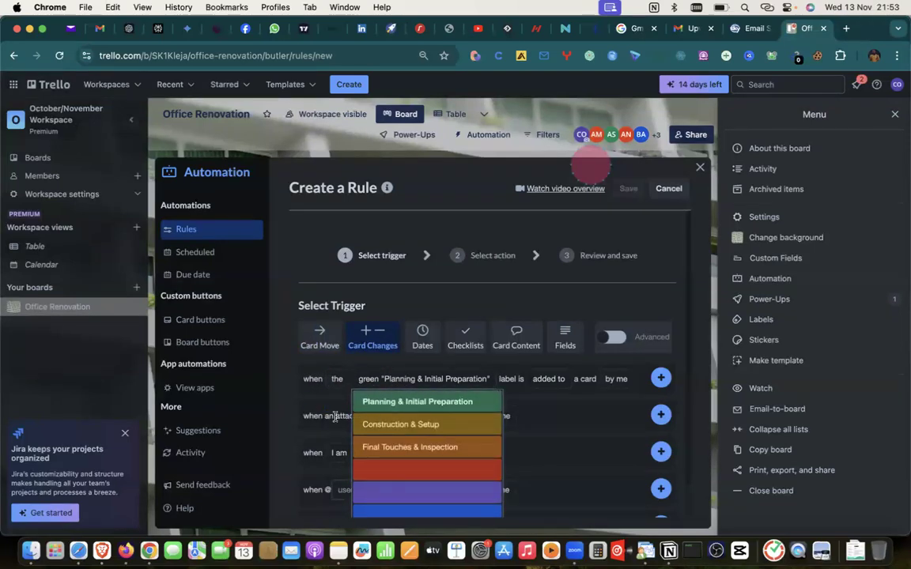
{"action": "left_click", "coordinate": [340, 454]}
{"action": "scroll", "coordinate": [341, 458], "scroll_direction": "down", "scroll_amount": 1}
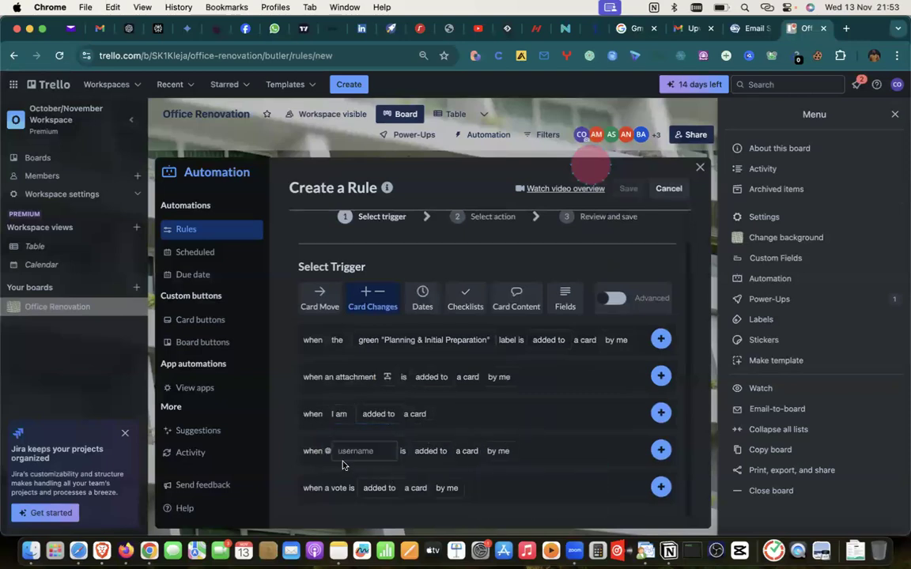
{"action": "scroll", "coordinate": [343, 465], "scroll_direction": "up", "scroll_amount": 1}
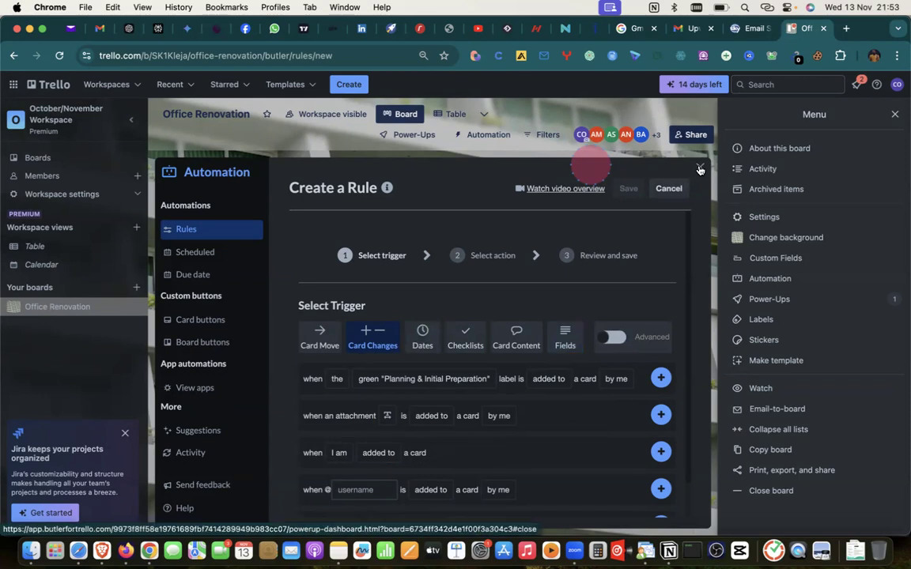
{"action": "left_click", "coordinate": [894, 114]}
{"action": "left_click", "coordinate": [893, 147]}
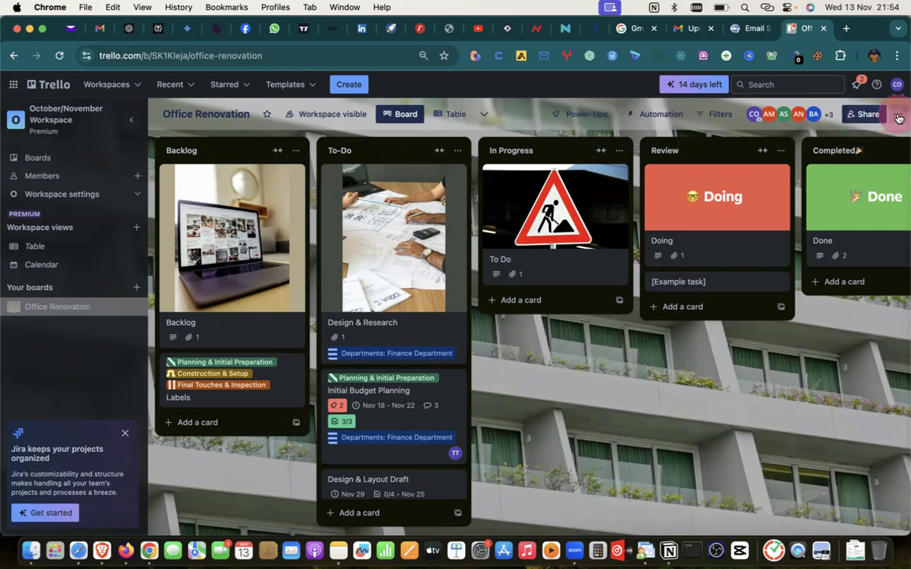
Step: Reopen the board menu beside the Office Renovation board
{"action": "left_click", "coordinate": [898, 118]}
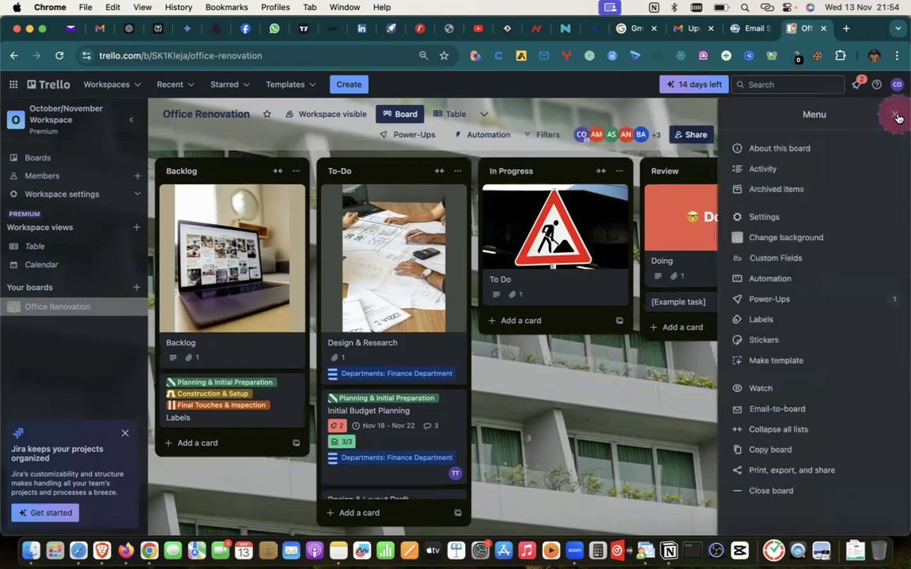
Step: Open the Automation window from the board menu, reopening it once, and go to Rules
{"action": "left_click", "coordinate": [766, 281]}
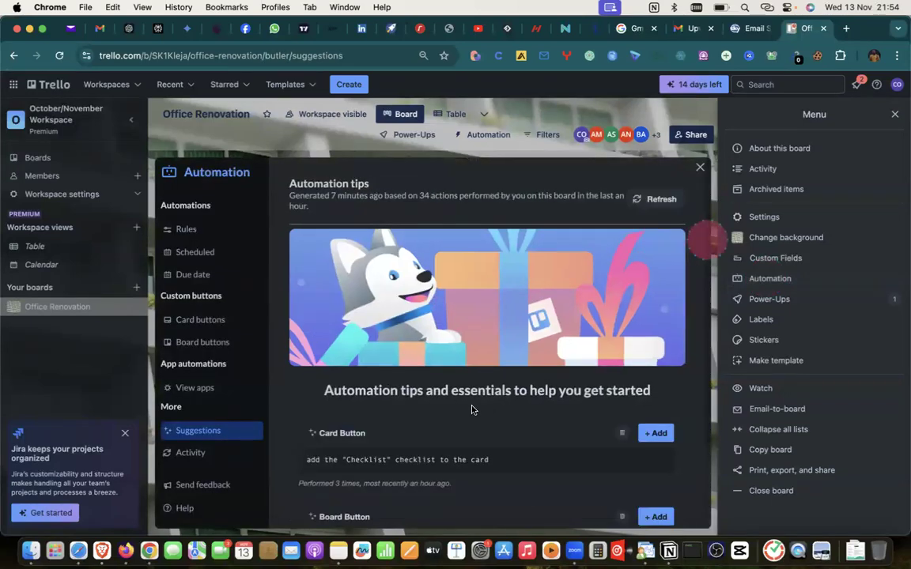
{"action": "scroll", "coordinate": [471, 409], "scroll_direction": "down", "scroll_amount": 3}
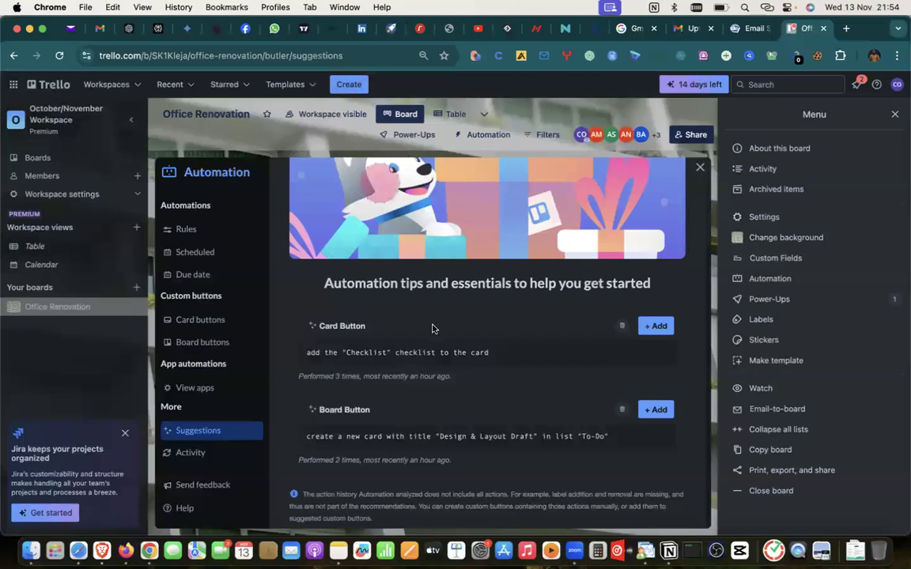
{"action": "scroll", "coordinate": [406, 421], "scroll_direction": "up", "scroll_amount": 3}
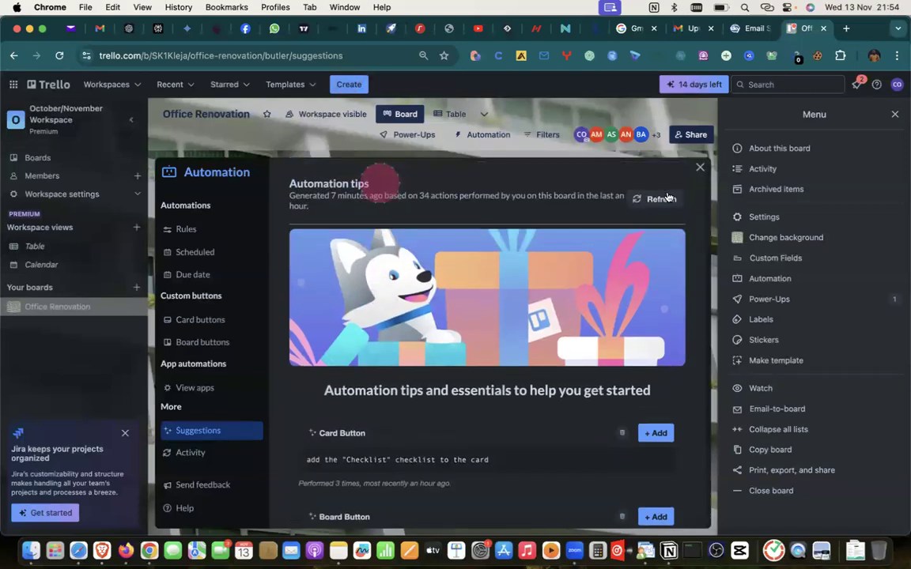
{"action": "left_click", "coordinate": [697, 167]}
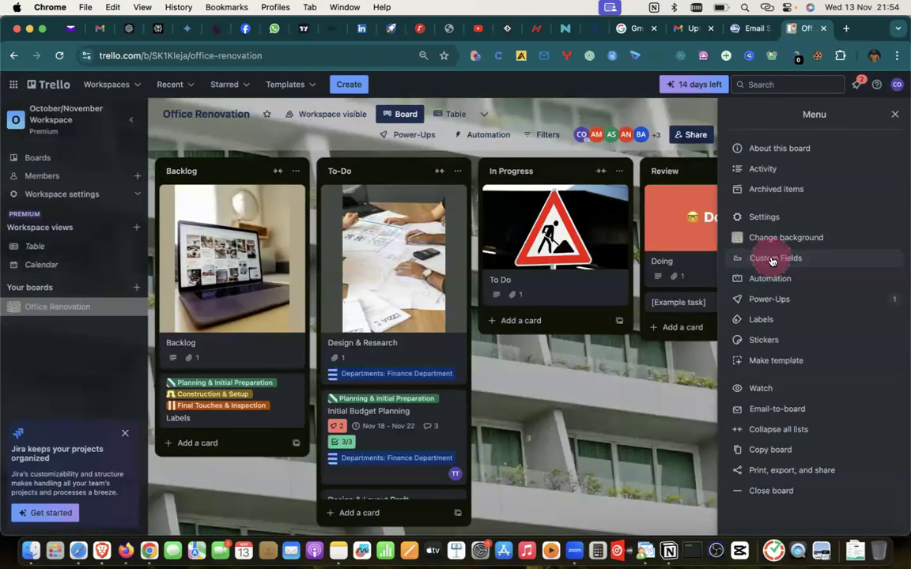
{"action": "left_click", "coordinate": [759, 278]}
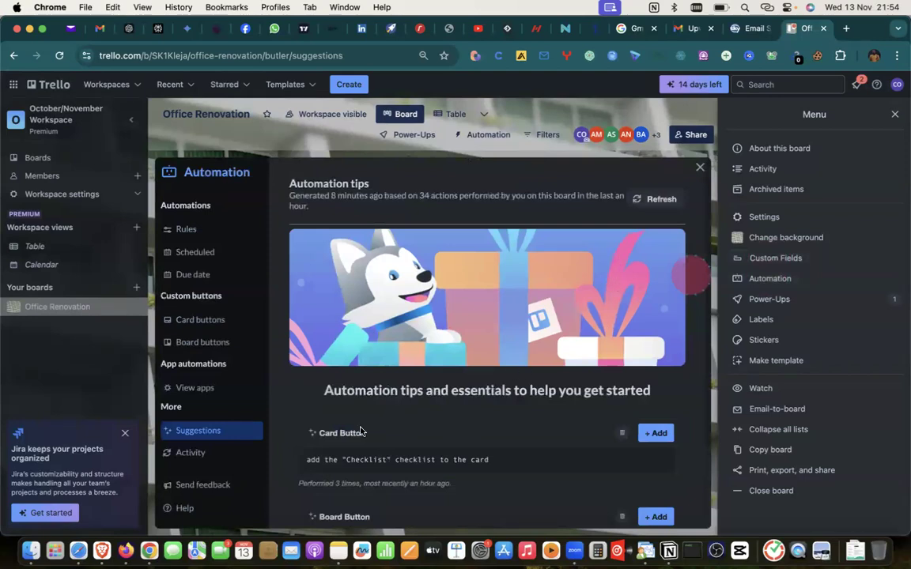
{"action": "scroll", "coordinate": [530, 423], "scroll_direction": "down", "scroll_amount": 3}
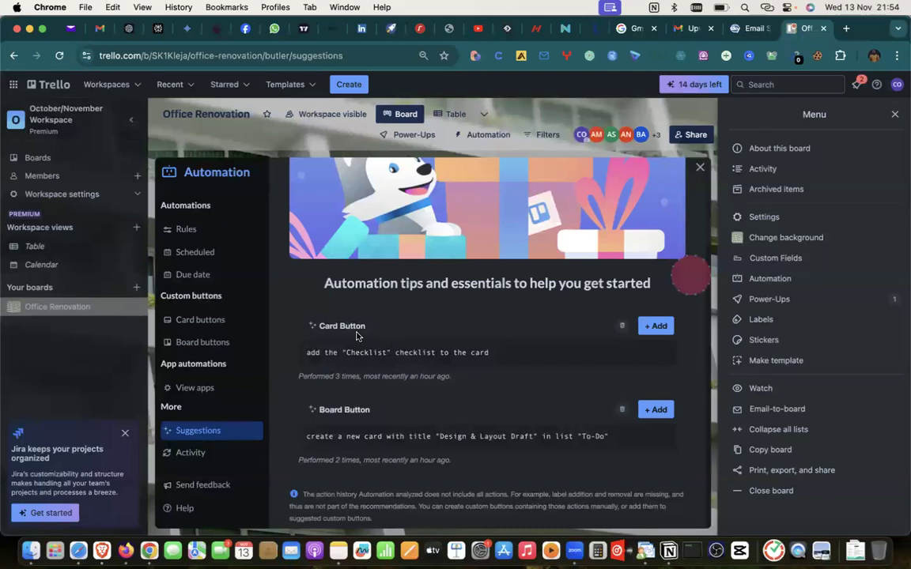
{"action": "left_click", "coordinate": [180, 228]}
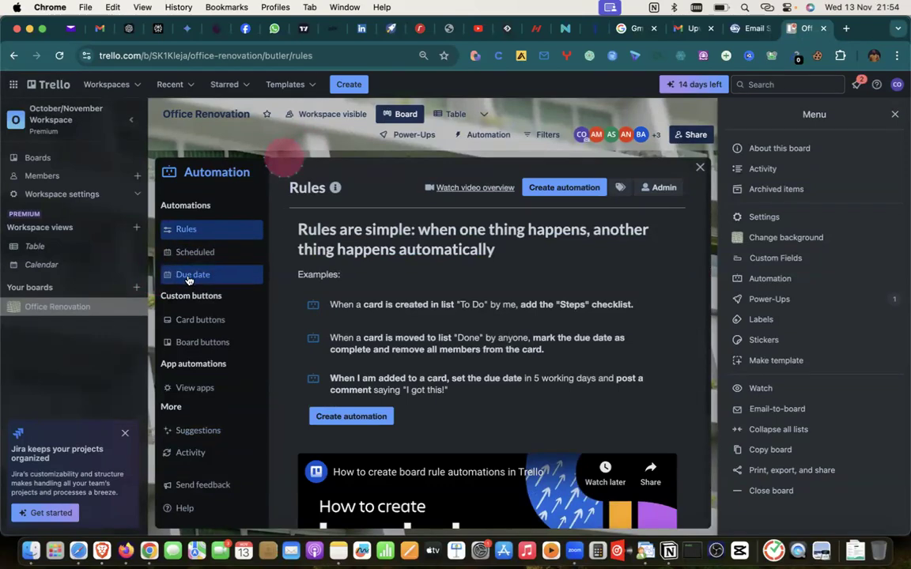
Step: Create a Due date automation triggered the moment a card is due
{"action": "left_click", "coordinate": [189, 276]}
{"action": "scroll", "coordinate": [438, 393], "scroll_direction": "down", "scroll_amount": 2}
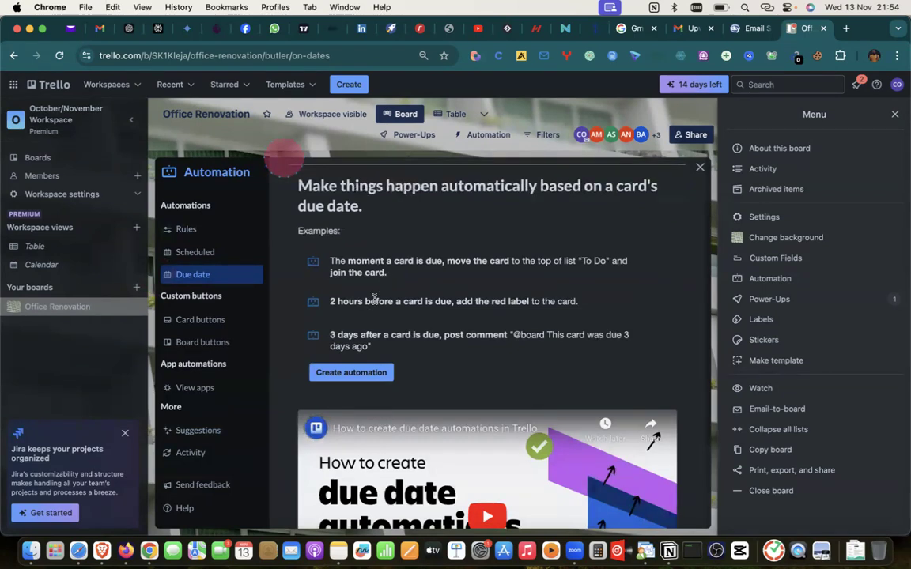
{"action": "left_click", "coordinate": [335, 377]}
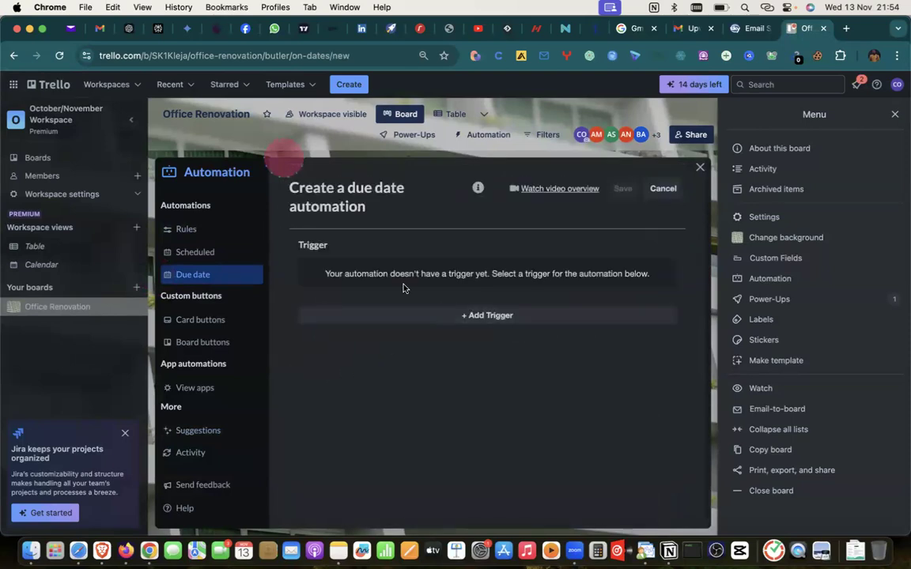
{"action": "left_click", "coordinate": [476, 316]}
{"action": "scroll", "coordinate": [443, 364], "scroll_direction": "down", "scroll_amount": 2}
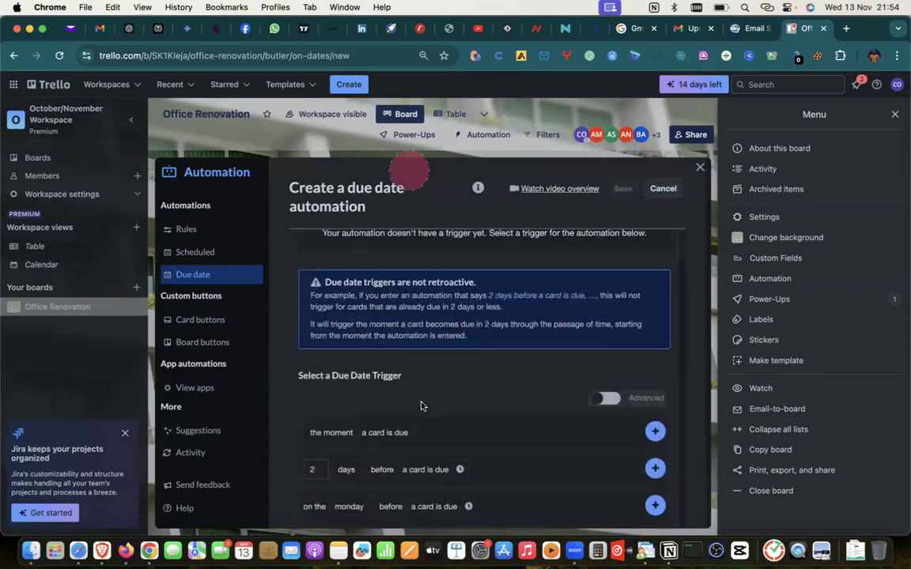
{"action": "left_click", "coordinate": [655, 425]}
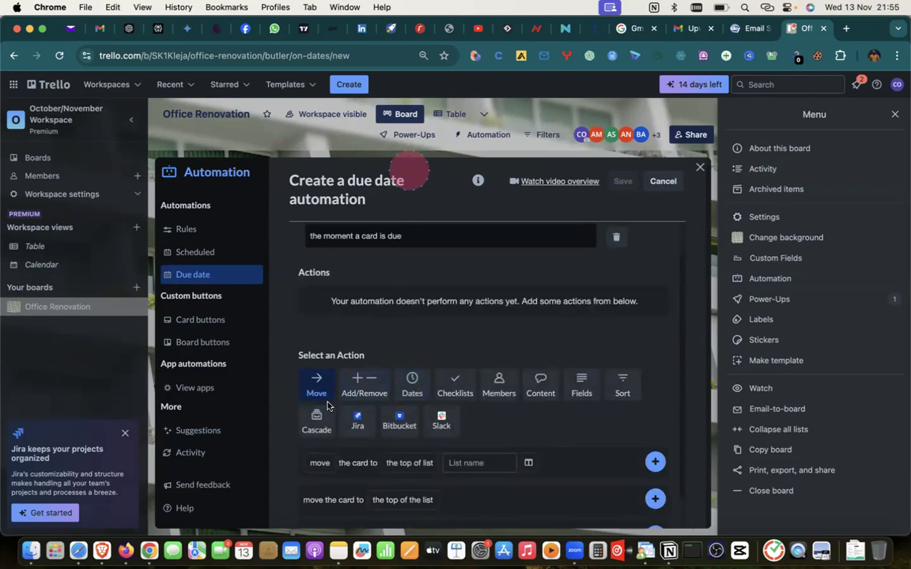
Step: Add the action that moves the card to the top of list Backlog
{"action": "left_click", "coordinate": [409, 463]}
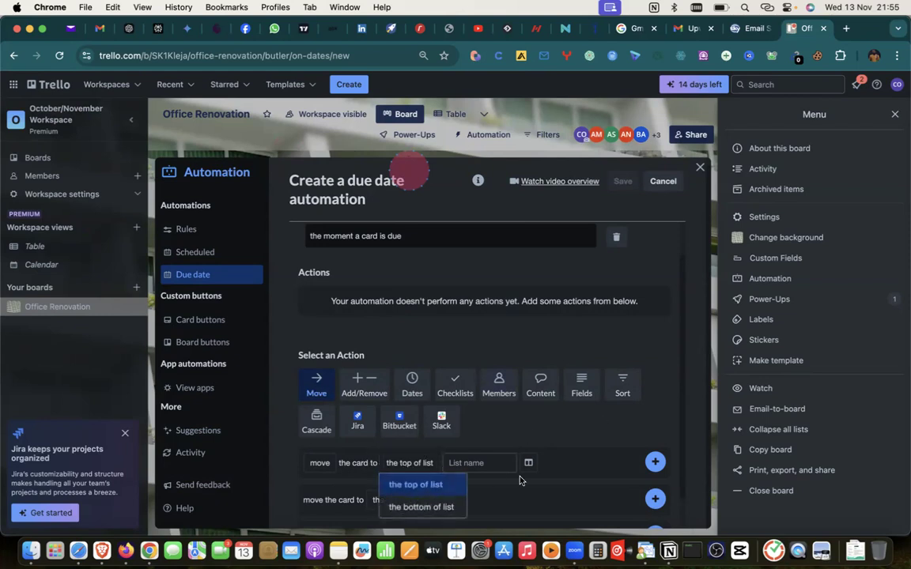
{"action": "left_click", "coordinate": [520, 481]}
{"action": "scroll", "coordinate": [520, 481], "scroll_direction": "down", "scroll_amount": 1}
{"action": "left_click", "coordinate": [402, 458]}
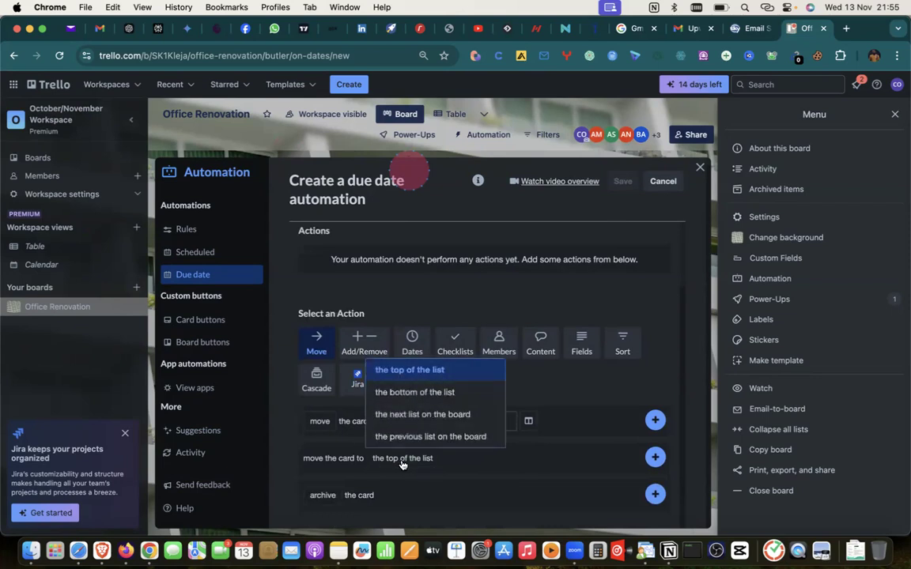
{"action": "left_click", "coordinate": [332, 496]}
{"action": "left_click", "coordinate": [477, 427]}
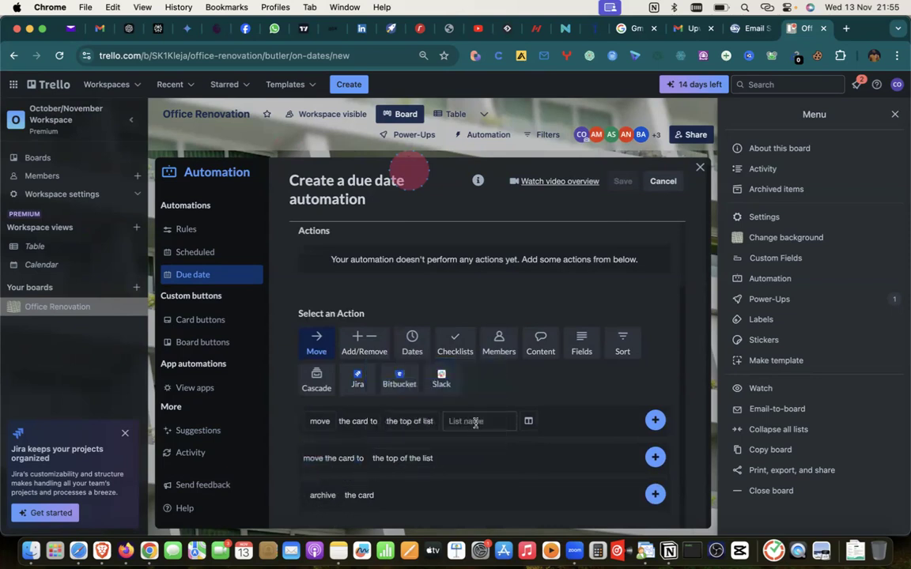
{"action": "left_click", "coordinate": [475, 421]}
{"action": "left_click", "coordinate": [465, 445]}
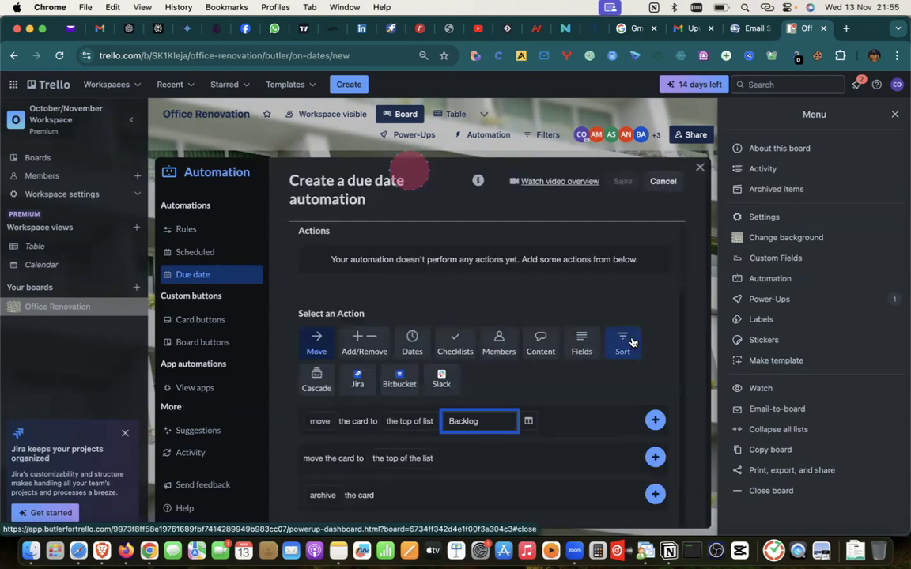
{"action": "left_click", "coordinate": [320, 420]}
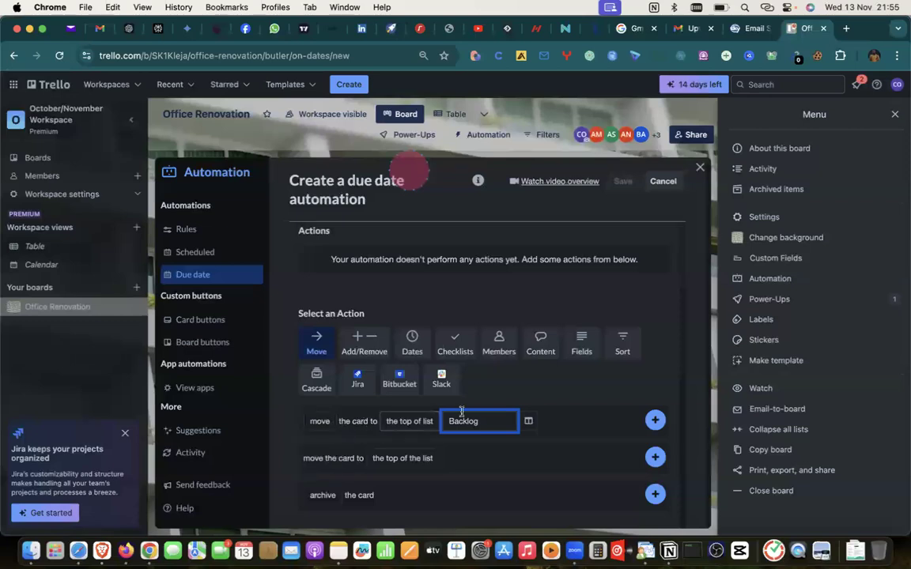
{"action": "left_click", "coordinate": [655, 420]}
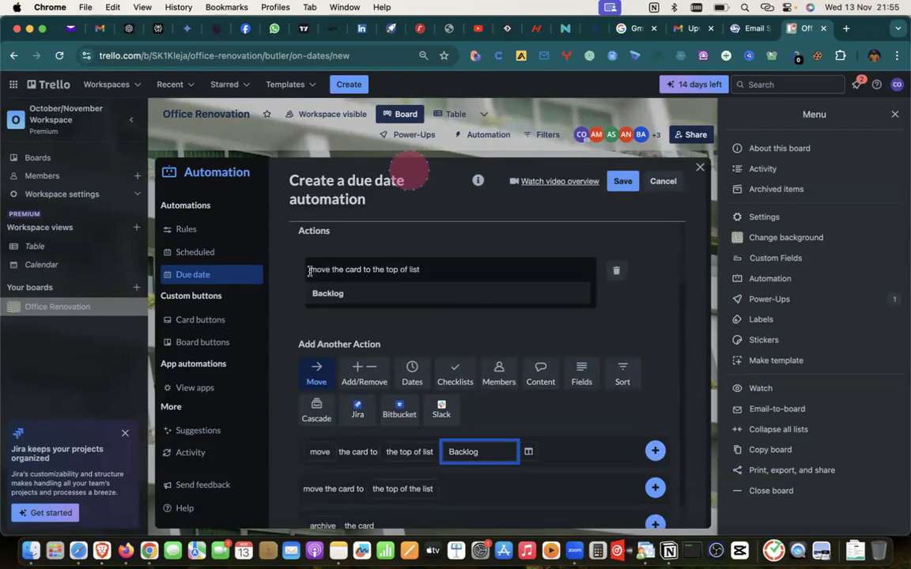
{"action": "scroll", "coordinate": [329, 265], "scroll_direction": "up", "scroll_amount": 2}
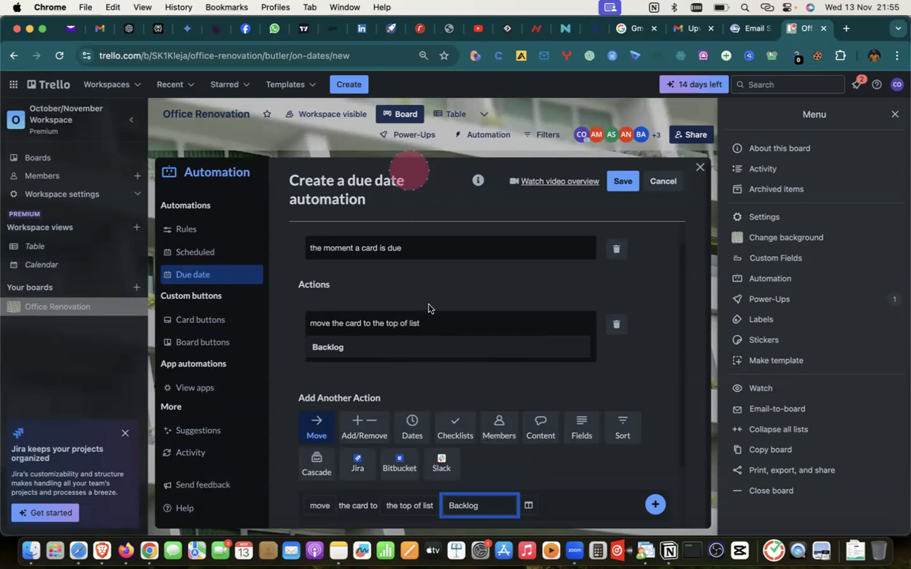
Step: Save the due-date automation and close the Automation window
{"action": "left_click", "coordinate": [623, 181]}
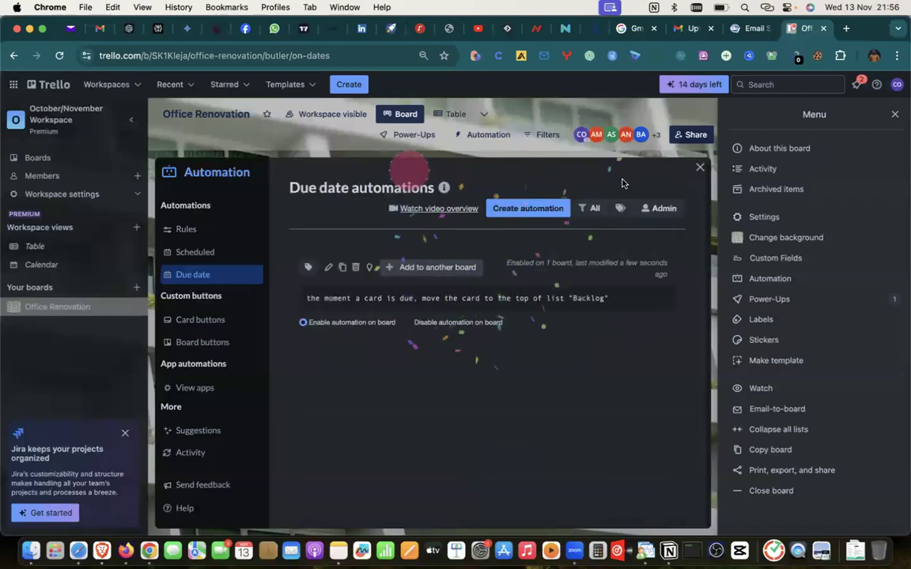
{"action": "left_click", "coordinate": [725, 226]}
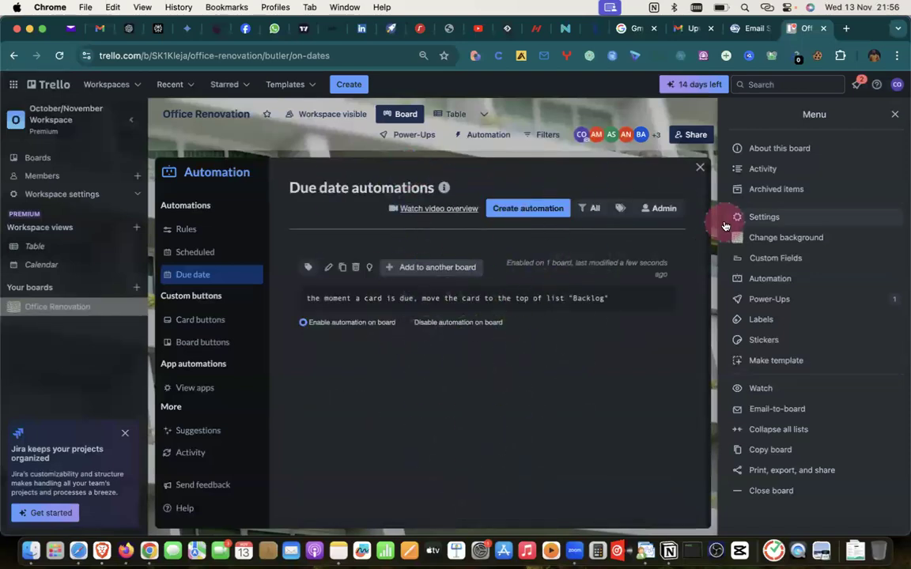
{"action": "left_click", "coordinate": [700, 170]}
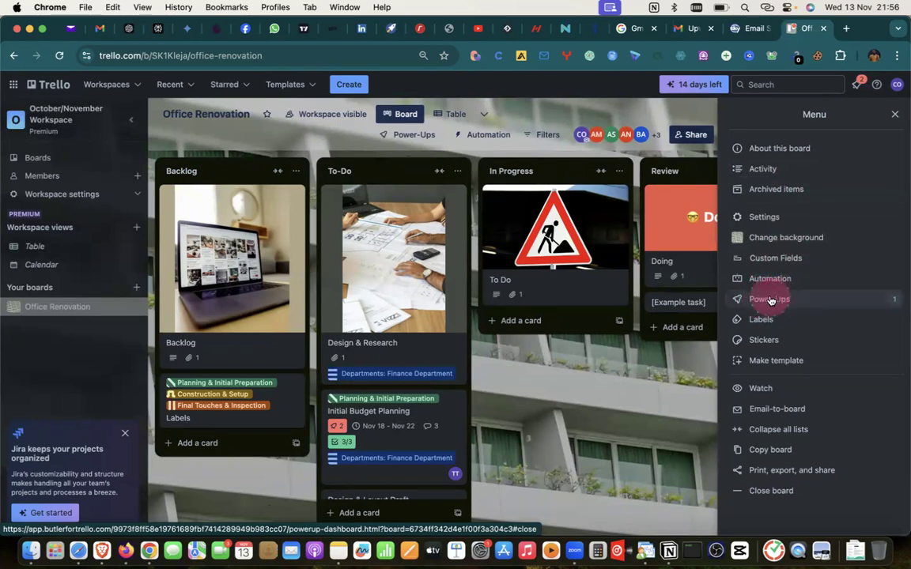
Step: Close the board menu, then view the Initial Budget Planning card's Departments choices and close the card
{"action": "left_click", "coordinate": [896, 115]}
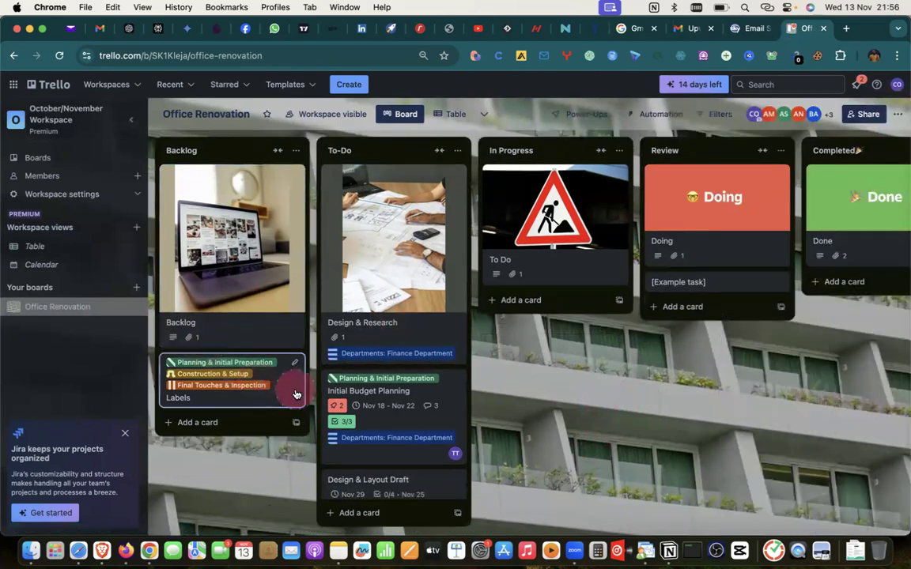
{"action": "left_click", "coordinate": [388, 437]}
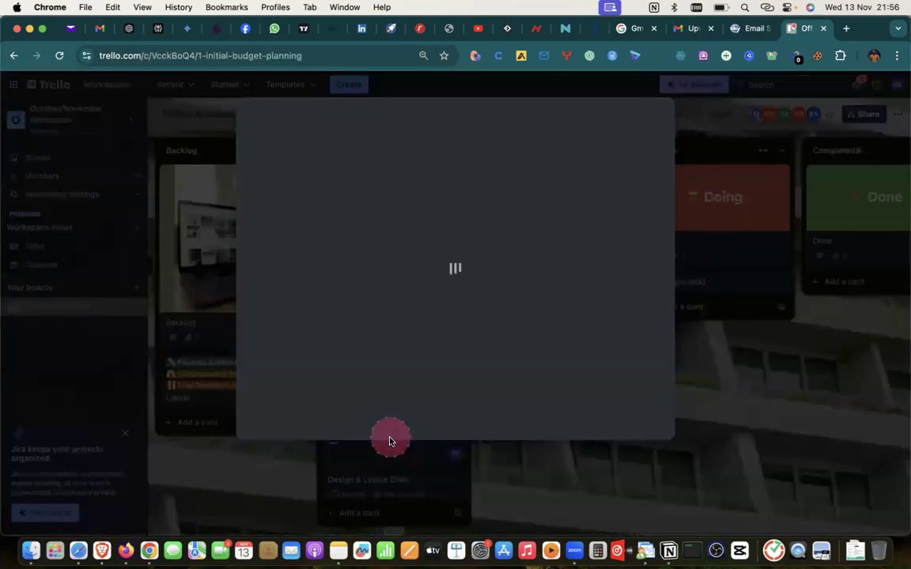
{"action": "left_click", "coordinate": [348, 351]}
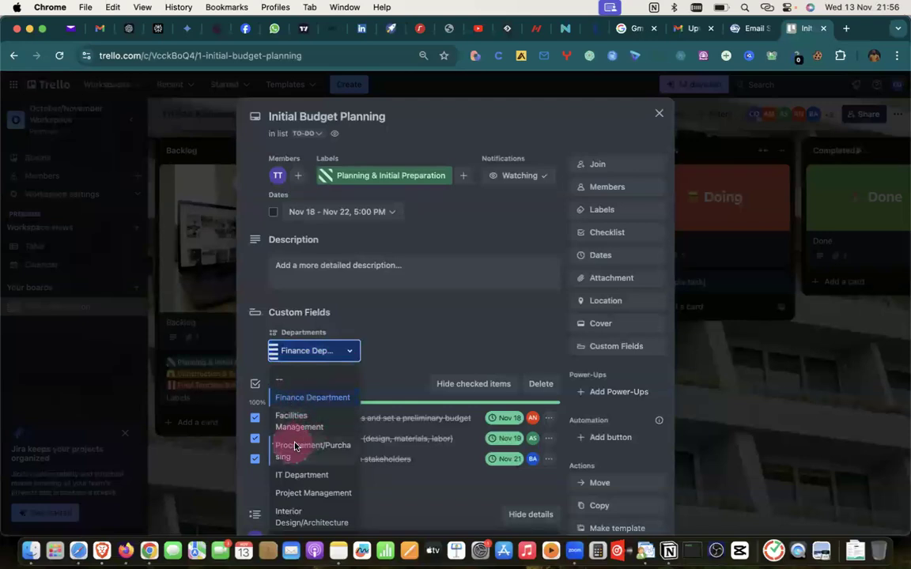
{"action": "left_click", "coordinate": [660, 113]}
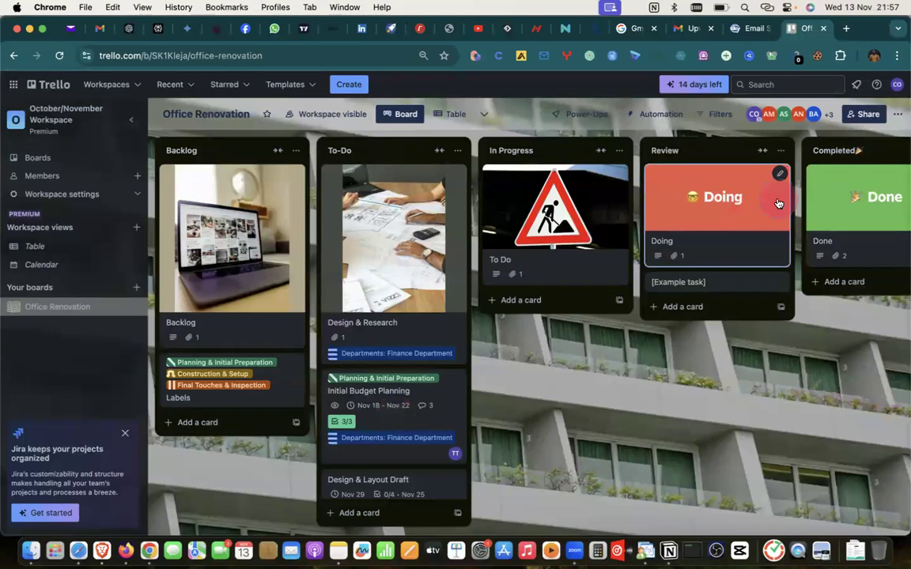
Step: Open and close the board menu, then open the Initial Budget Planning card
{"action": "left_click", "coordinate": [899, 116]}
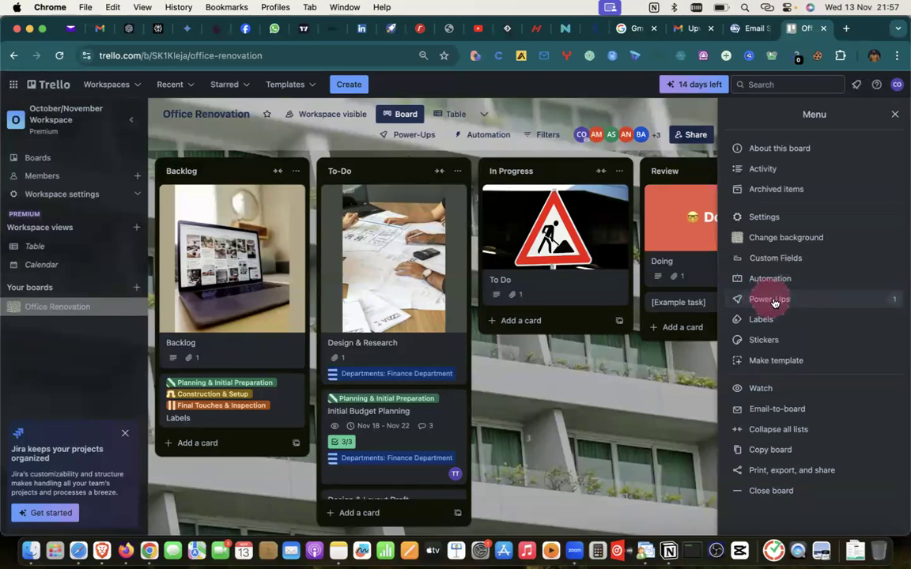
{"action": "left_click", "coordinate": [895, 113]}
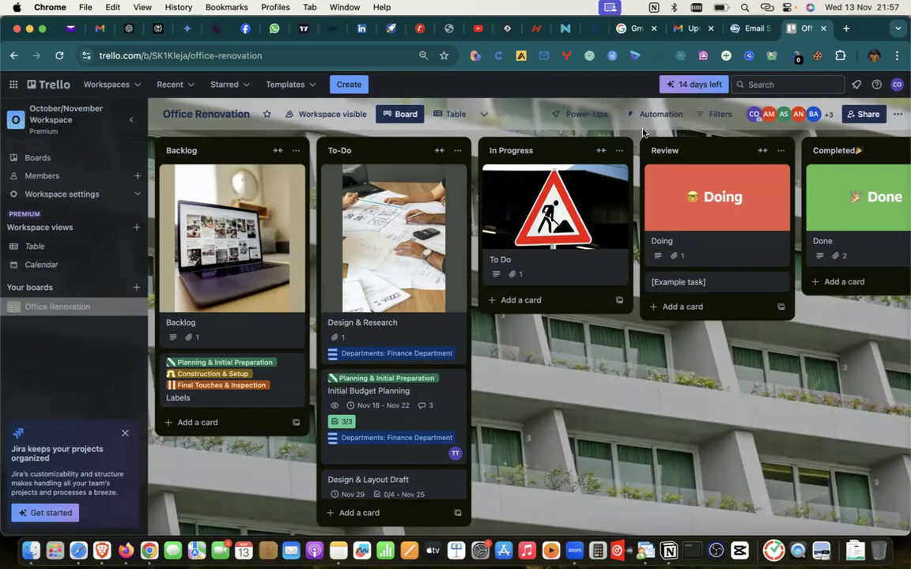
{"action": "left_click", "coordinate": [440, 412]}
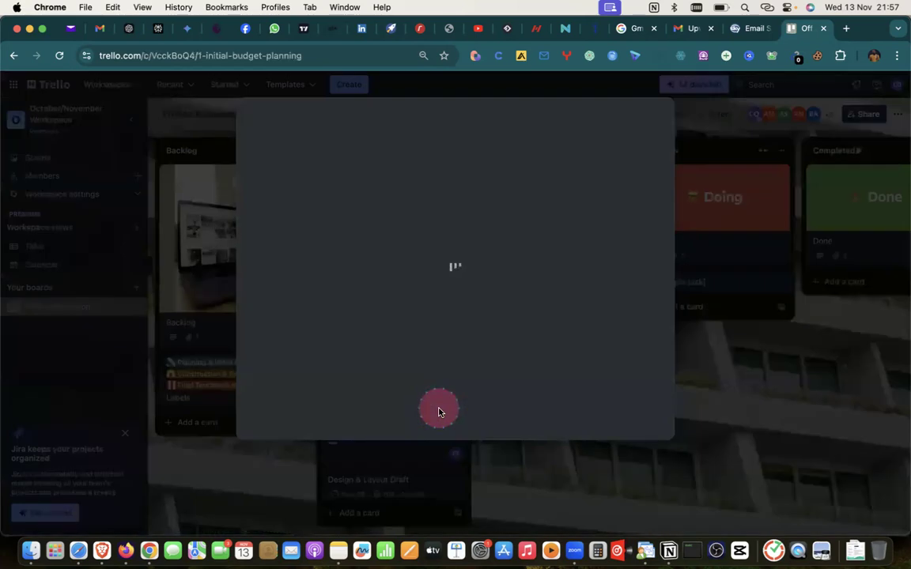
Step: Scroll through the budget card's checklist and Activity comments, then close the card
{"action": "scroll", "coordinate": [416, 383], "scroll_direction": "down", "scroll_amount": 2}
{"action": "scroll", "coordinate": [417, 383], "scroll_direction": "up", "scroll_amount": 1}
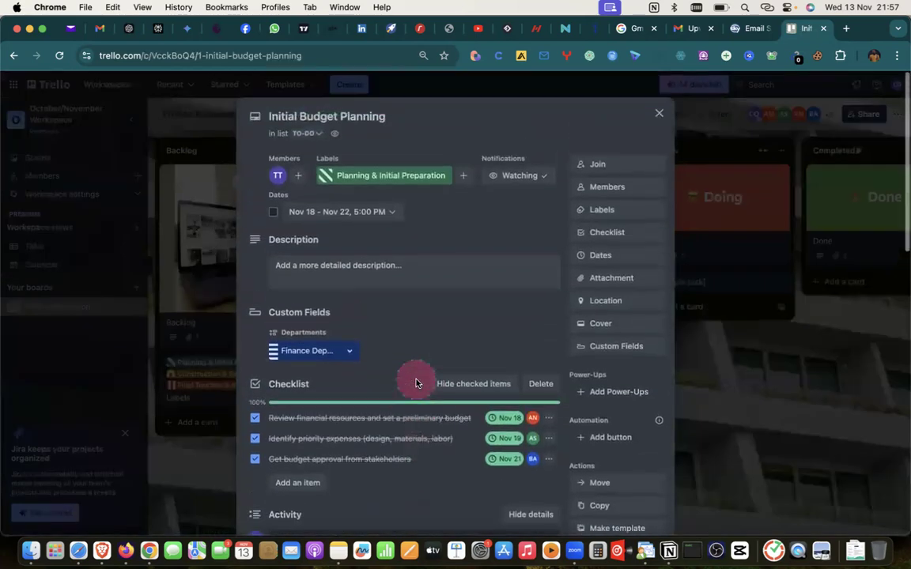
{"action": "scroll", "coordinate": [417, 382], "scroll_direction": "down", "scroll_amount": 5}
{"action": "scroll", "coordinate": [416, 383], "scroll_direction": "down", "scroll_amount": 5}
{"action": "scroll", "coordinate": [417, 383], "scroll_direction": "up", "scroll_amount": 2}
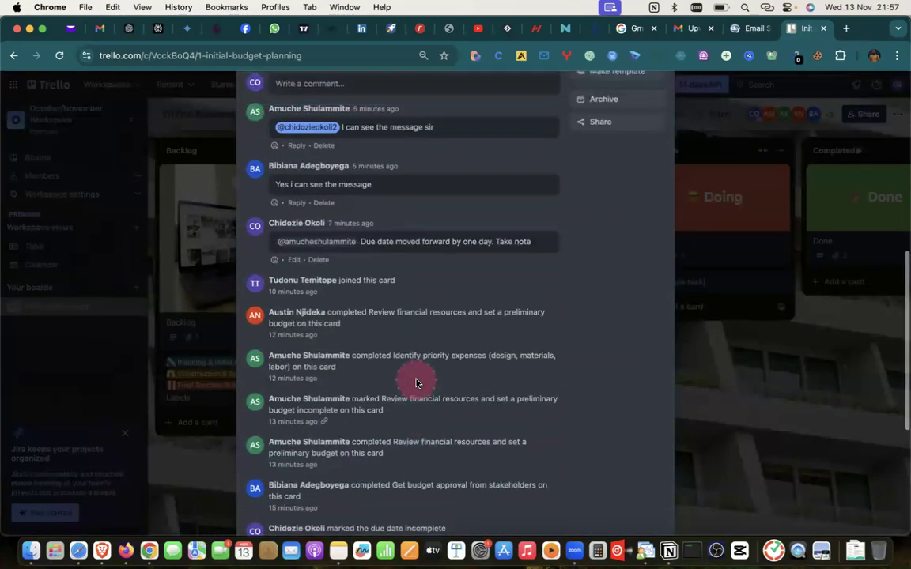
{"action": "scroll", "coordinate": [417, 383], "scroll_direction": "up", "scroll_amount": 4}
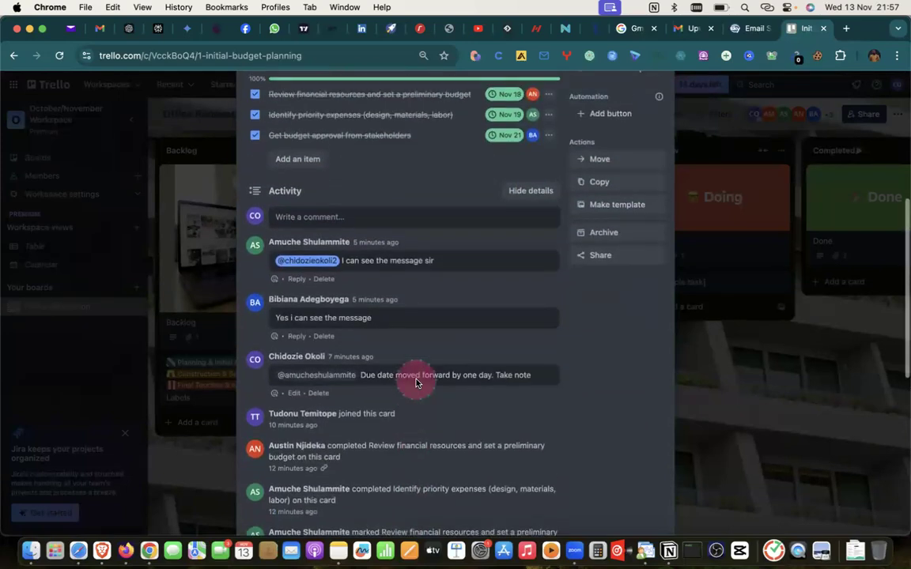
{"action": "scroll", "coordinate": [417, 383], "scroll_direction": "up", "scroll_amount": 3}
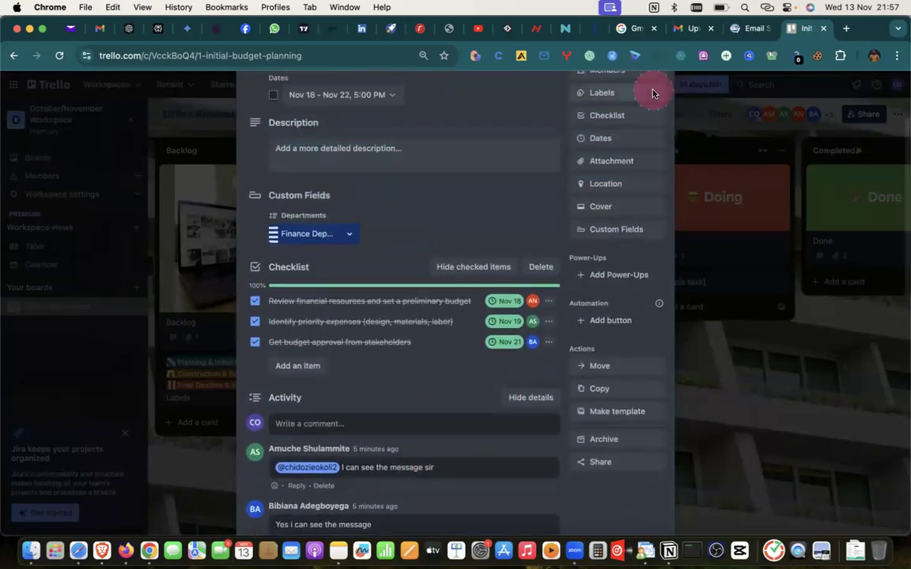
{"action": "scroll", "coordinate": [617, 150], "scroll_direction": "up", "scroll_amount": 4}
{"action": "left_click", "coordinate": [658, 113]}
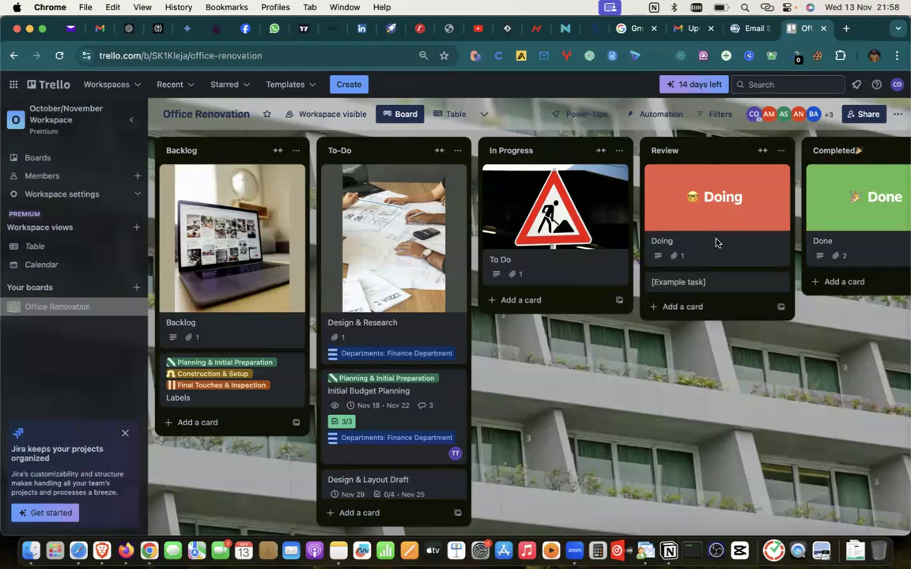
{"action": "left_click", "coordinate": [648, 122]}
{"action": "left_click", "coordinate": [642, 132]}
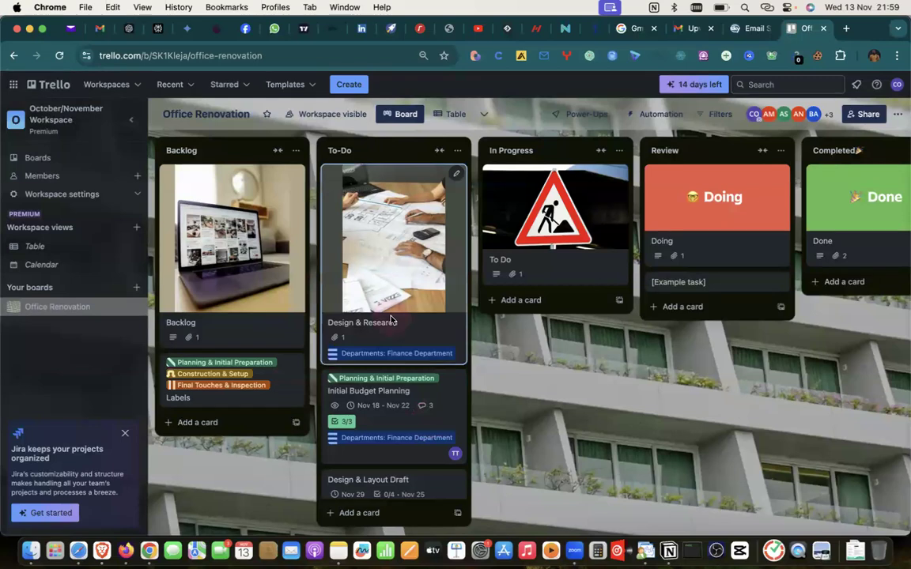
{"action": "left_click", "coordinate": [388, 420]}
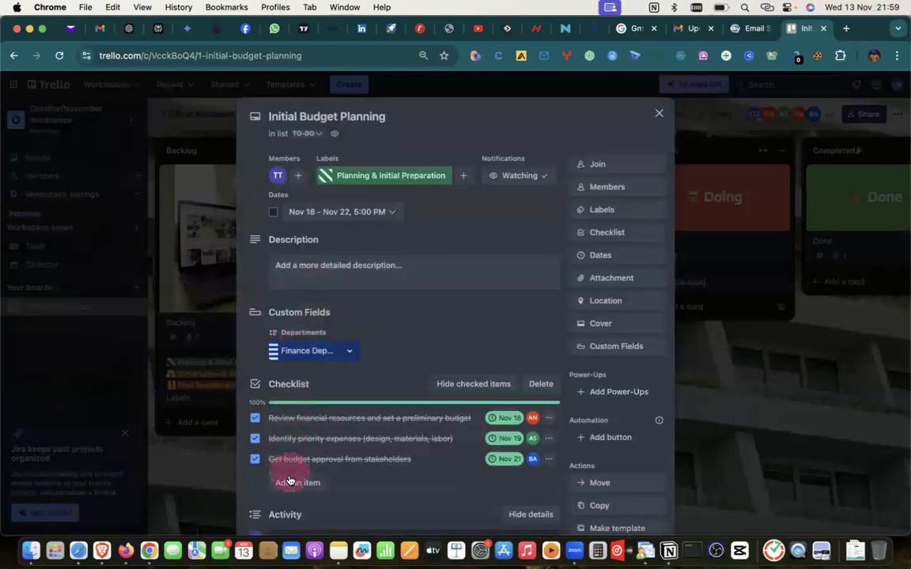
{"action": "left_click", "coordinate": [656, 114]}
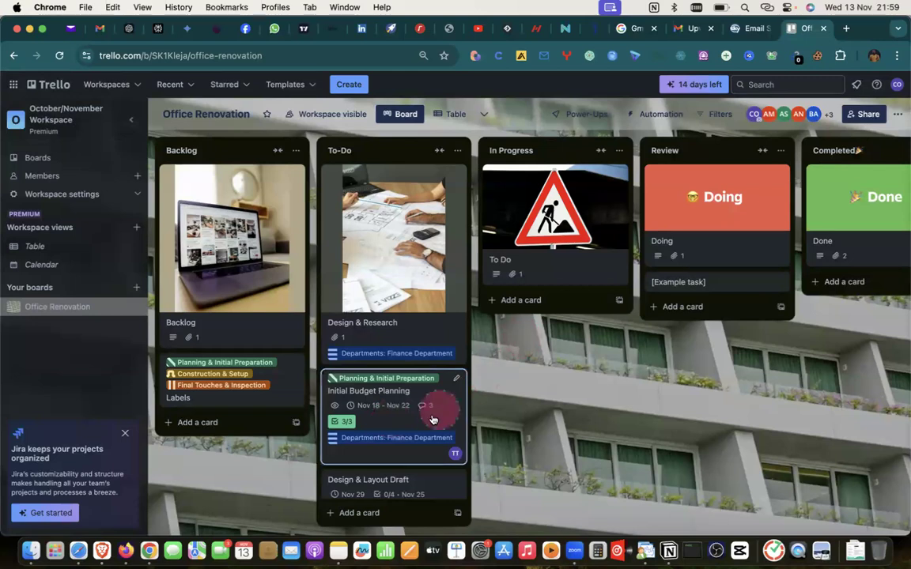
{"action": "scroll", "coordinate": [417, 395], "scroll_direction": "down", "scroll_amount": 1}
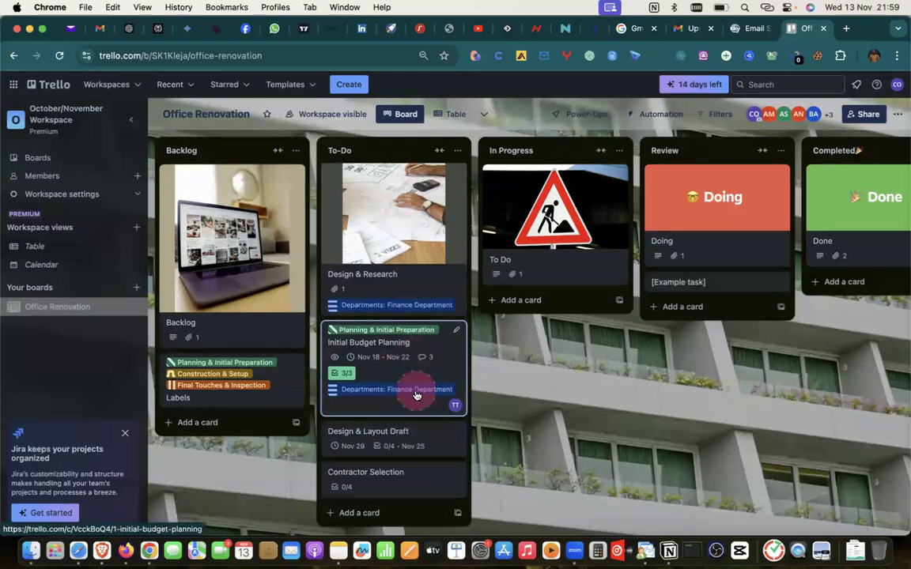
{"action": "scroll", "coordinate": [417, 396], "scroll_direction": "up", "scroll_amount": 1}
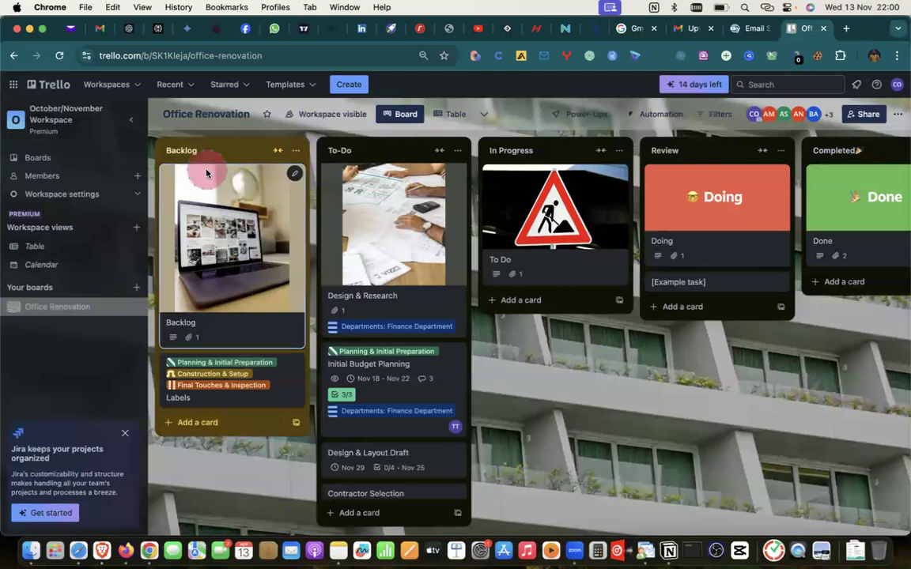
{"action": "left_click", "coordinate": [261, 150]}
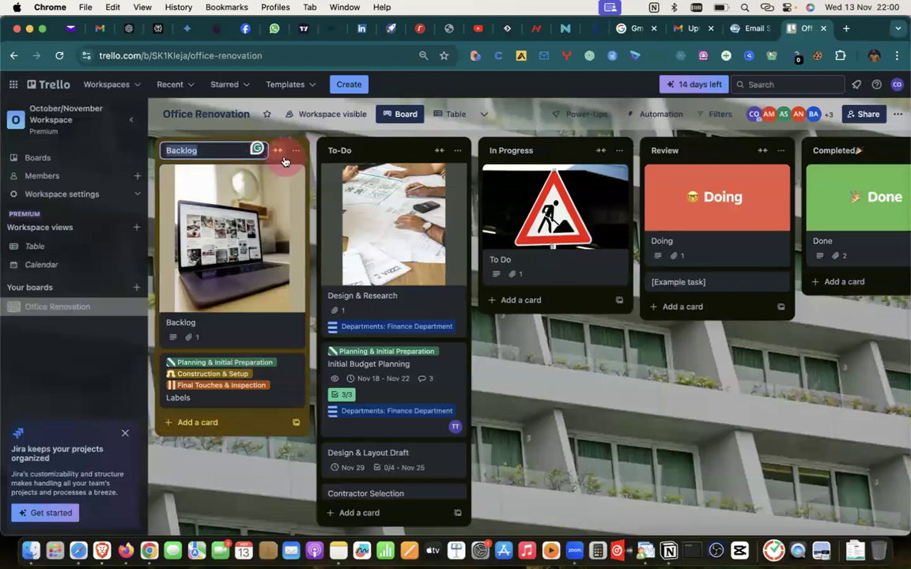
{"action": "left_click", "coordinate": [279, 150]}
{"action": "left_click", "coordinate": [166, 150]}
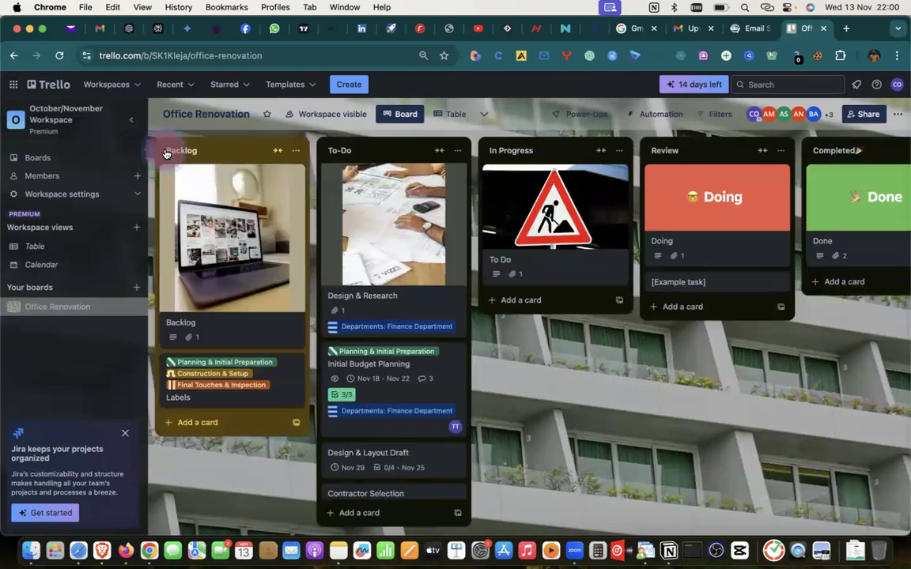